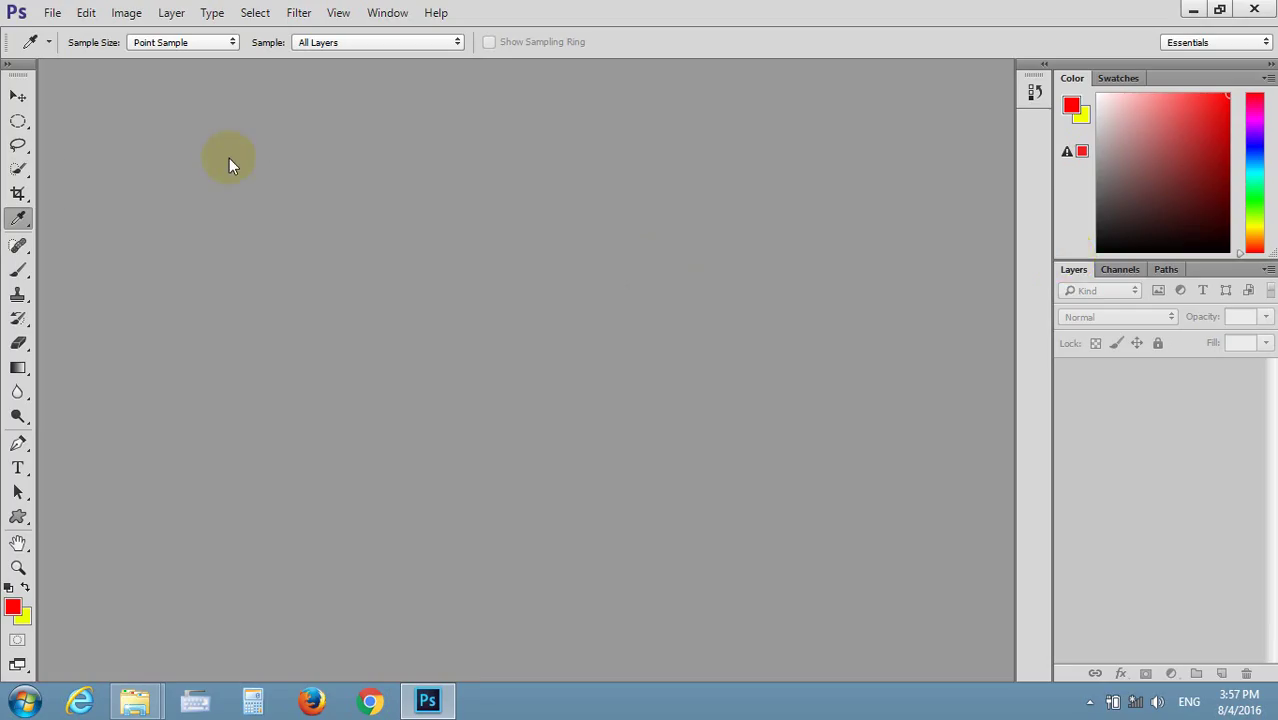
- Switch to the Crop tool, then bring up the Ex 06 folder window from the taskbar
click(18, 96)
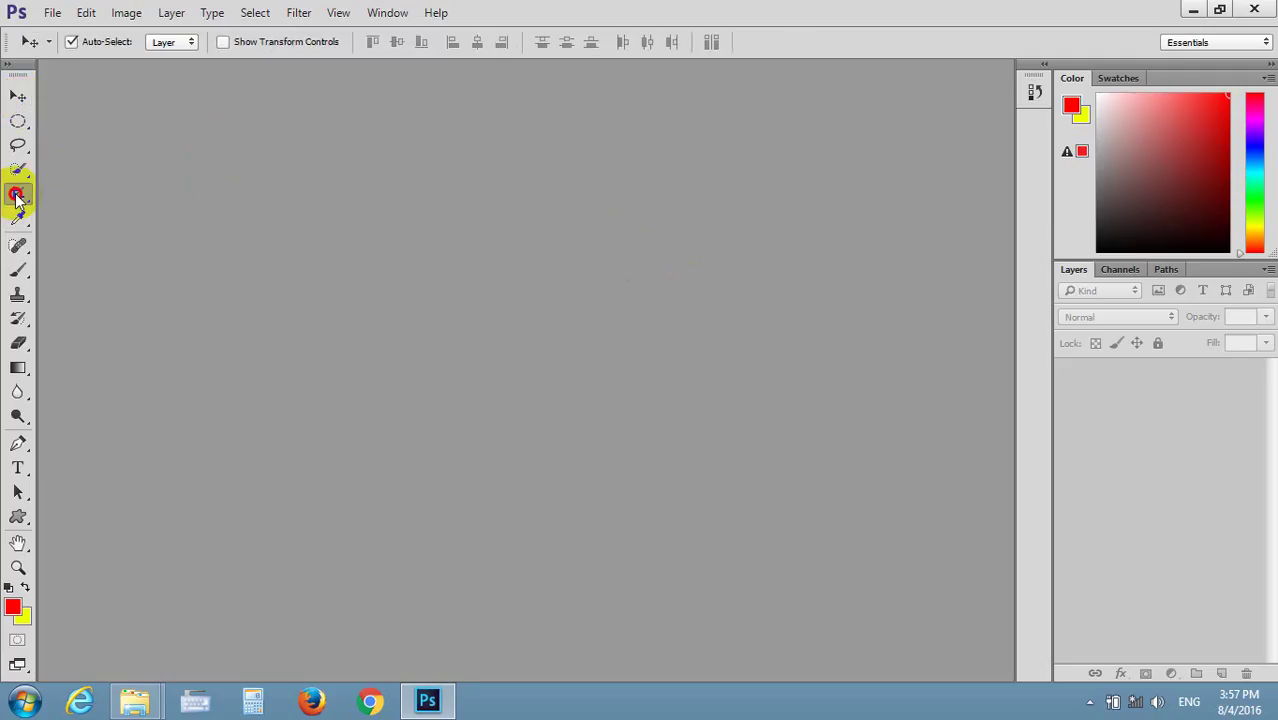
click(16, 197)
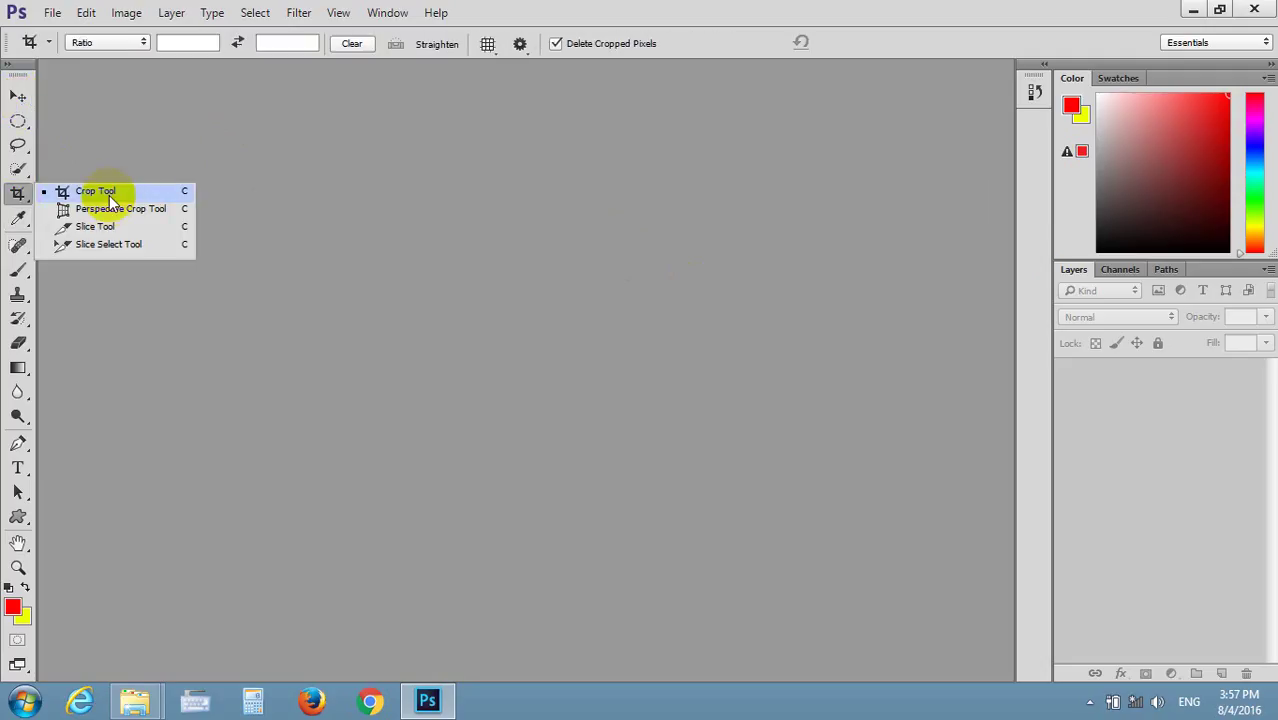
click(135, 700)
- From the Photoshop Exercises folder, open Design.txt in a maximized Notepad window
click(173, 610)
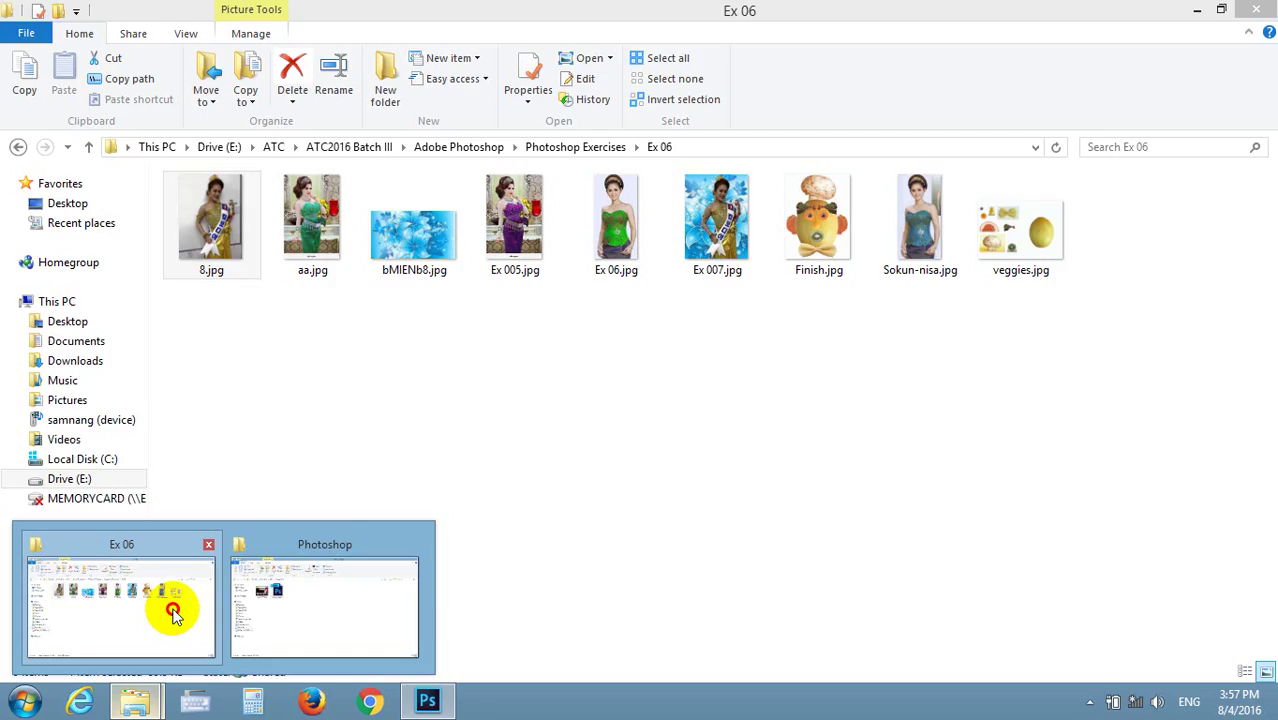
click(16, 147)
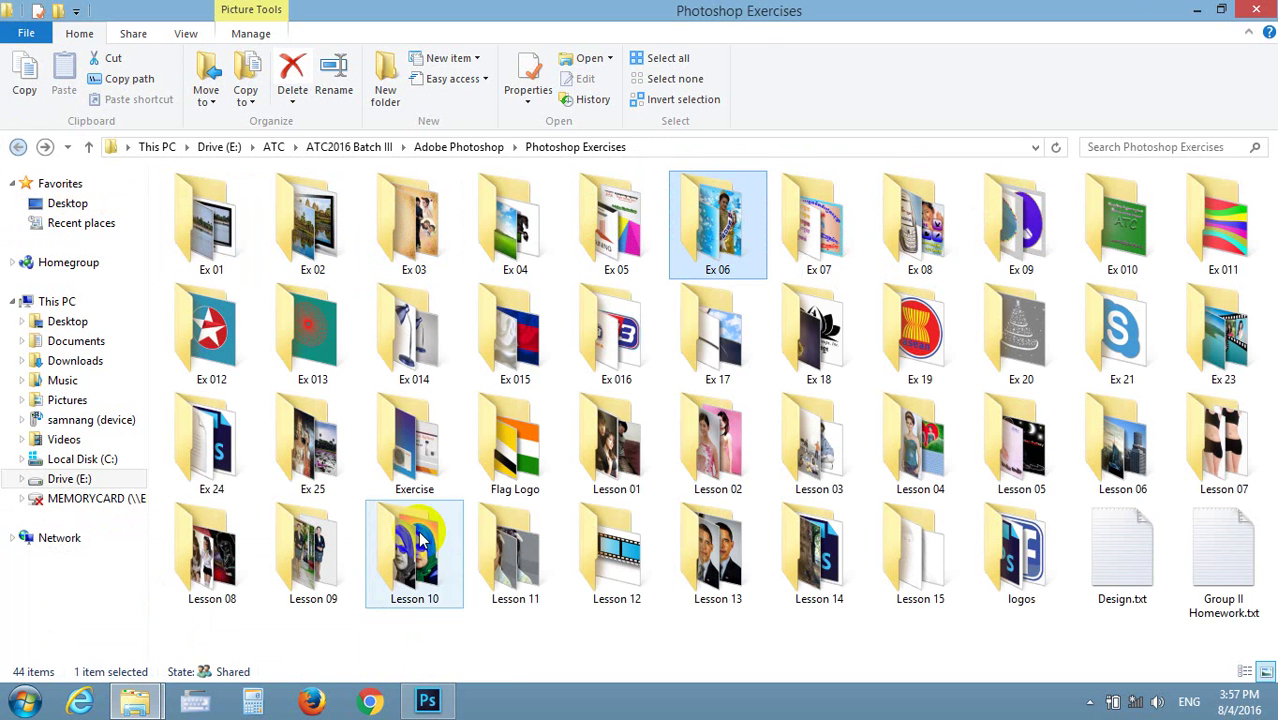
double_click(1133, 565)
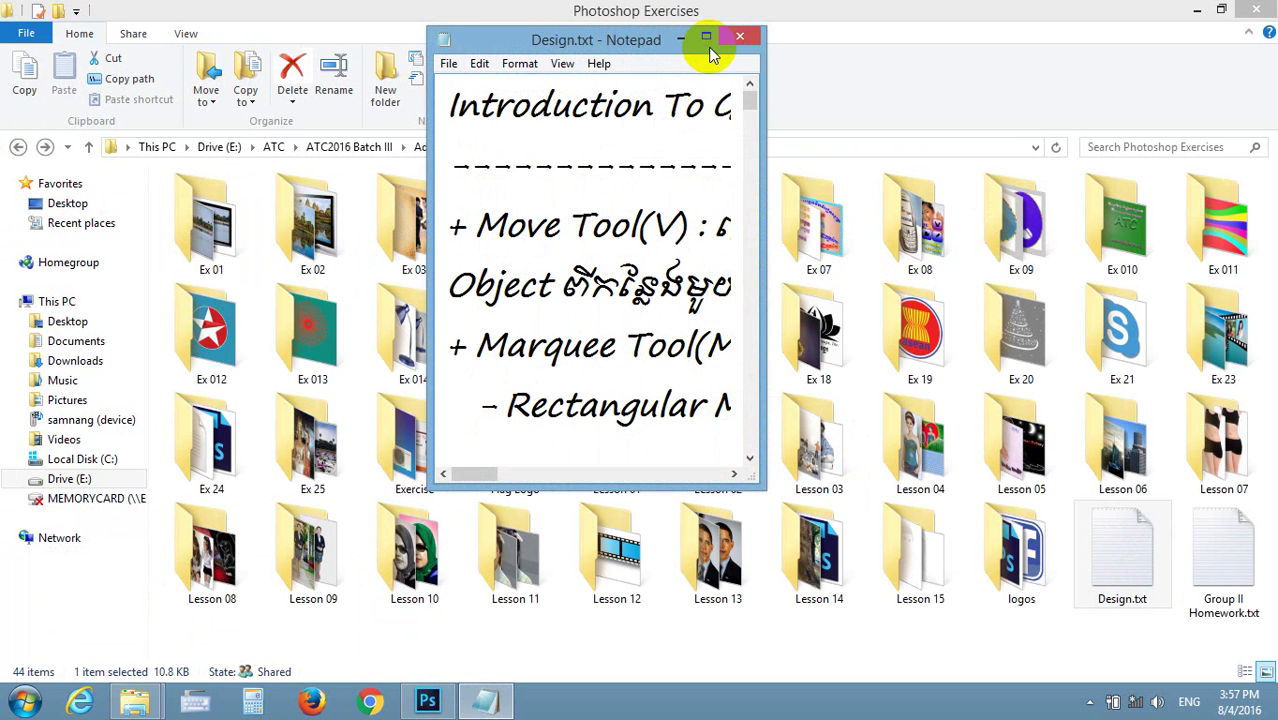
click(706, 40)
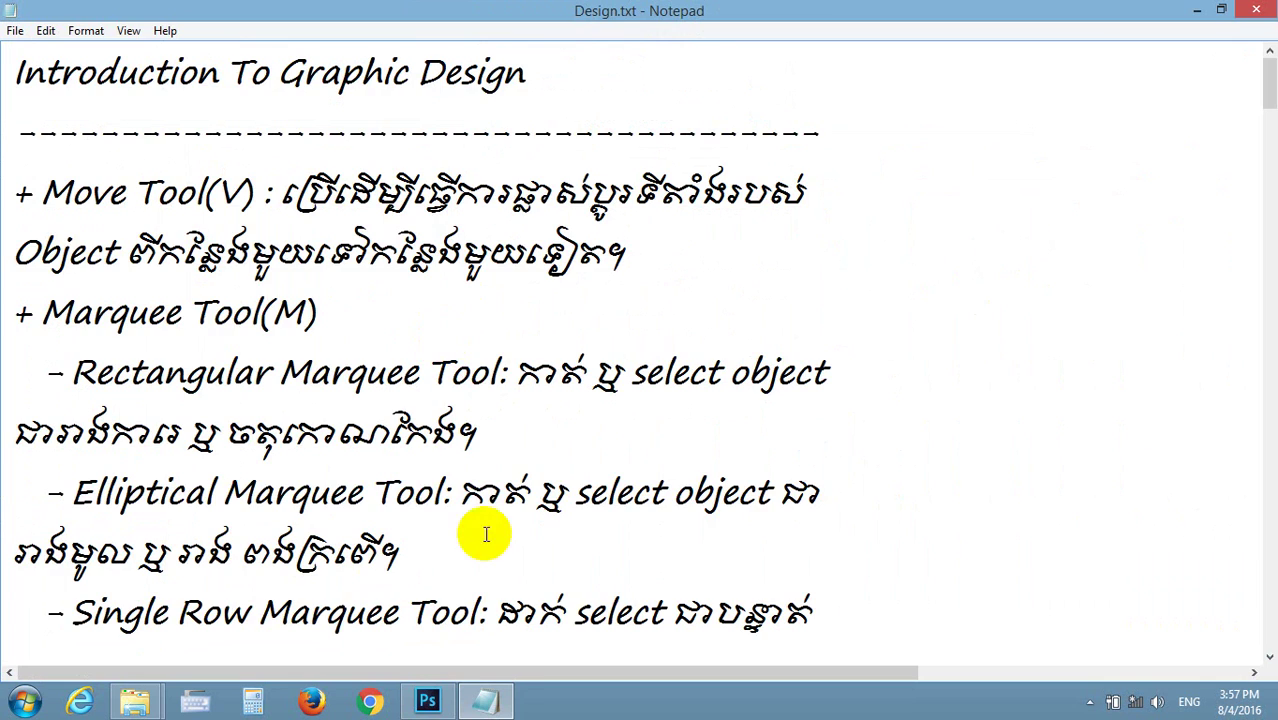
- Scroll through the Design.txt notes to find the Crop Tool section
double_click(485, 492)
scroll(365, 400, down, 3)
scroll(365, 390, down, 12)
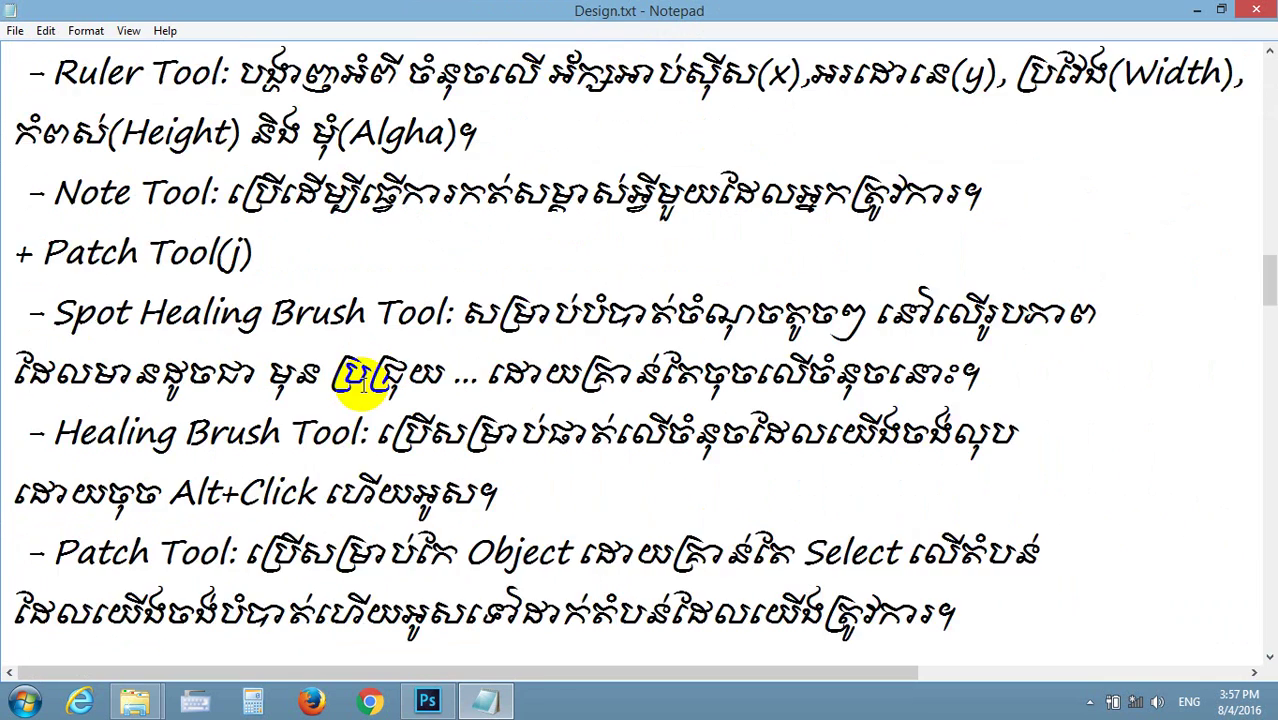
scroll(342, 331, down, 15)
scroll(379, 362, down, 4)
scroll(391, 348, up, 4)
scroll(395, 345, up, 13)
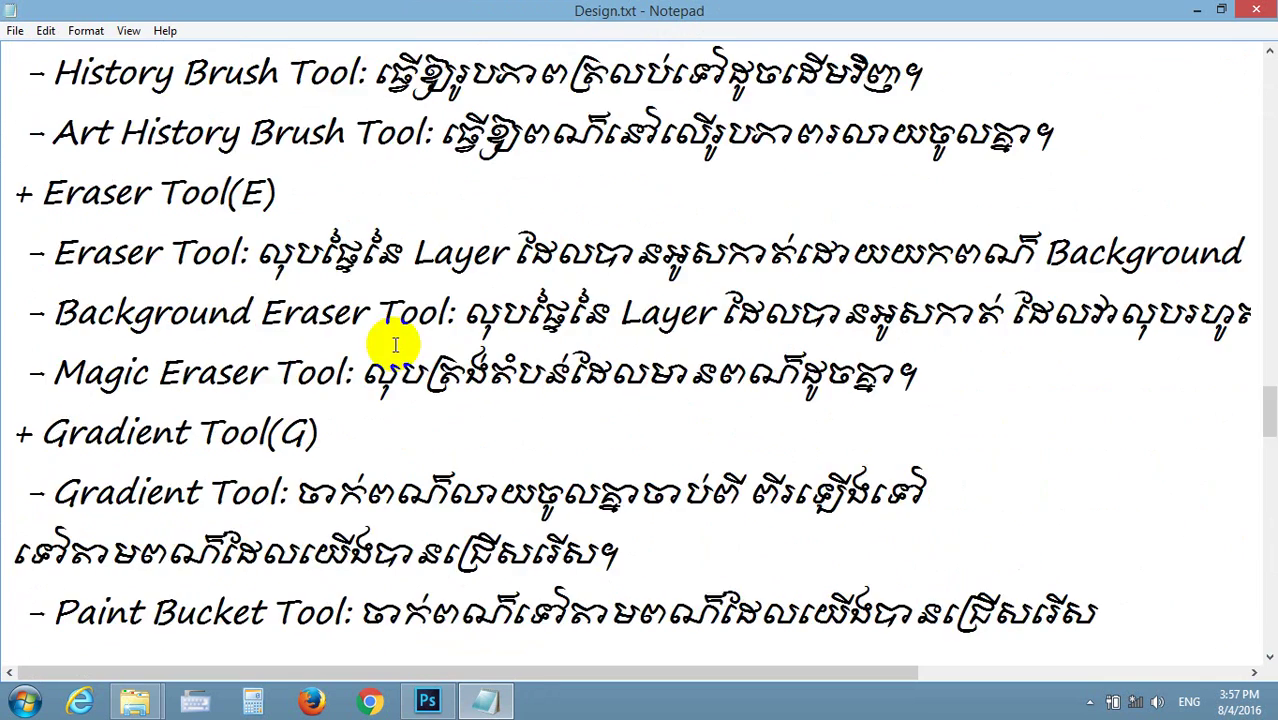
scroll(396, 344, up, 10)
scroll(397, 343, up, 4)
scroll(397, 343, down, 1)
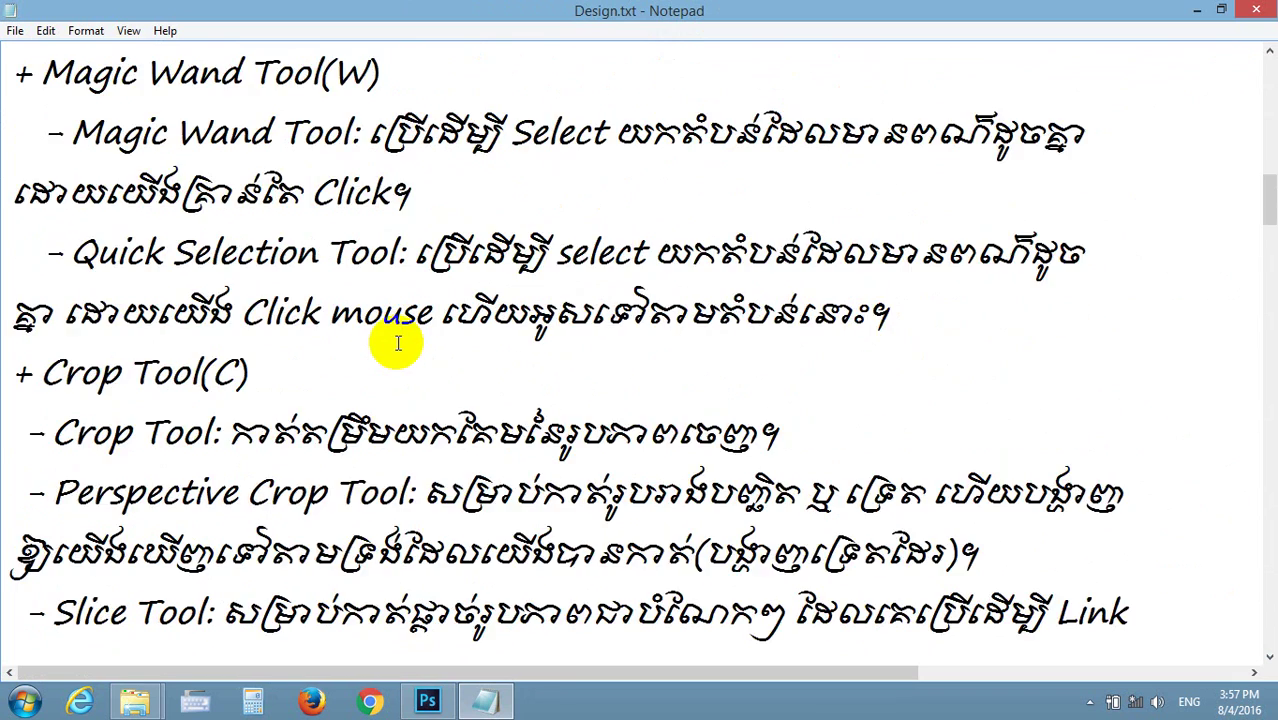
scroll(397, 343, up, 2)
scroll(397, 343, up, 1)
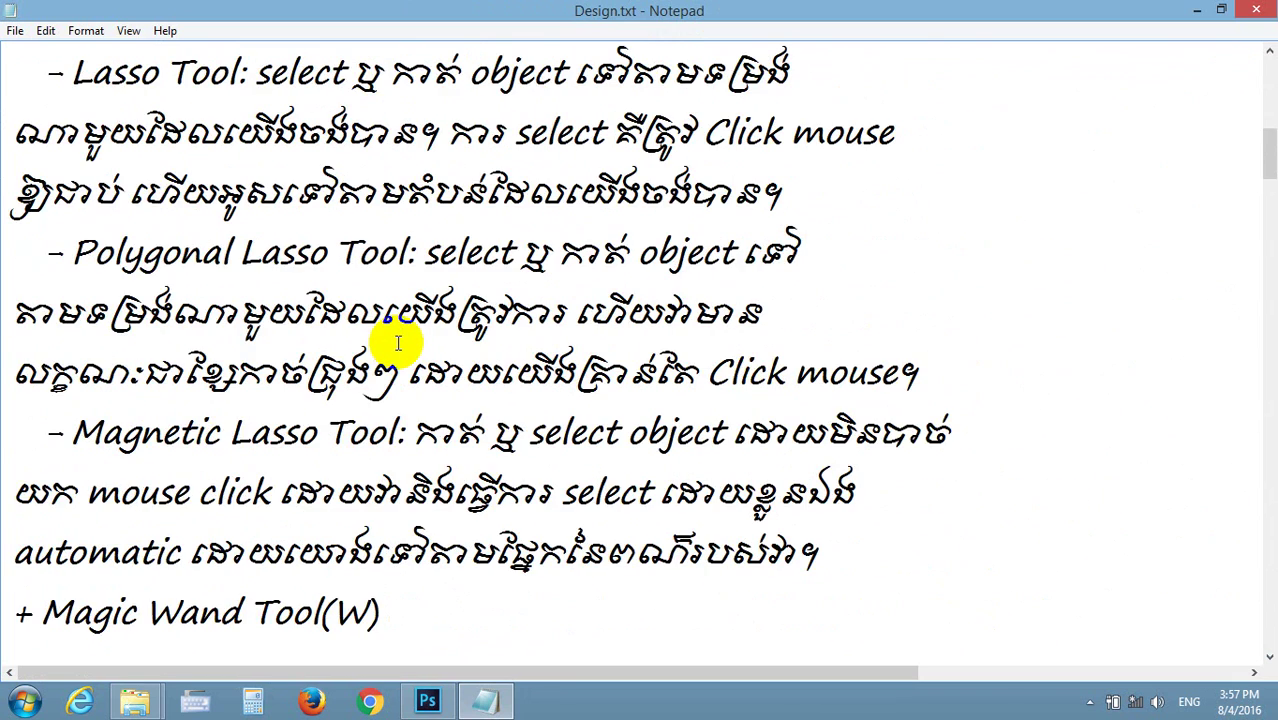
scroll(397, 343, down, 1)
scroll(399, 334, down, 1)
scroll(330, 395, down, 1)
scroll(340, 390, down, 1)
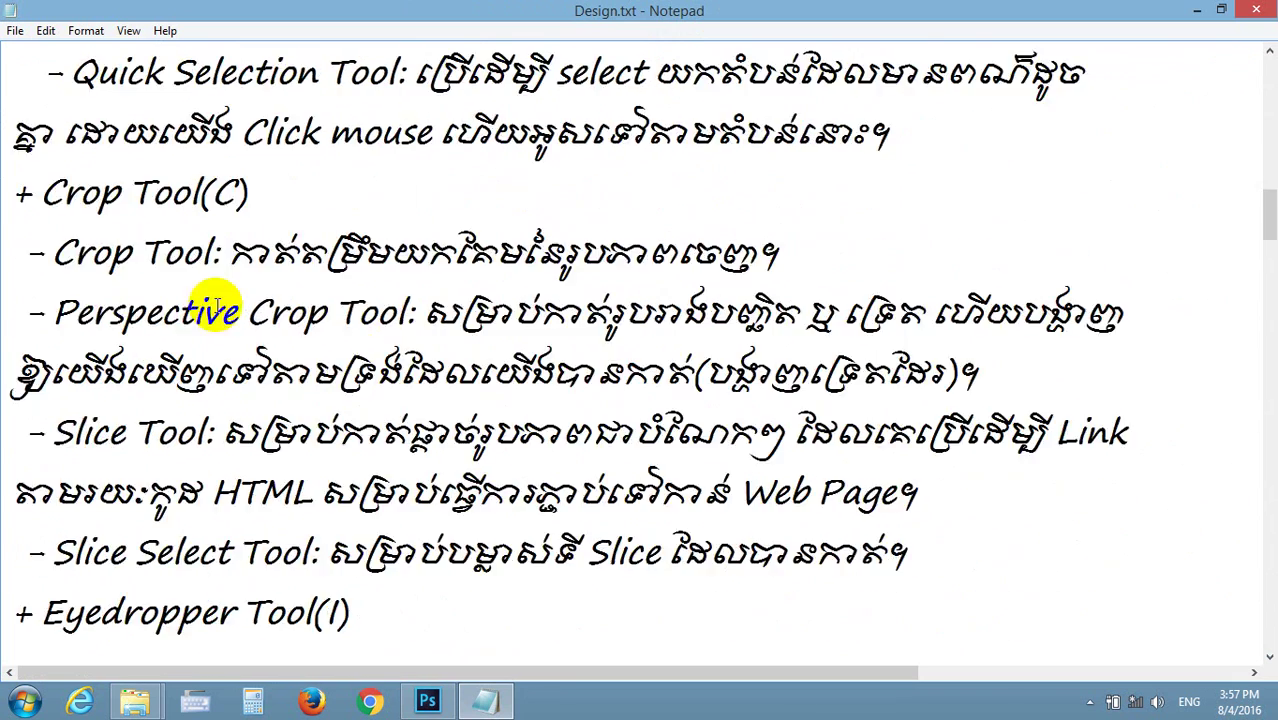
- Highlight the Crop Tool(C) heading and description, then minimize Notepad
drag(252, 195, 14, 194)
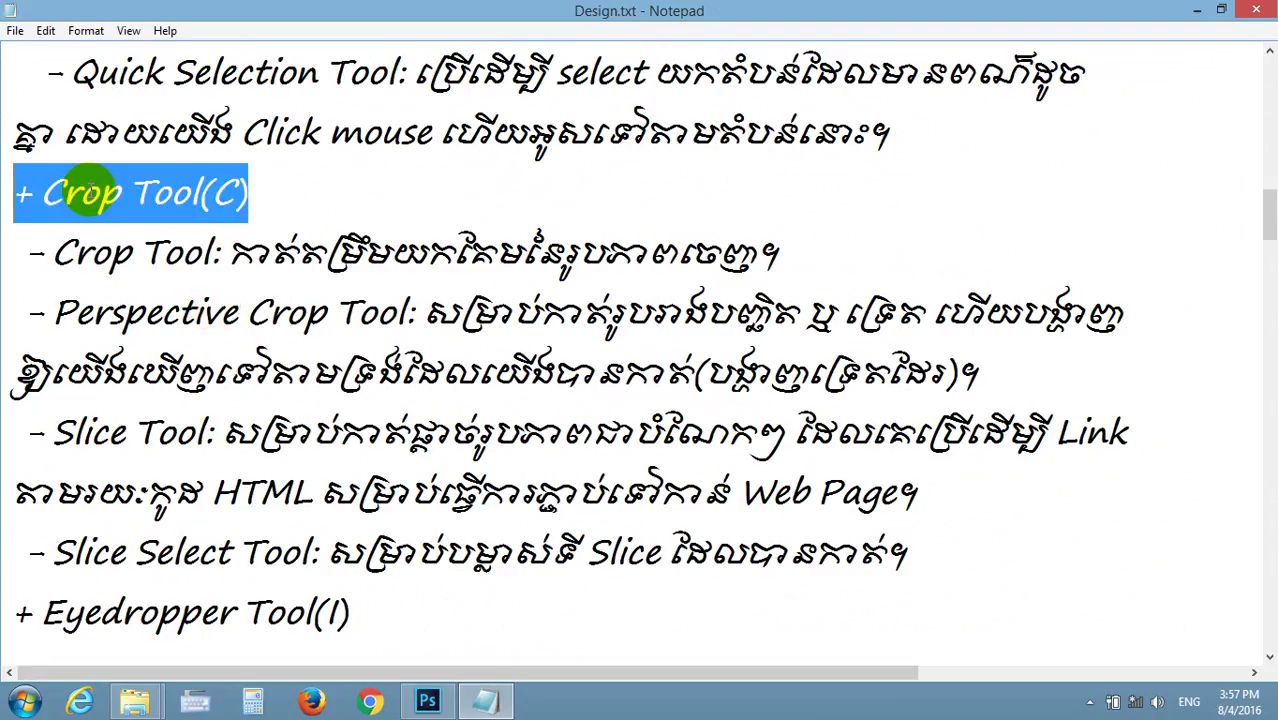
click(85, 190)
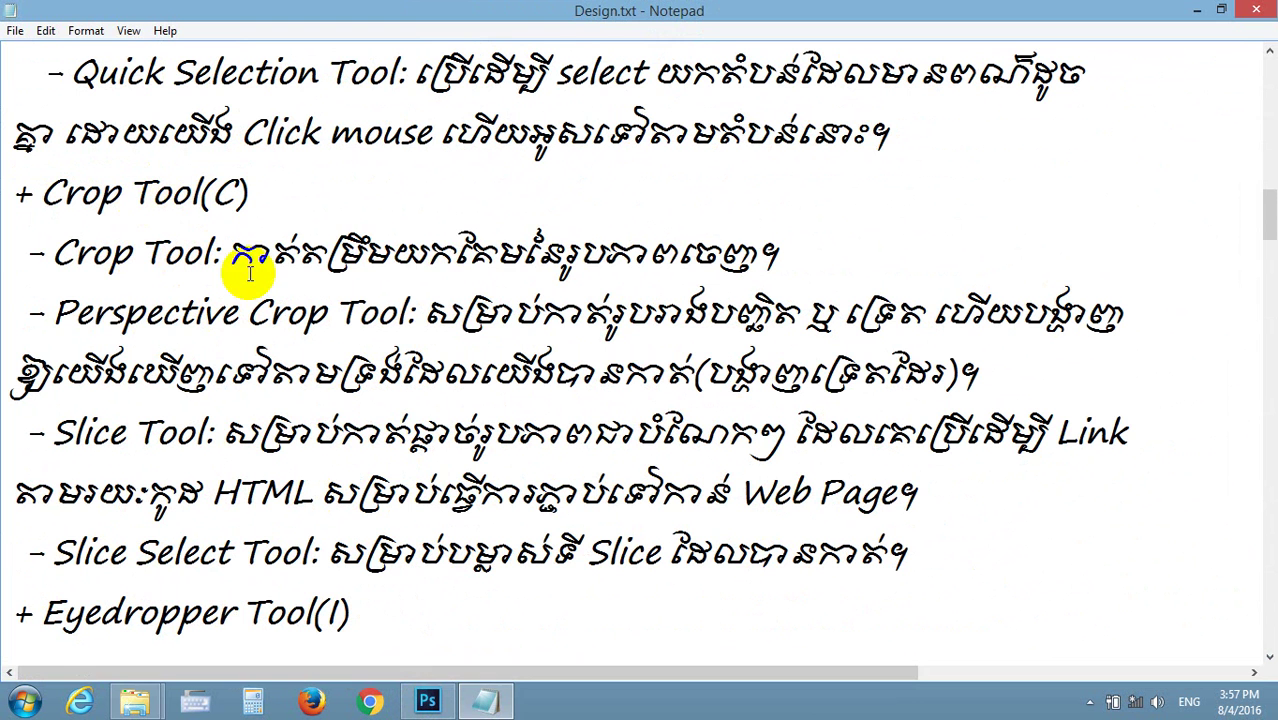
drag(232, 258, 778, 258)
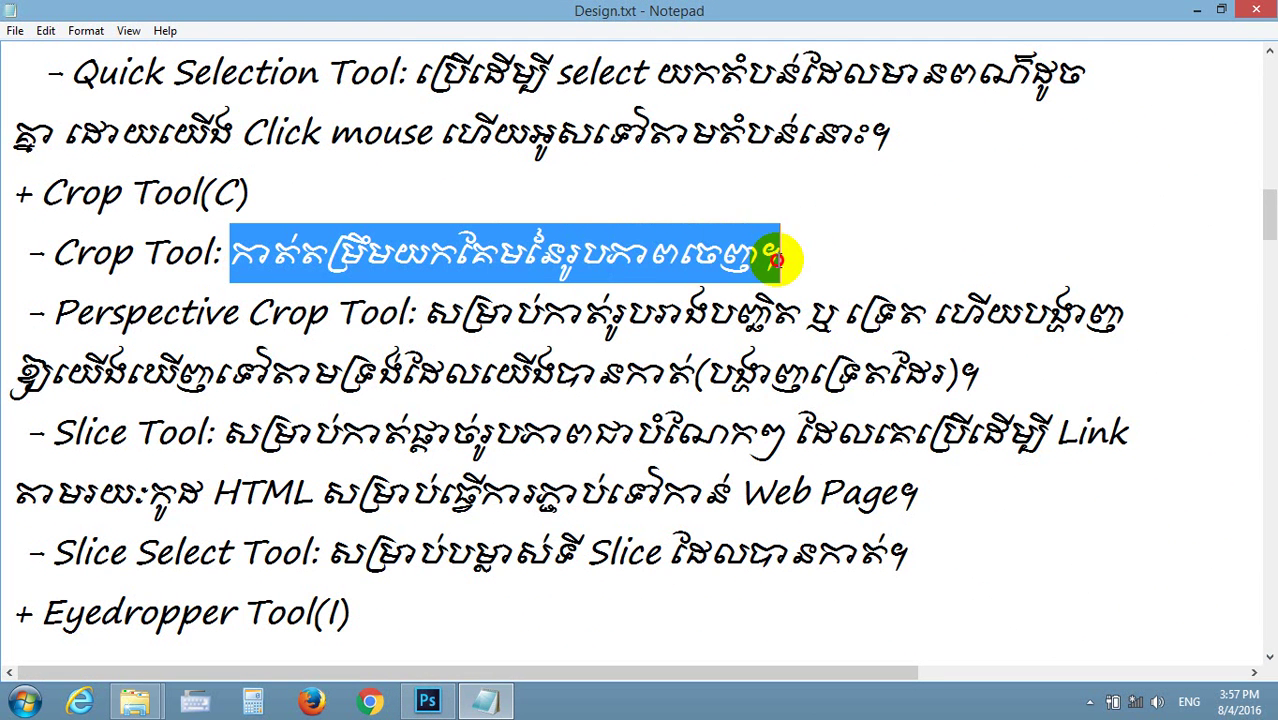
click(722, 258)
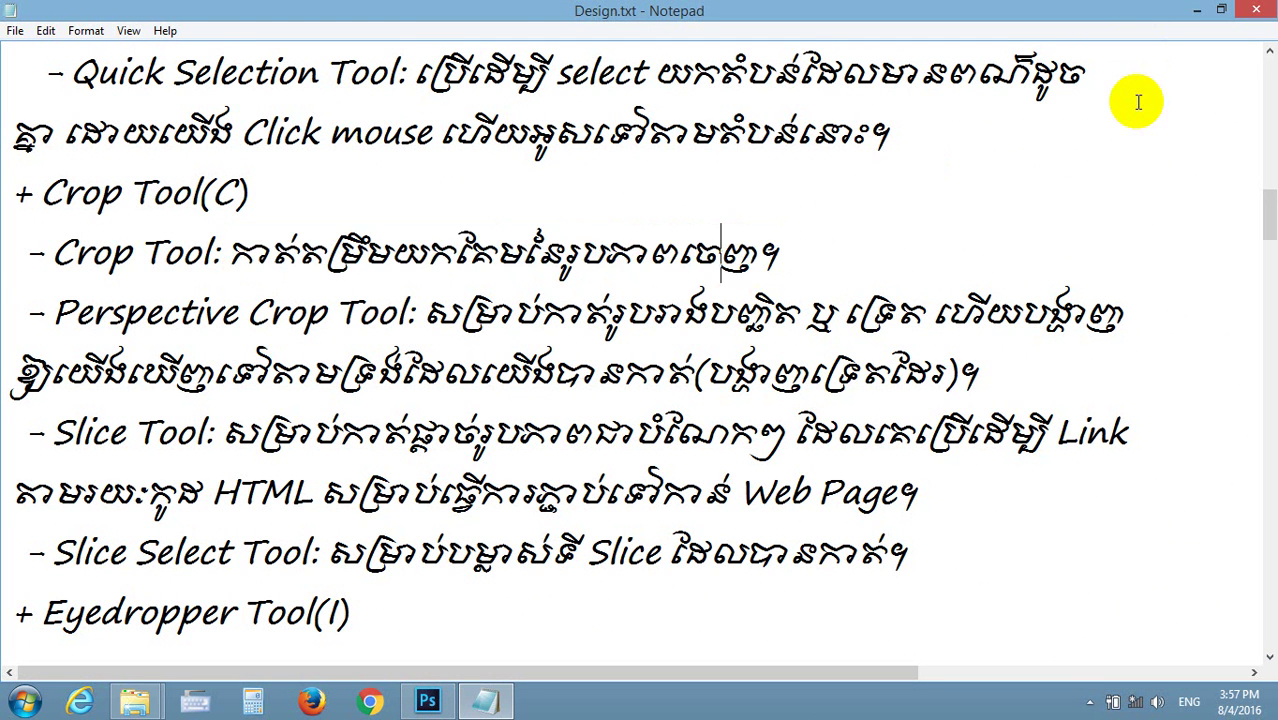
click(1197, 12)
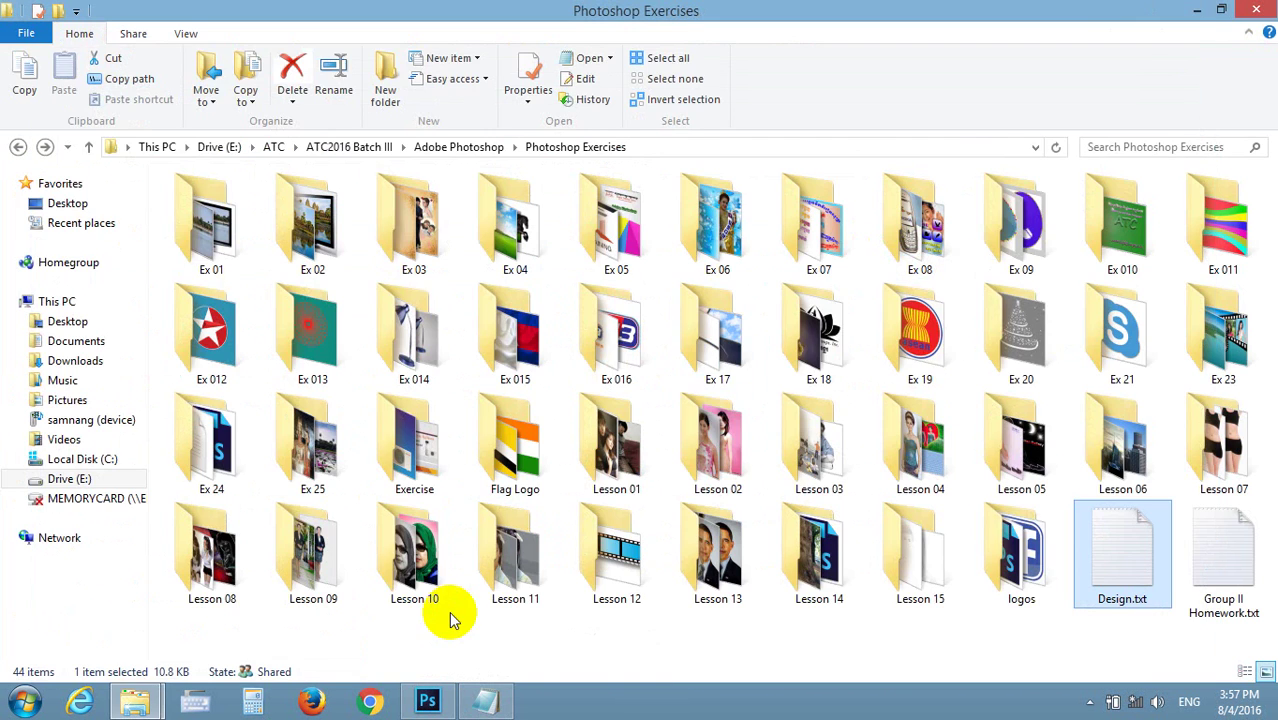
- Back in Photoshop, open IMG_9833.jpg from the Drive (E:) Picture folder
click(427, 701)
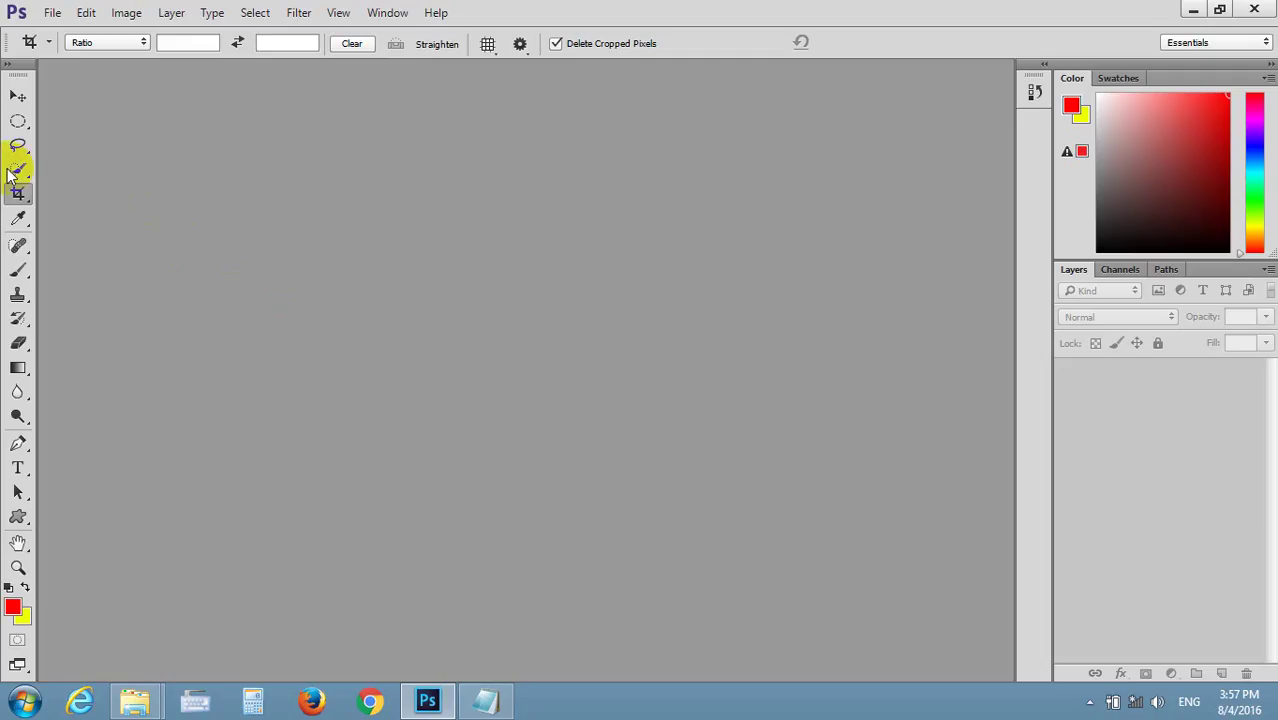
click(19, 97)
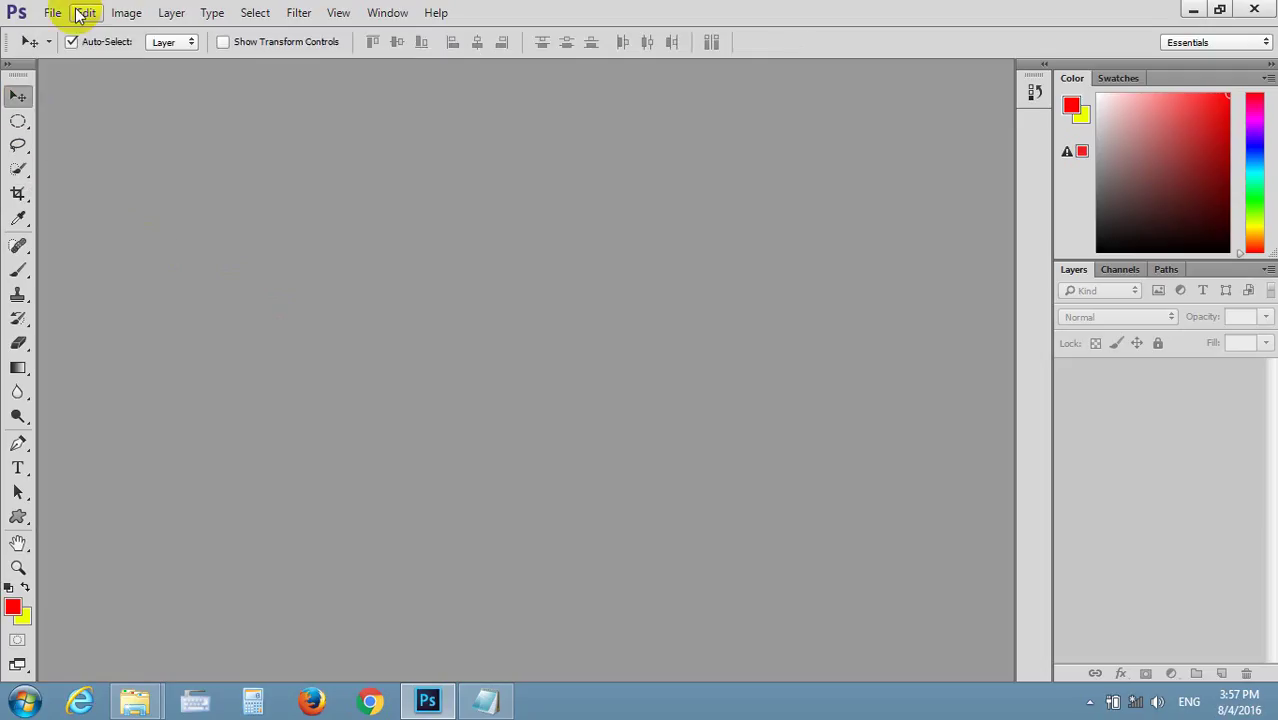
click(53, 12)
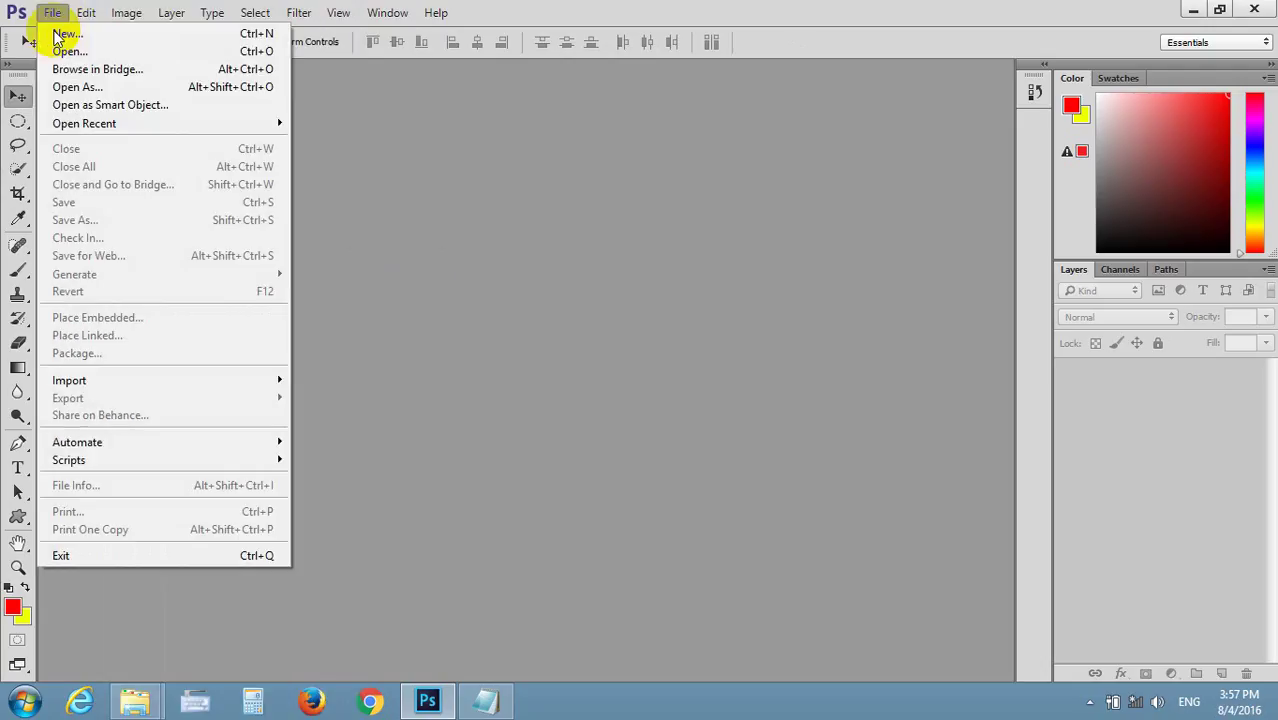
click(68, 51)
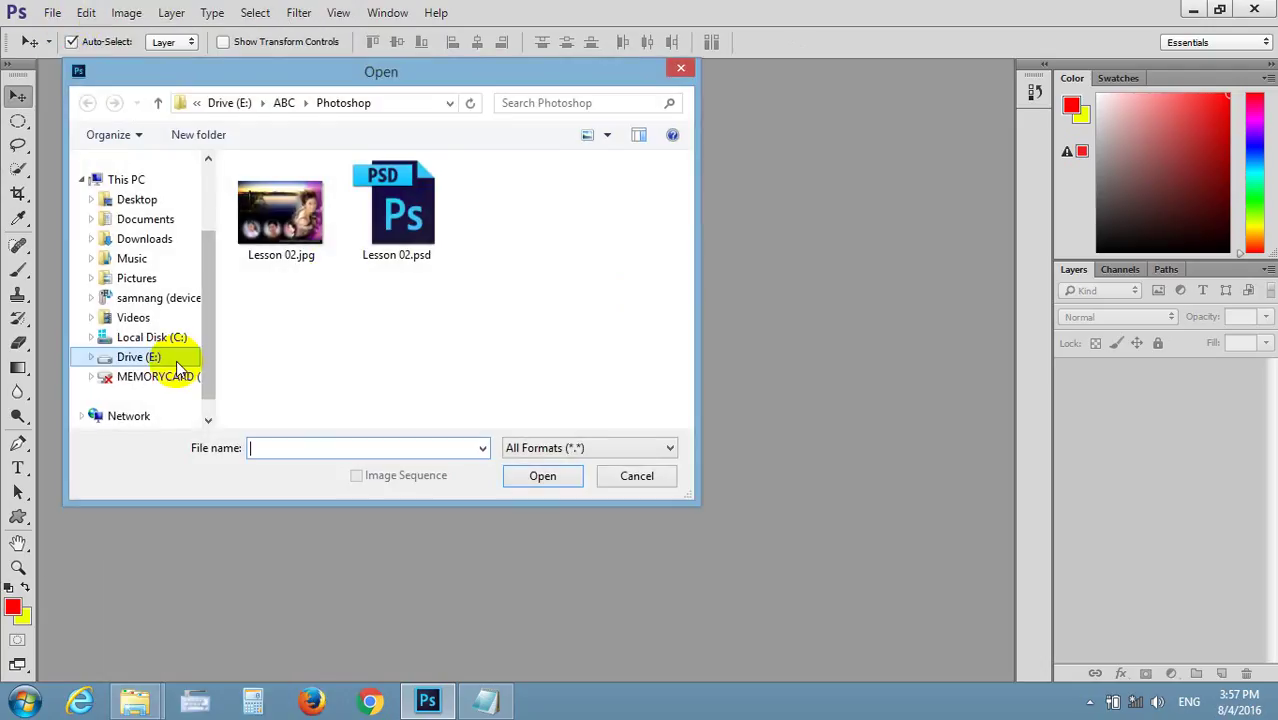
click(165, 358)
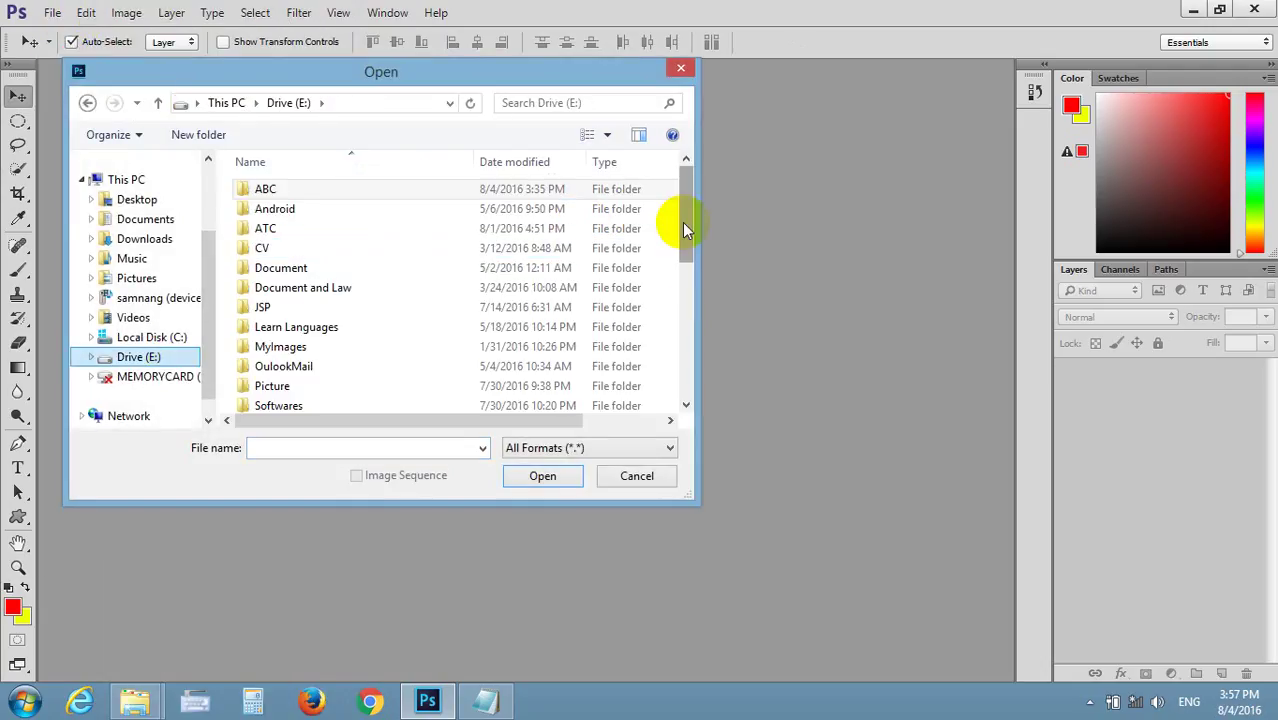
drag(682, 222, 693, 380)
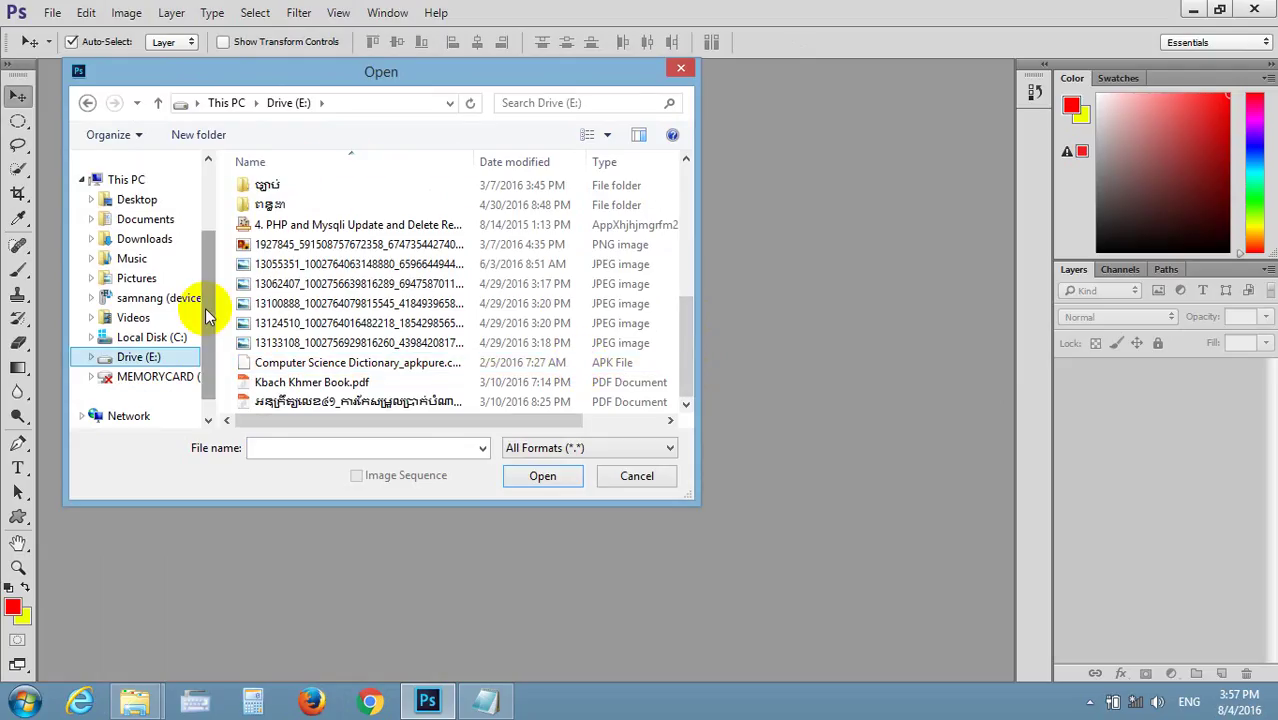
click(284, 106)
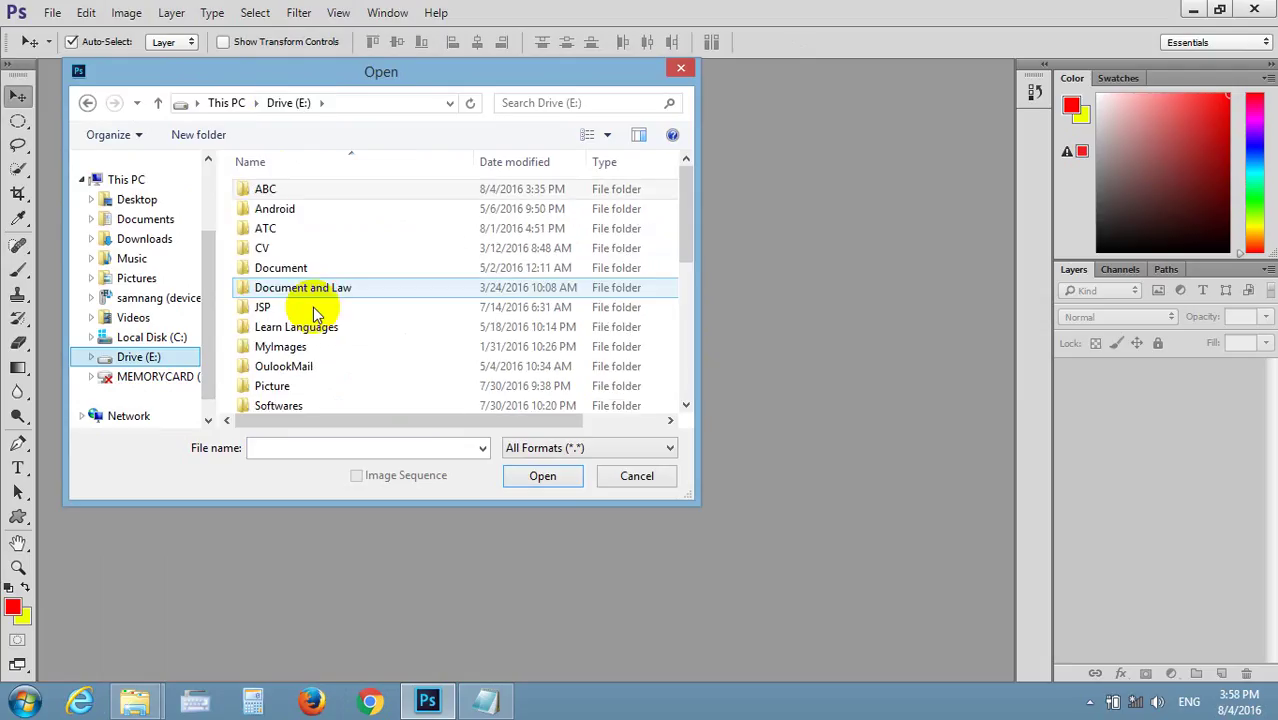
double_click(323, 392)
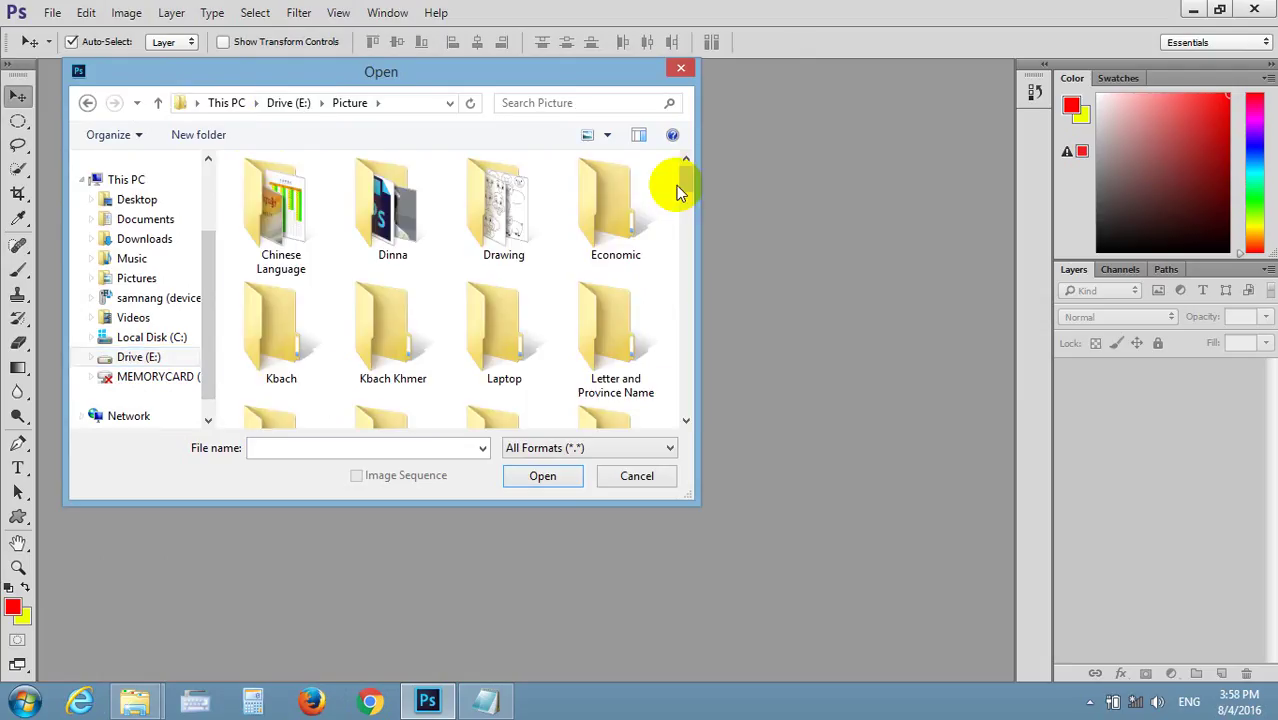
drag(688, 185, 709, 347)
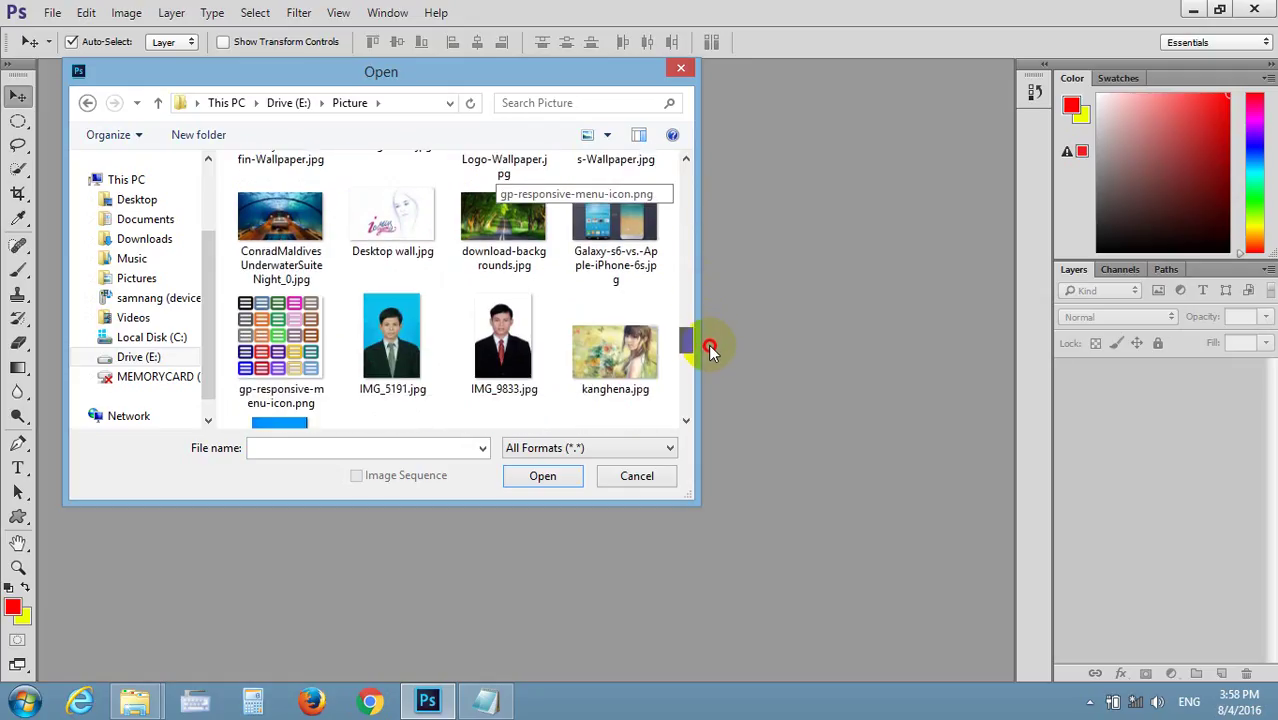
click(503, 285)
click(542, 476)
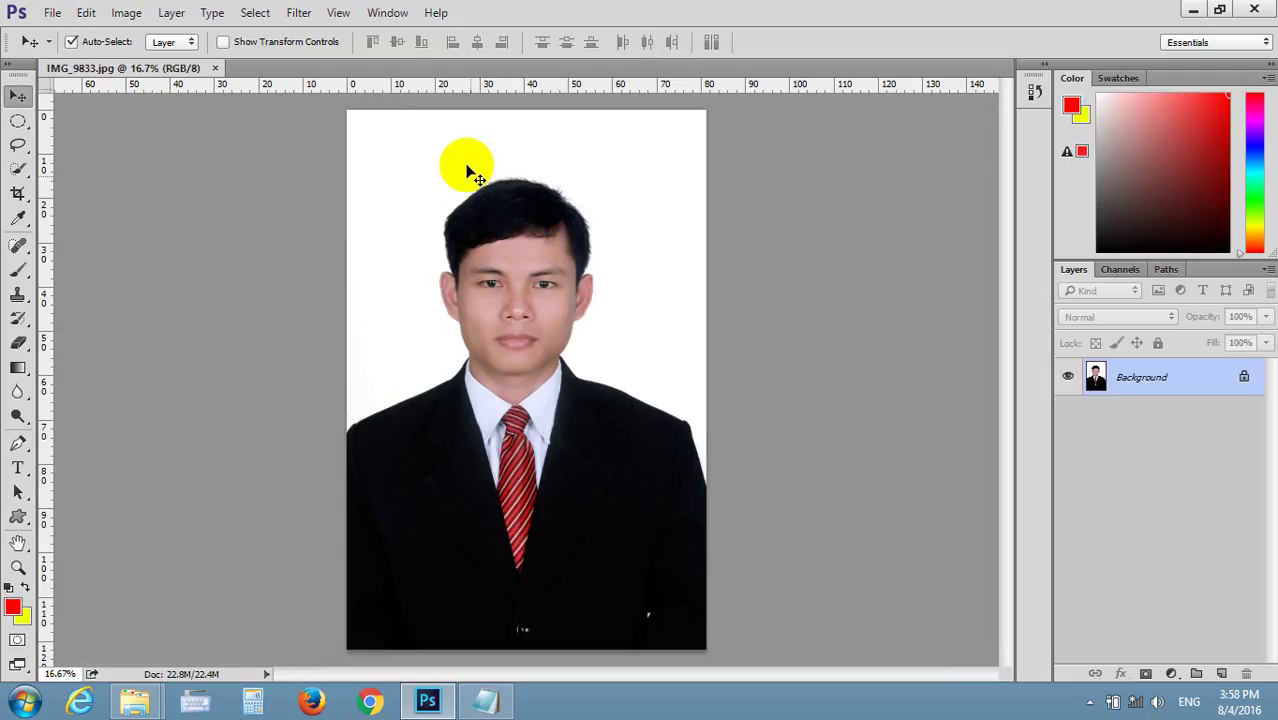
click(488, 245)
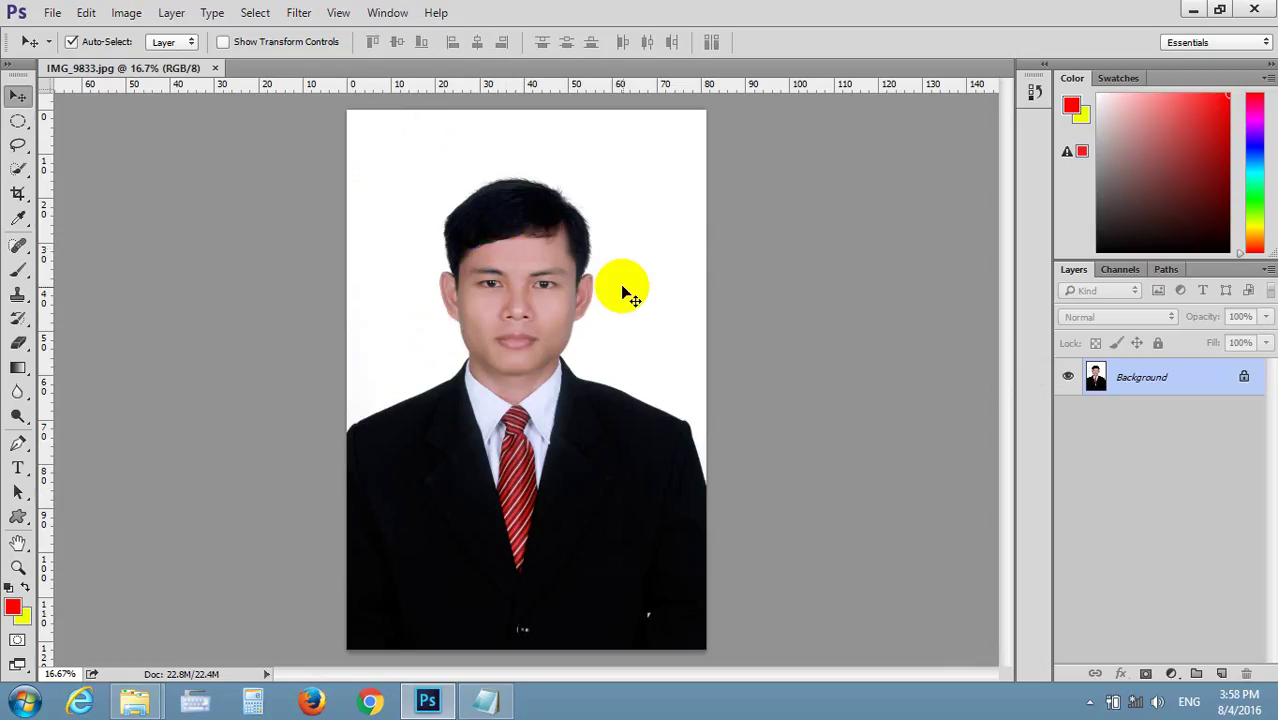
click(590, 485)
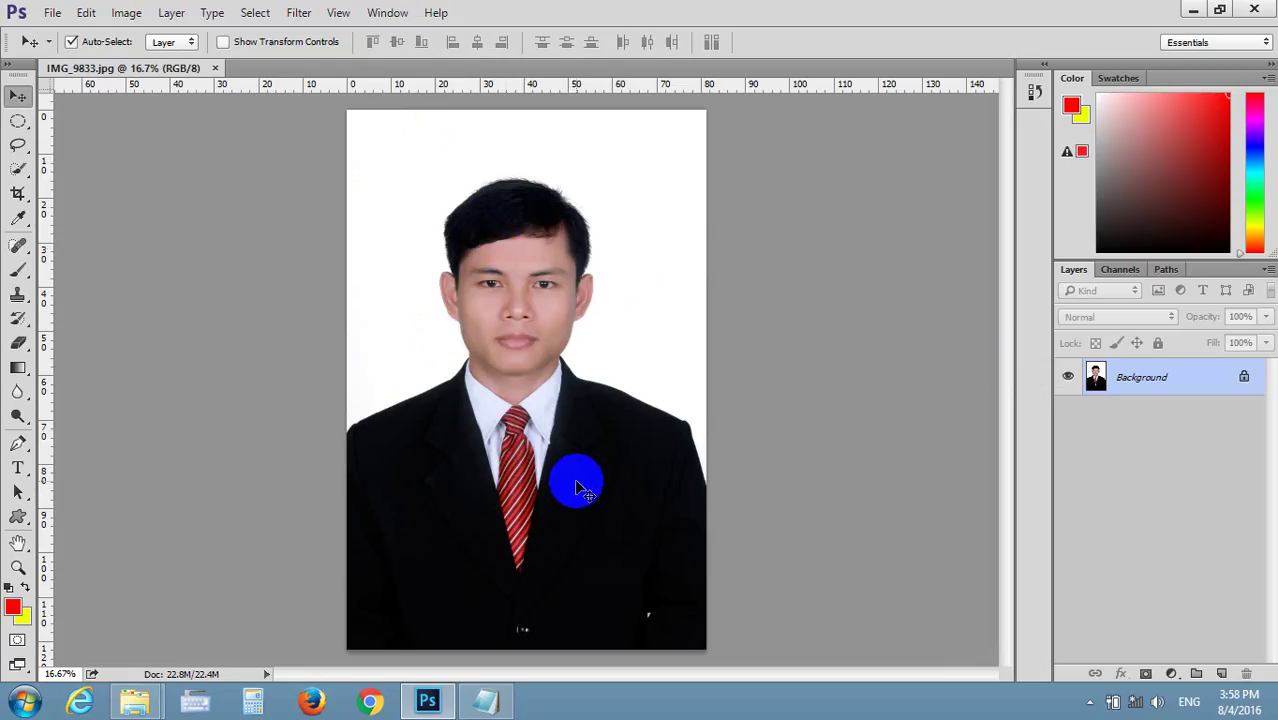
click(18, 193)
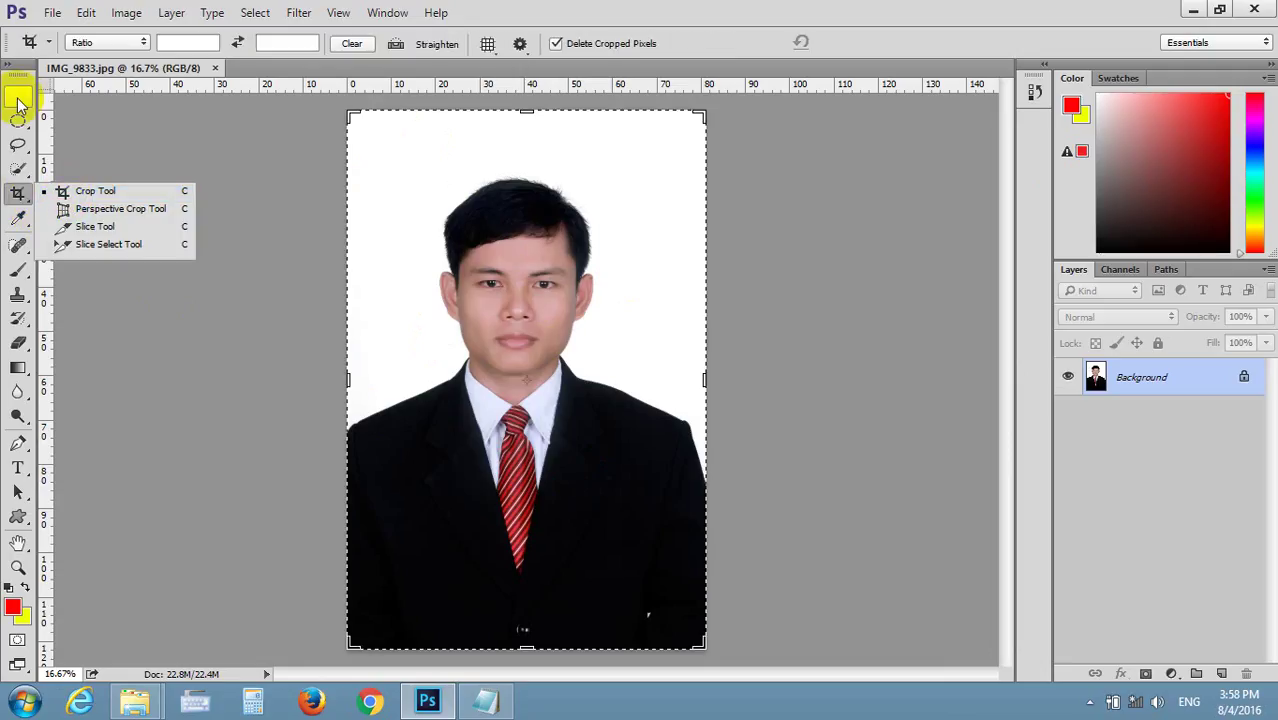
click(18, 95)
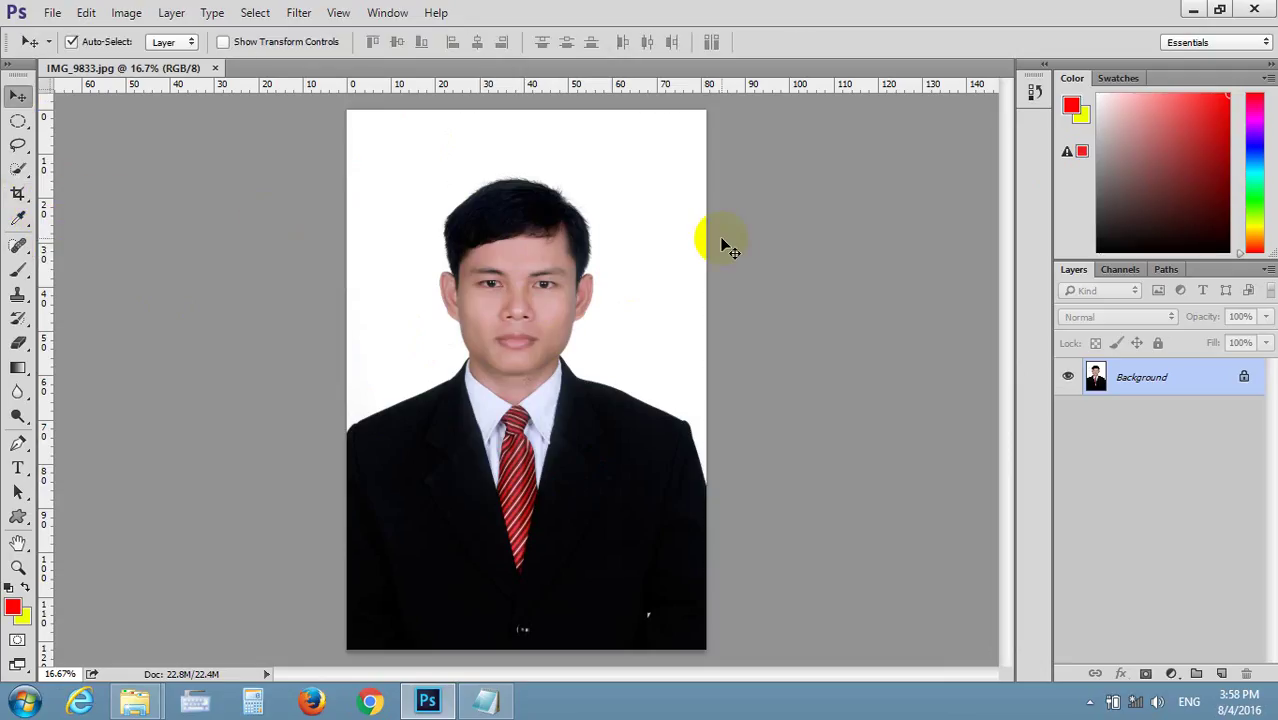
click(20, 195)
mouse_move(527, 648)
mouse_down()
mouse_move(536, 522)
mouse_move(514, 545)
mouse_up()
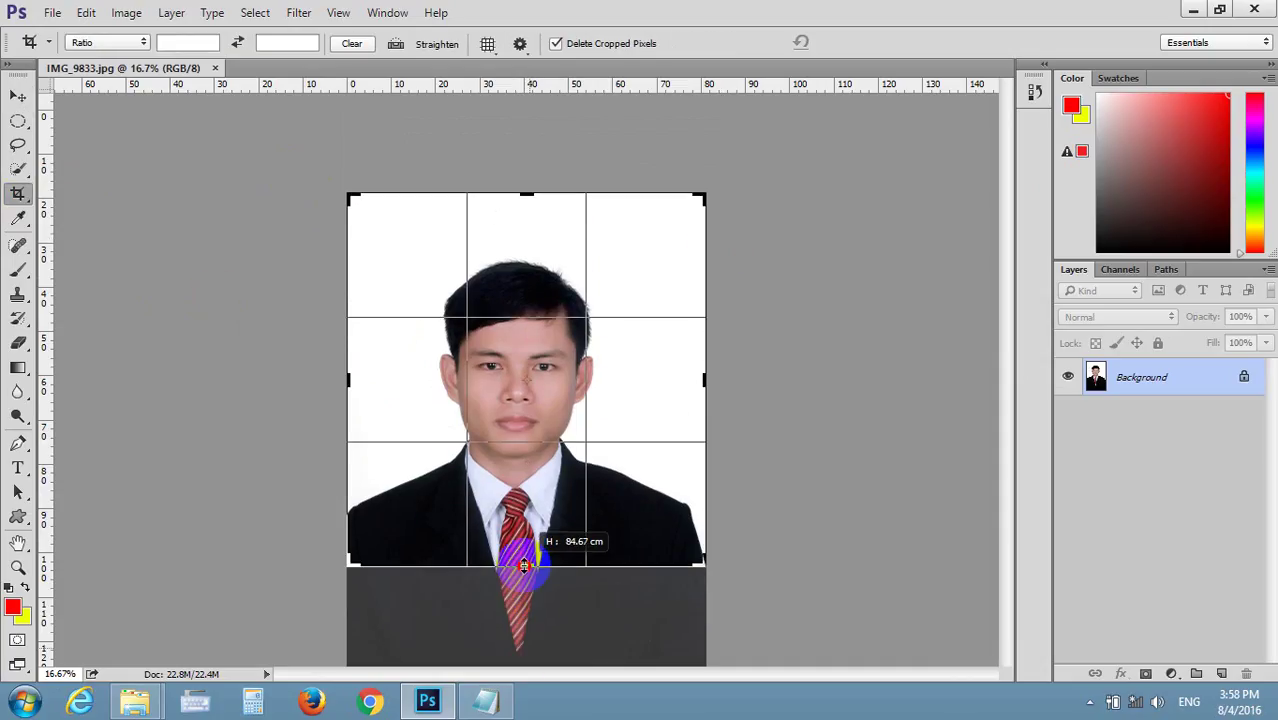
mouse_move(522, 288)
mouse_down()
mouse_move(525, 196)
mouse_move(525, 214)
mouse_up()
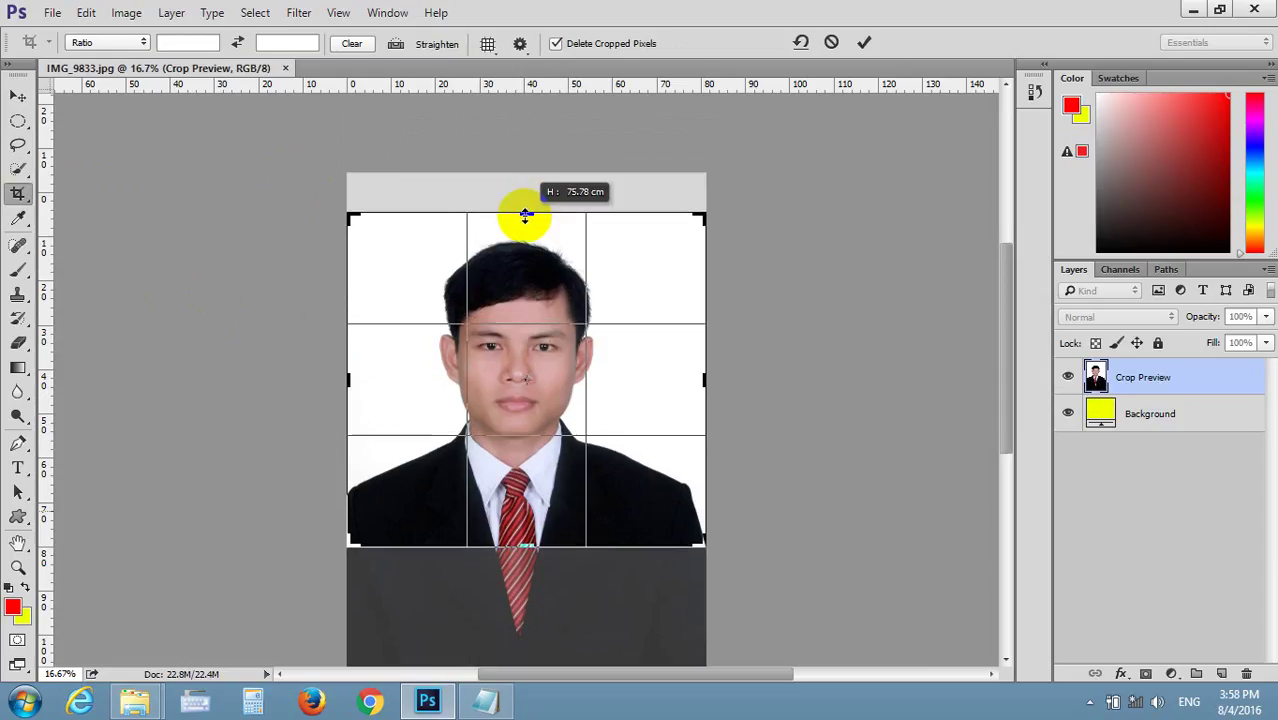
drag(692, 377, 622, 365)
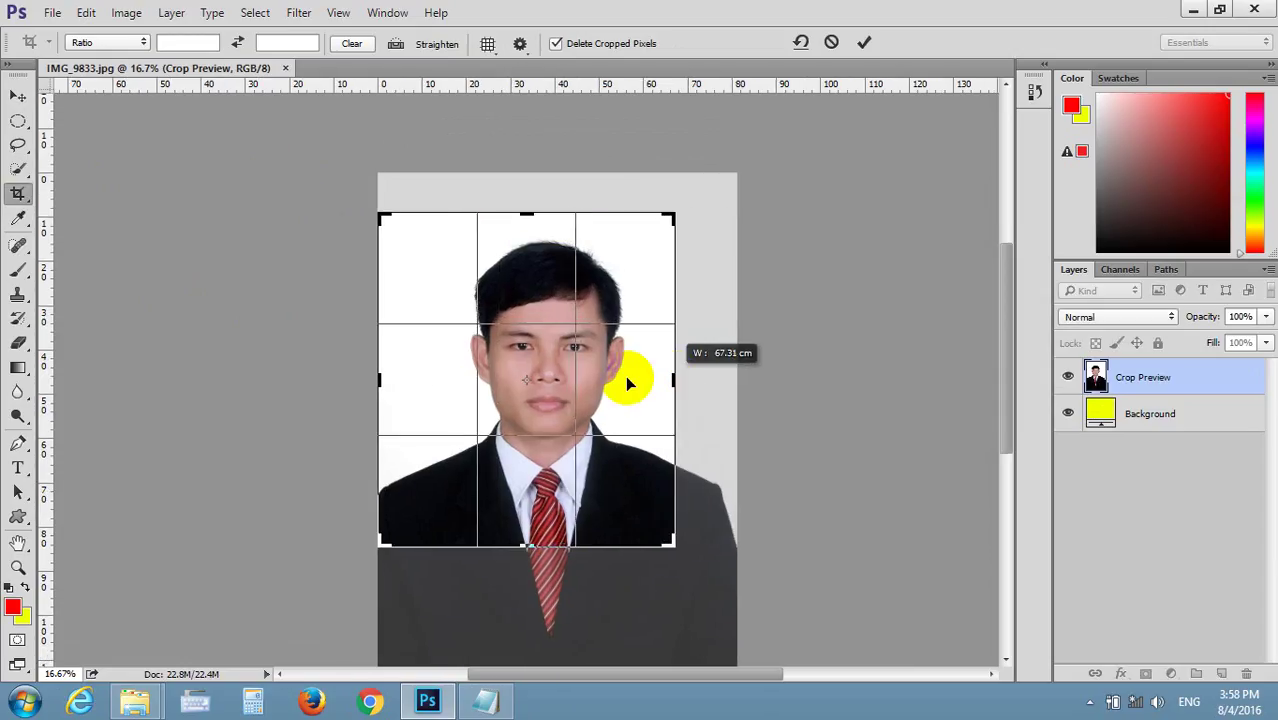
drag(381, 380, 384, 376)
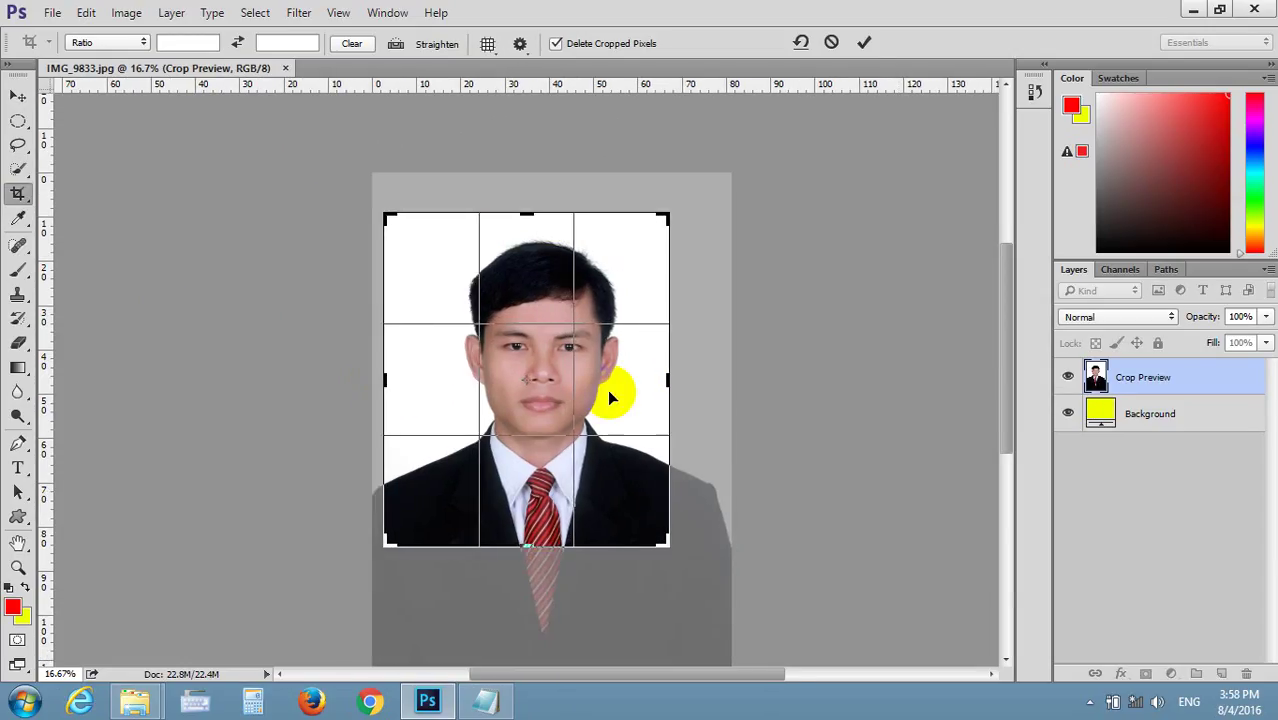
drag(676, 380, 685, 380)
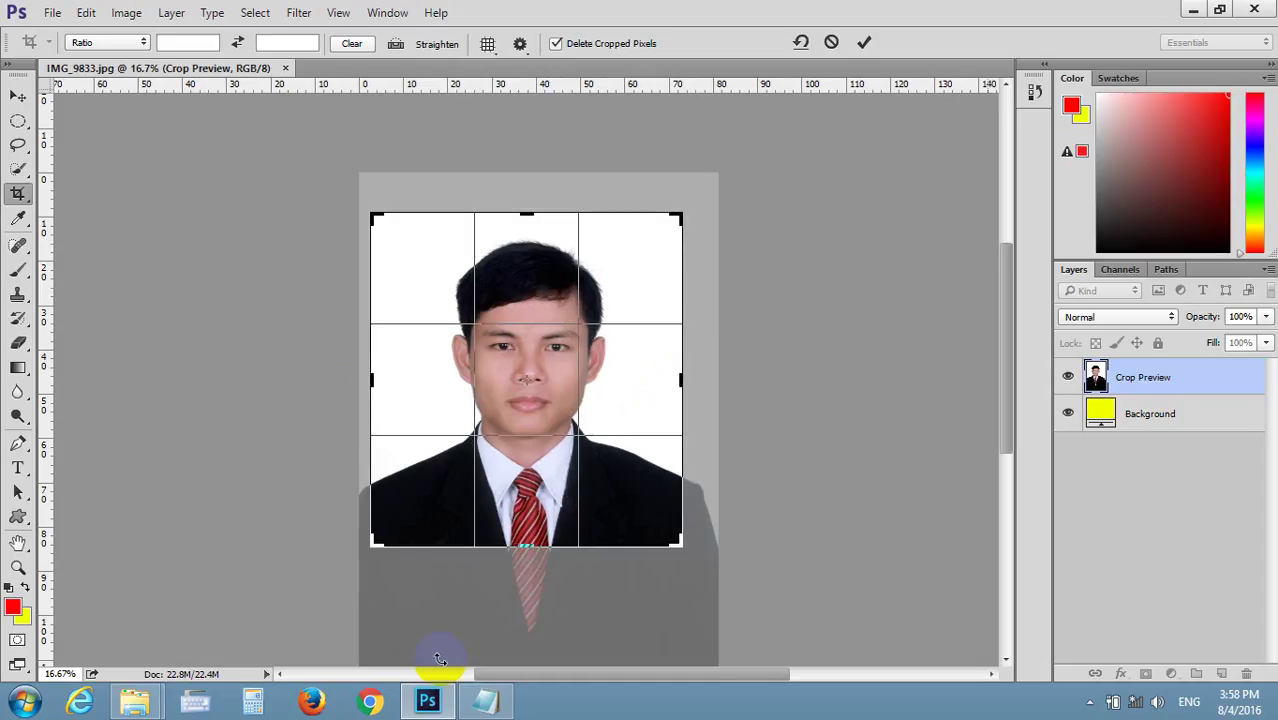
drag(494, 553, 531, 568)
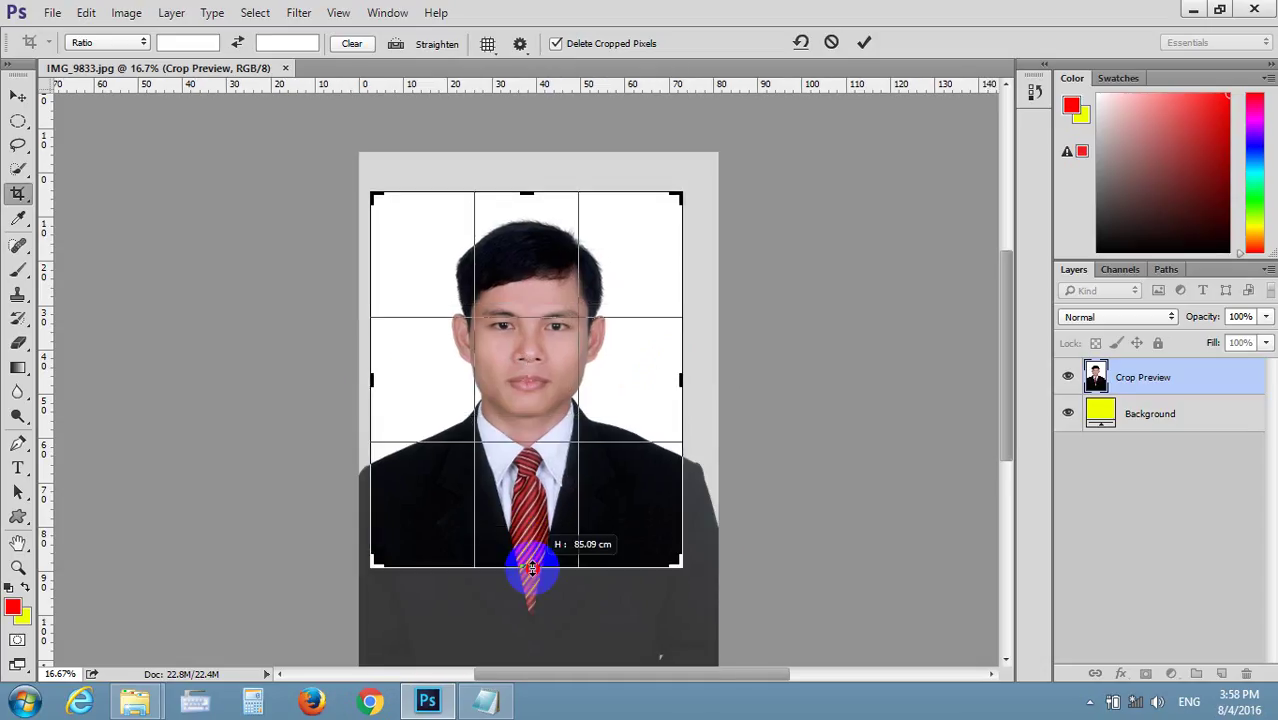
key(Return)
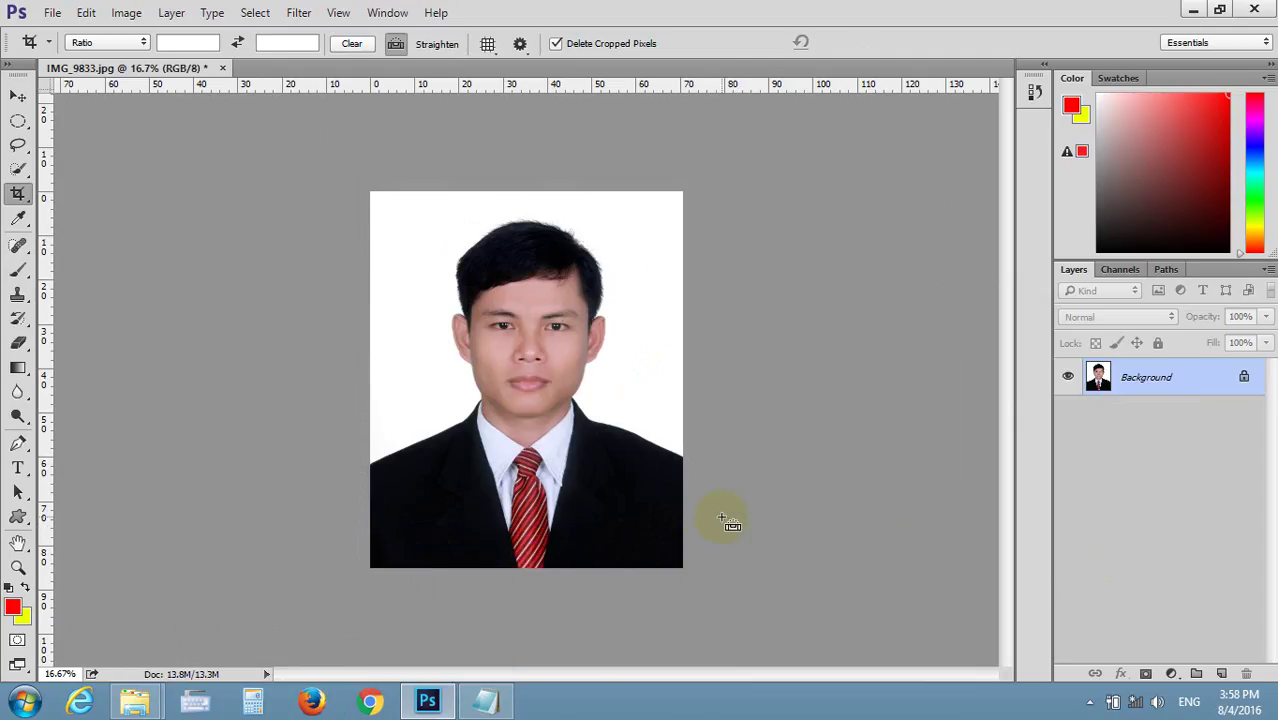
key(ctrl+z)
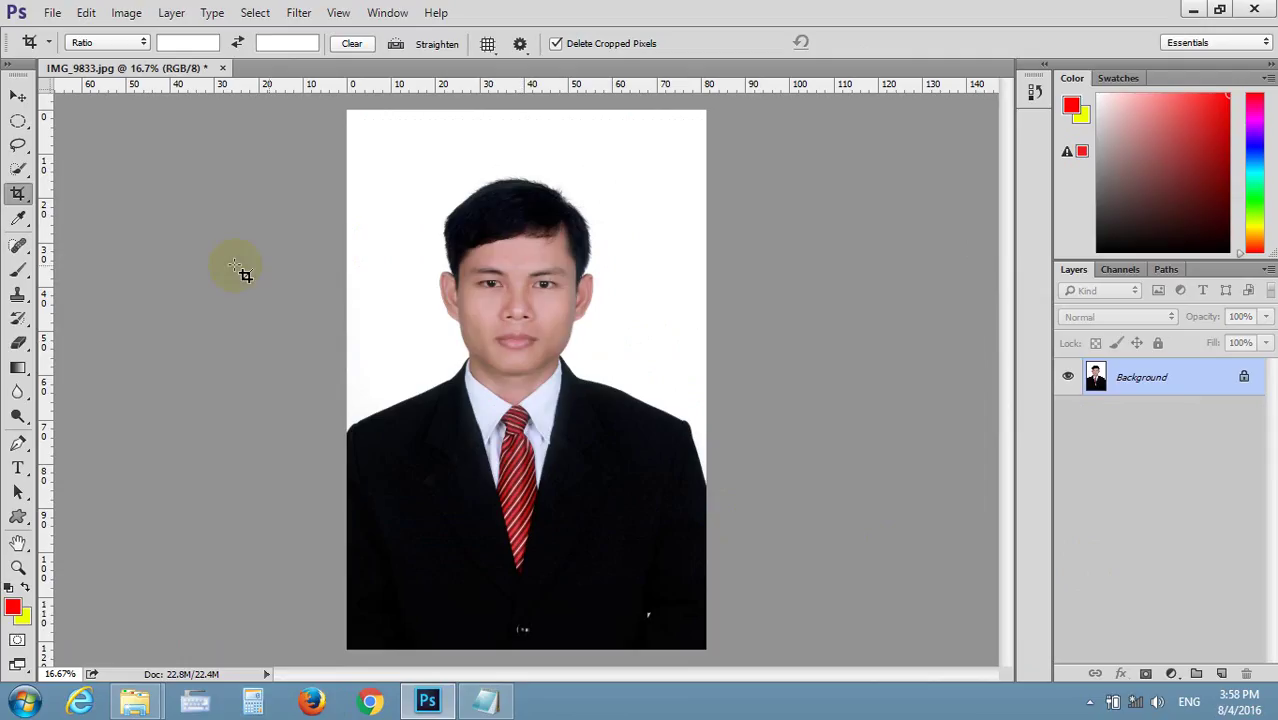
- Crop IMG_9833.jpg to frame the head and shoulders down to mid-tie
click(17, 195)
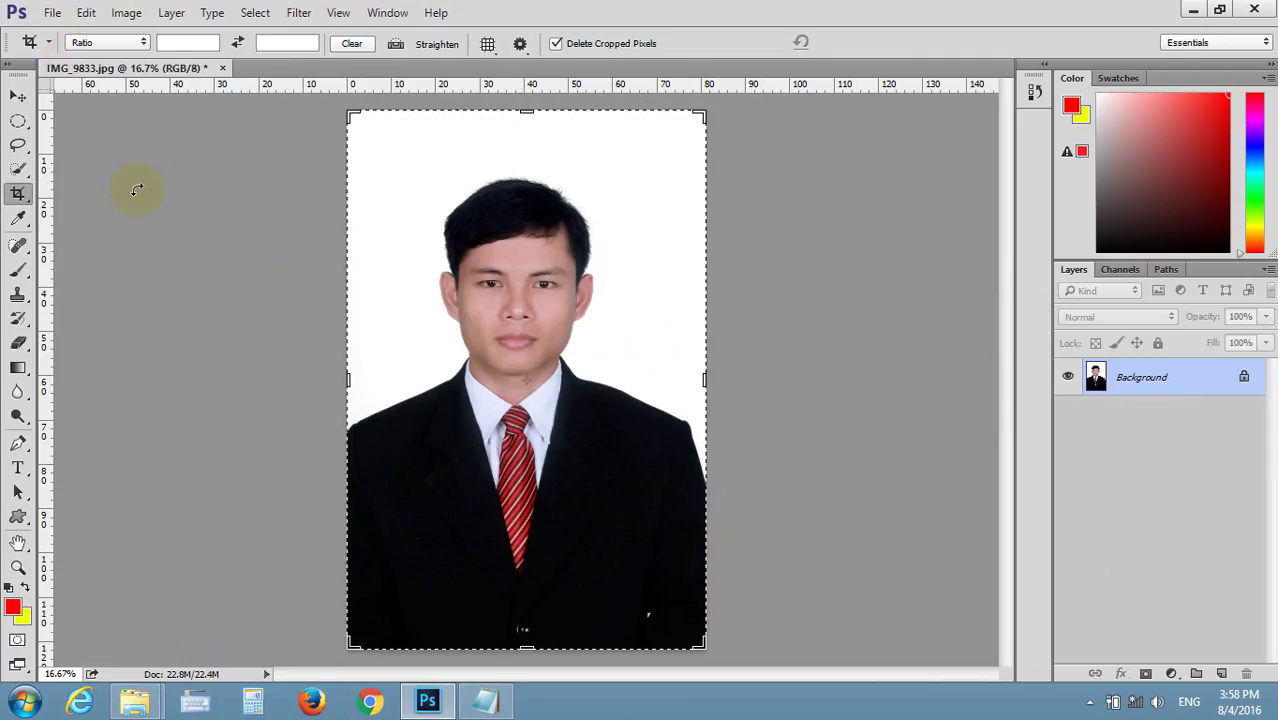
drag(343, 371, 357, 373)
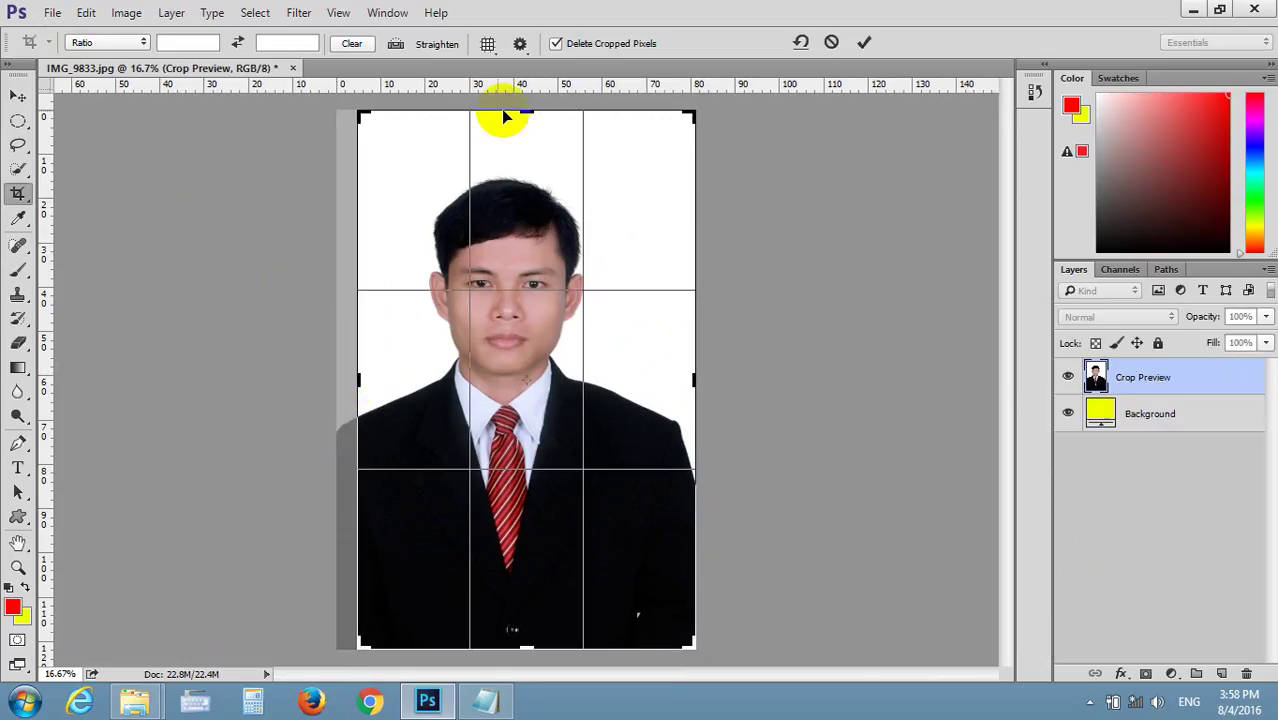
drag(518, 112, 516, 126)
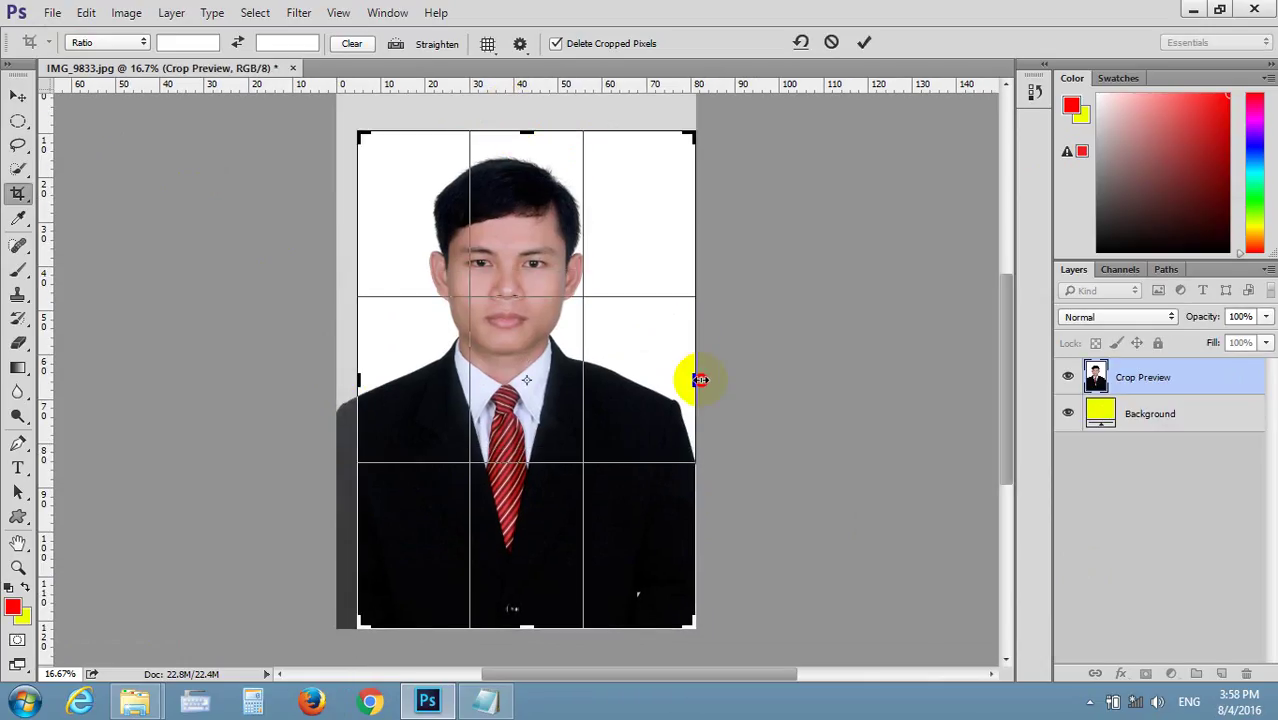
drag(693, 375, 684, 384)
drag(528, 625, 514, 571)
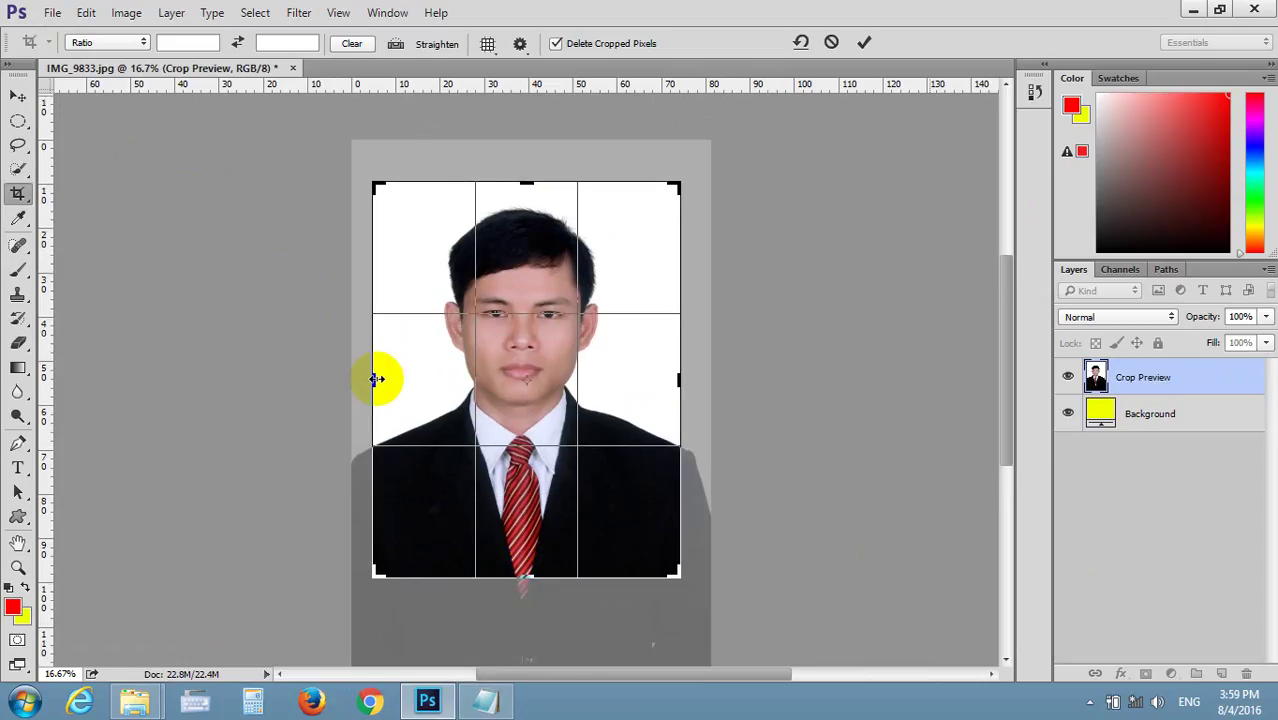
drag(377, 379, 370, 381)
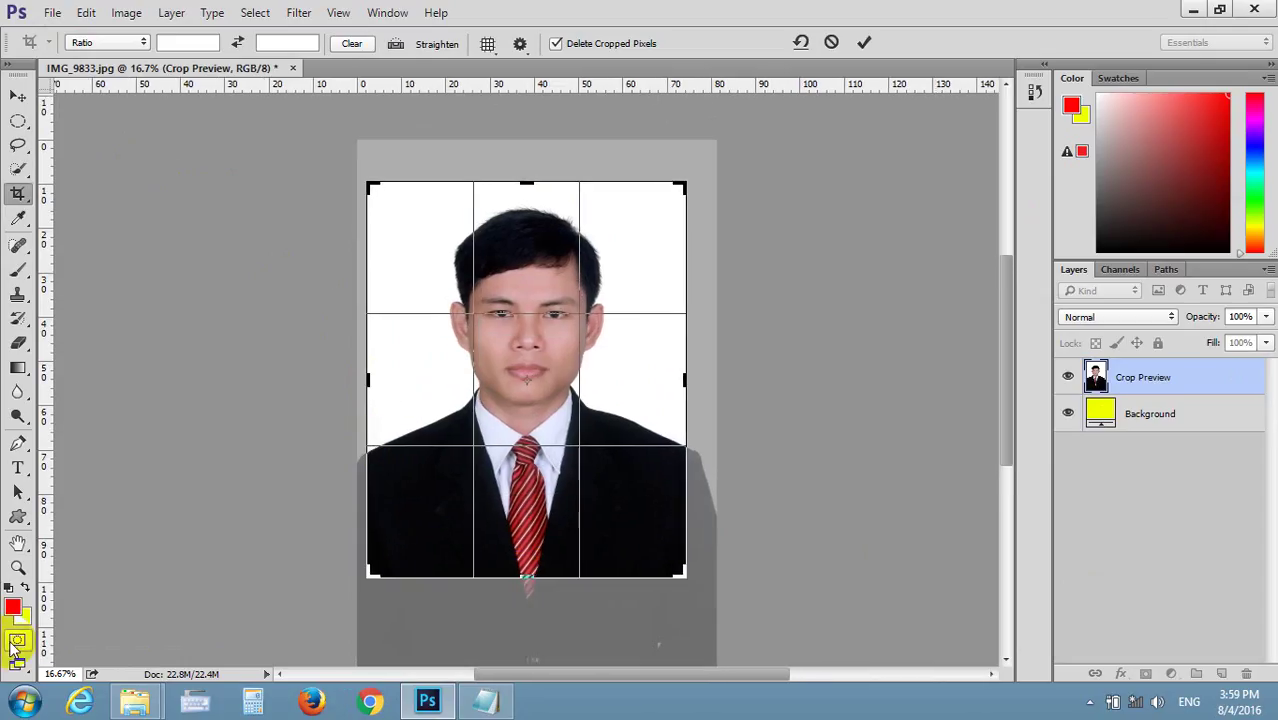
key(Return)
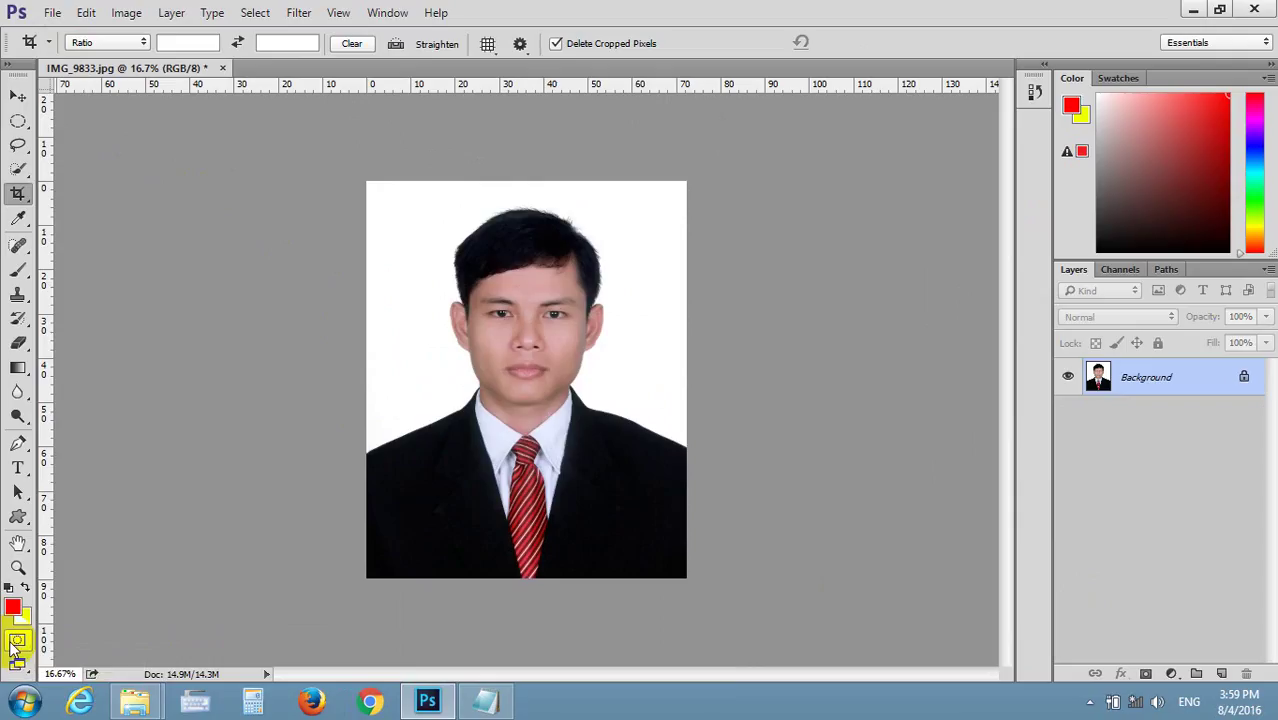
- Undo the crop, reselect the Crop tool, and show the Ratio preset list
key(ctrl+z)
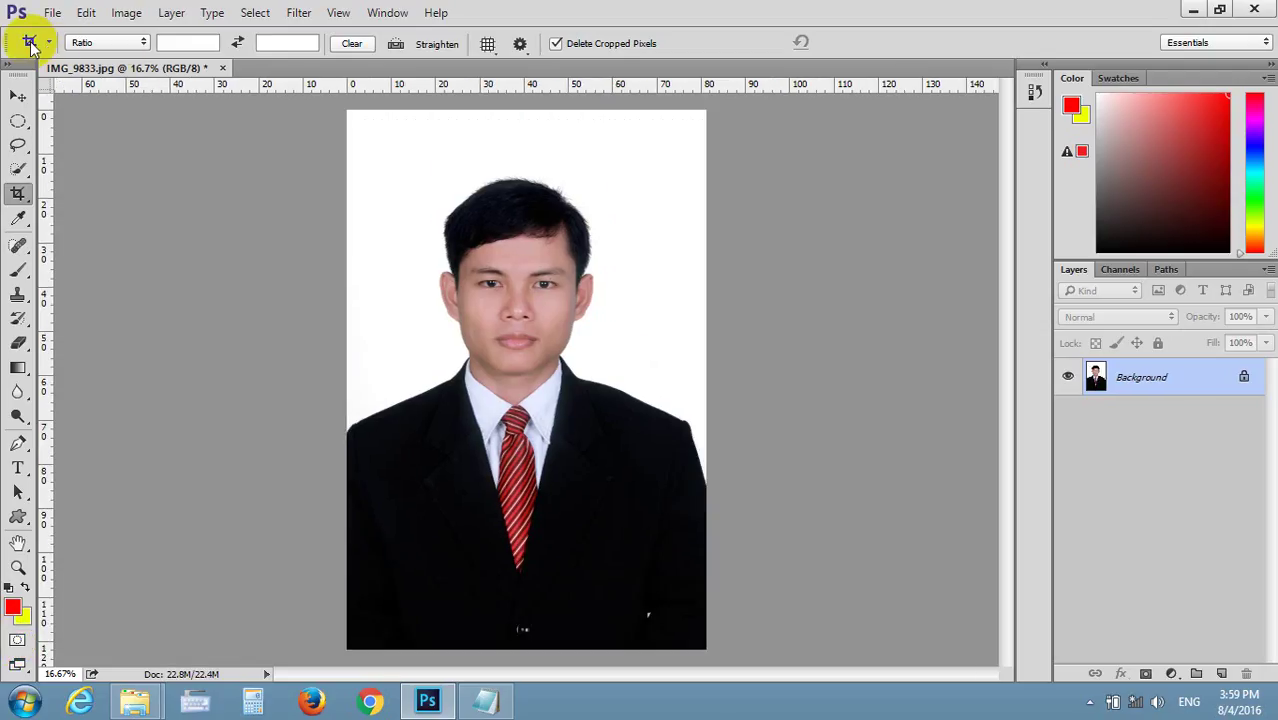
click(18, 95)
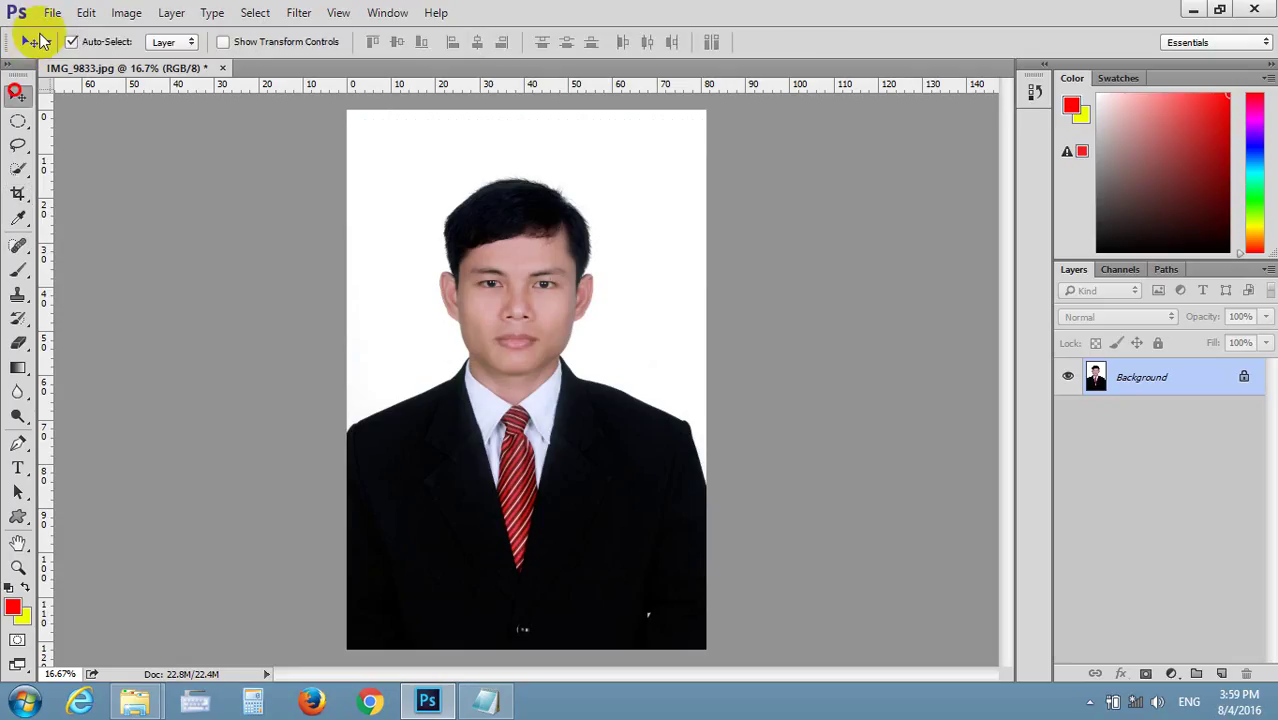
click(18, 122)
click(18, 146)
click(18, 170)
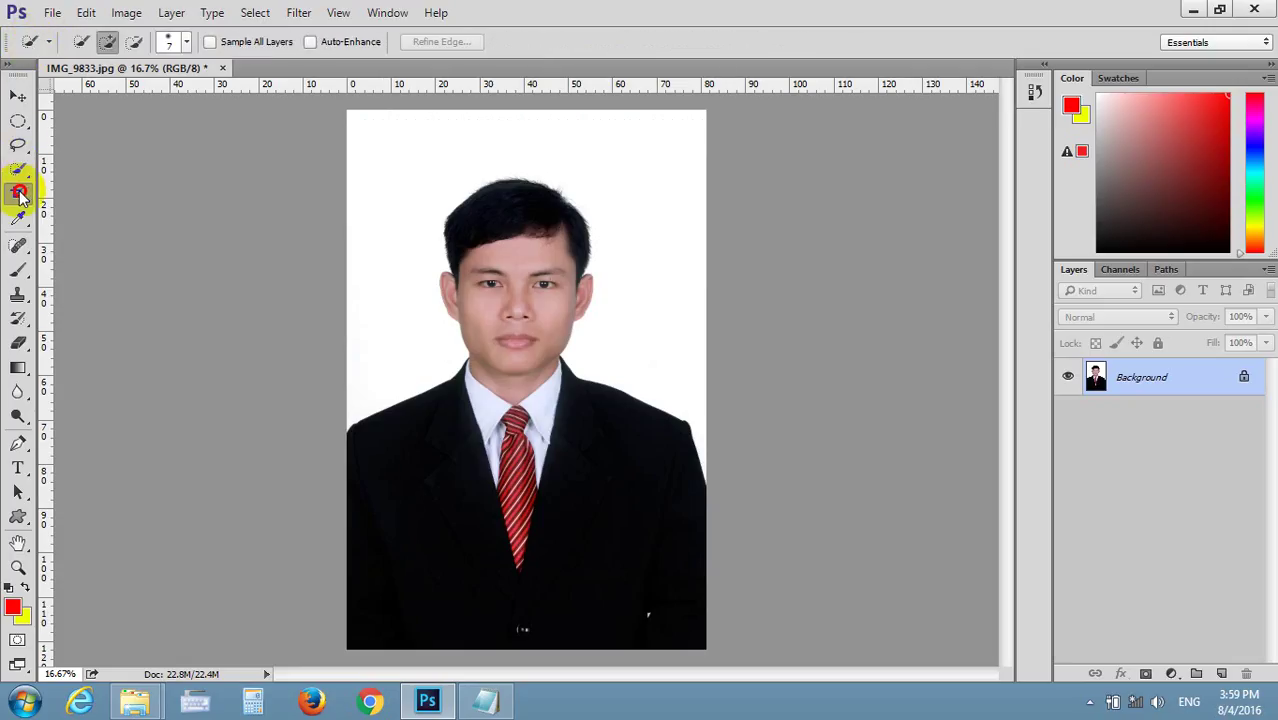
click(18, 193)
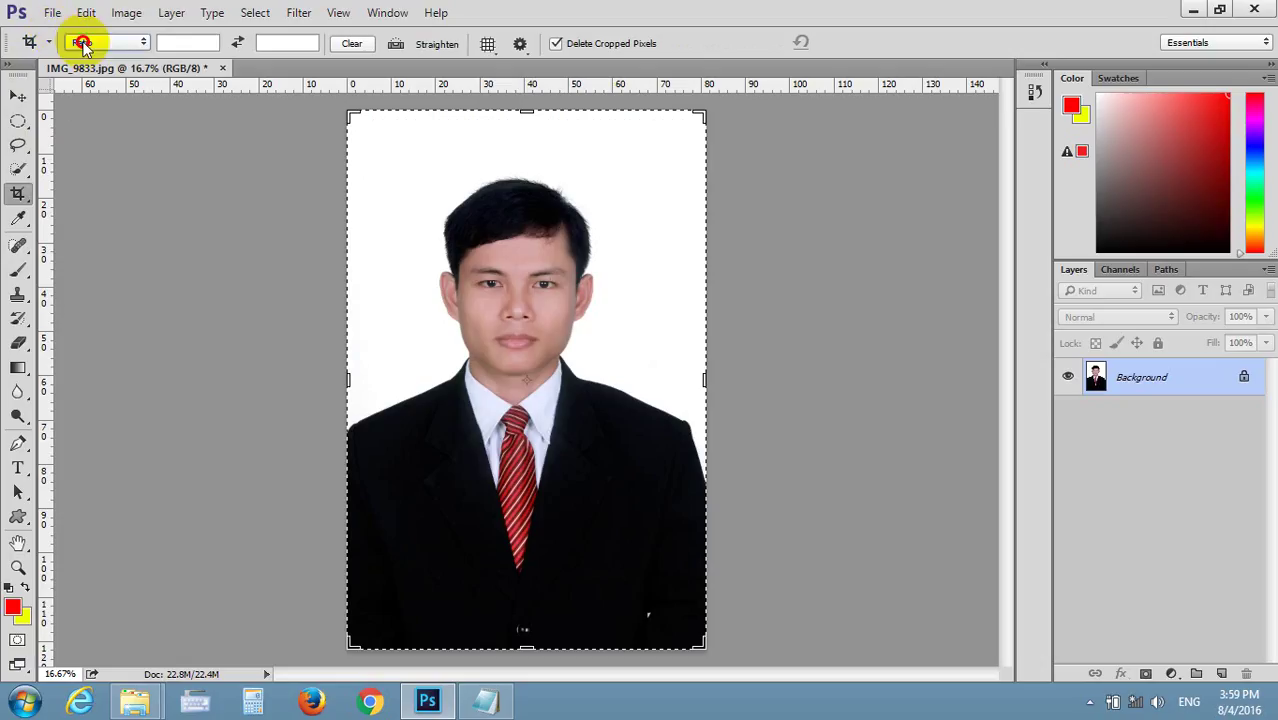
click(88, 42)
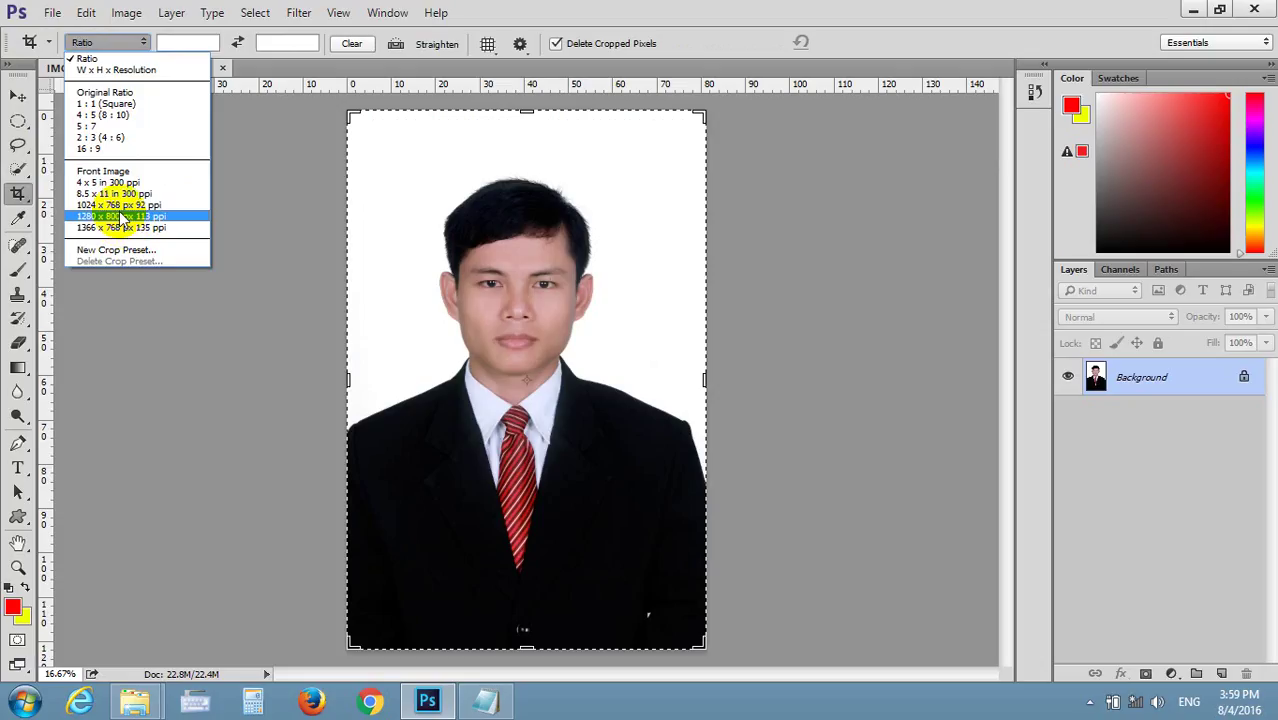
- Set the crop preset to W x H x Resolution with resolution in px/cm
click(254, 72)
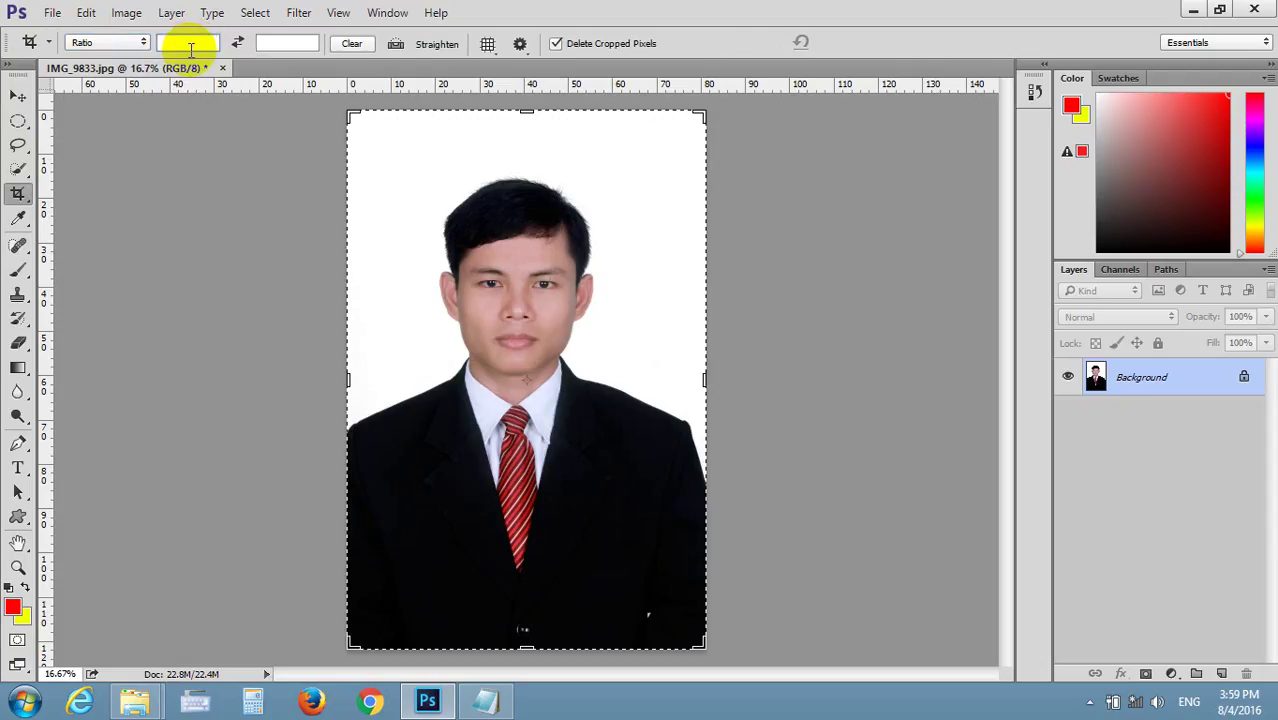
click(191, 49)
click(143, 42)
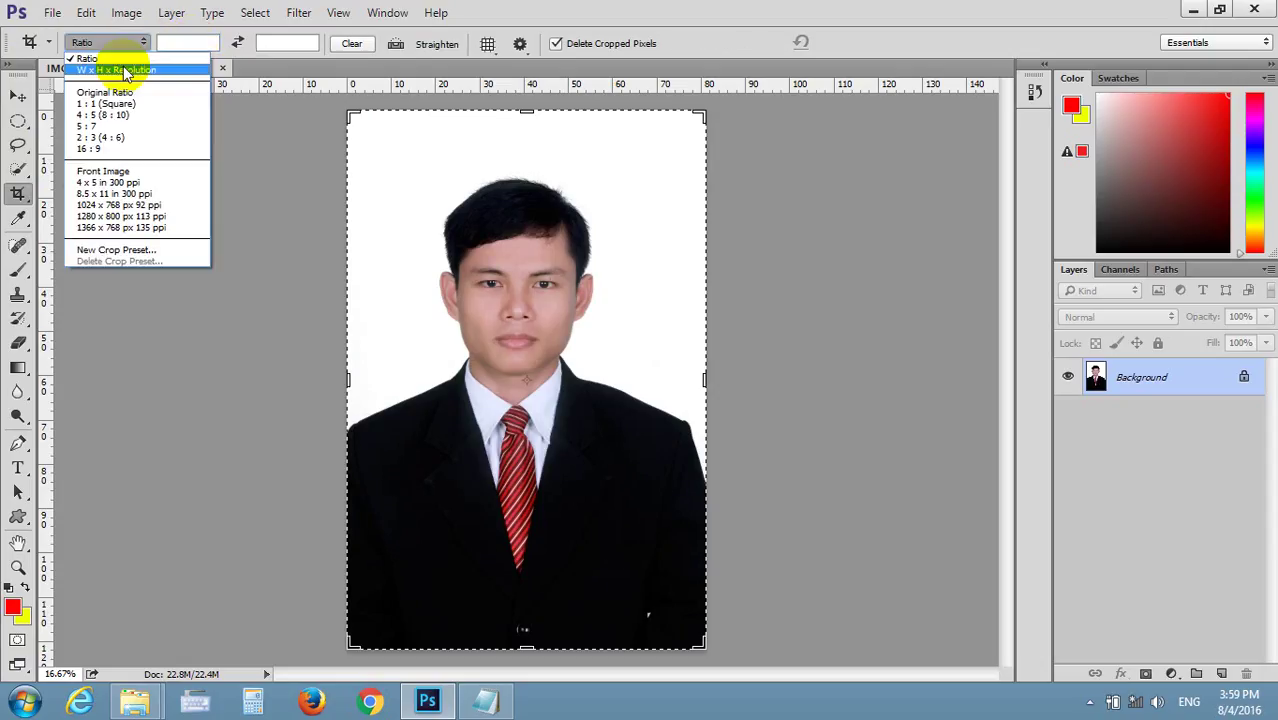
click(124, 71)
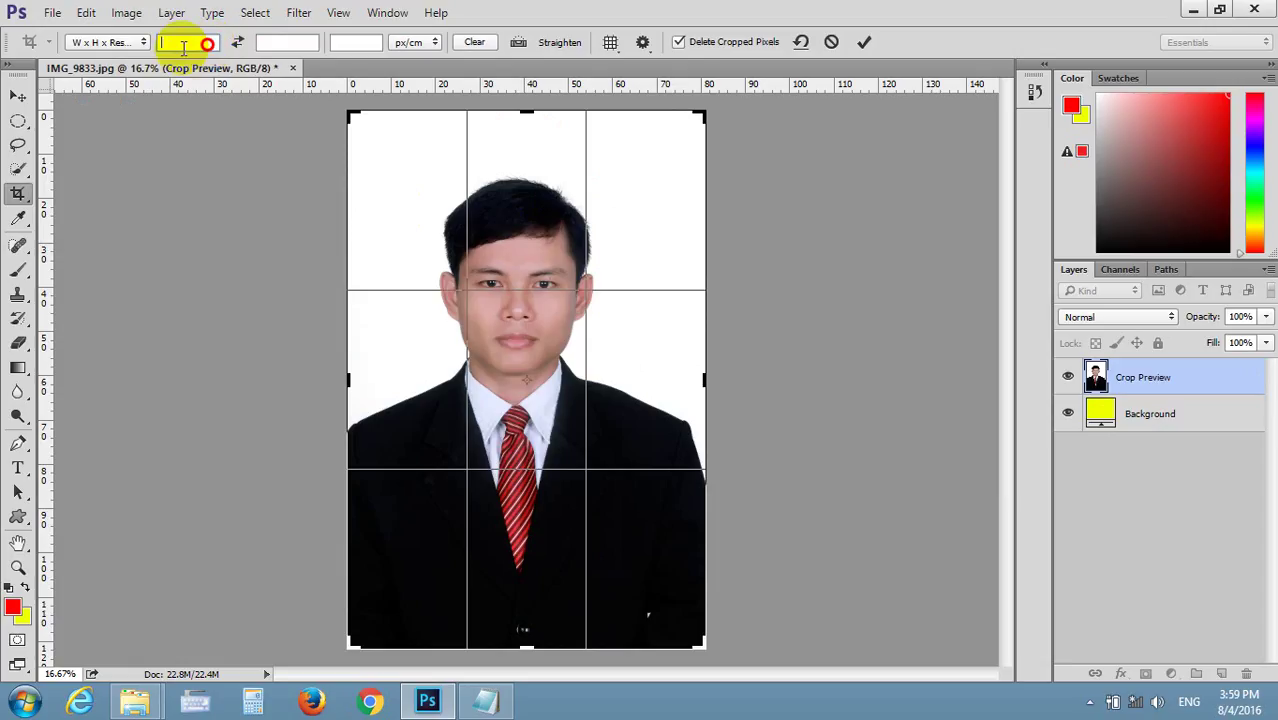
click(124, 46)
click(108, 57)
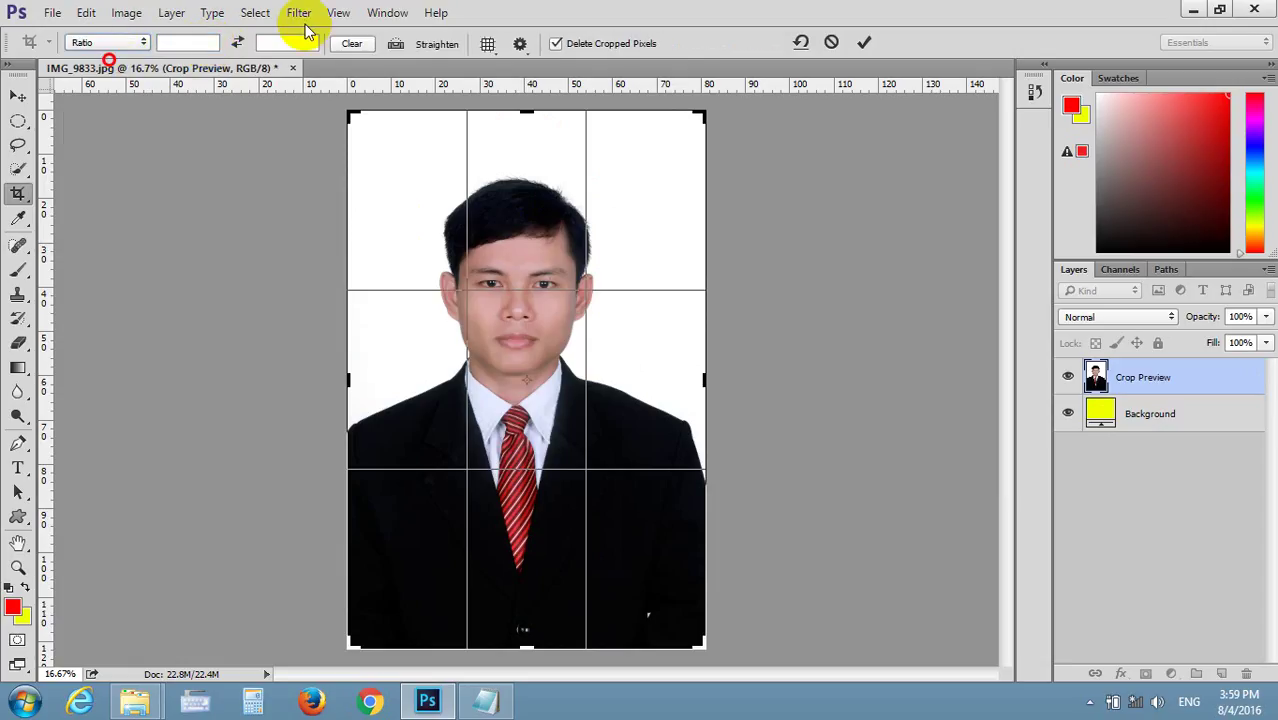
click(142, 43)
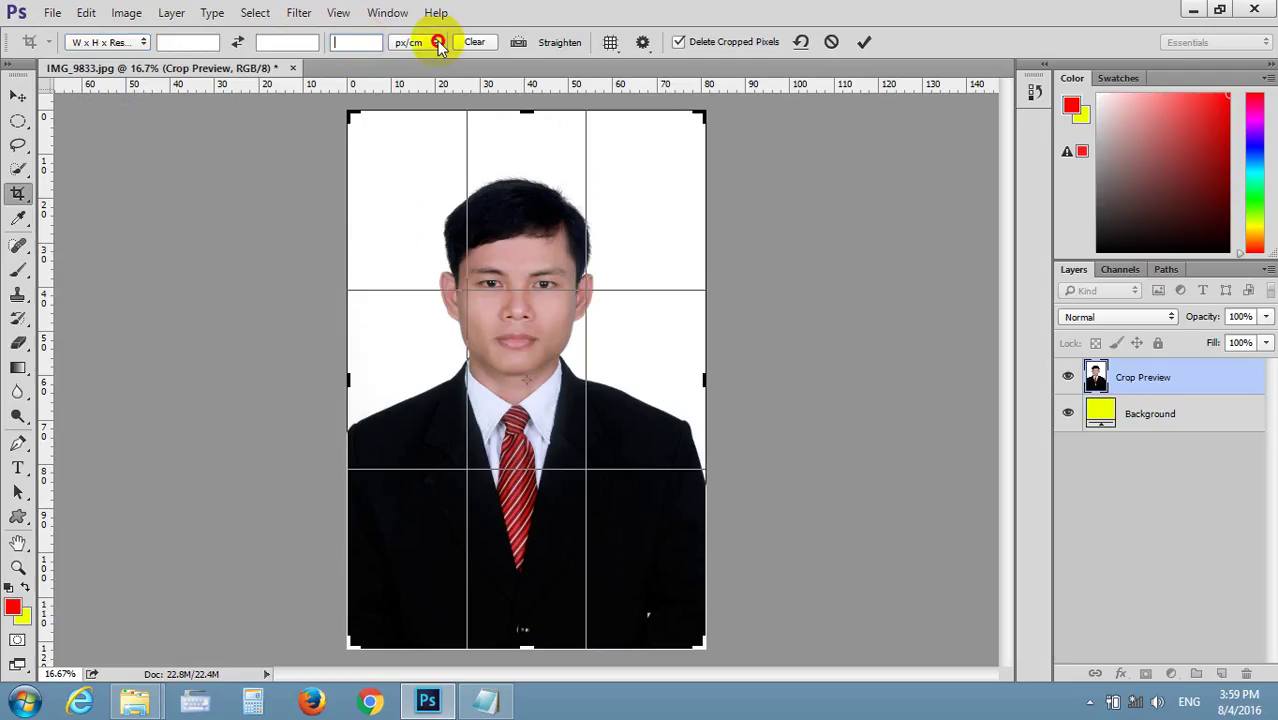
click(425, 42)
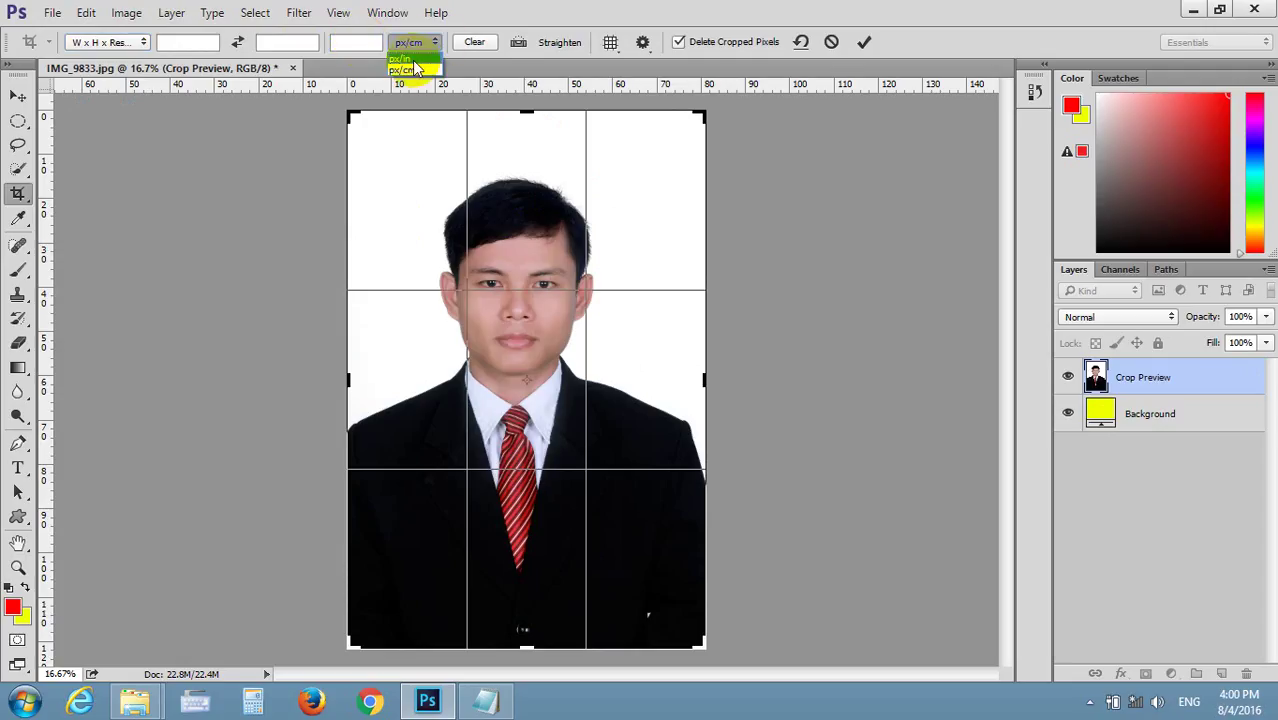
click(405, 70)
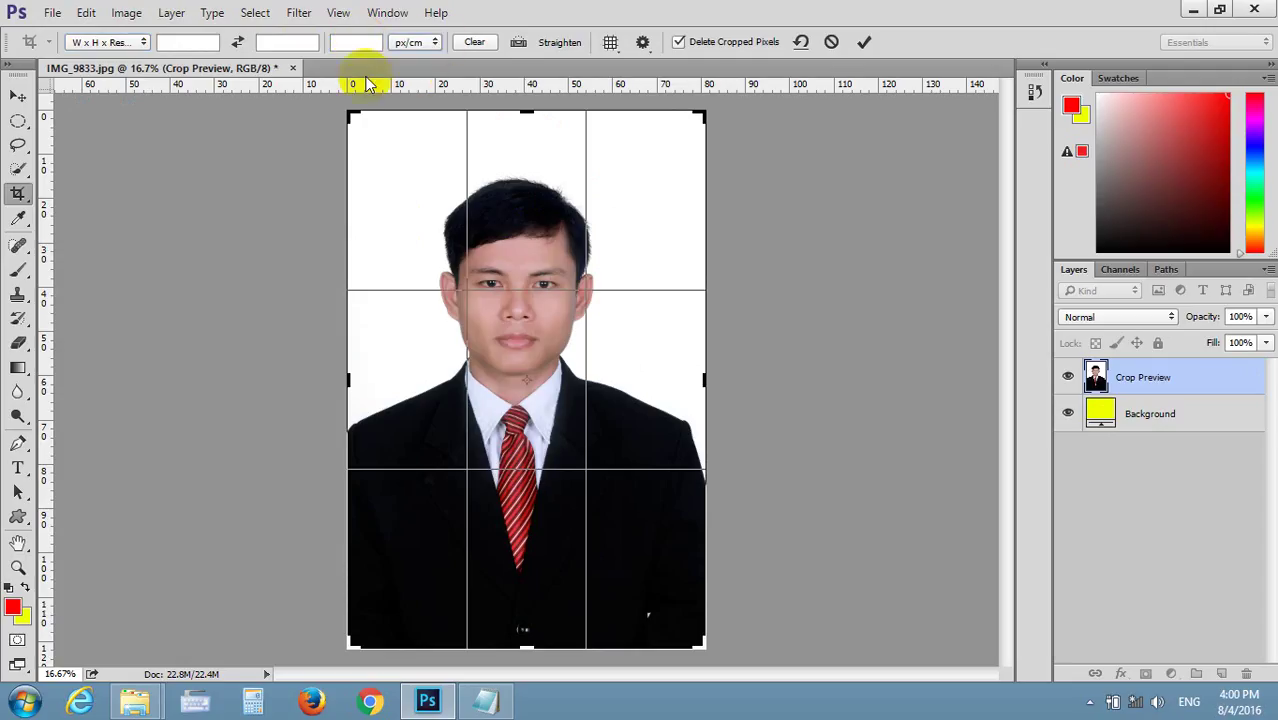
click(160, 42)
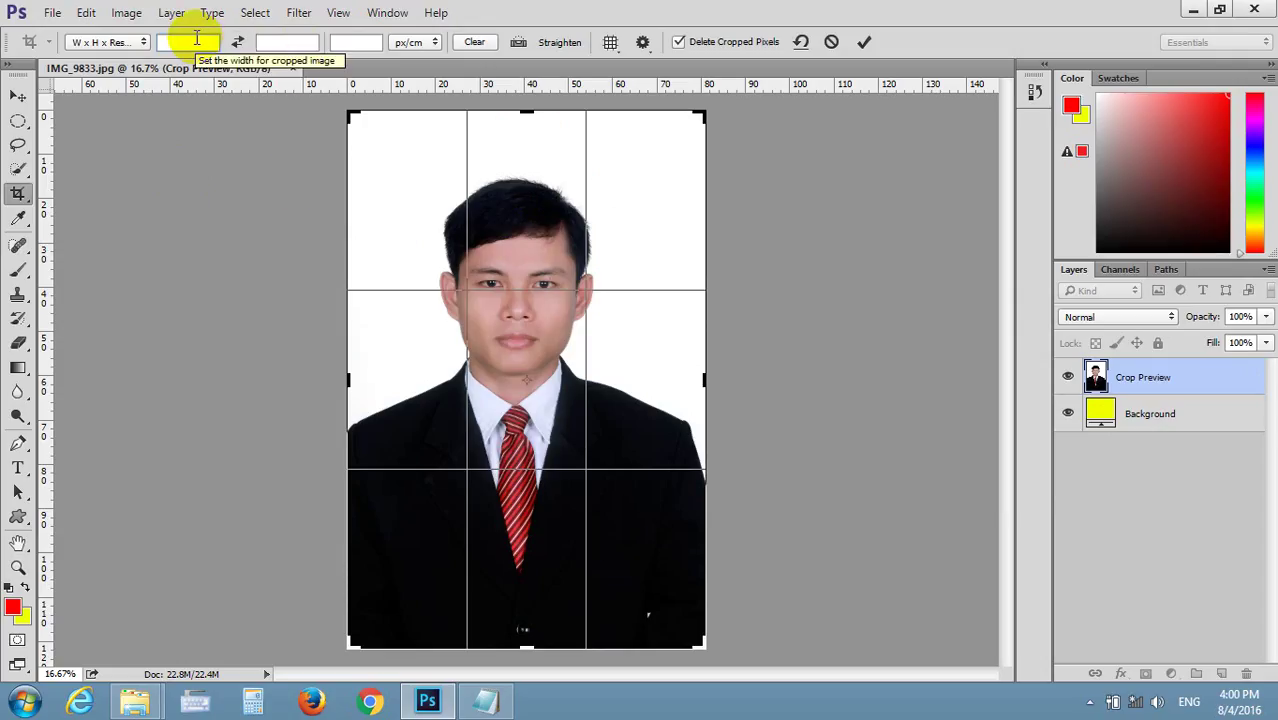
- Enter a crop width of 2.7 cm and height of 3.5 cm
text(2.)
text(7)
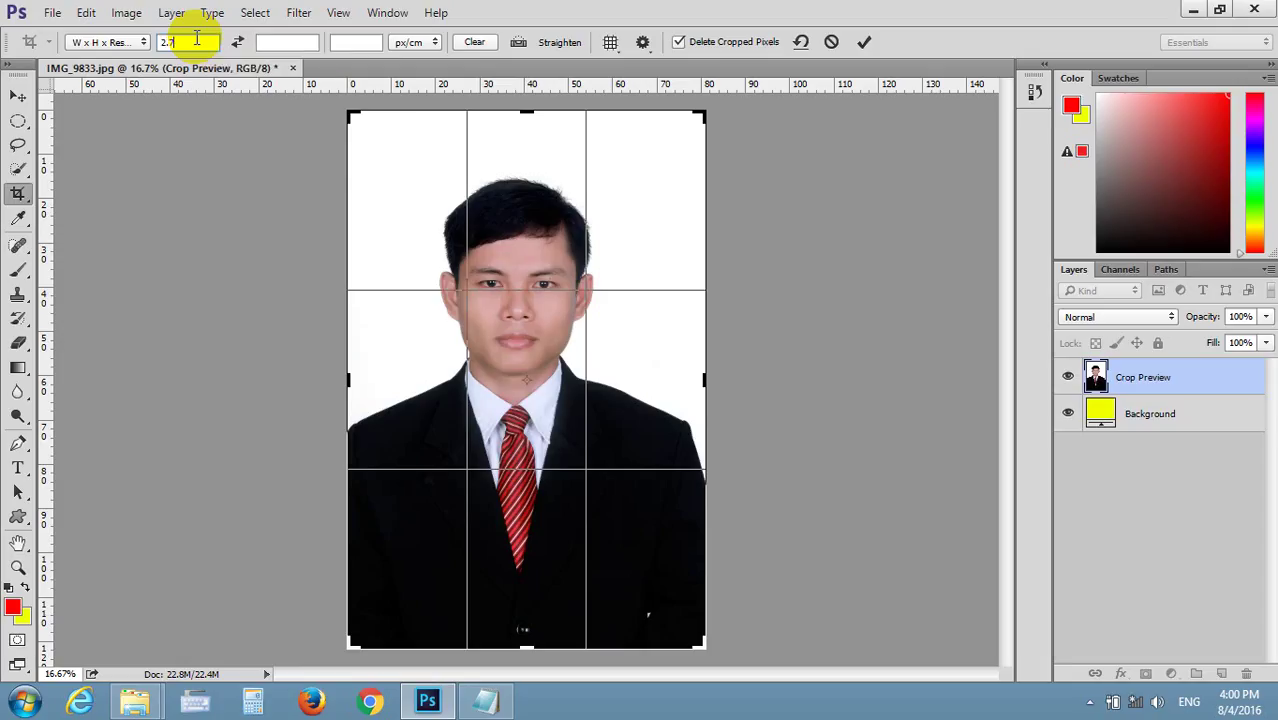
text(cm)
click(280, 42)
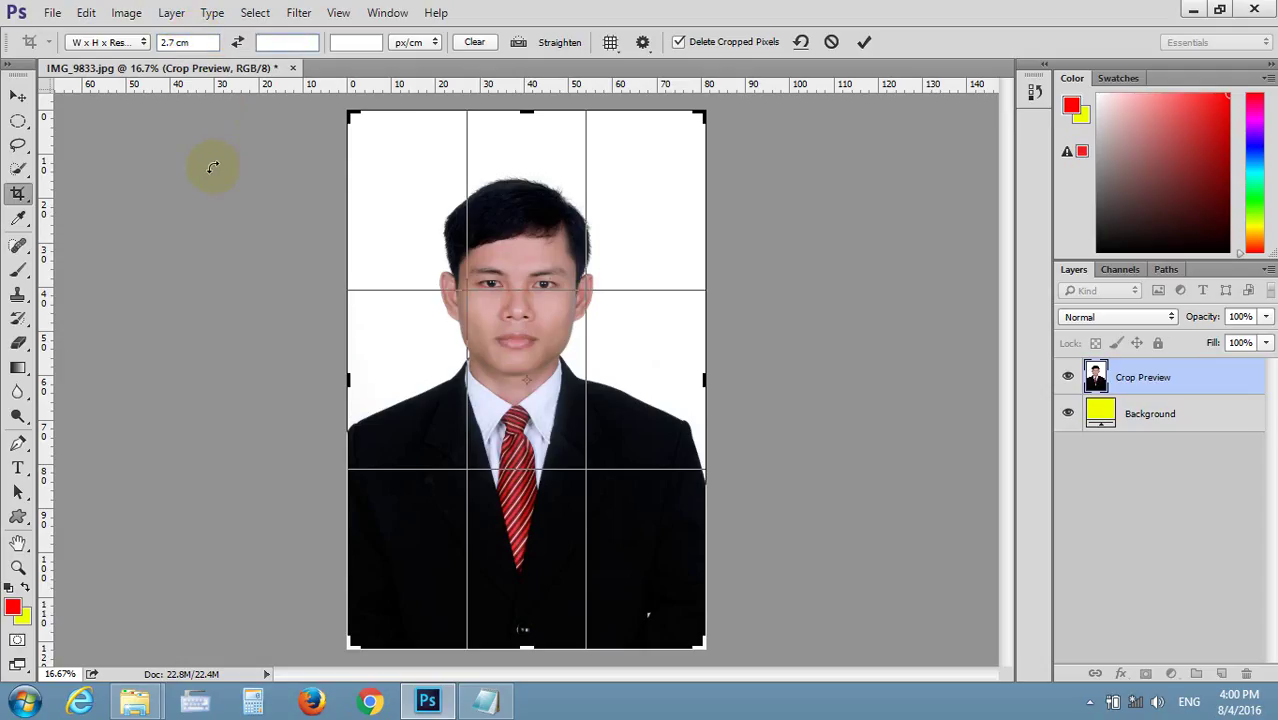
text(3.5)
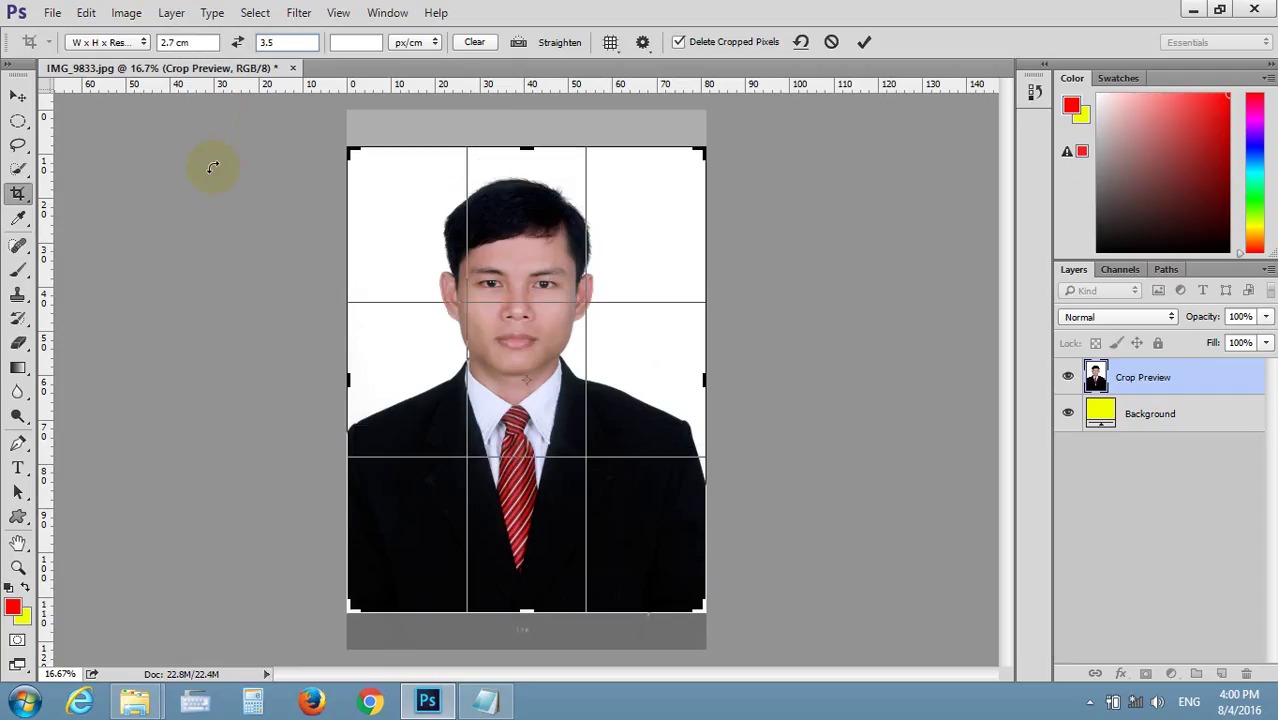
text(cm)
click(350, 42)
click(538, 235)
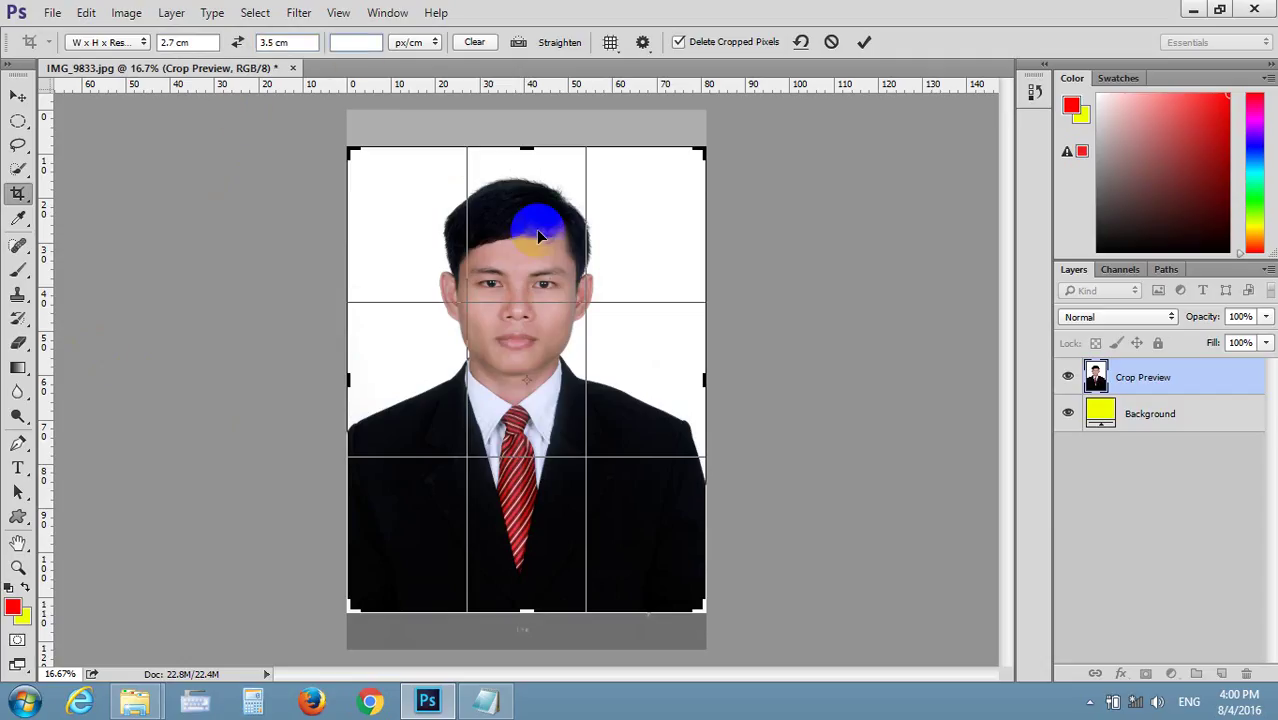
click(534, 168)
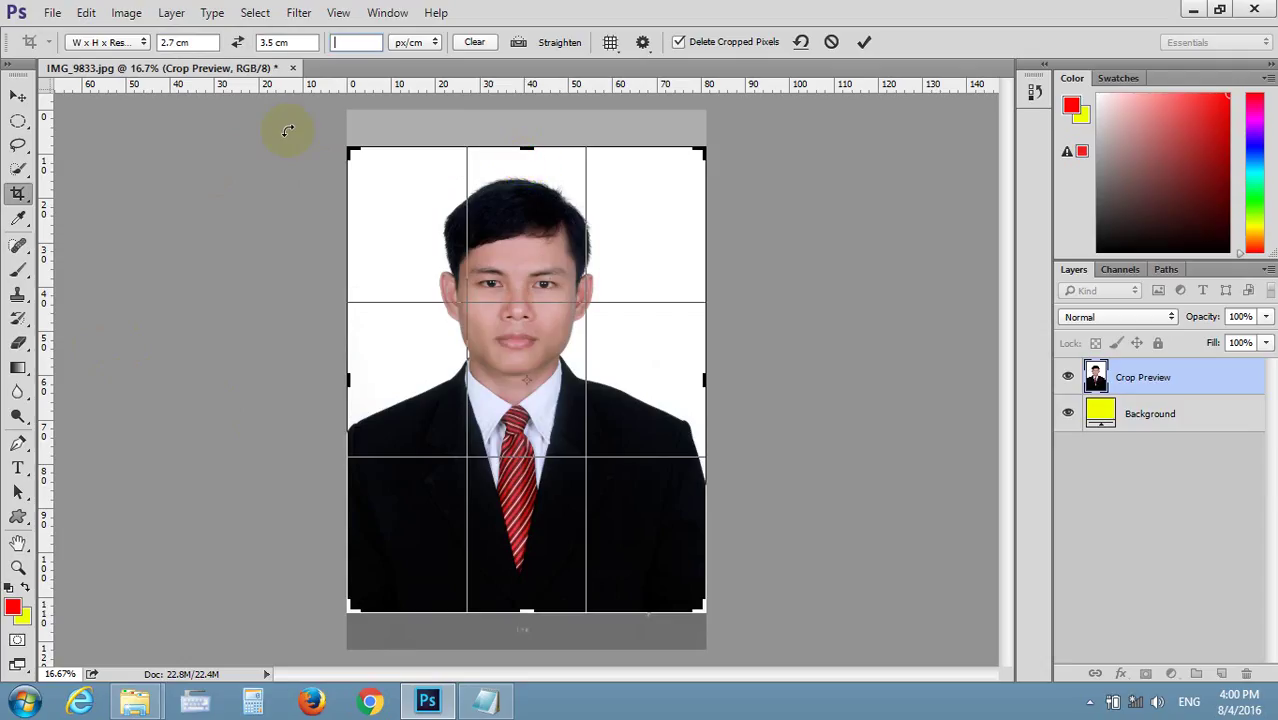
- Recheck the 2.7 × 3.5 cm values and apply the crop to the portrait
double_click(185, 42)
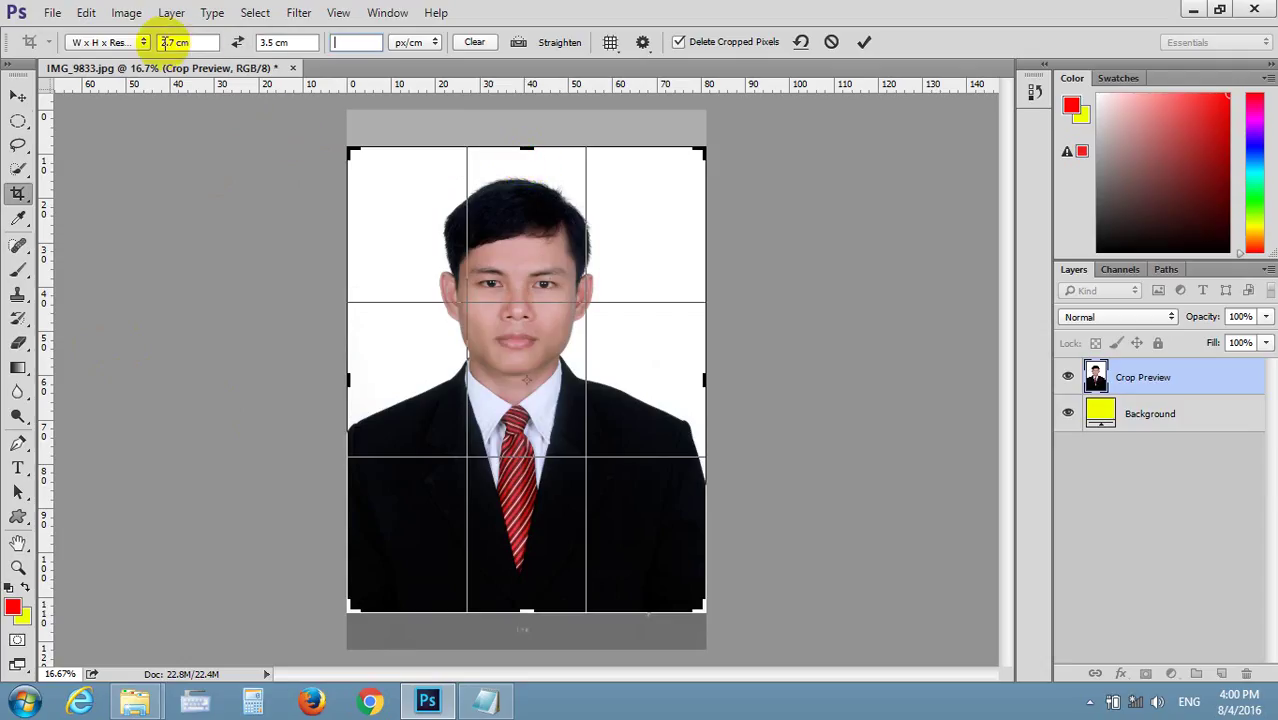
double_click(275, 42)
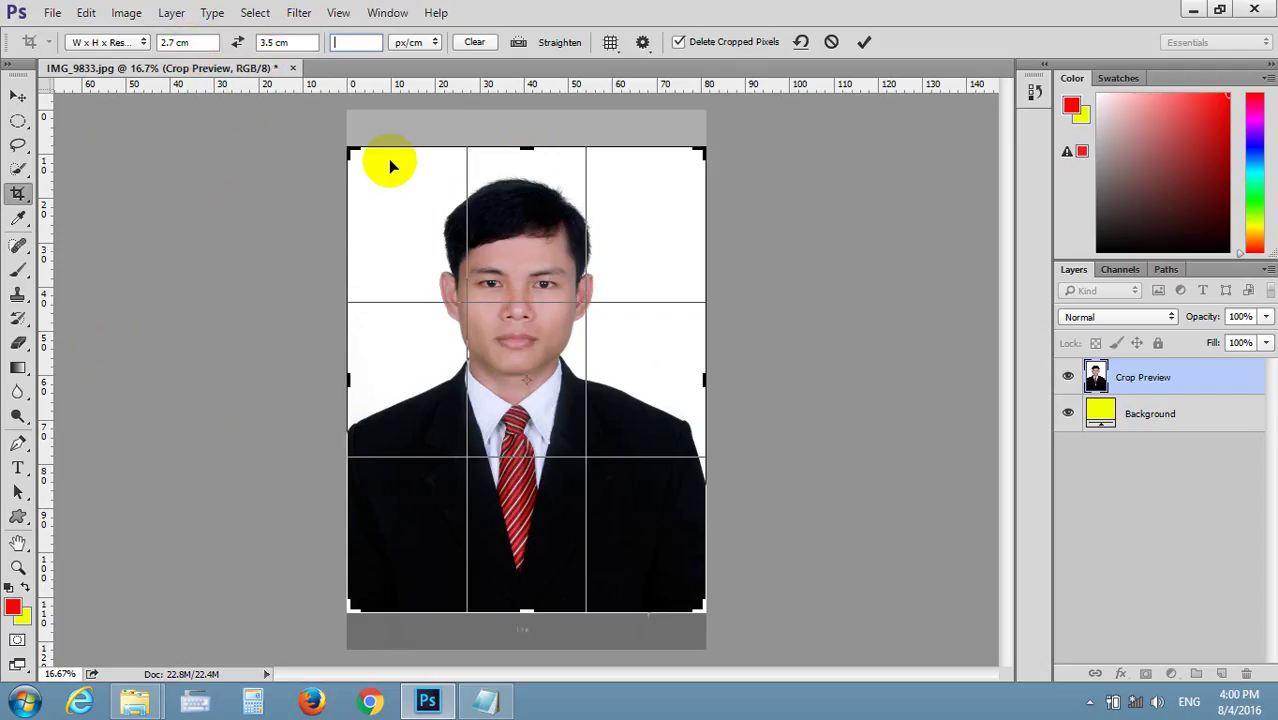
click(479, 368)
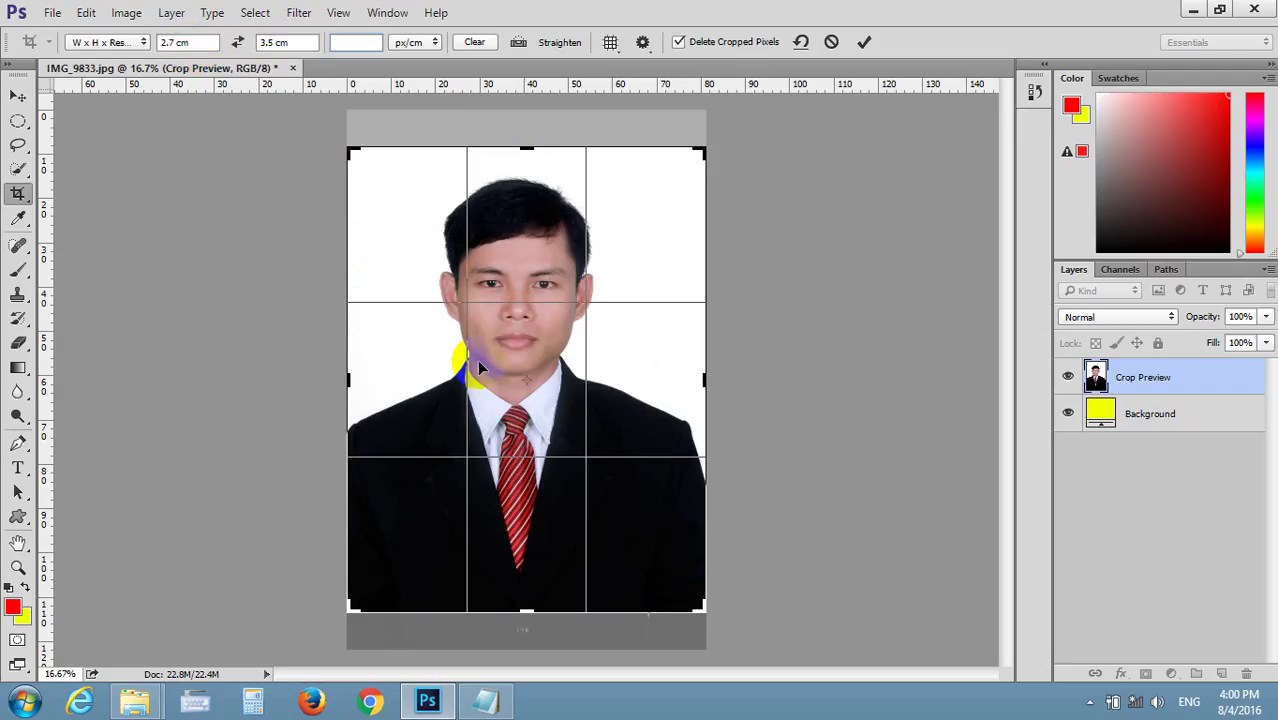
click(18, 97)
click(600, 278)
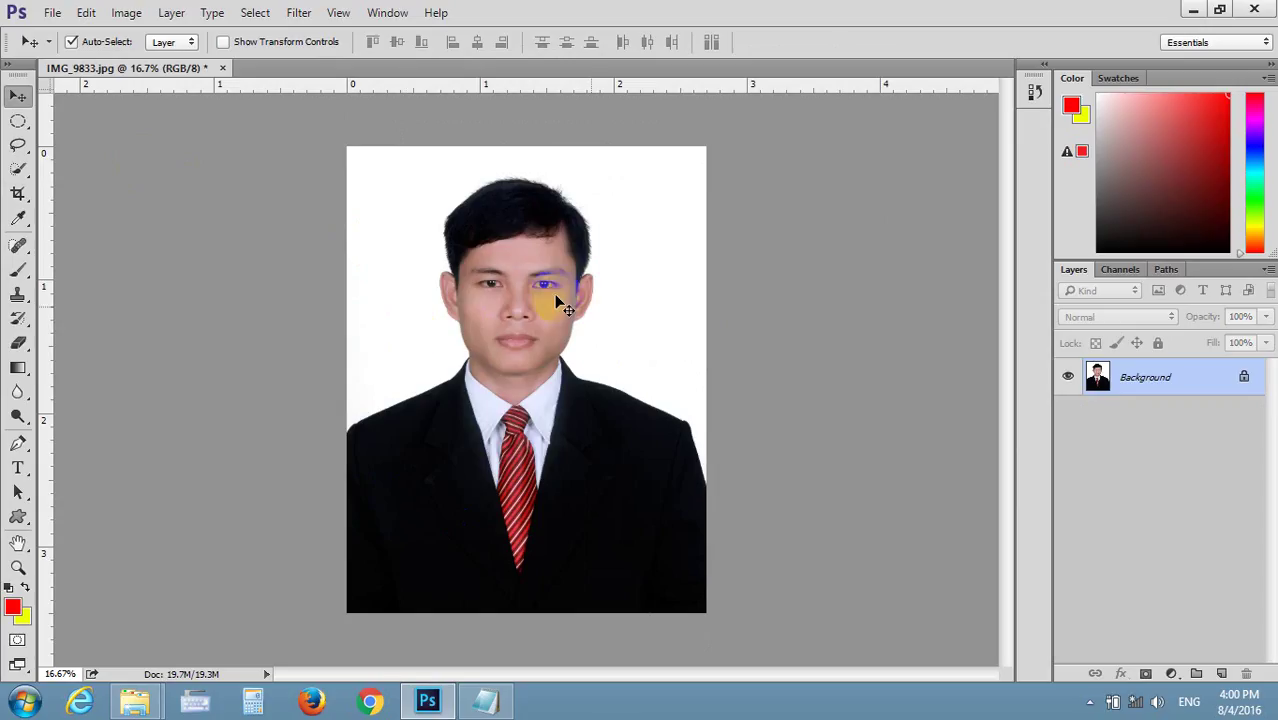
- Undo the 2.7 × 3.5 cm crop and reselect the Crop tool
click(635, 388)
click(568, 408)
click(549, 364)
click(371, 423)
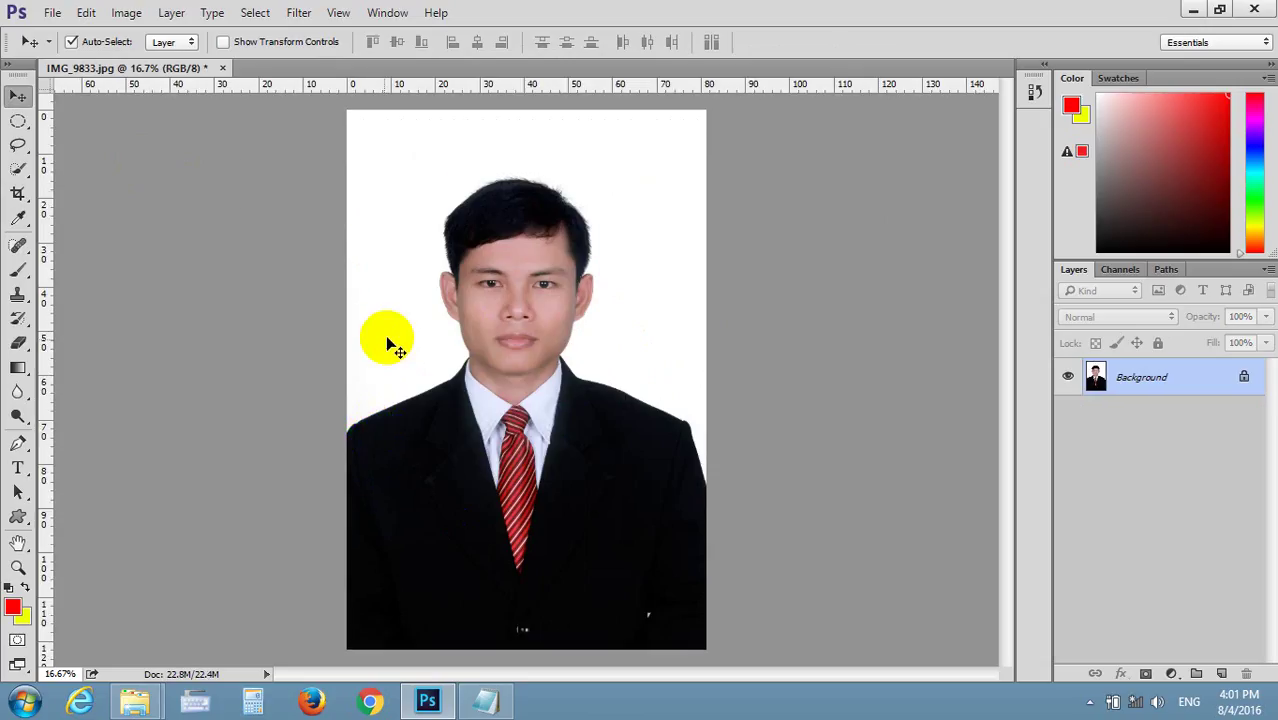
click(20, 191)
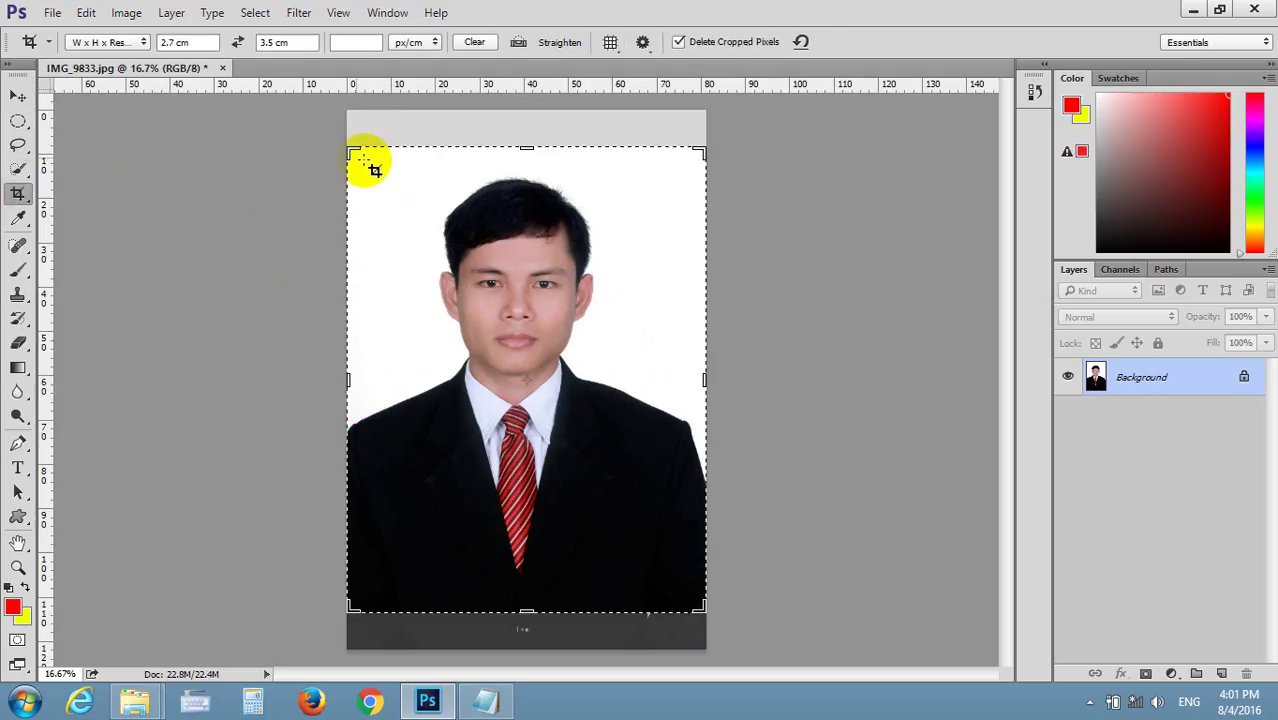
- Draw a 2.7 × 3.5 crop box around the head and upper suit, then resize and reposition it
click(685, 586)
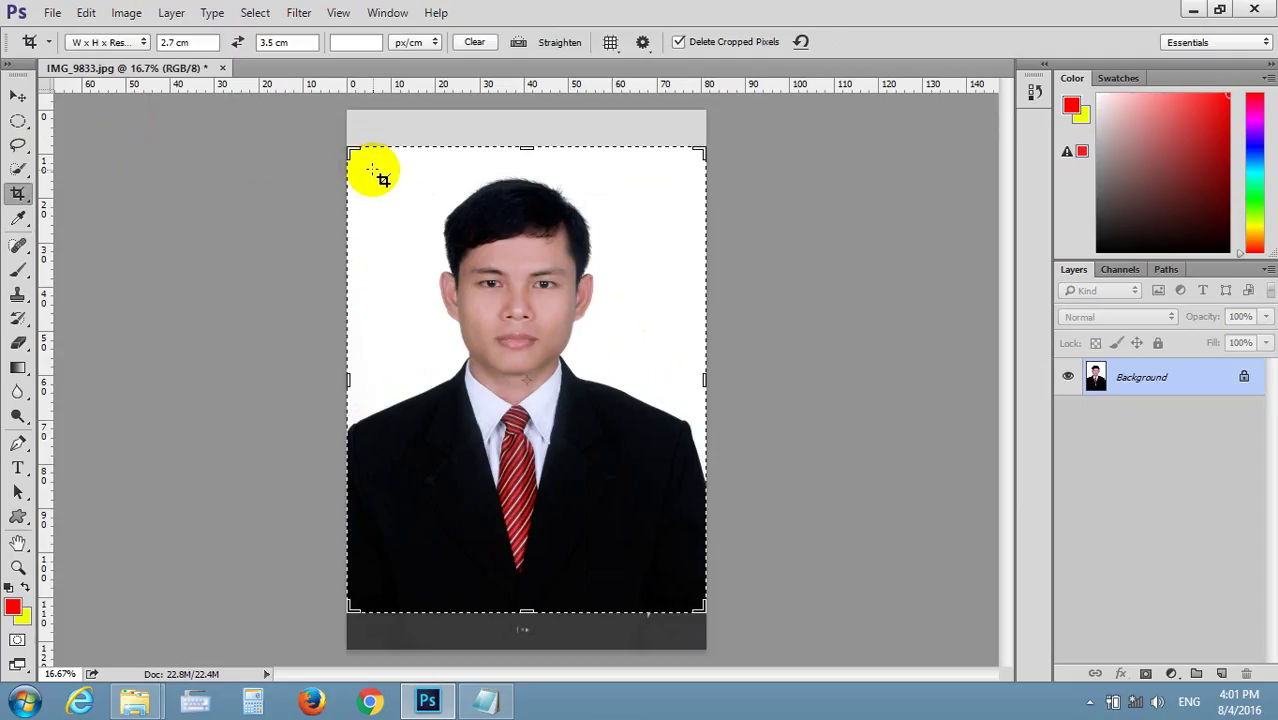
drag(358, 163, 623, 460)
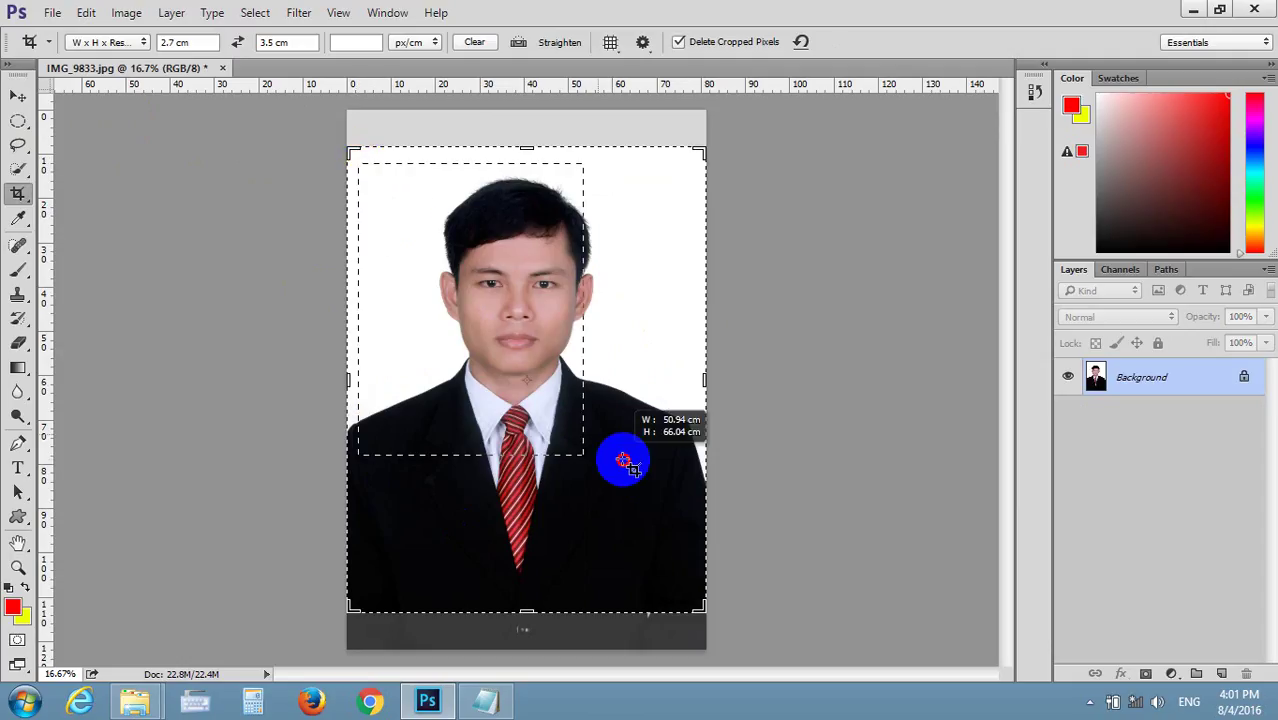
mouse_move(623, 460)
mouse_down()
mouse_move(737, 484)
mouse_move(776, 508)
mouse_up()
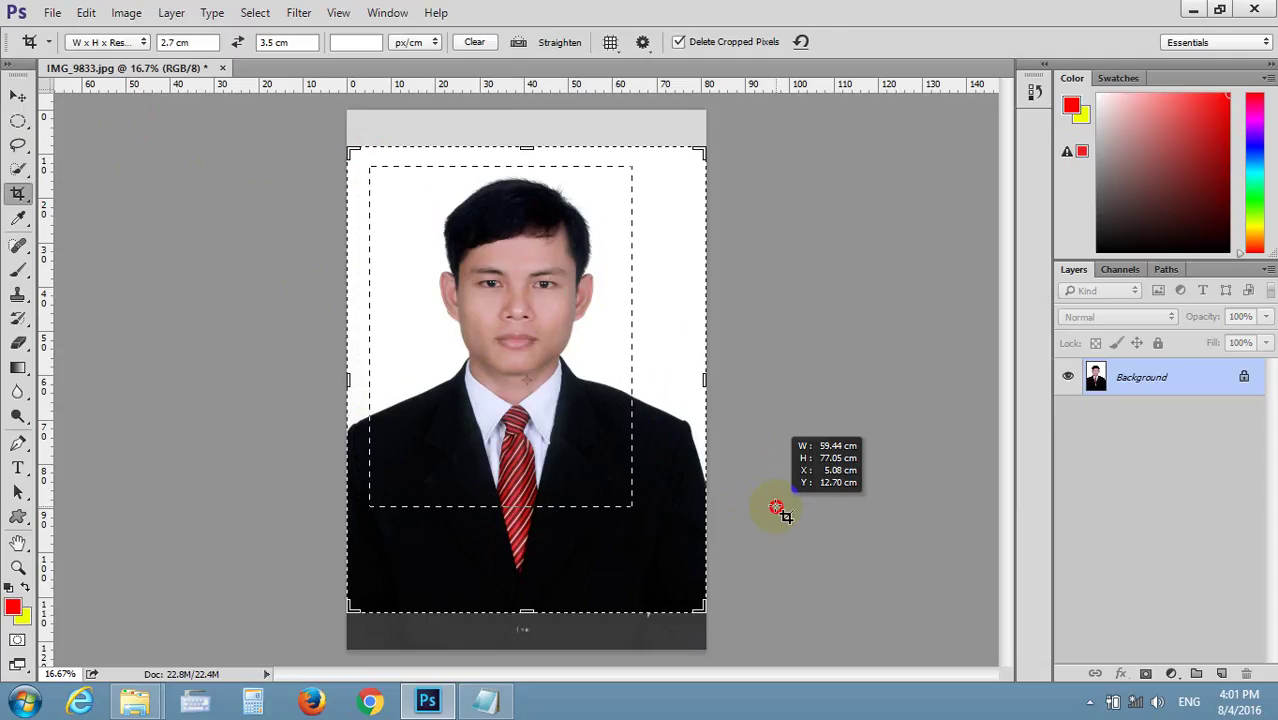
drag(776, 508, 857, 542)
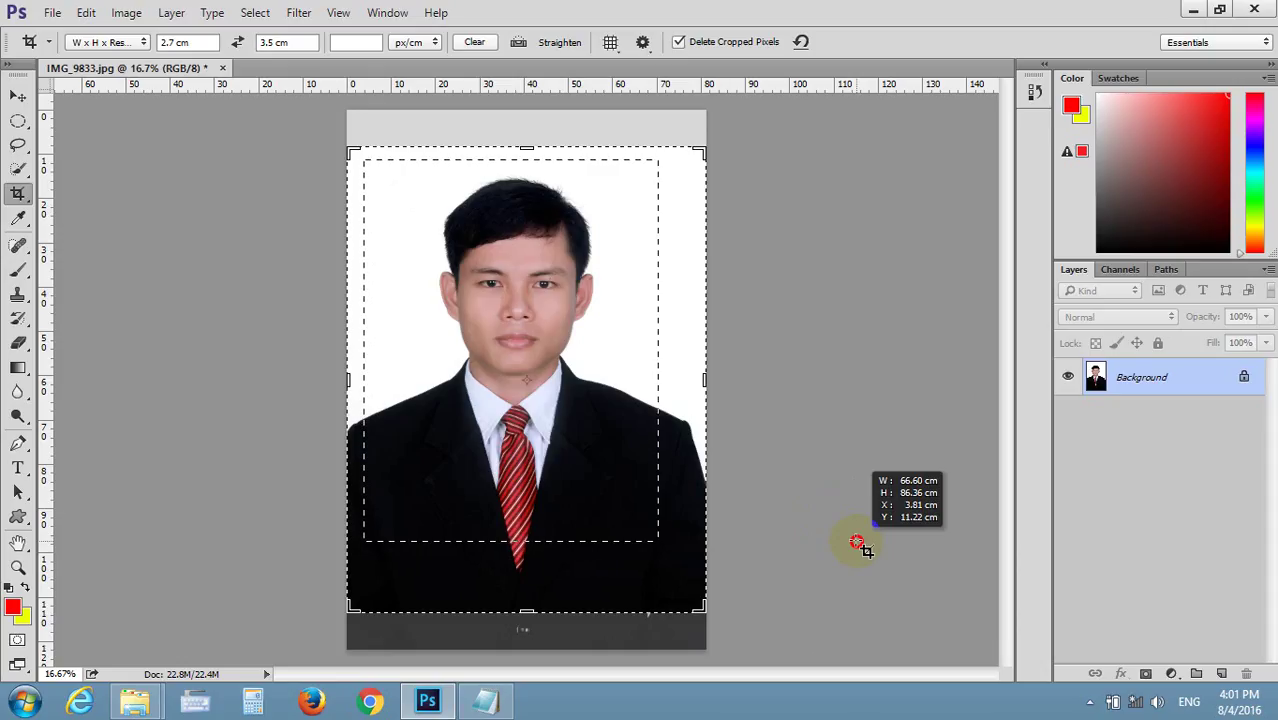
drag(857, 543, 856, 543)
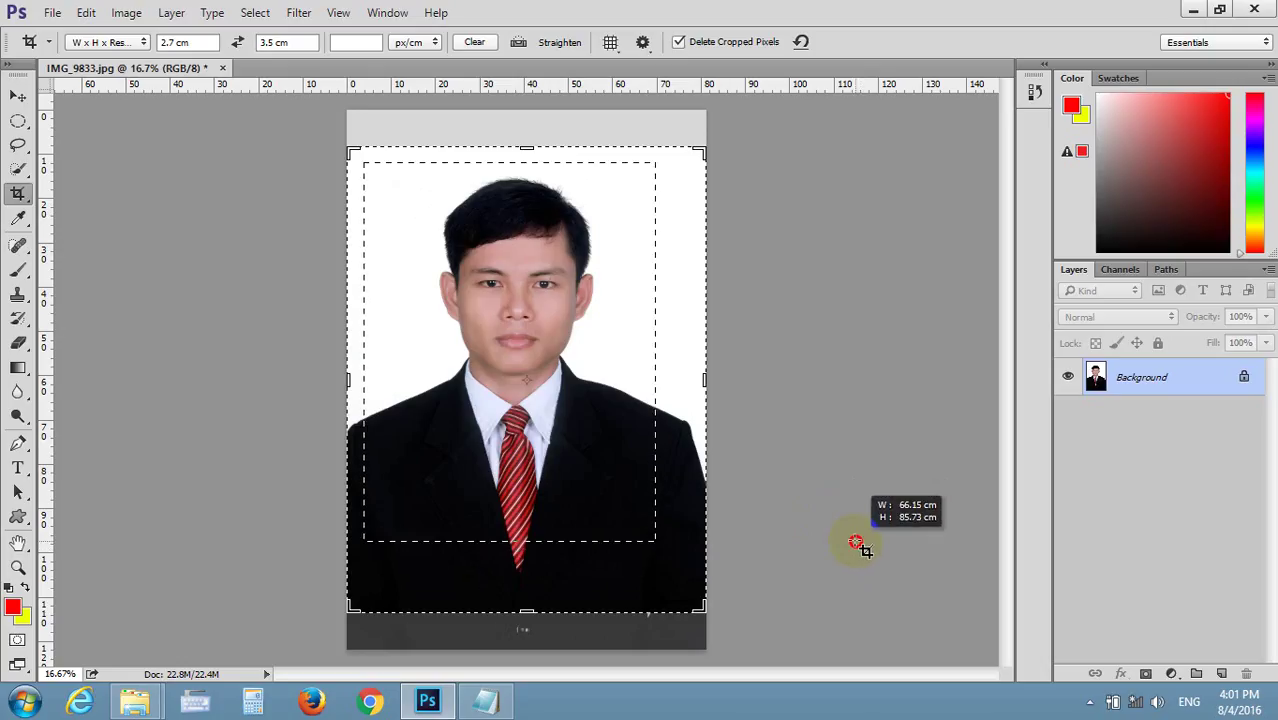
drag(856, 542, 862, 562)
- Double-click inside the crop box to apply the head-and-shoulders crop
double_click(434, 508)
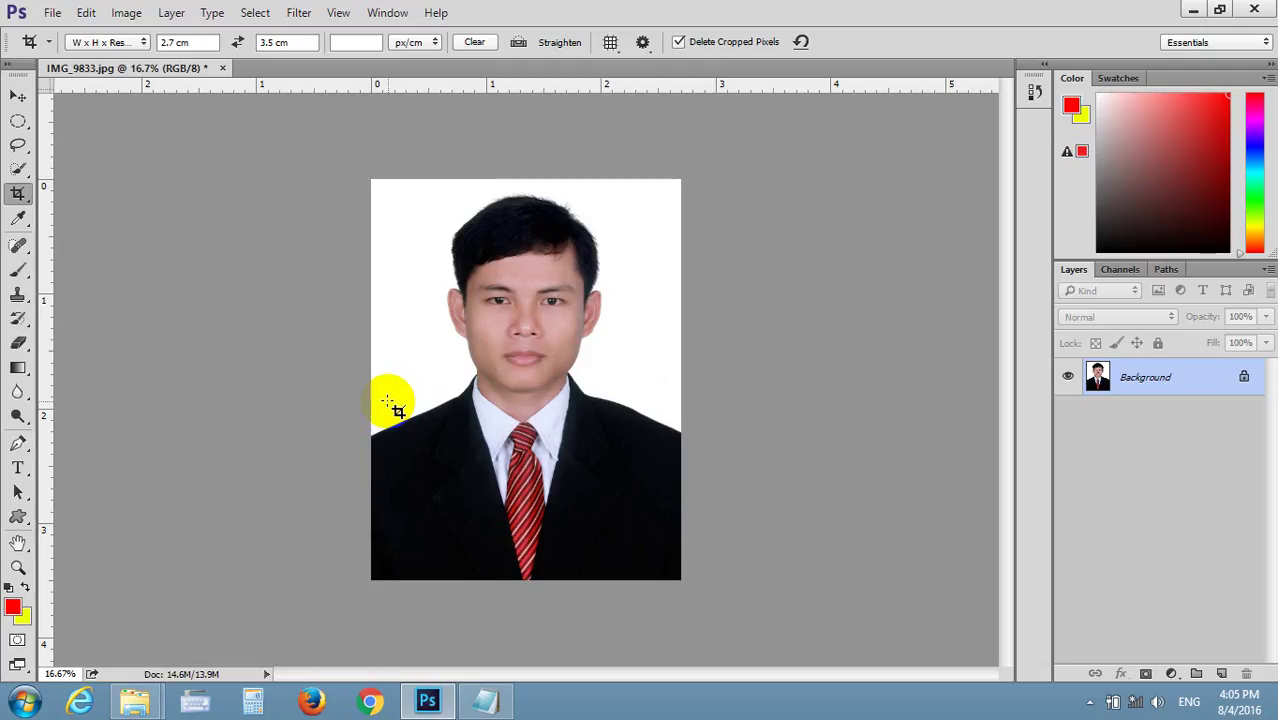
- Start a new document and switch its size units to centimetres
click(52, 12)
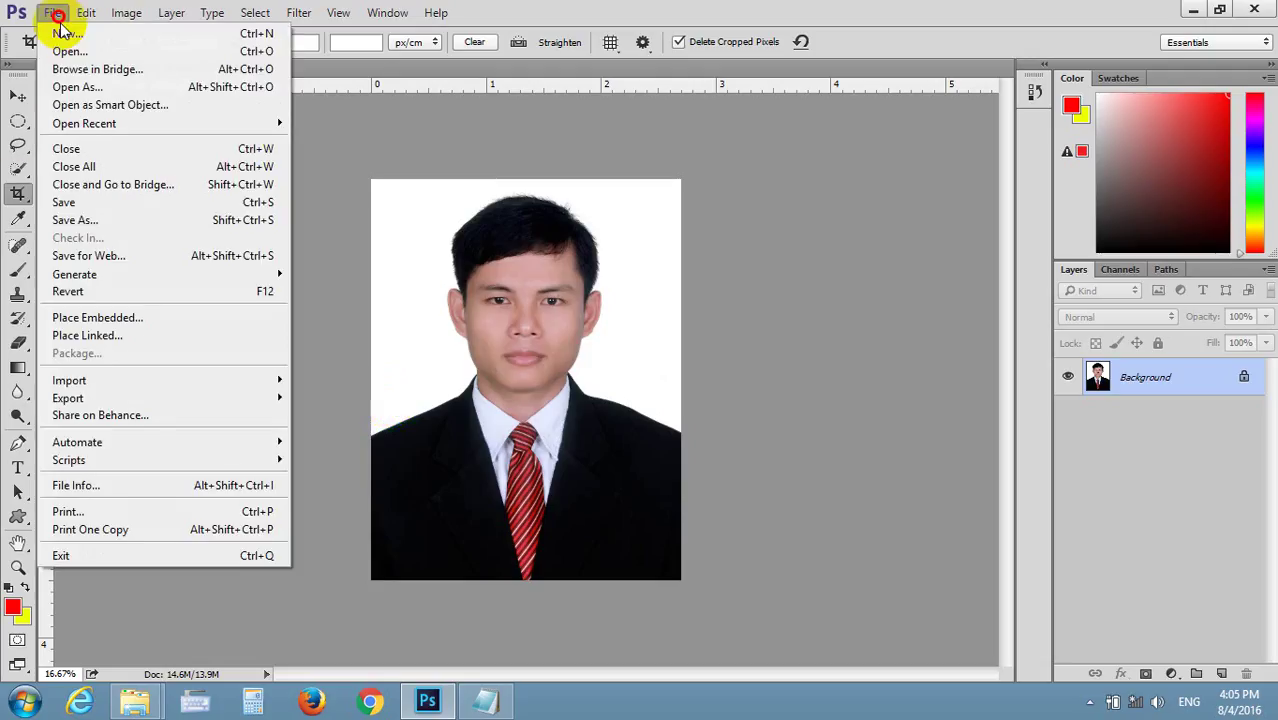
click(66, 33)
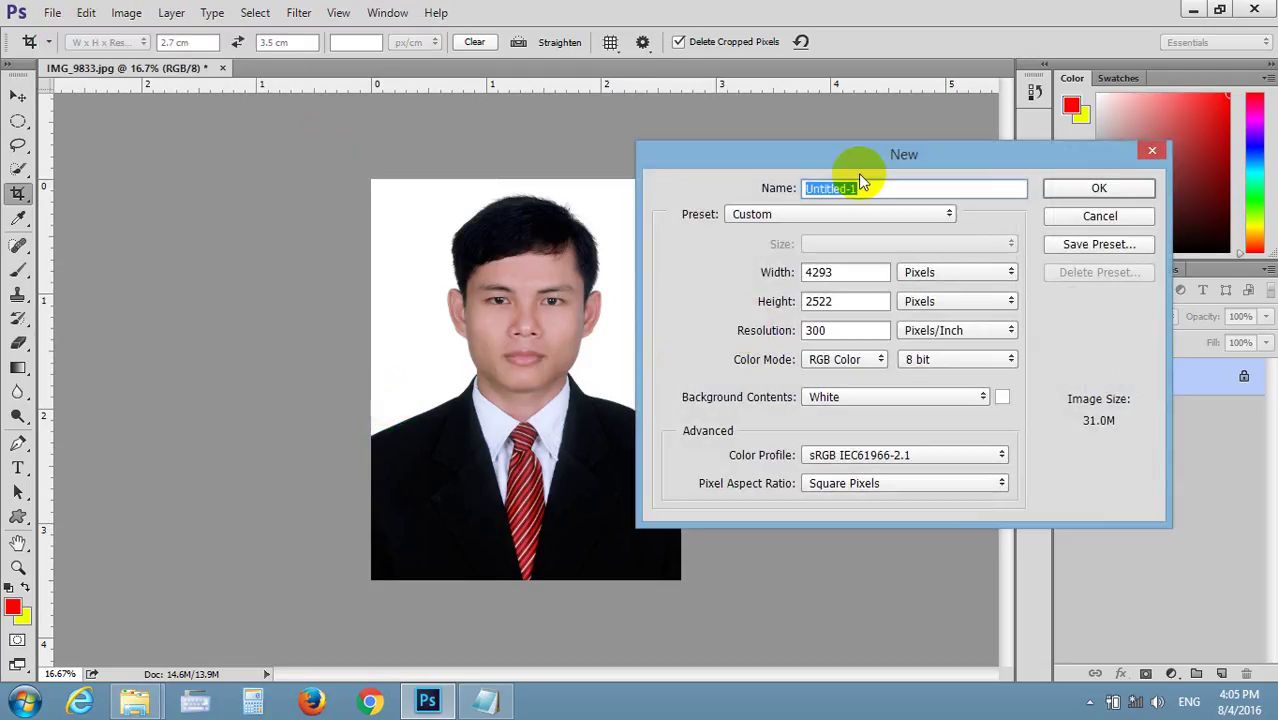
drag(825, 158, 719, 144)
click(846, 253)
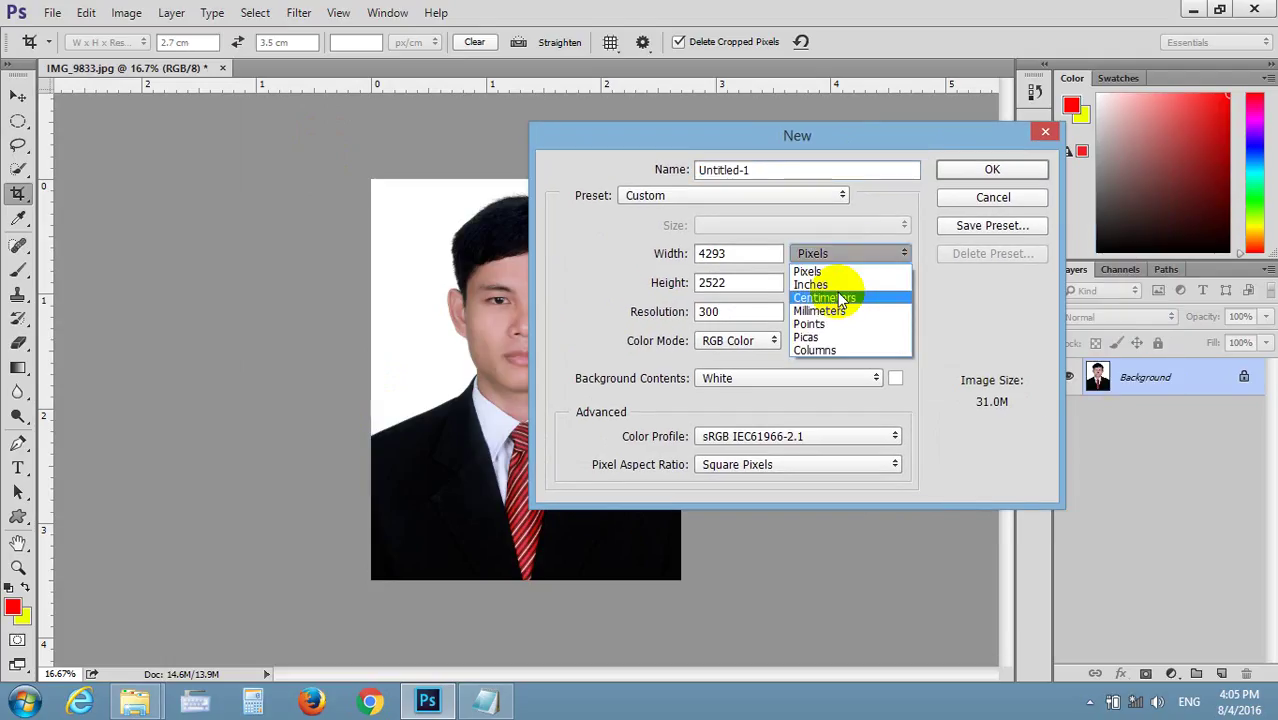
click(840, 298)
drag(740, 253, 684, 253)
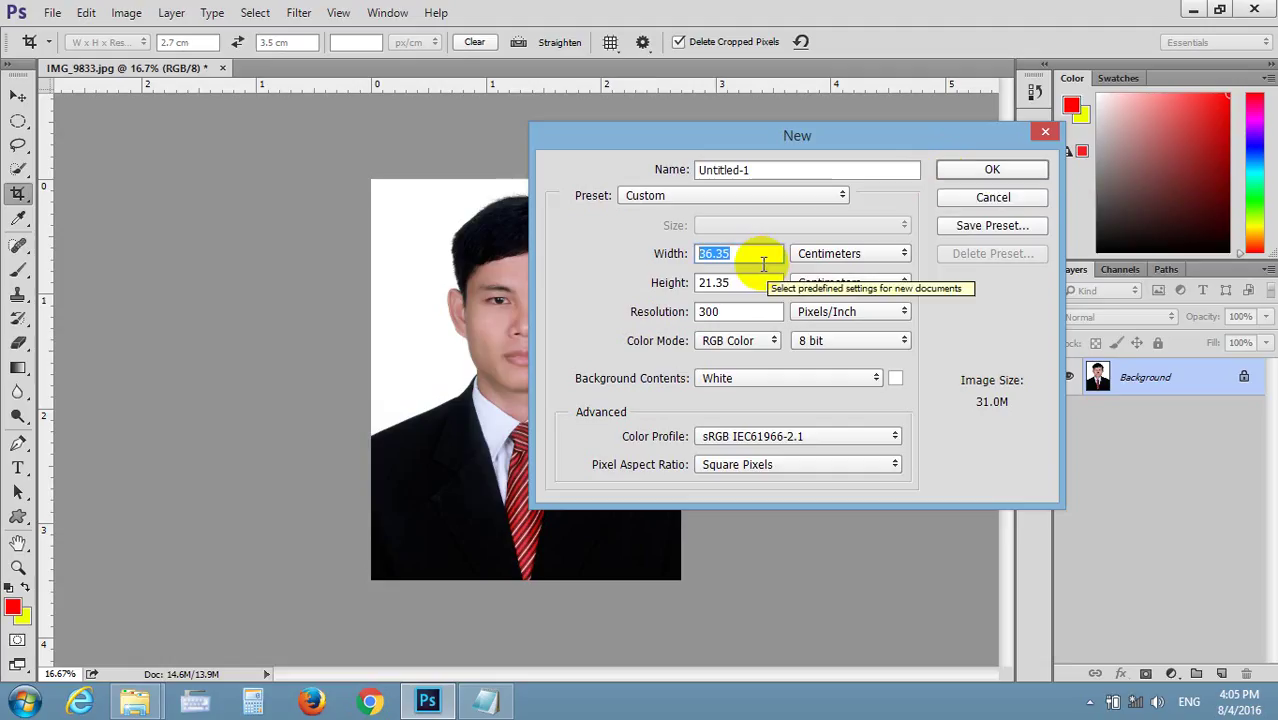
- Enter 17.5 × 12.5 cm at 300 resolution, keep RGB Color, and create the document
click(707, 253)
double_click(707, 253)
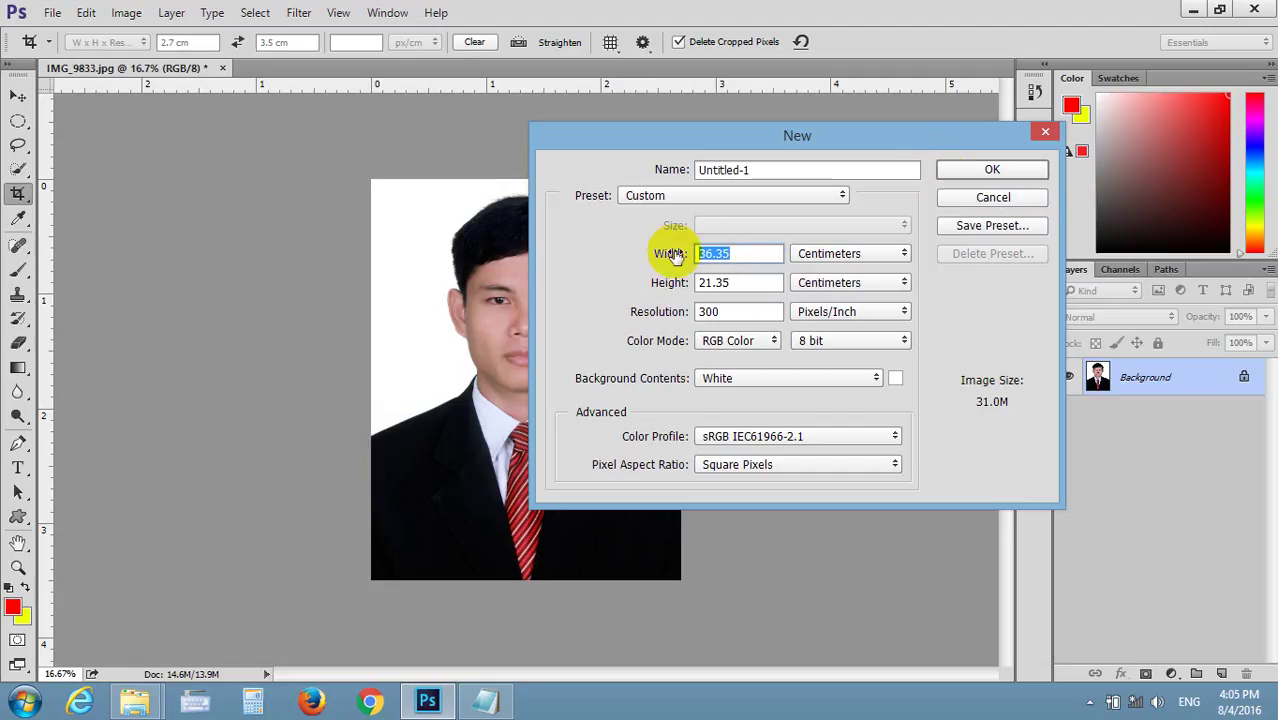
text(1)
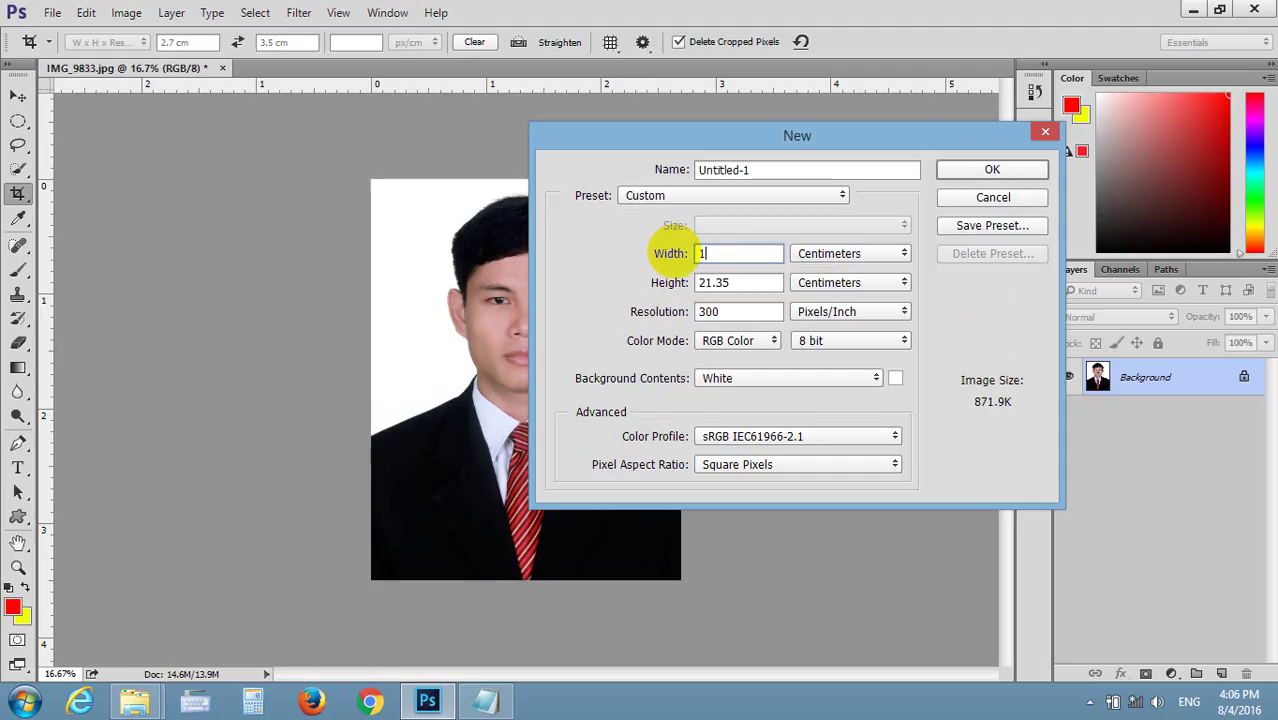
text(7.5)
double_click(707, 283)
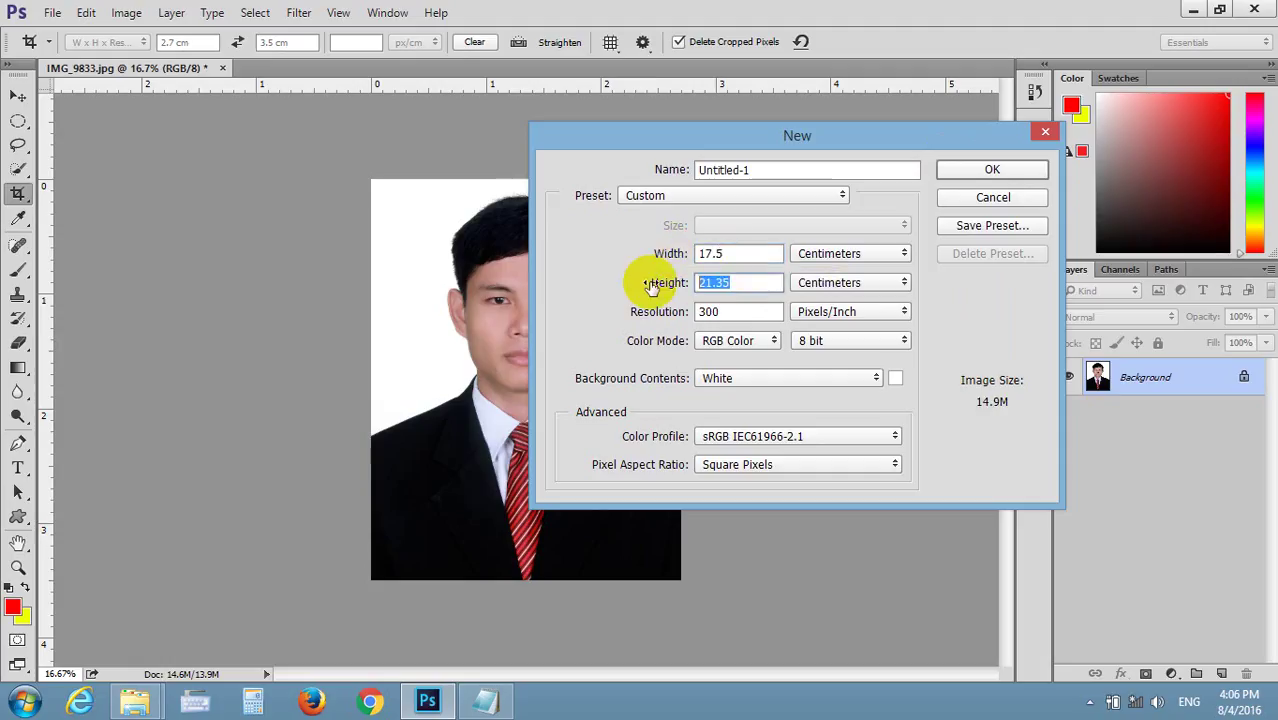
text(12.5)
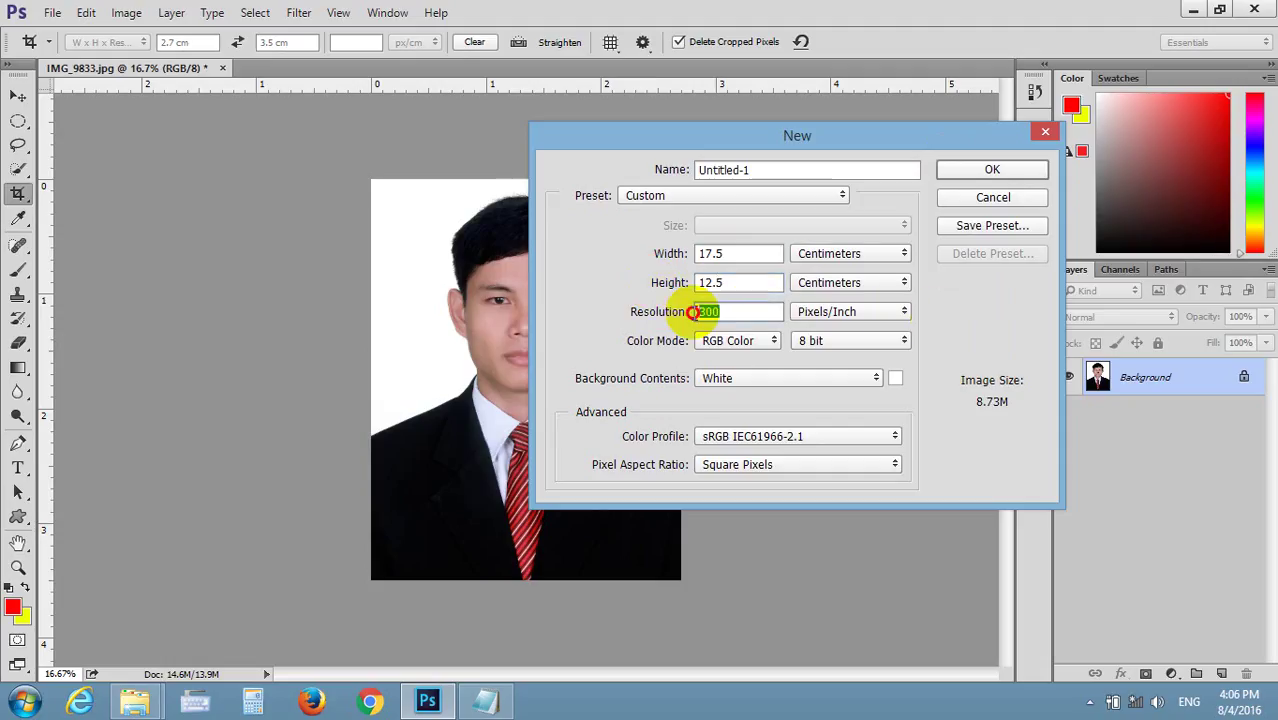
click(686, 312)
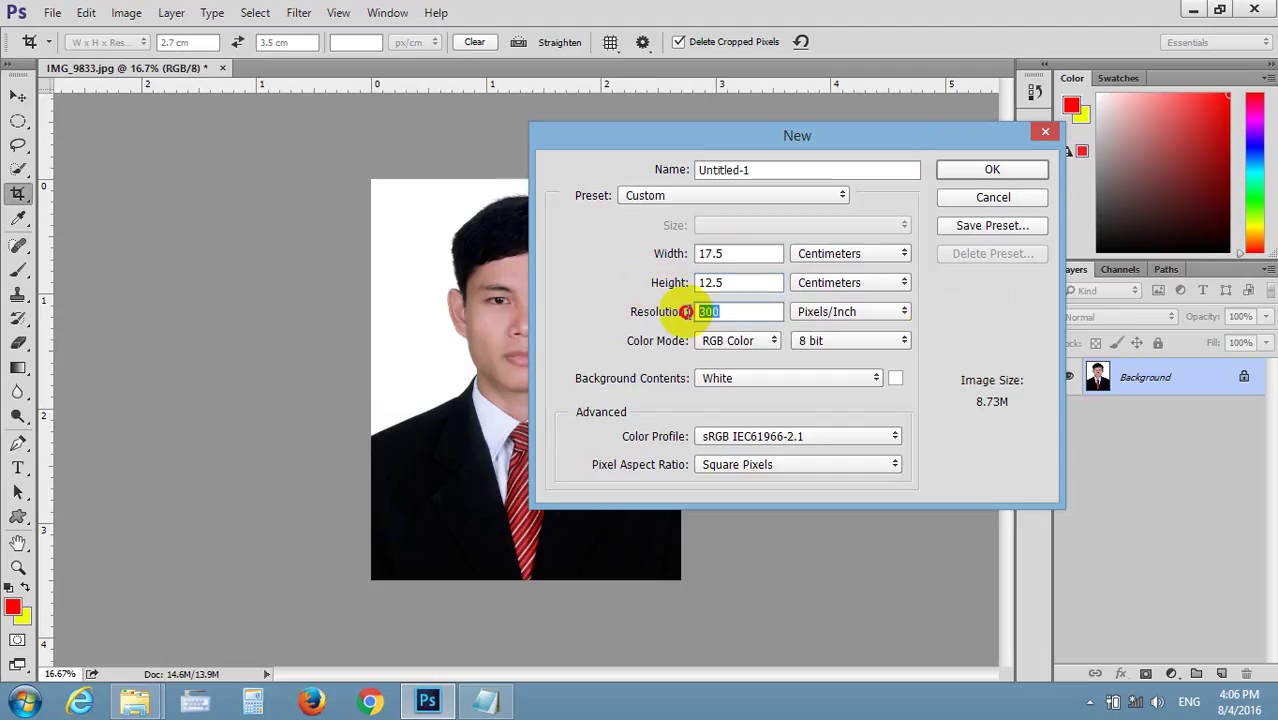
click(731, 342)
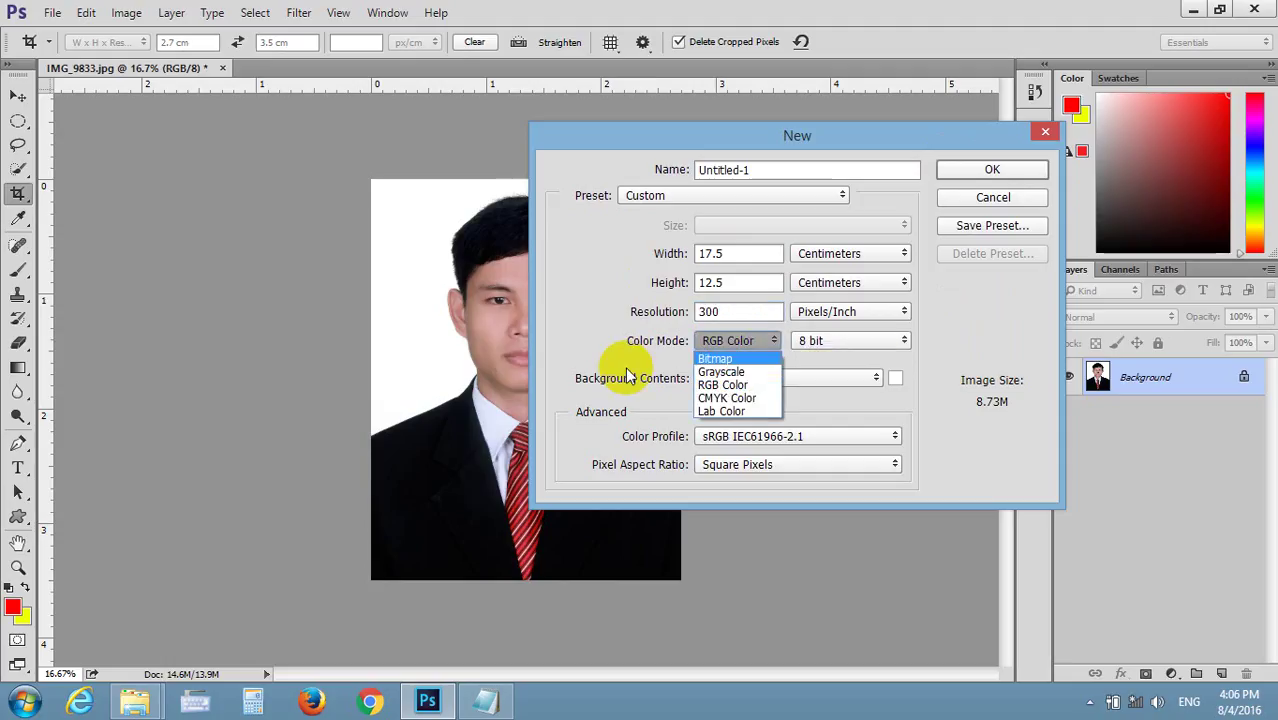
click(595, 333)
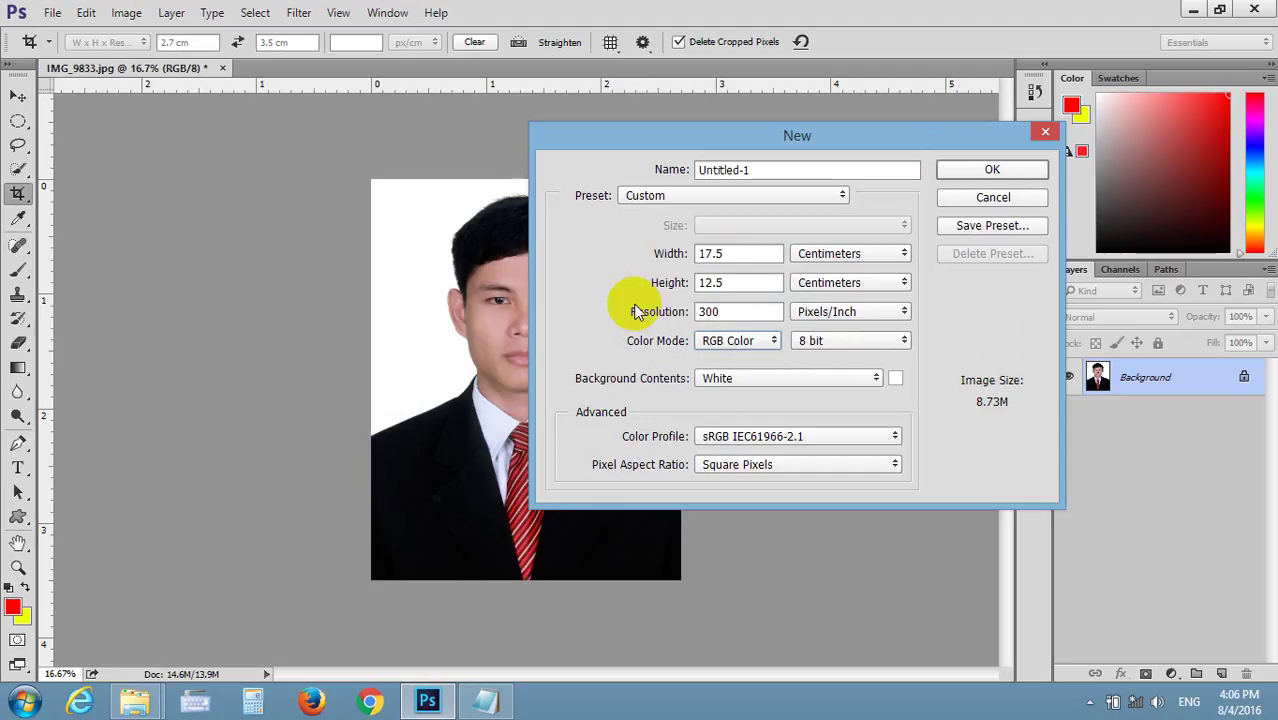
click(966, 171)
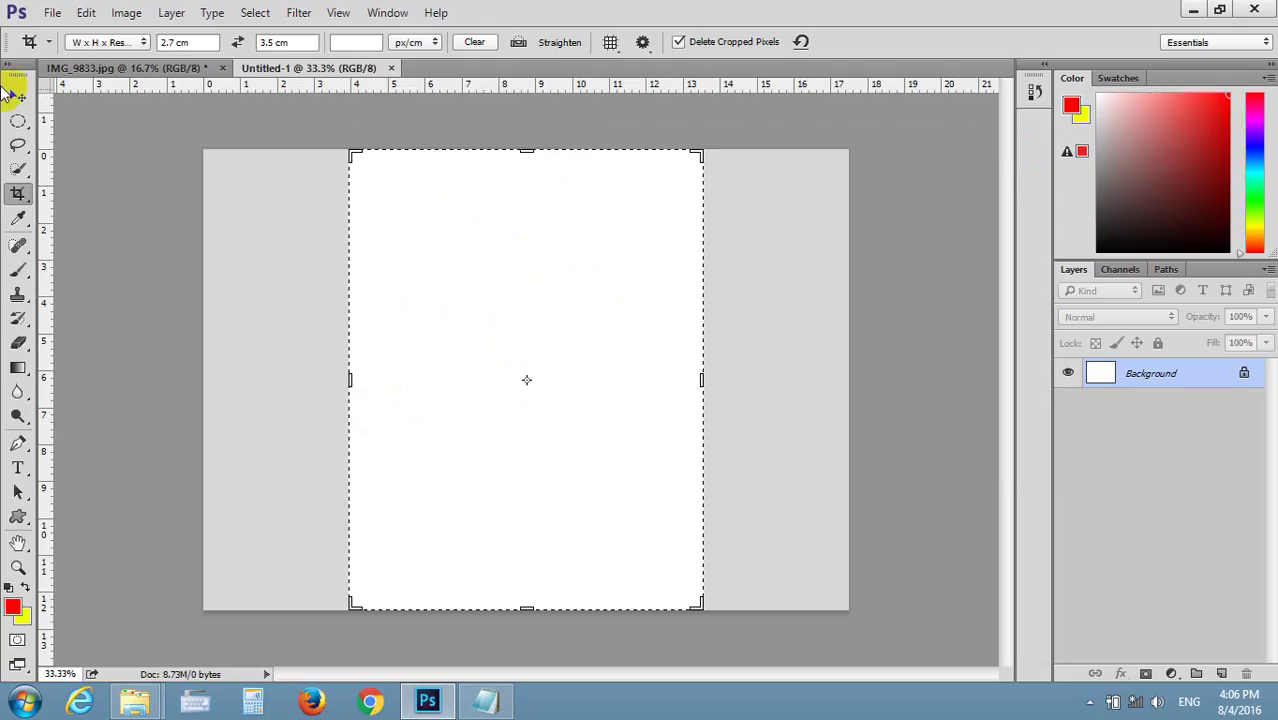
click(18, 95)
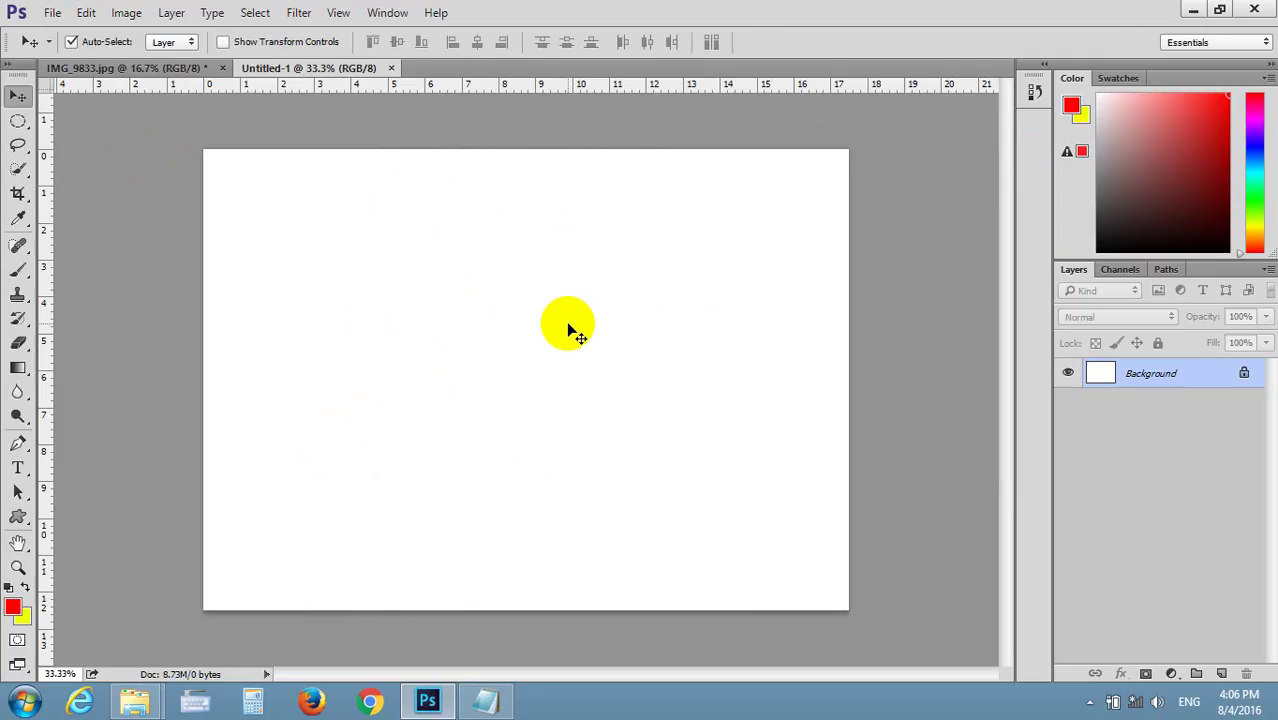
scroll(575, 330, down, 3)
scroll(575, 330, down, 2)
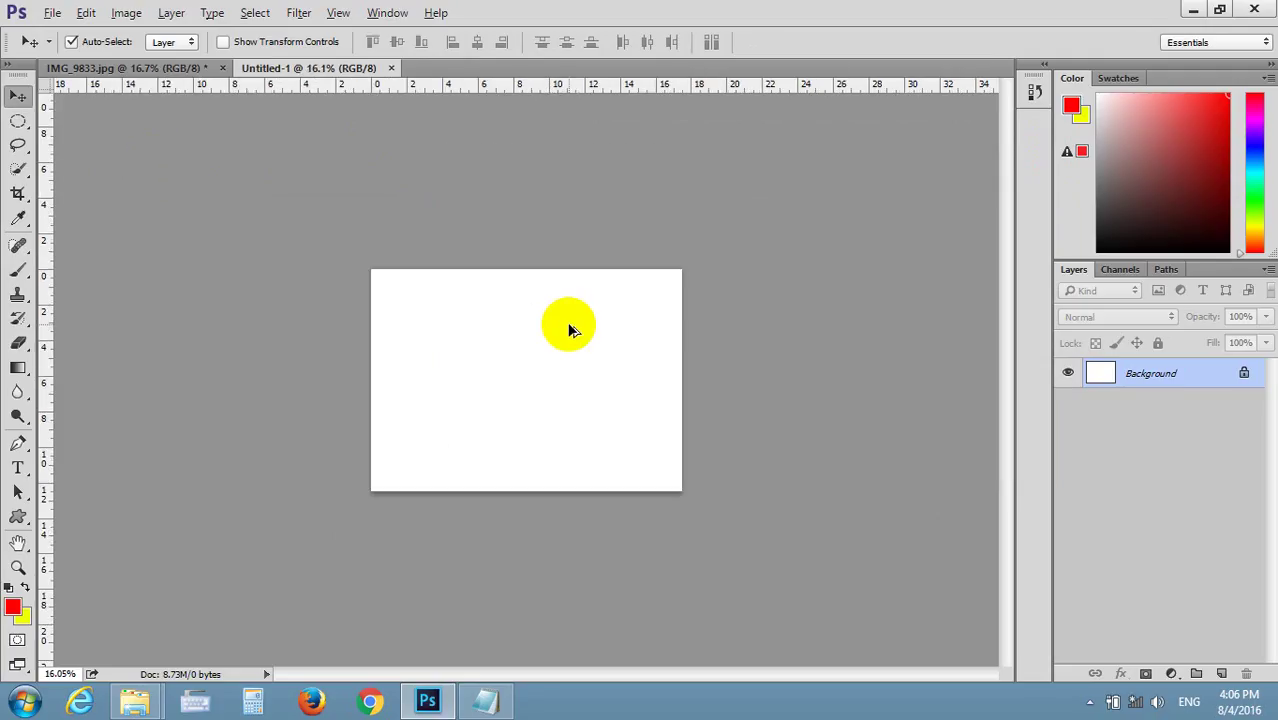
scroll(575, 330, down, 1)
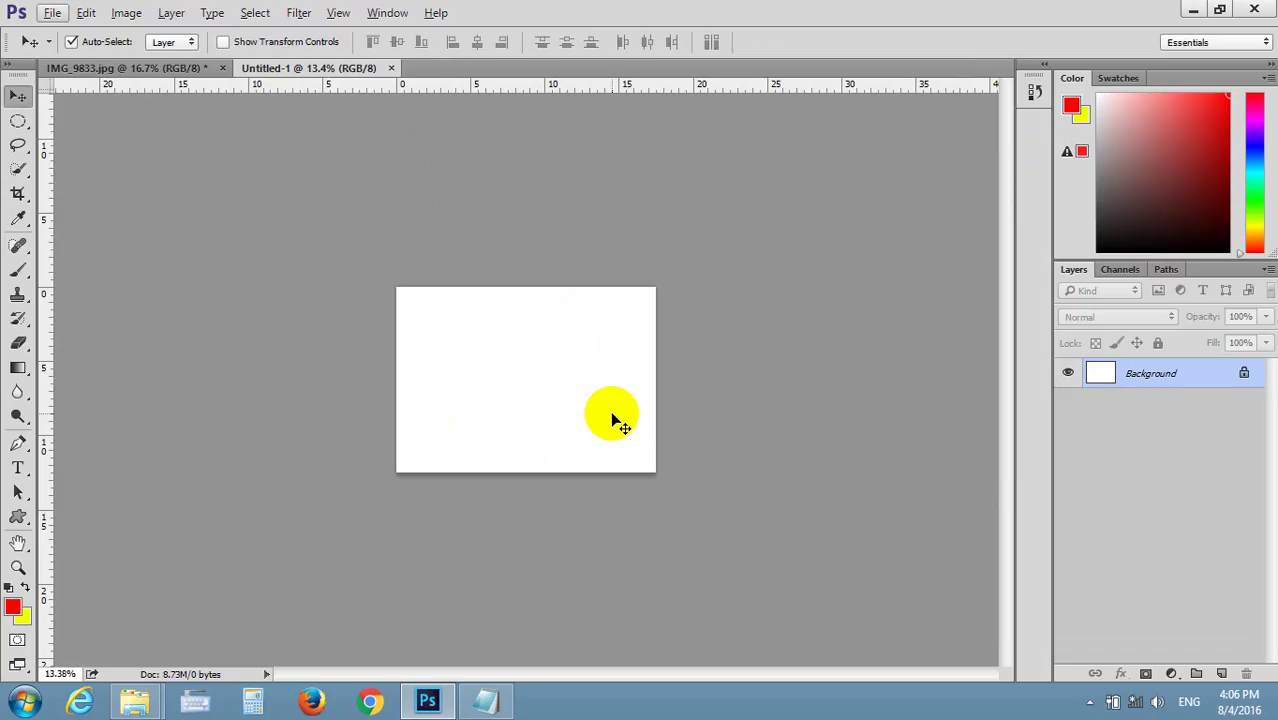
scroll(617, 420, up, 3)
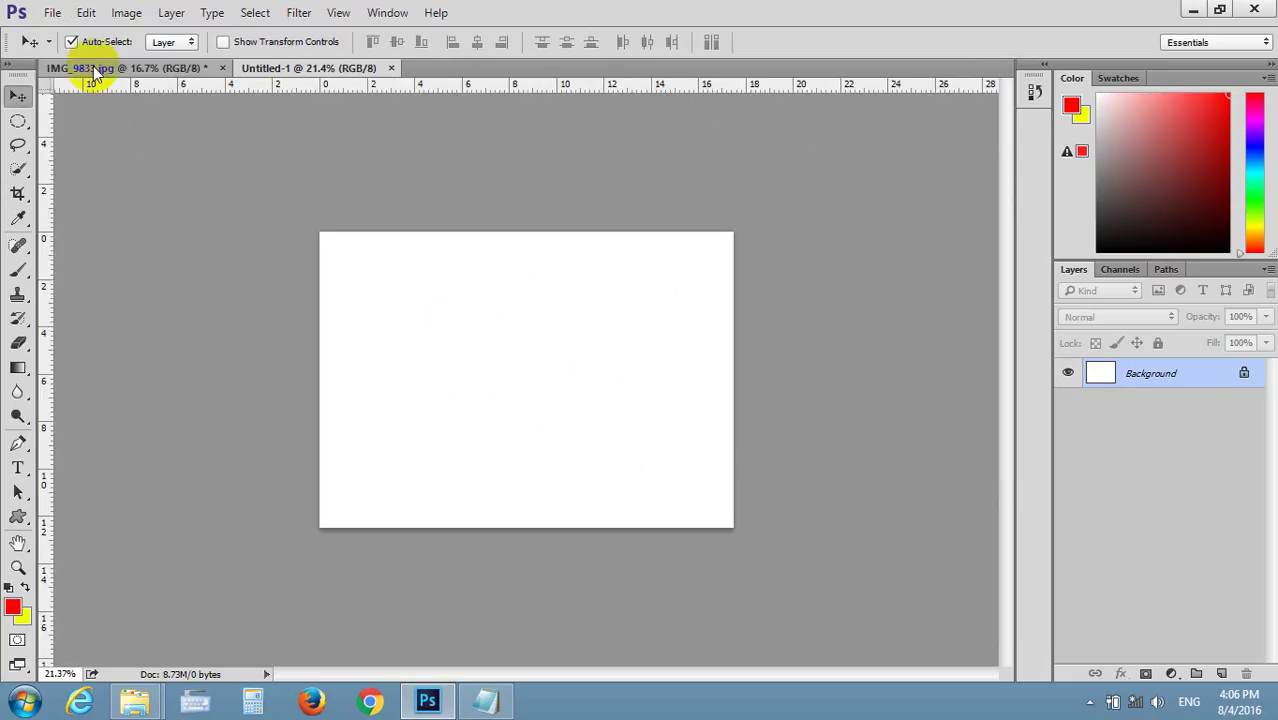
- Drag the IMG_9833.jpg portrait onto the Untitled-1 sheet
click(100, 67)
mouse_move(428, 277)
mouse_down()
mouse_move(360, 130)
mouse_move(440, 283)
mouse_up()
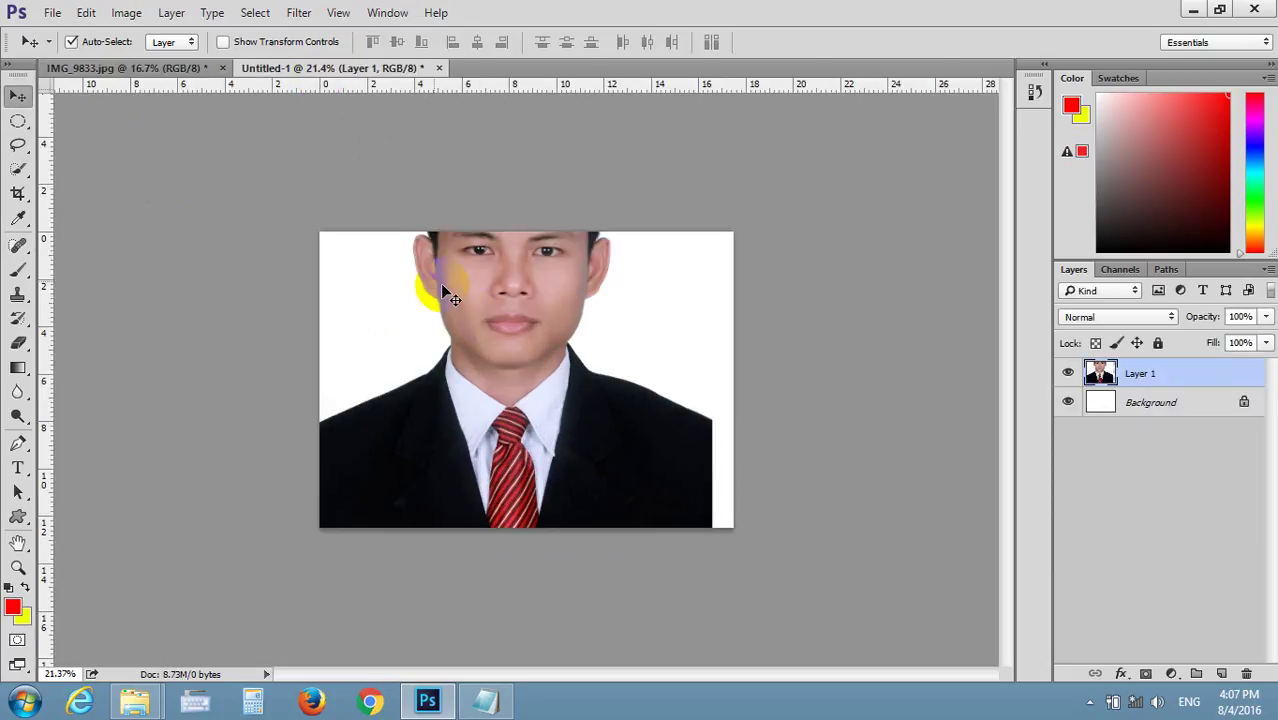
mouse_move(487, 320)
mouse_down()
mouse_move(462, 293)
mouse_move(492, 352)
mouse_move(471, 509)
mouse_move(419, 414)
mouse_move(499, 523)
mouse_move(499, 575)
mouse_up()
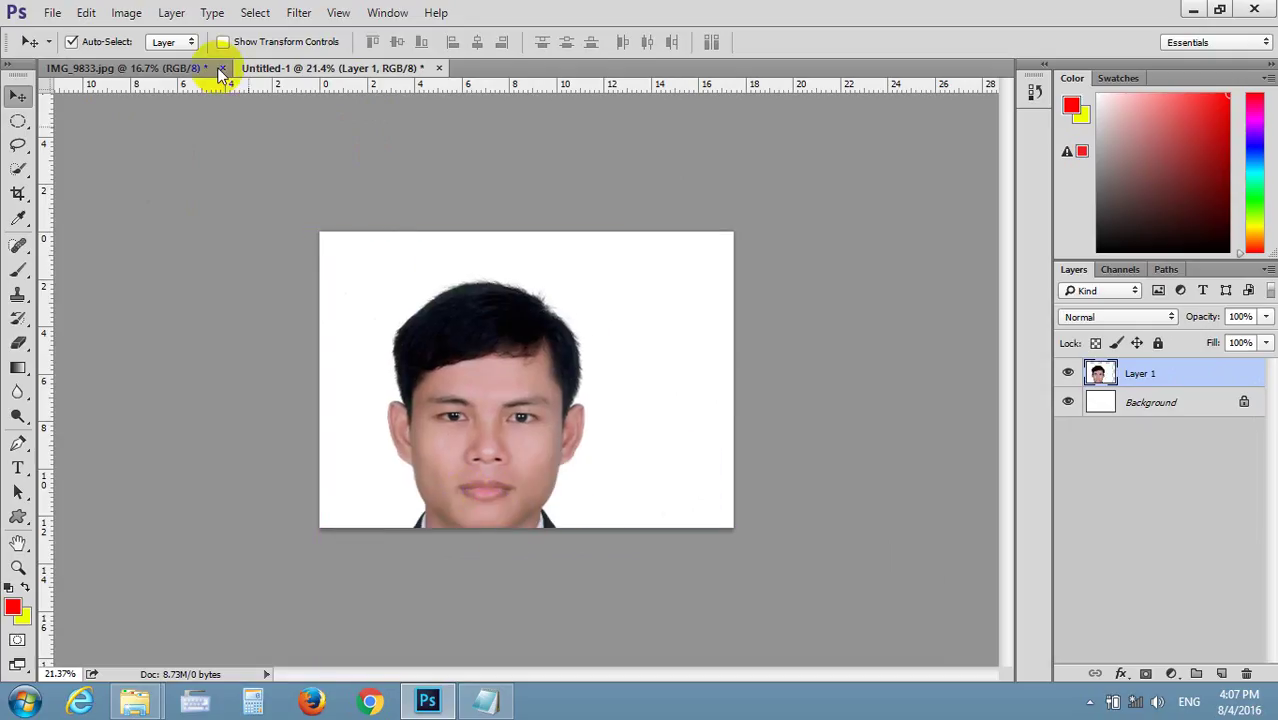
click(150, 68)
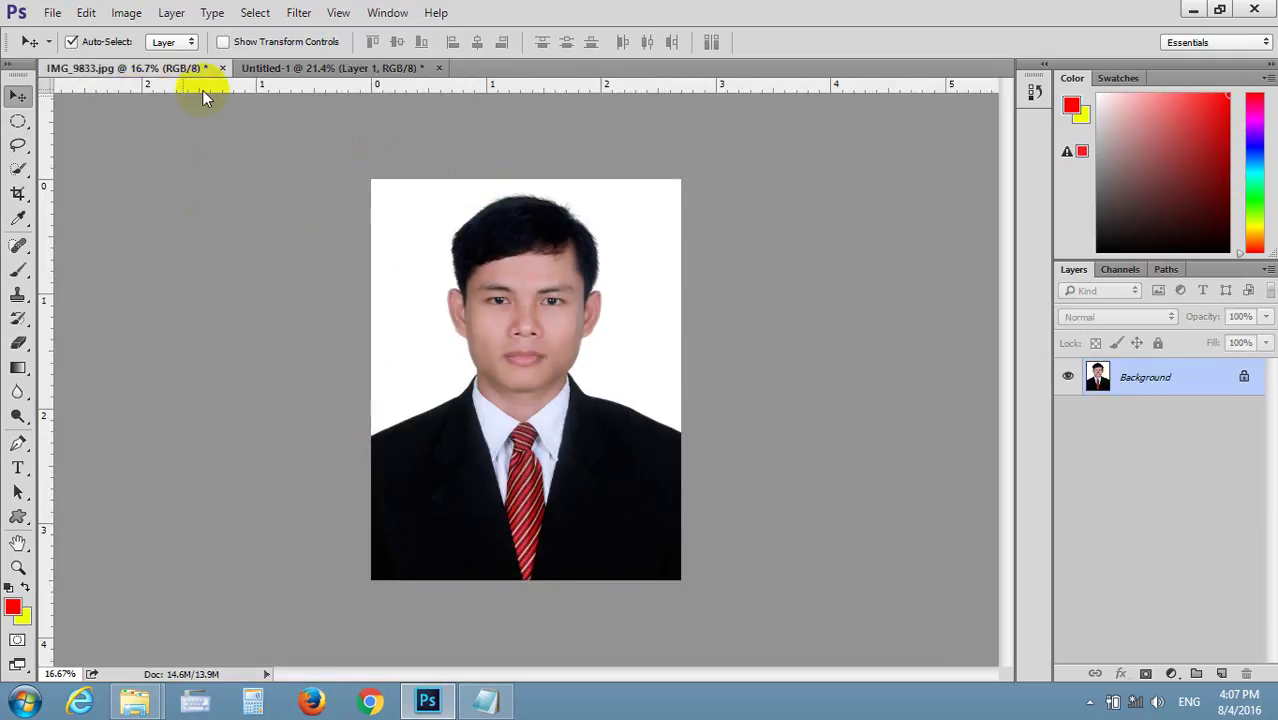
click(260, 68)
- Delete the pasted portrait from Untitled-1, then try moving the locked IMG_9833.jpg layer
drag(478, 316, 507, 295)
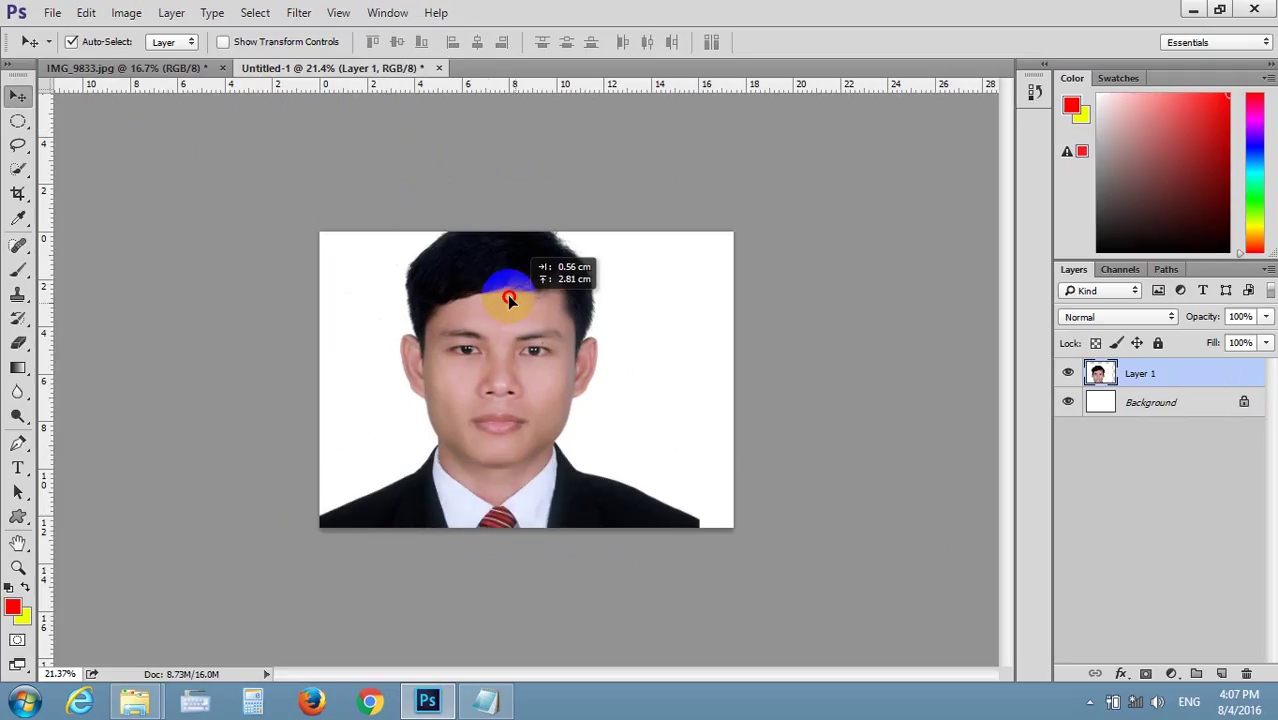
key(Delete)
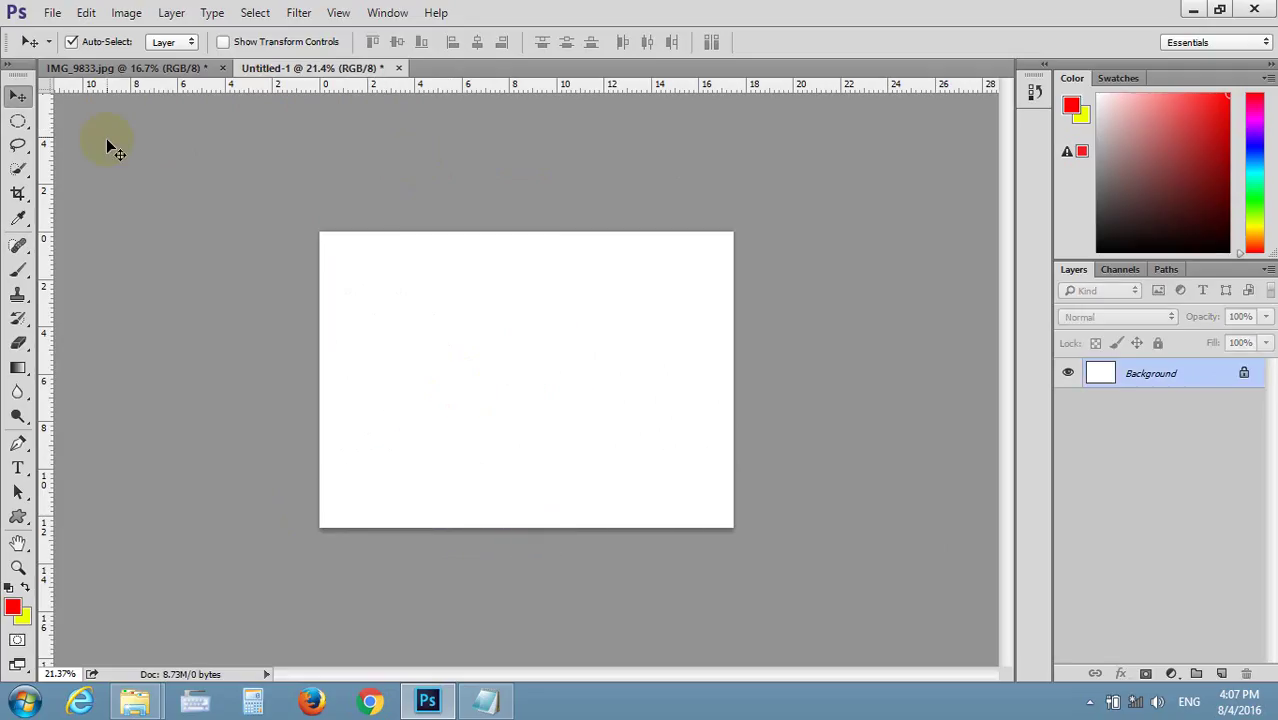
click(127, 68)
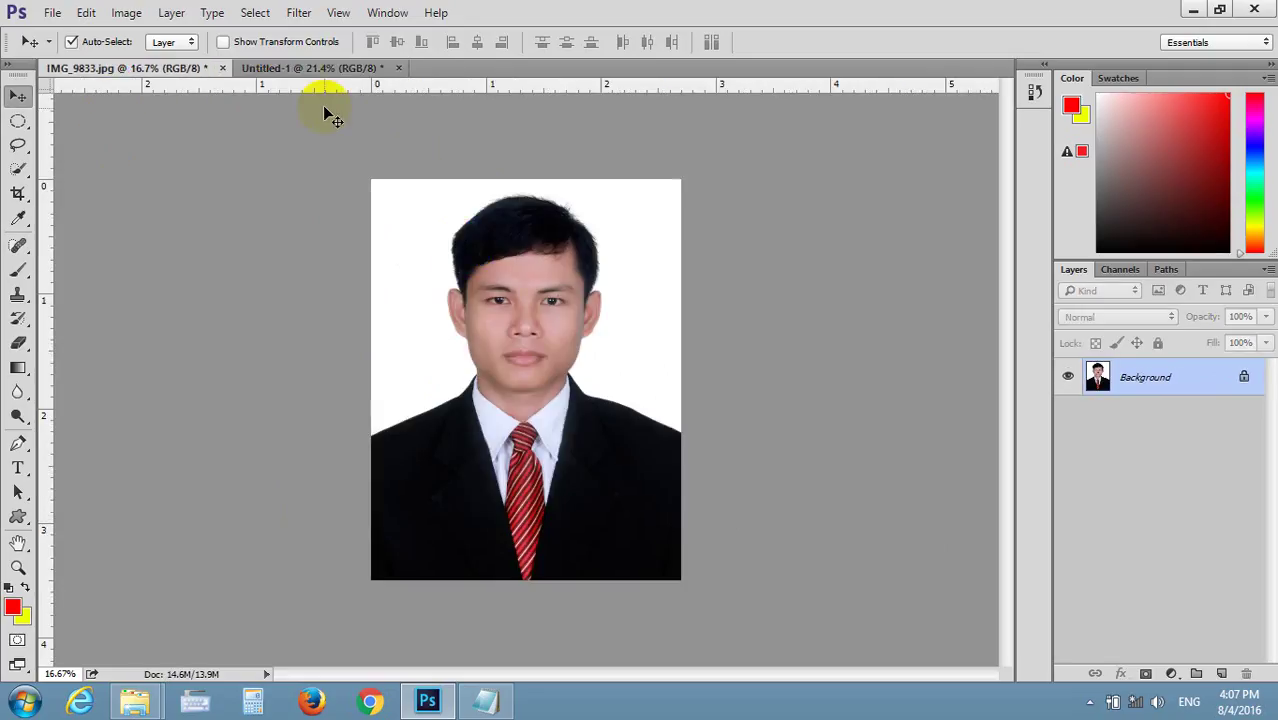
click(322, 70)
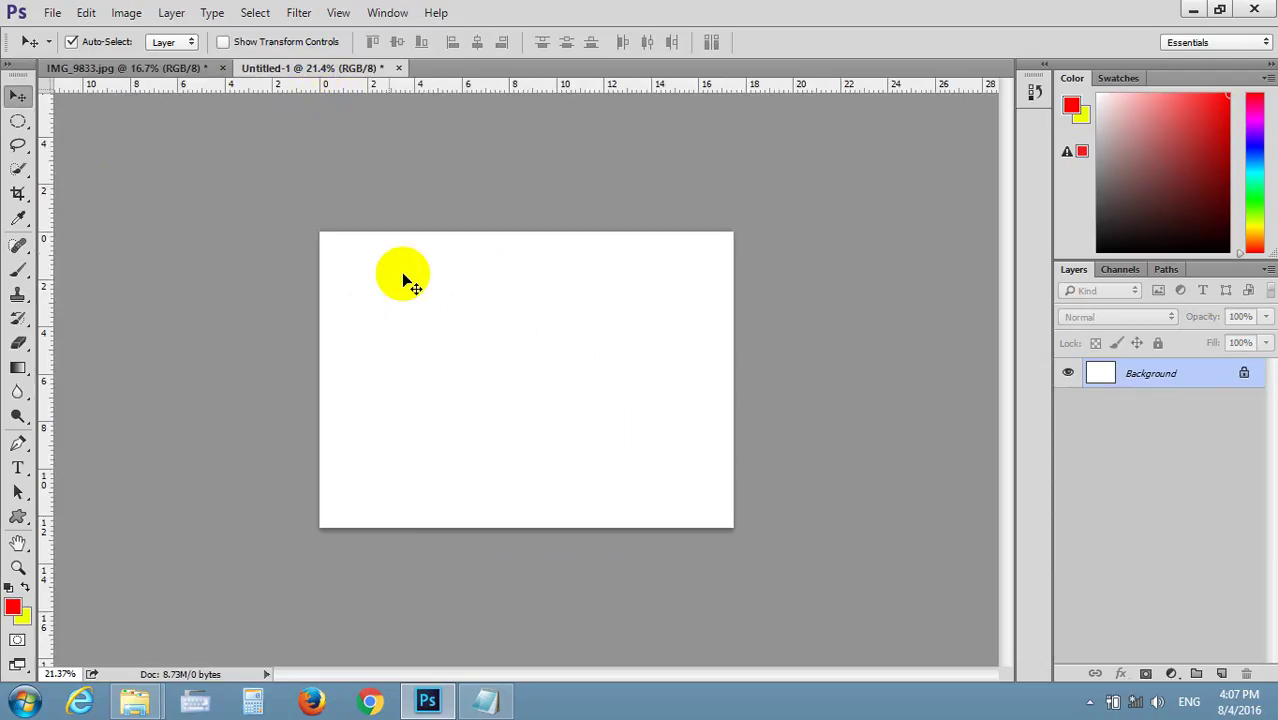
click(105, 68)
drag(500, 287, 527, 313)
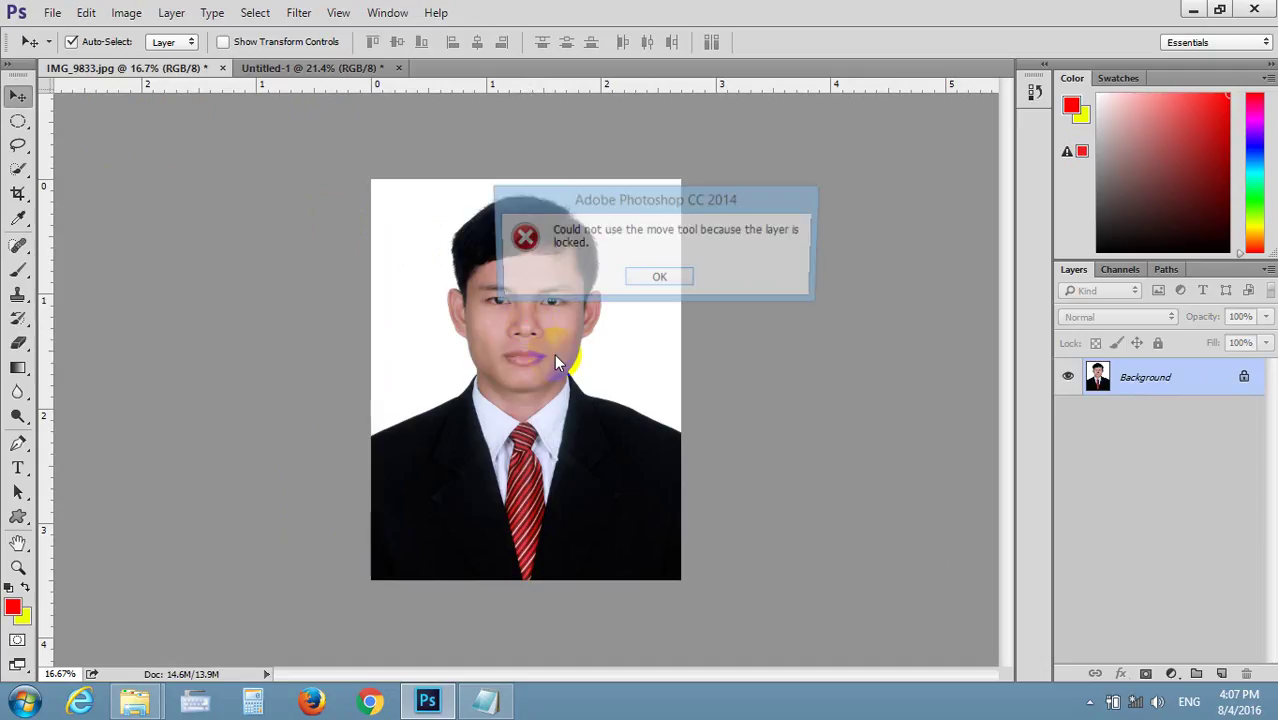
- Dismiss the lock error and review the Crop tool's 2.7 × 3.5 cm size fields
click(644, 277)
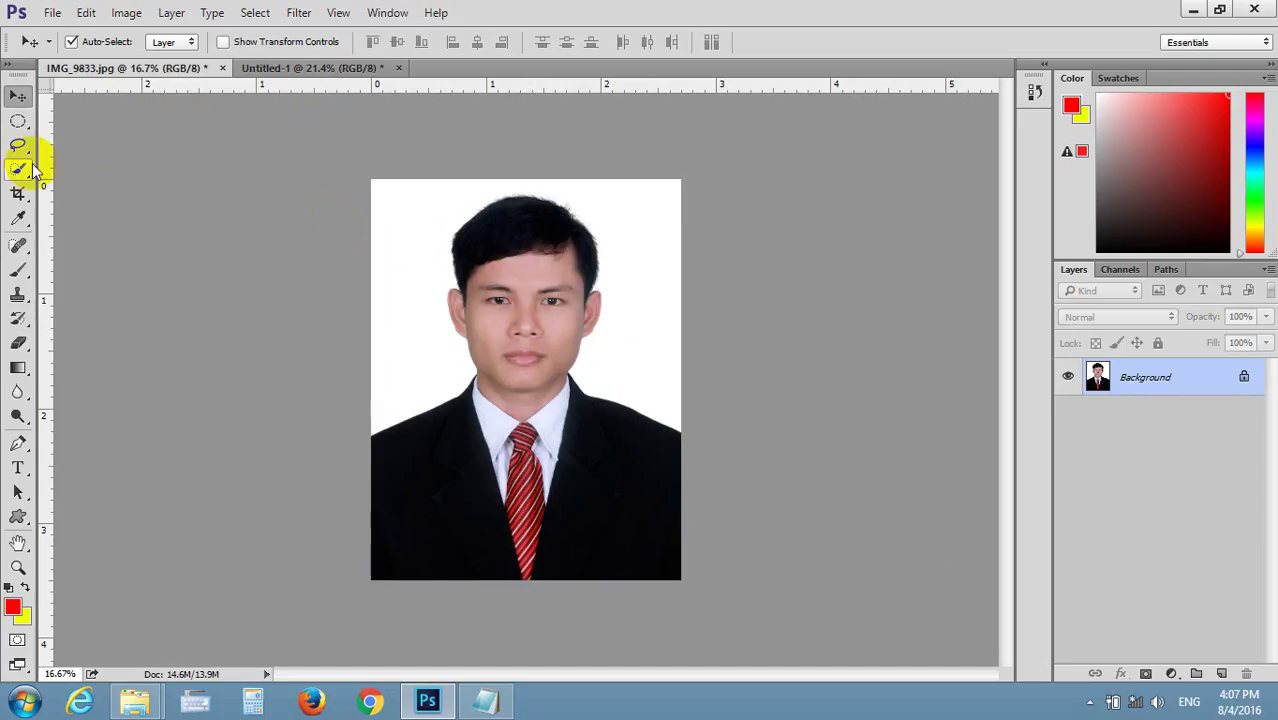
click(18, 193)
click(185, 42)
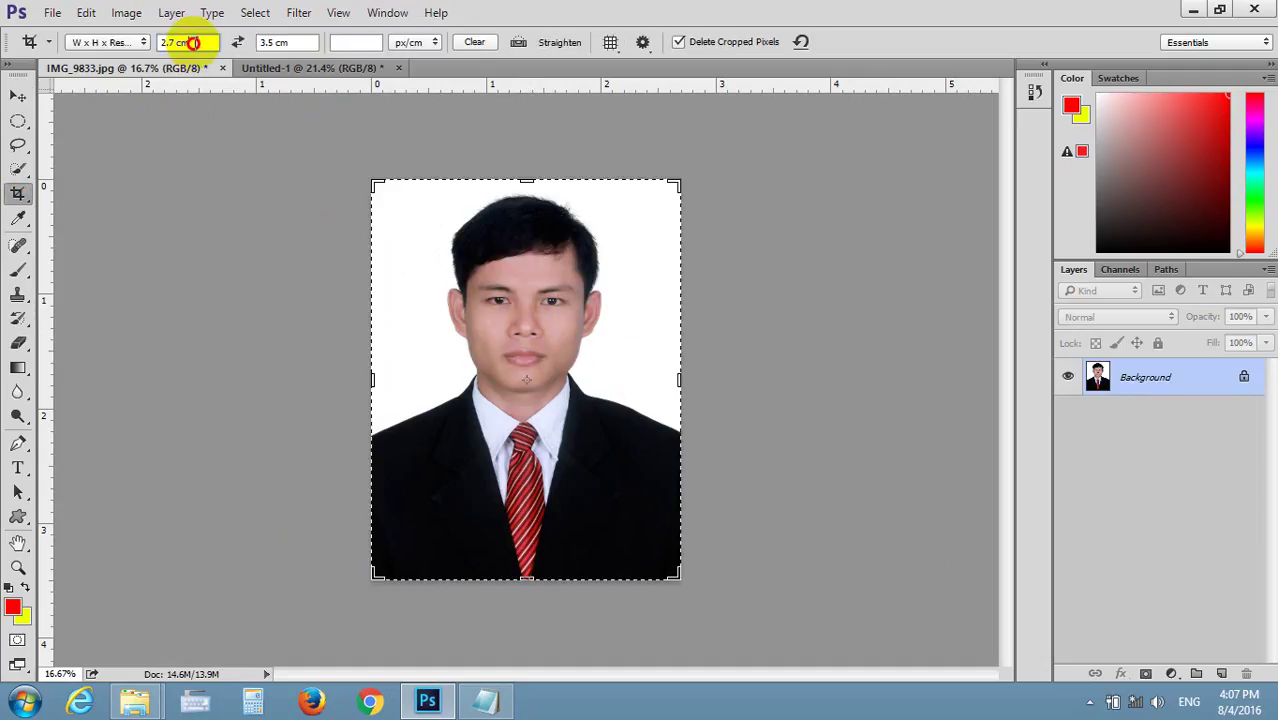
double_click(290, 43)
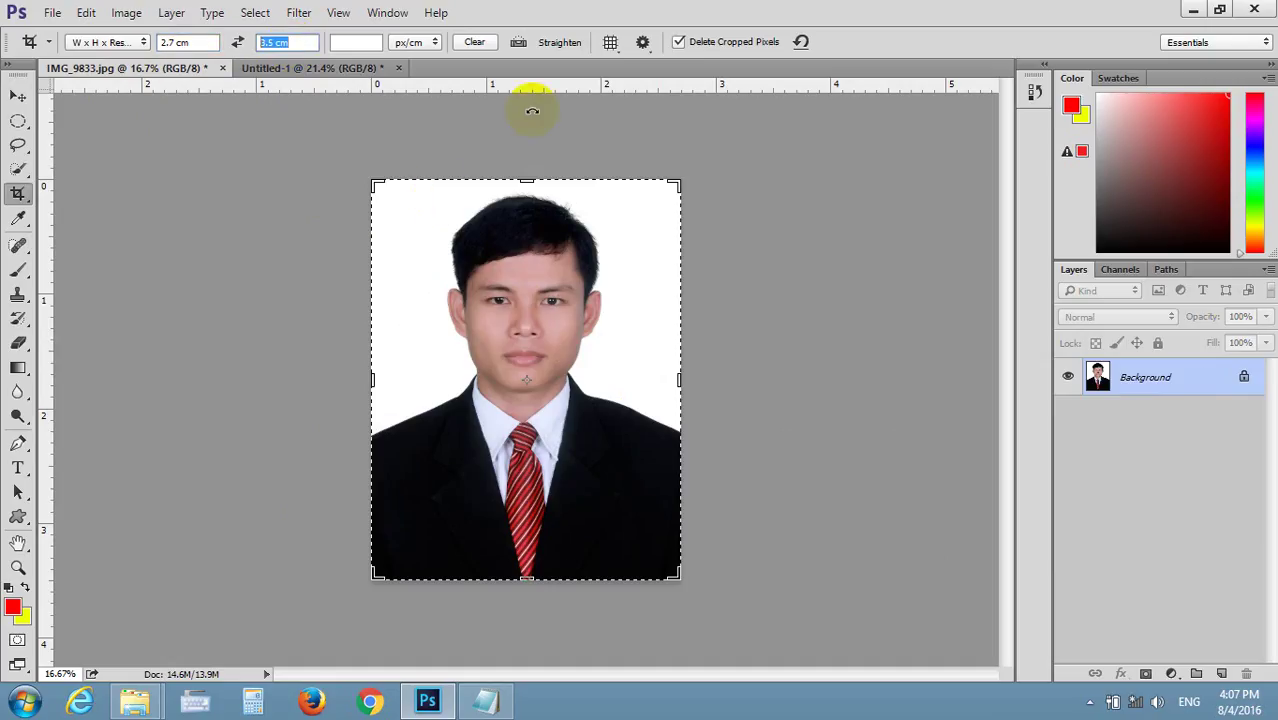
click(435, 42)
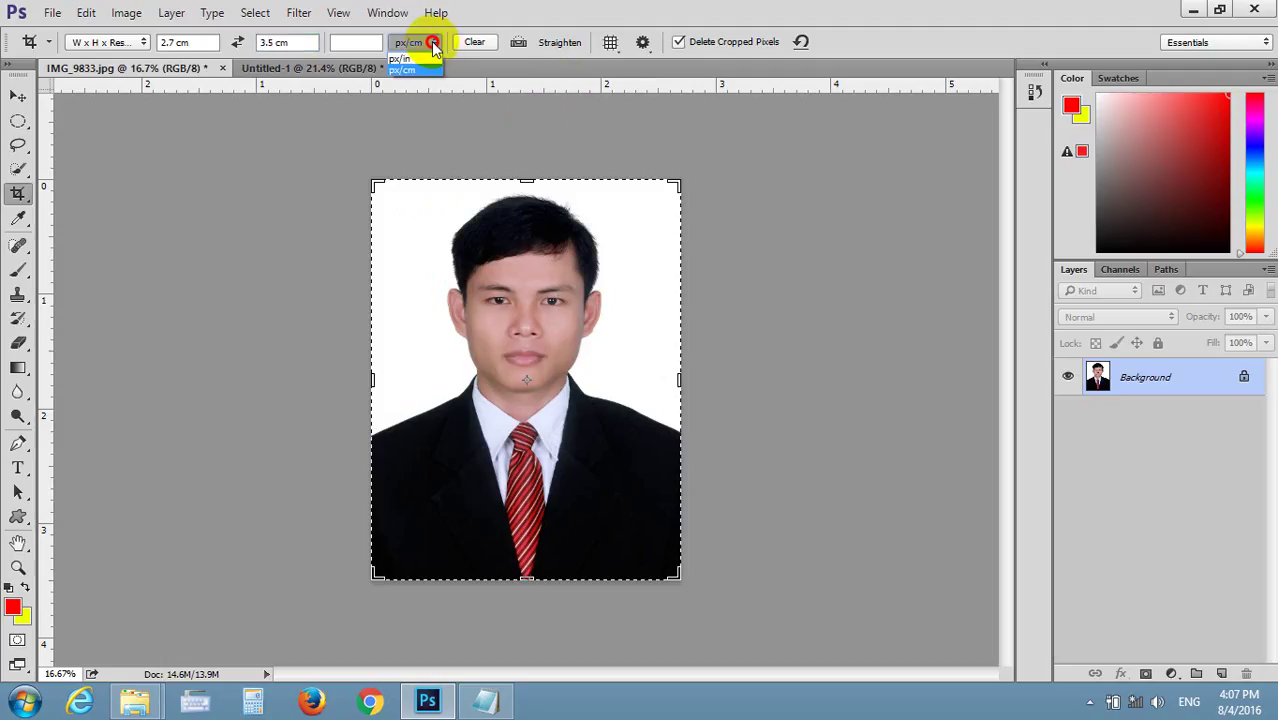
click(420, 42)
- Drag the portrait into Untitled-1, undo it, and return to IMG_9833.jpg
click(17, 95)
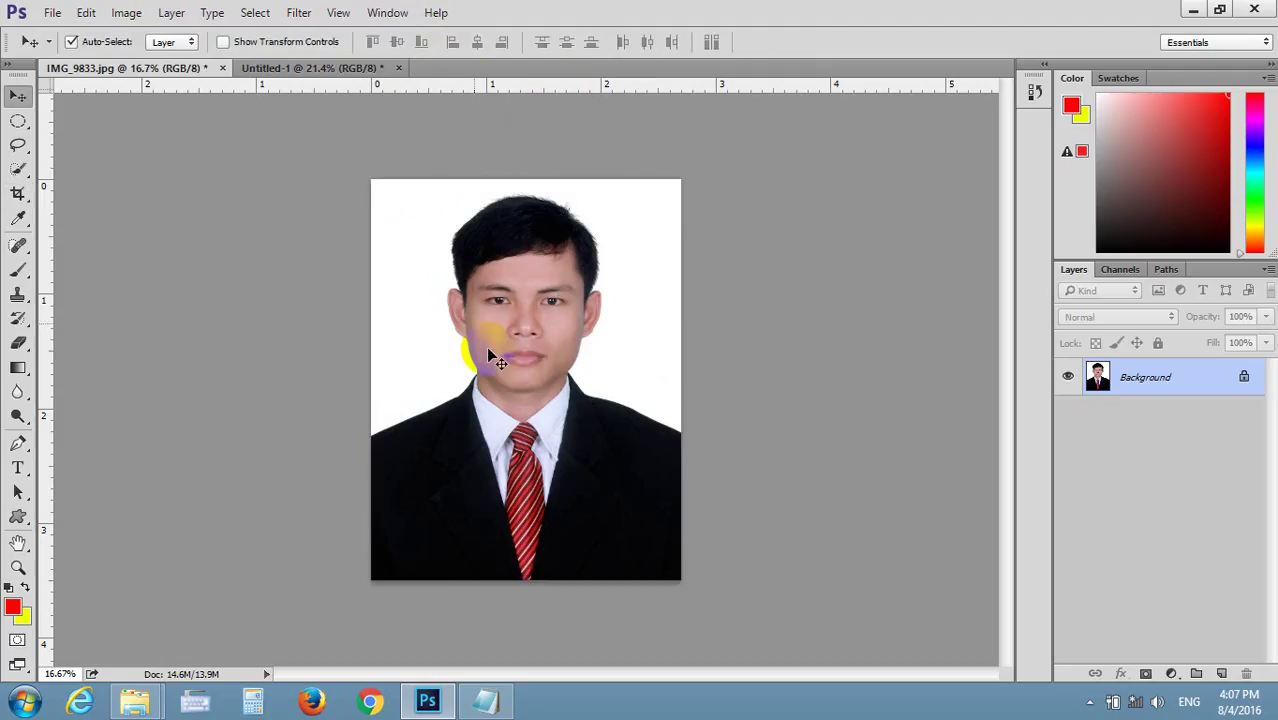
mouse_move(491, 351)
mouse_down()
mouse_move(245, 72)
mouse_move(423, 275)
mouse_move(493, 430)
mouse_up()
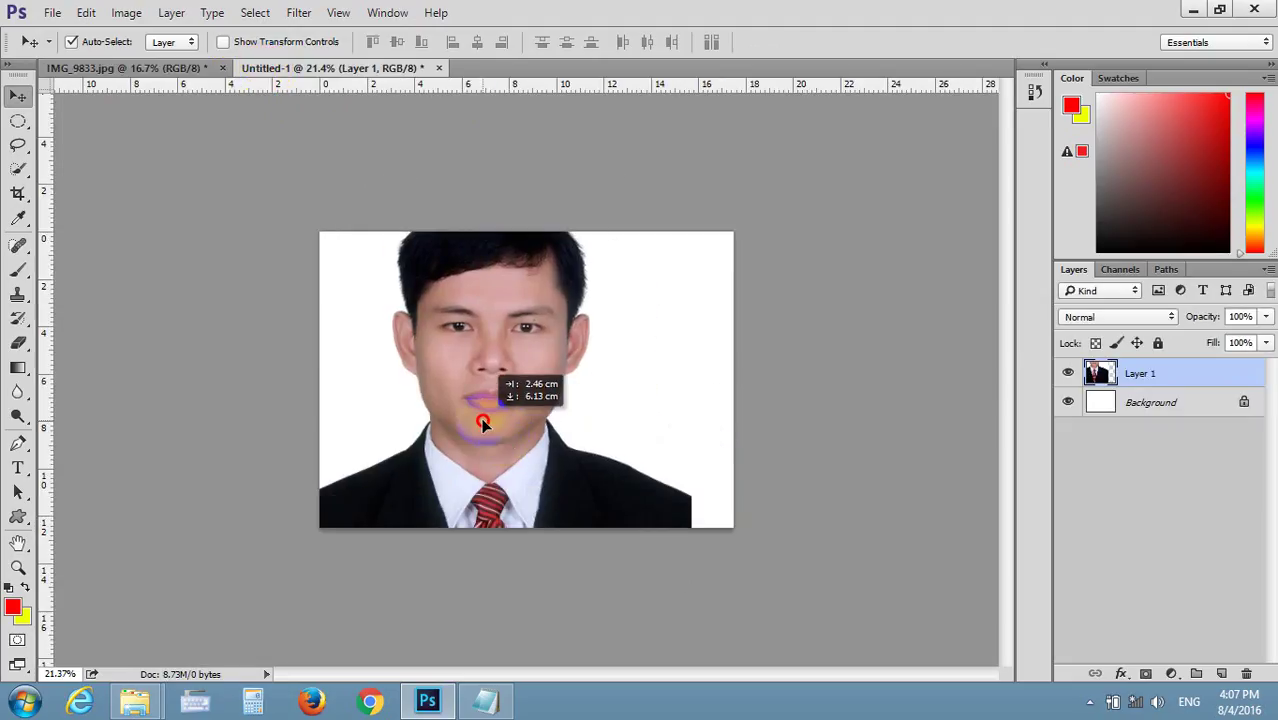
key(ctrl+alt+z)
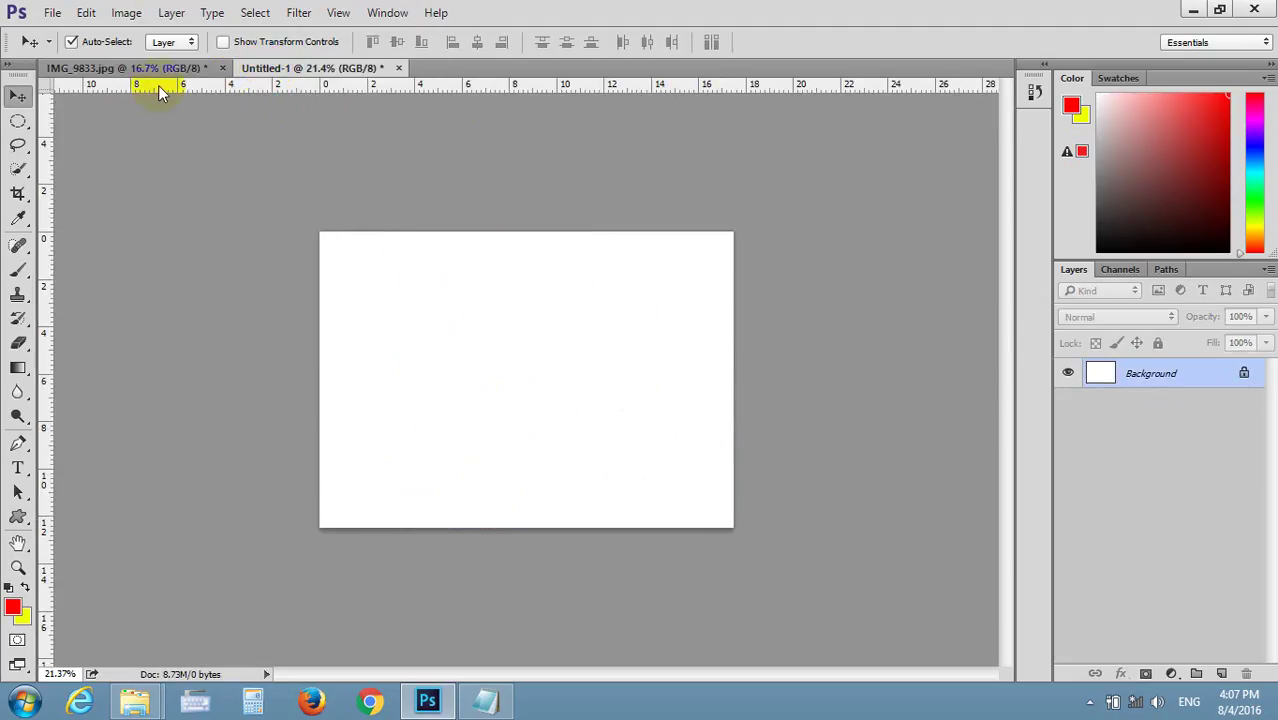
click(157, 68)
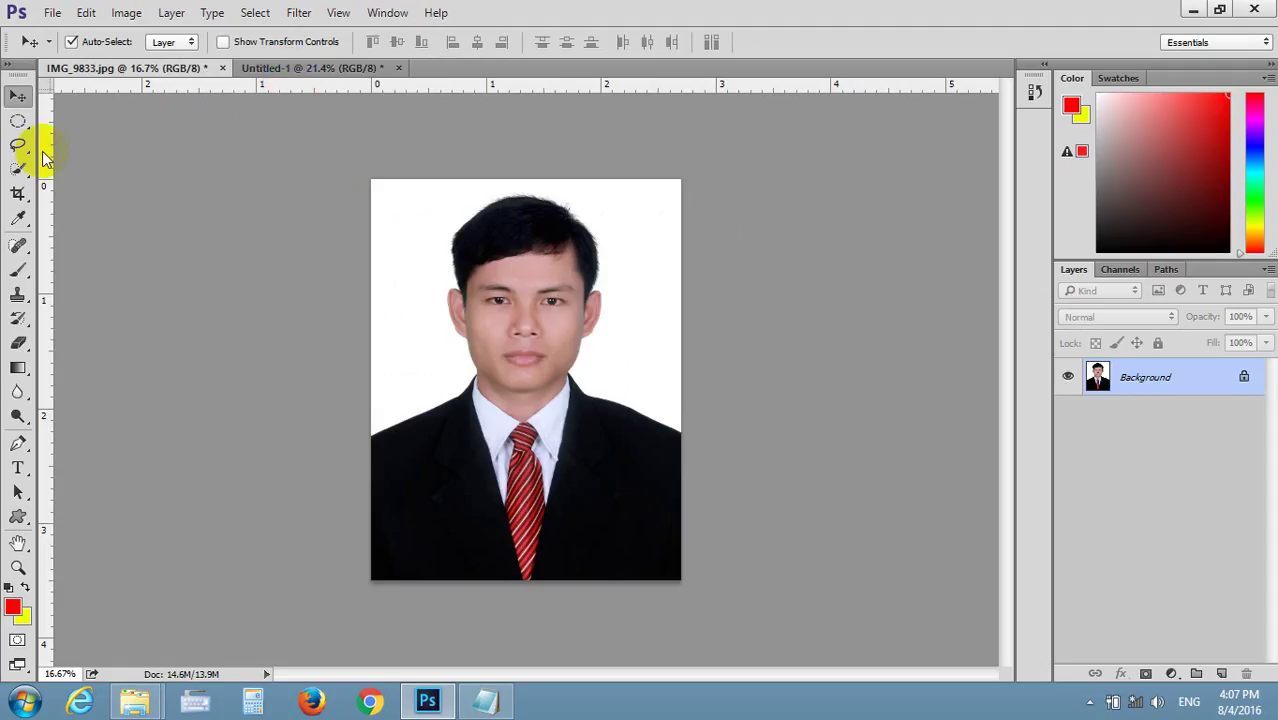
- Switch the plain Crop tool's preset to Ratio and confirm
click(19, 194)
right_click(27, 205)
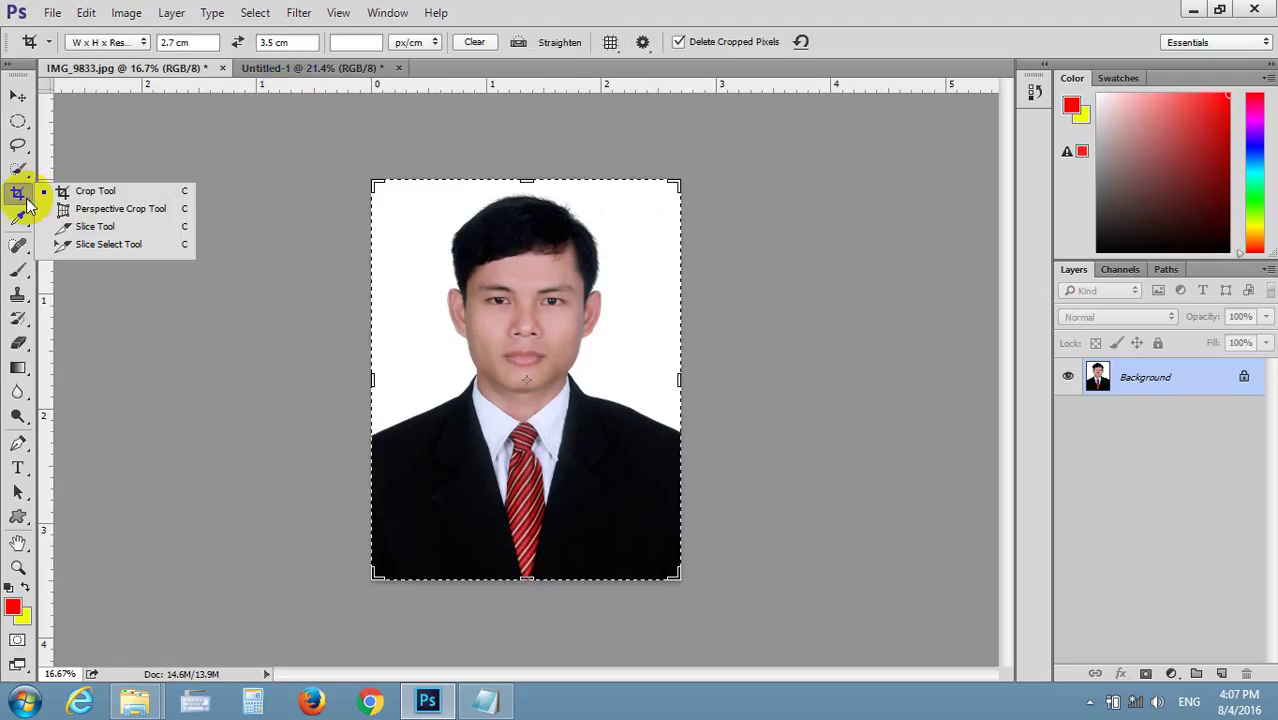
click(80, 191)
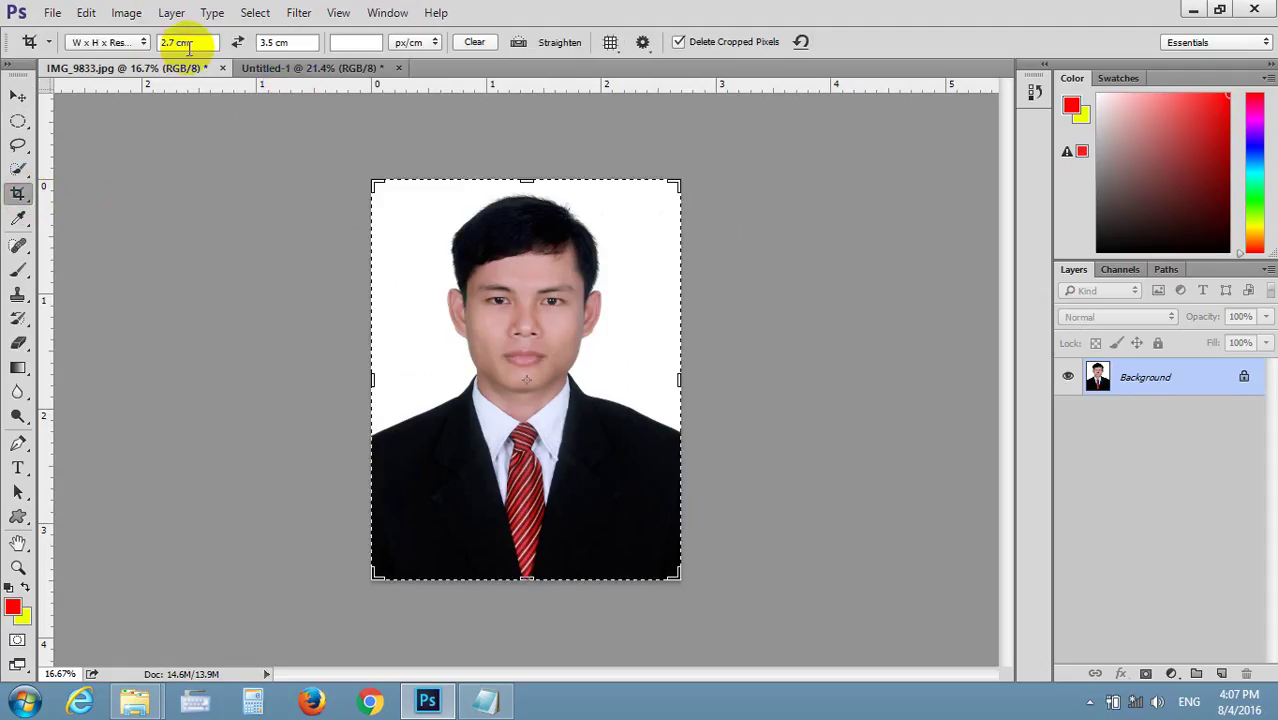
click(127, 43)
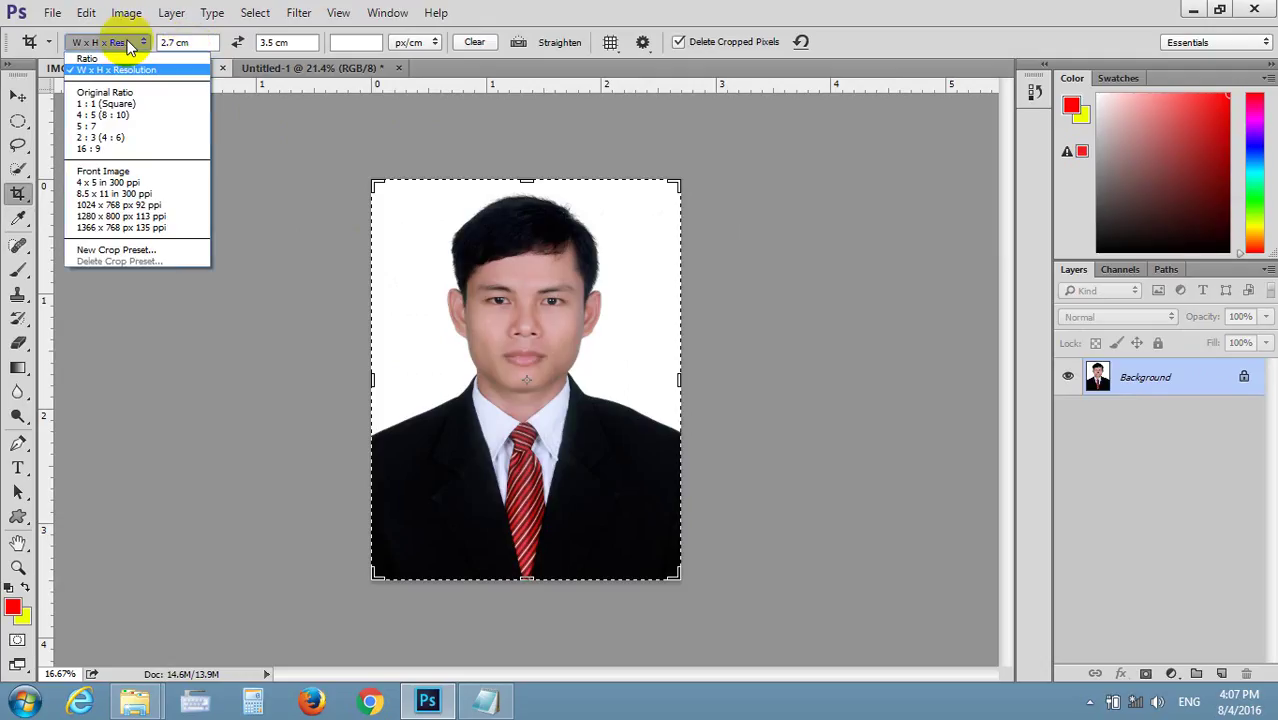
click(133, 59)
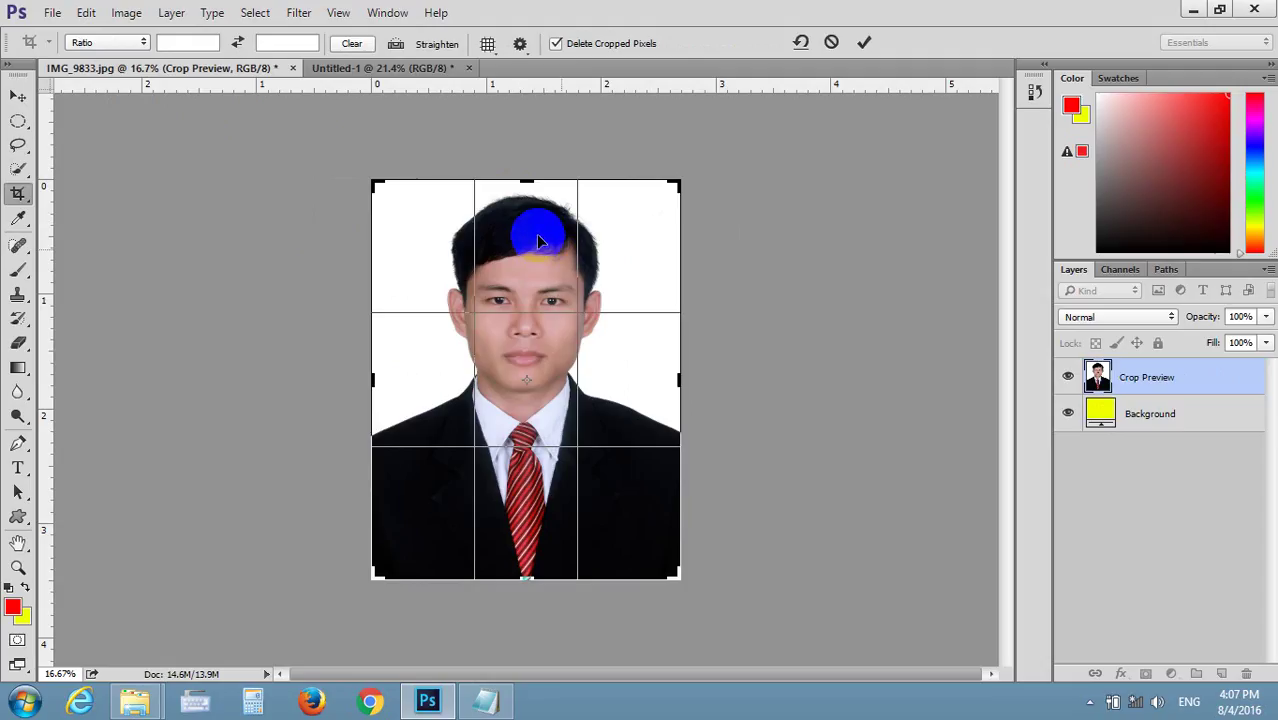
key(Return)
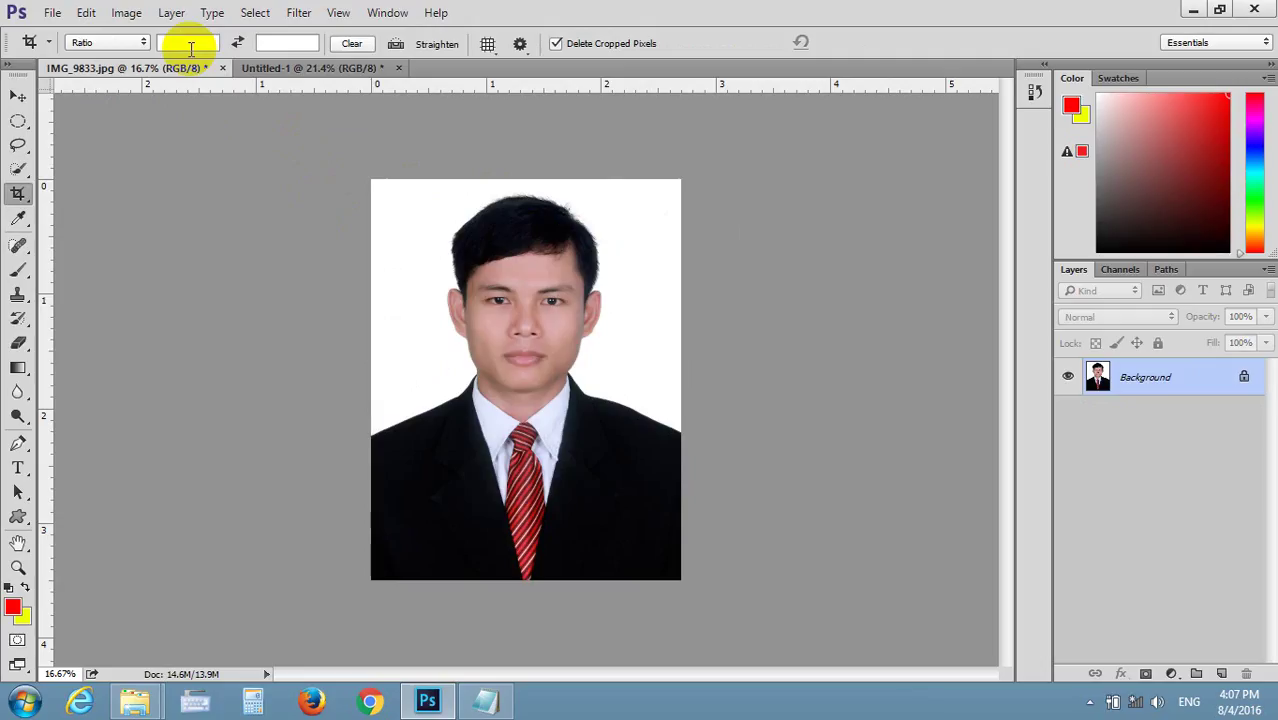
- Crop the portrait with a 2.5cm × 3.5 ratio and commit it
key(m)
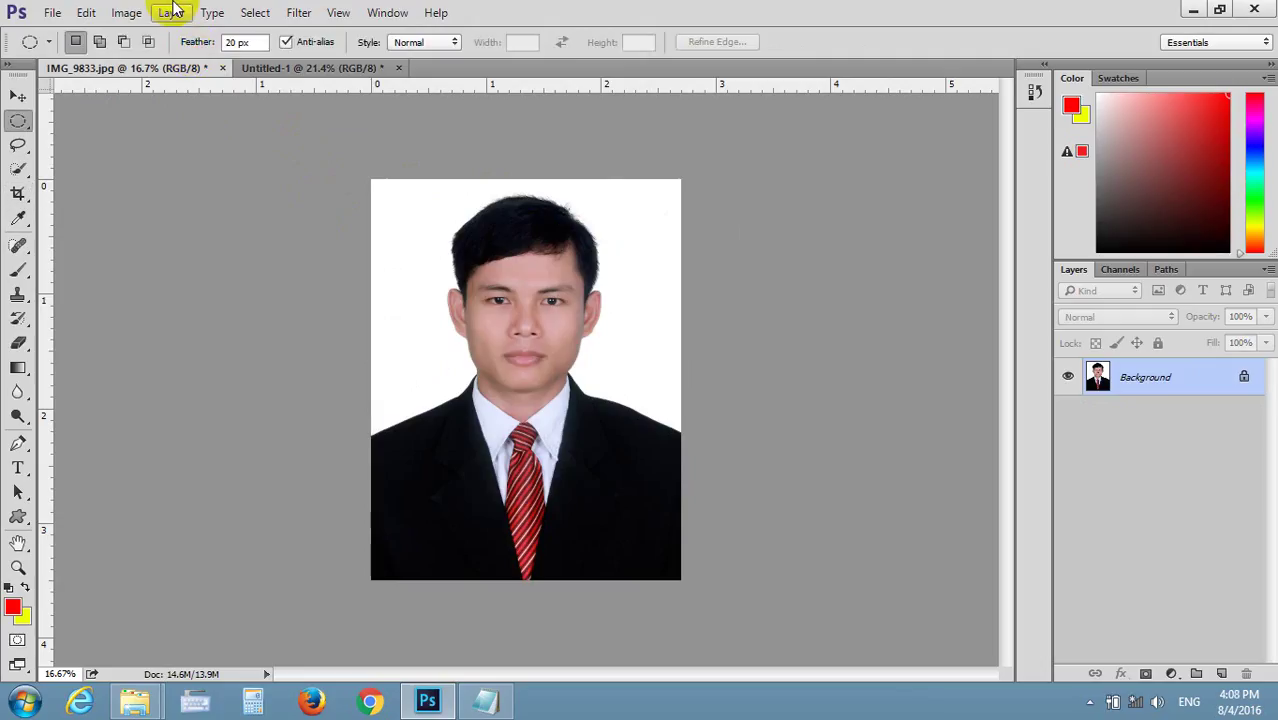
click(18, 193)
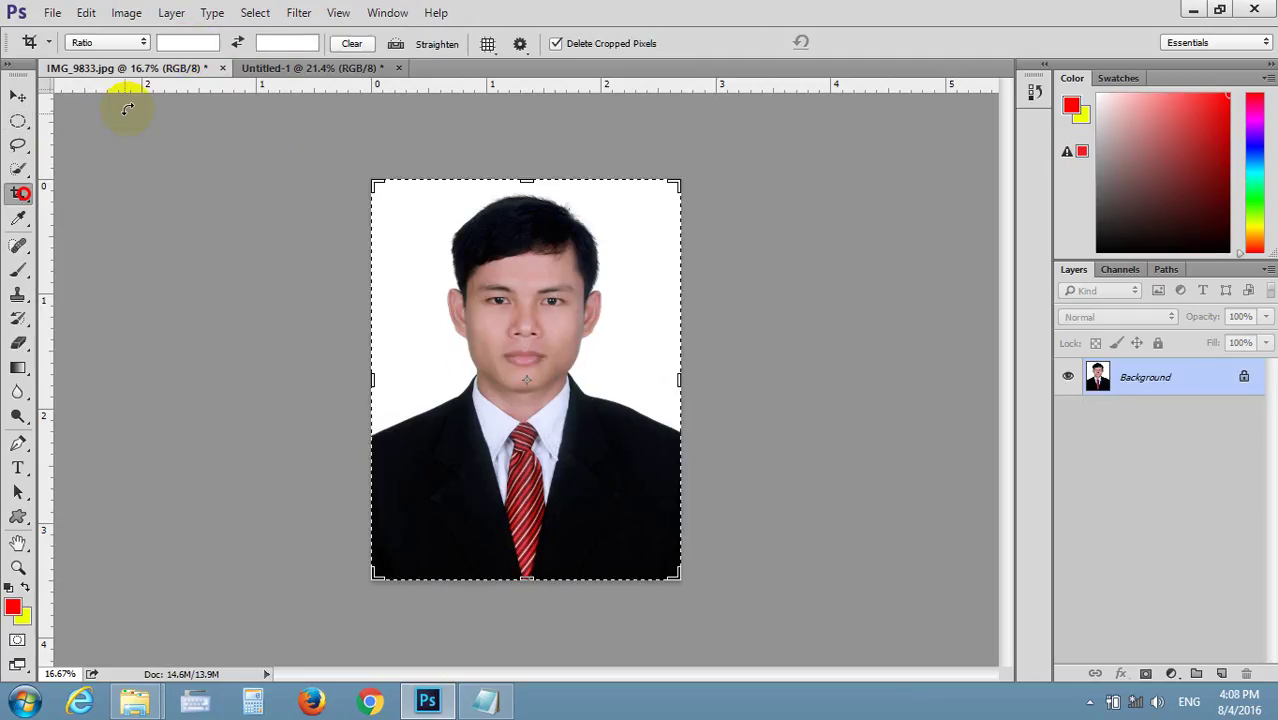
click(170, 45)
text(2)
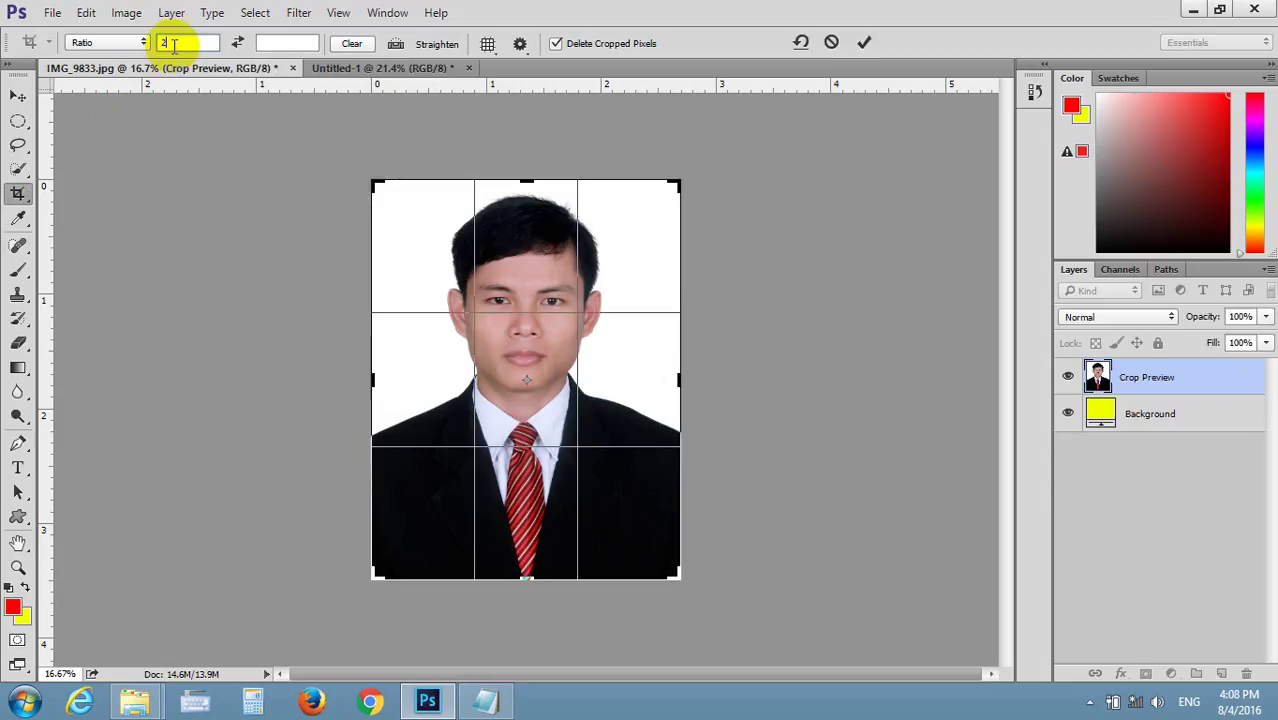
text(.5)
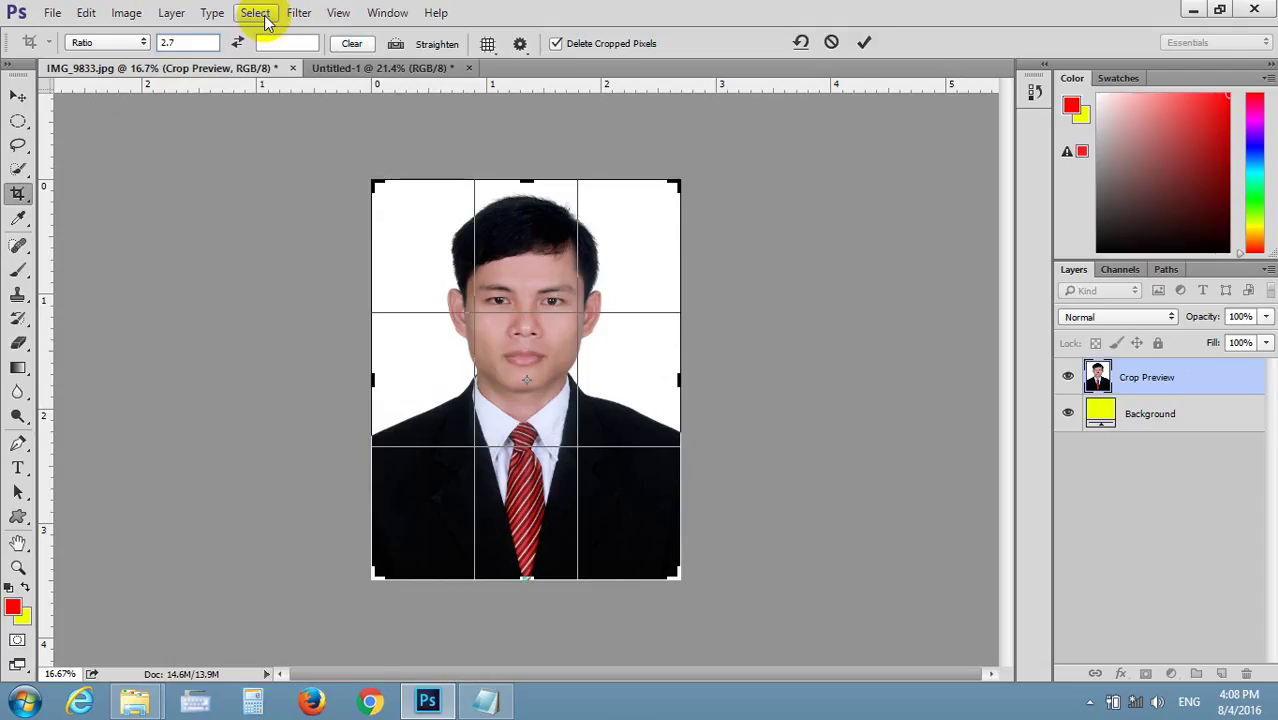
text(cm)
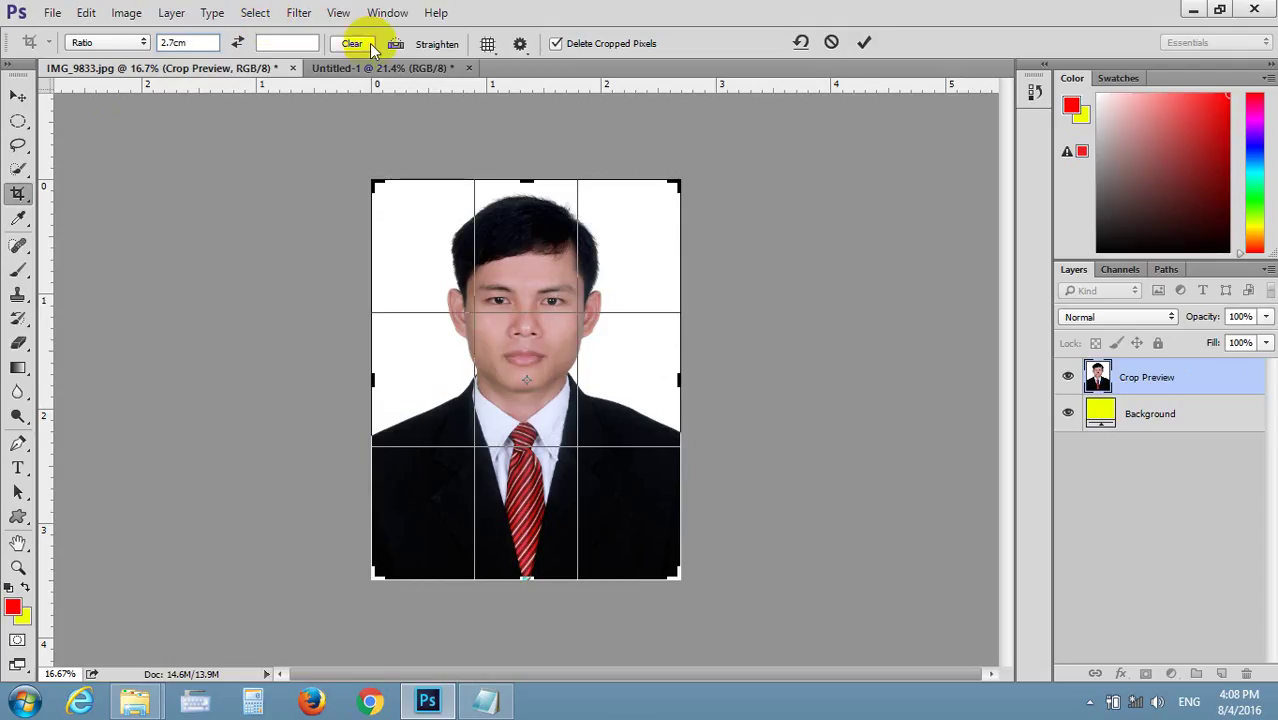
click(308, 40)
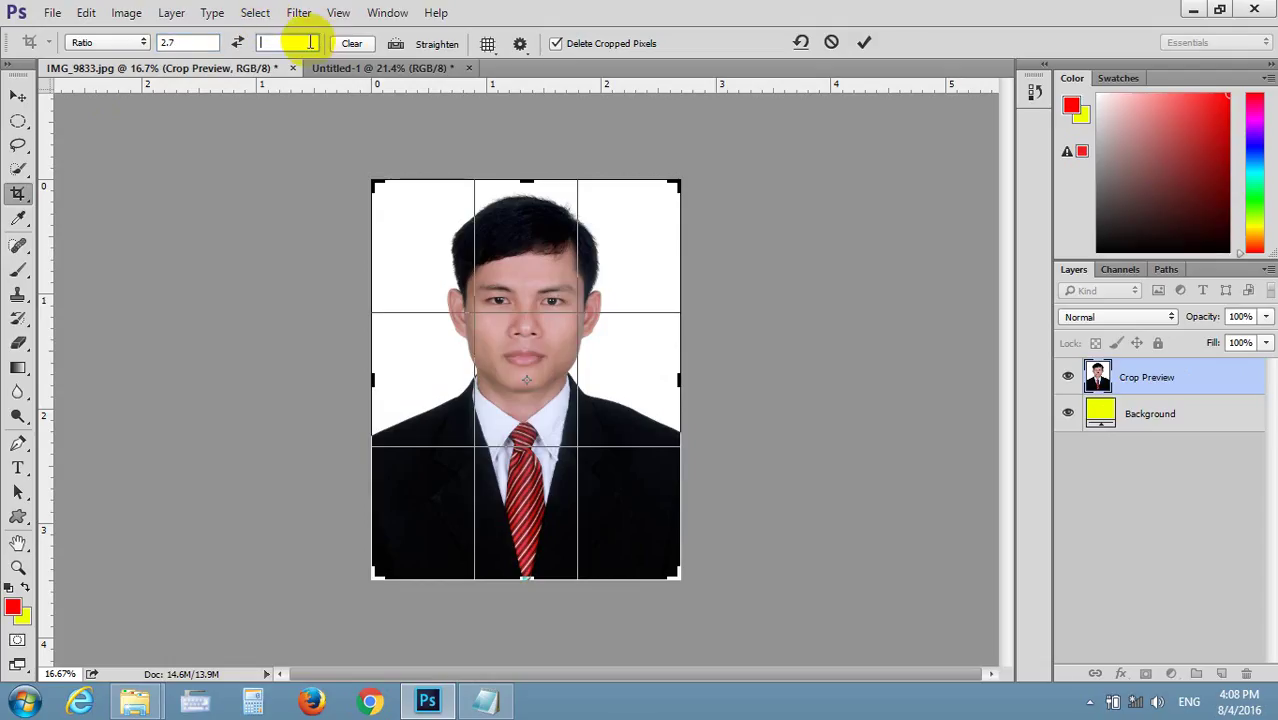
text(3.5)
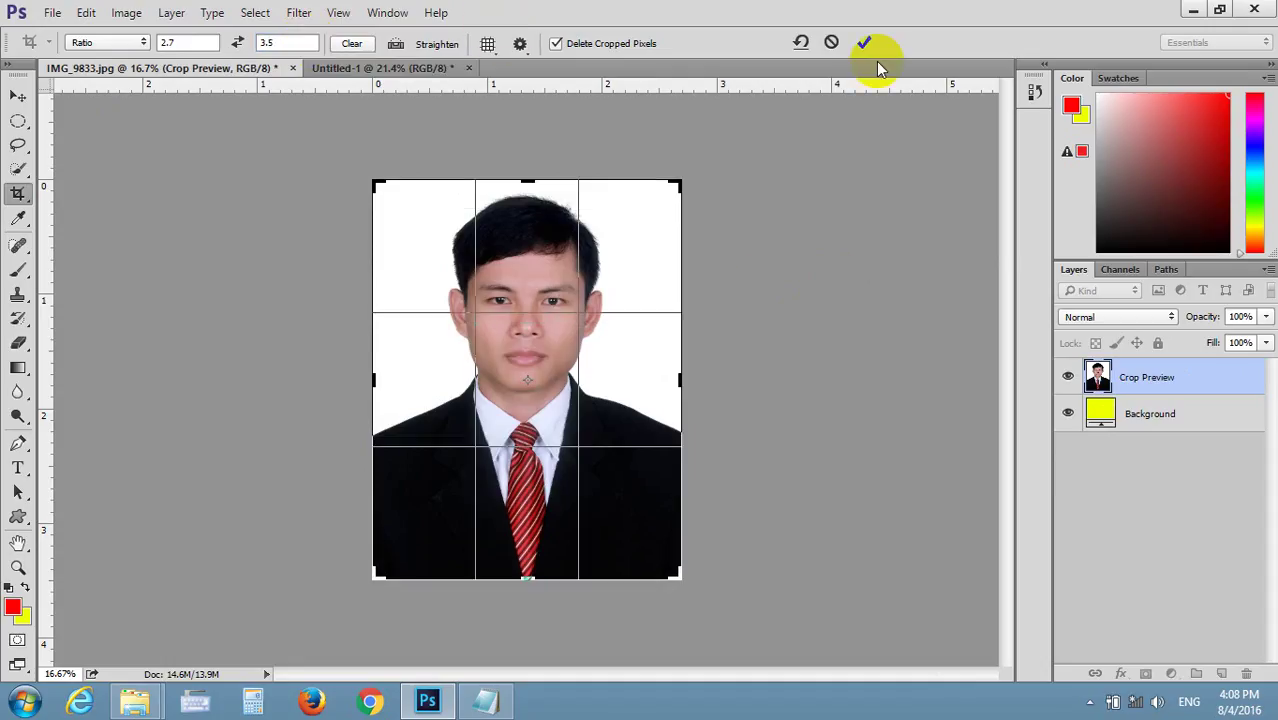
click(866, 47)
- Move the cropped photo into Untitled-1, then delete it again
click(18, 95)
mouse_move(379, 205)
mouse_down()
mouse_move(318, 80)
mouse_move(460, 278)
mouse_move(637, 385)
mouse_move(538, 400)
mouse_move(524, 381)
mouse_move(536, 542)
mouse_move(503, 392)
mouse_move(504, 403)
mouse_up()
key(Delete)
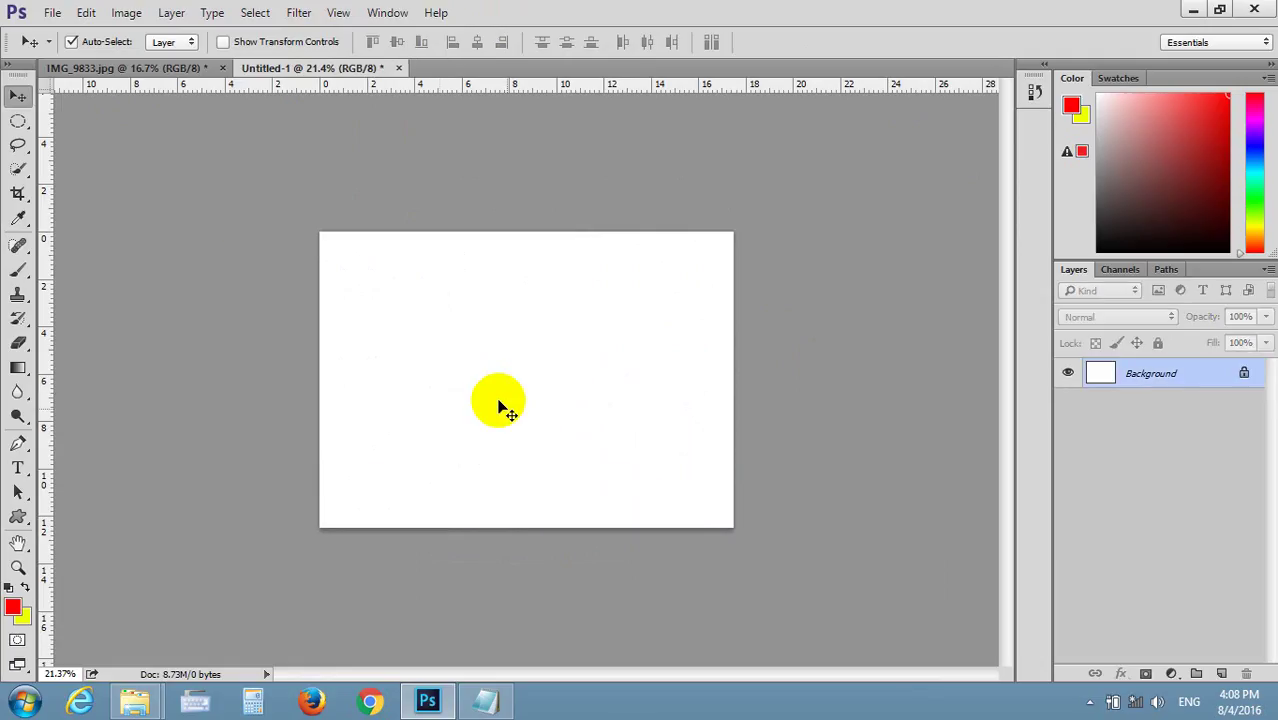
click(28, 190)
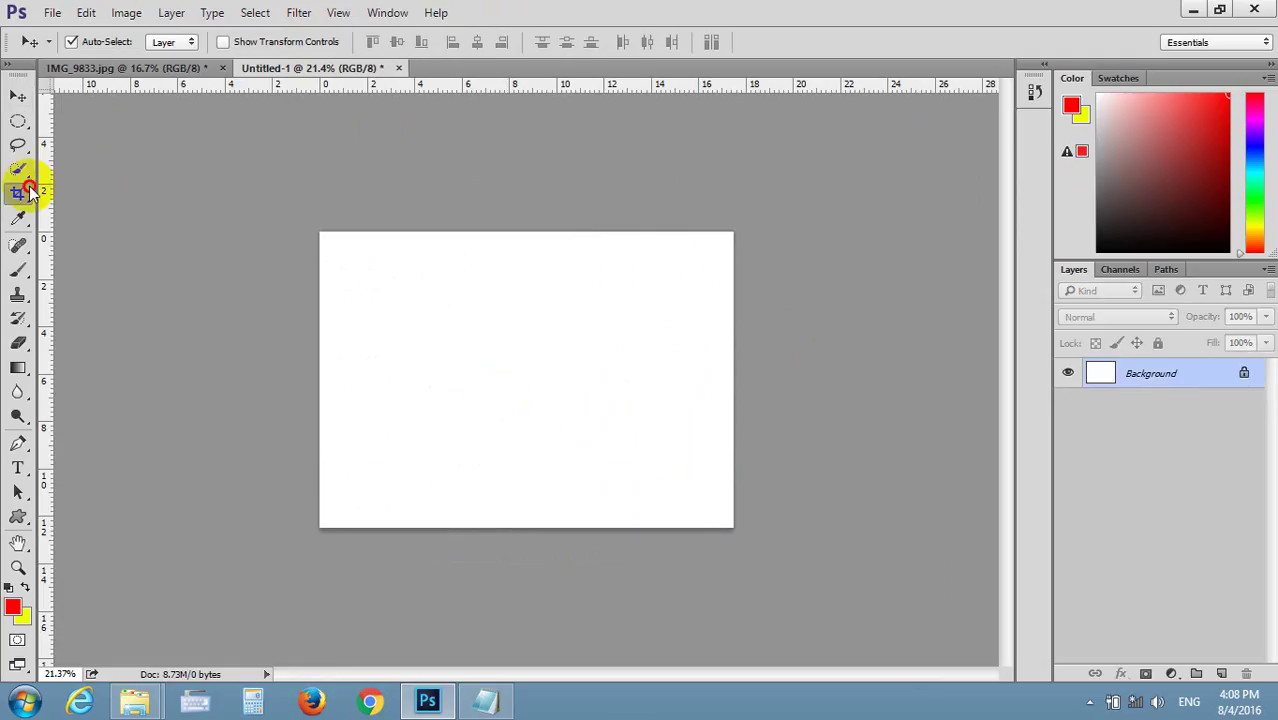
- Quit Photoshop without saving Untitled-1 or IMG_9833.jpg, and close the Exercises folder
click(1254, 9)
click(669, 279)
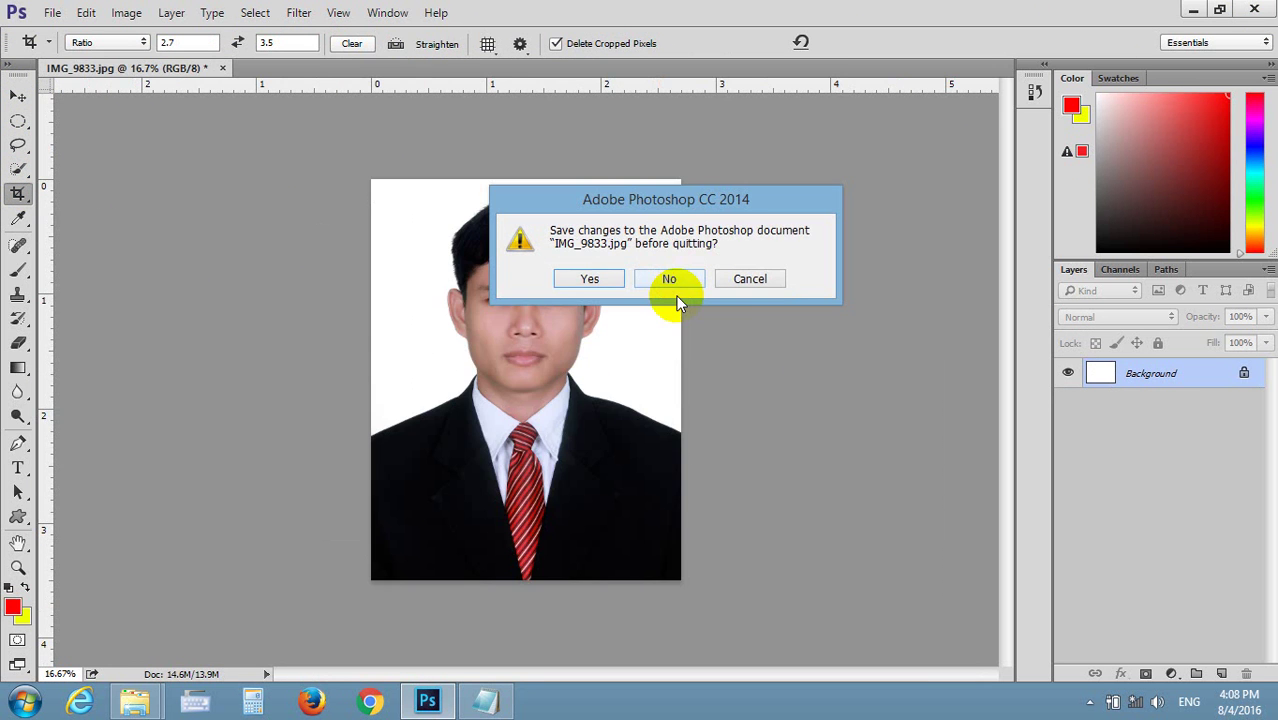
click(671, 281)
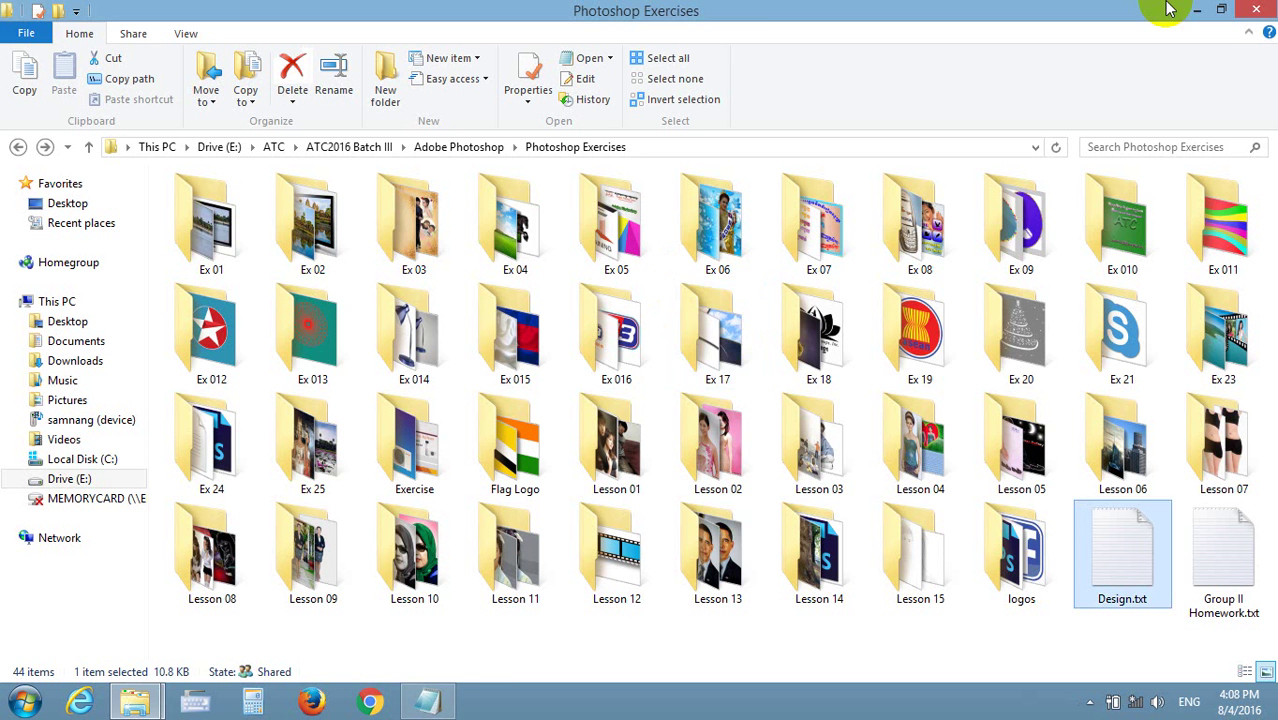
click(1192, 10)
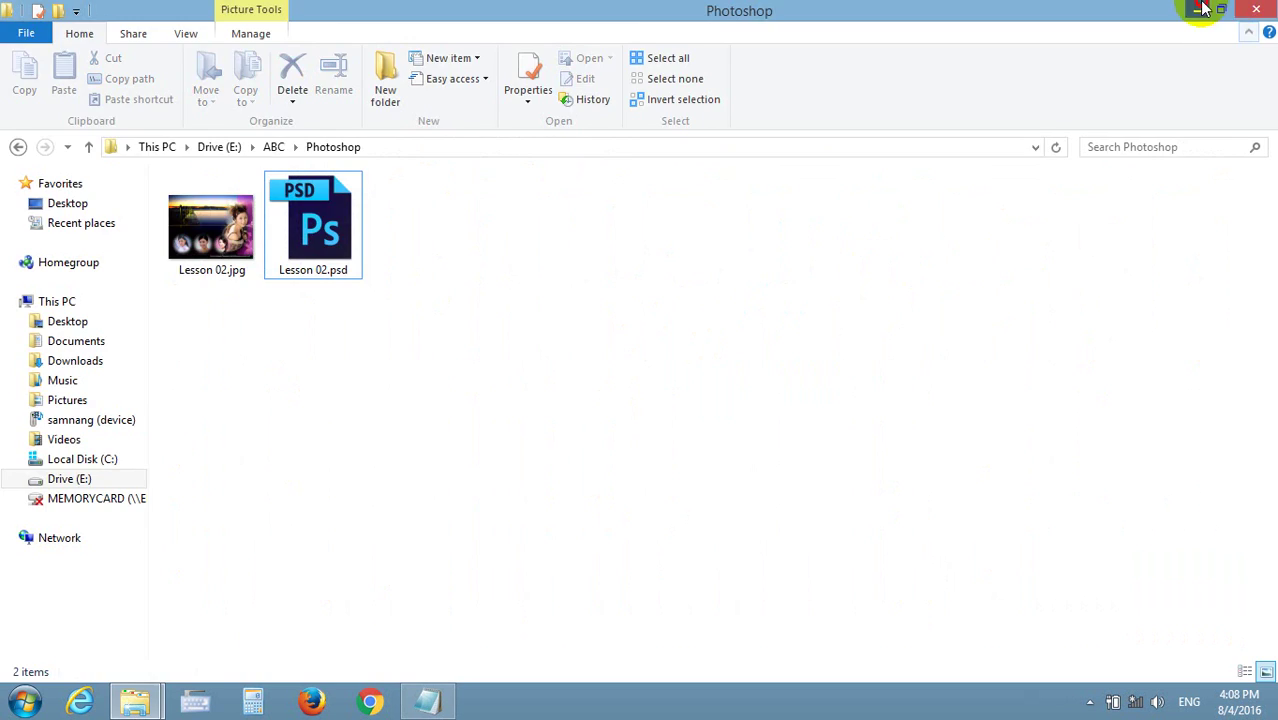
- Close the Photoshop folder, refresh the desktop, and launch Adobe Photoshop CC 2014
click(1255, 9)
right_click(1013, 215)
click(1061, 257)
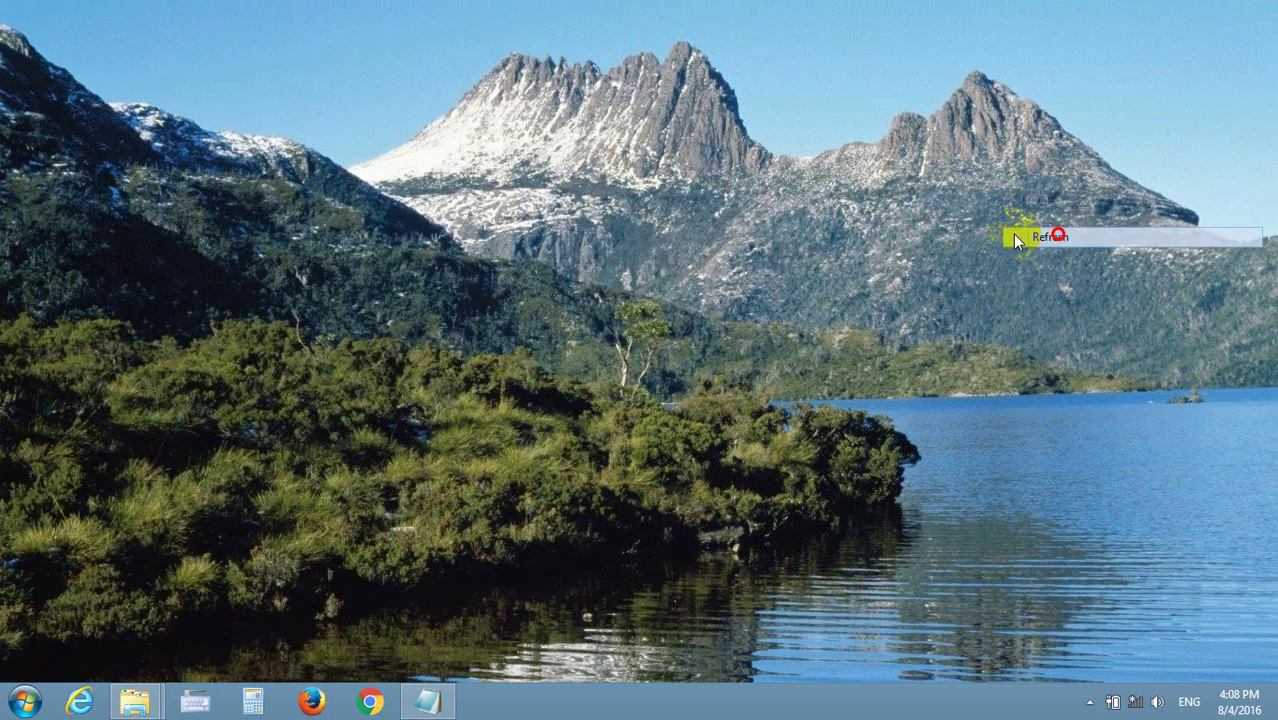
key(super)
click(94, 610)
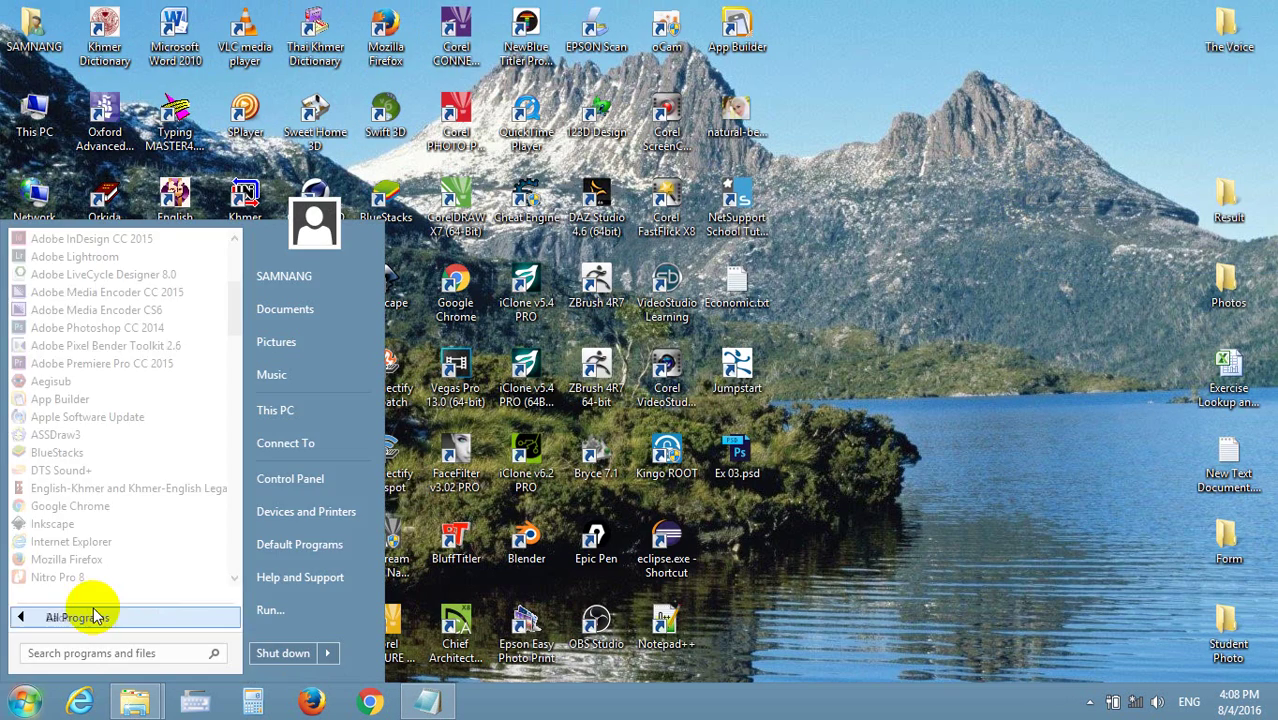
click(90, 328)
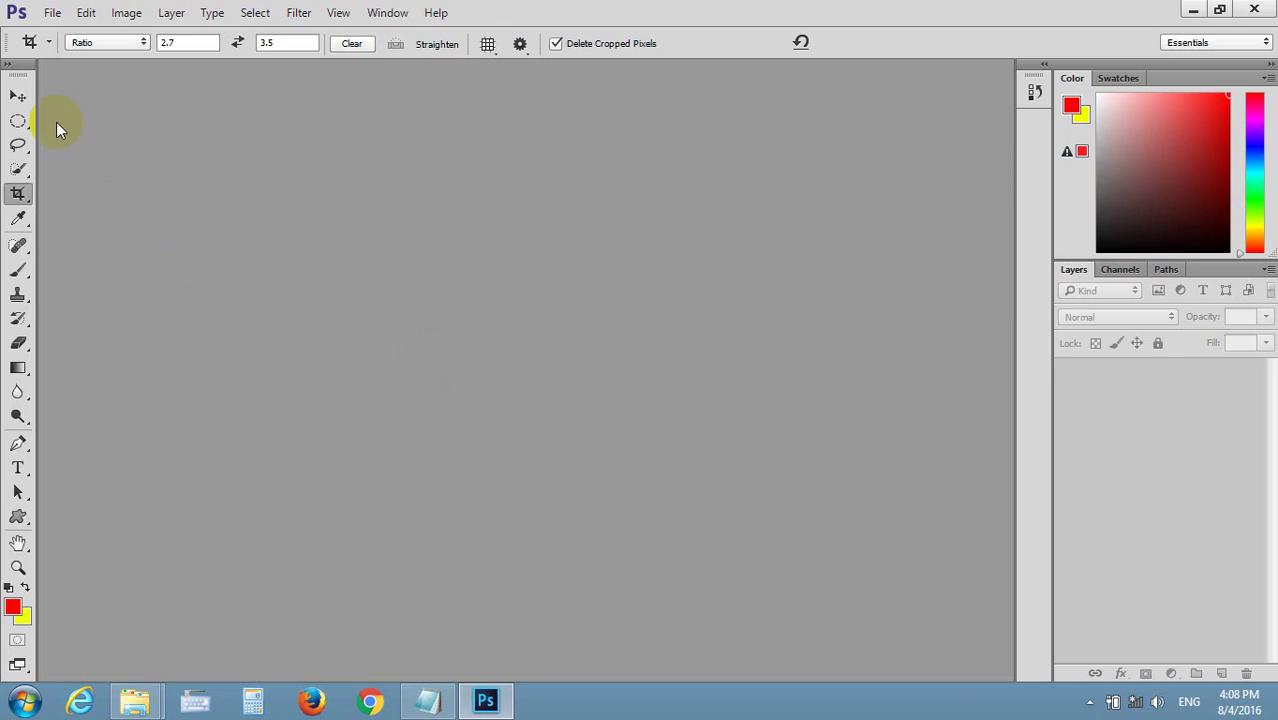
click(18, 95)
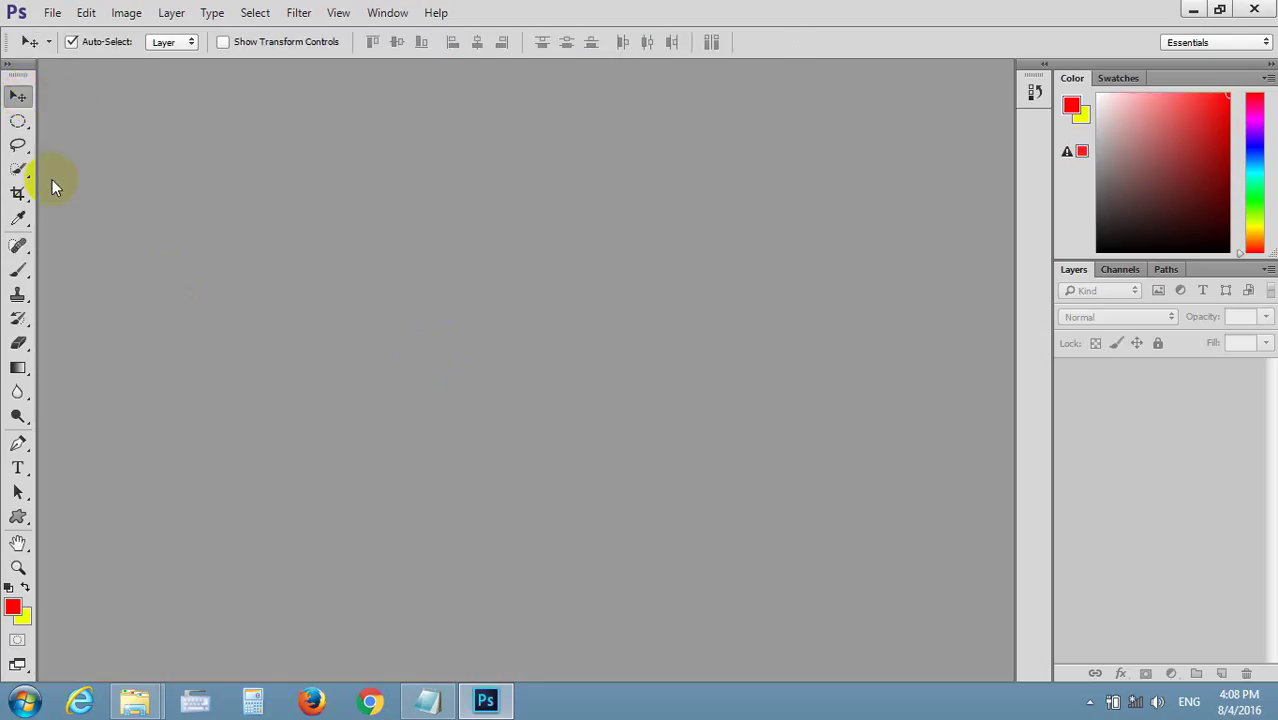
- Create a new 17.5 × 12.5 cm document at 300 pixels/inch
click(52, 12)
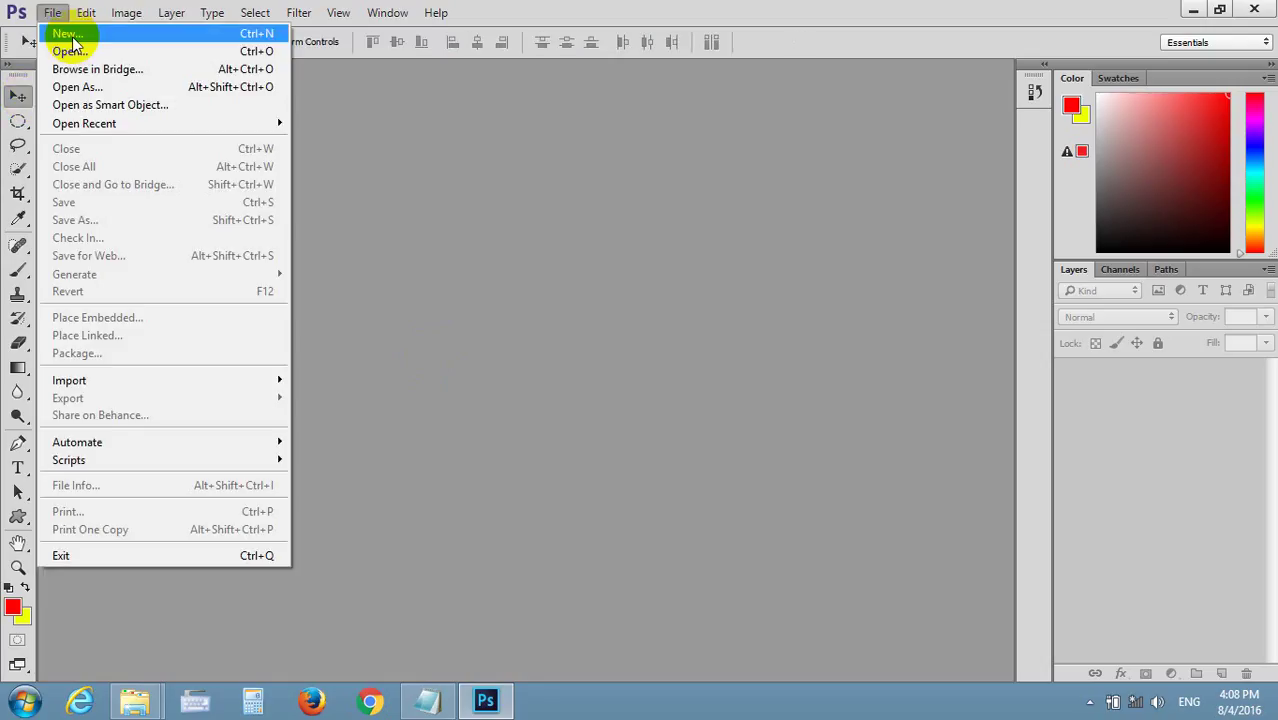
click(72, 38)
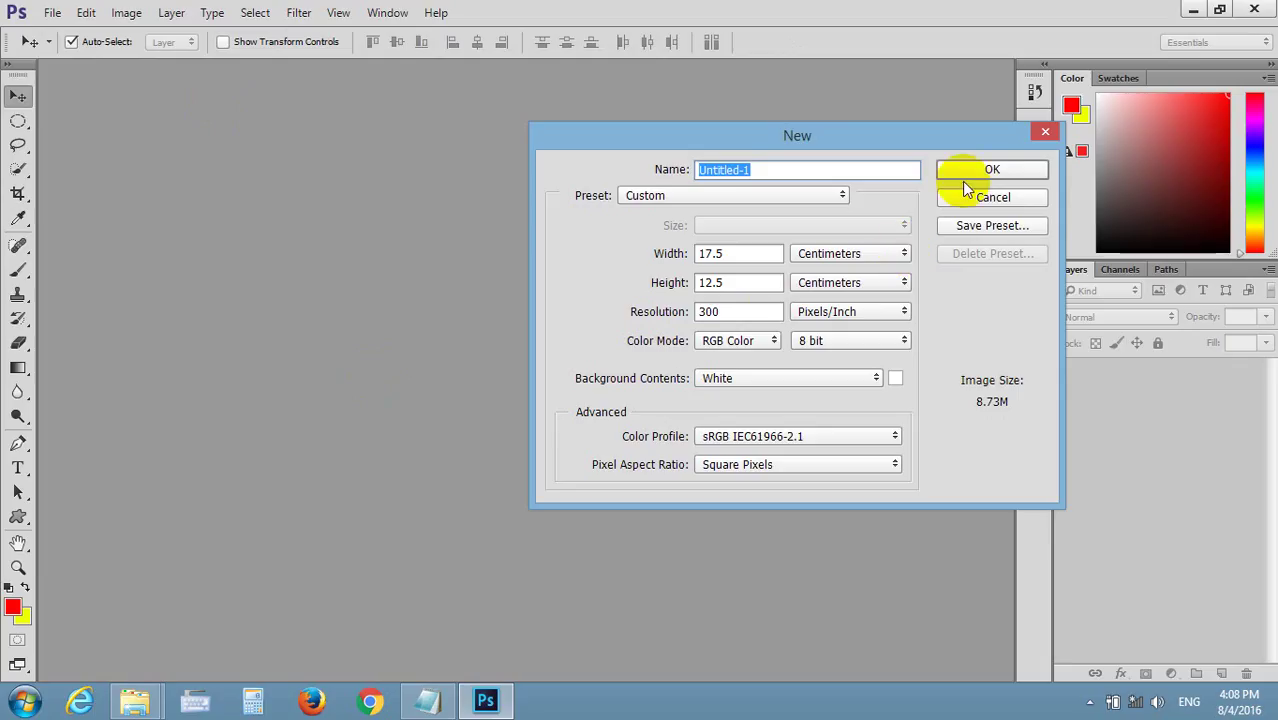
click(691, 313)
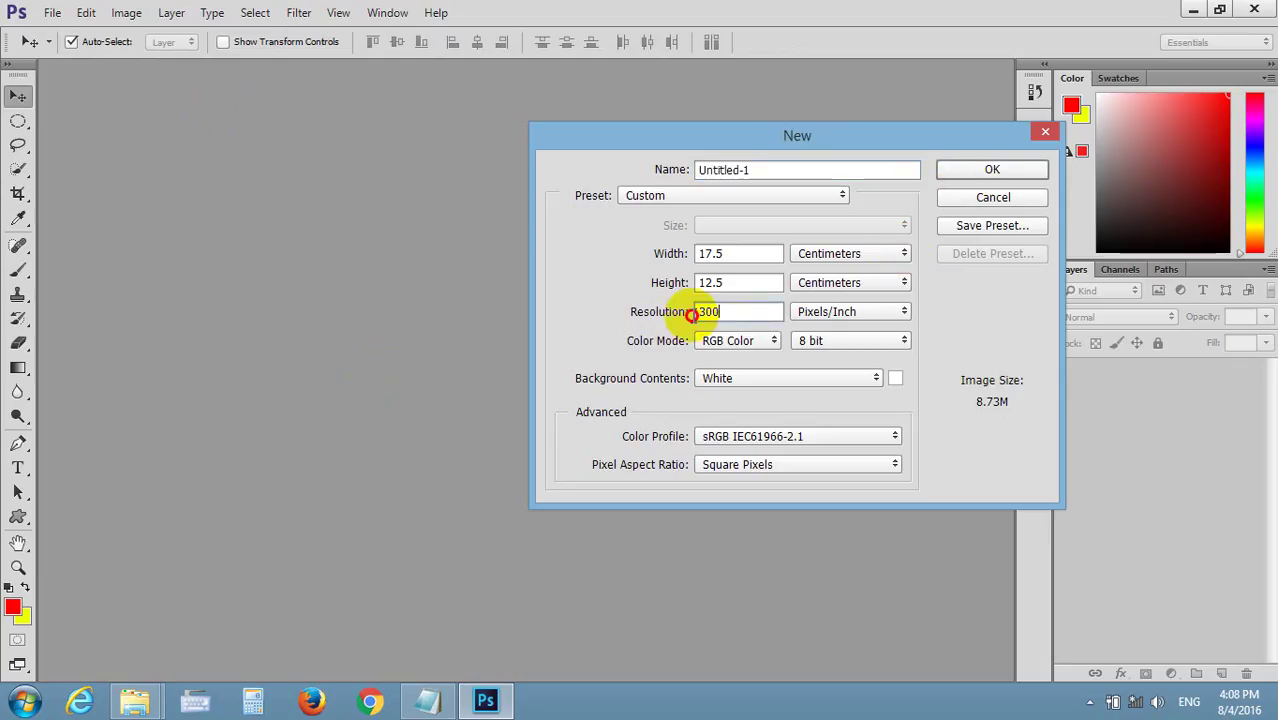
click(991, 170)
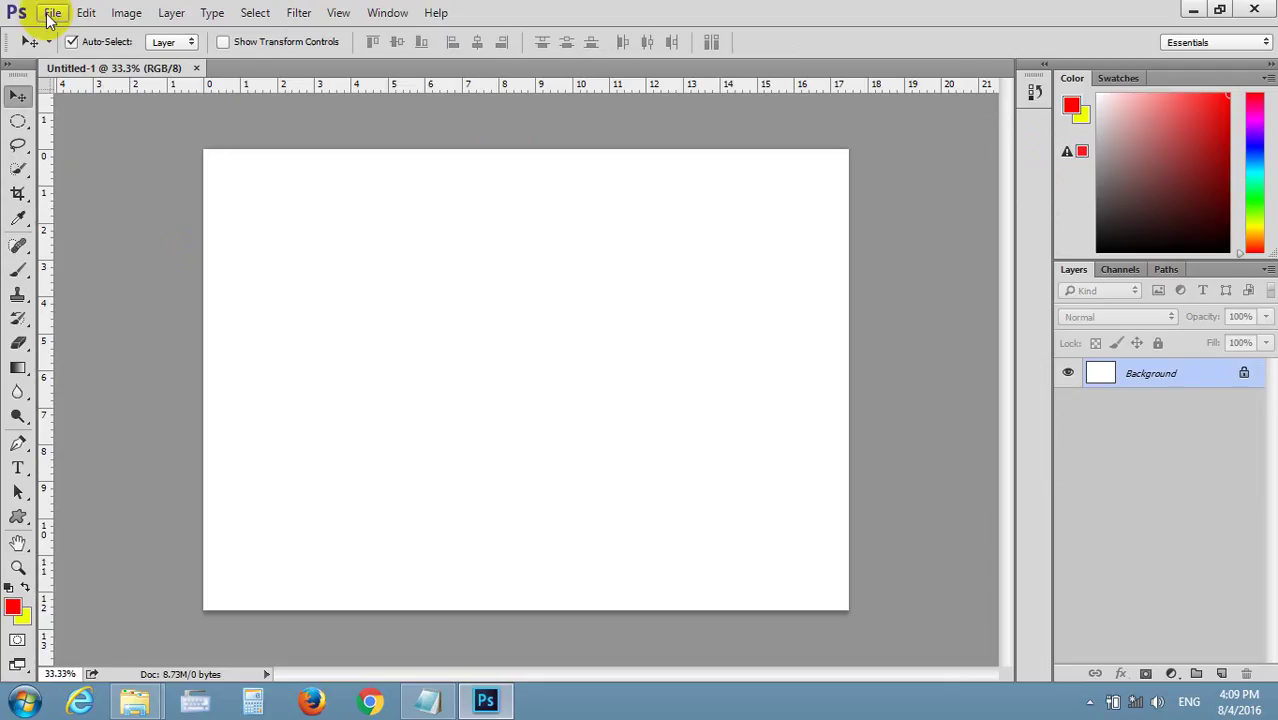
click(50, 14)
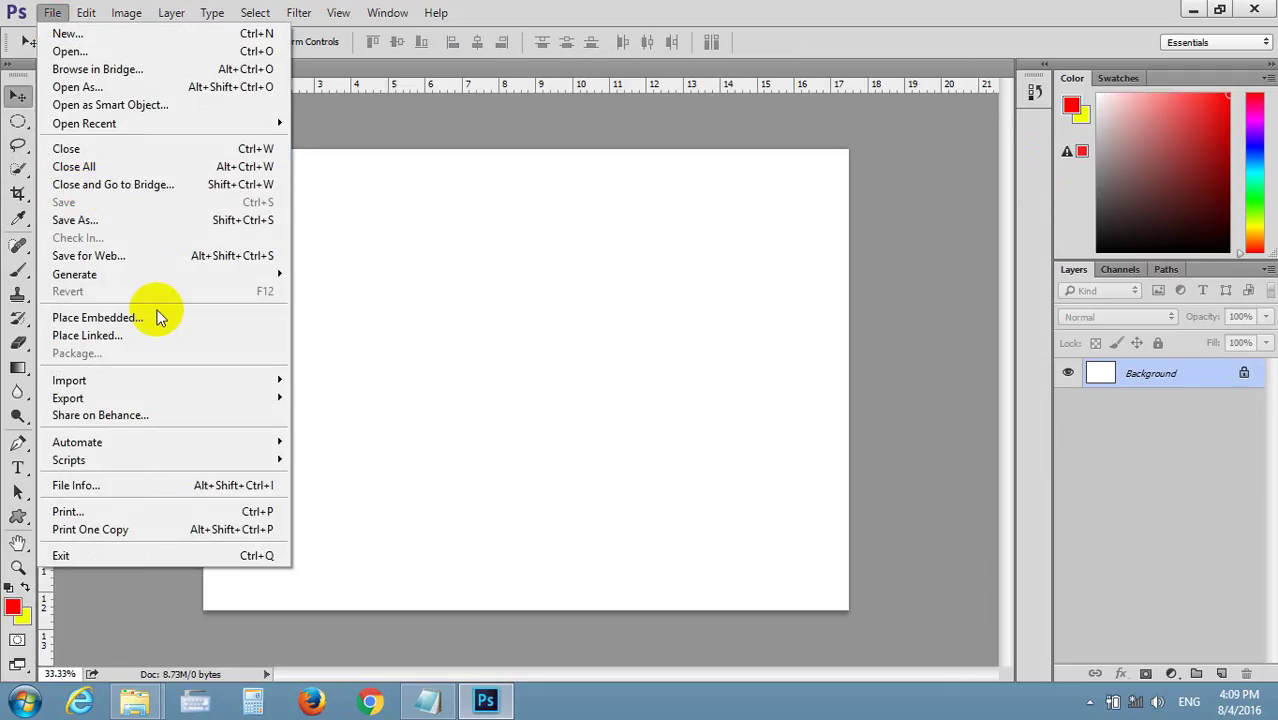
- Open the IMG_9833.jpg portrait photo
click(147, 58)
drag(687, 176, 697, 347)
click(510, 330)
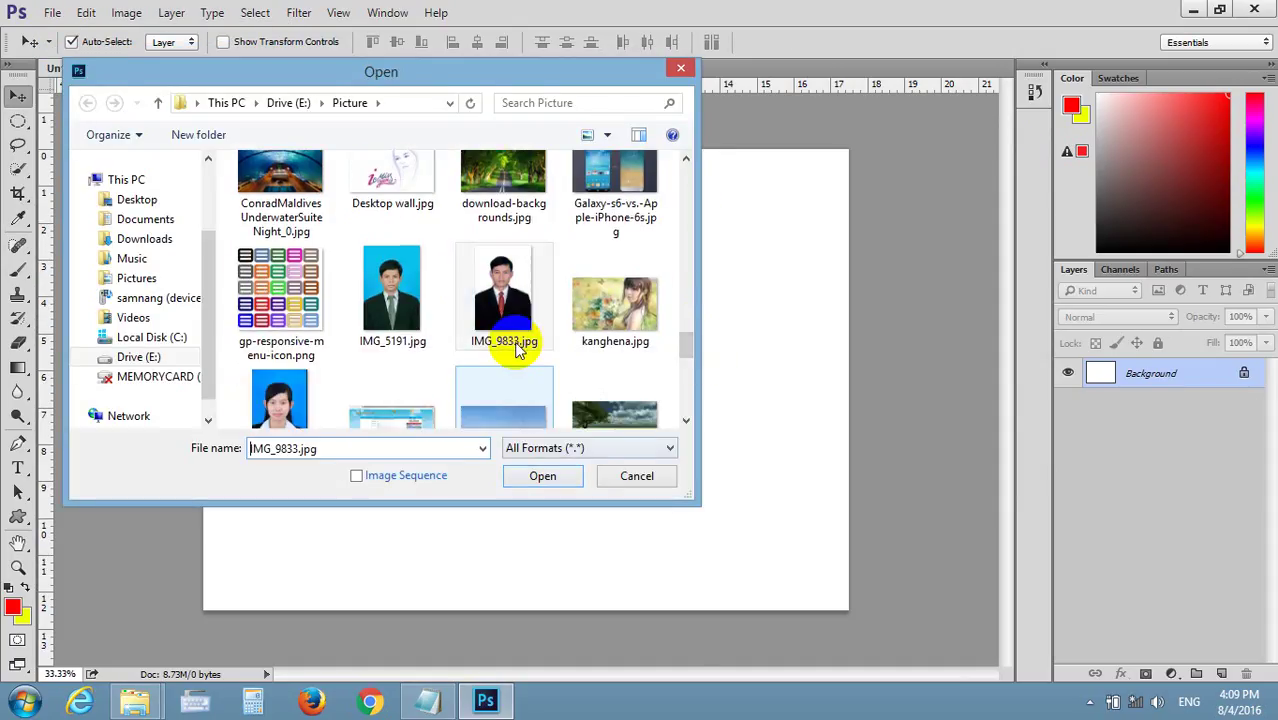
click(542, 476)
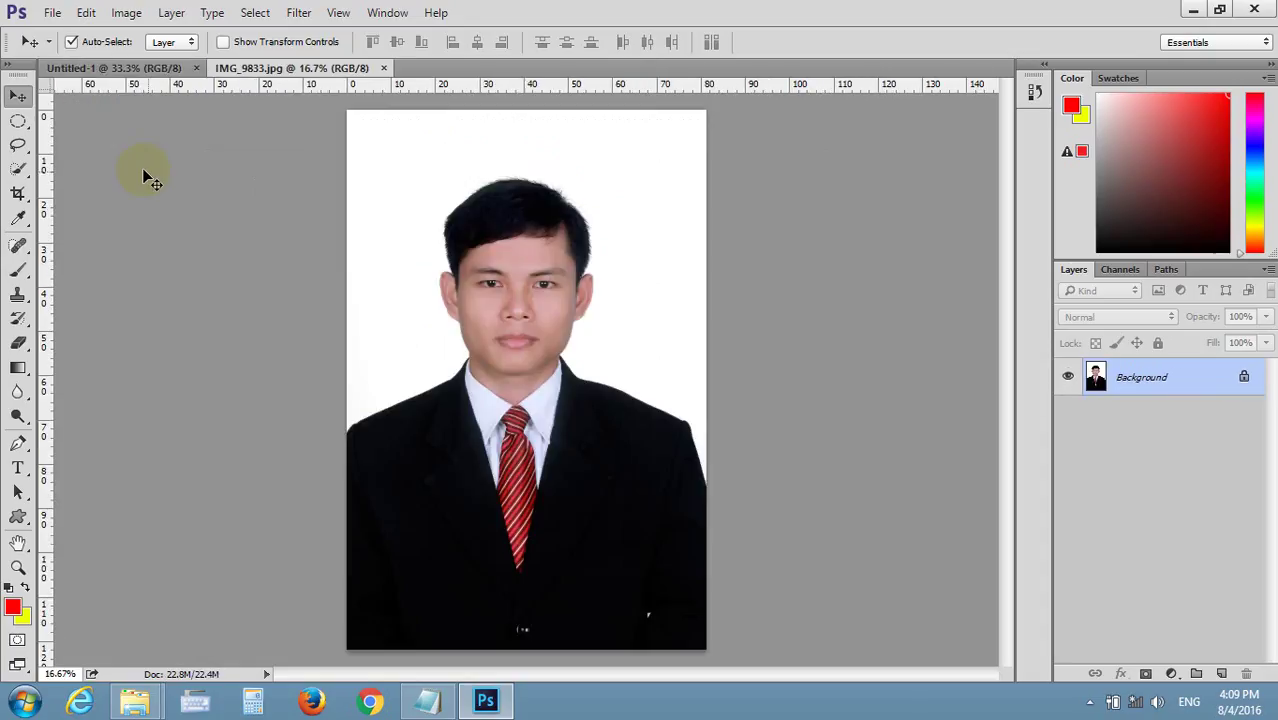
- Crop the portrait at a 2.7 : 3.5 ratio around the head and shoulders
click(17, 193)
click(180, 42)
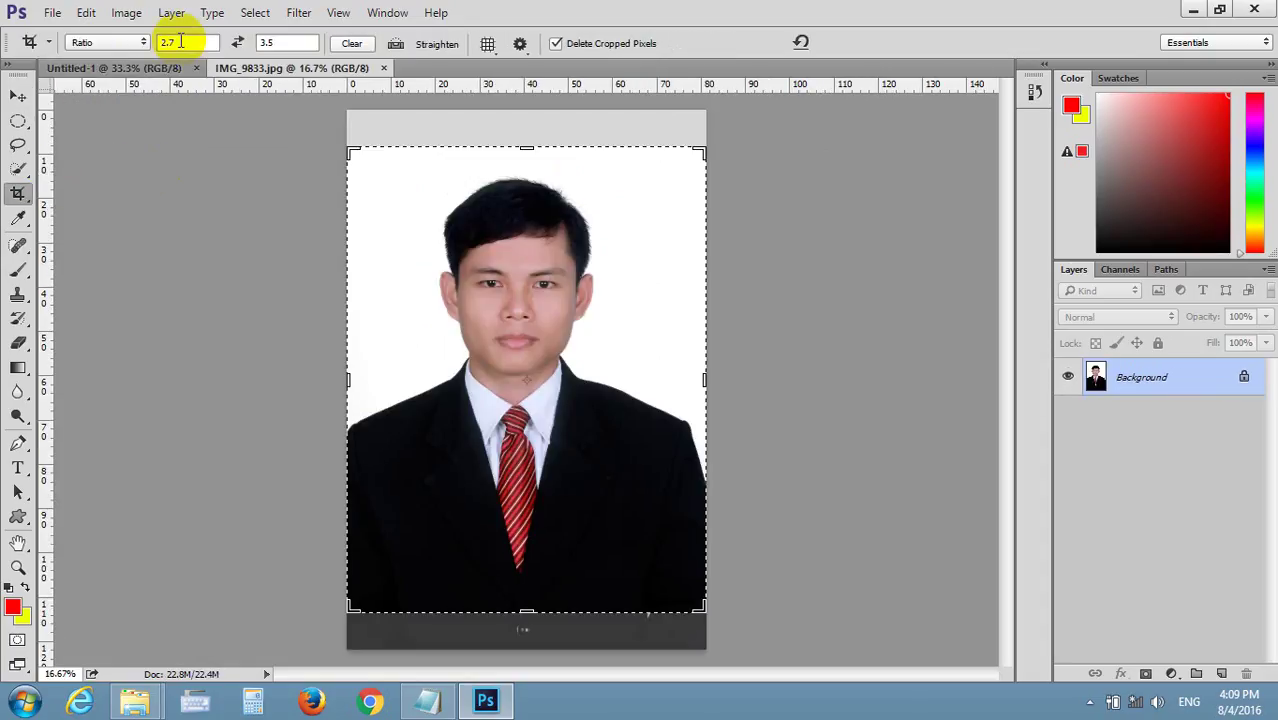
click(508, 217)
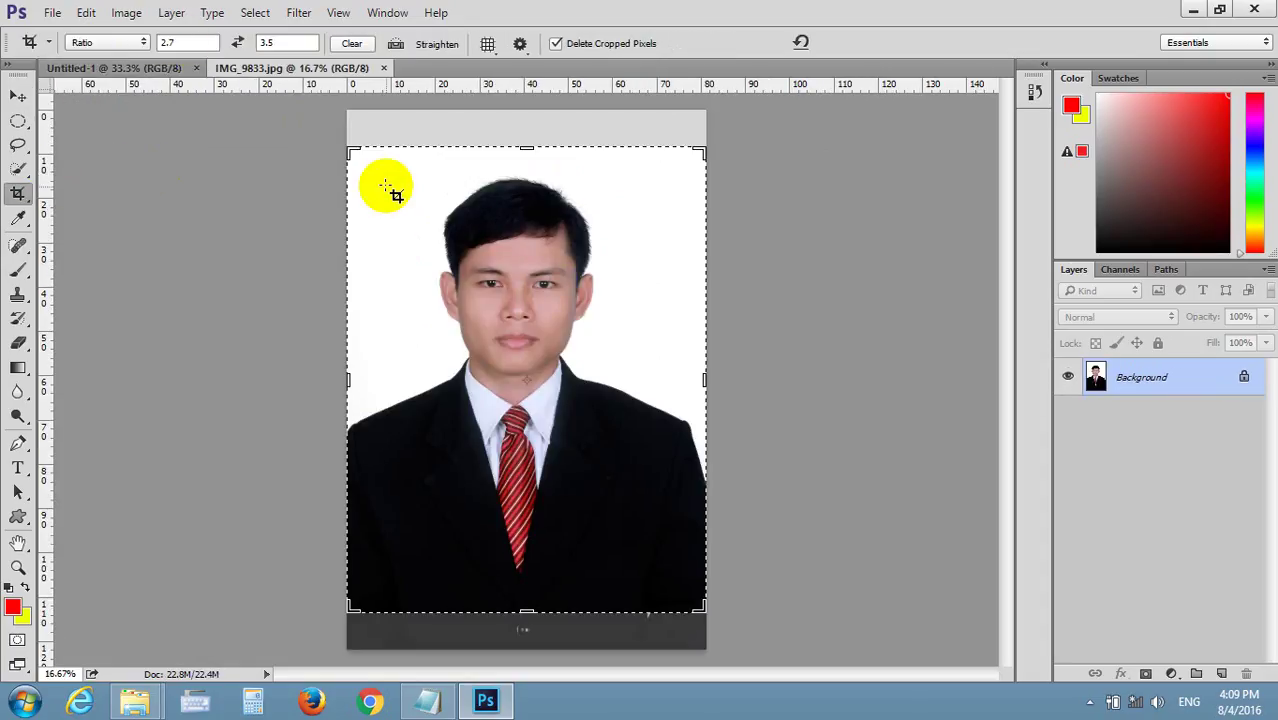
drag(362, 171, 688, 522)
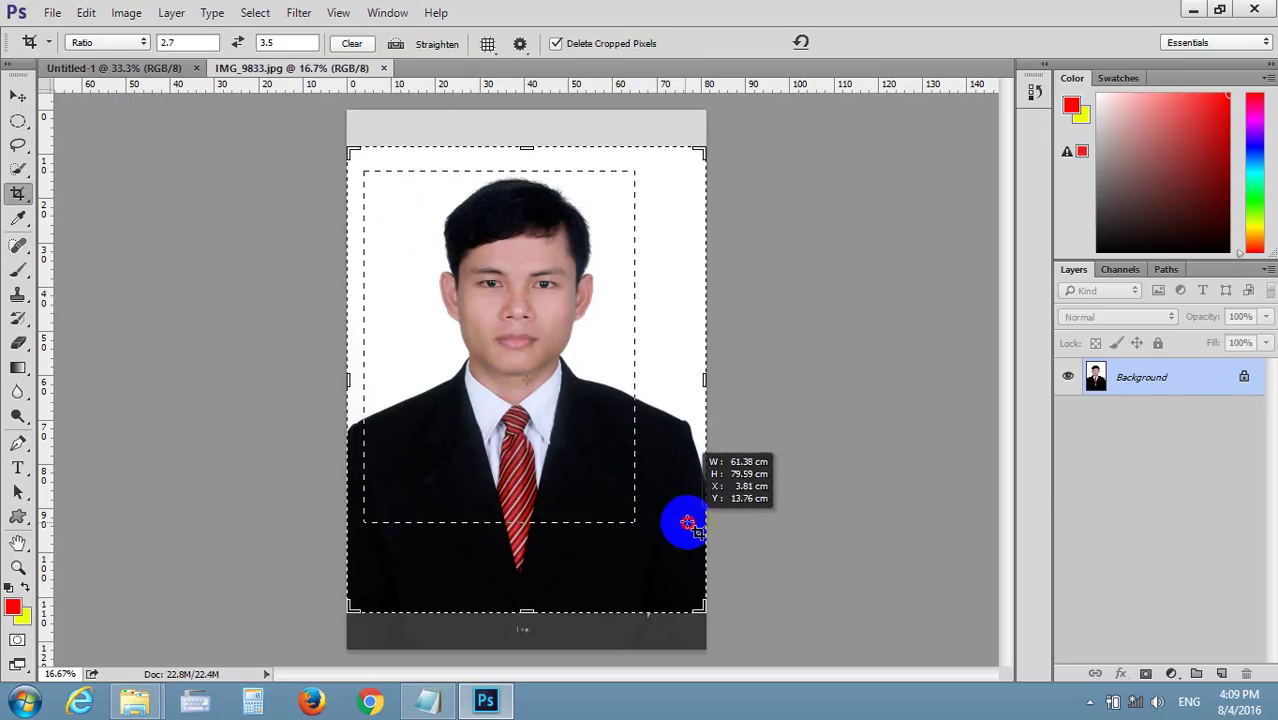
drag(688, 522, 720, 551)
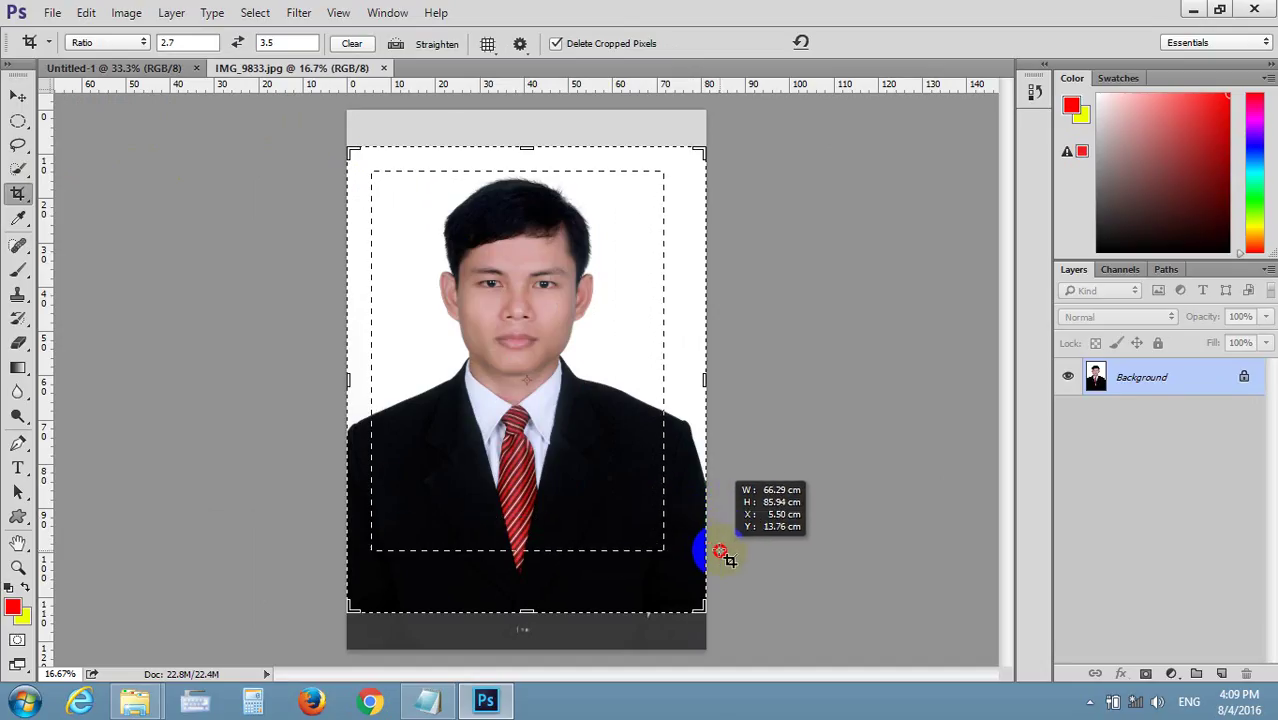
drag(720, 551, 720, 538)
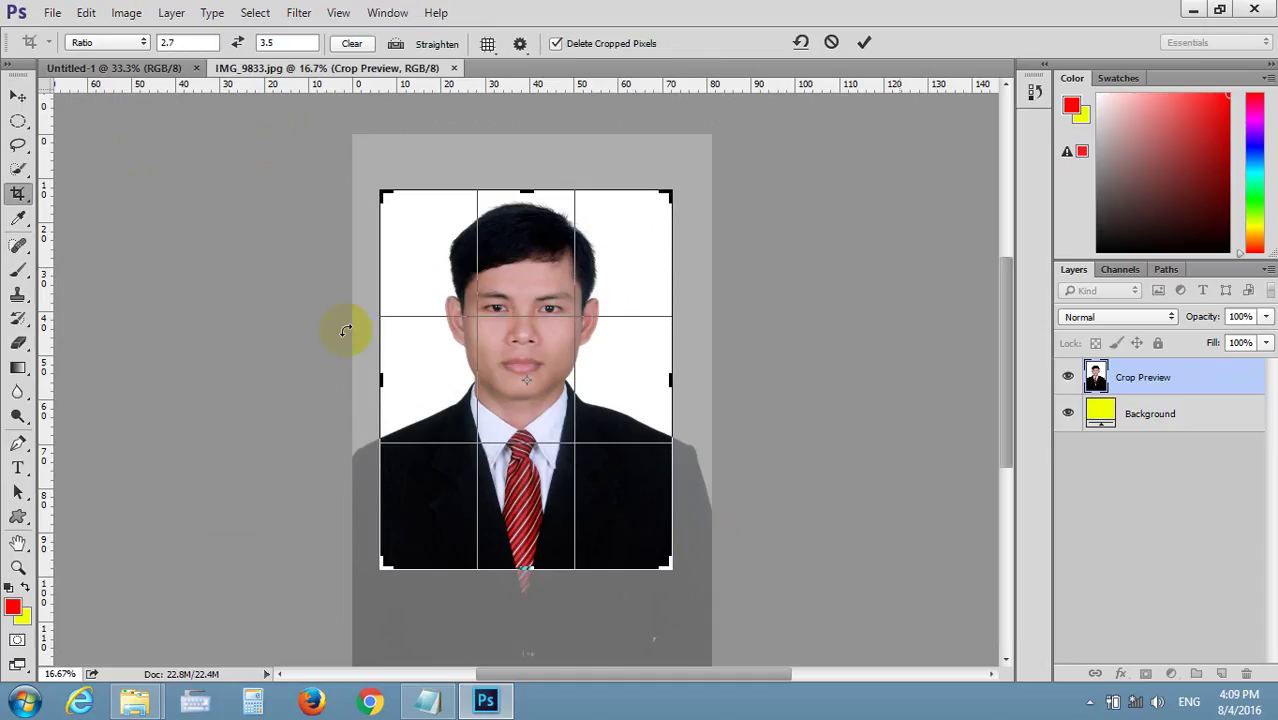
key(Return)
- Move the cropped portrait into Untitled-1, delete it, and return to IMG_9833.jpg
click(18, 95)
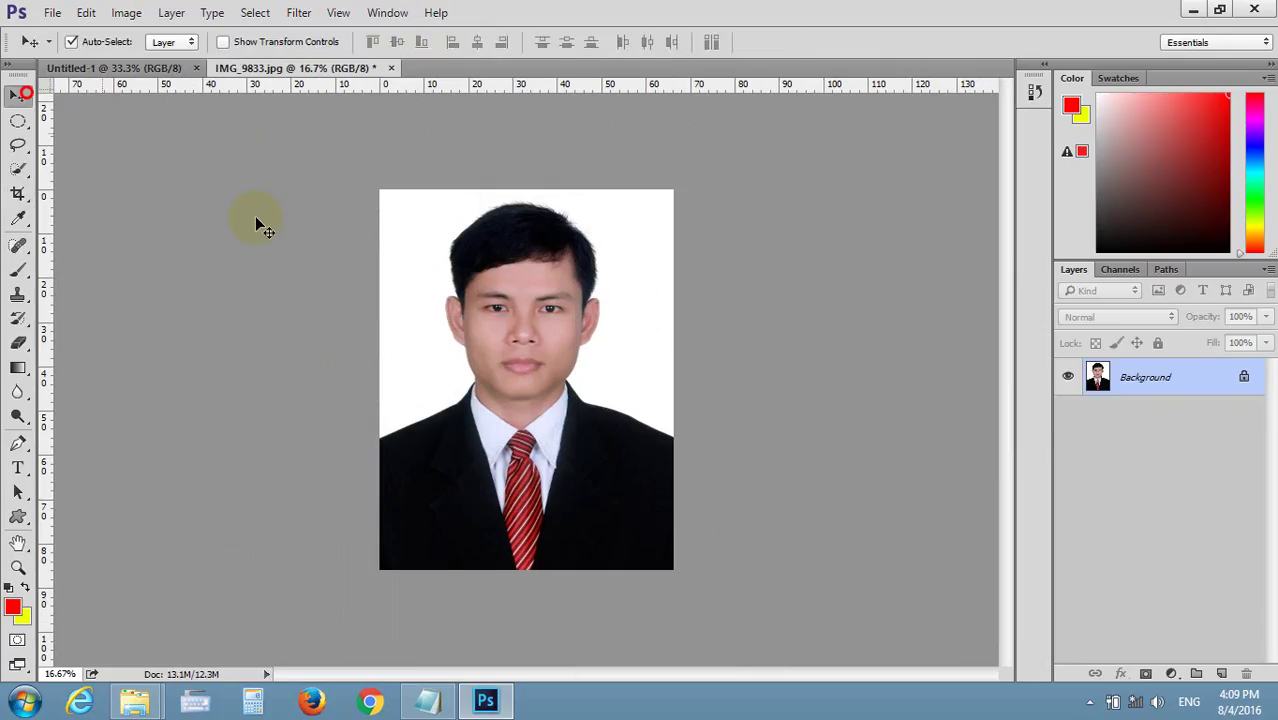
click(502, 370)
mouse_move(502, 370)
mouse_down()
mouse_move(310, 245)
mouse_move(525, 426)
mouse_move(603, 565)
mouse_move(479, 422)
mouse_move(441, 446)
mouse_up()
key(Delete)
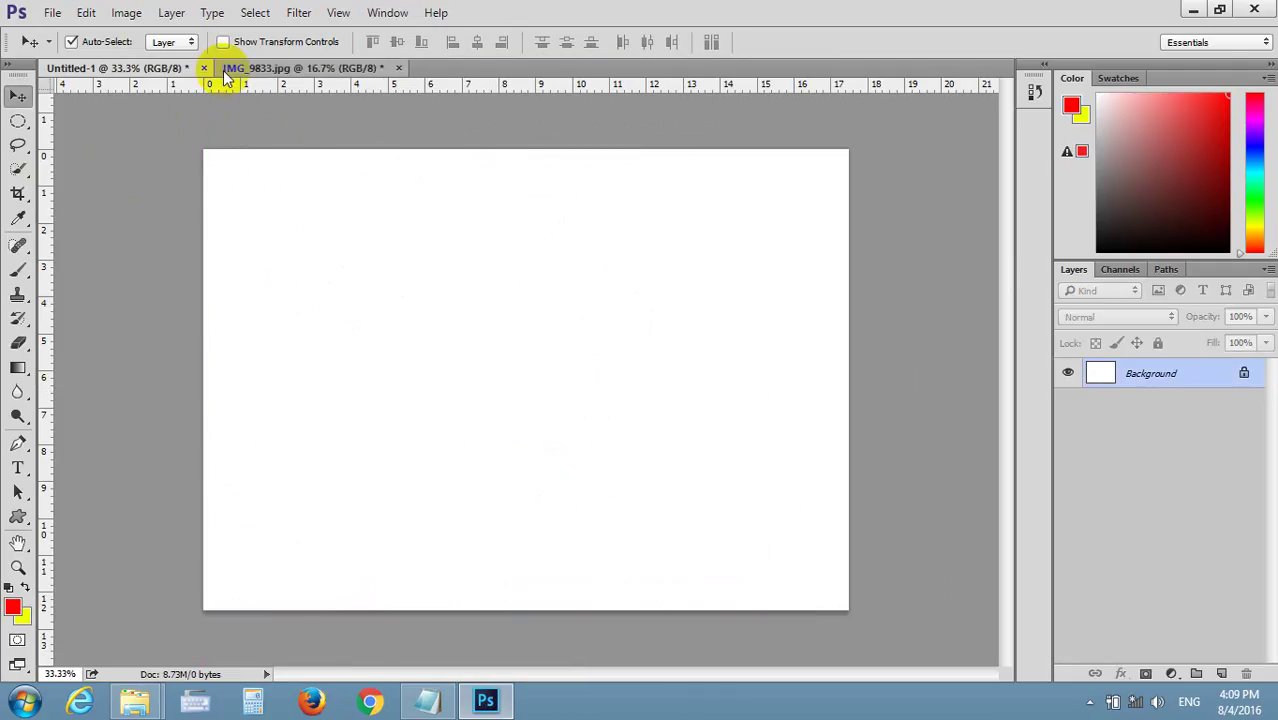
click(240, 68)
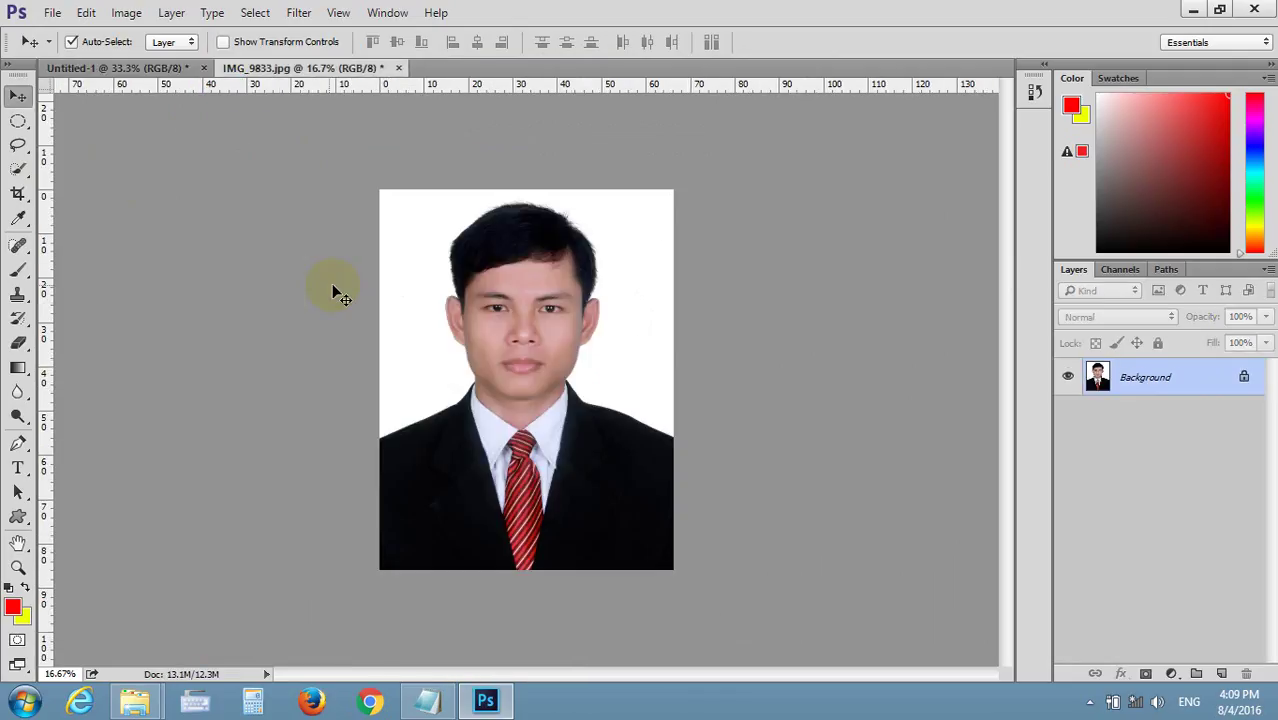
- Set the Rectangular Marquee to Fixed Size, 2.7 cm wide by 3.5 cm high
click(20, 193)
click(17, 120)
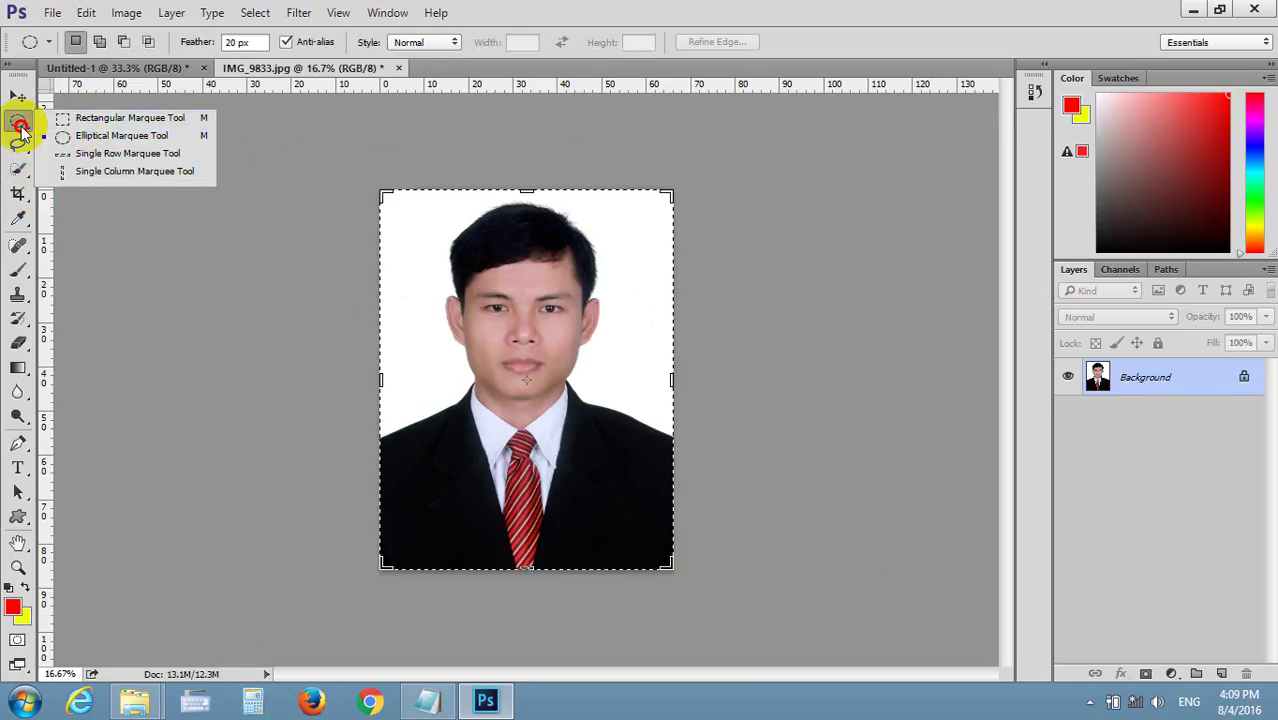
click(71, 118)
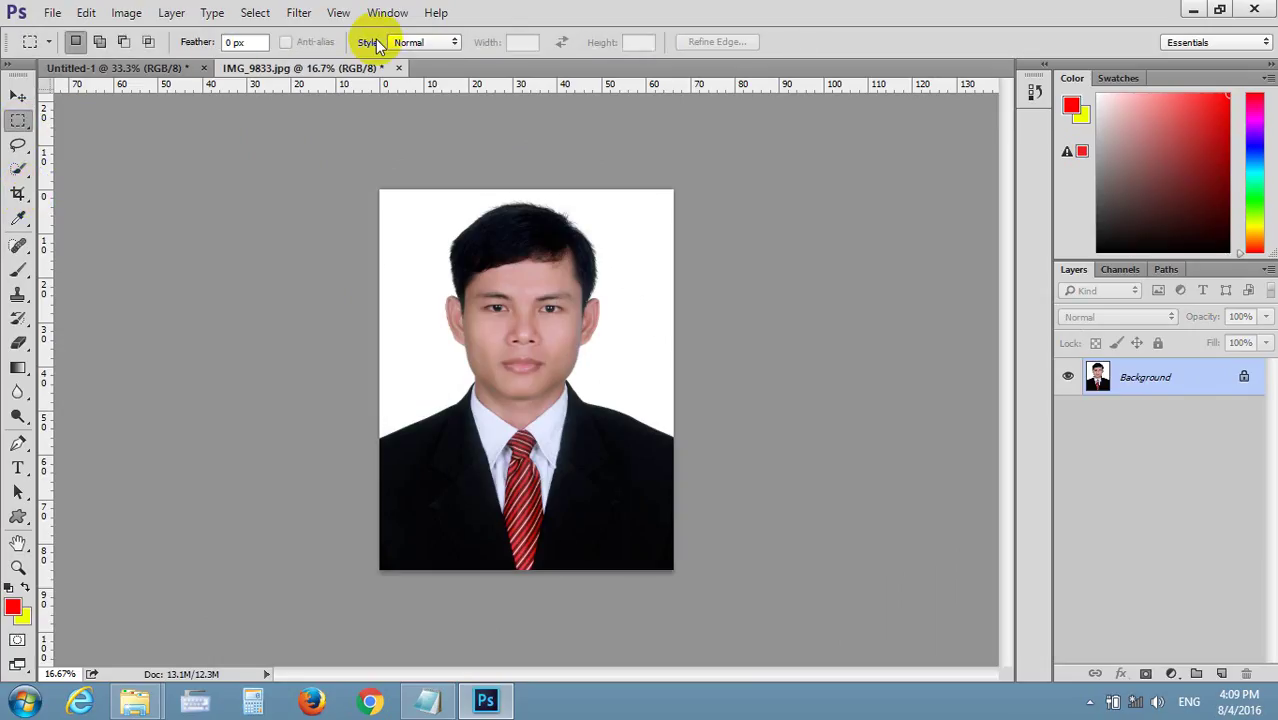
click(421, 43)
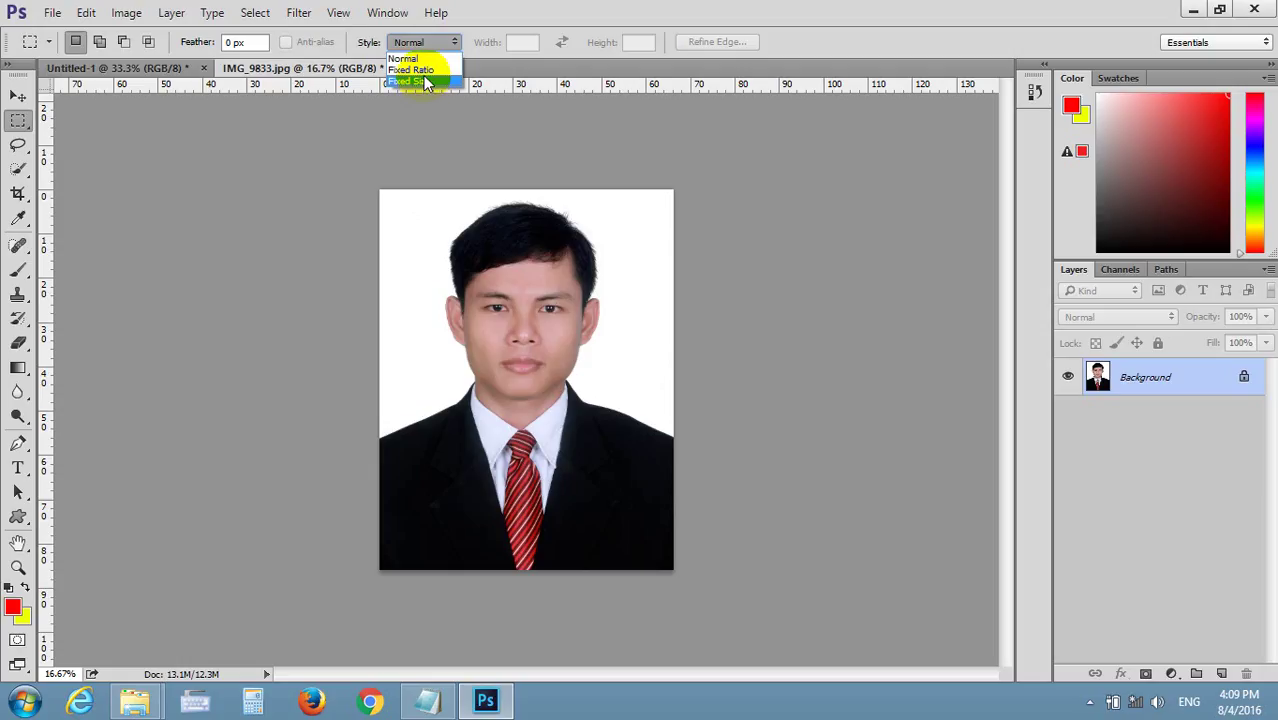
click(413, 90)
click(526, 43)
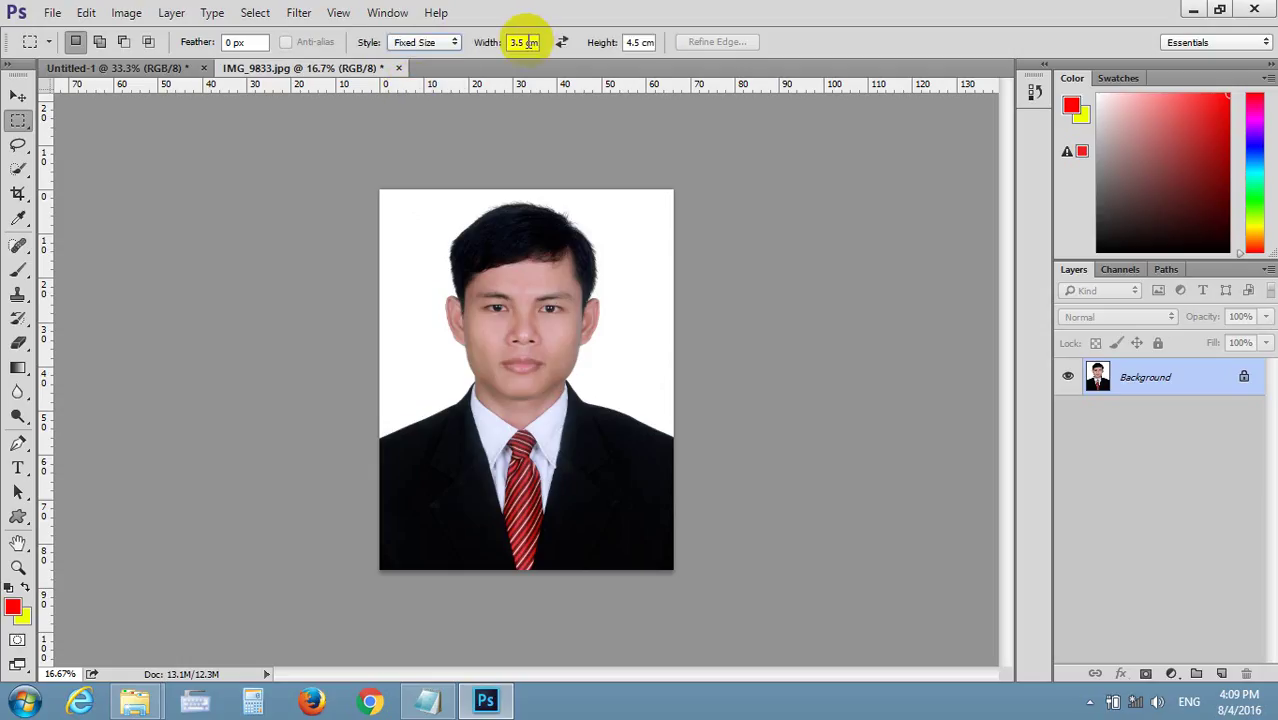
drag(512, 42, 541, 35)
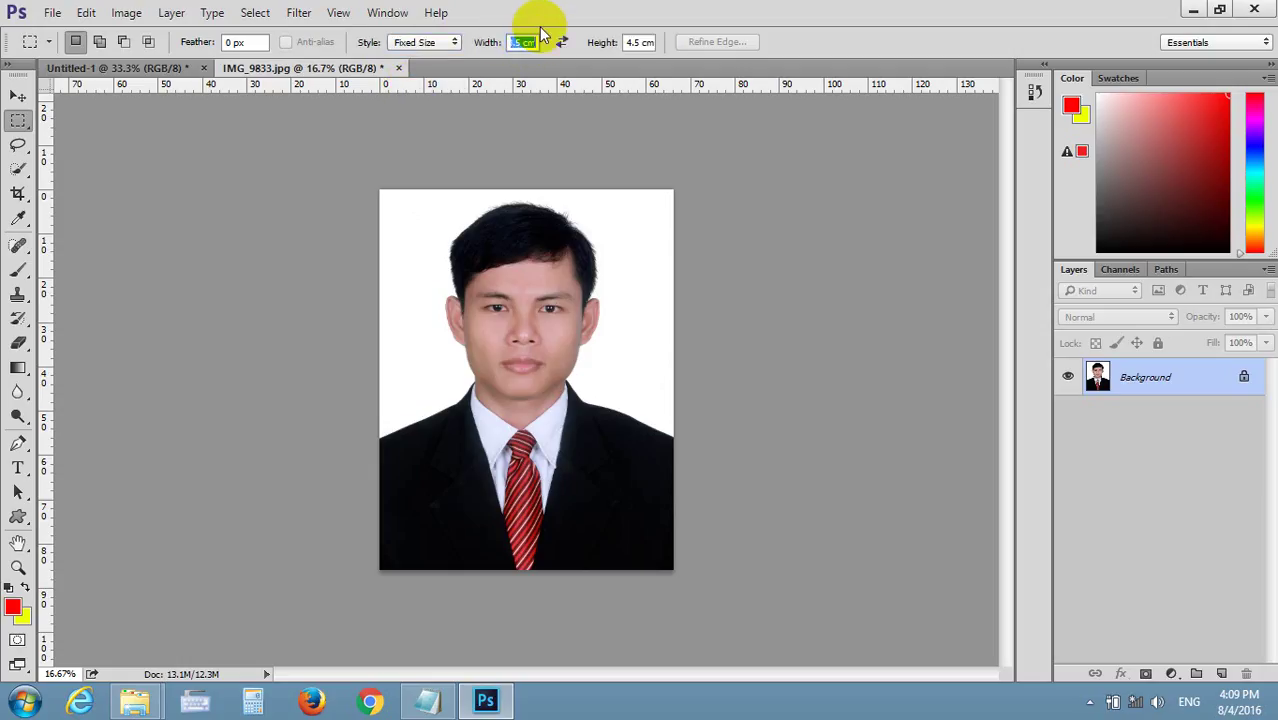
text(2.)
text(7)
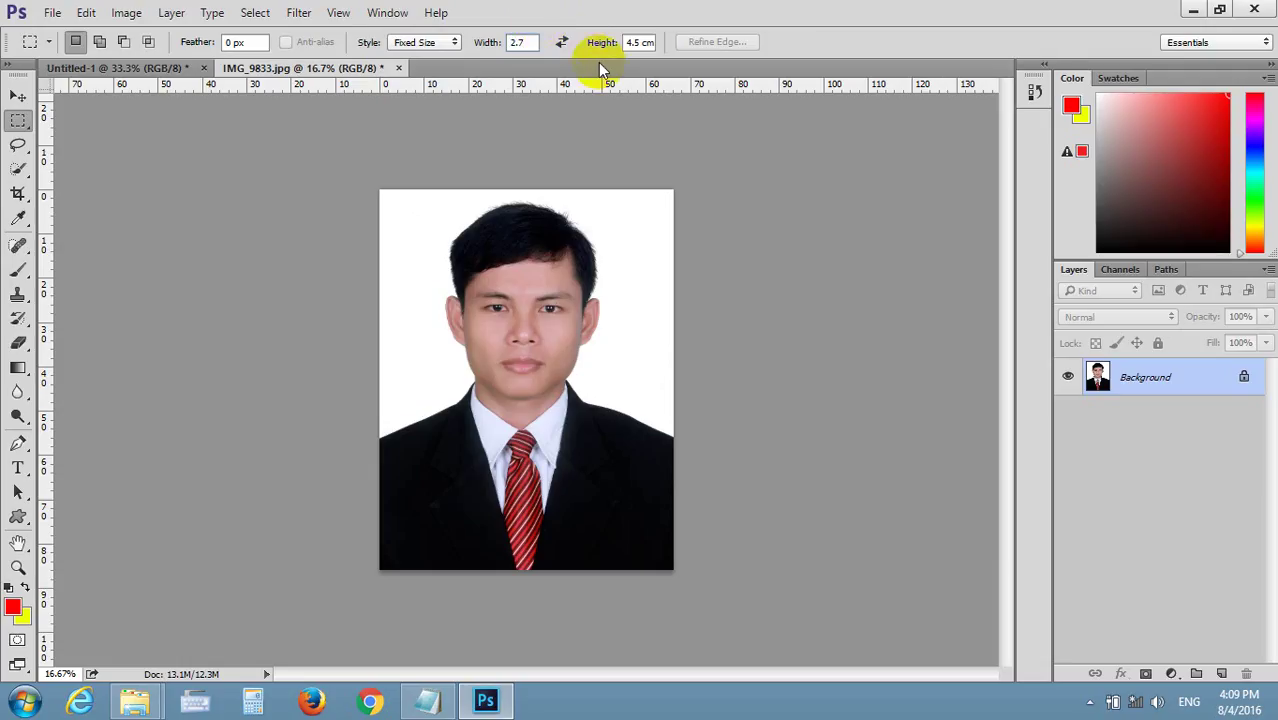
text(cm)
click(640, 42)
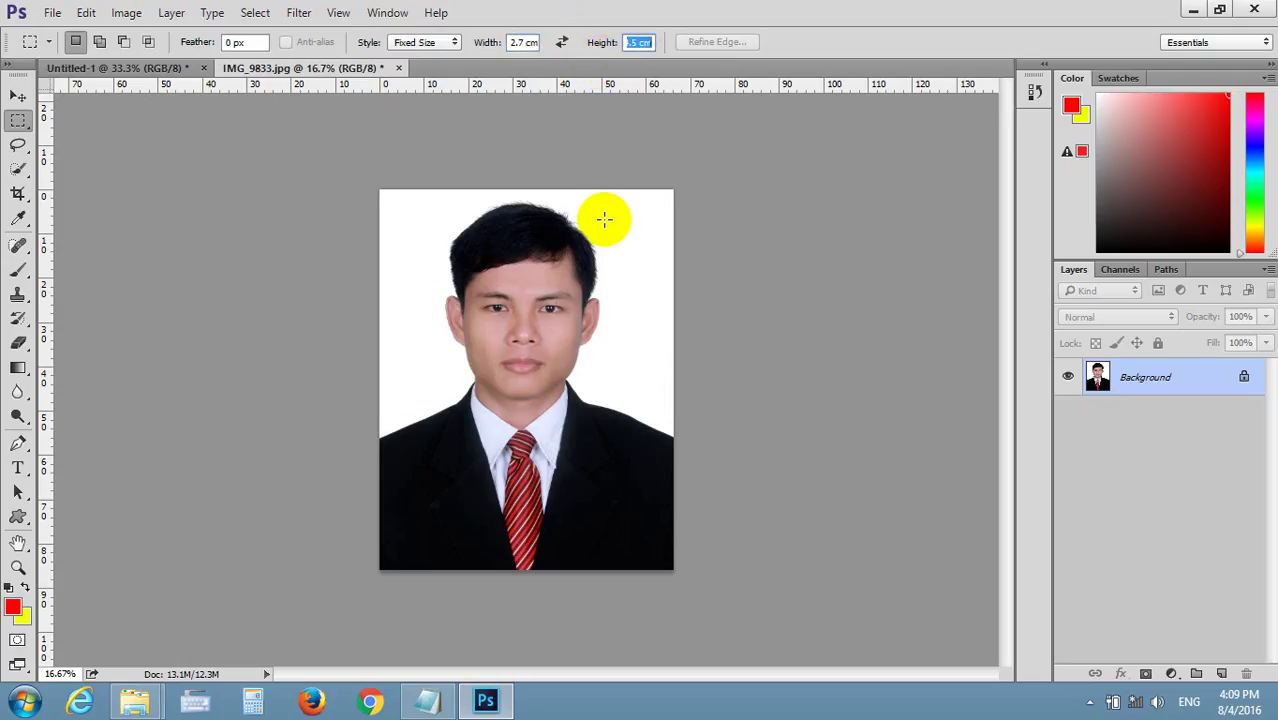
key(BackSpace)
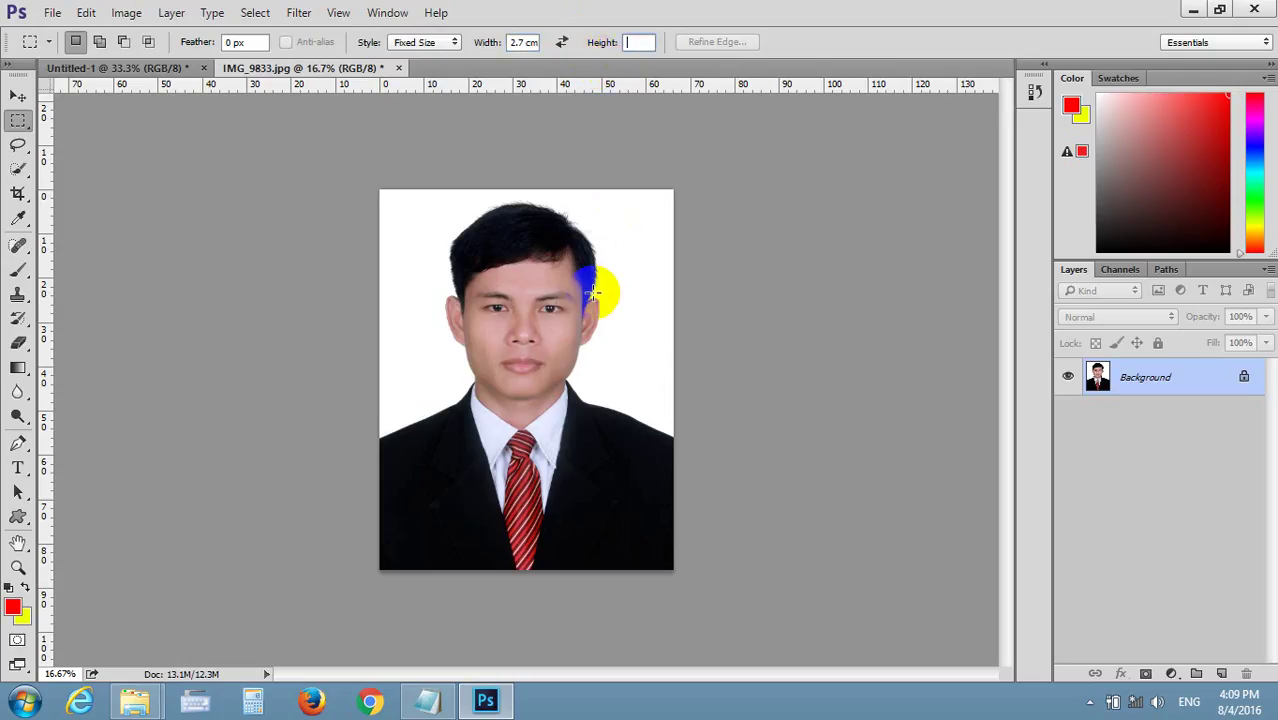
text(3.5)
text(cm)
key(Return)
- Test a passport-size selection on the photo, moving it toward the face
drag(413, 205, 522, 340)
click(434, 229)
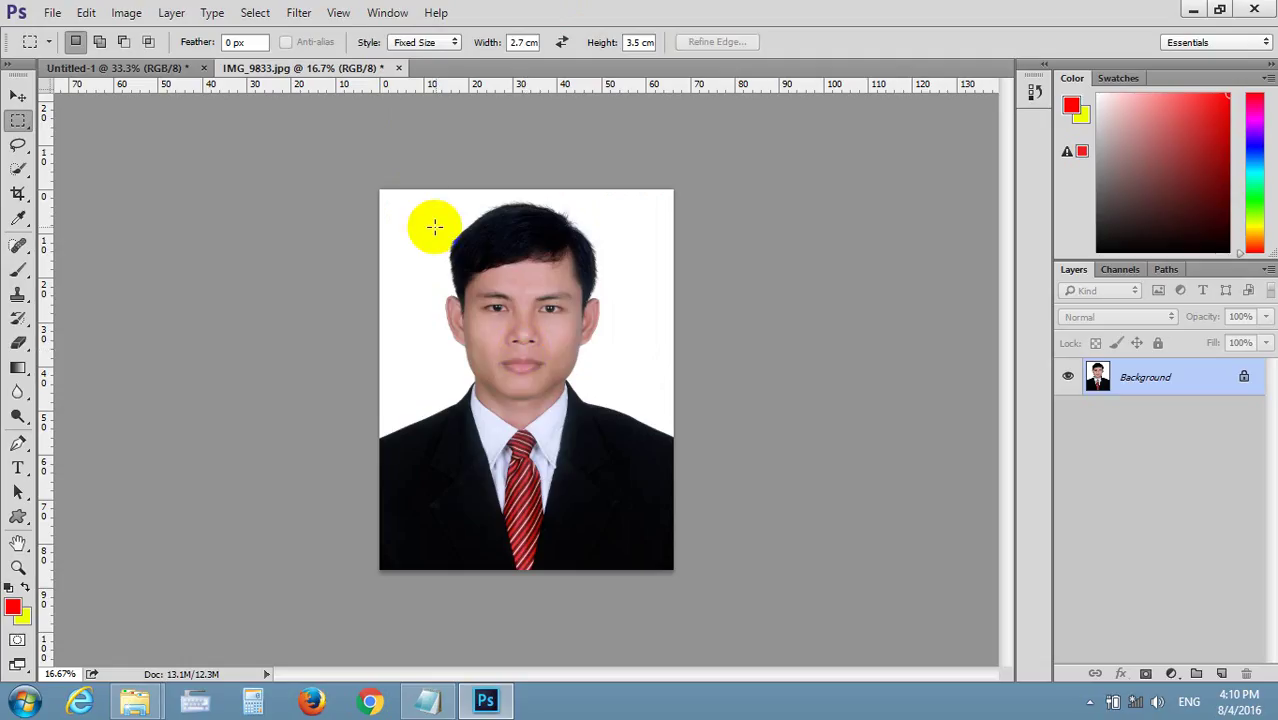
drag(440, 237, 471, 294)
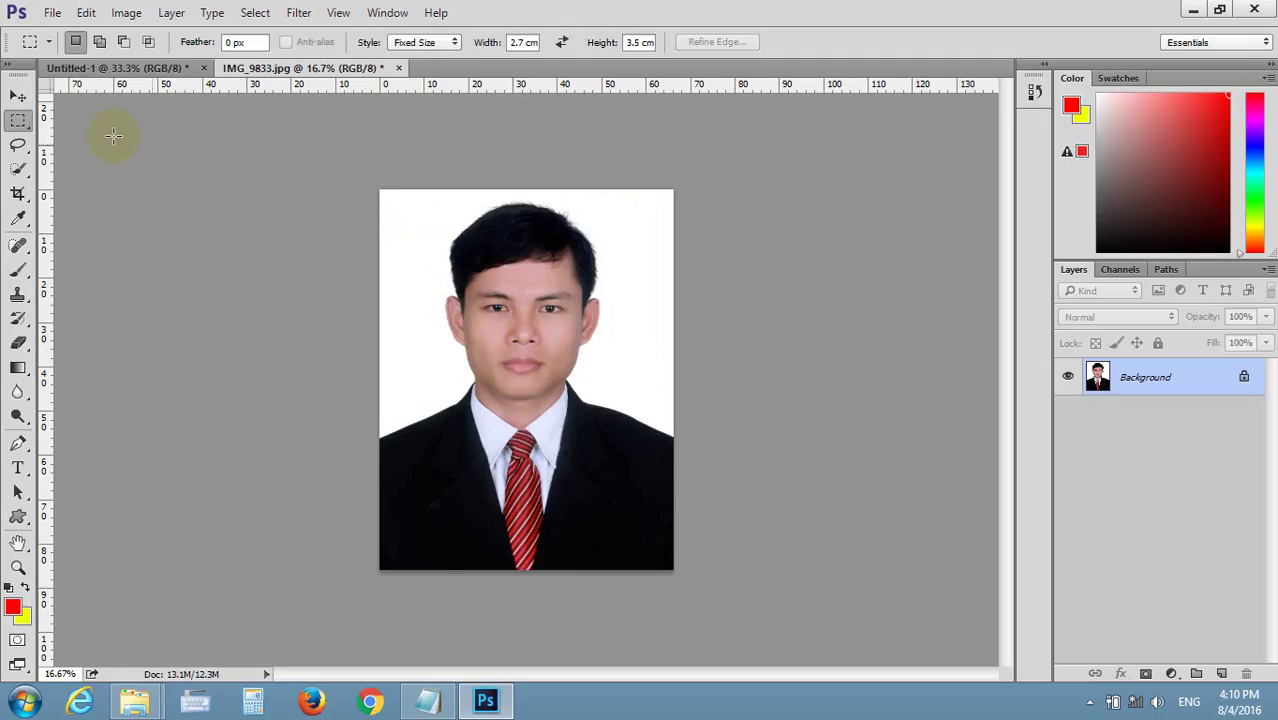
click(17, 95)
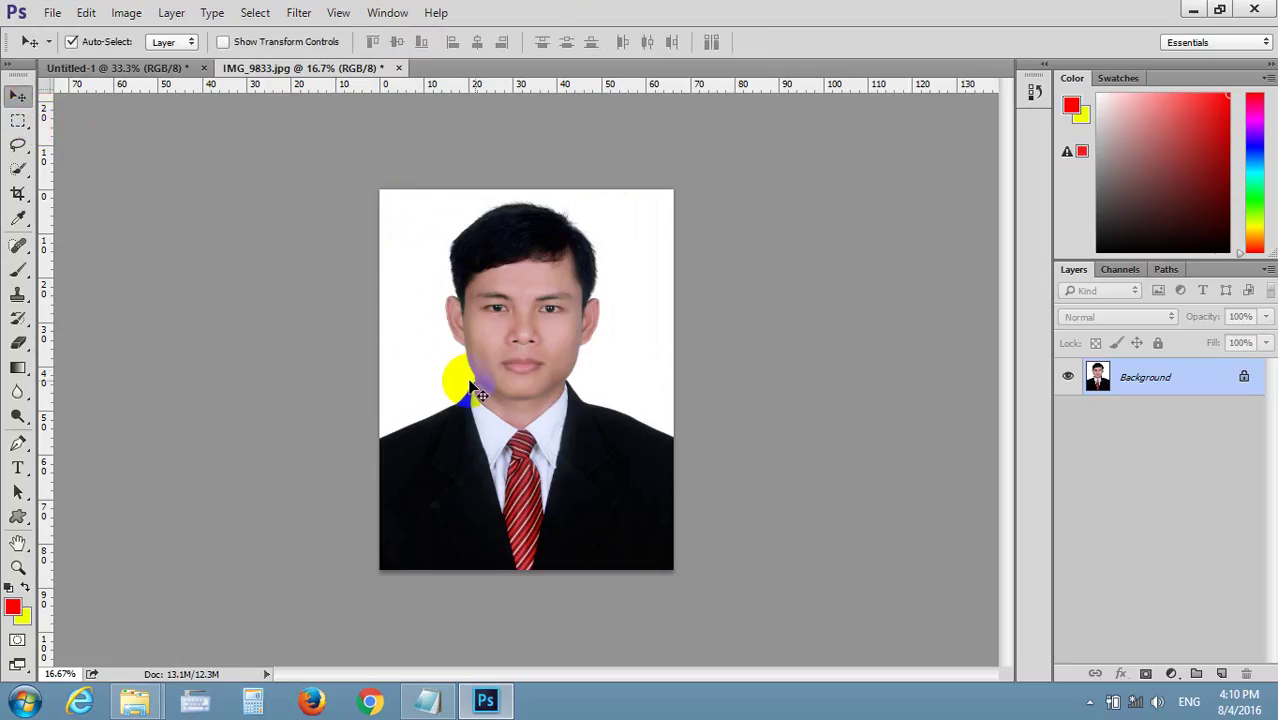
- Check the portrait's Image Size settings and cancel without changes
click(87, 13)
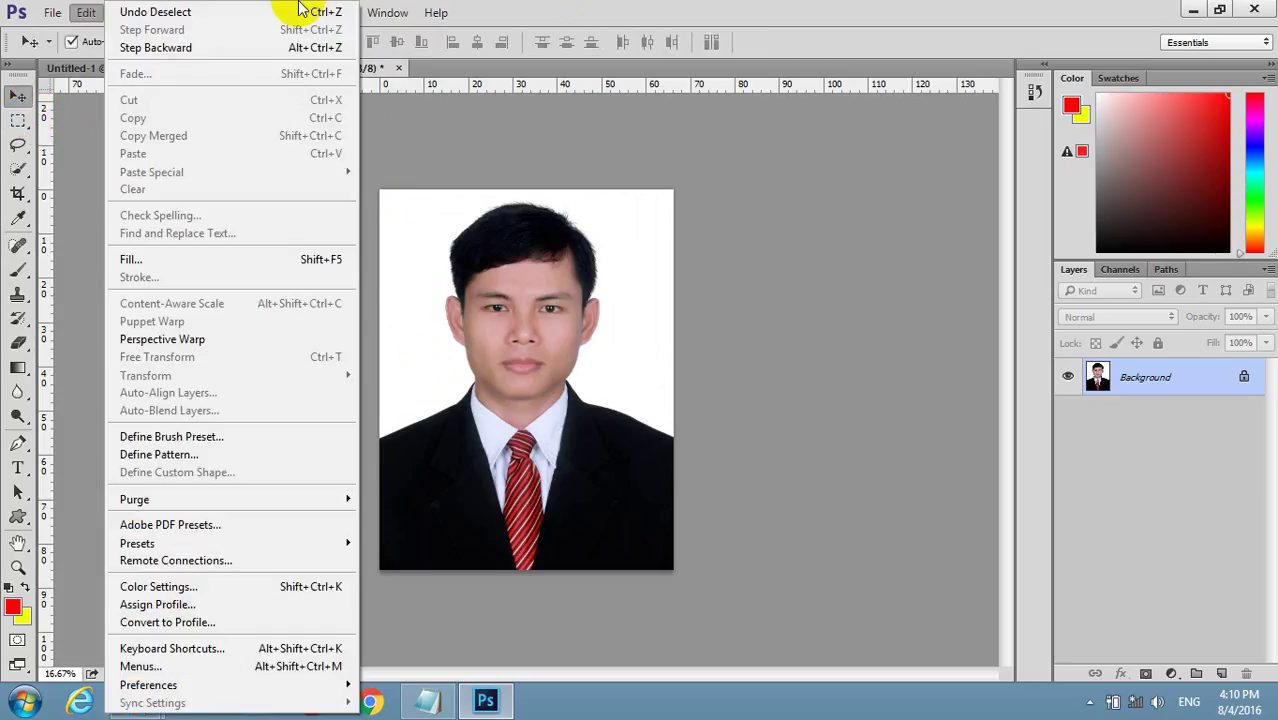
double_click(513, 6)
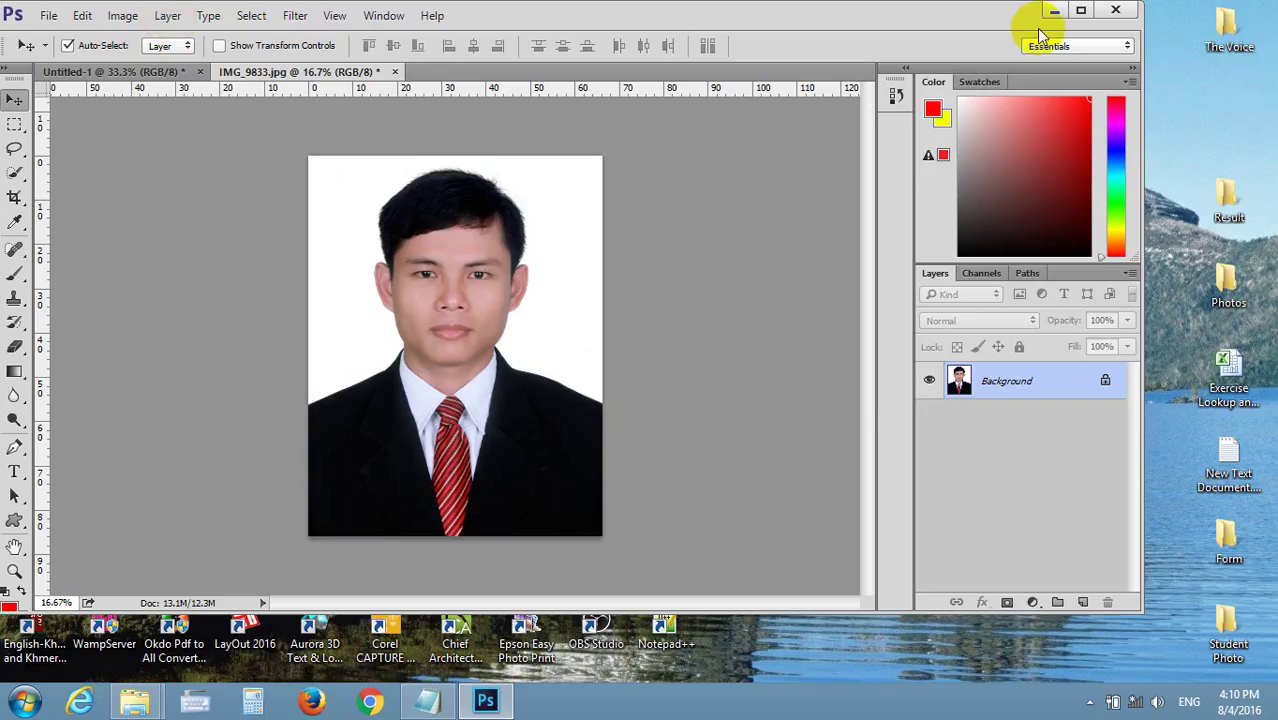
click(1080, 10)
click(126, 12)
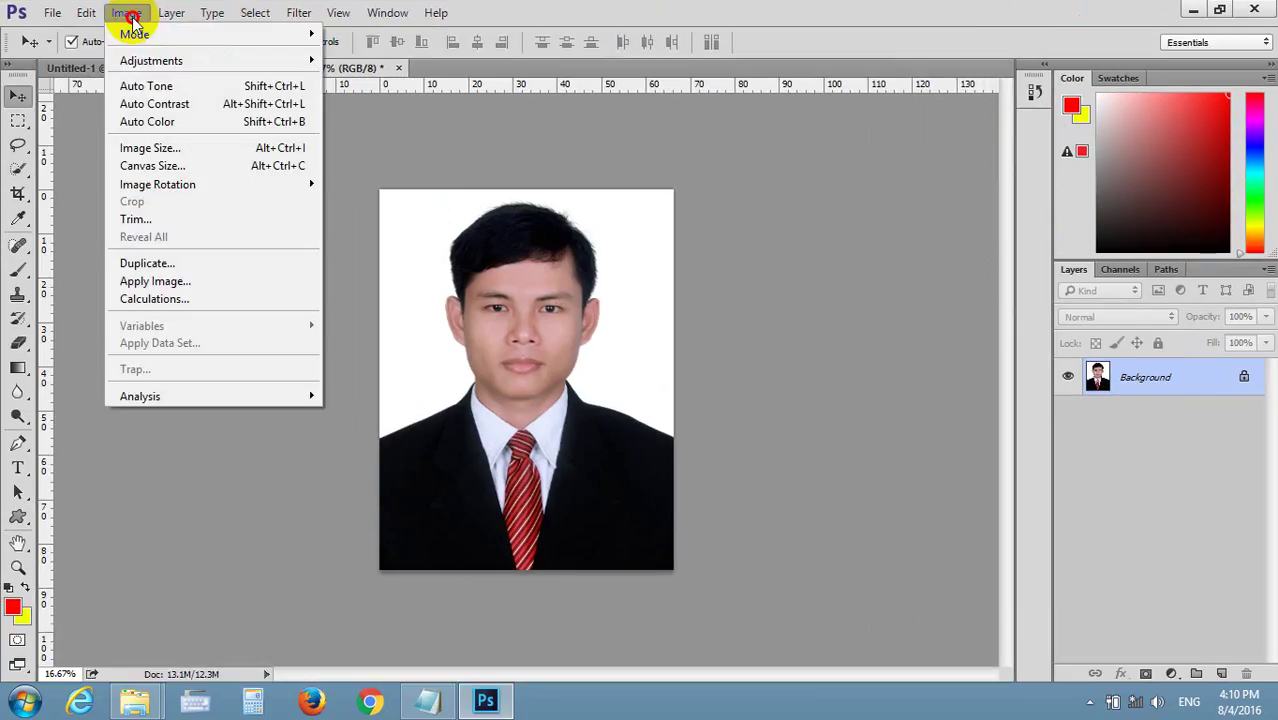
click(172, 150)
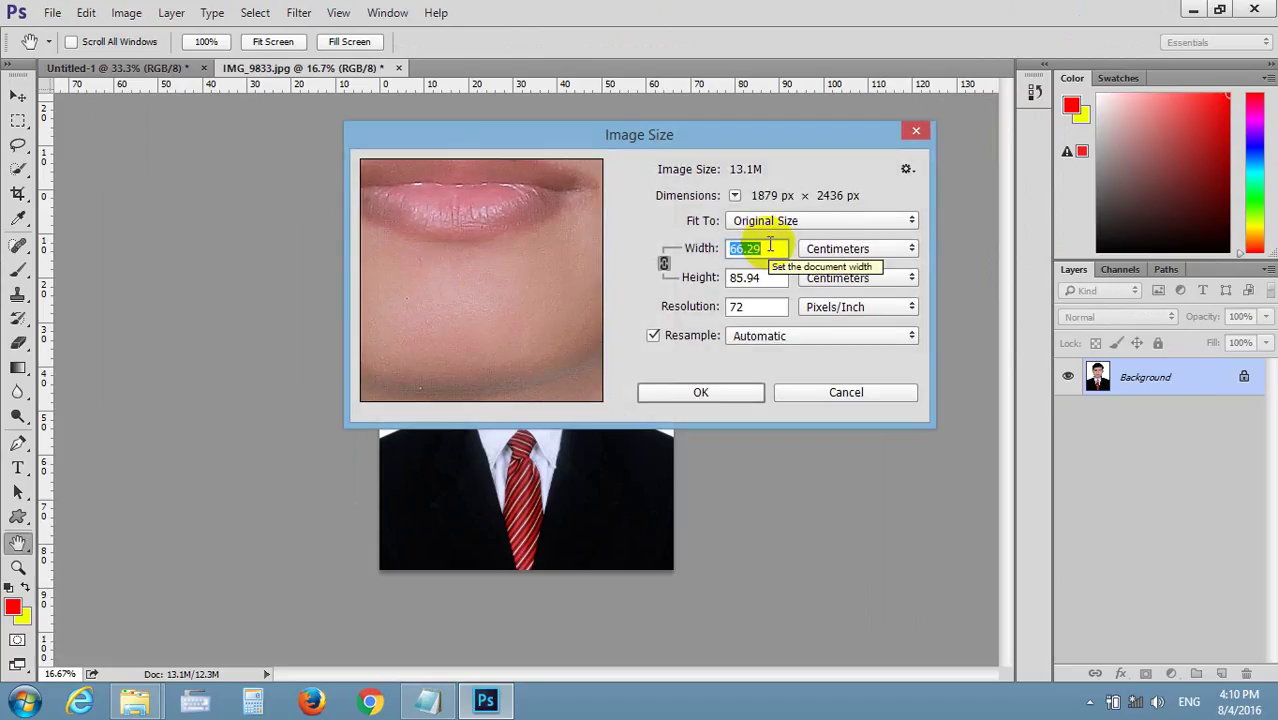
click(838, 257)
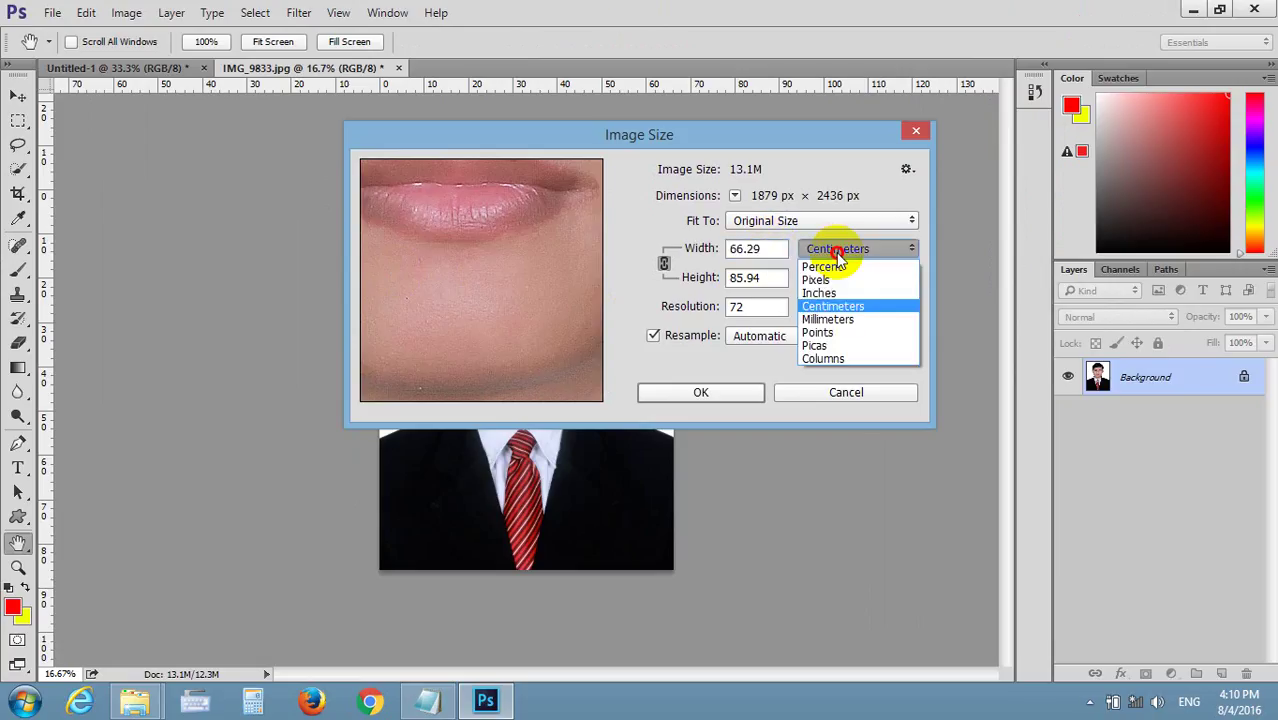
click(765, 277)
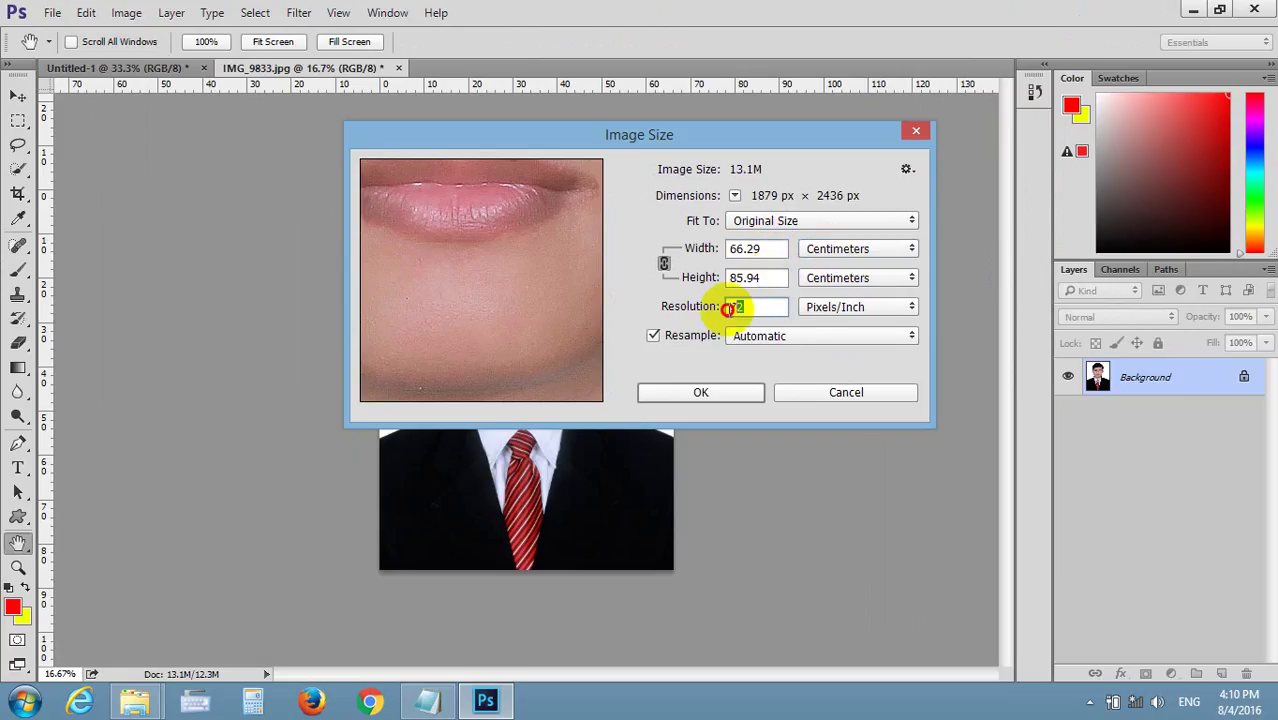
double_click(746, 310)
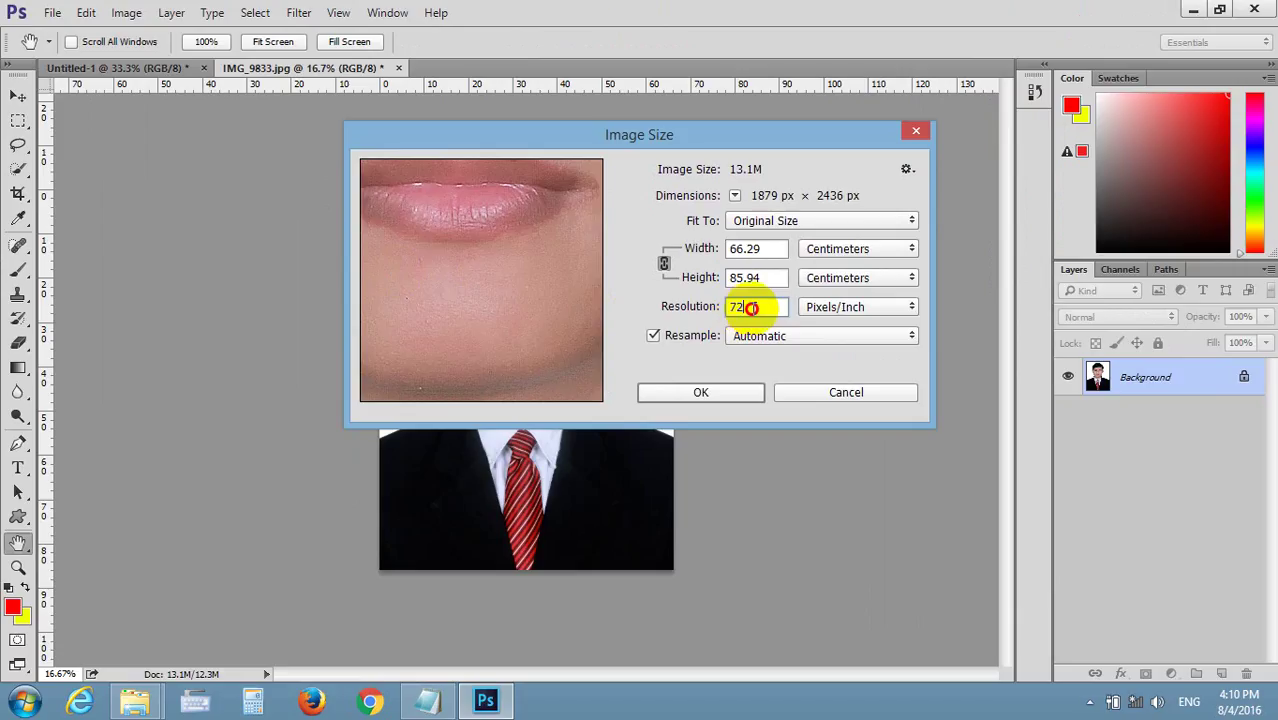
click(914, 134)
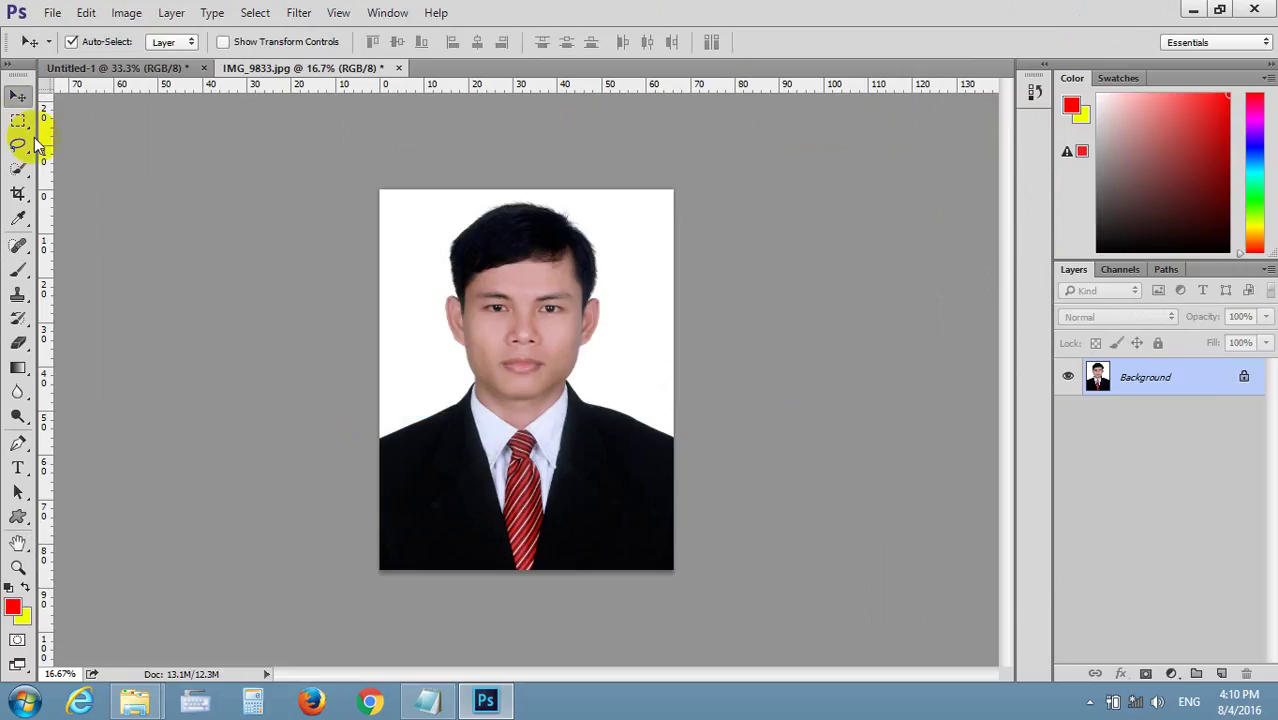
- Close the blank Untitled-1 document without saving
click(118, 68)
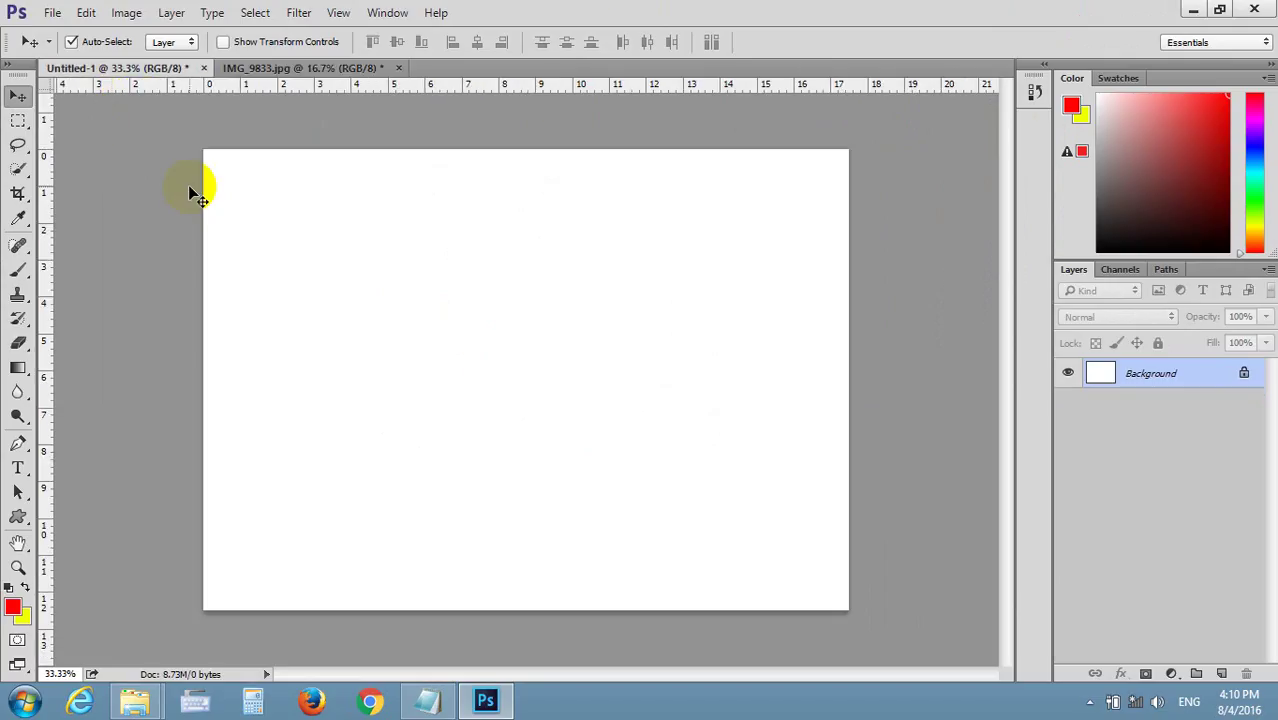
click(203, 68)
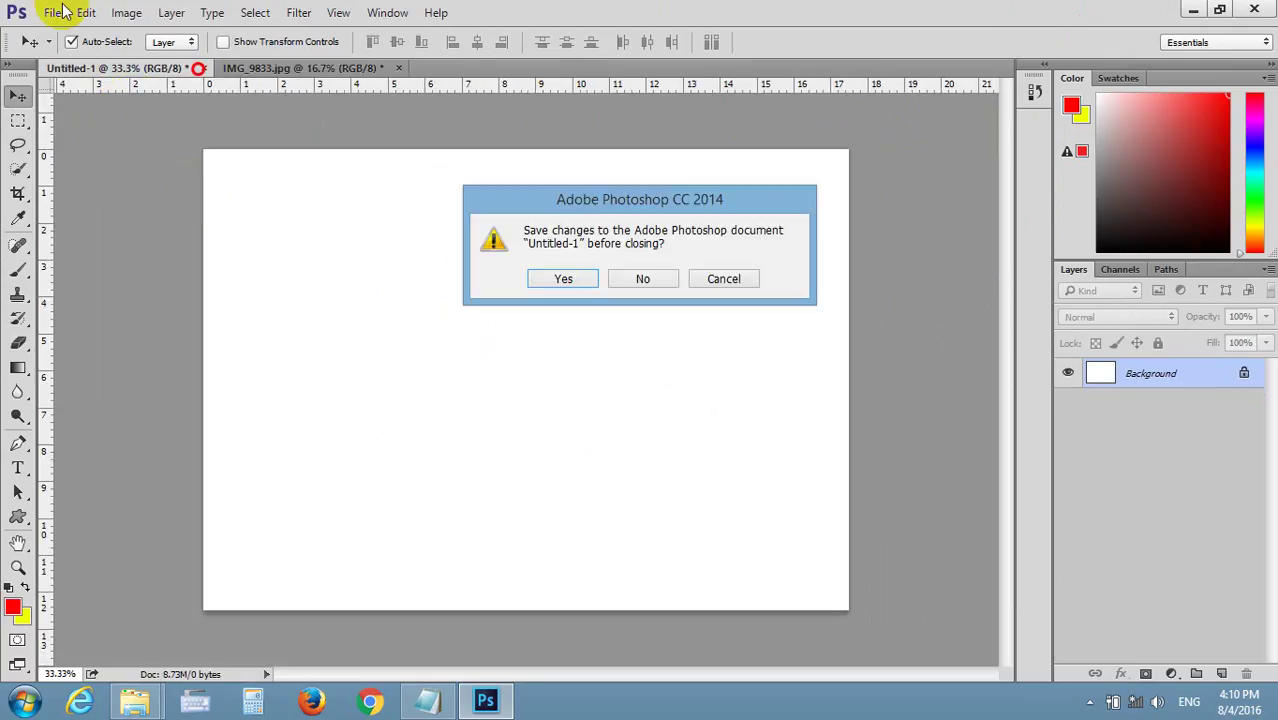
click(629, 289)
- Create a new 17.5 × 12.5 cm document at 72 pixels/inch, then return to the portrait
click(52, 12)
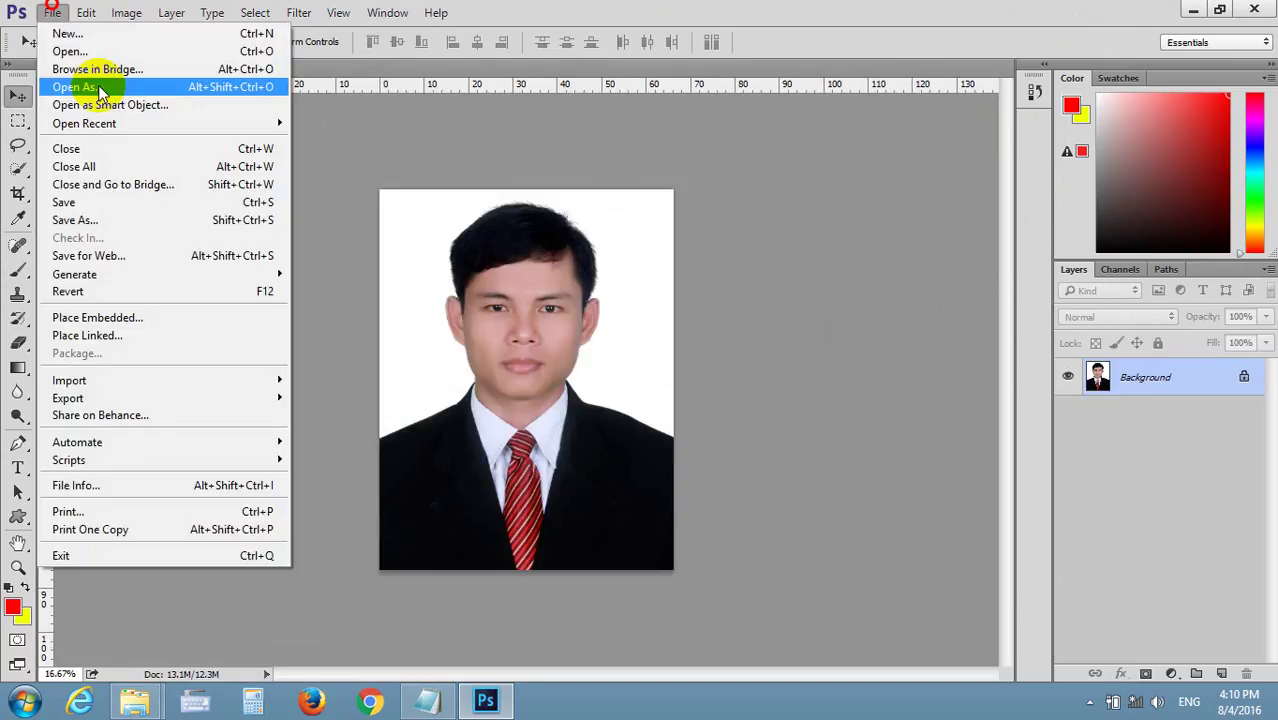
click(100, 33)
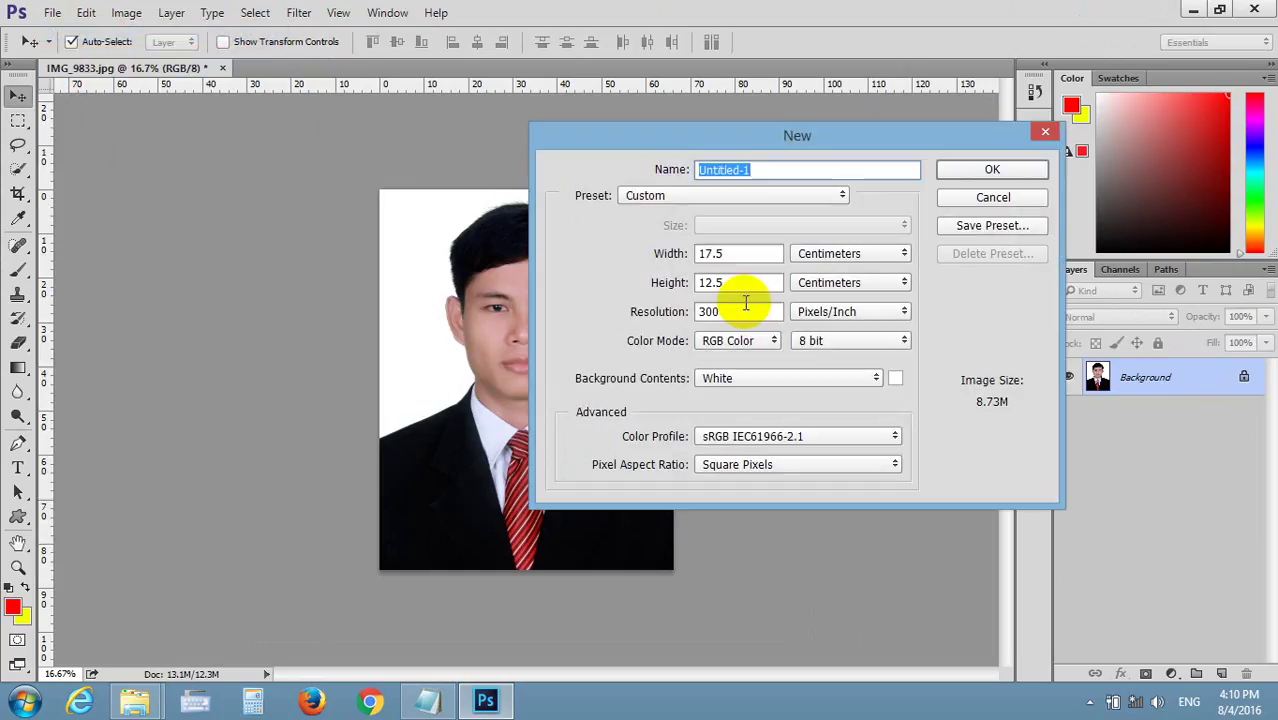
double_click(700, 312)
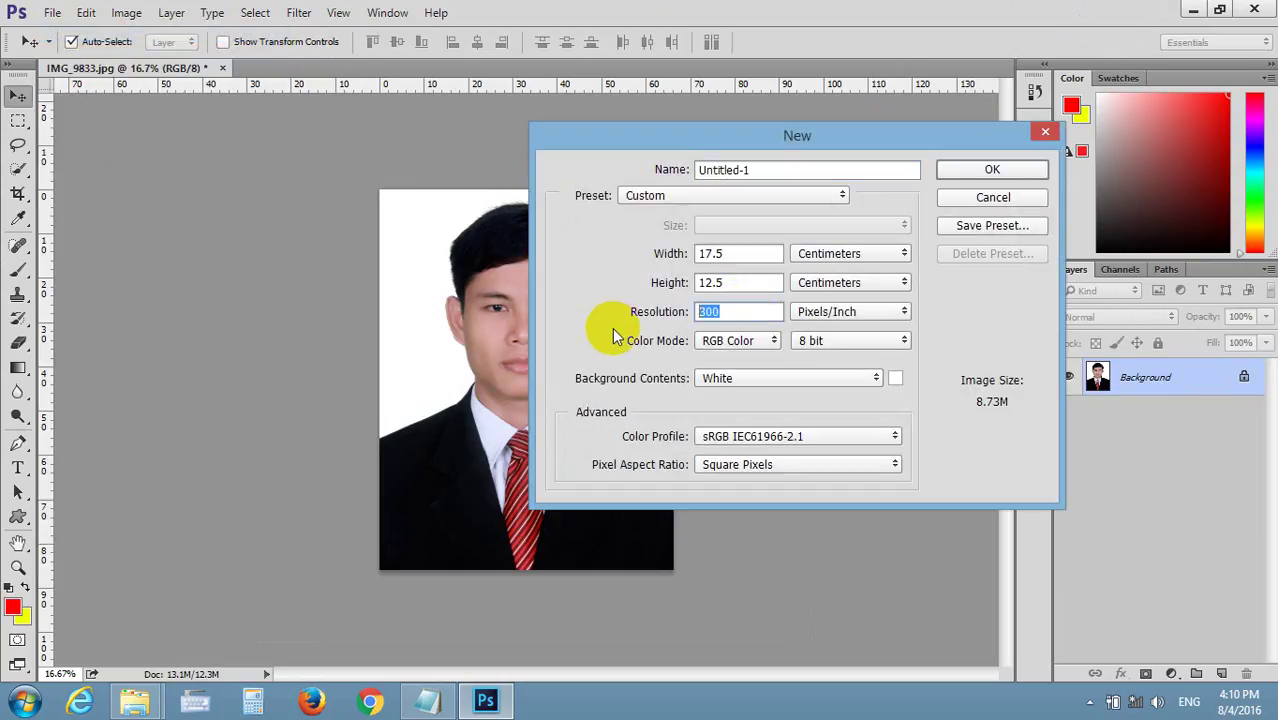
text(72)
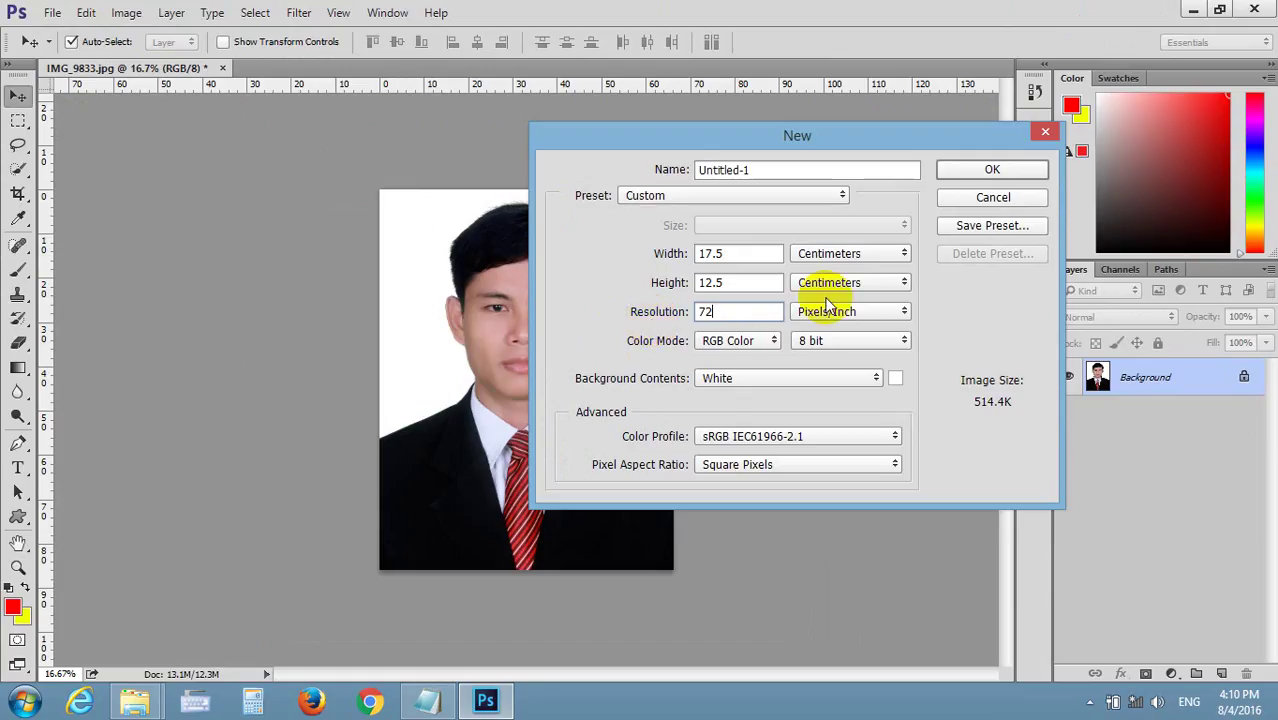
click(972, 176)
click(135, 68)
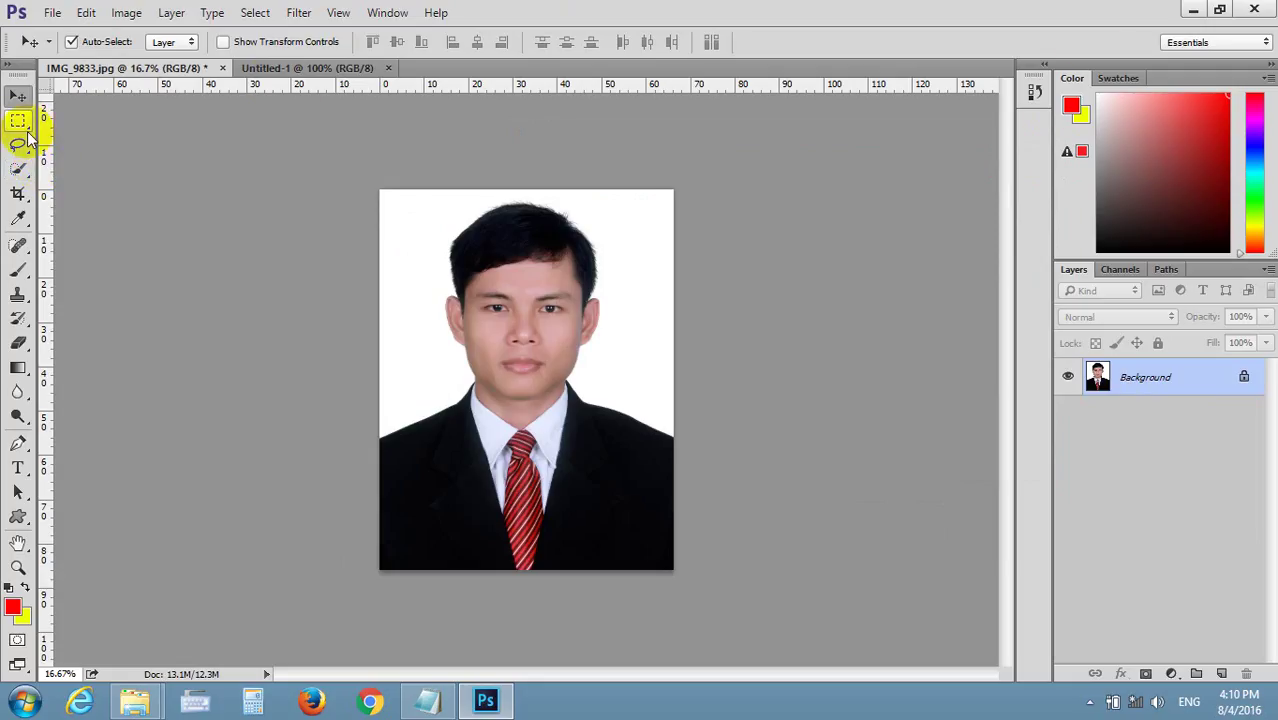
- Try the Crop tool, then drag the portrait into Untitled-1 and undo the placement
click(18, 193)
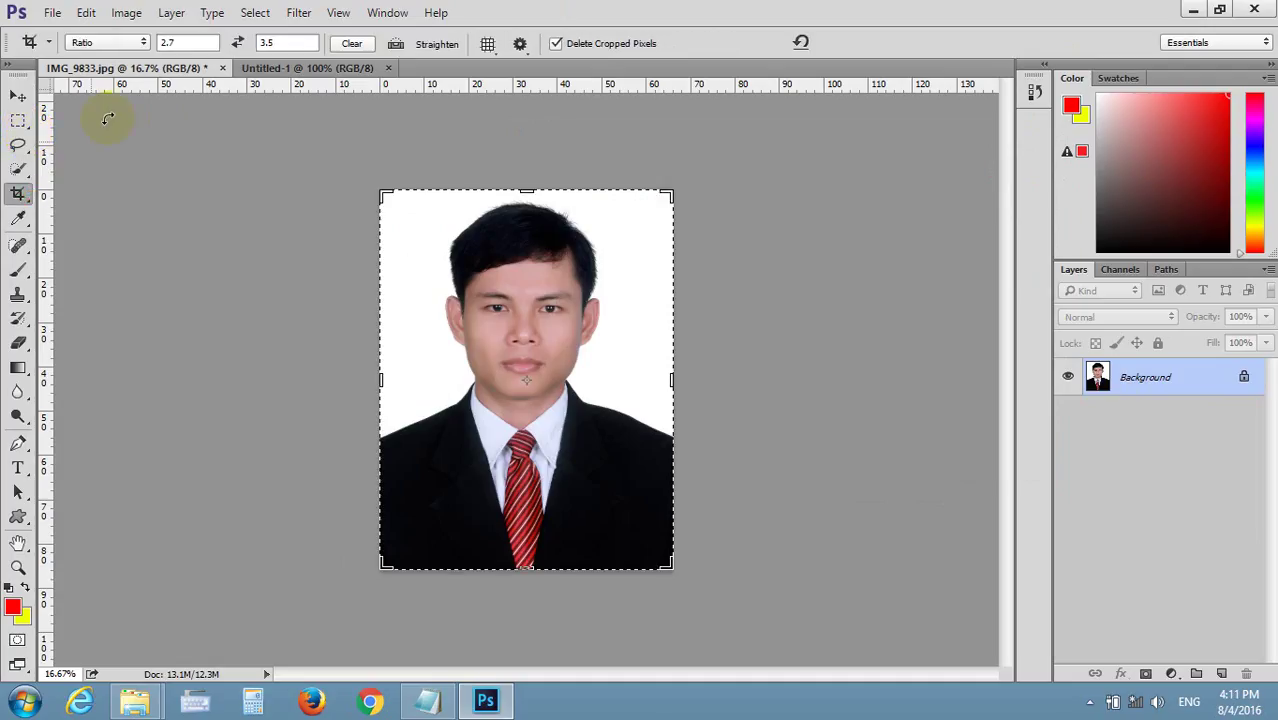
click(18, 95)
mouse_move(251, 194)
mouse_down()
mouse_move(248, 88)
mouse_move(490, 362)
mouse_up()
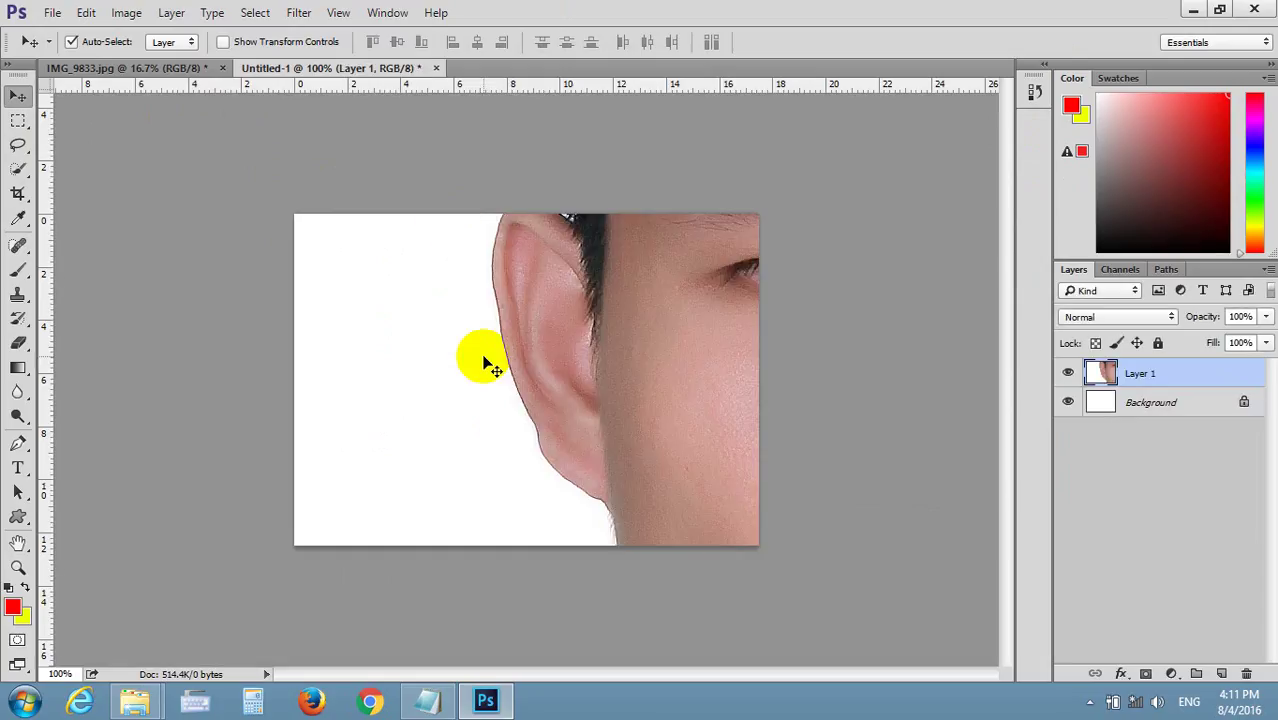
key(ctrl+z)
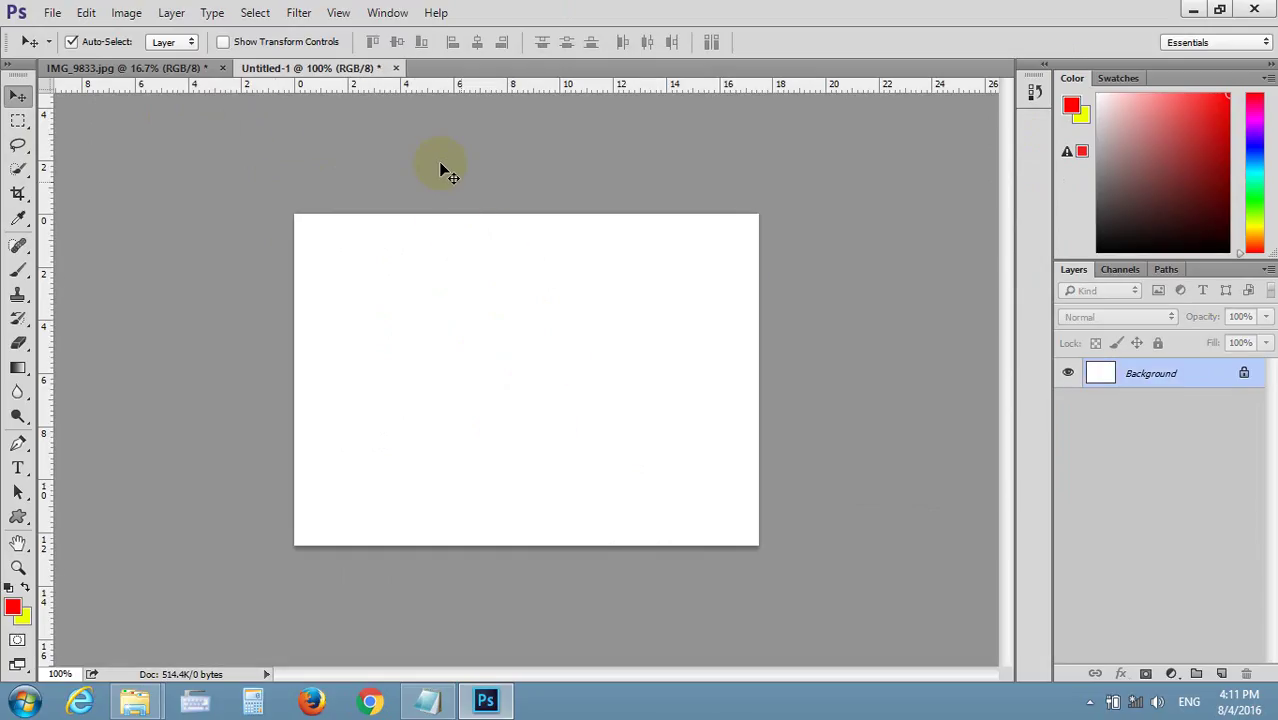
- Close IMG_9833.jpg, discarding its unsaved changes
click(195, 68)
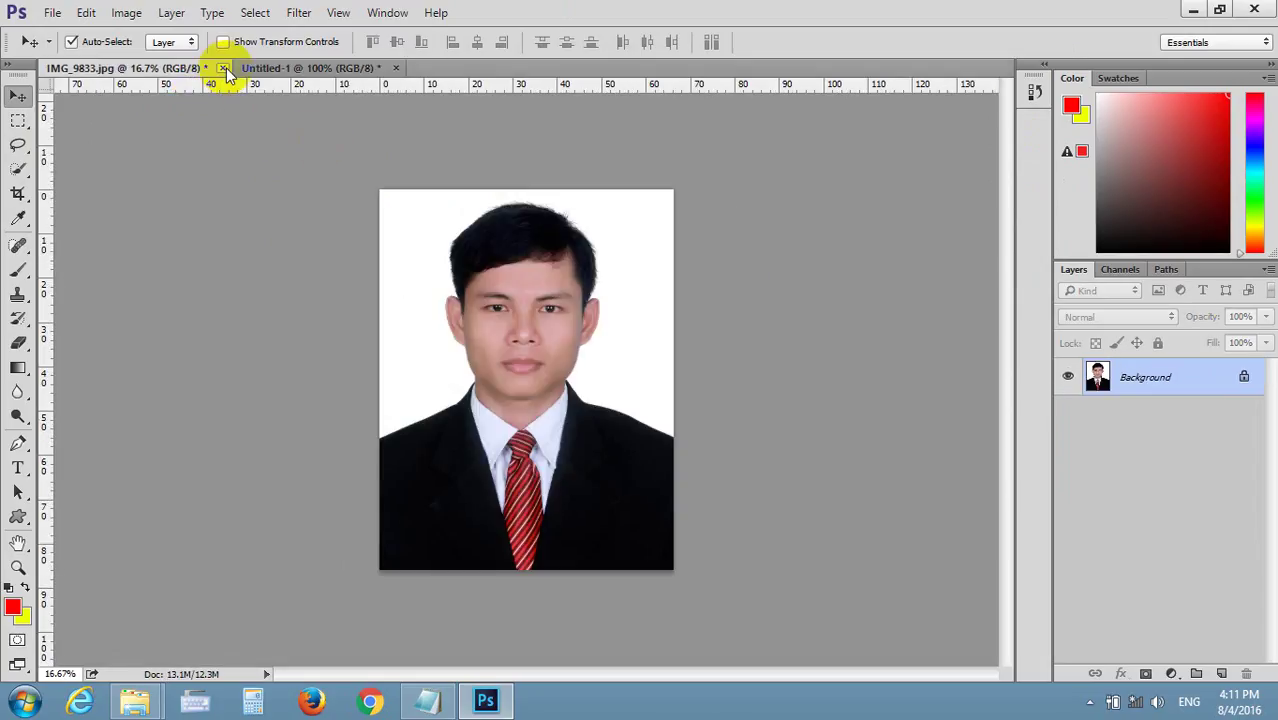
click(224, 69)
click(650, 280)
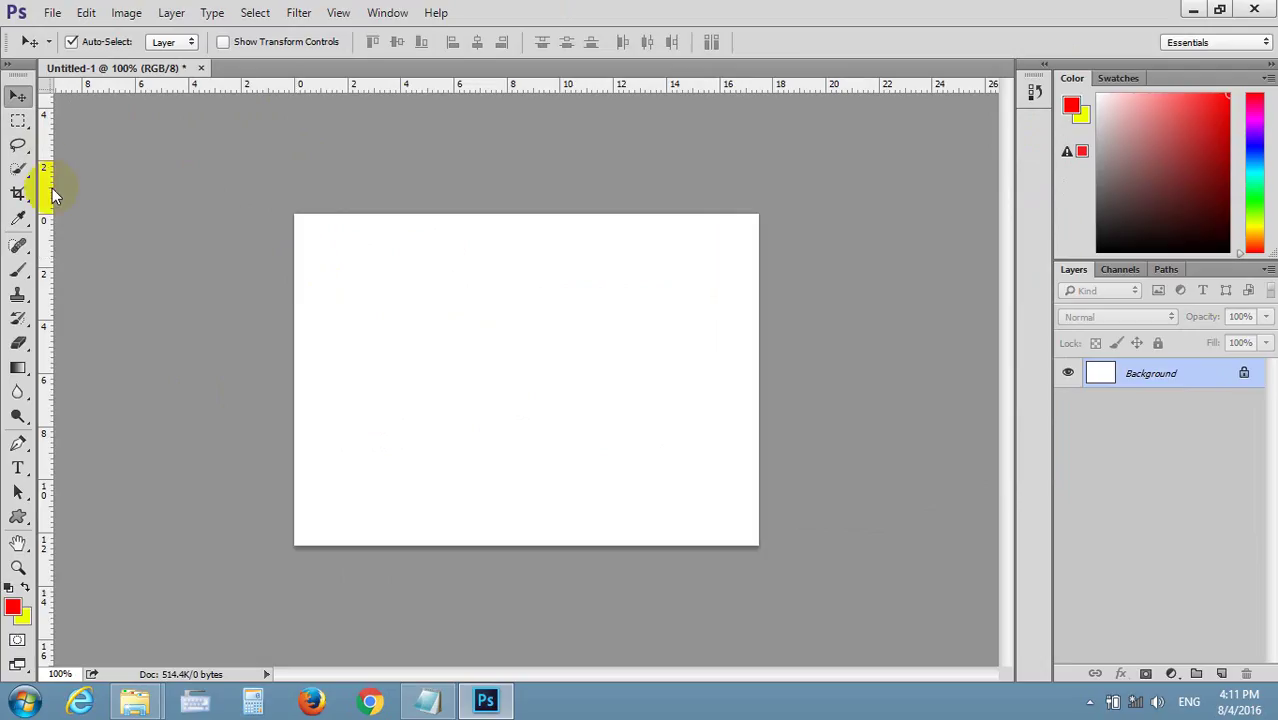
- Make a fixed-size 1.7 × 3.5 cm rectangular selection near the sheet's top-left
click(27, 125)
click(70, 123)
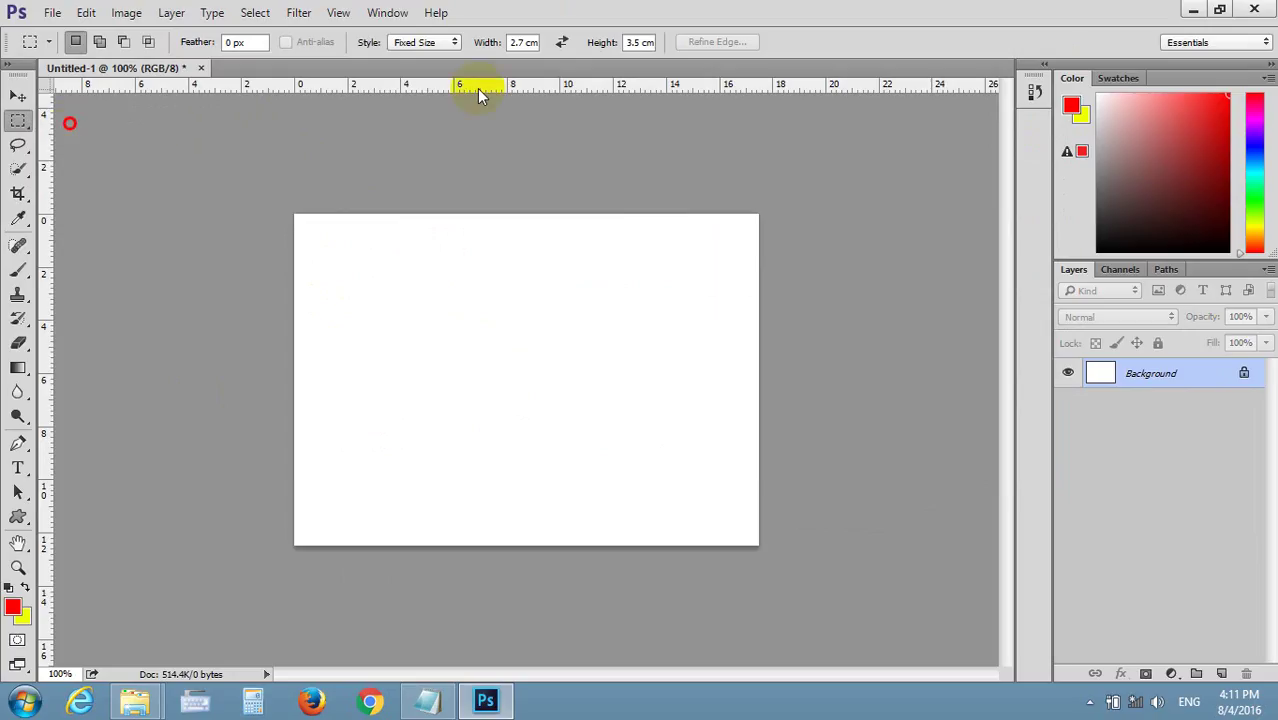
click(535, 43)
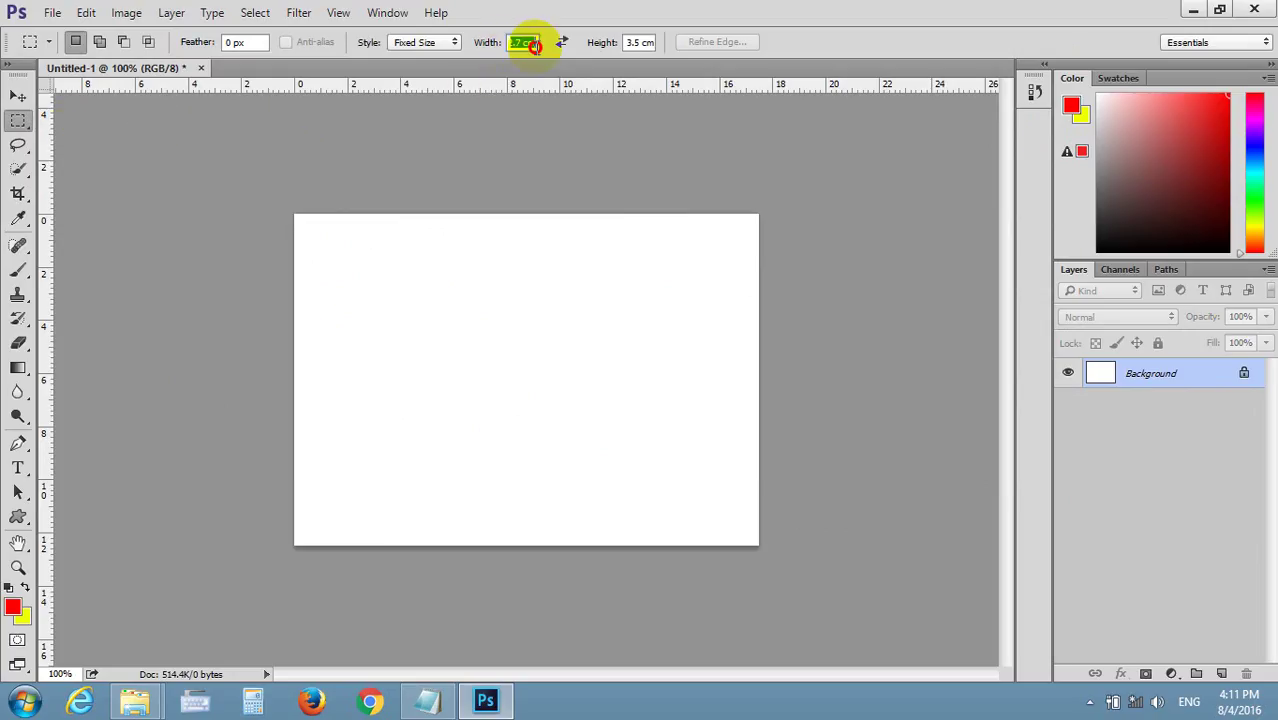
text(1.7)
click(425, 260)
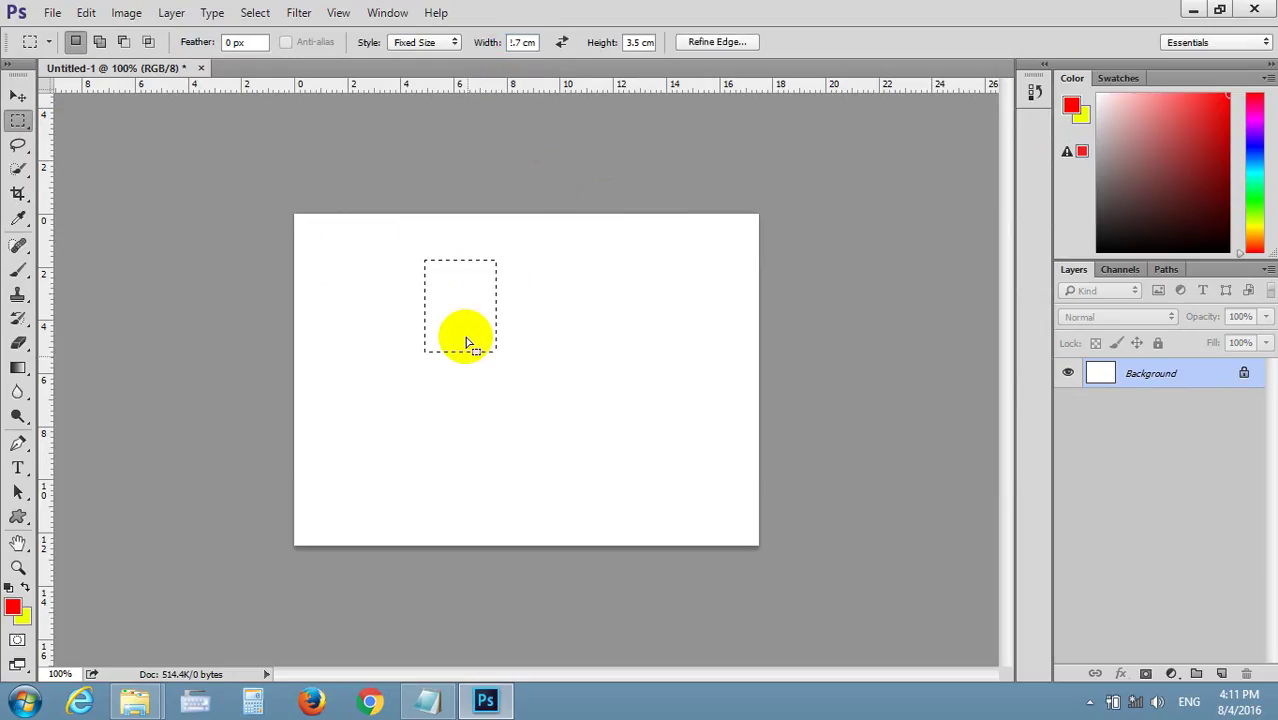
drag(460, 302, 348, 268)
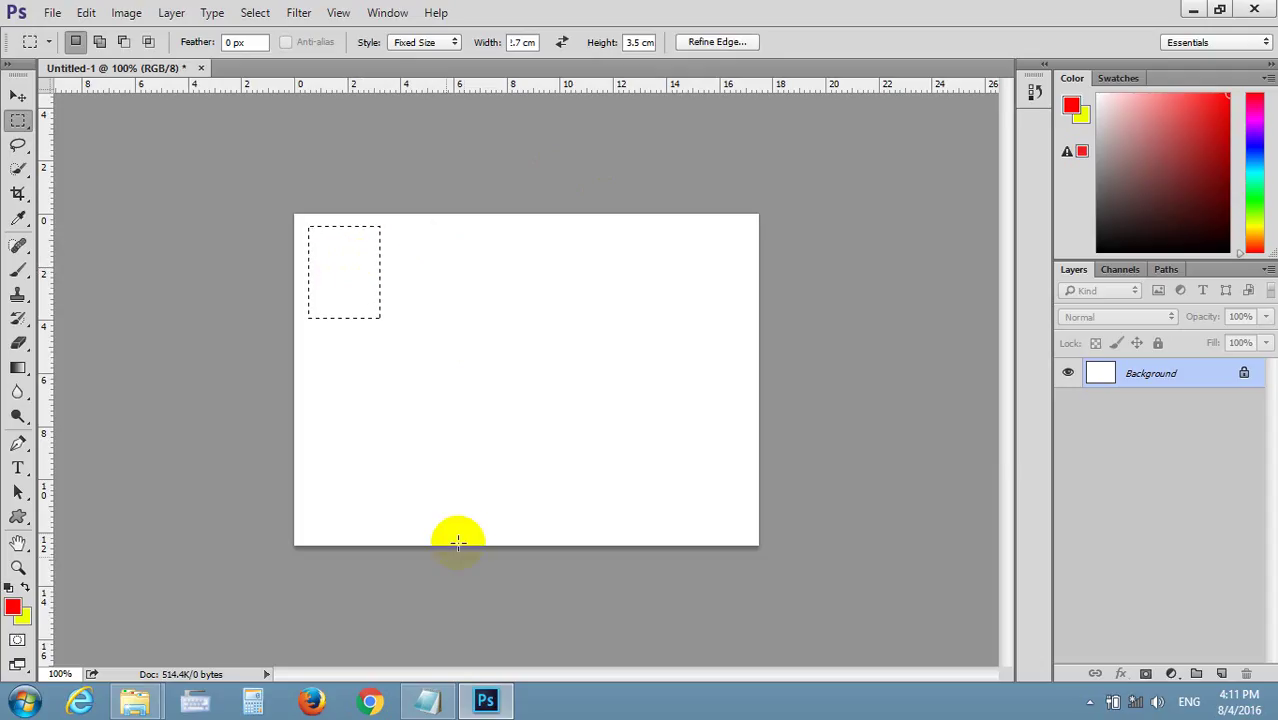
- Fill the selection with red on a new layer, deselect, and reset the width to 2.7 cm
click(1221, 673)
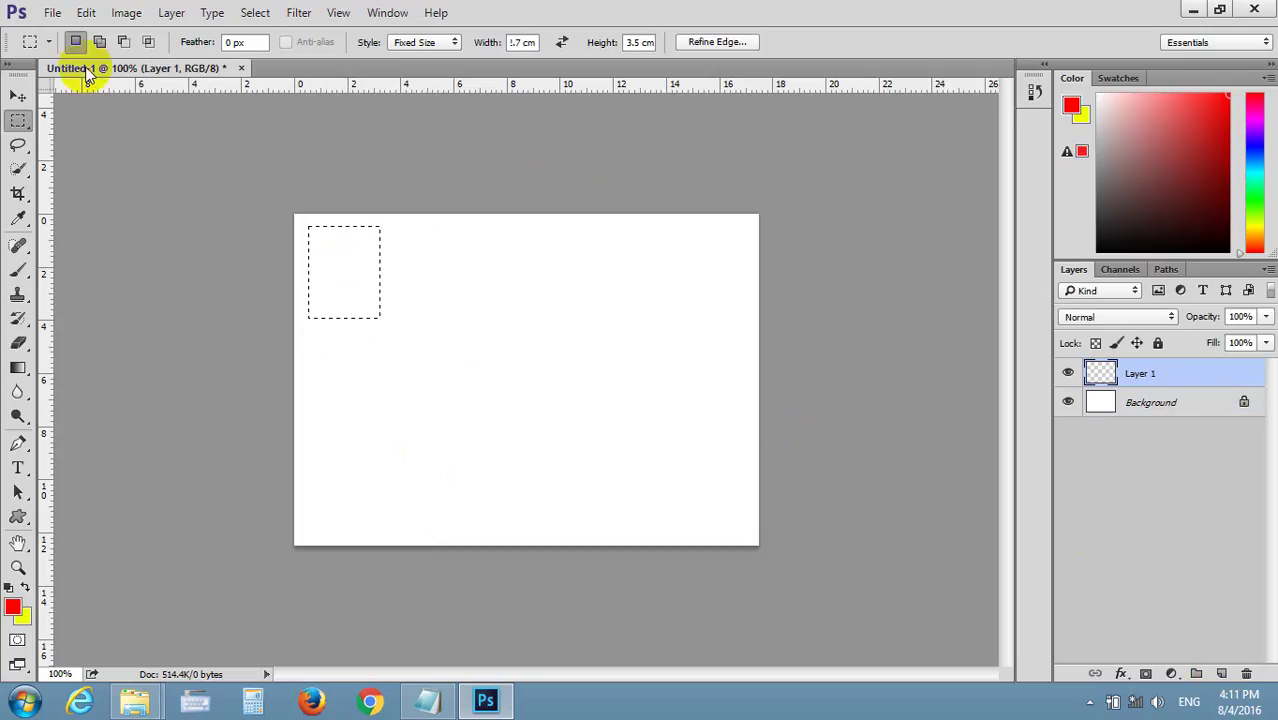
click(53, 13)
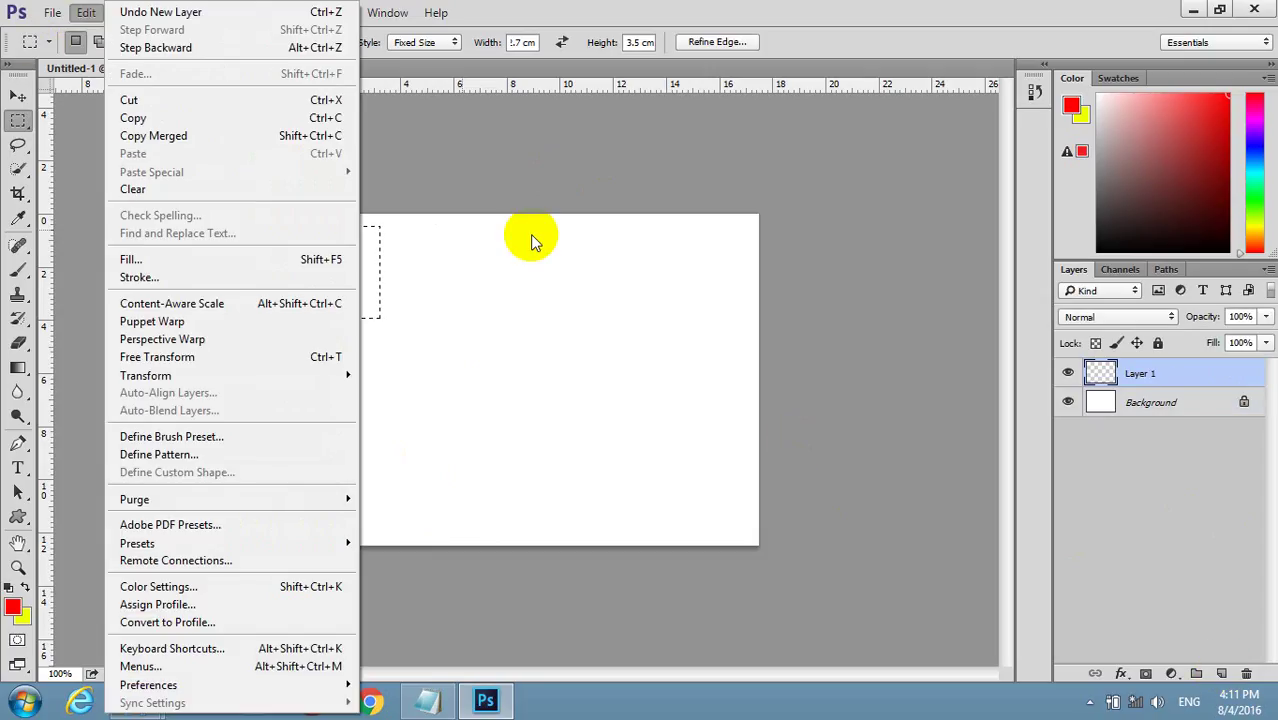
click(290, 524)
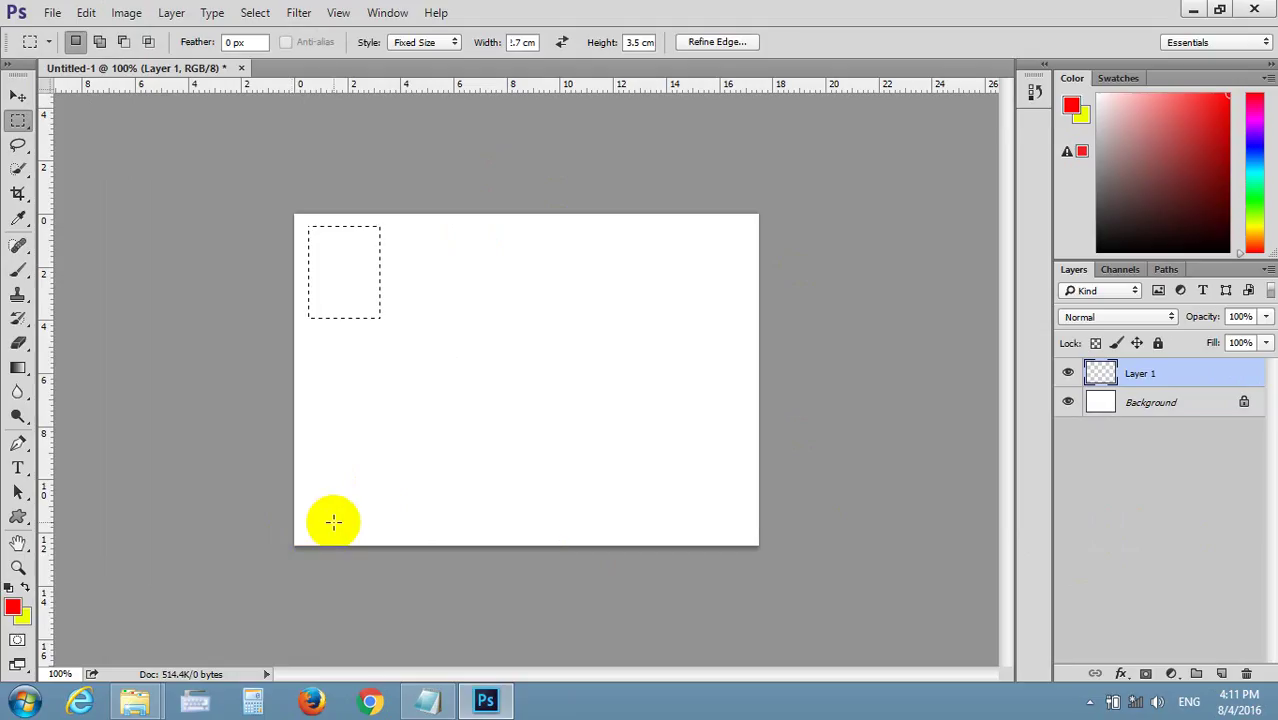
key(alt+BackSpace)
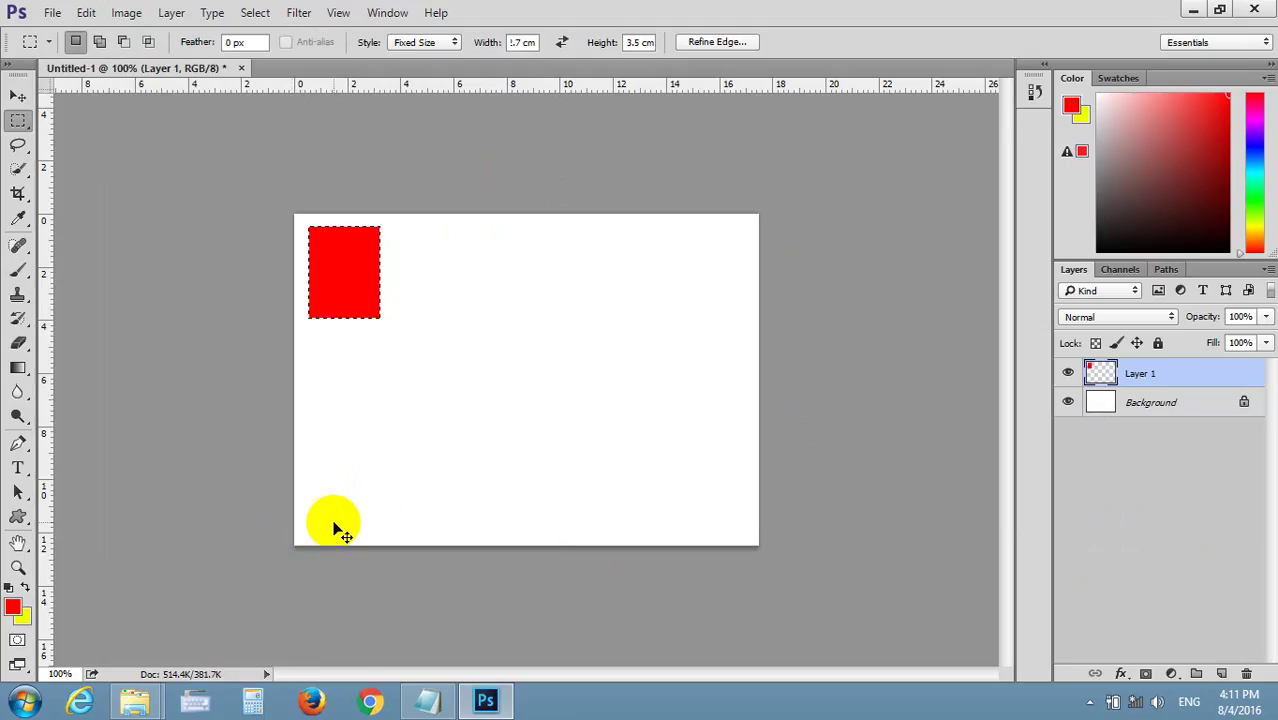
click(320, 512)
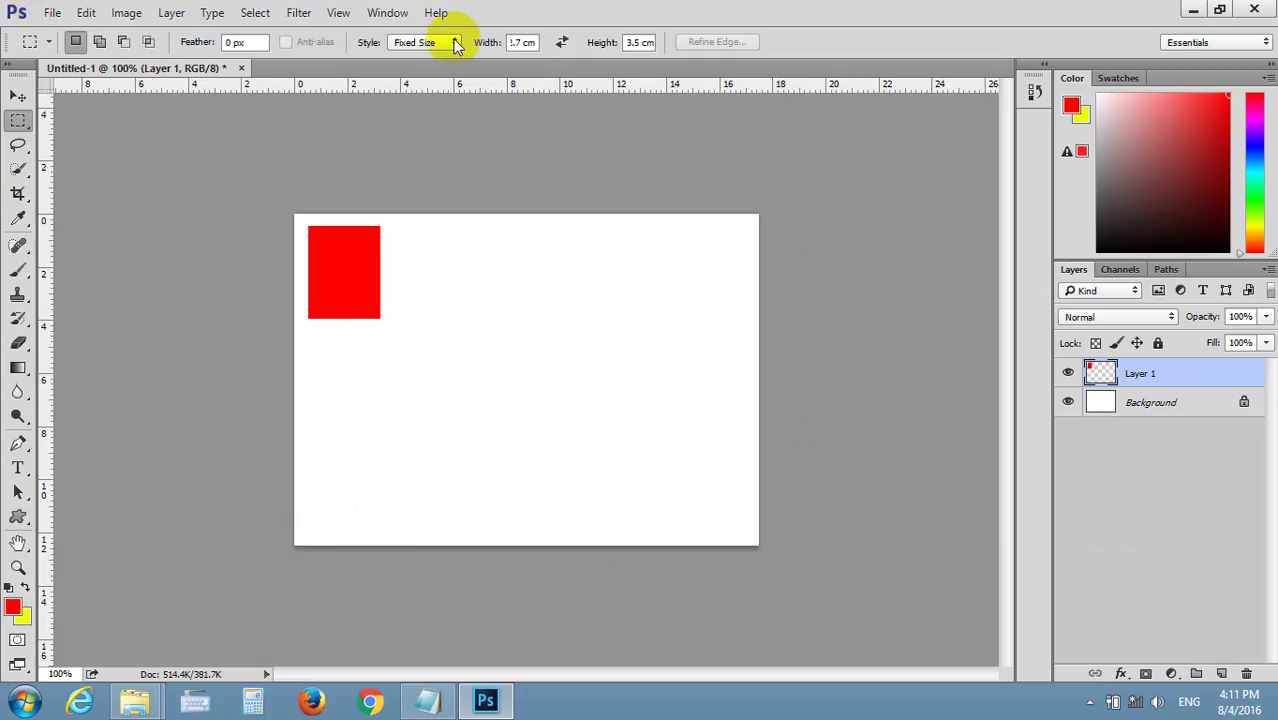
click(521, 42)
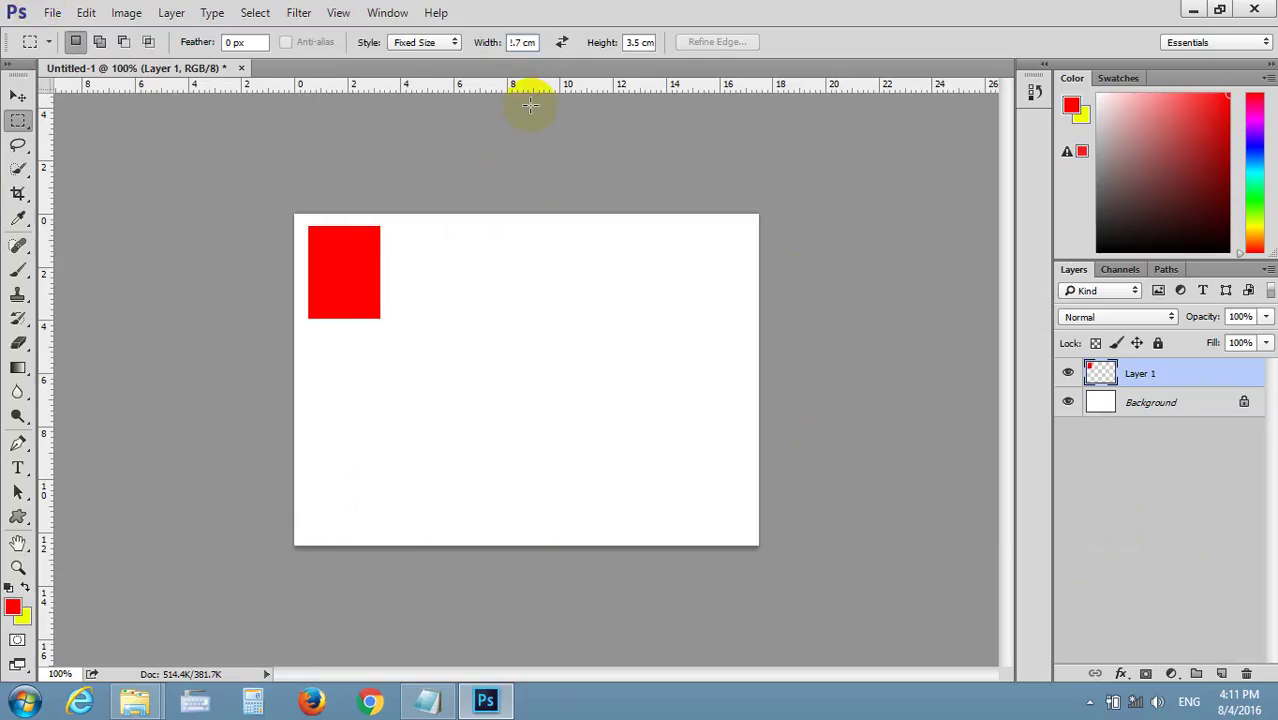
text(2)
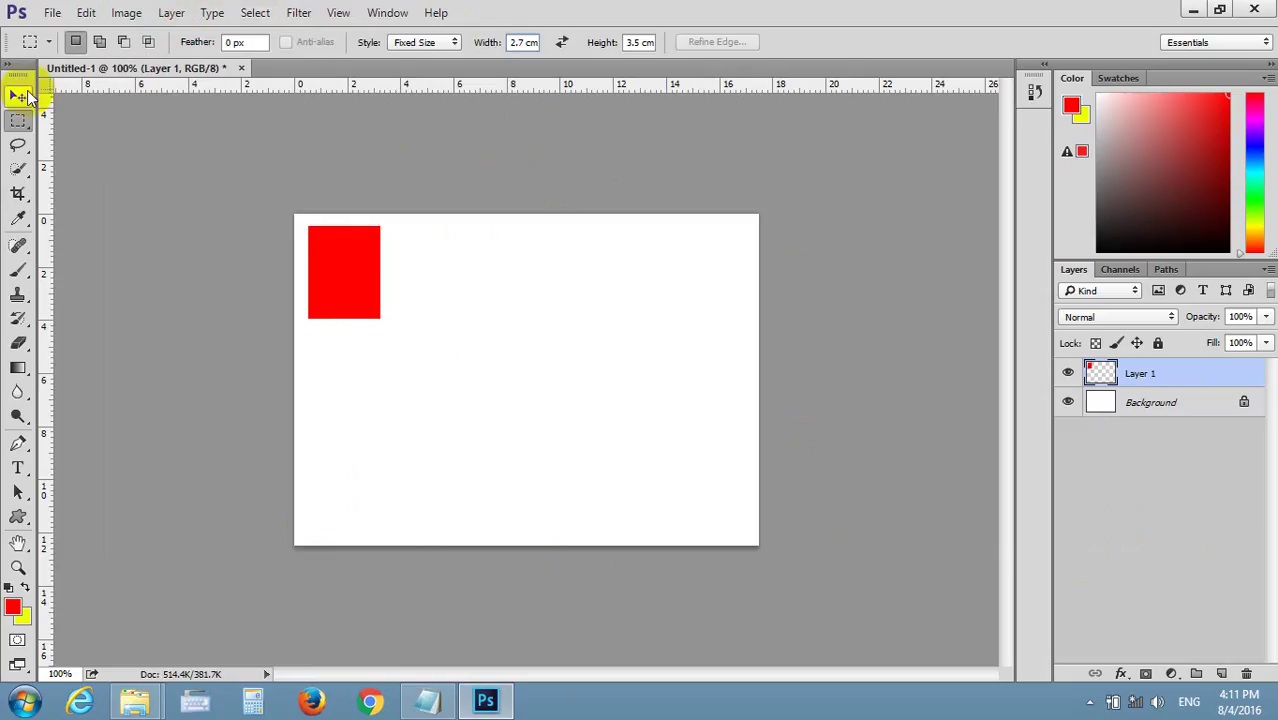
- Open the portrait photo IMG_9833.jpg
click(52, 13)
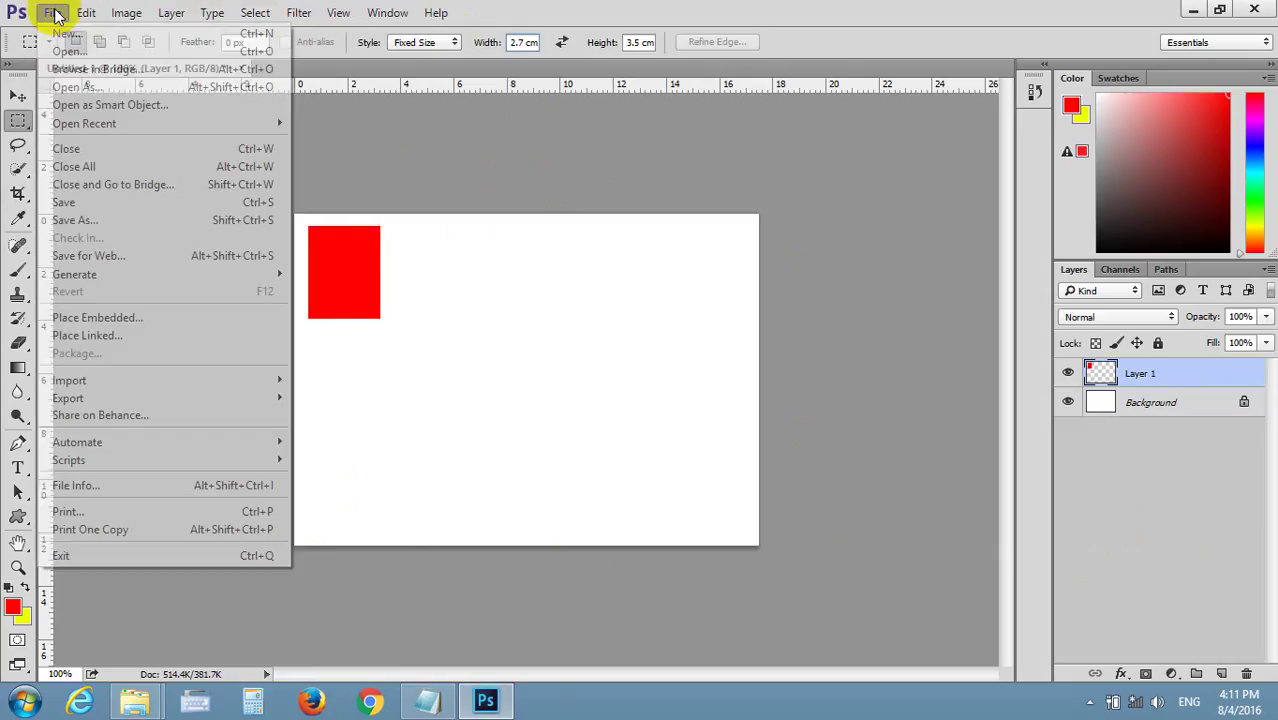
click(97, 53)
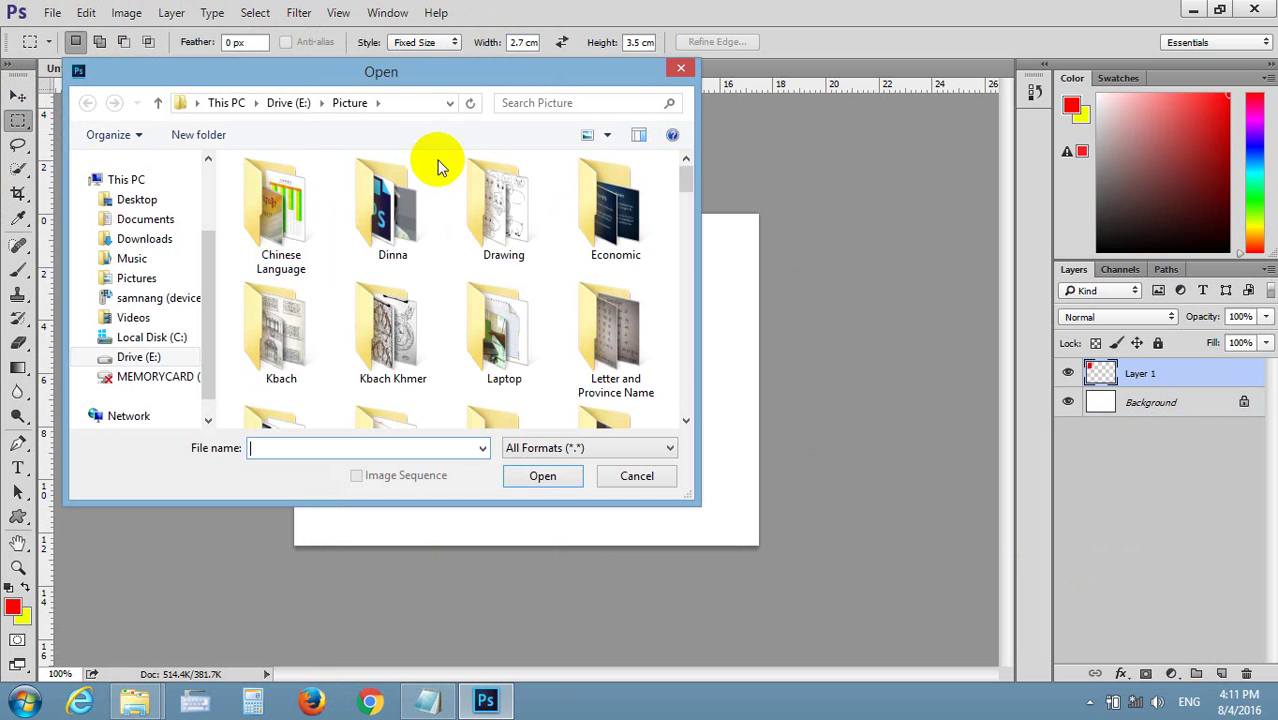
drag(686, 188, 685, 342)
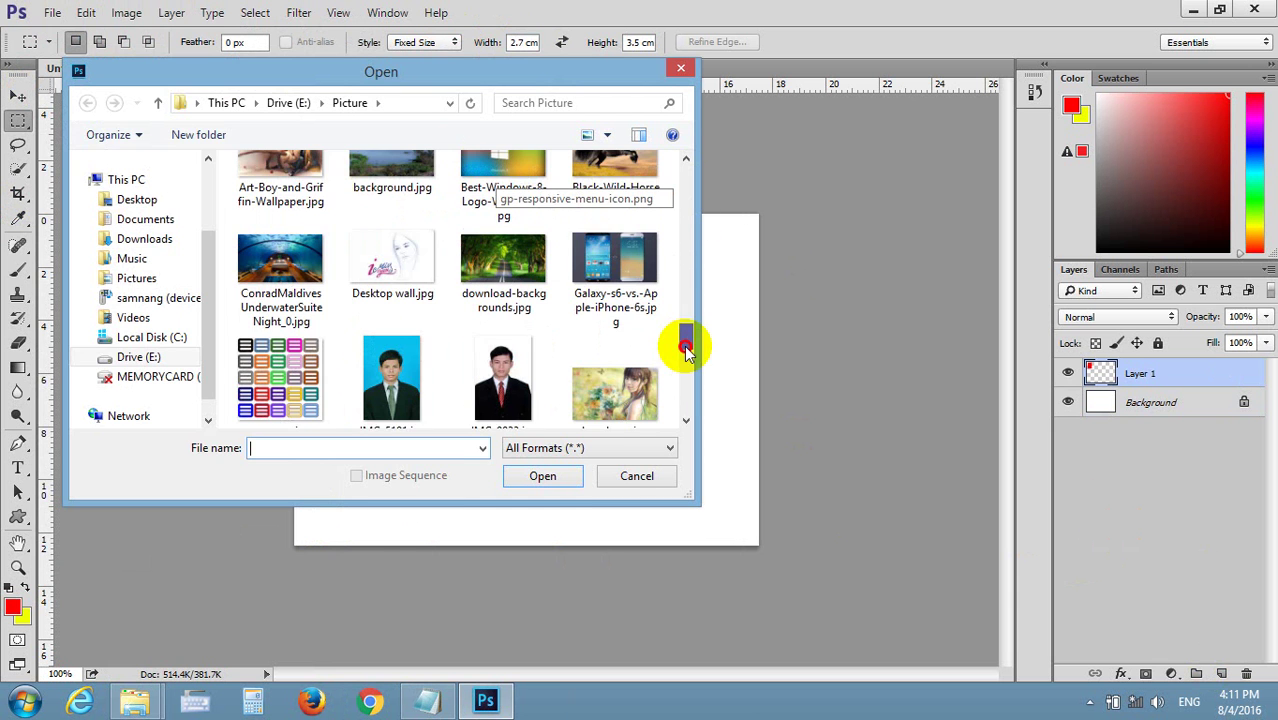
double_click(518, 328)
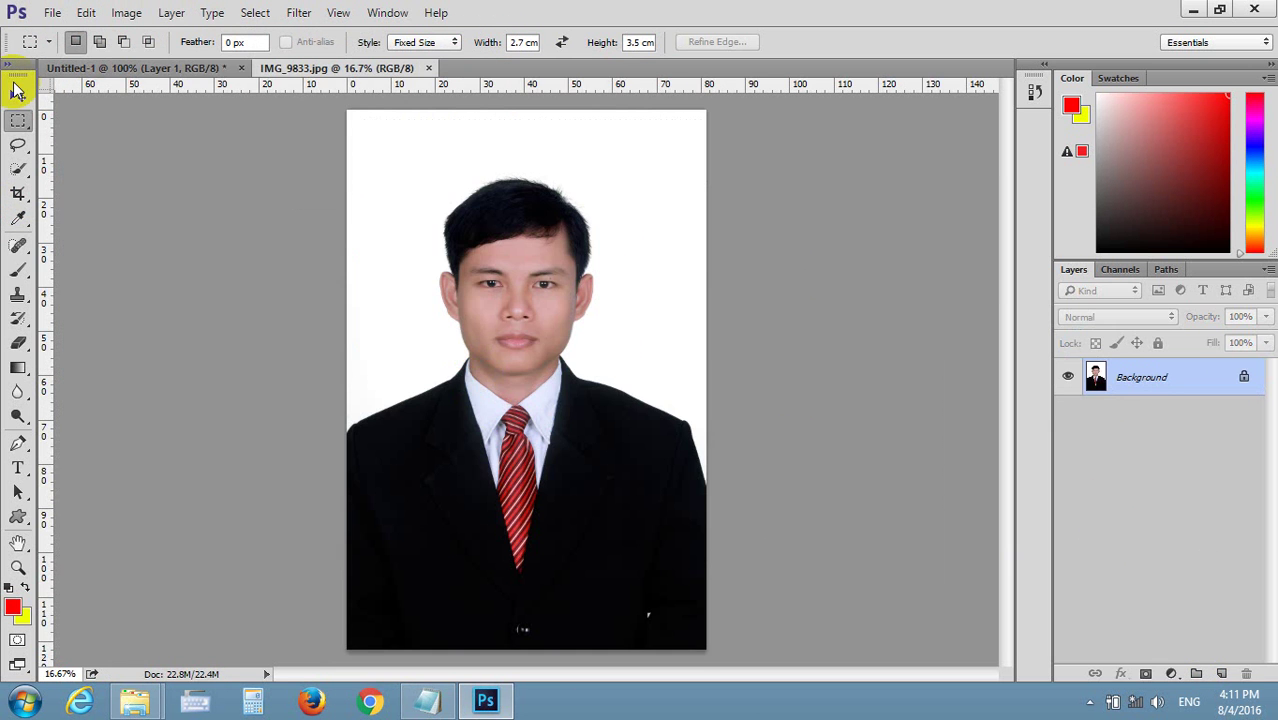
- Crop the head and shoulders at a 2.7:3.5 ratio and drag the result into Untitled-1
click(18, 193)
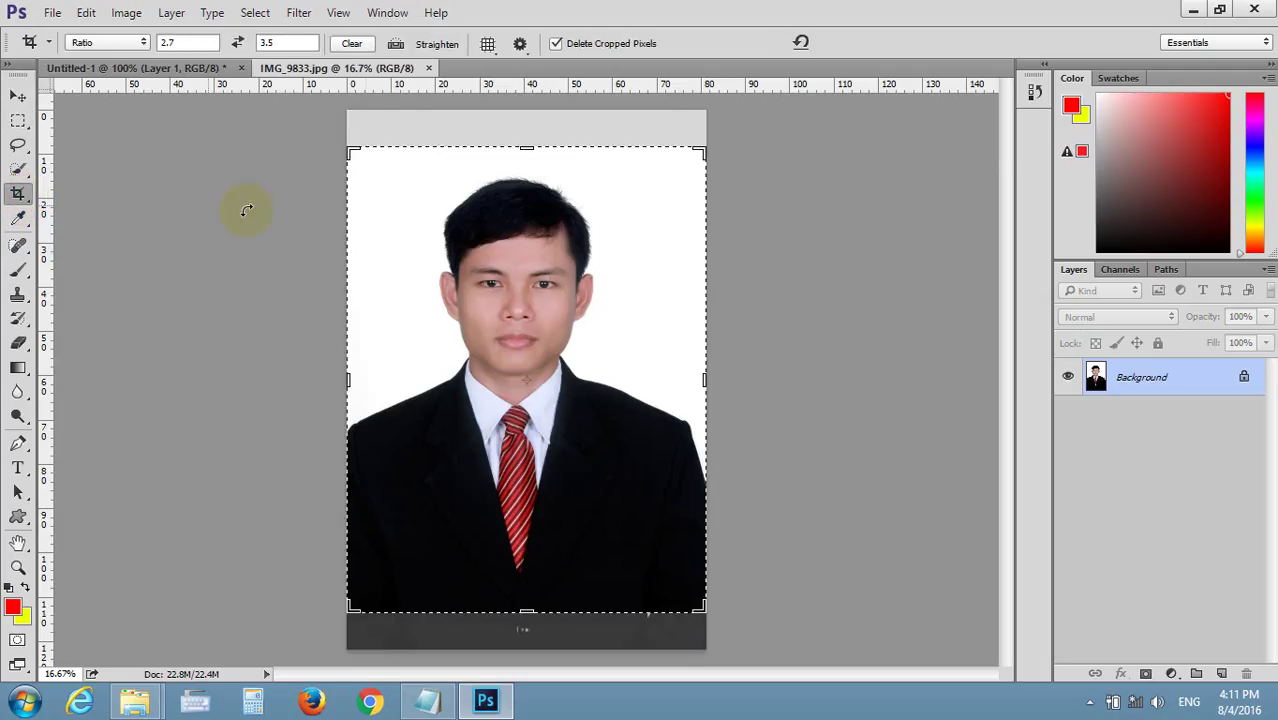
click(368, 168)
mouse_move(368, 168)
mouse_down()
mouse_move(695, 518)
mouse_move(767, 572)
mouse_up()
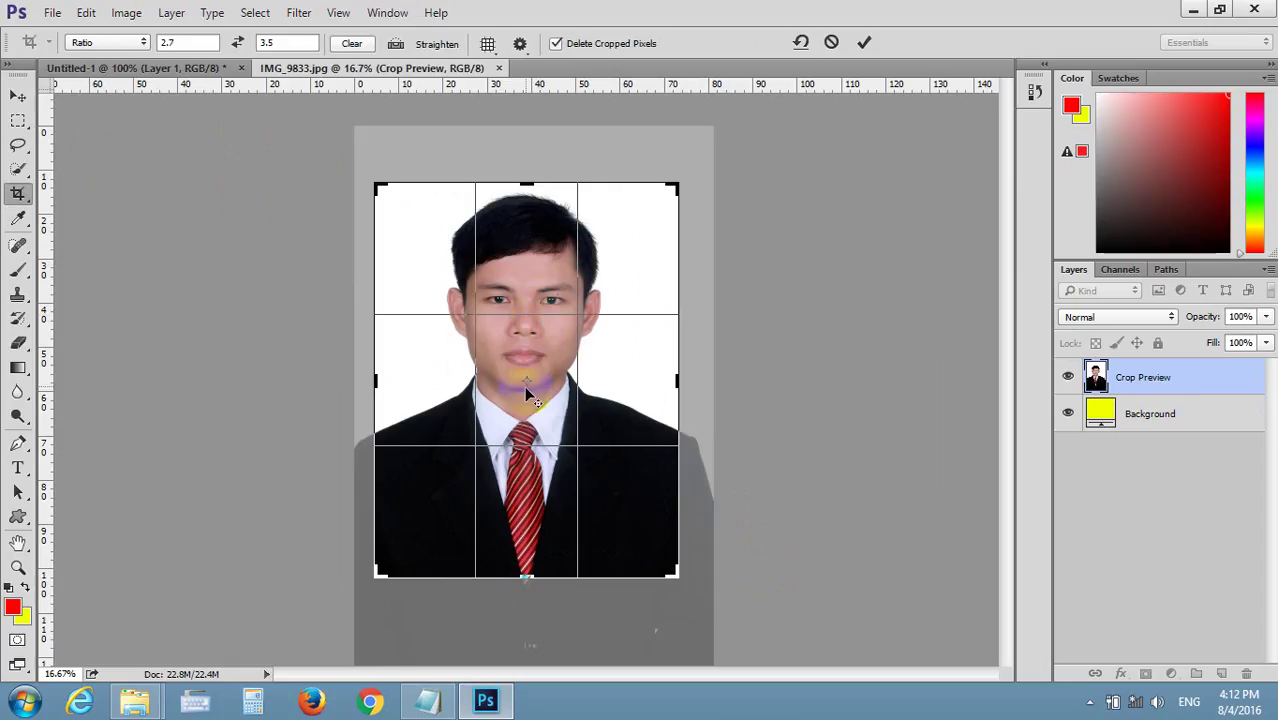
click(557, 385)
mouse_move(557, 385)
mouse_down()
mouse_move(561, 404)
mouse_move(561, 384)
mouse_up()
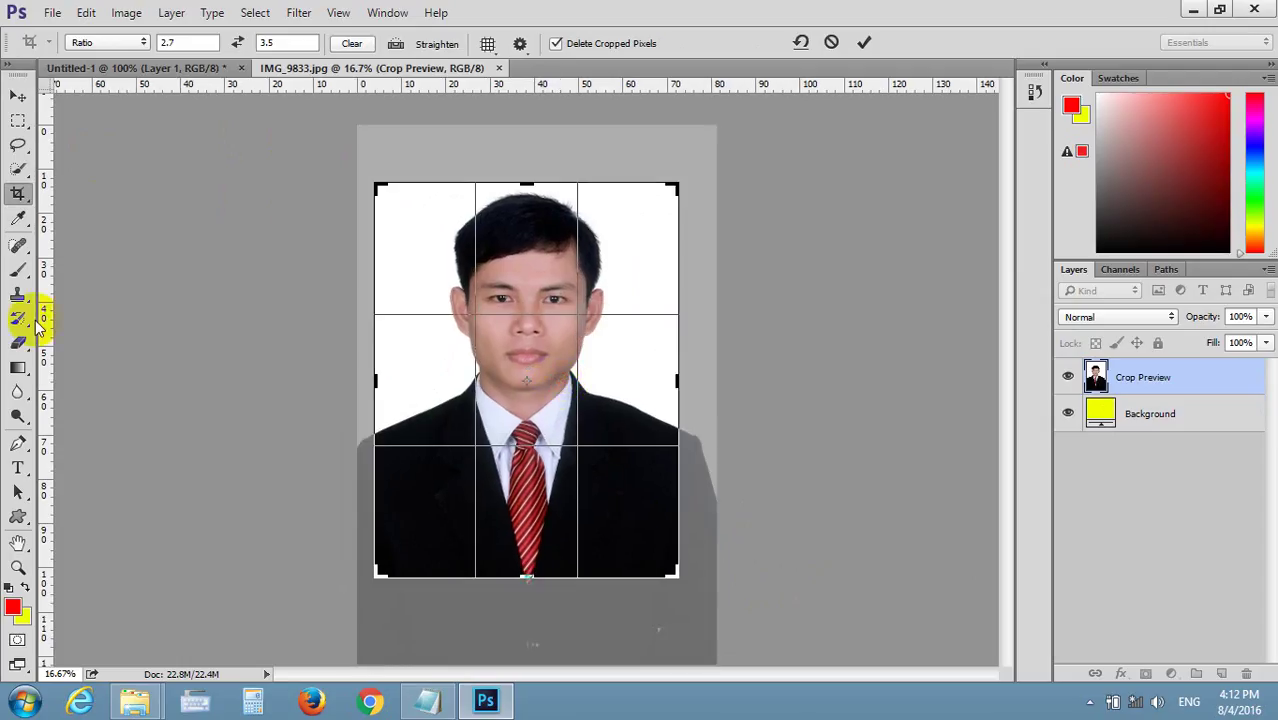
key(Return)
click(17, 95)
mouse_move(490, 200)
mouse_down()
mouse_move(186, 76)
mouse_move(548, 326)
mouse_up()
- Free-transform the pasted portrait, shrinking it toward passport size at the sheet's top-left
key(ctrl+t)
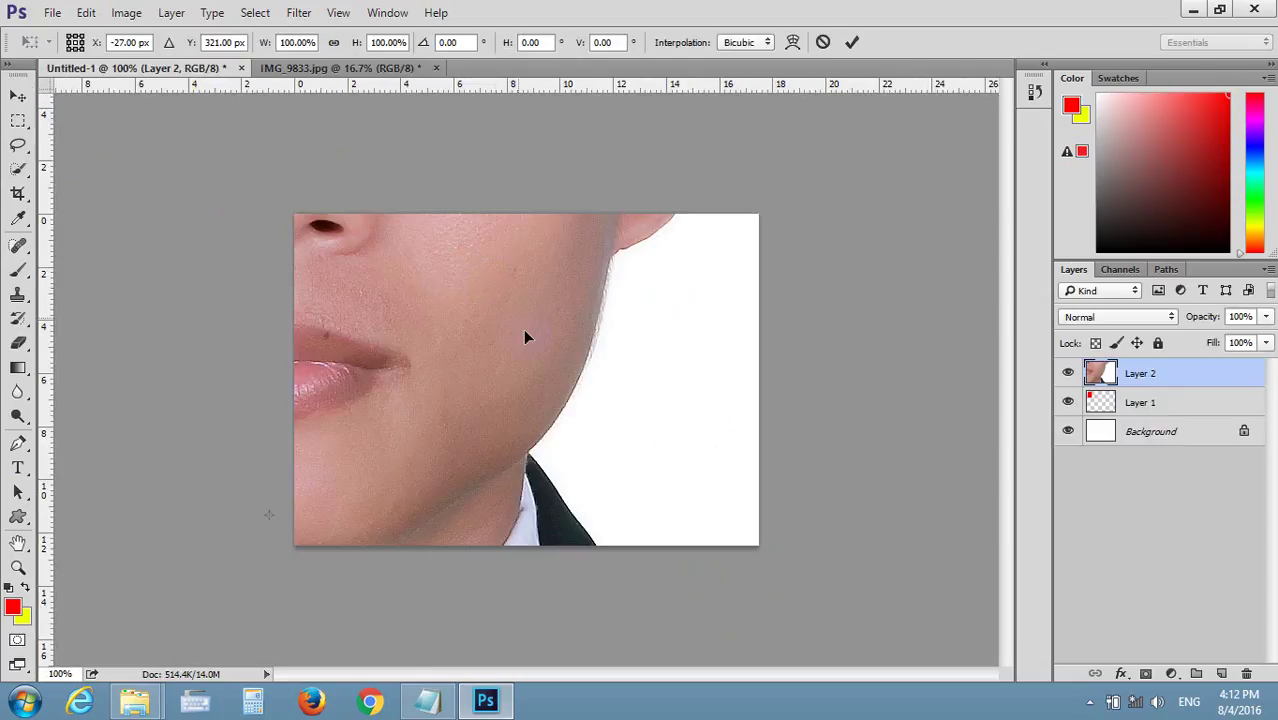
key(ctrl+0)
key(ctrl+0)
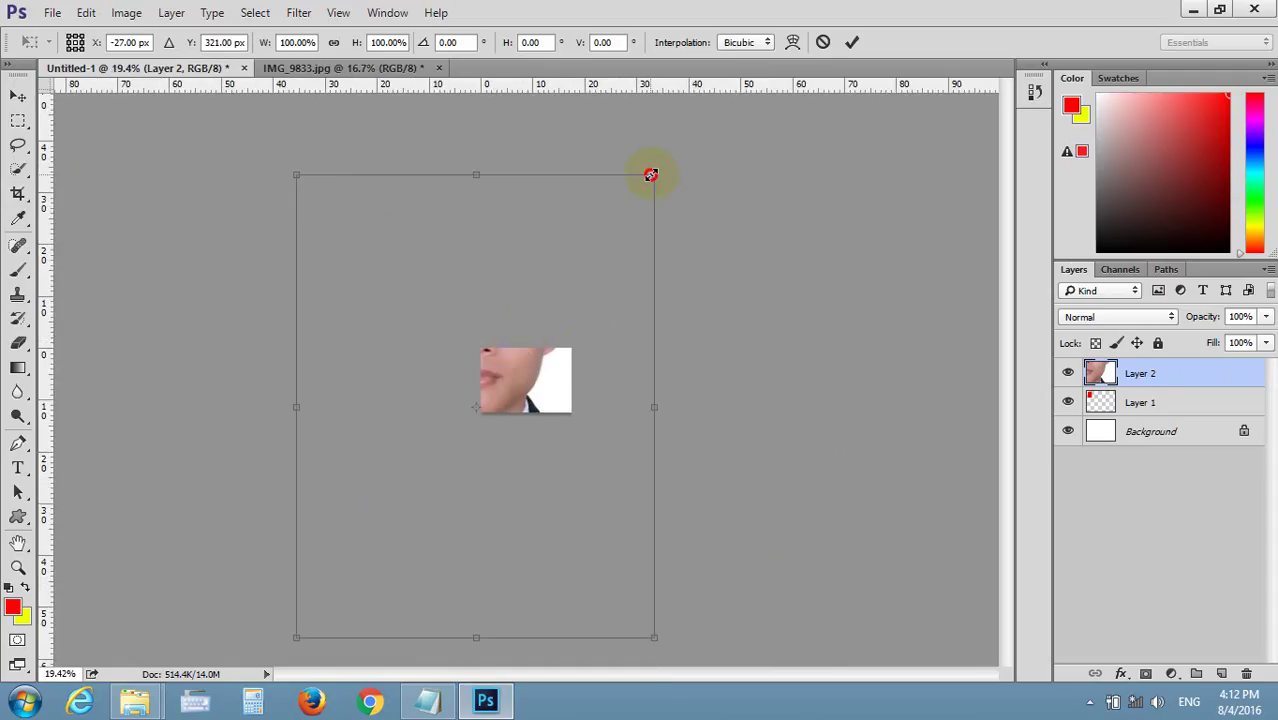
mouse_move(654, 176)
mouse_down()
mouse_move(561, 368)
mouse_move(394, 614)
mouse_move(452, 400)
mouse_move(512, 352)
mouse_up()
scroll(505, 412, up, 2)
scroll(505, 405, up, 4)
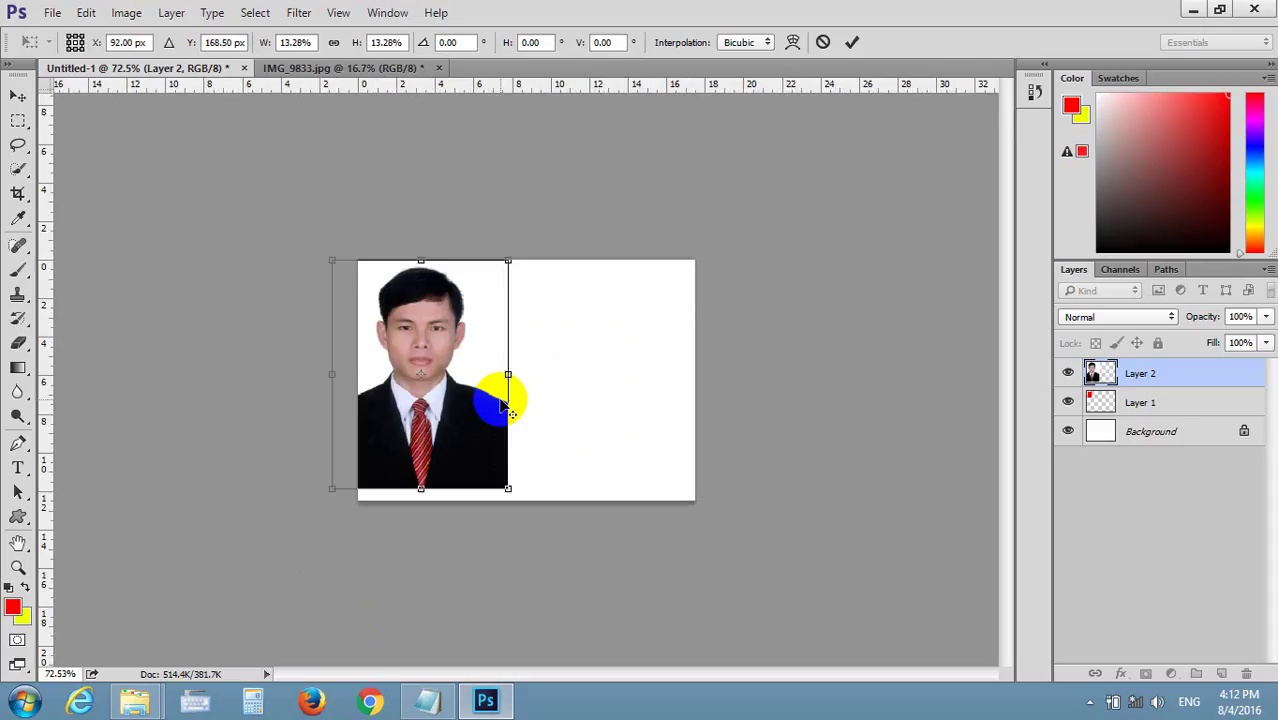
scroll(490, 440, up, 1)
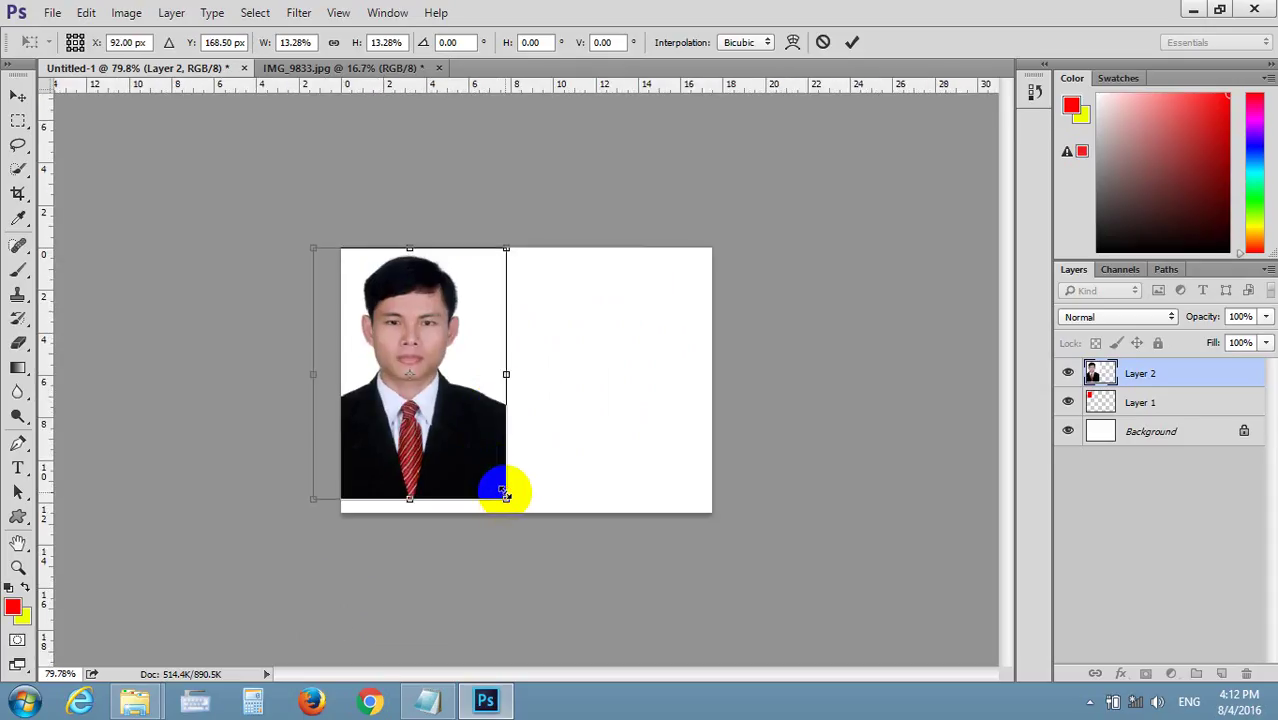
drag(506, 494, 386, 341)
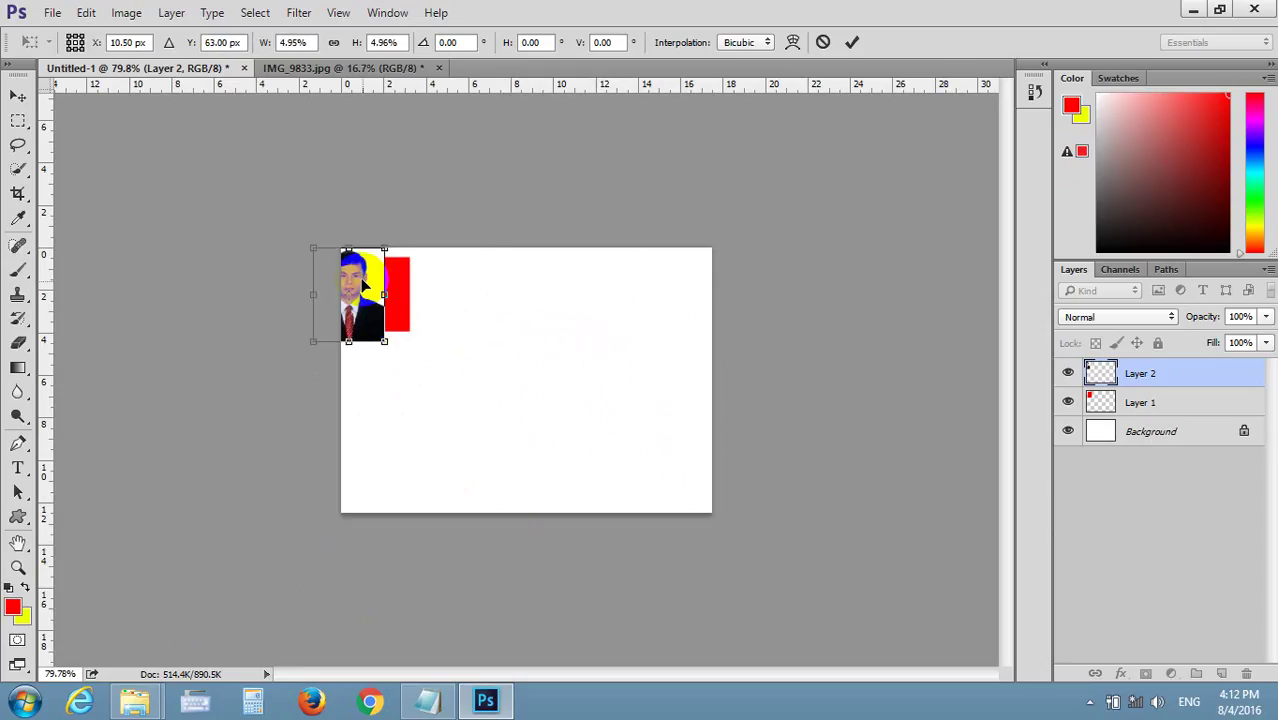
mouse_move(373, 283)
mouse_down()
mouse_move(469, 292)
mouse_move(411, 292)
mouse_up()
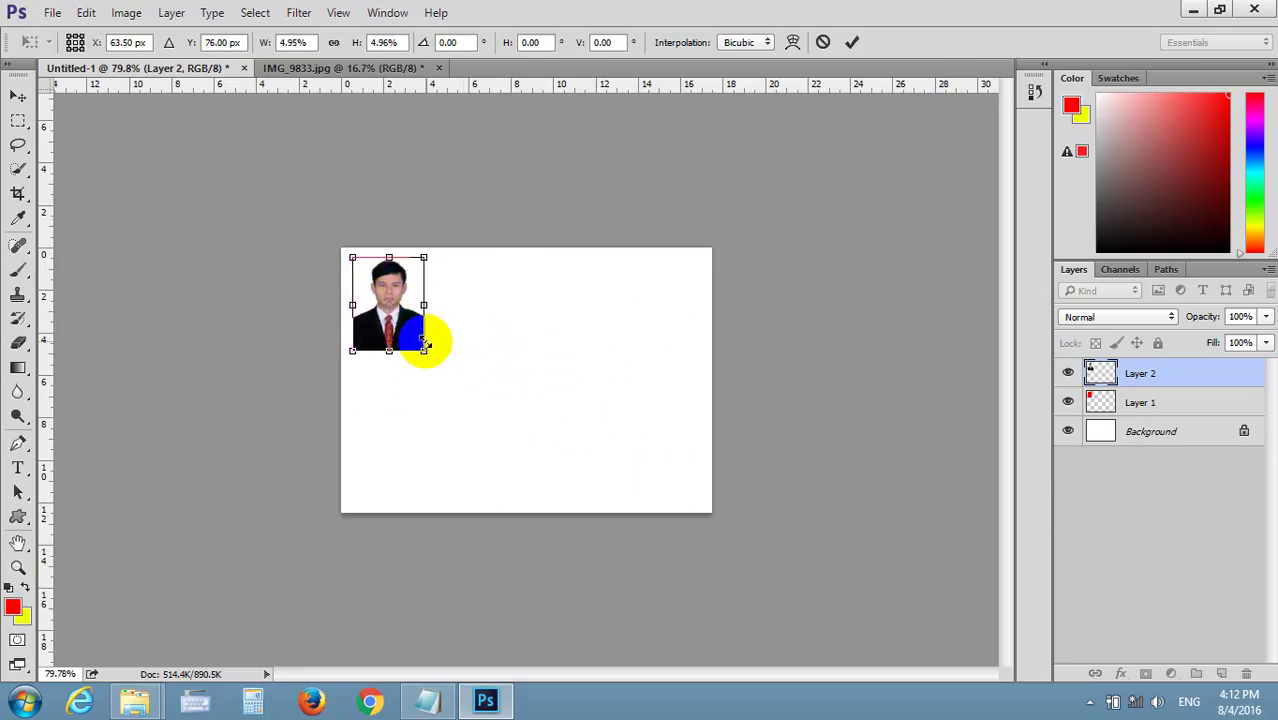
- Fine-tune the portrait to about 2.75 × 3.56 cm, commit, and nudge it into place
scroll(424, 347, up, 5)
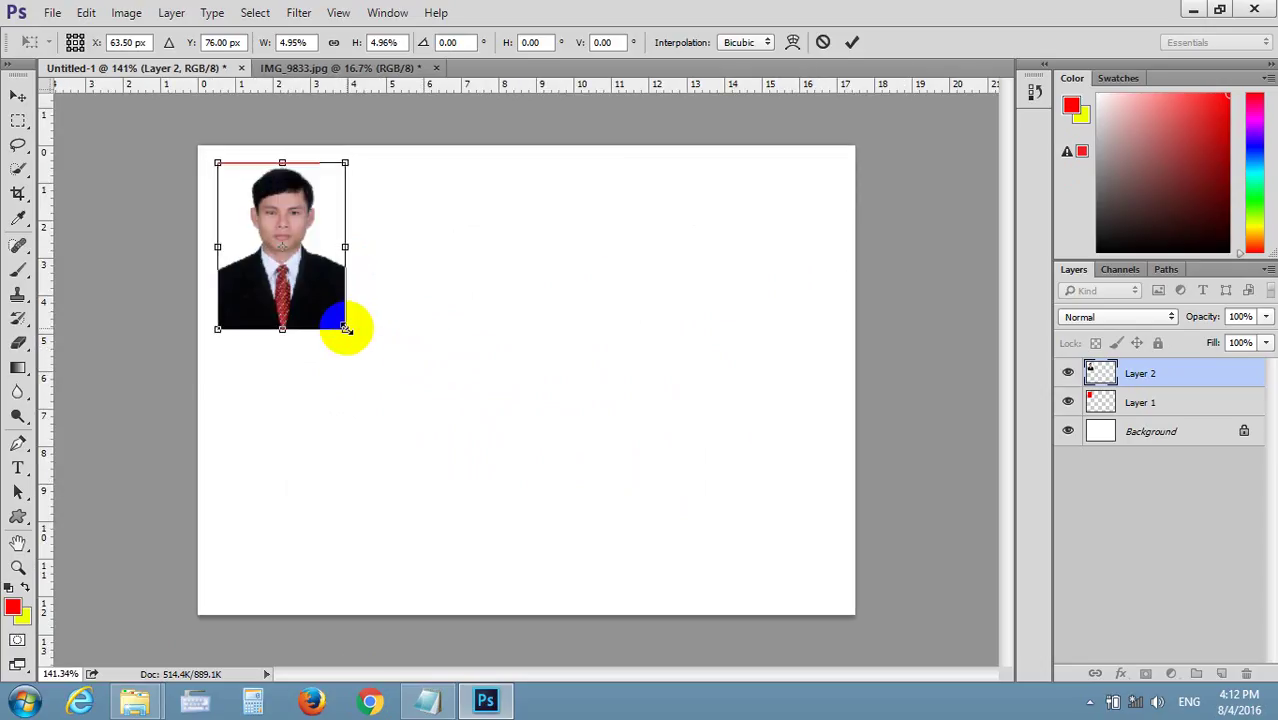
mouse_move(345, 328)
mouse_down()
mouse_move(319, 277)
mouse_move(322, 294)
mouse_up()
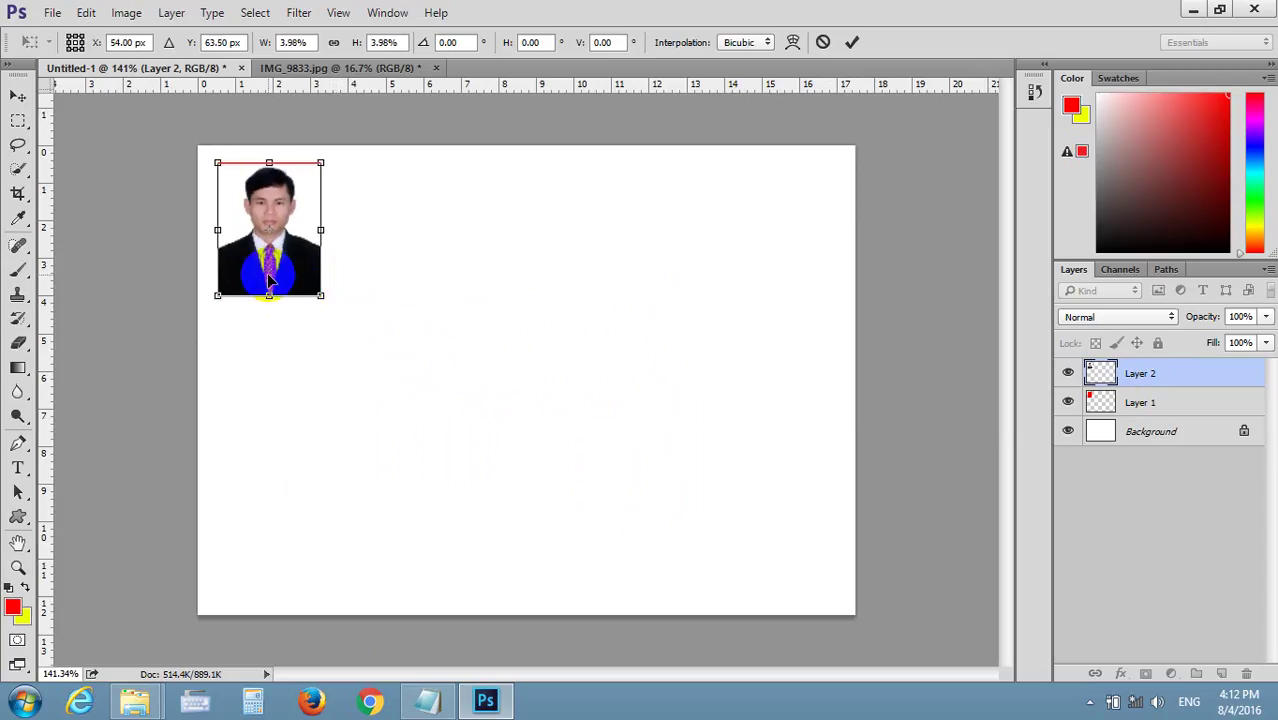
scroll(268, 285, up, 5)
drag(1007, 345, 818, 300)
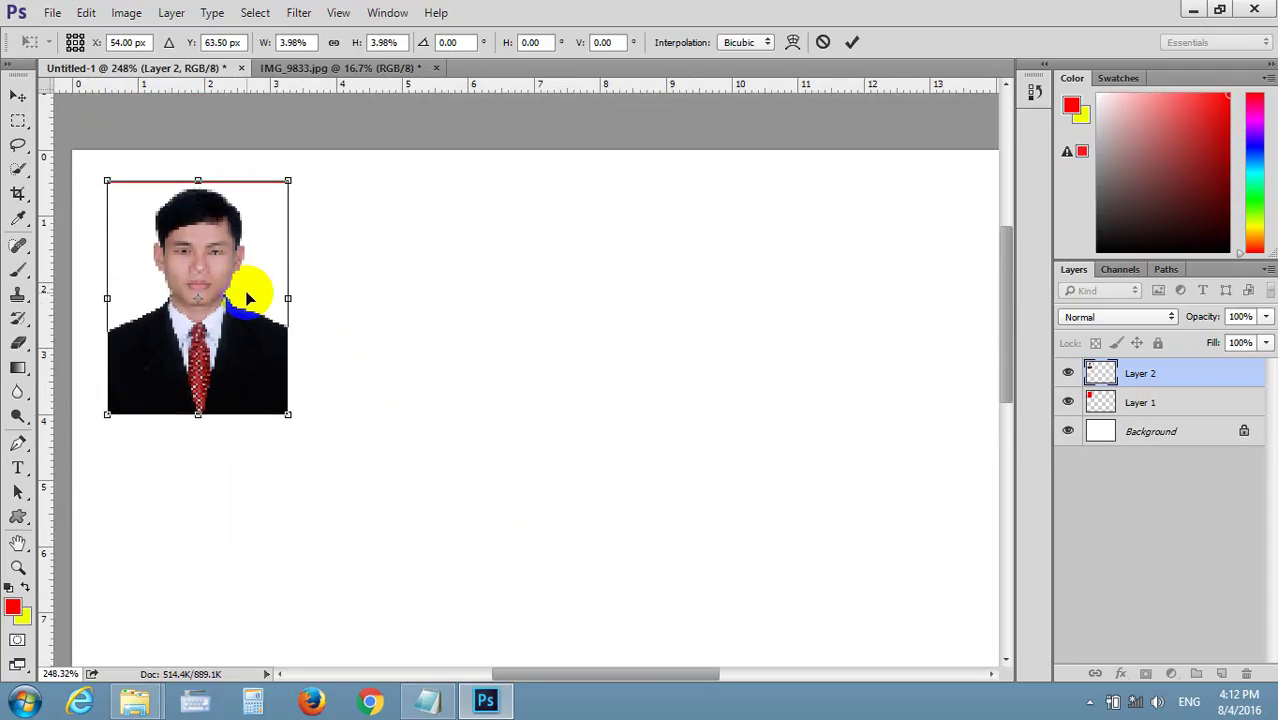
drag(248, 297, 248, 292)
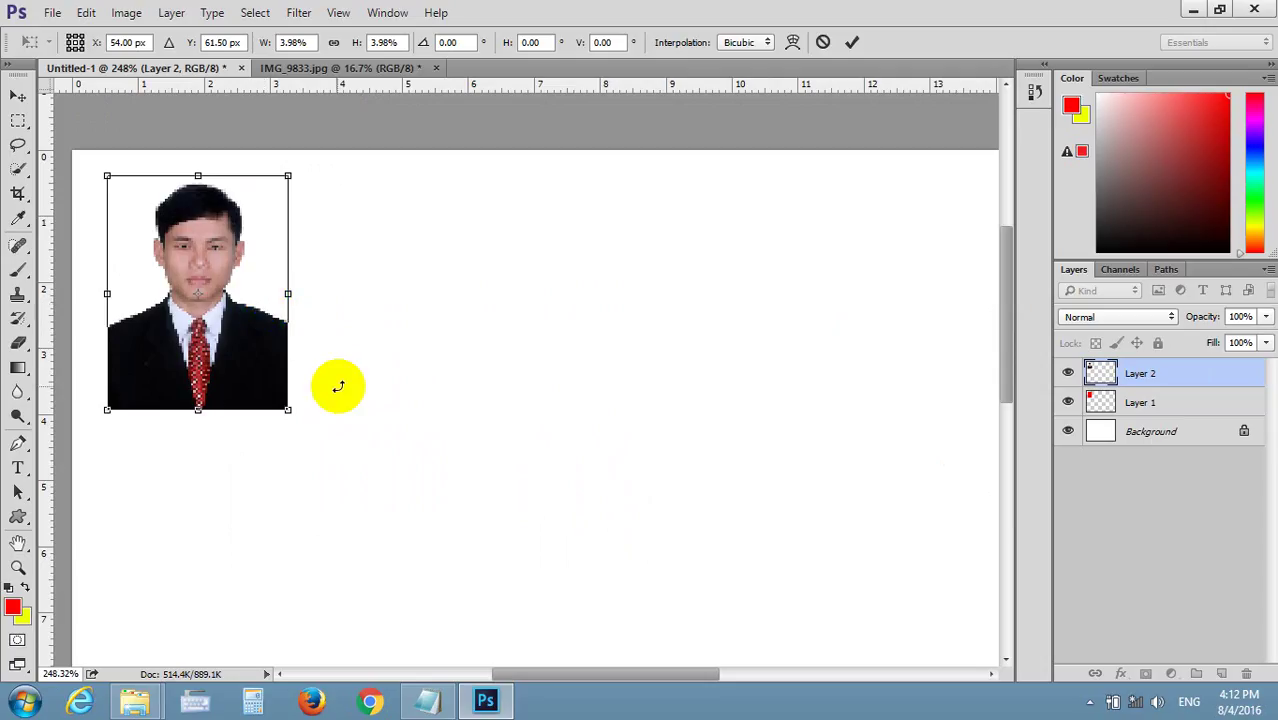
drag(288, 409, 291, 412)
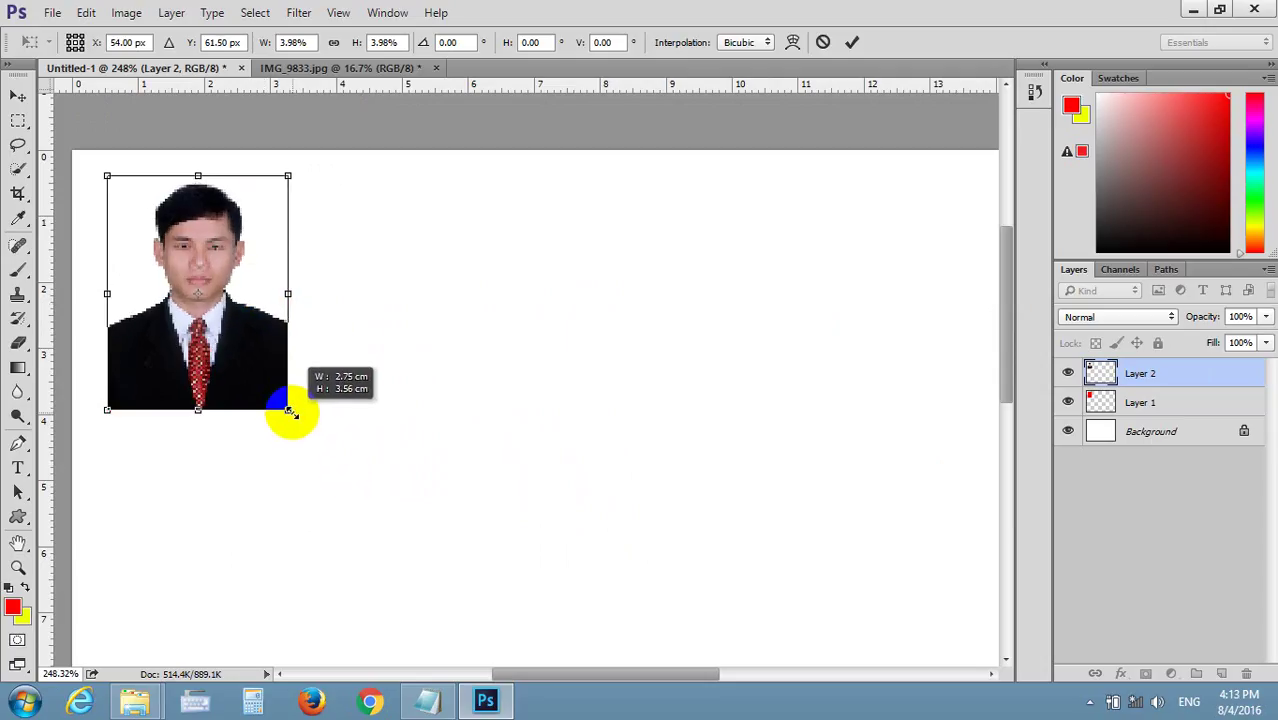
key(Return)
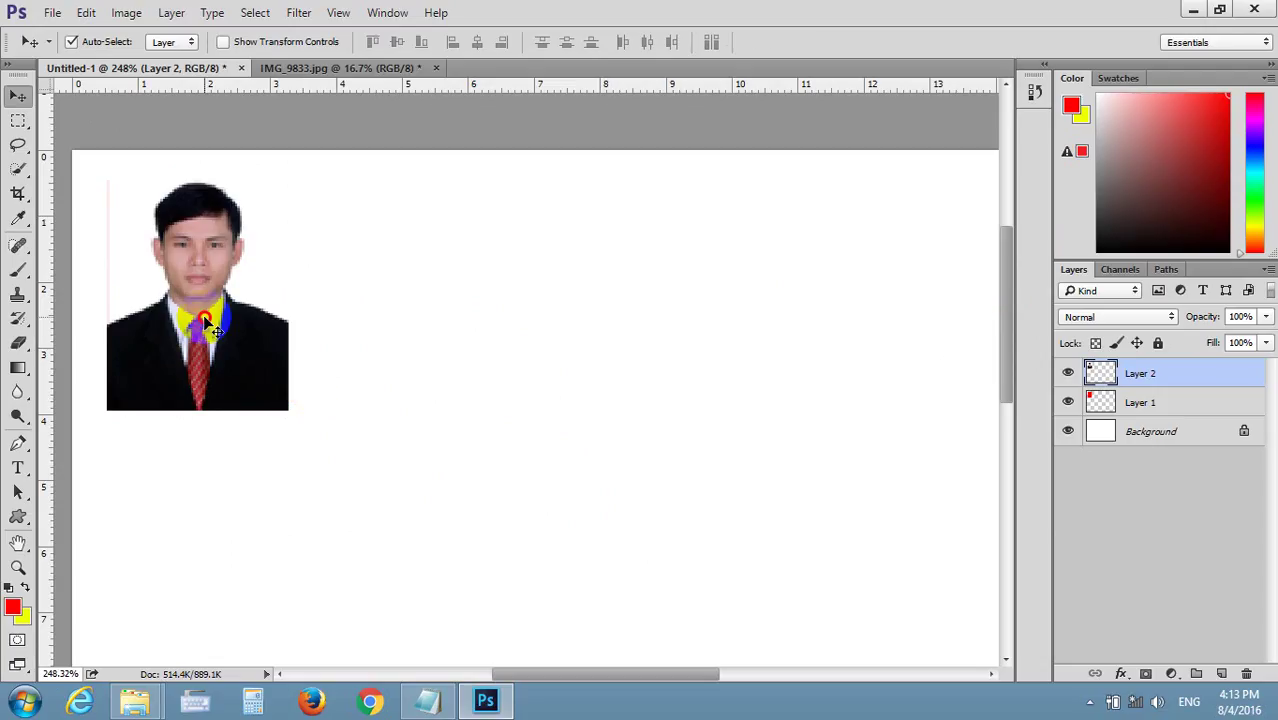
key(Left)
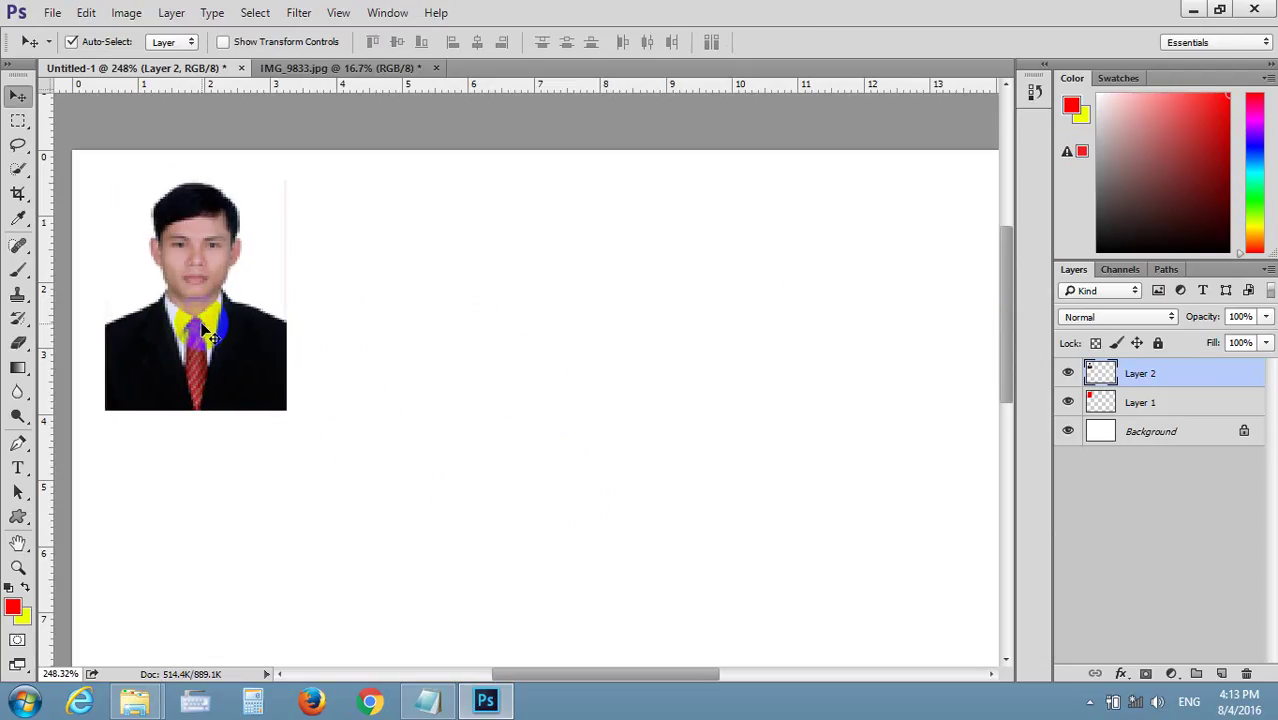
key(Right)
- Nudge the portrait slightly, then undo to restore its full original size
key(Down)
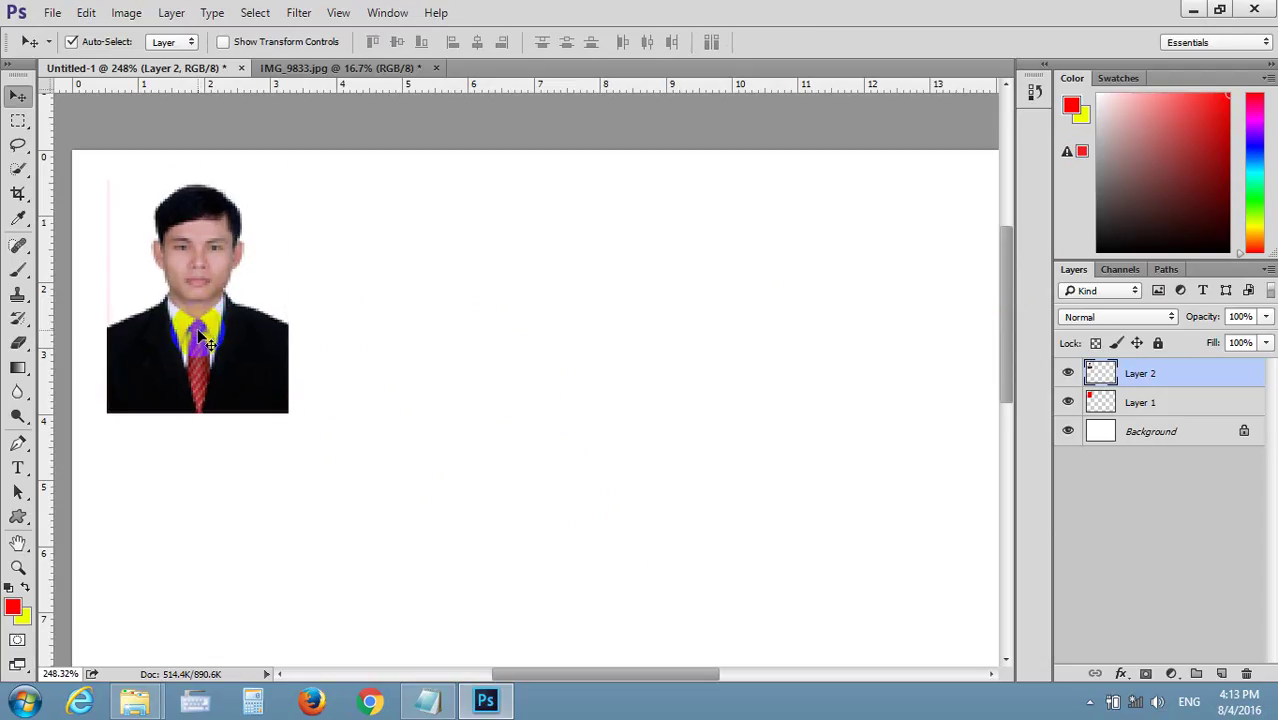
key(Left)
click(386, 422)
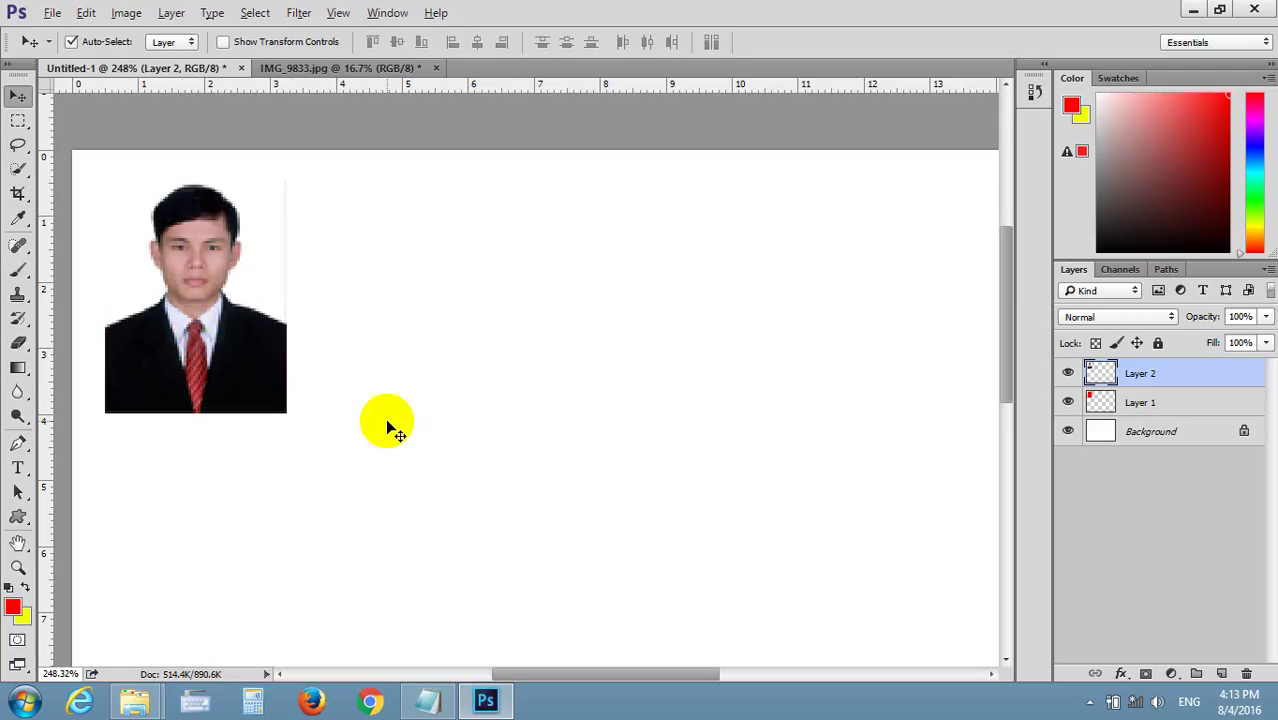
scroll(277, 380, up, 2)
scroll(207, 295, up, 3)
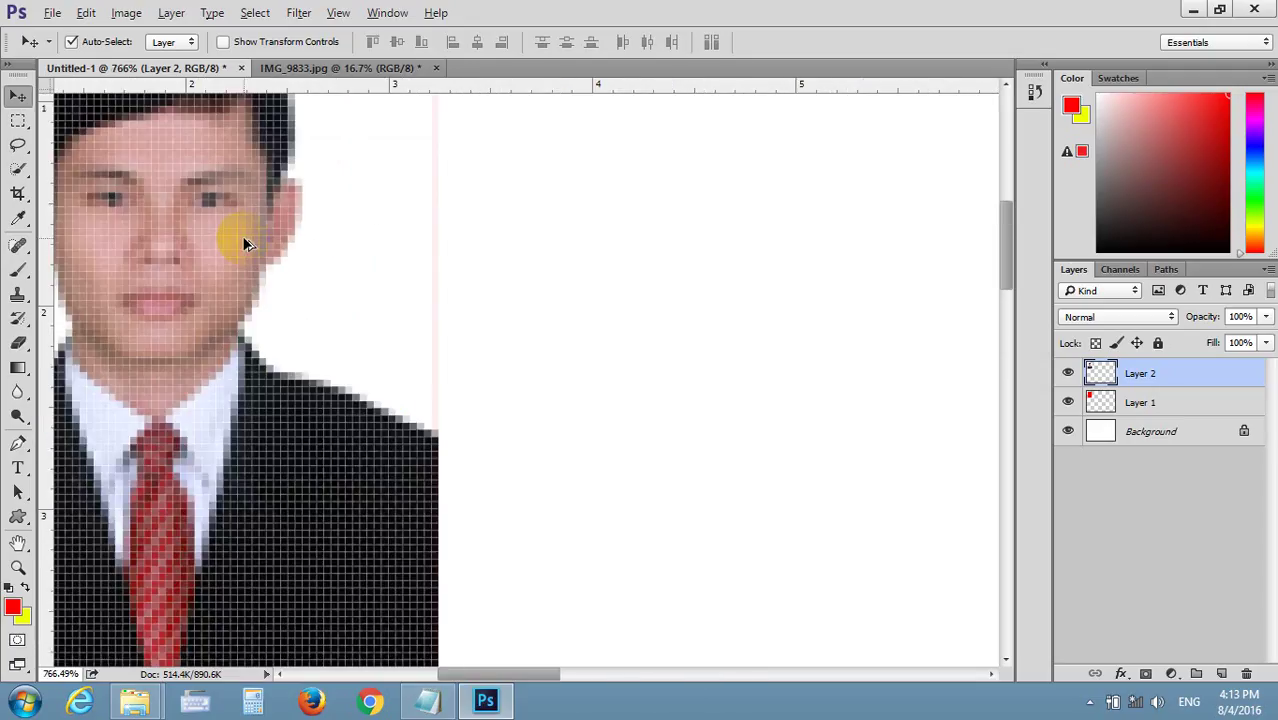
scroll(246, 244, down, 1)
scroll(246, 246, down, 2)
scroll(246, 248, down, 2)
scroll(250, 270, down, 1)
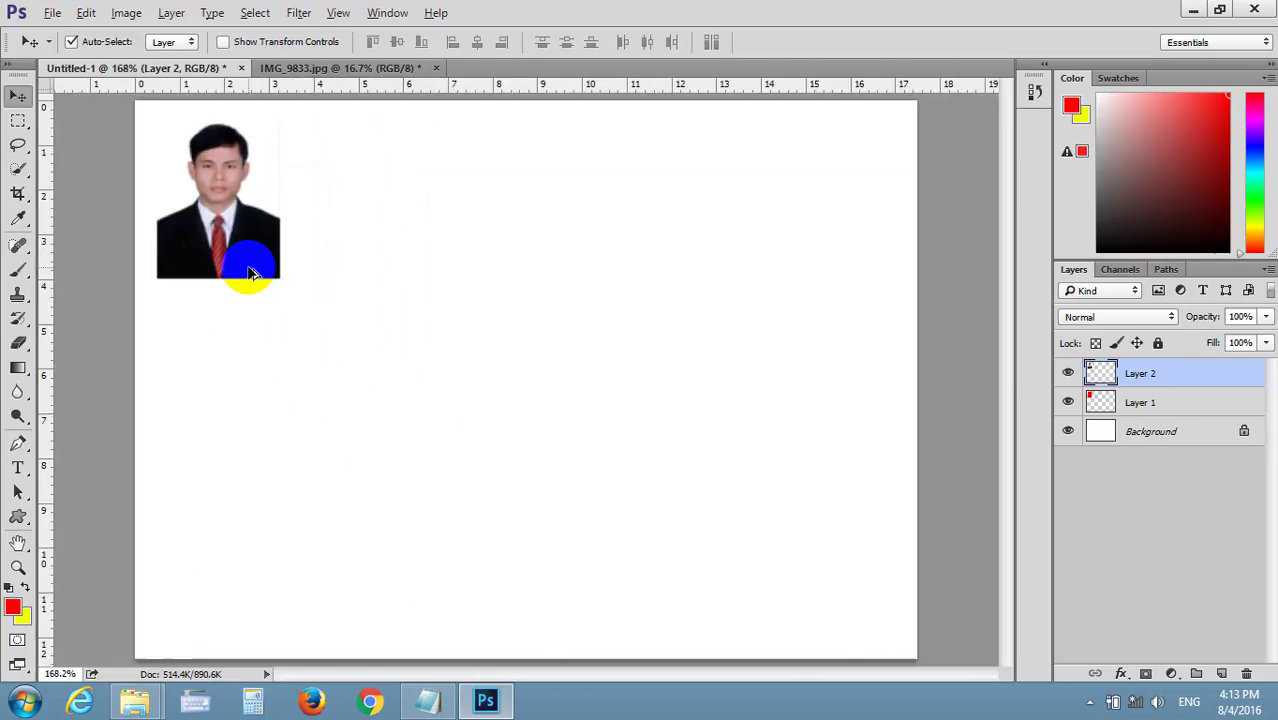
scroll(249, 271, up, 1)
scroll(250, 268, up, 1)
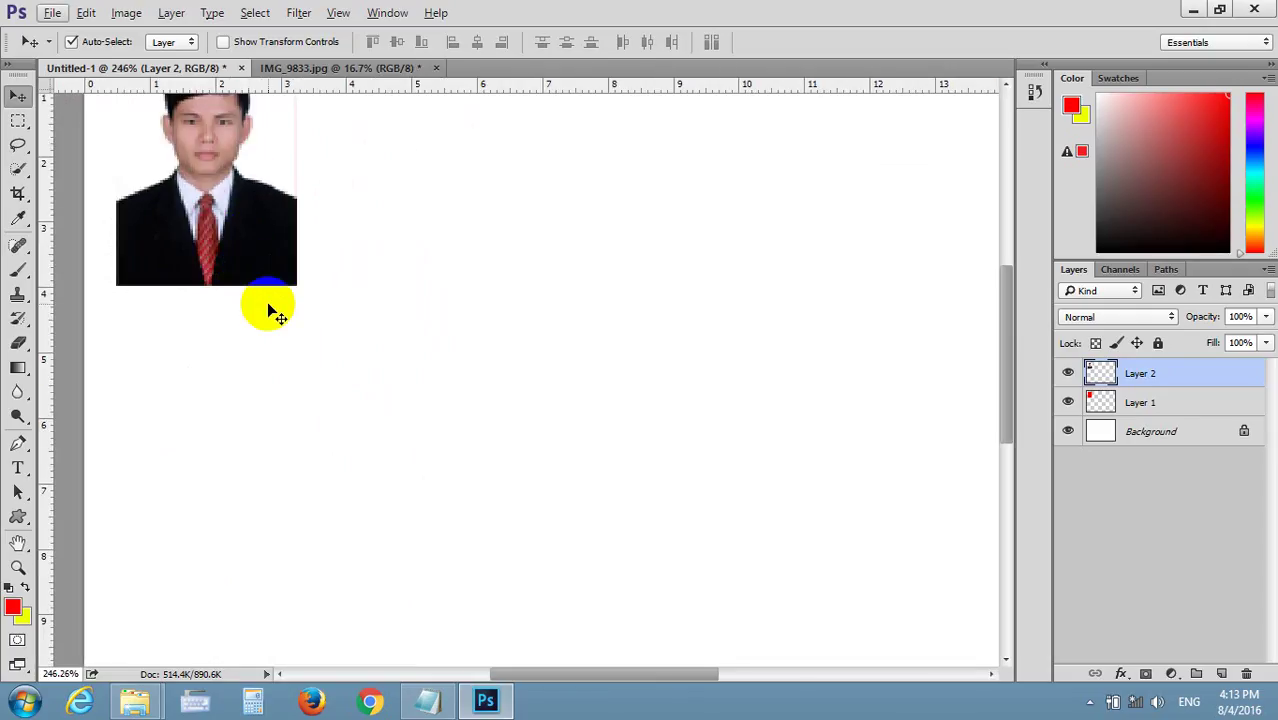
key(ctrl+z)
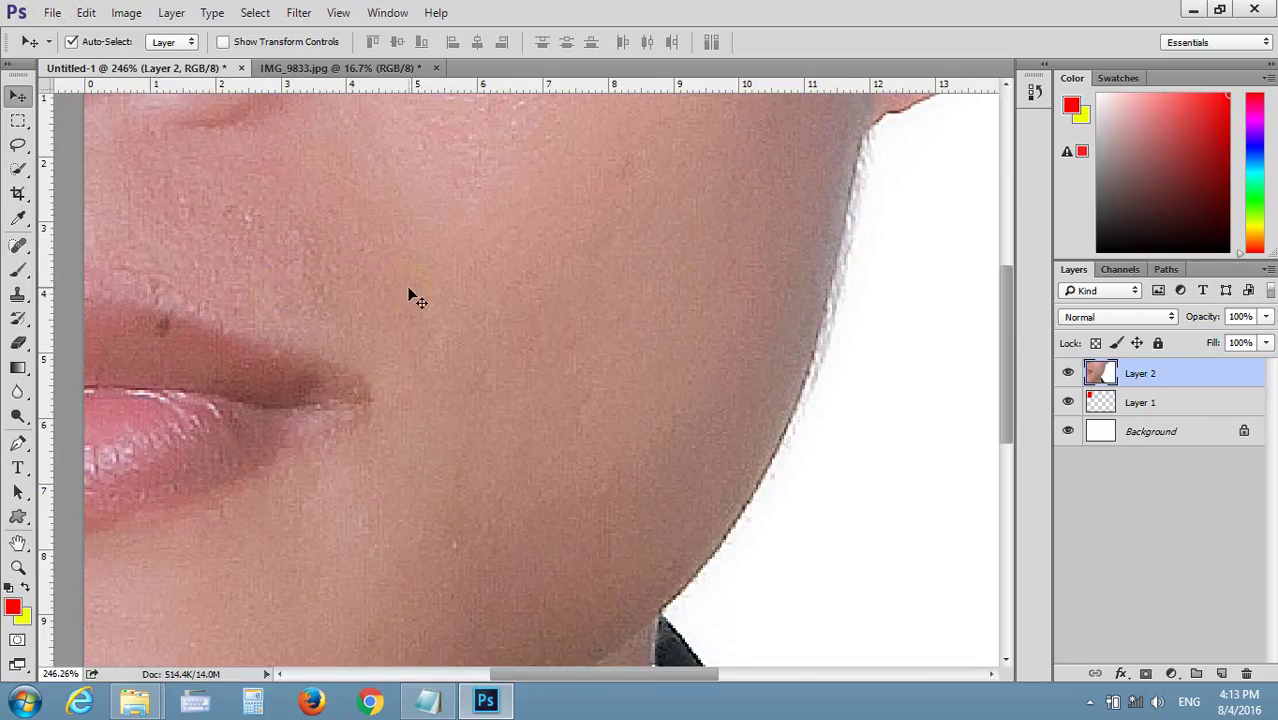
- Reposition the full-size portrait and convert Layer 2 into a Smart Object
scroll(354, 294, down, 5)
scroll(352, 280, down, 1)
click(530, 372)
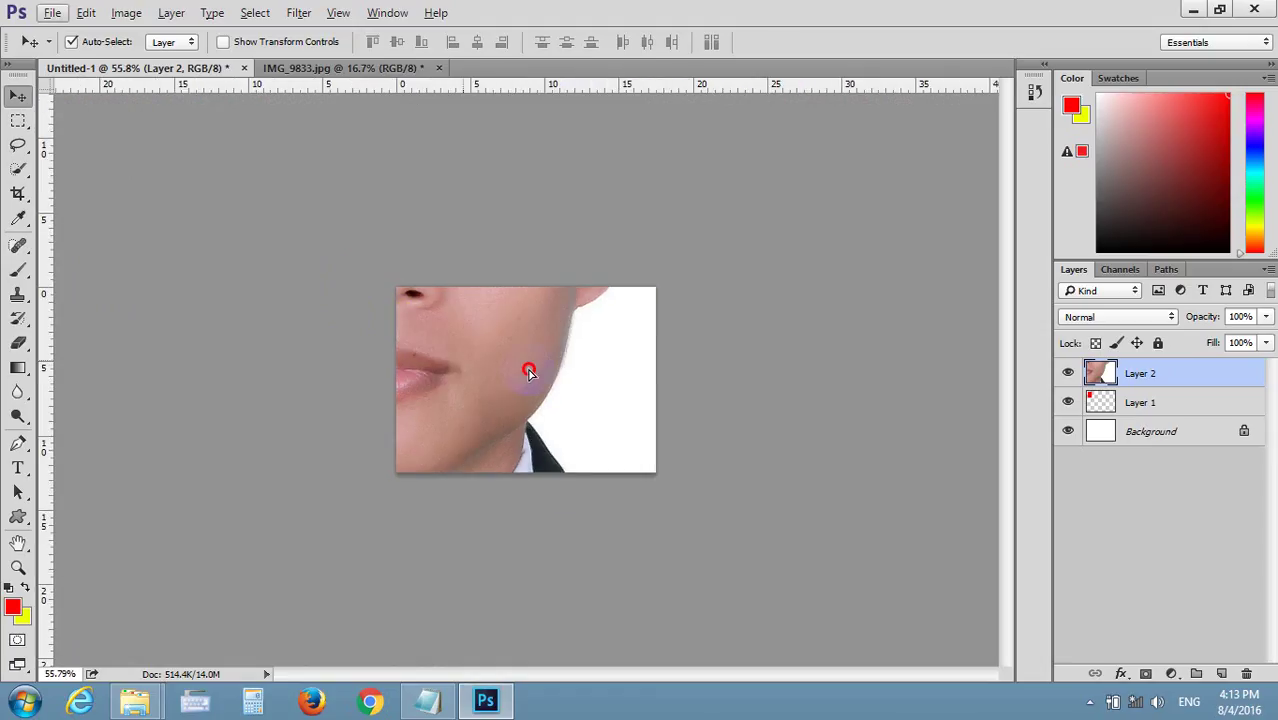
drag(529, 372, 574, 367)
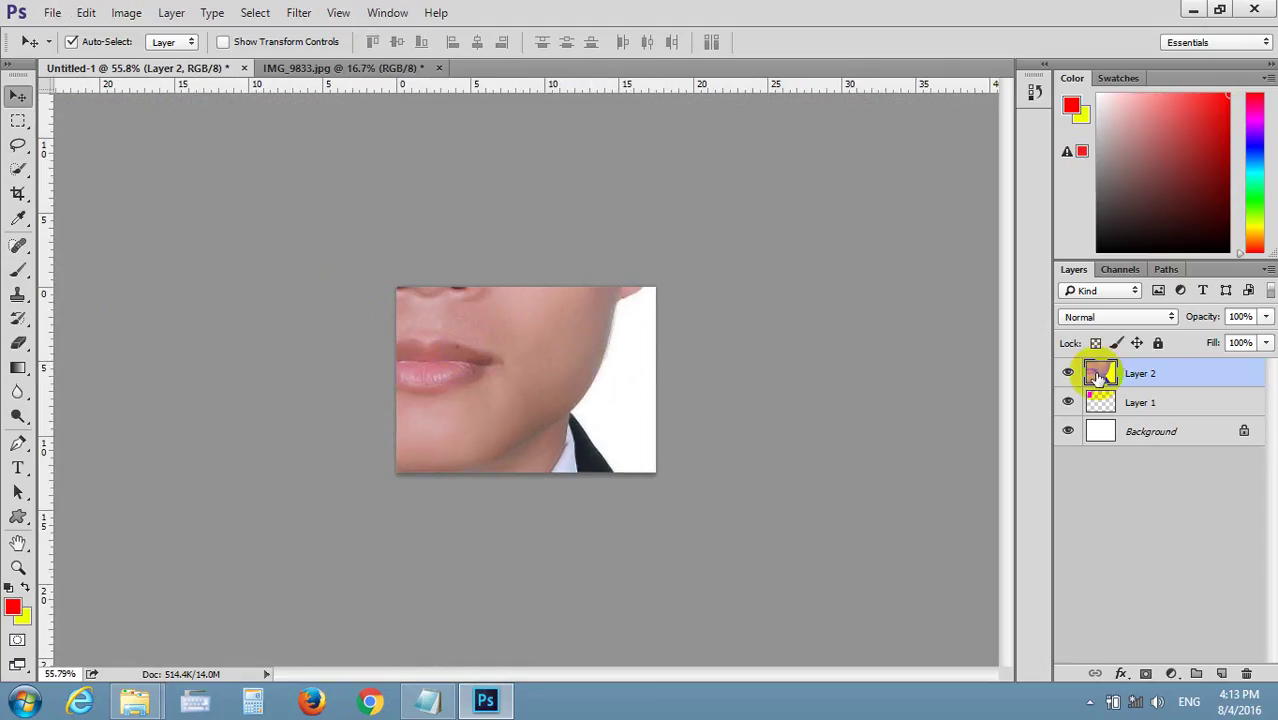
right_click(1132, 373)
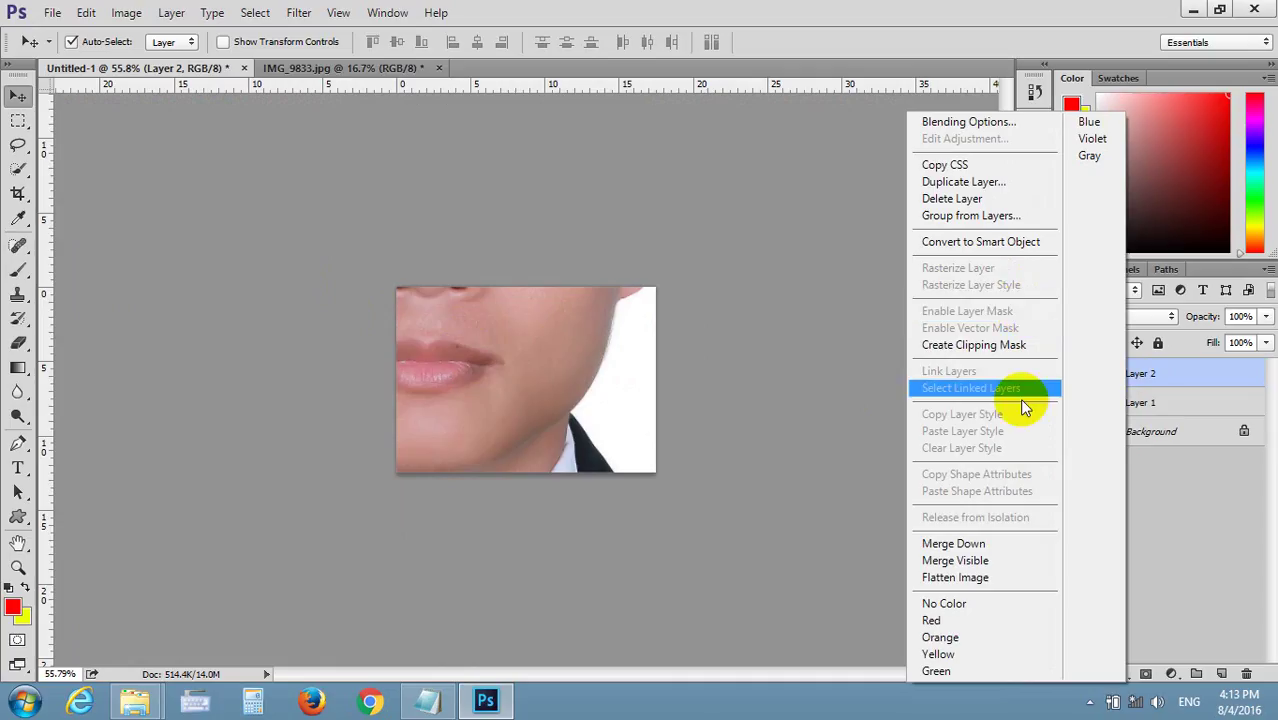
click(1138, 402)
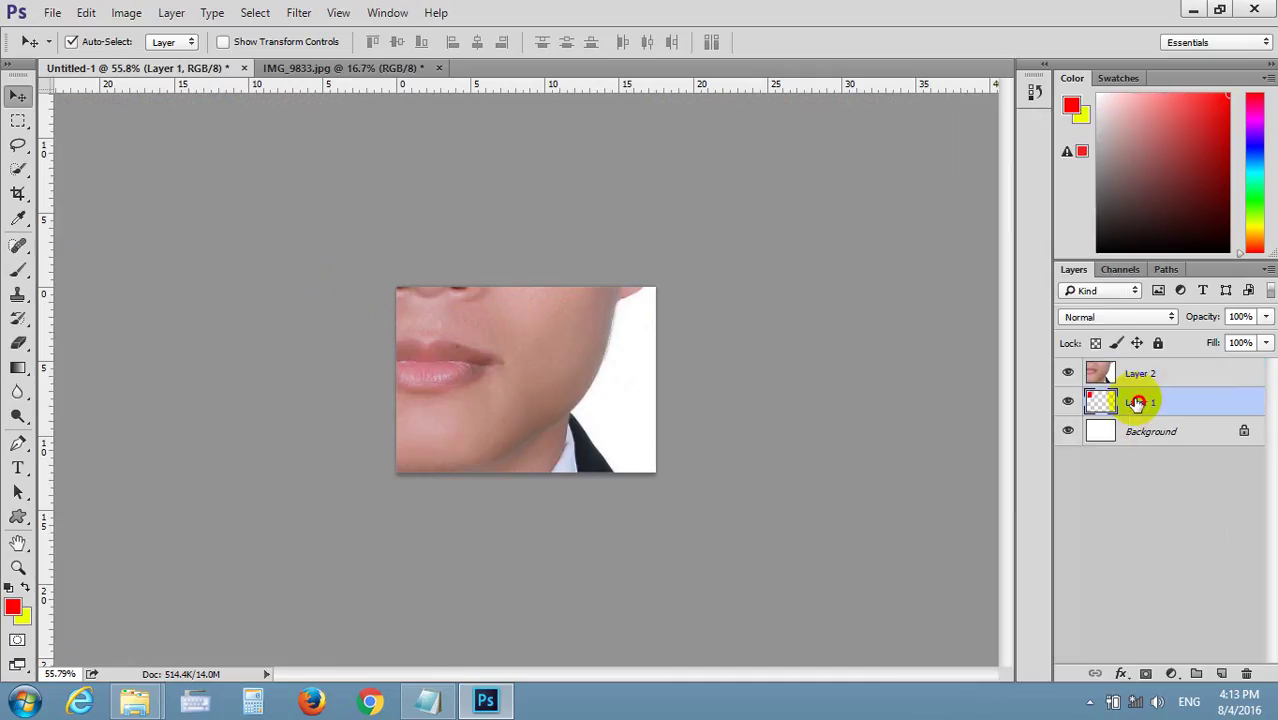
click(1131, 375)
right_click(1133, 373)
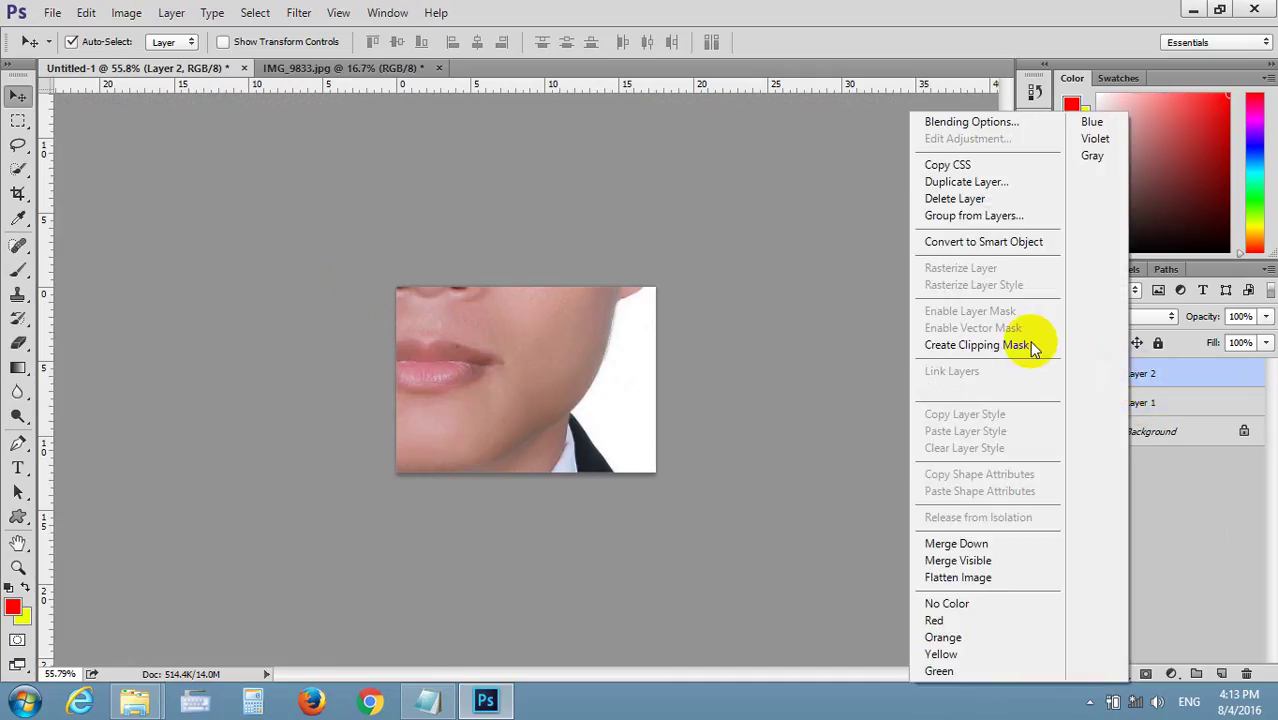
click(985, 242)
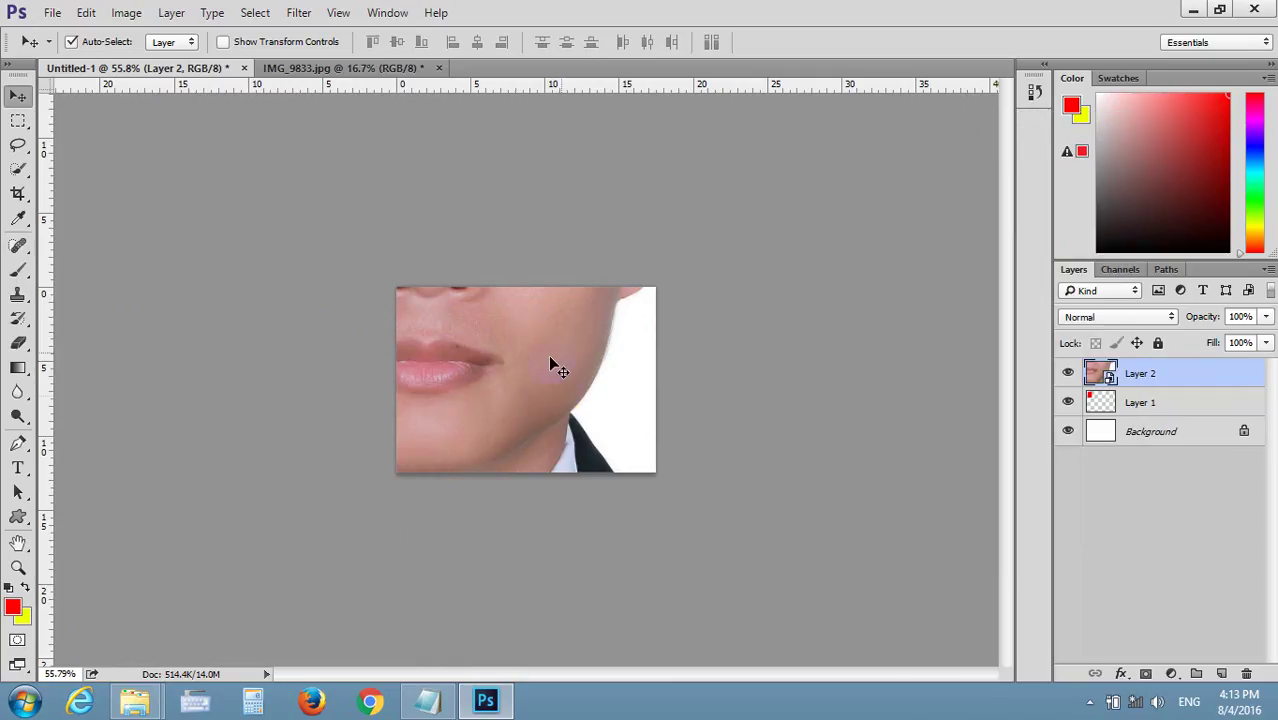
- Scale the smart-object portrait to about 2.72 × 3.53 cm over the top-left red rectangle
key(ctrl+t)
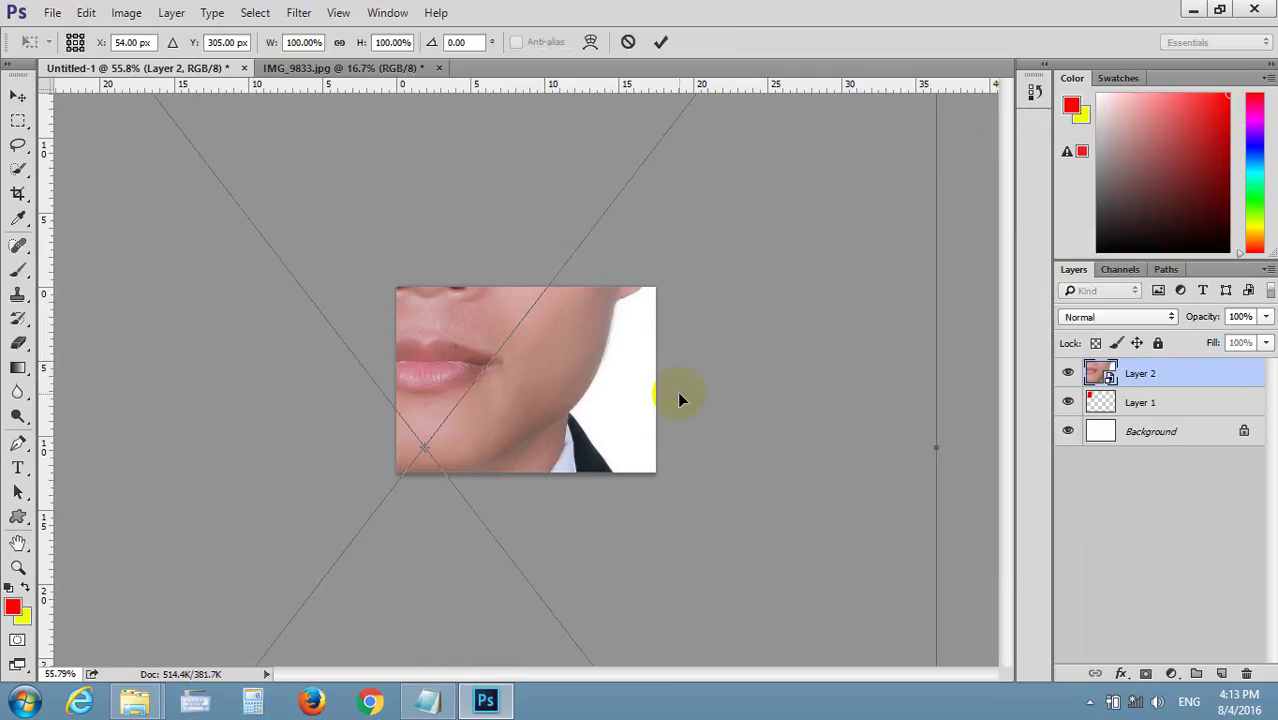
scroll(677, 401, down, 3)
scroll(677, 401, down, 1)
scroll(677, 391, down, 4)
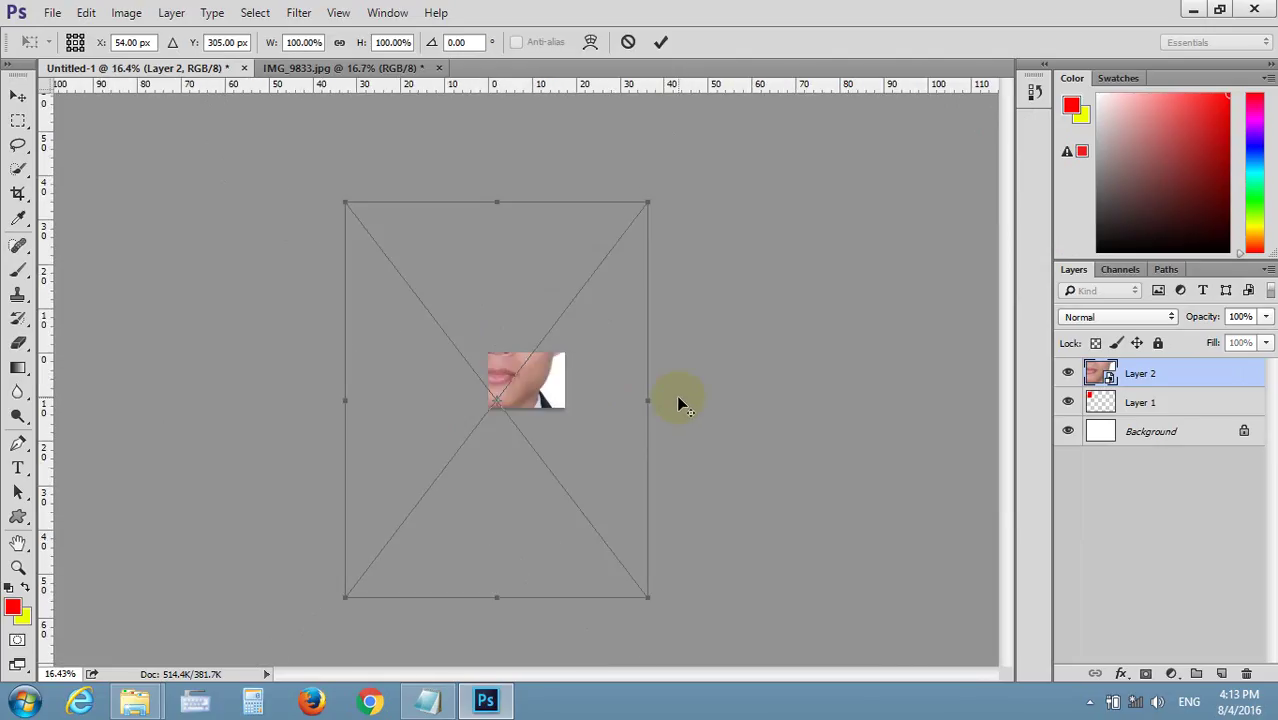
mouse_move(648, 595)
mouse_down()
mouse_move(368, 234)
mouse_move(522, 353)
mouse_move(525, 374)
mouse_up()
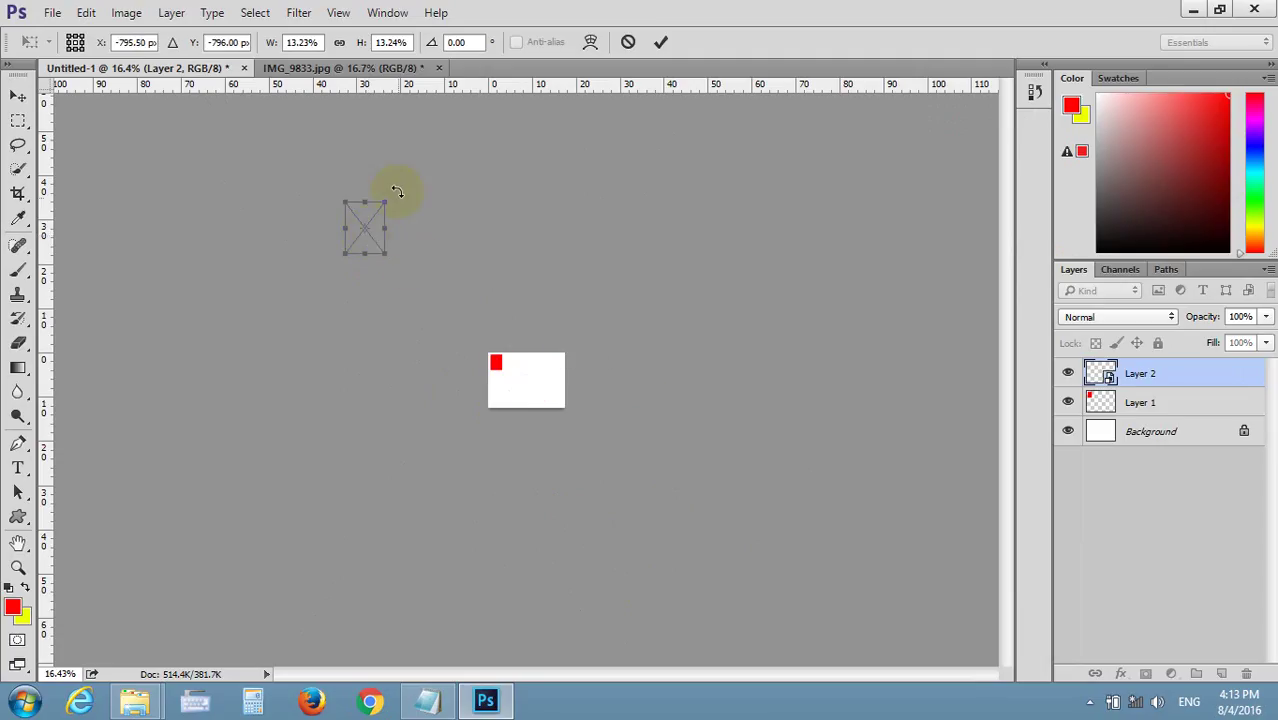
mouse_move(385, 225)
mouse_down()
mouse_move(536, 345)
mouse_move(530, 426)
mouse_up()
scroll(530, 426, up, 5)
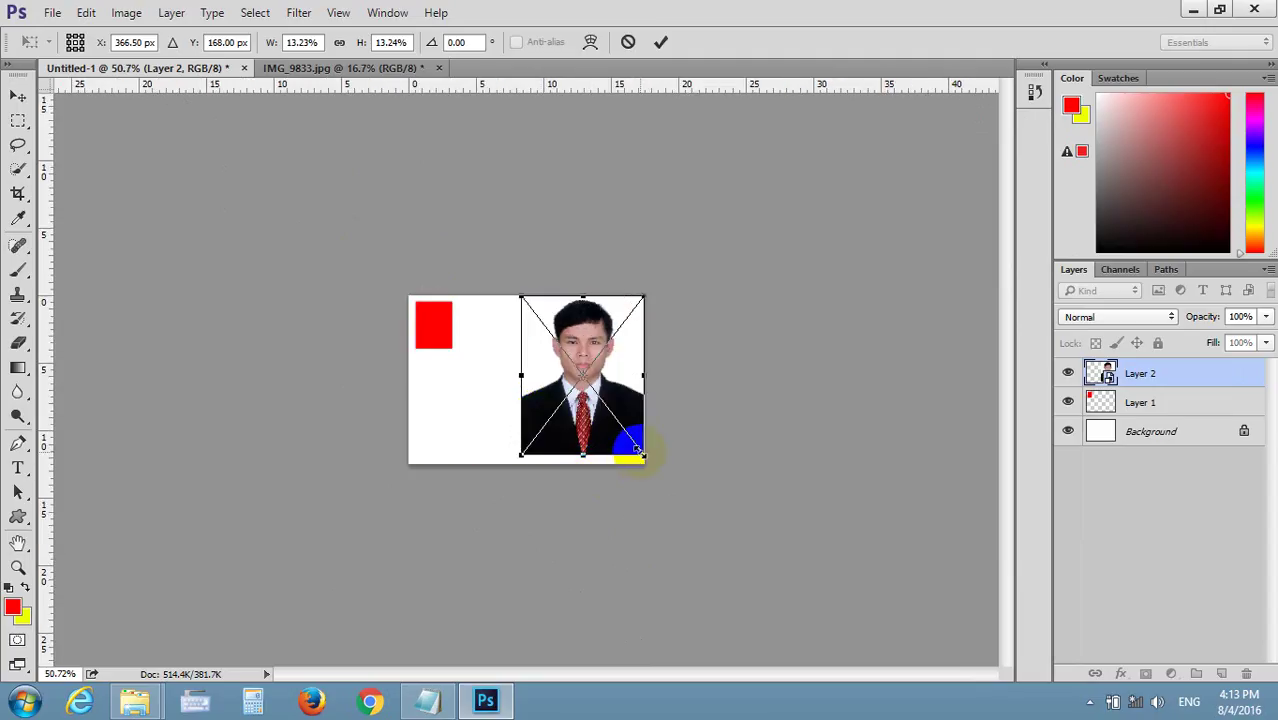
drag(638, 452, 566, 360)
scroll(559, 365, up, 2)
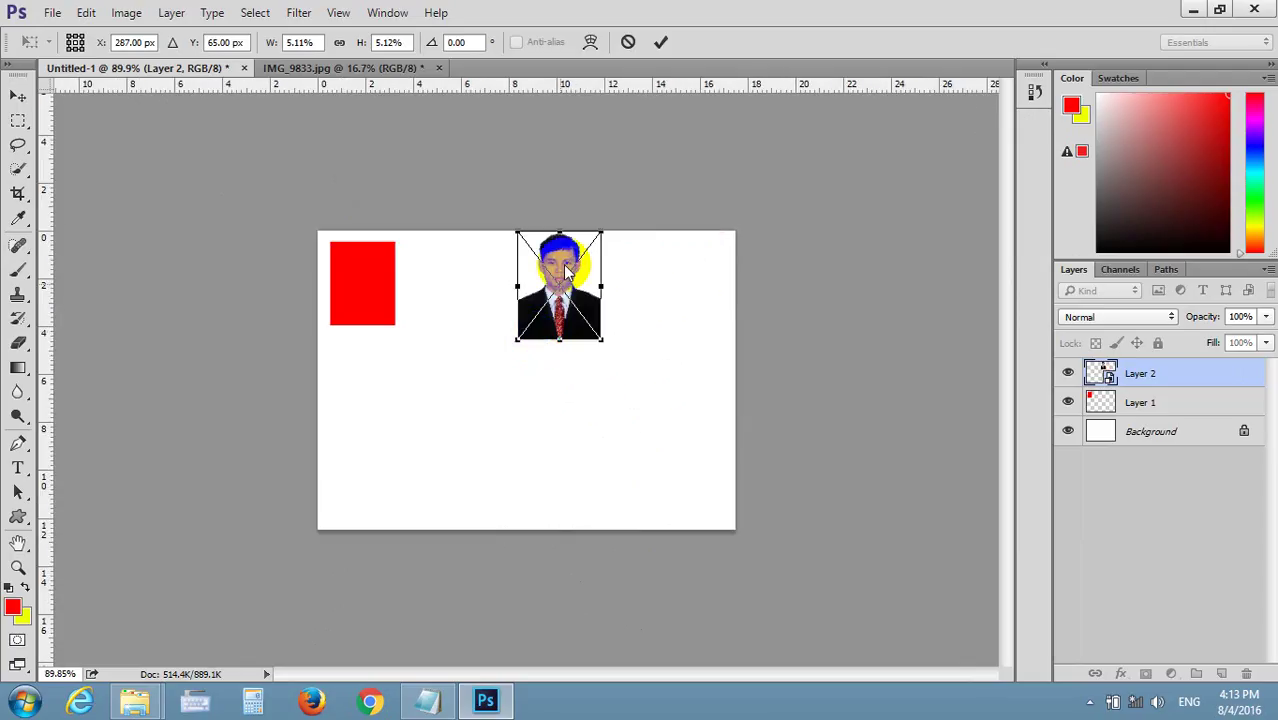
drag(563, 267, 376, 279)
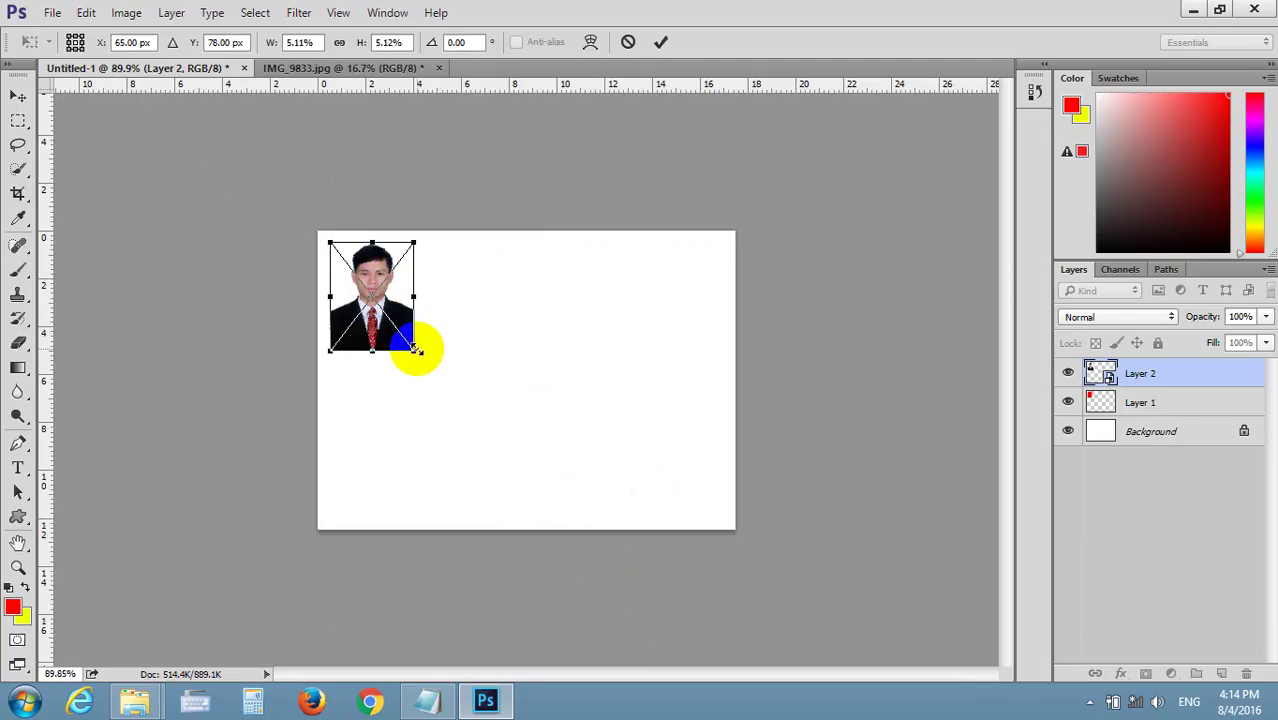
drag(413, 349, 391, 329)
- Commit the portrait's new size and position
key(Return)
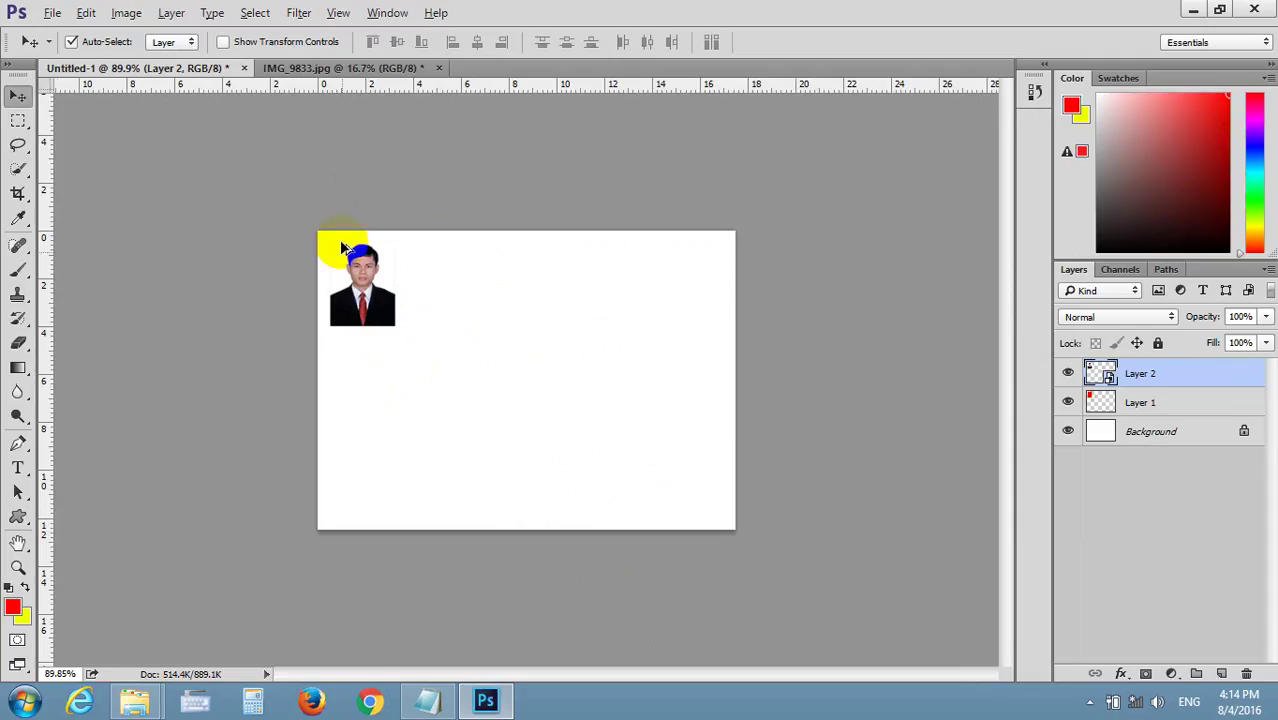
scroll(330, 240, up, 2)
scroll(300, 180, up, 2)
scroll(240, 180, up, 2)
scroll(265, 211, up, 2)
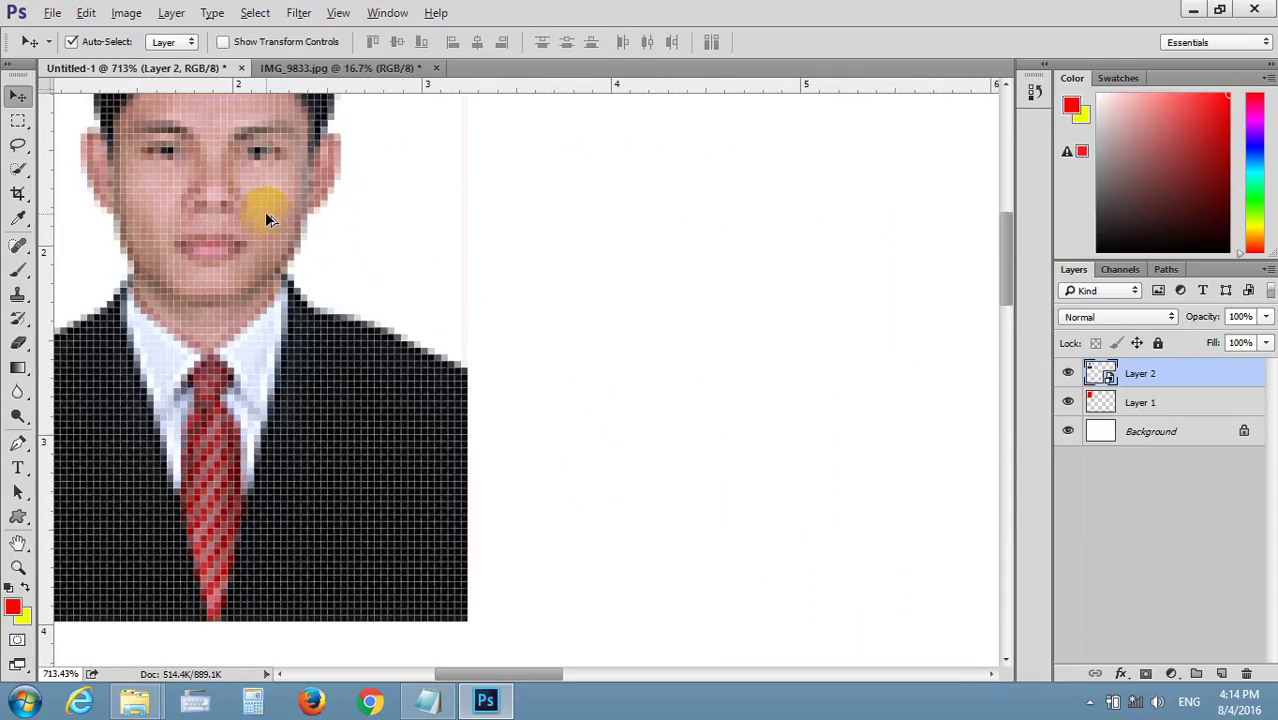
scroll(265, 211, up, 1)
scroll(265, 211, down, 1)
scroll(265, 211, down, 1)
scroll(265, 211, down, 3)
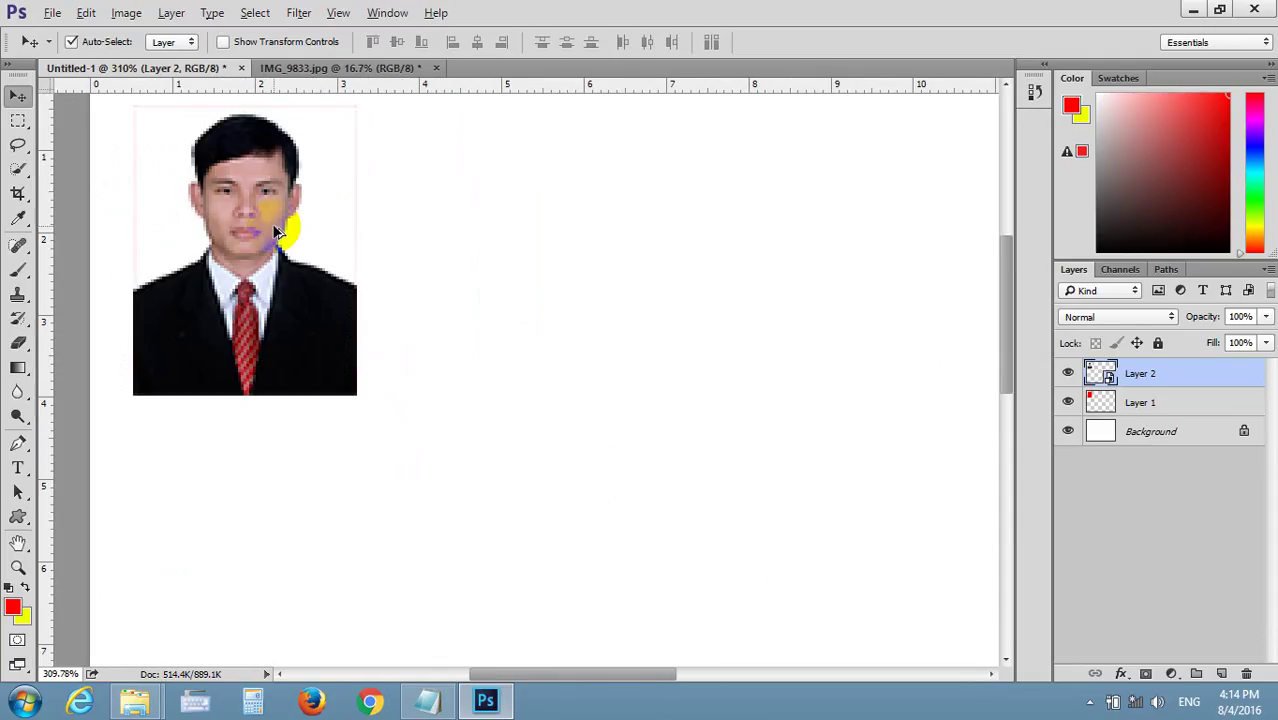
scroll(274, 224, up, 1)
scroll(274, 224, down, 1)
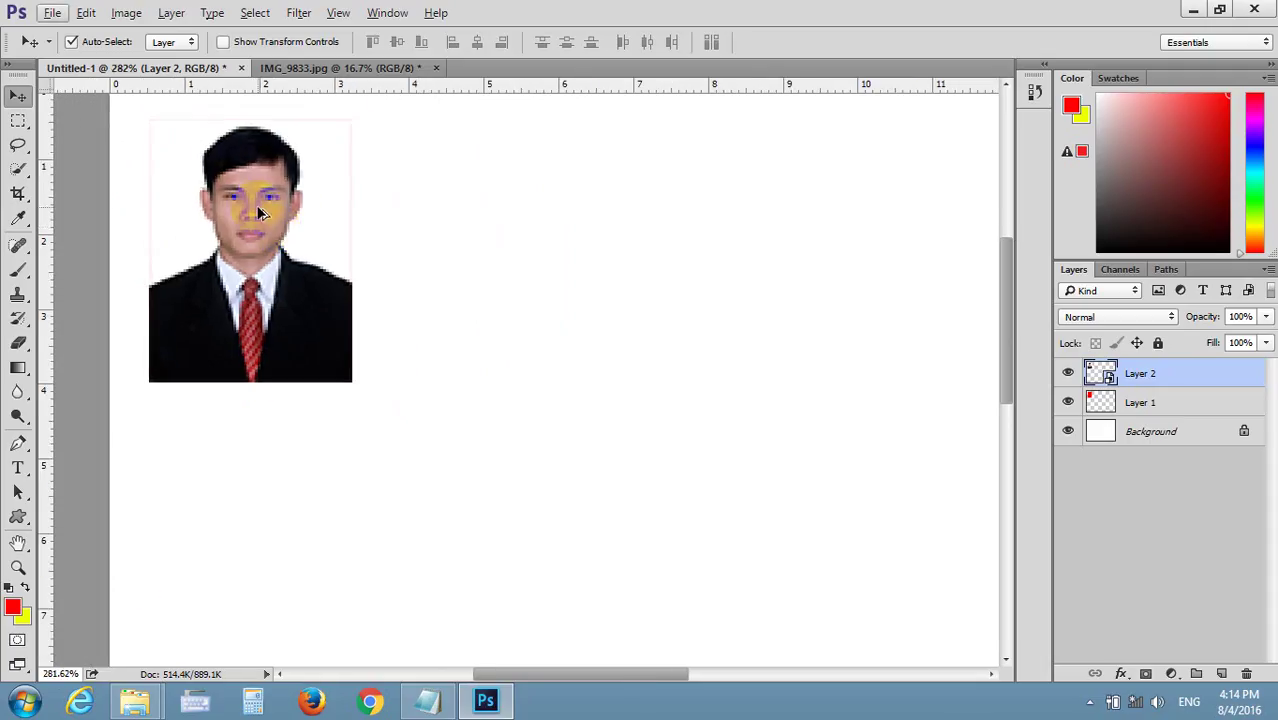
- Align the portrait exactly over the red rectangle at the sheet's top-left corner
drag(278, 232, 436, 271)
click(245, 212)
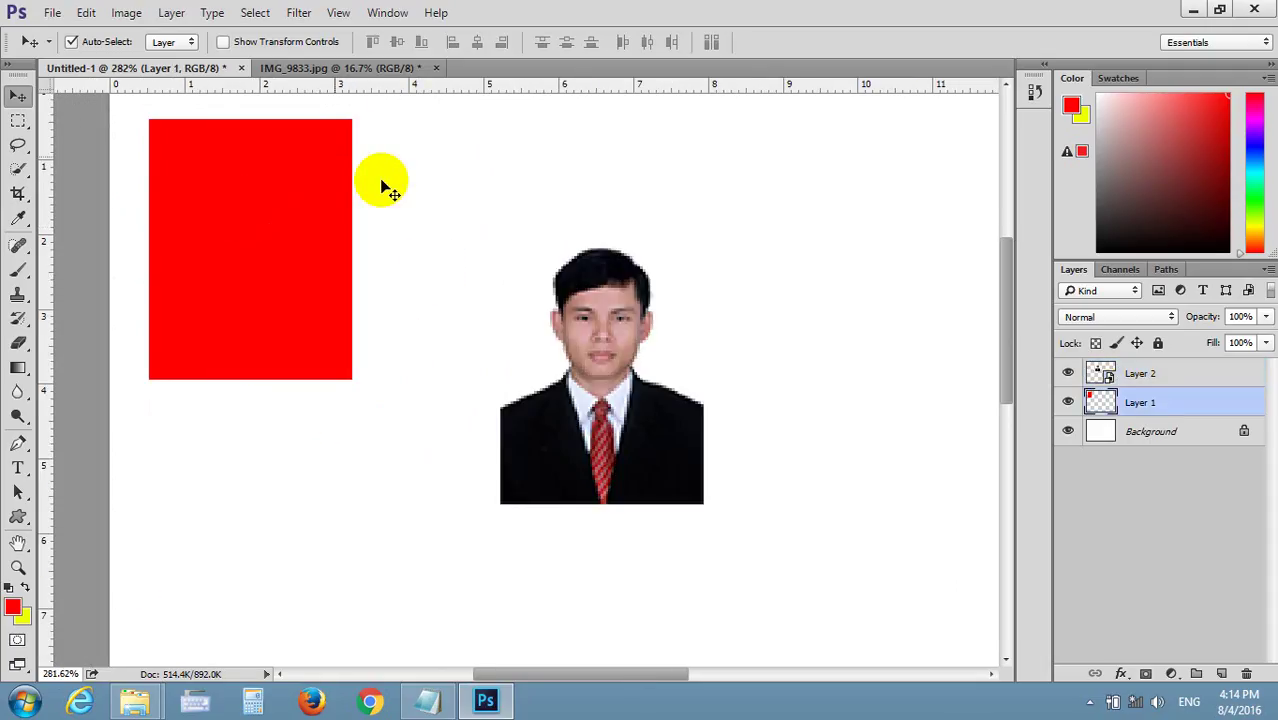
drag(633, 337, 485, 209)
drag(466, 278, 263, 280)
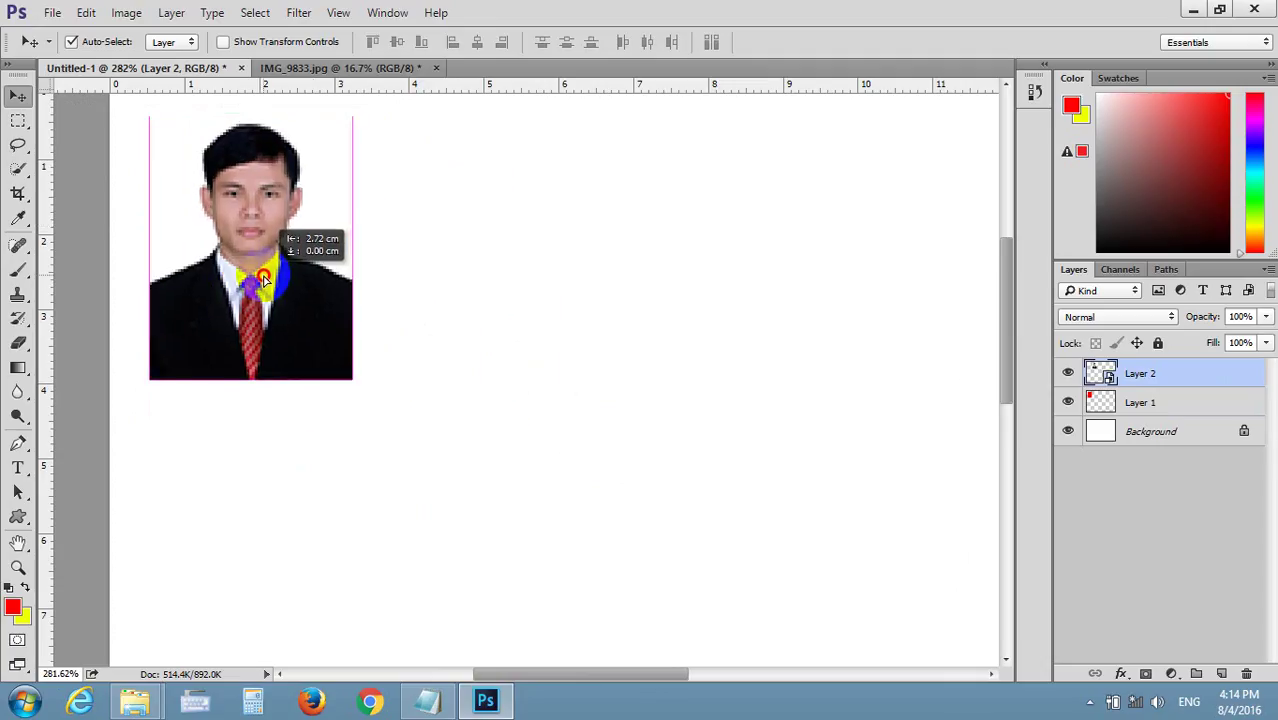
click(287, 70)
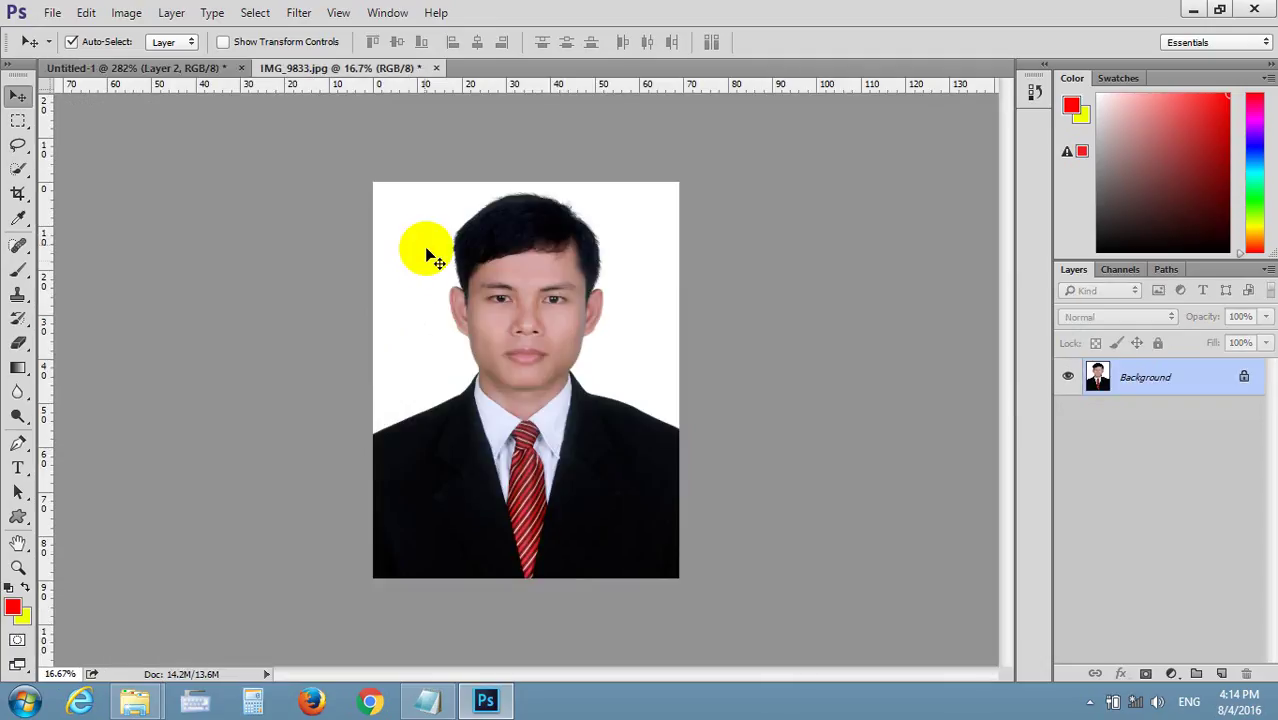
click(160, 68)
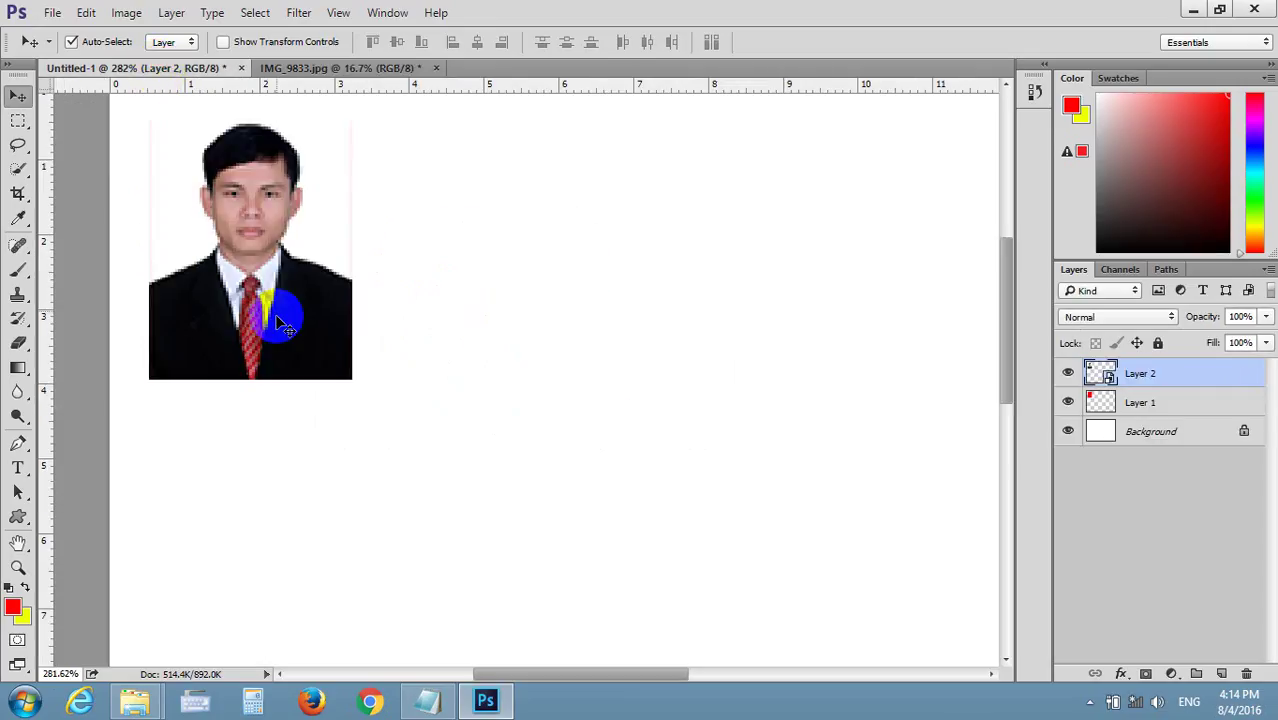
scroll(257, 314, up, 2)
scroll(269, 254, up, 2)
scroll(276, 250, down, 4)
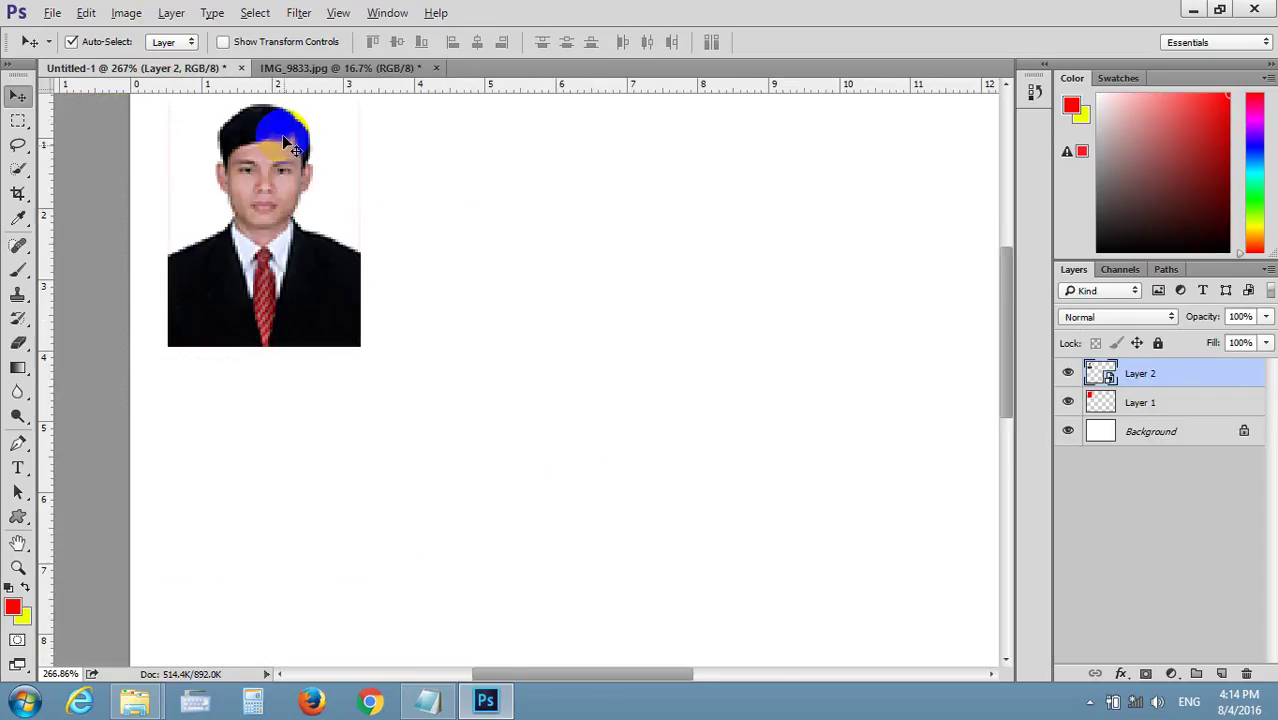
- Close Untitled-1 unsaved and create a new 17.5 × 12.49 cm document at 300 pixels/inch
click(241, 68)
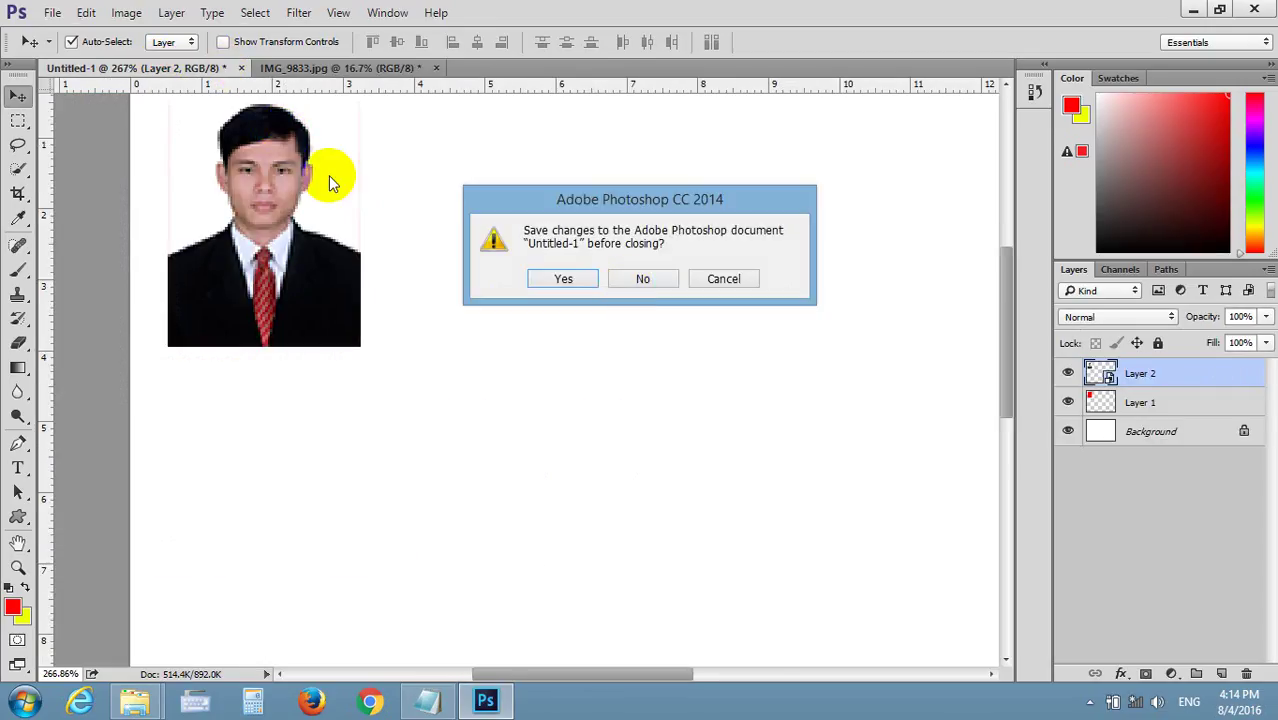
click(626, 285)
click(50, 12)
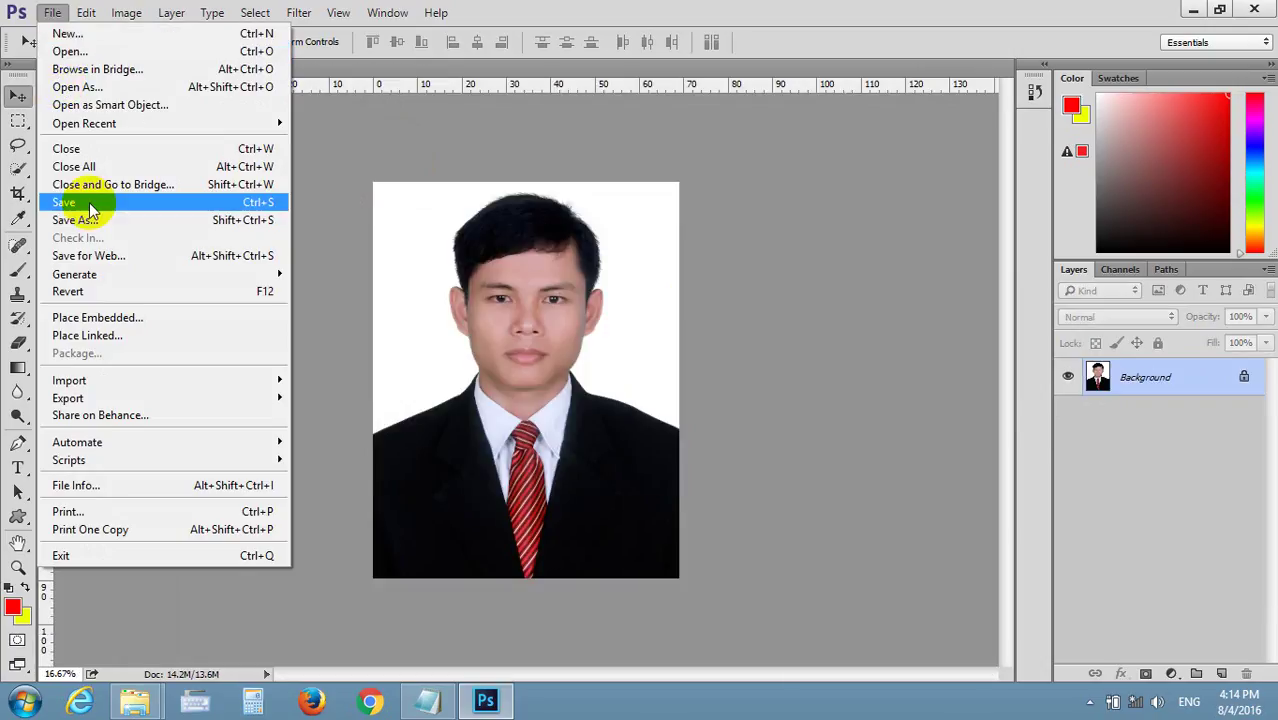
click(128, 34)
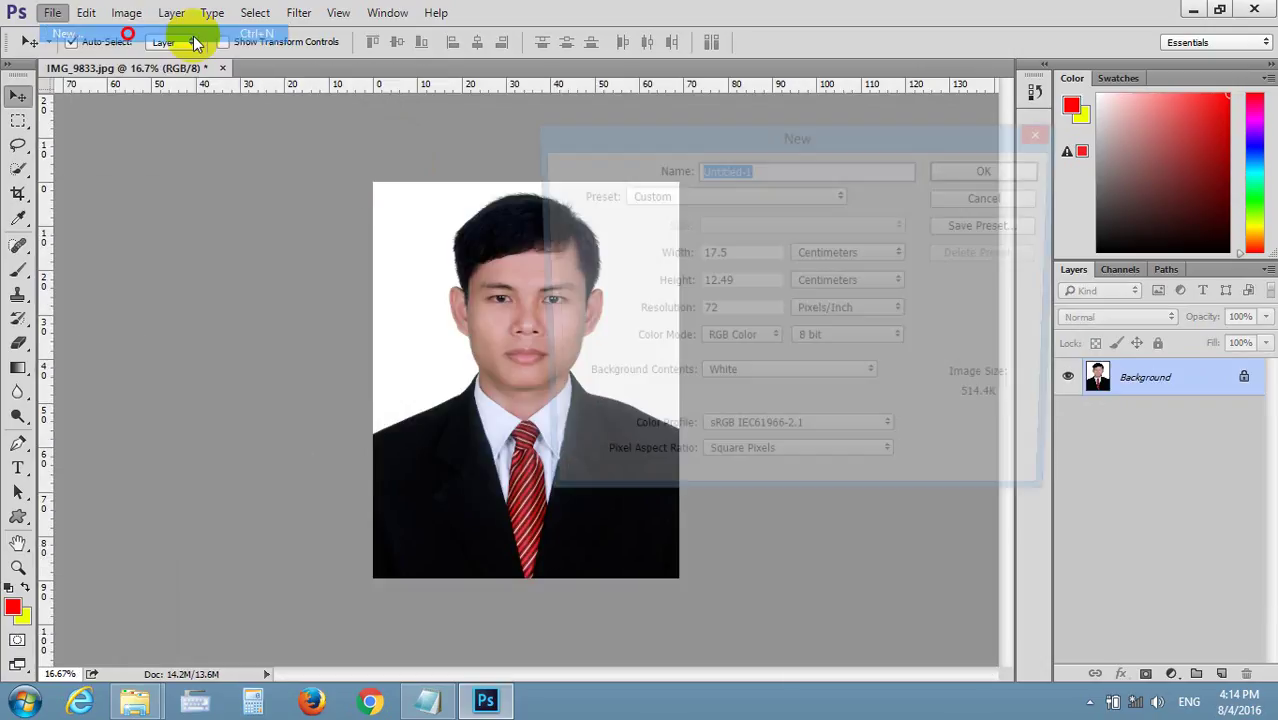
double_click(741, 319)
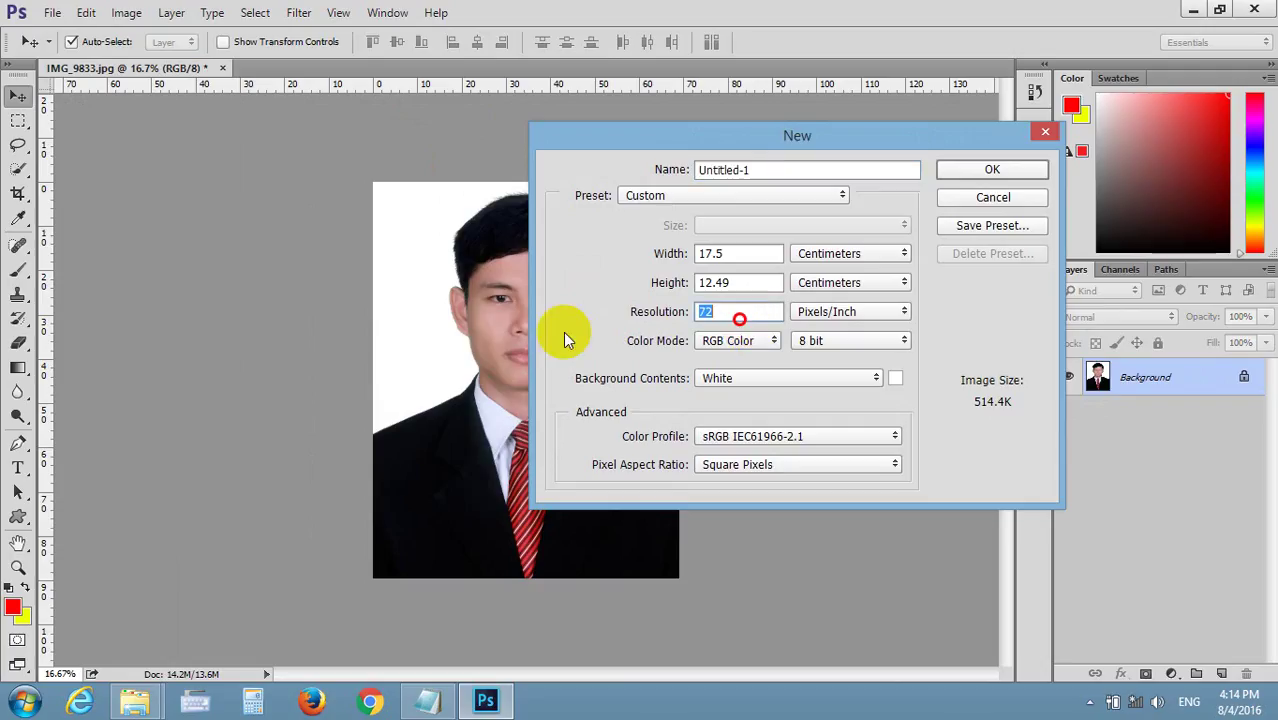
text(300)
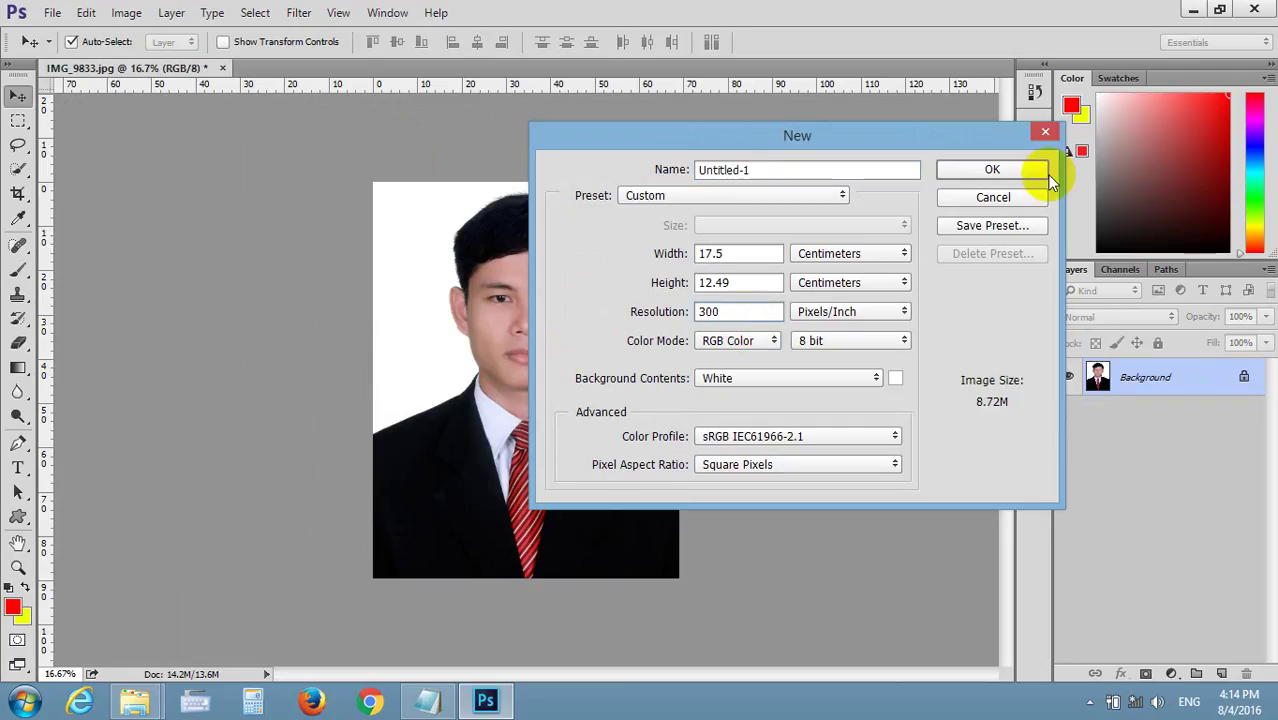
click(1018, 171)
- Drag the portrait into the new Untitled-1 and position it on the sheet
click(172, 67)
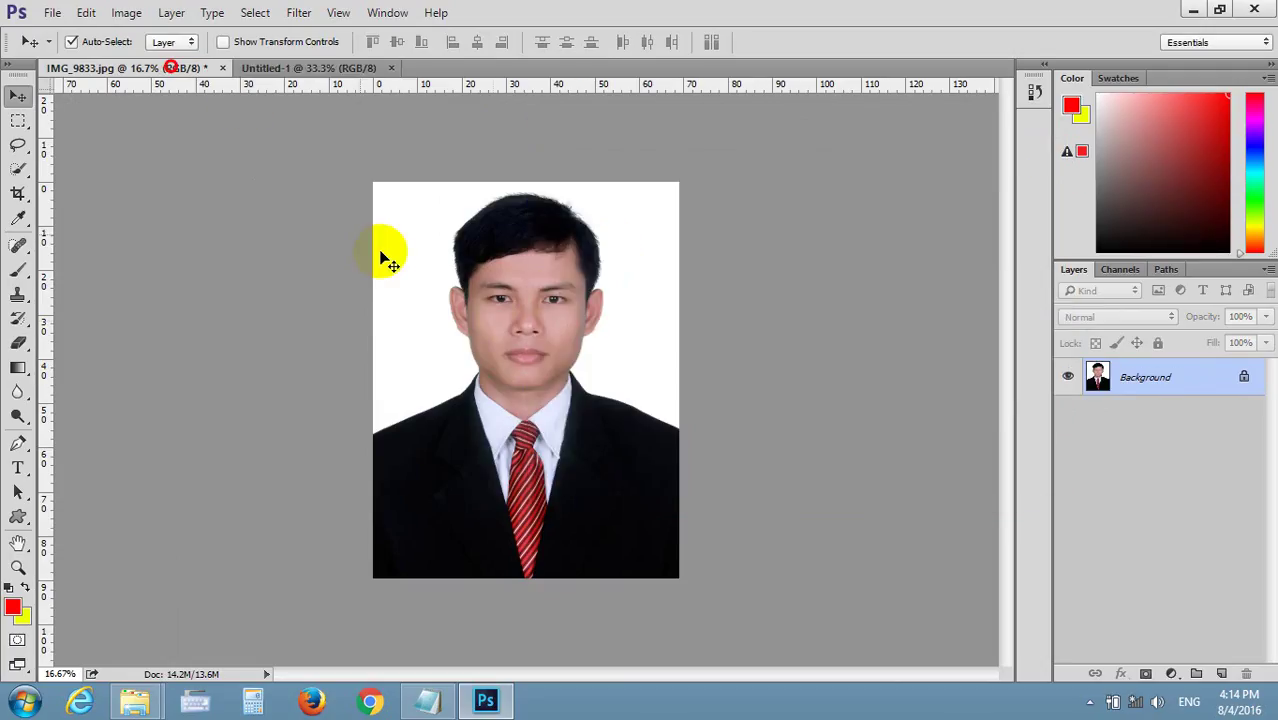
click(290, 74)
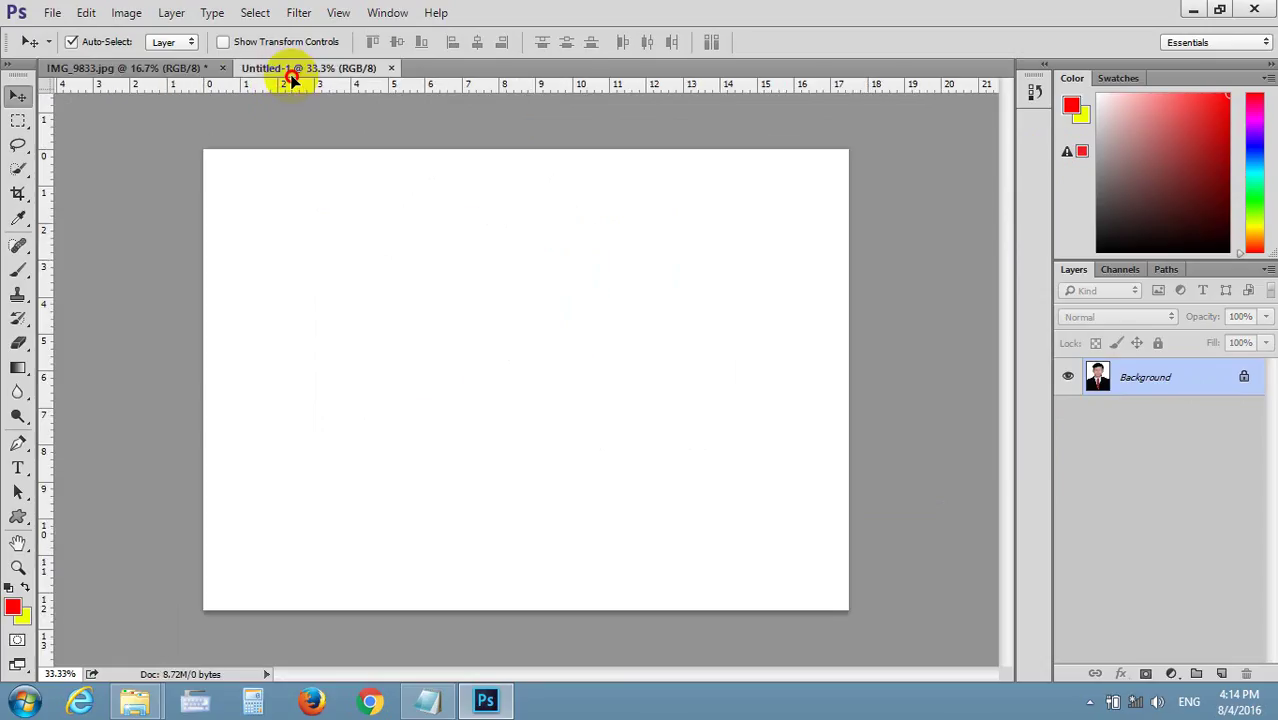
drag(290, 74, 442, 365)
mouse_move(462, 315)
mouse_down()
mouse_move(345, 185)
mouse_move(488, 320)
mouse_move(475, 262)
mouse_up()
key(ctrl+t)
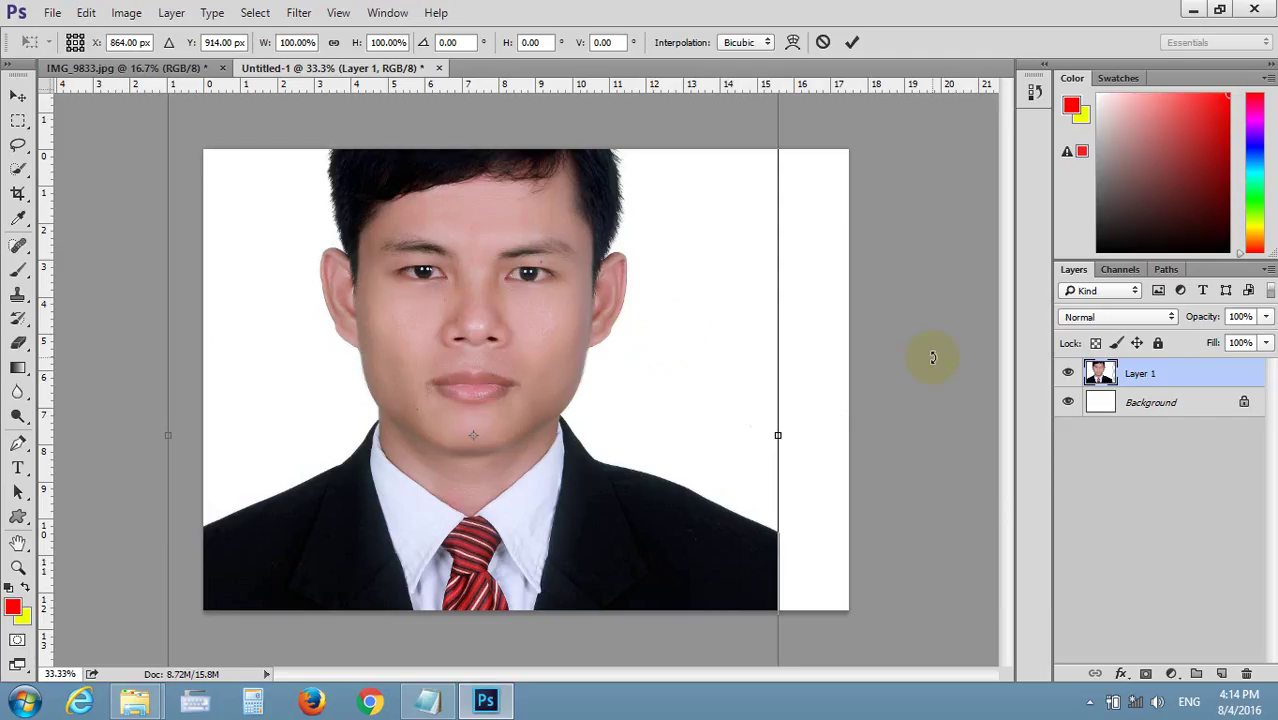
key(Return)
- Convert the portrait layer to a Smart Object and scale it down to about 22%
right_click(1100, 373)
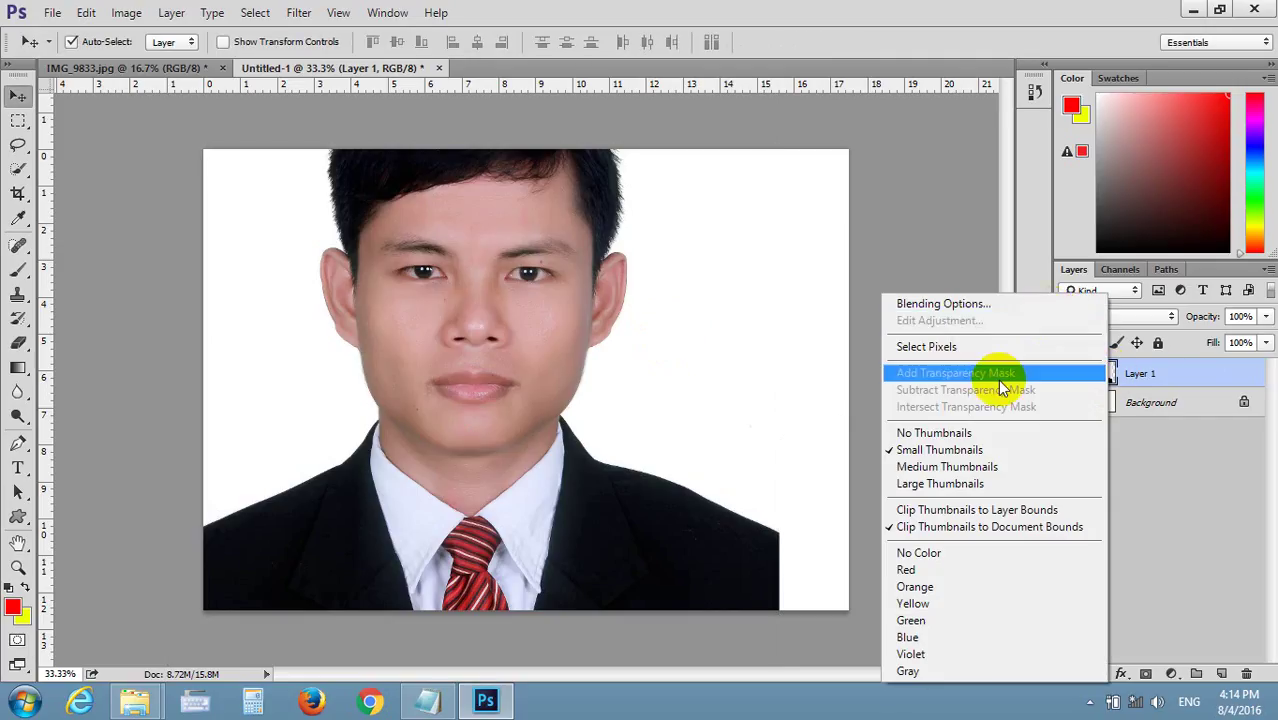
right_click(1197, 367)
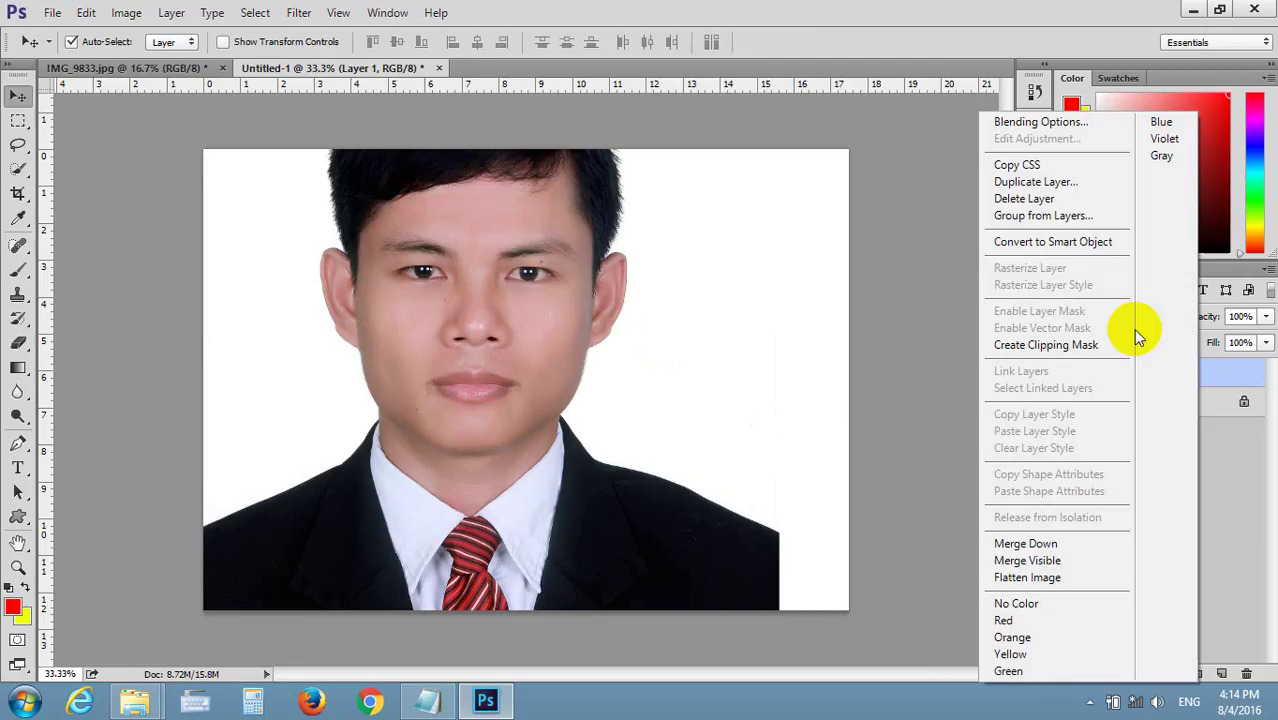
click(1075, 242)
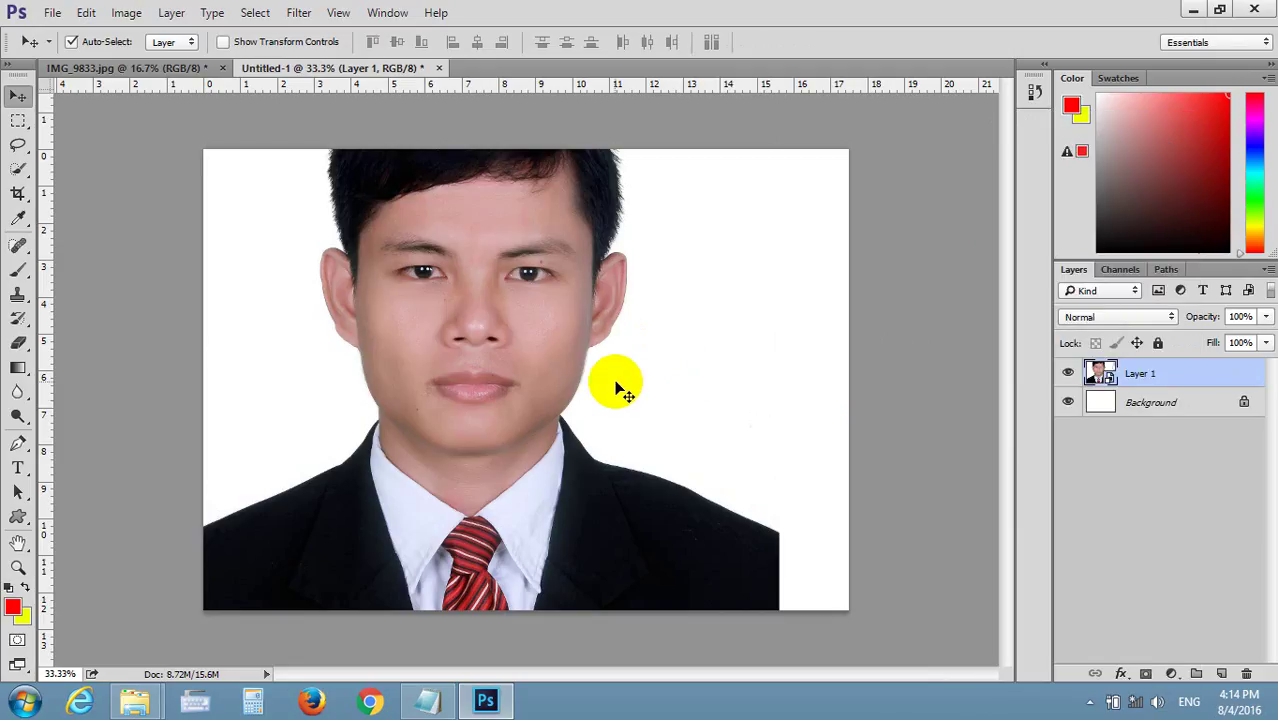
key(ctrl+t)
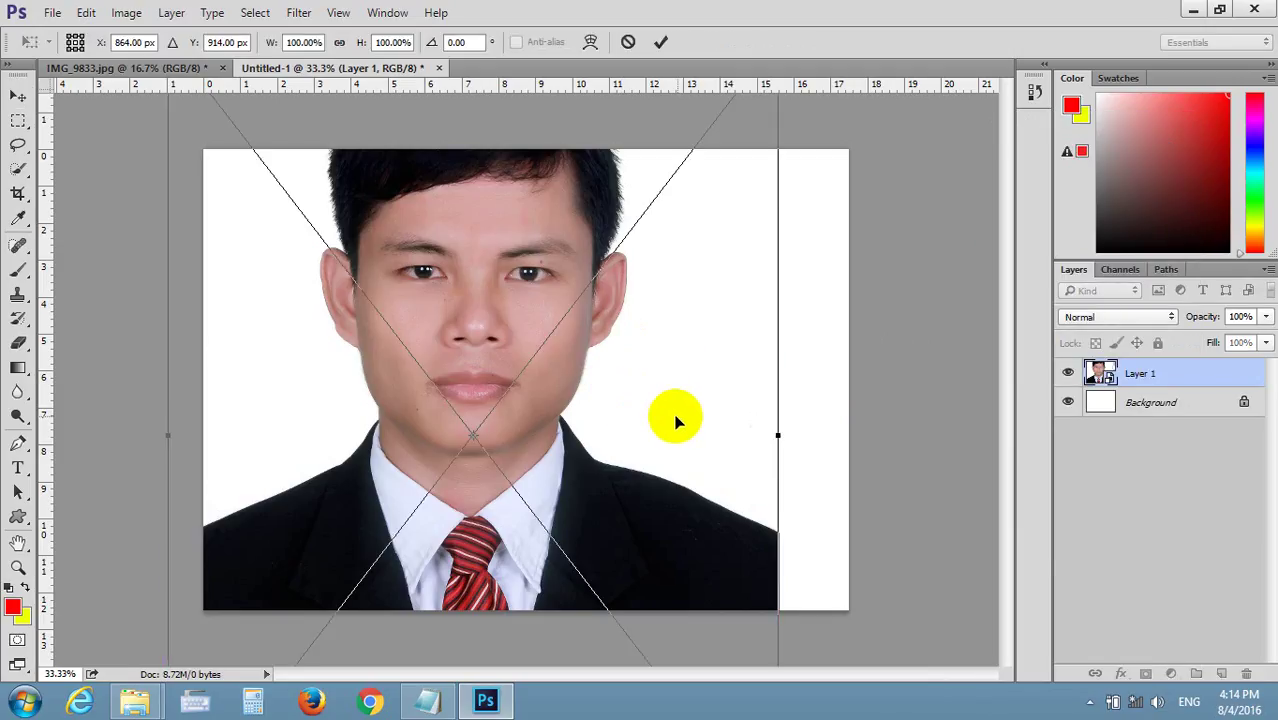
key(ctrl+0)
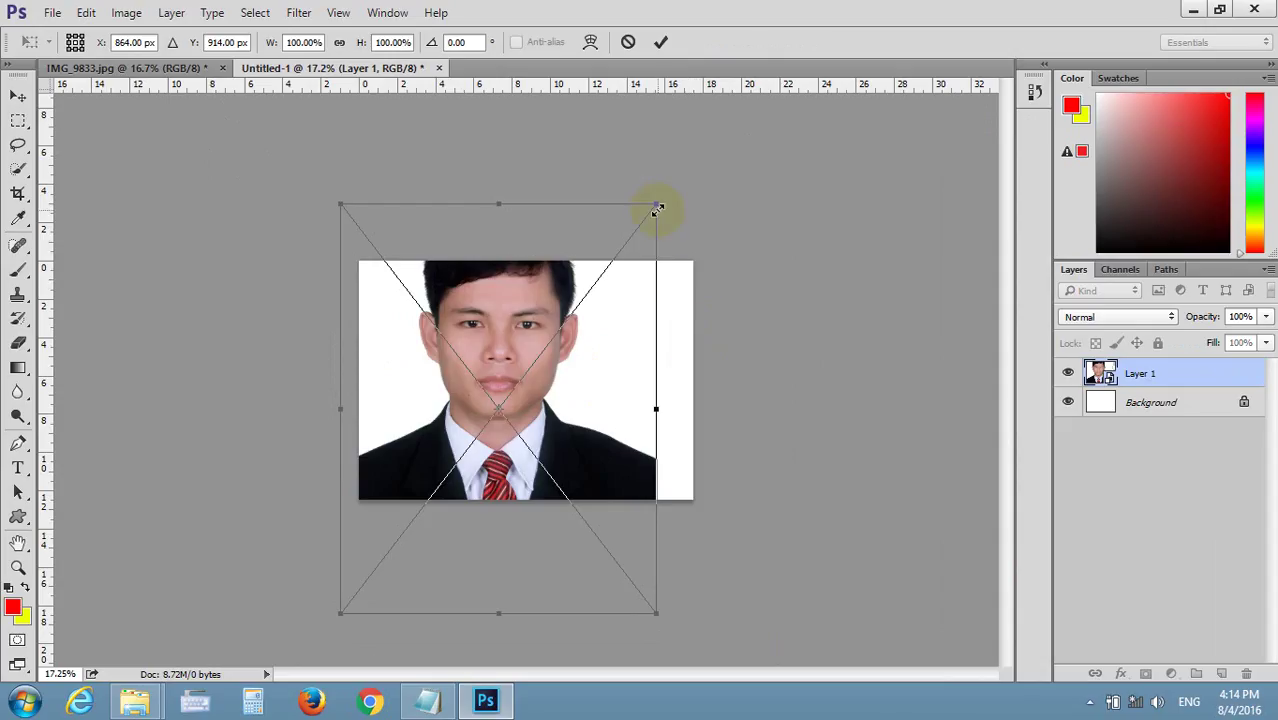
mouse_move(657, 208)
mouse_down()
mouse_move(409, 555)
mouse_move(443, 280)
mouse_up()
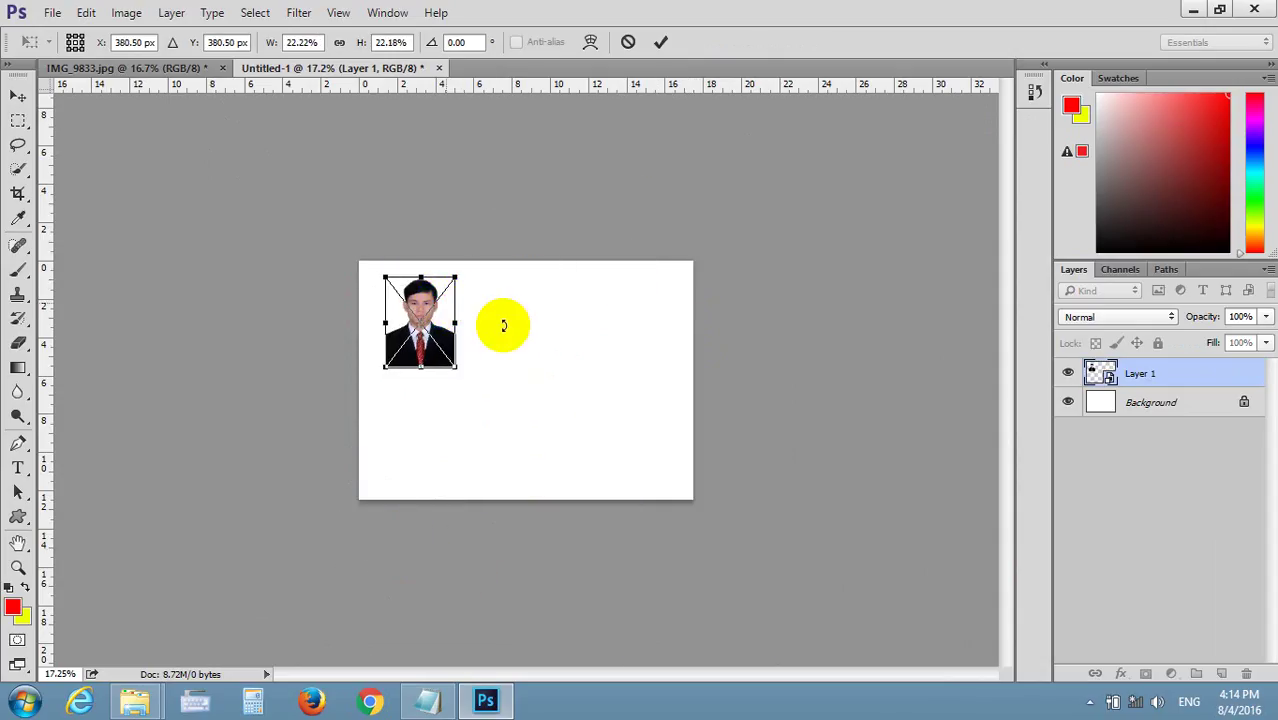
key(Return)
click(522, 365)
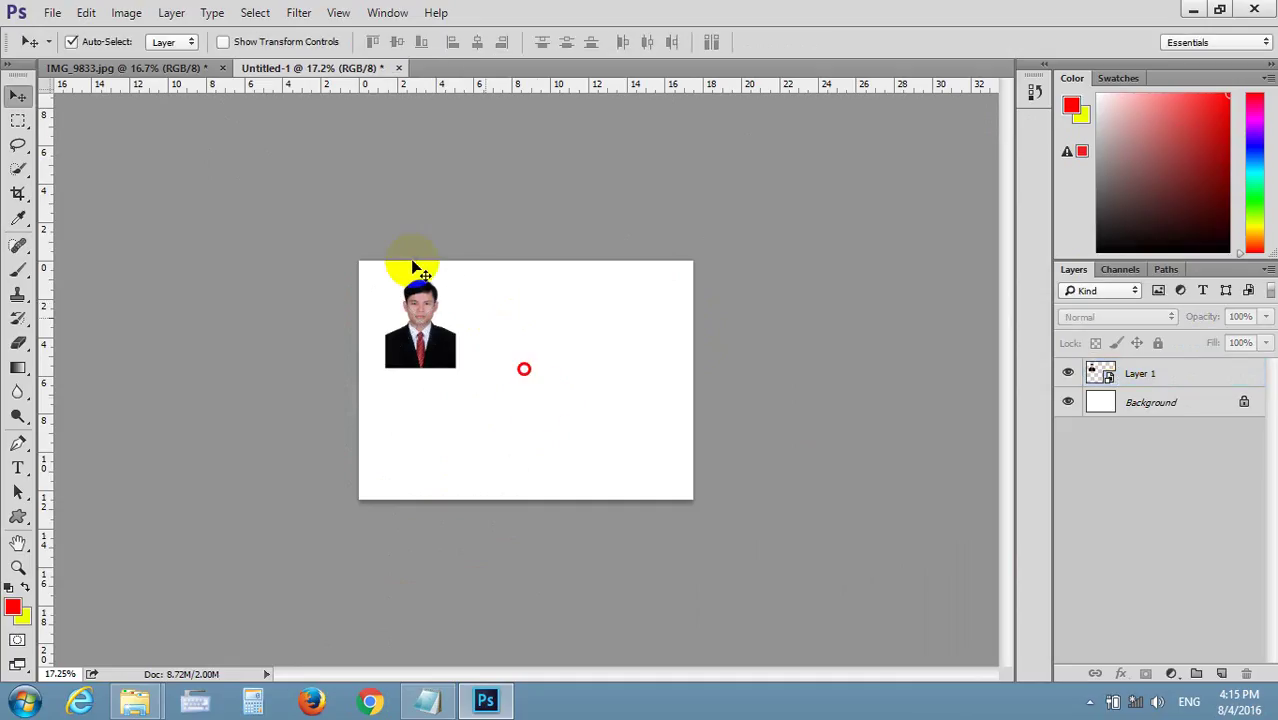
- Add a new empty layer and move the portrait to the centre of the sheet
click(18, 121)
click(485, 378)
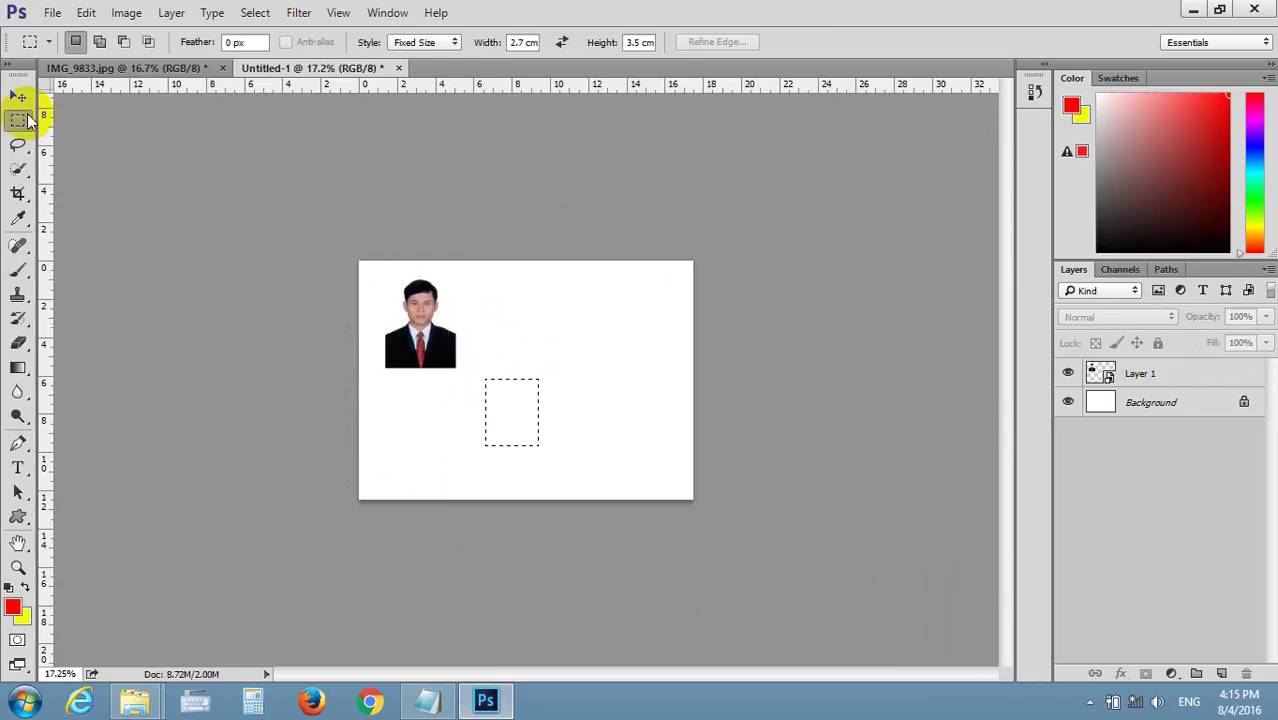
click(18, 96)
mouse_move(395, 300)
mouse_down()
mouse_move(446, 328)
mouse_move(437, 362)
mouse_up()
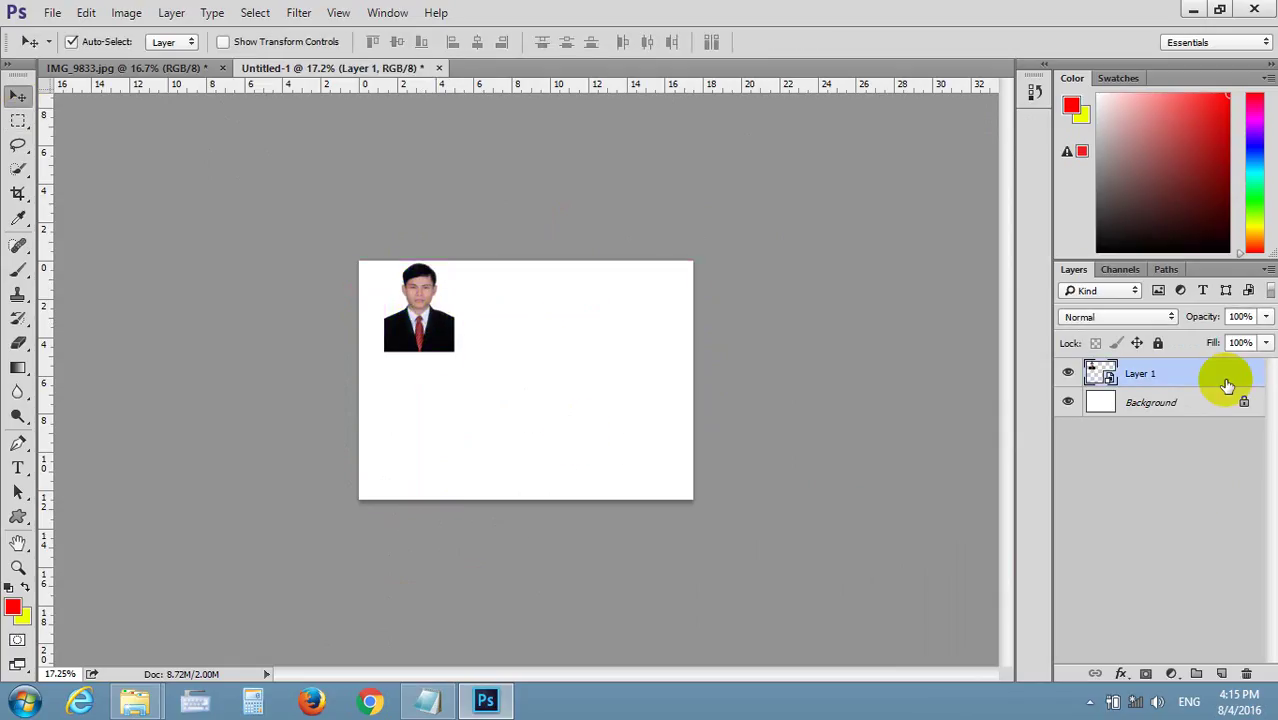
click(1221, 673)
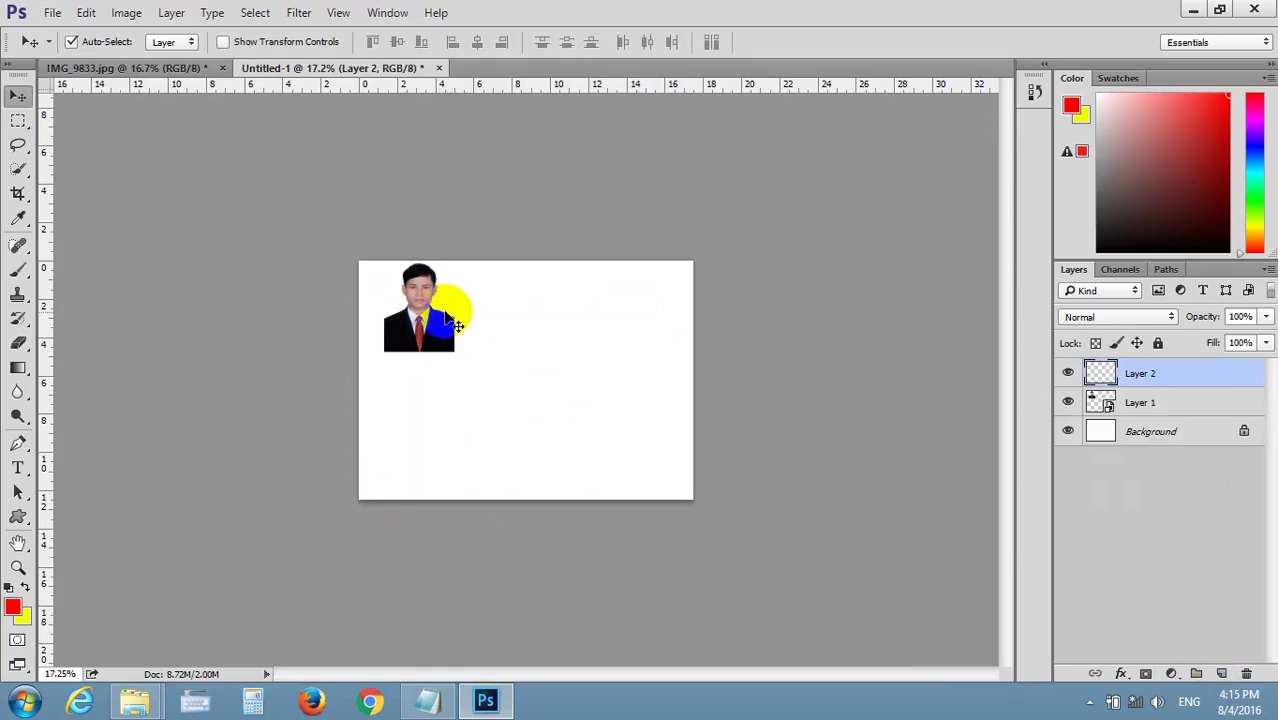
drag(455, 325, 552, 411)
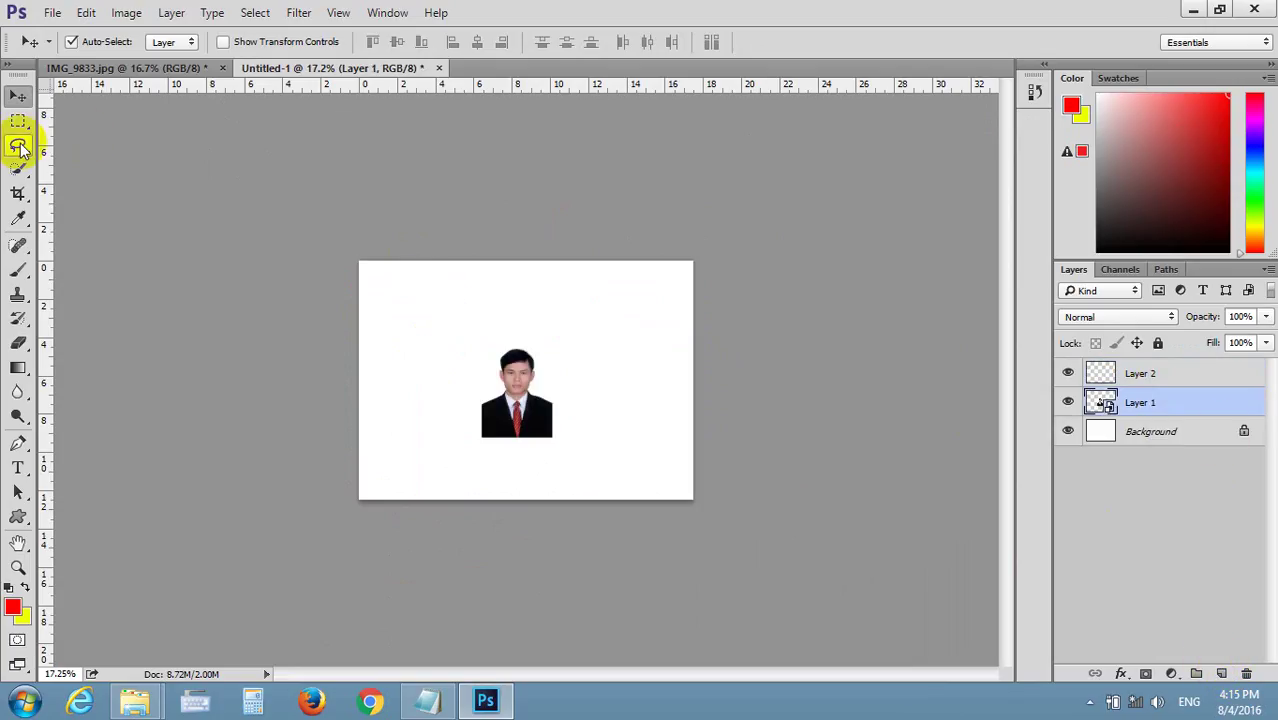
- Fill a fixed 2.7 × 3.5 cm selection with red on Layer 2, then deselect
click(18, 120)
click(515, 42)
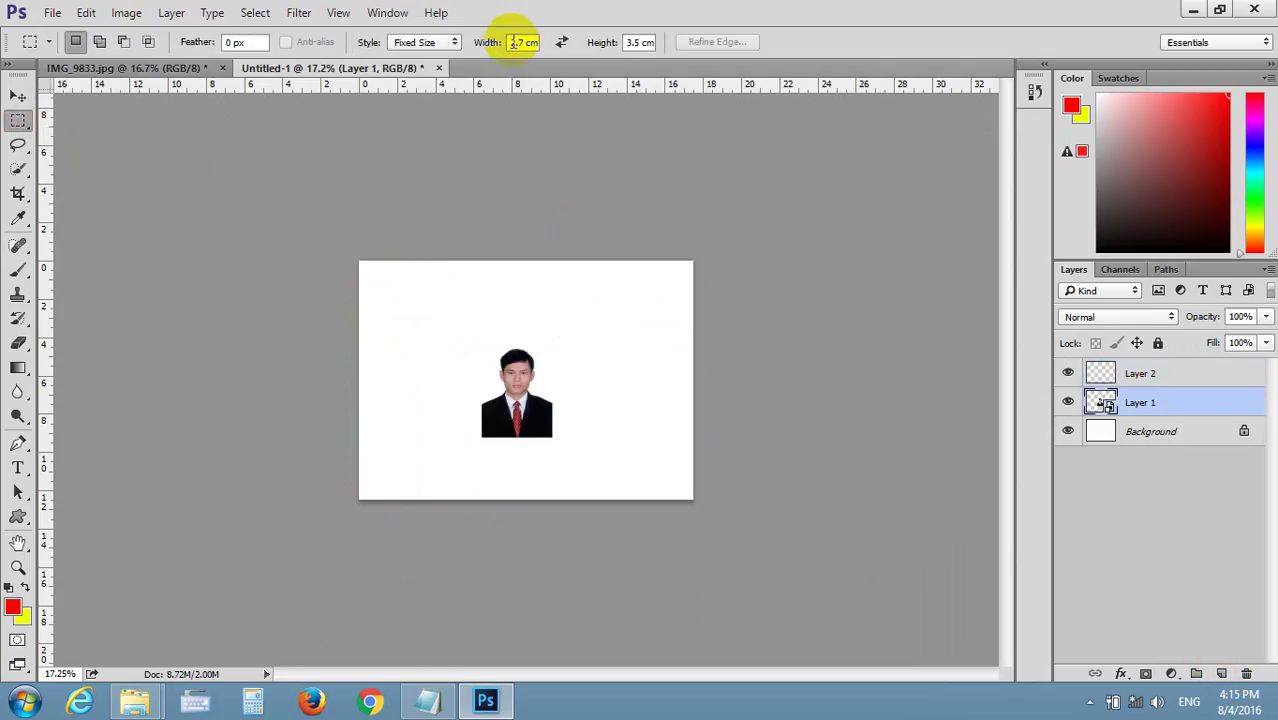
click(406, 301)
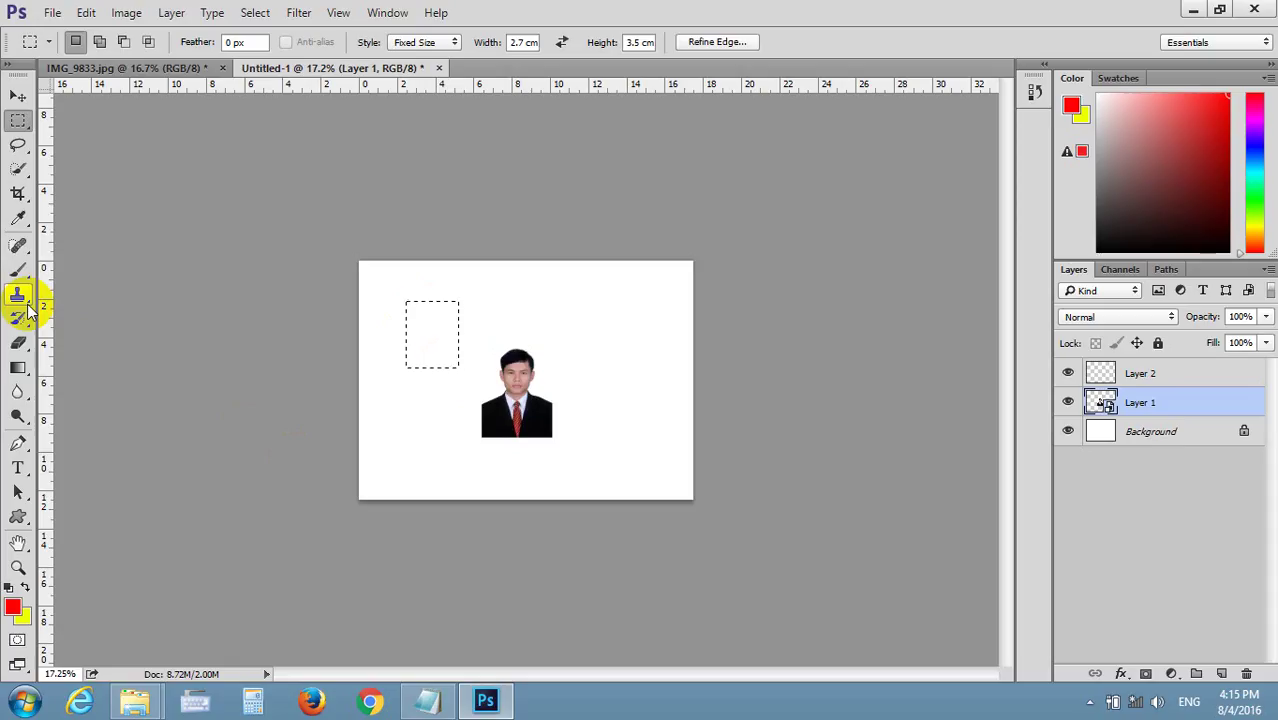
click(1178, 372)
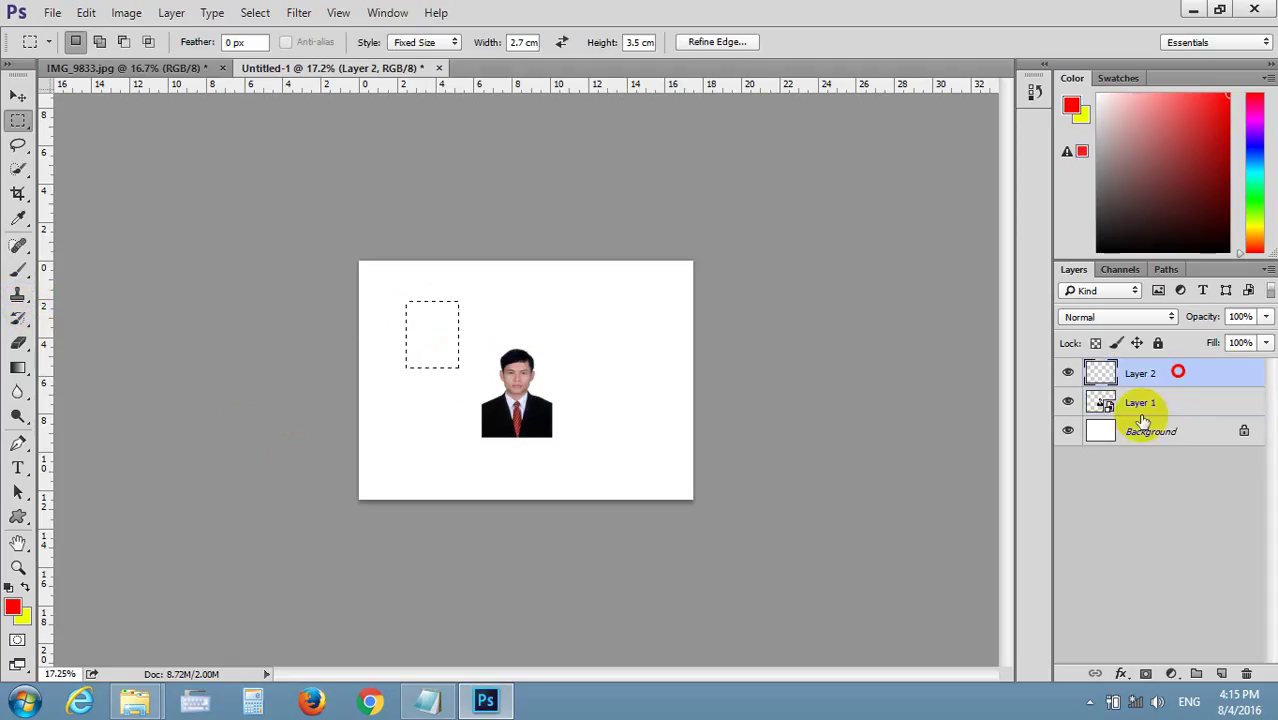
key(alt+BackSpace)
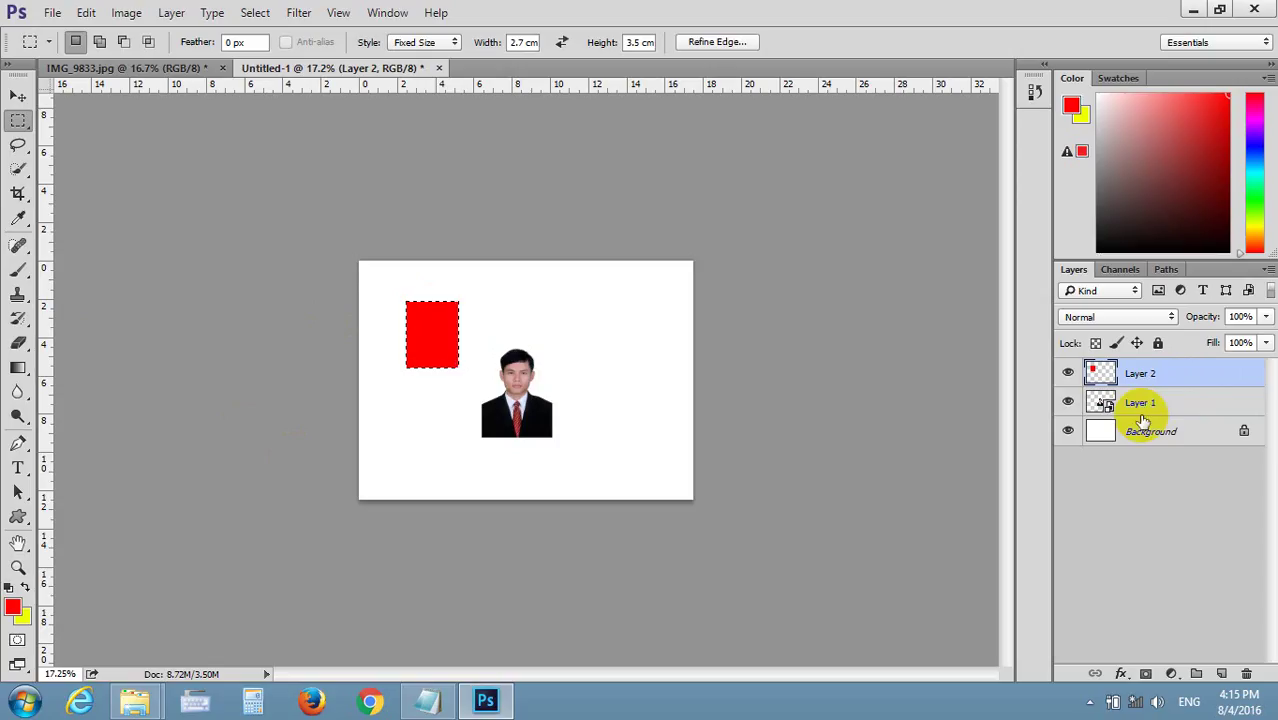
key(ctrl+d)
- Move the portrait over the red rectangle and stack its layer above the red layer
click(12, 103)
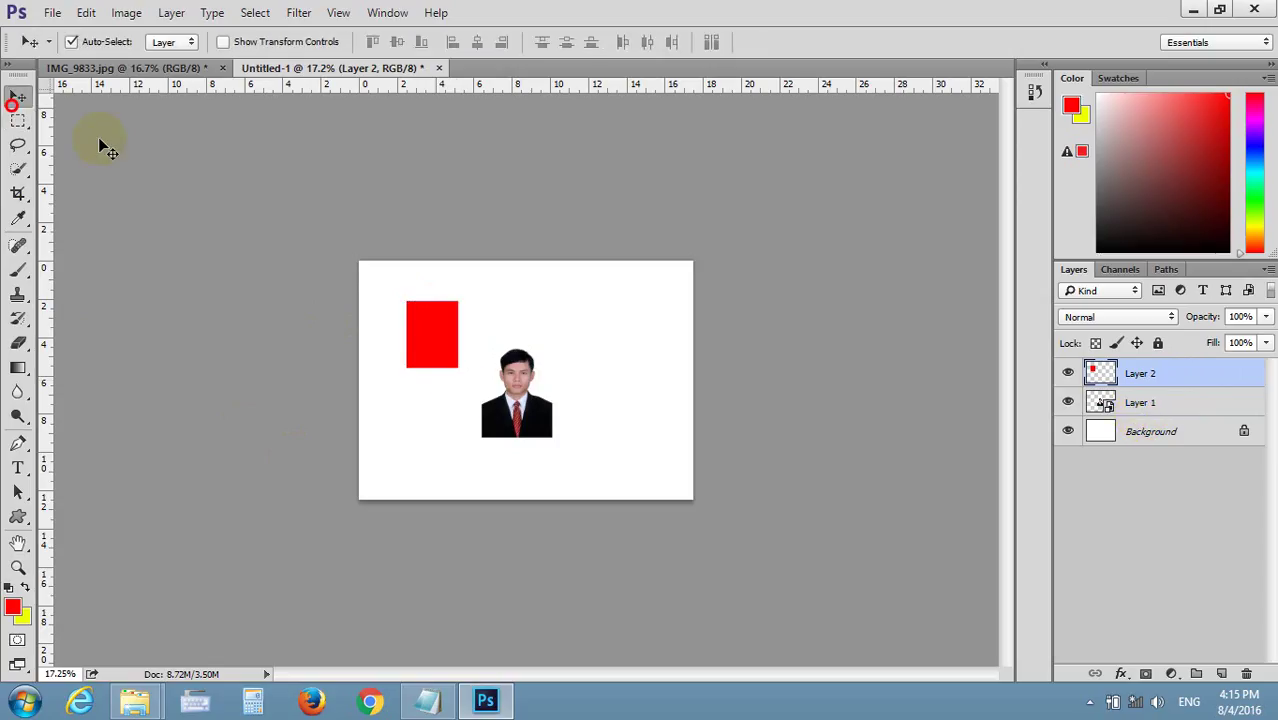
drag(485, 405, 426, 358)
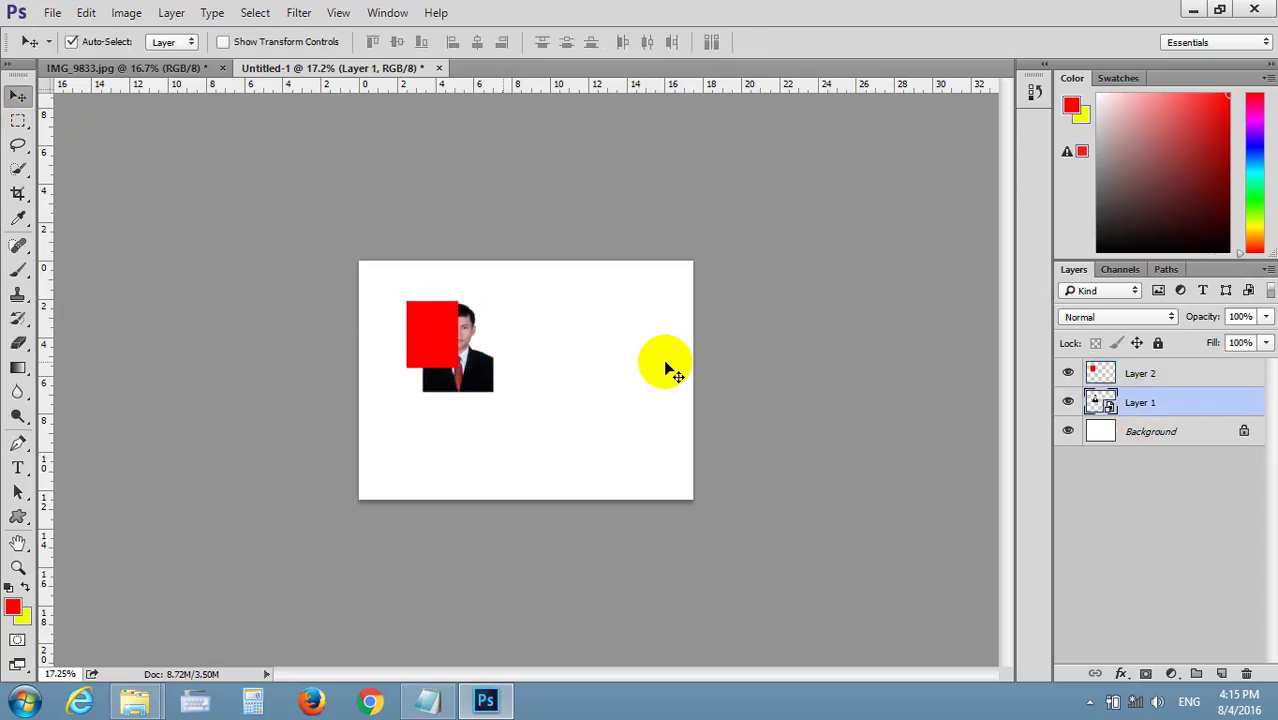
drag(1140, 402, 1138, 368)
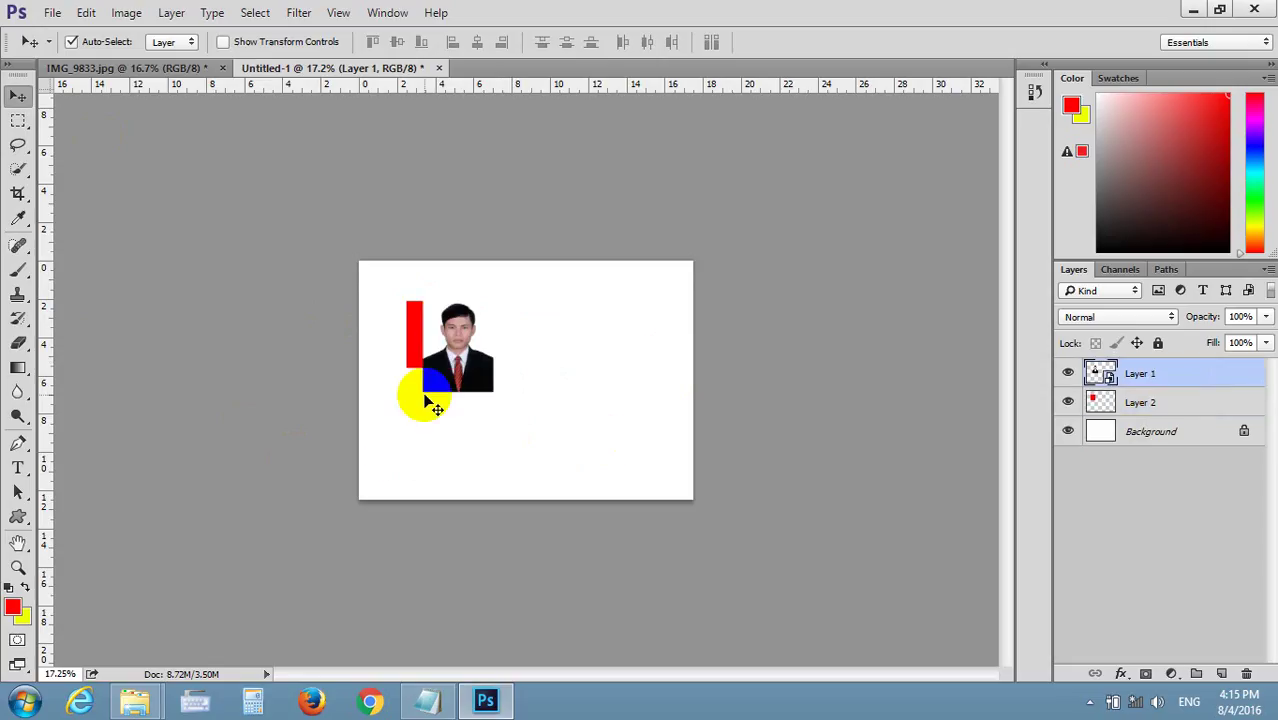
scroll(425, 390, up, 3)
drag(420, 300, 385, 297)
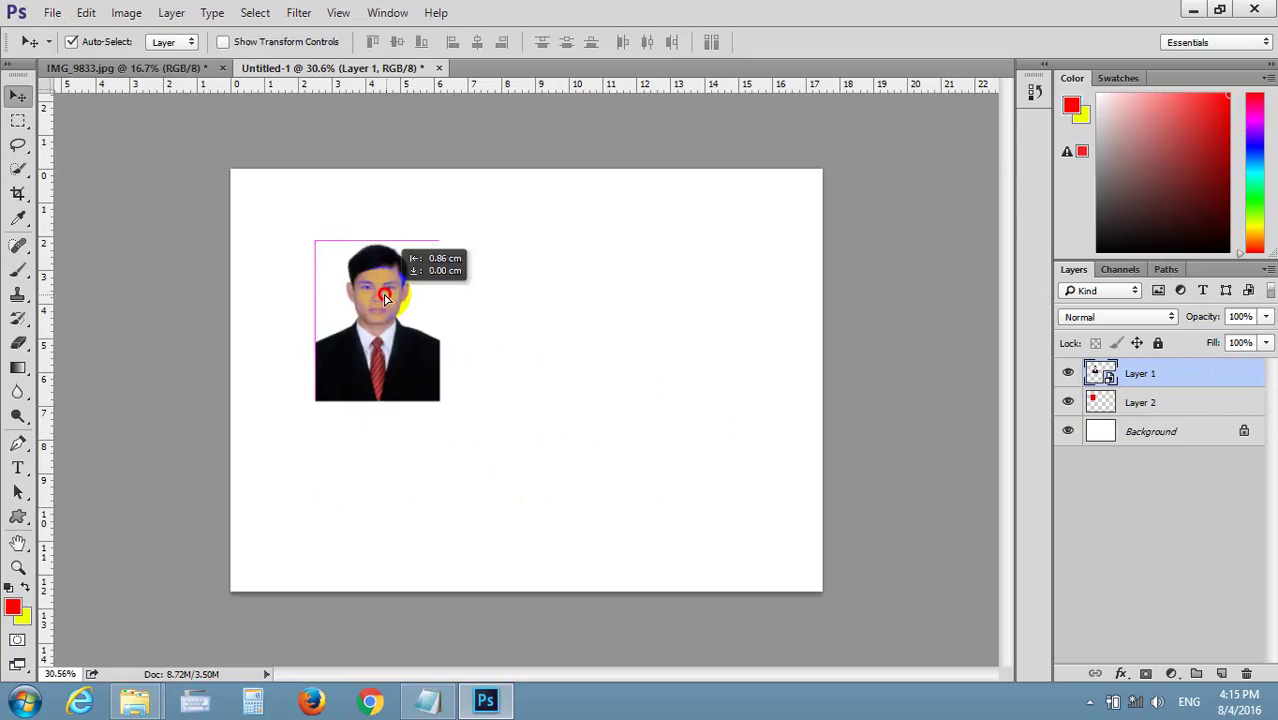
- Shrink the portrait to fit inside the red rectangle and apply the resize
key(ctrl+t)
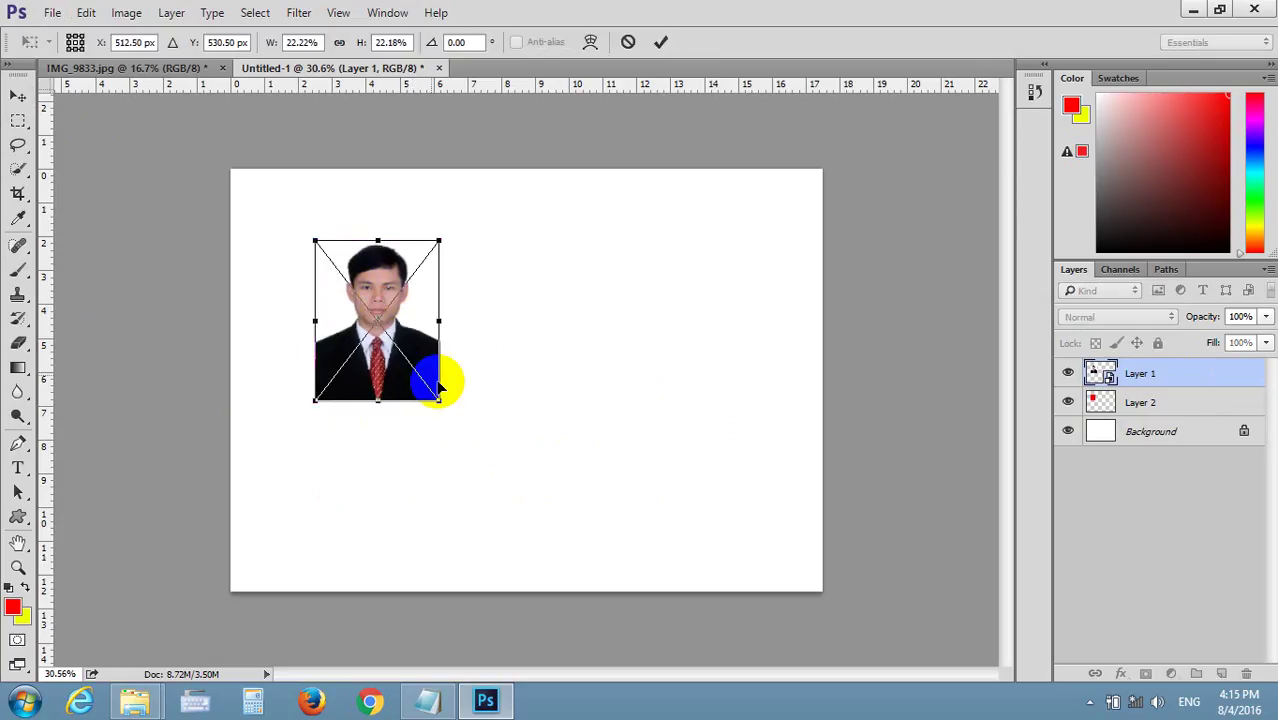
mouse_move(438, 397)
mouse_down()
mouse_move(410, 352)
mouse_move(421, 357)
mouse_up()
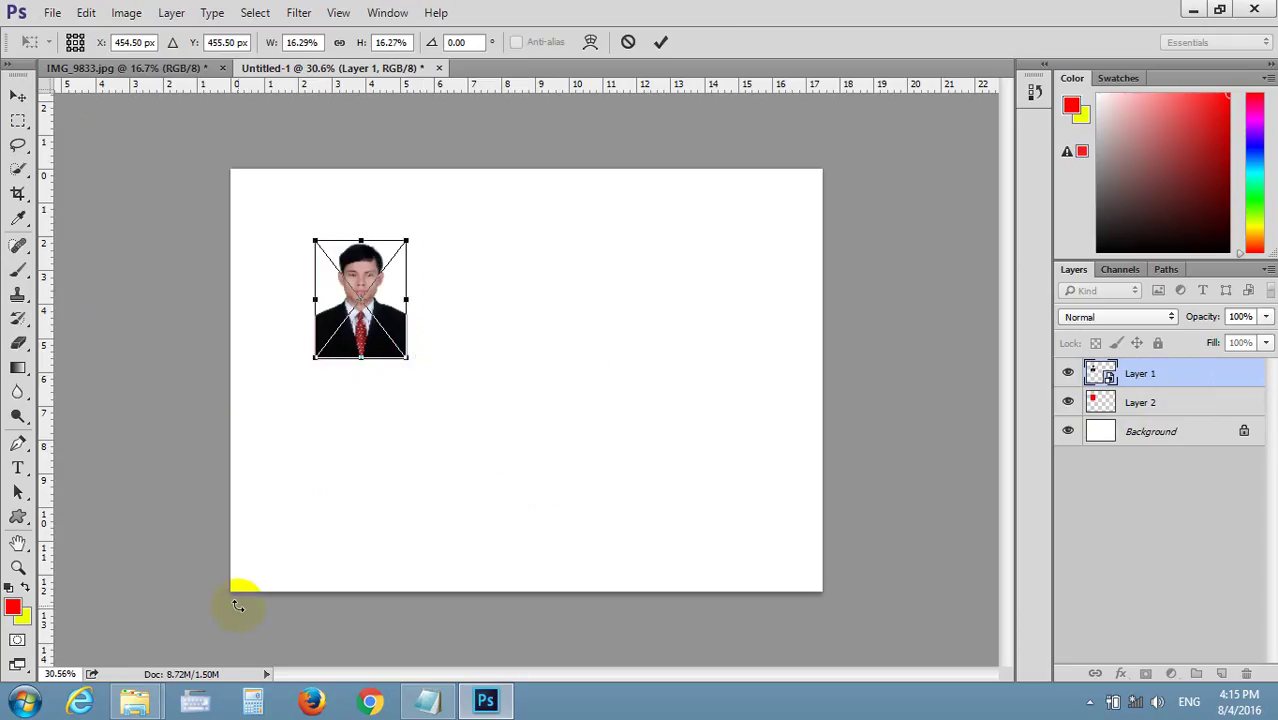
key(Return)
click(362, 295)
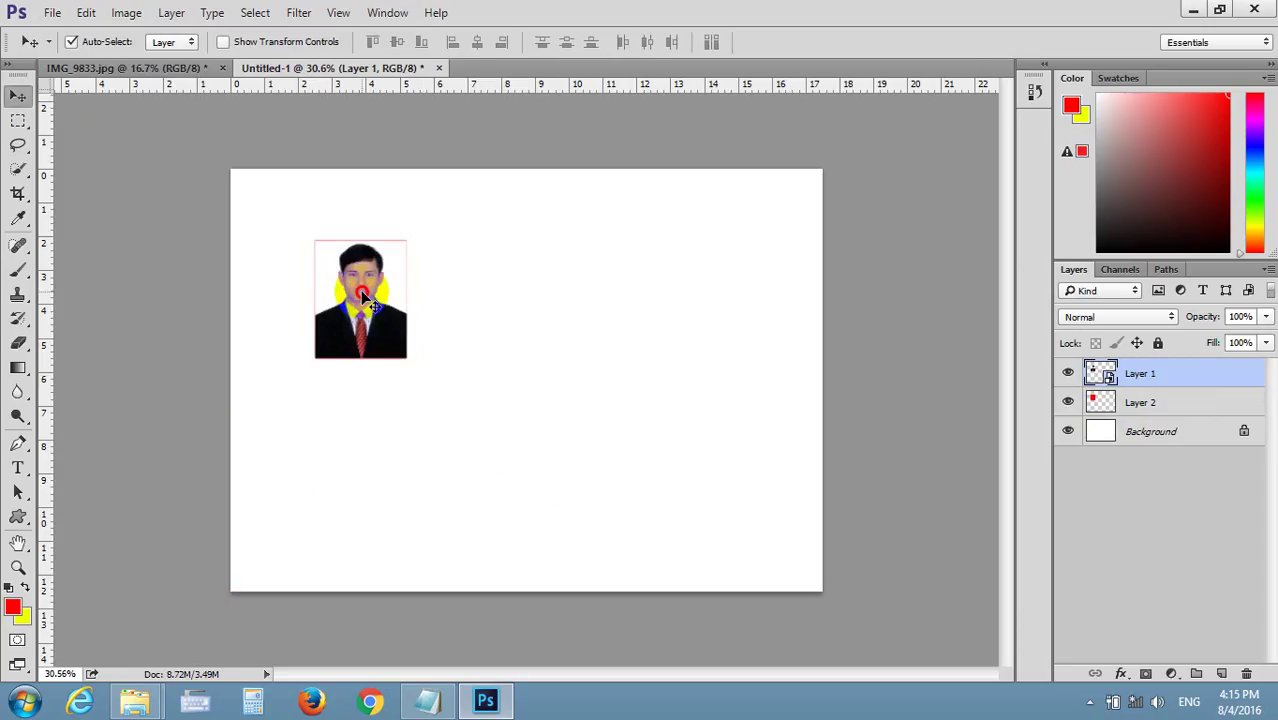
drag(365, 300, 366, 300)
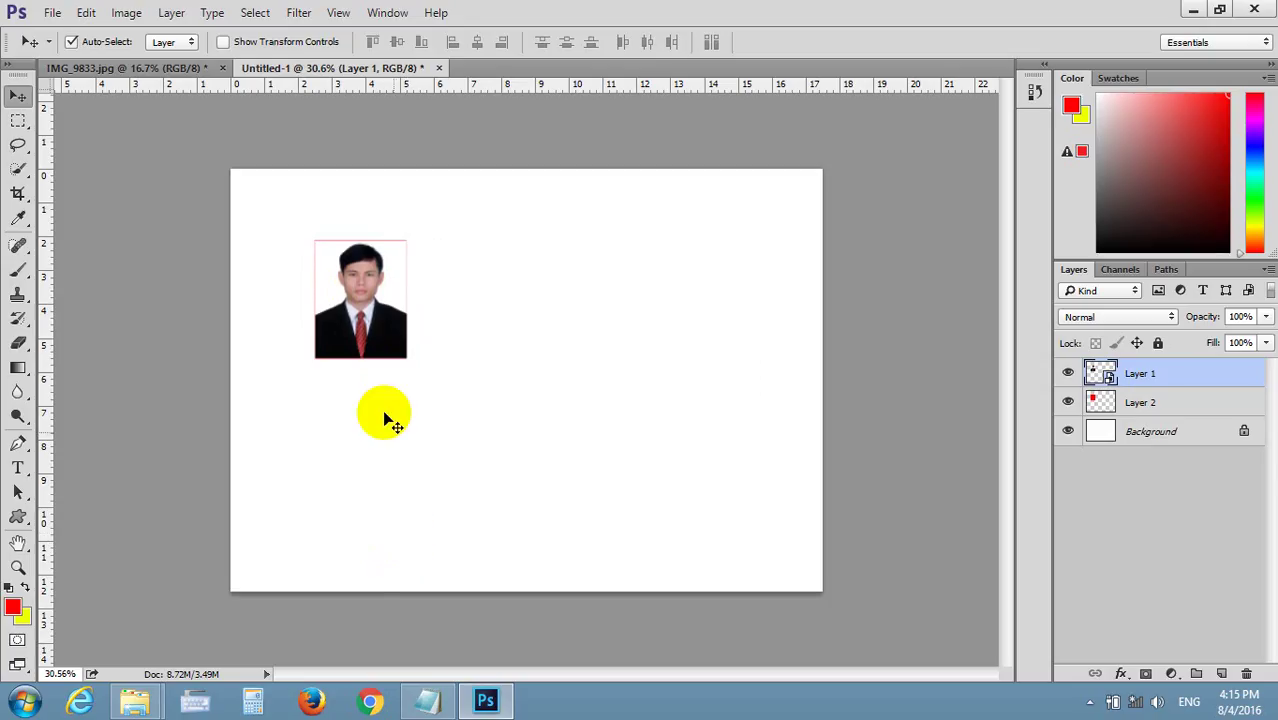
- Enlarge the portrait slightly from its corner with Free Transform and commit
key(ctrl+t)
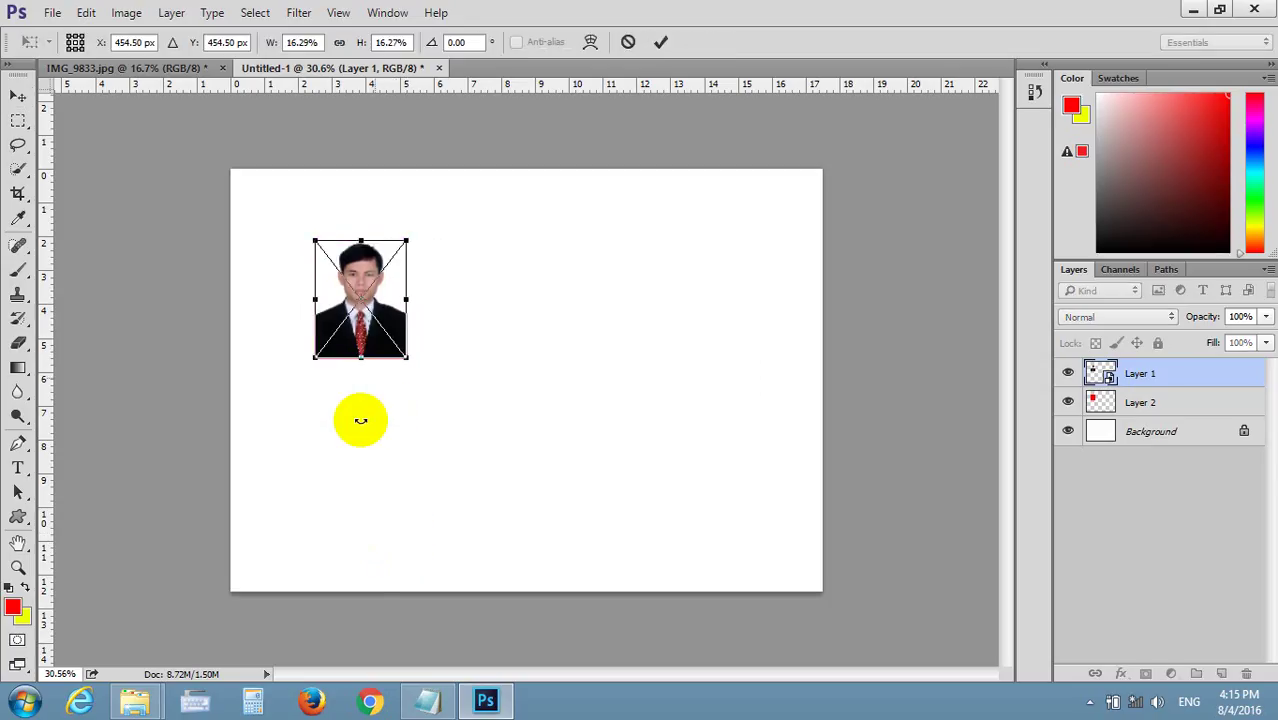
key(ctrl+plus)
scroll(297, 289, up, 2)
scroll(330, 320, up, 2)
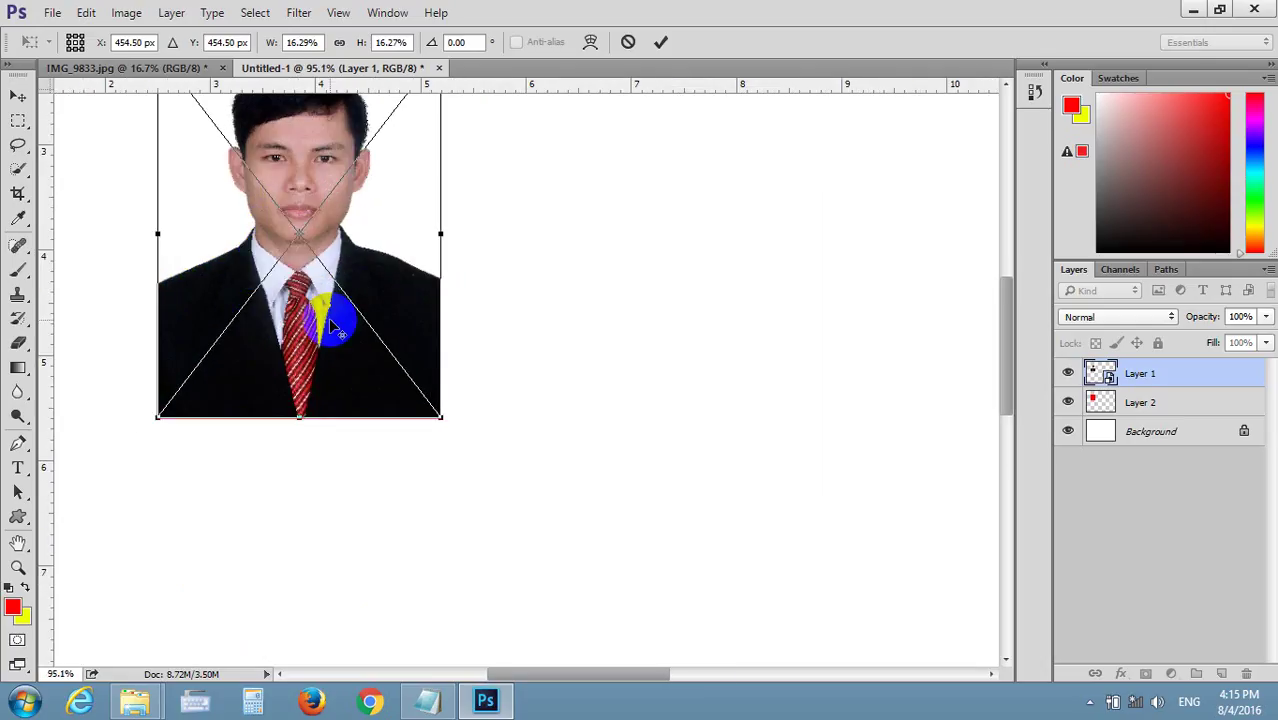
scroll(400, 360, up, 1)
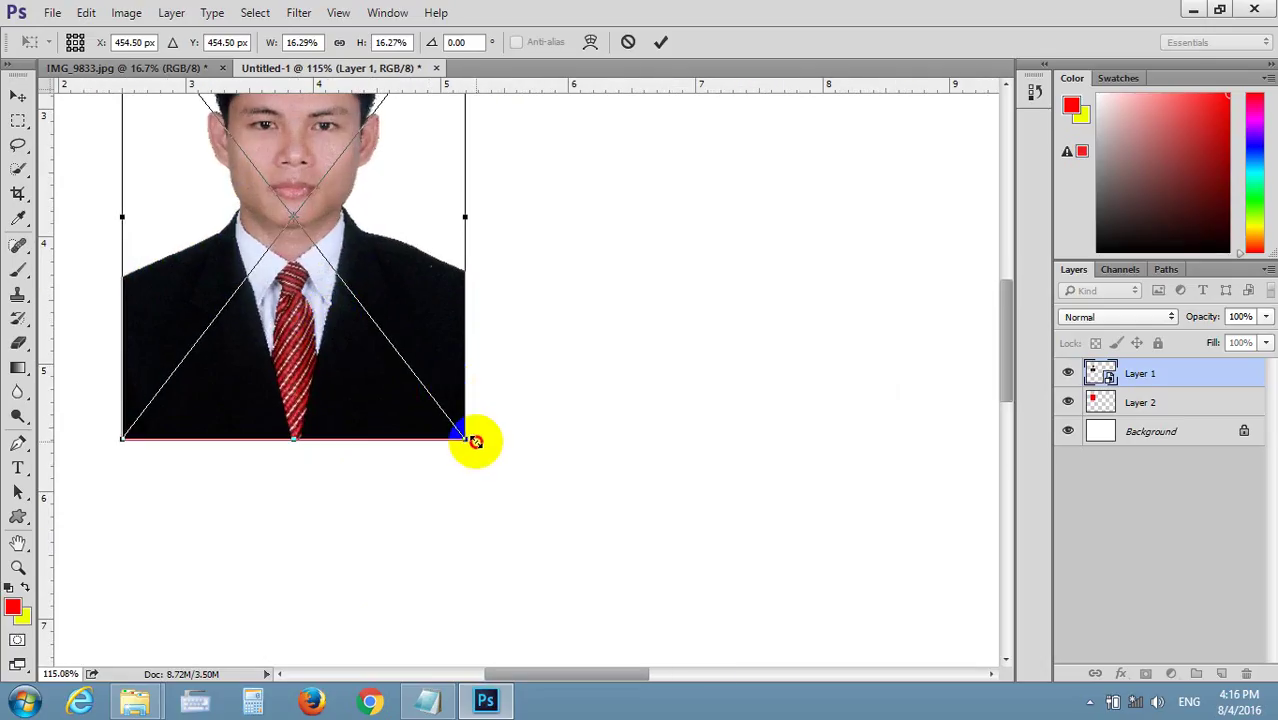
drag(474, 441, 479, 444)
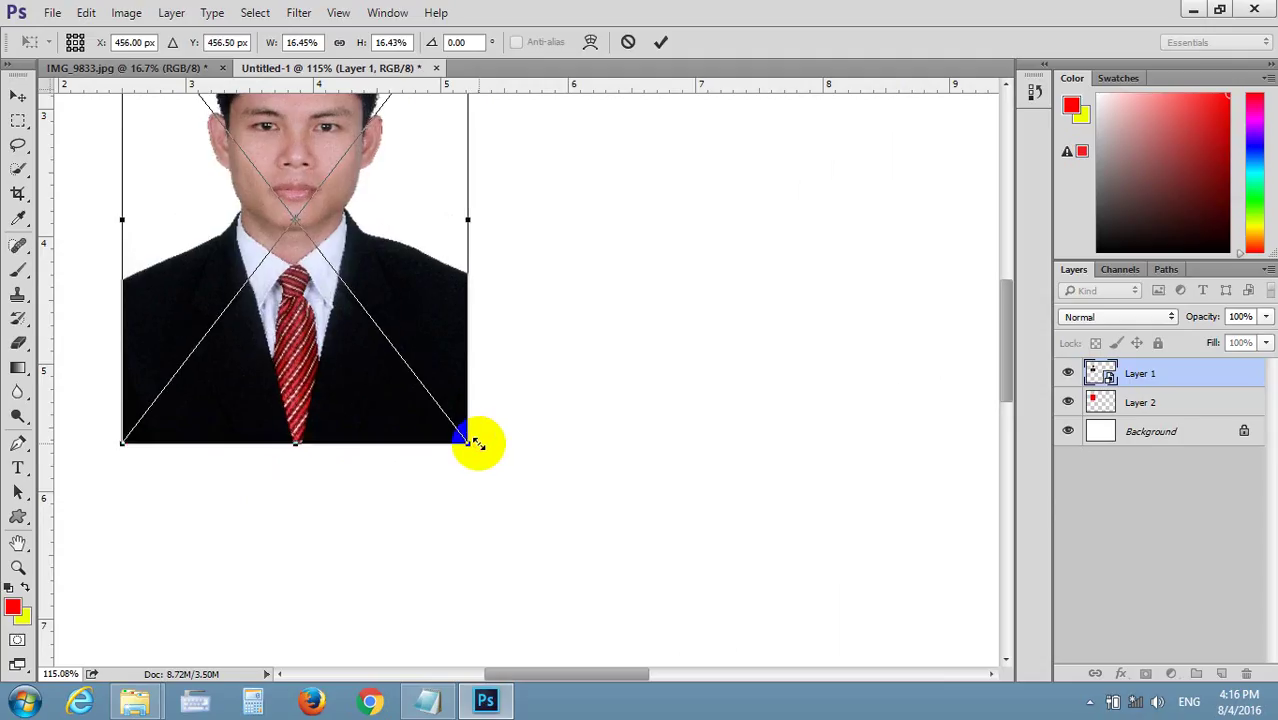
key(Return)
- Delete the red rectangle layer and move the portrait near the page's top-left
scroll(372, 387, down, 1)
scroll(372, 387, down, 1)
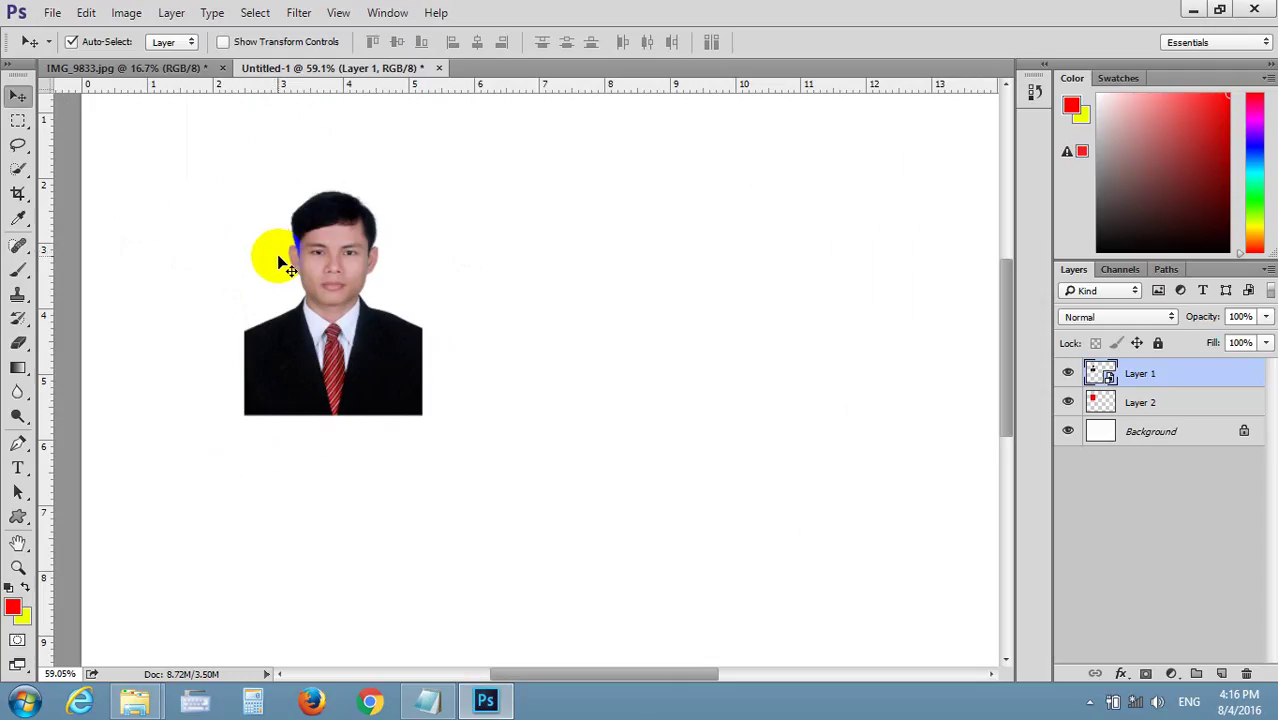
drag(278, 257, 259, 384)
drag(278, 256, 551, 246)
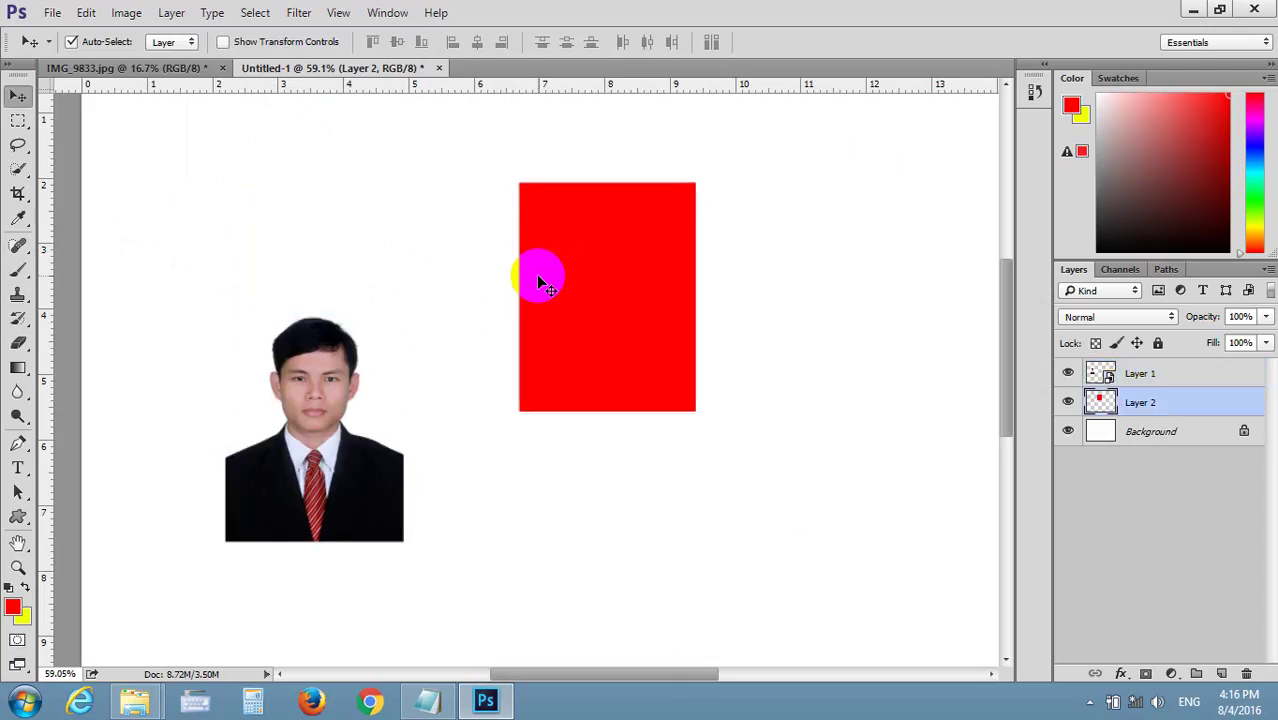
key(Delete)
click(309, 437)
mouse_move(310, 440)
mouse_down()
mouse_move(262, 262)
mouse_move(372, 258)
mouse_up()
scroll(262, 262, down, 1)
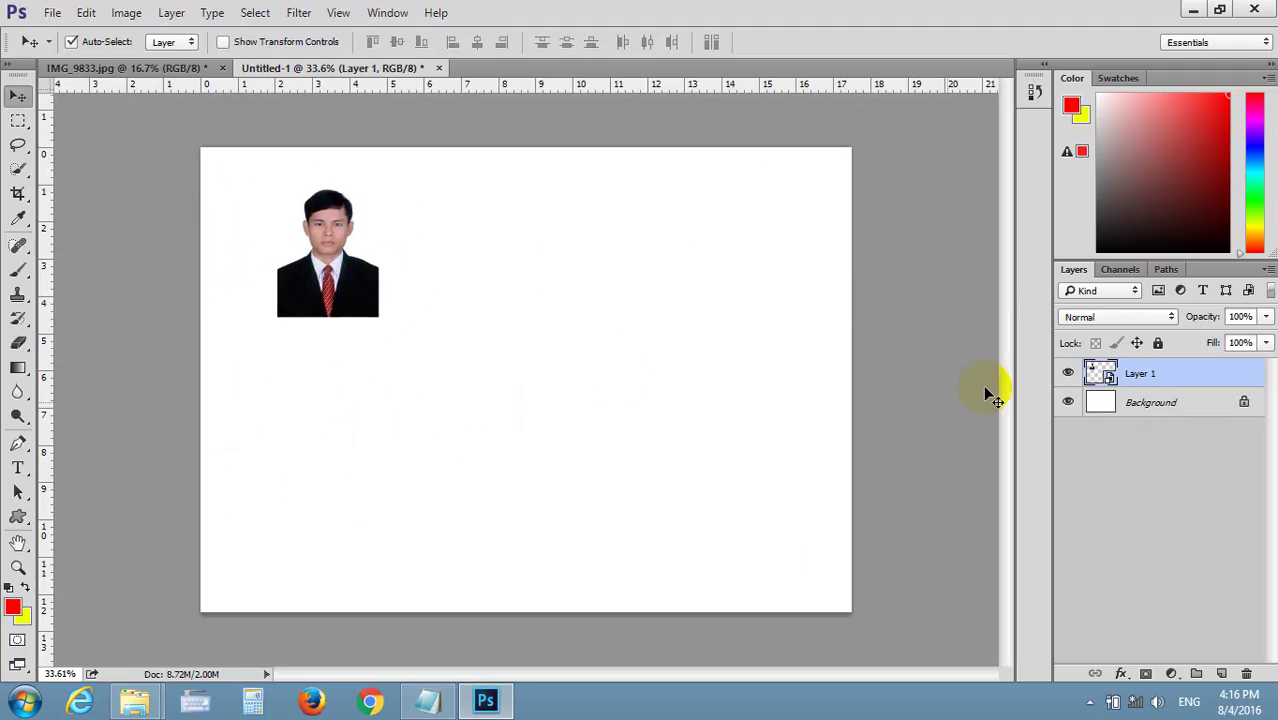
- Add a new layer below the portrait, fill it solid red, and nudge the portrait toward the corner
click(1224, 673)
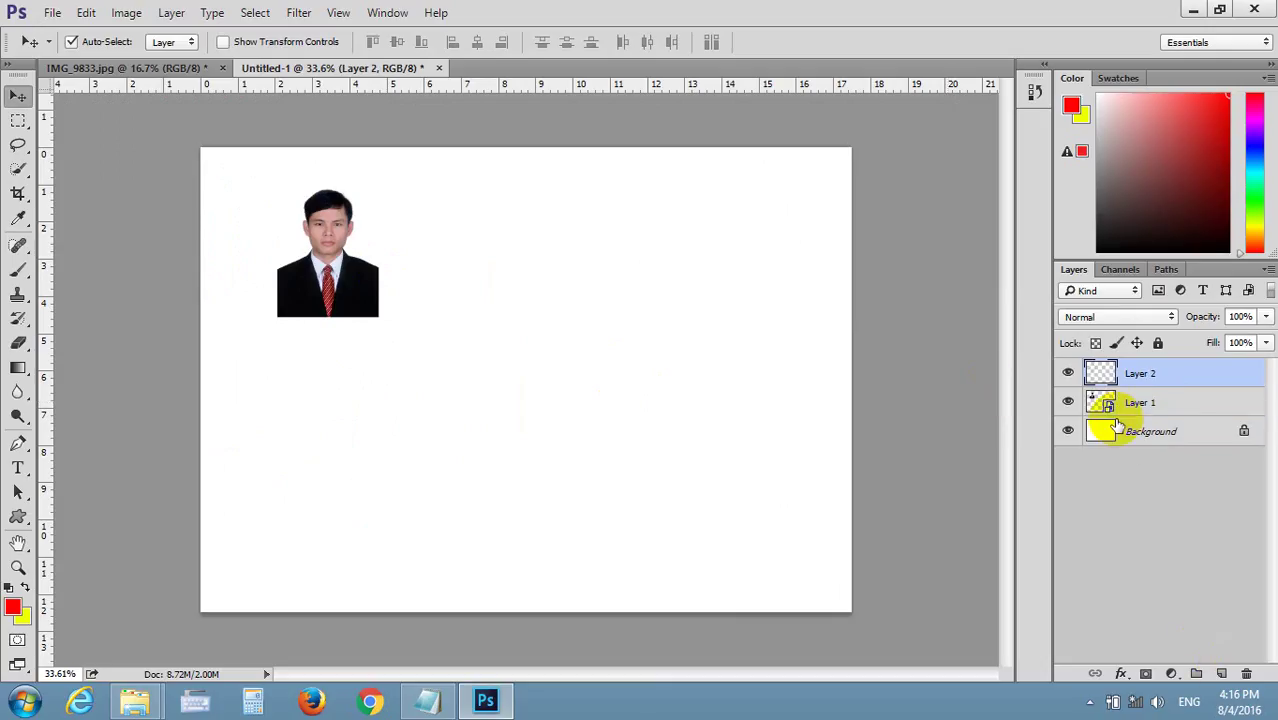
drag(1133, 371, 1140, 415)
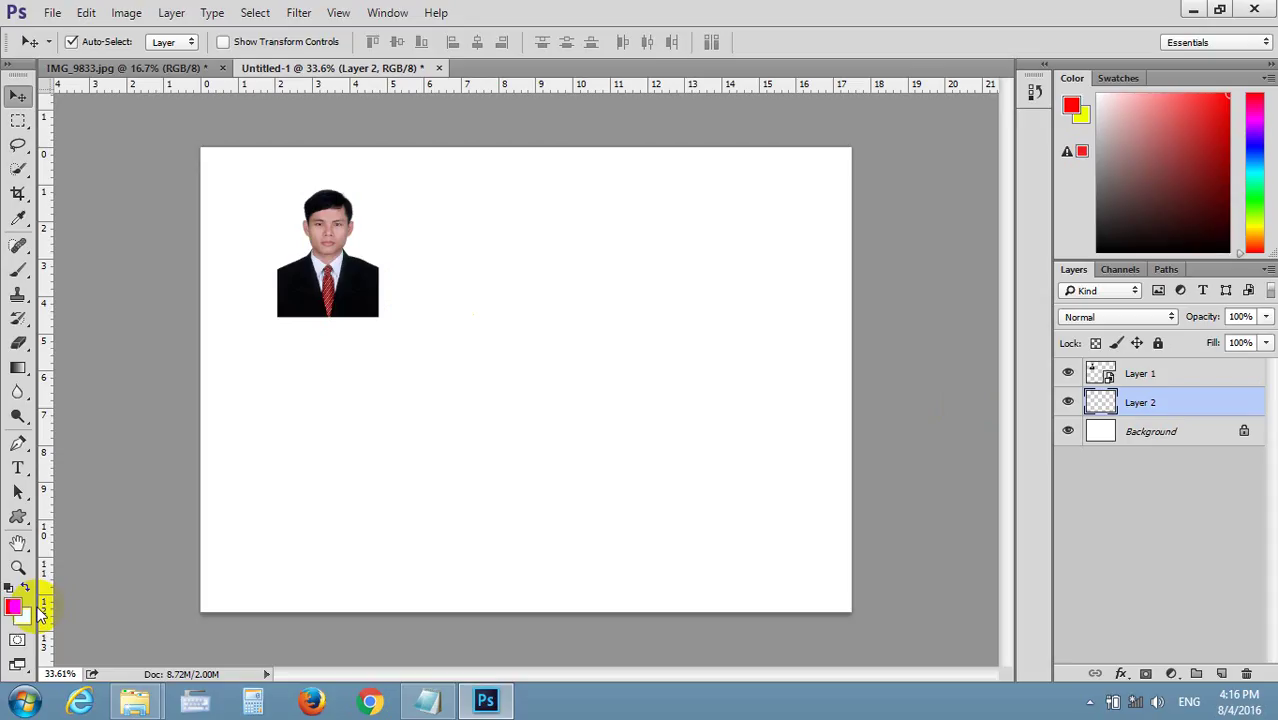
key(alt+BackSpace)
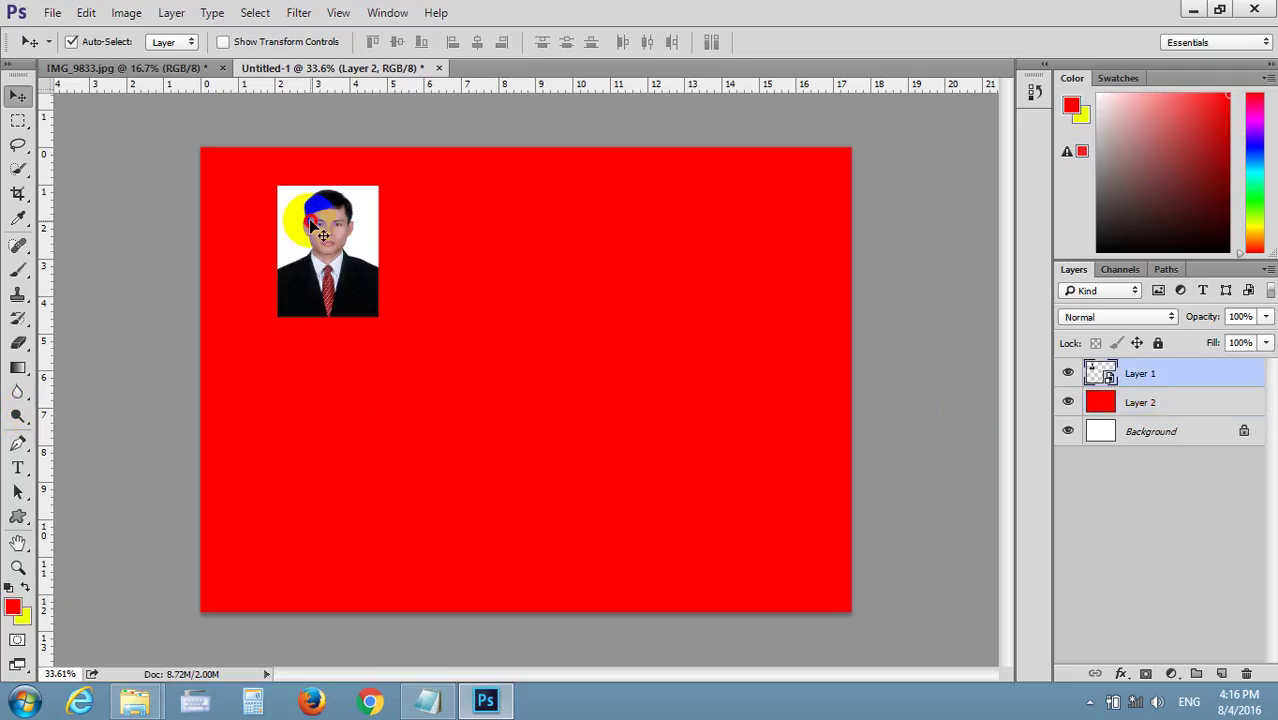
drag(308, 224, 250, 198)
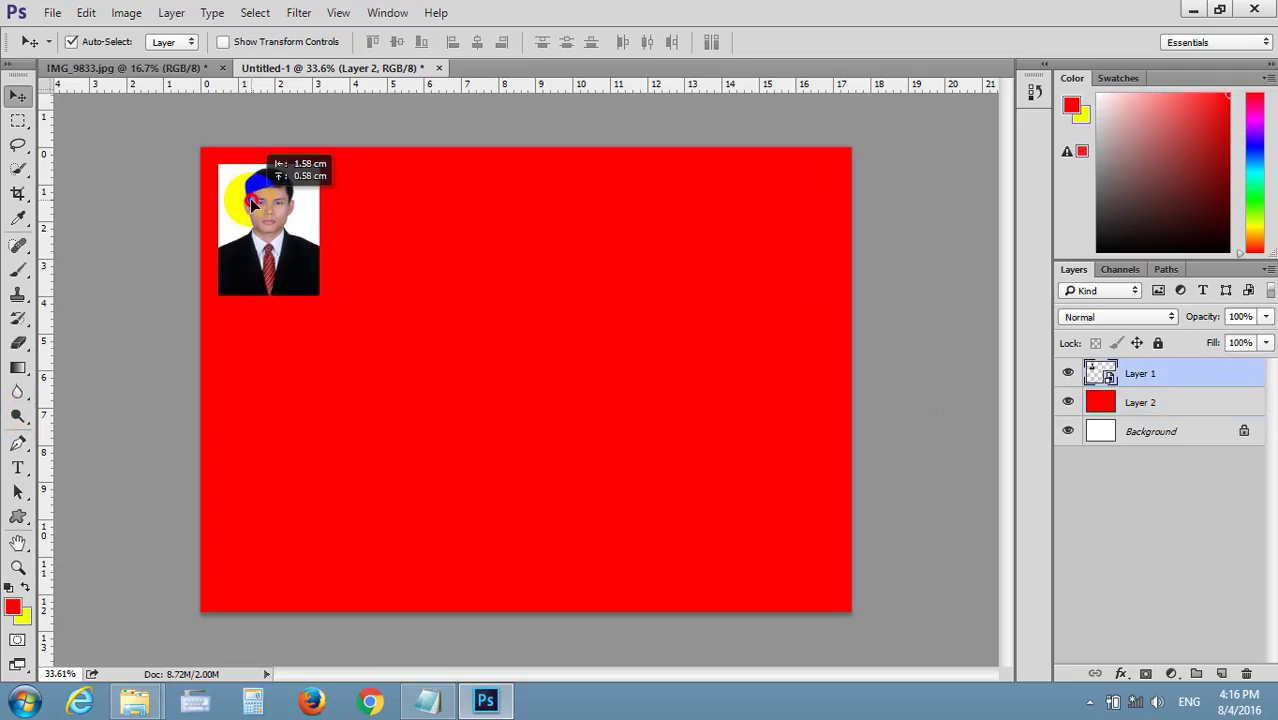
- Alt-drag four portrait copies into a top row, set the last at the right, and select all five layers
mouse_move(295, 208)
mouse_down()
mouse_move(505, 230)
mouse_move(492, 221)
mouse_move(703, 227)
mouse_up()
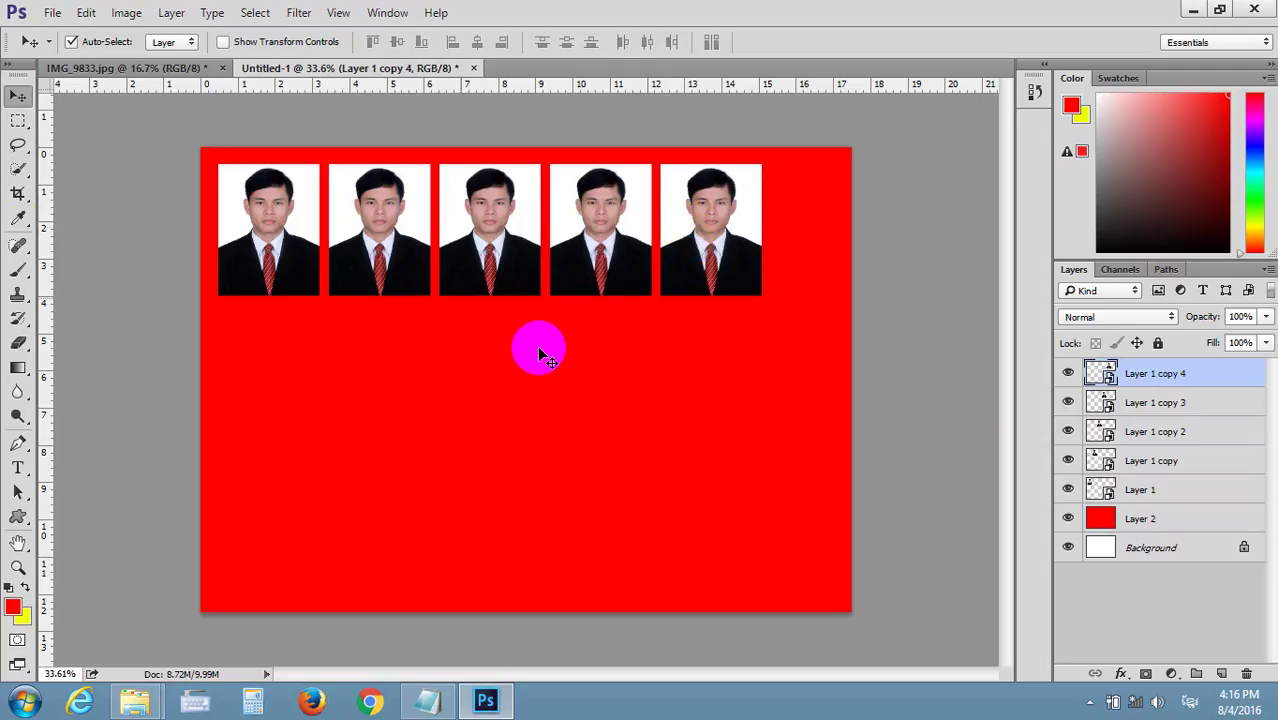
click(328, 229)
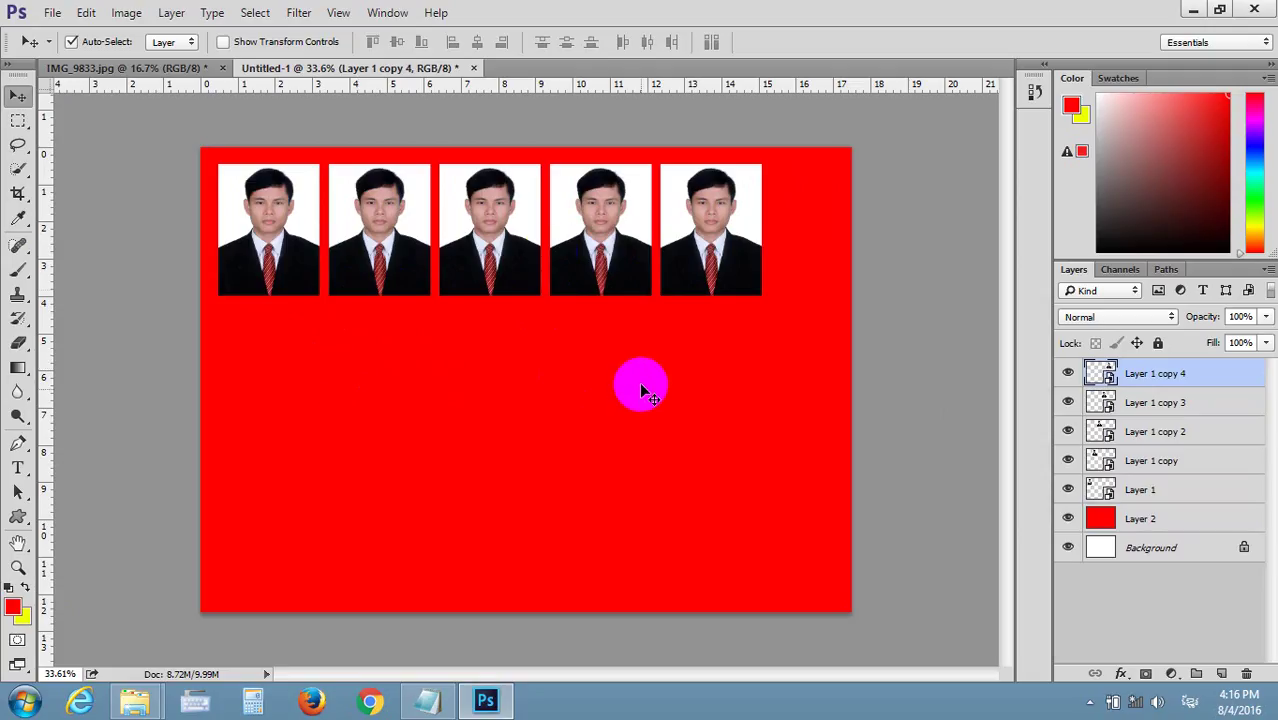
click(405, 266)
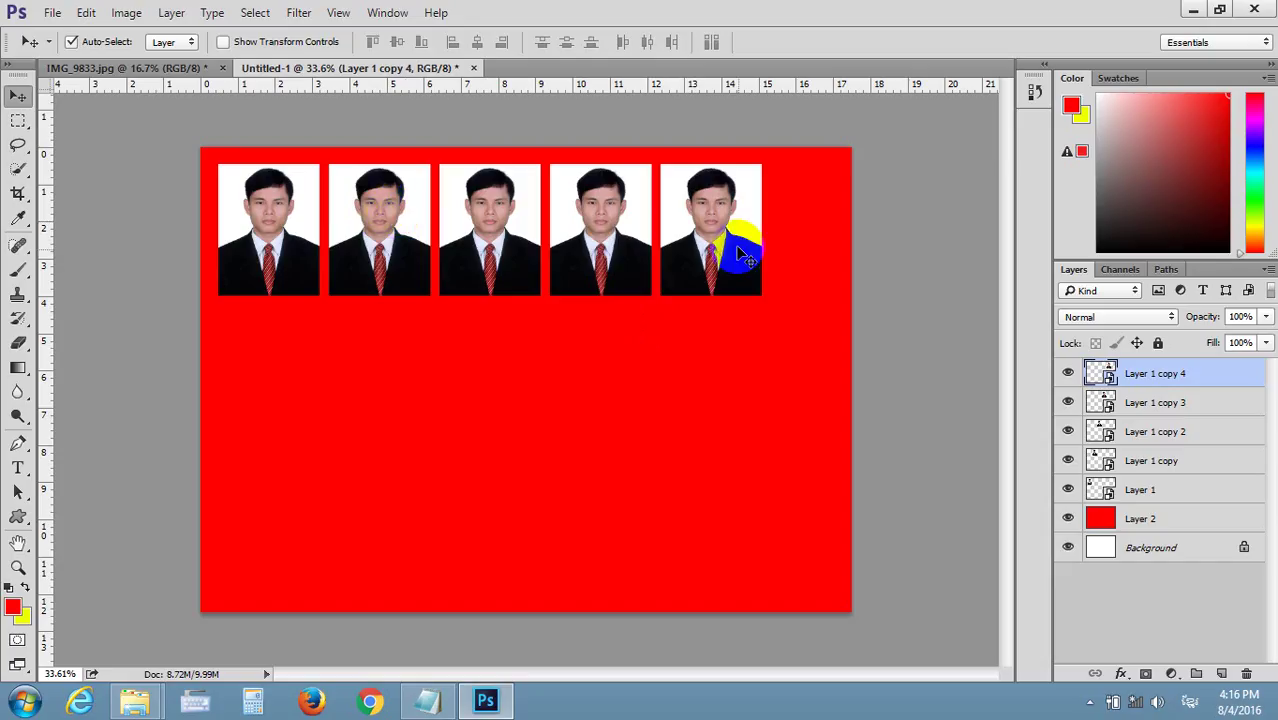
drag(739, 250, 810, 249)
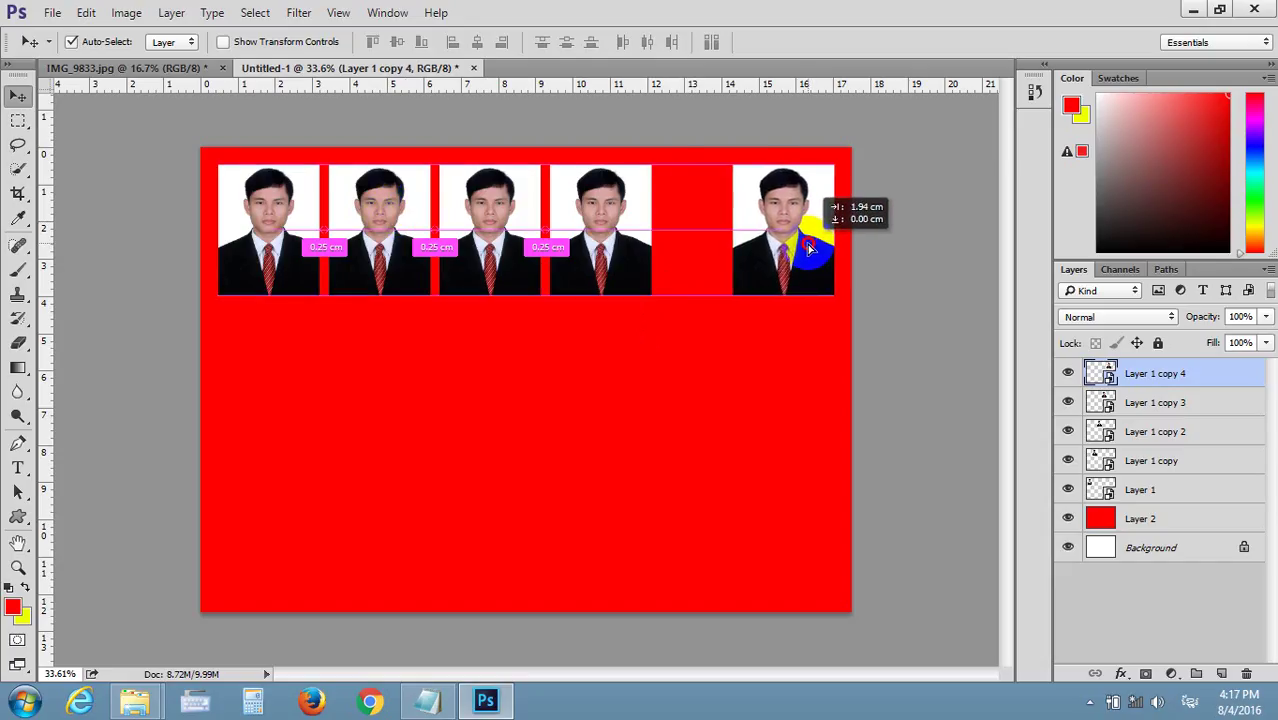
drag(810, 249, 806, 249)
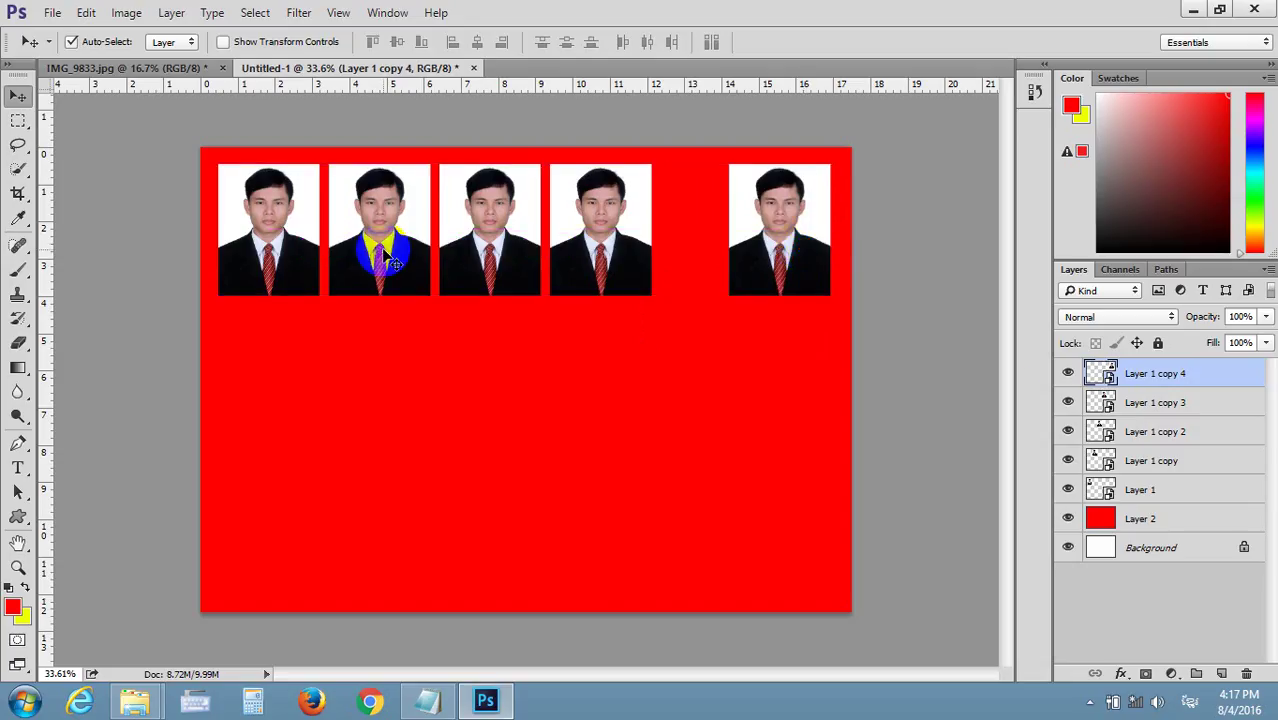
shift+click(1122, 494)
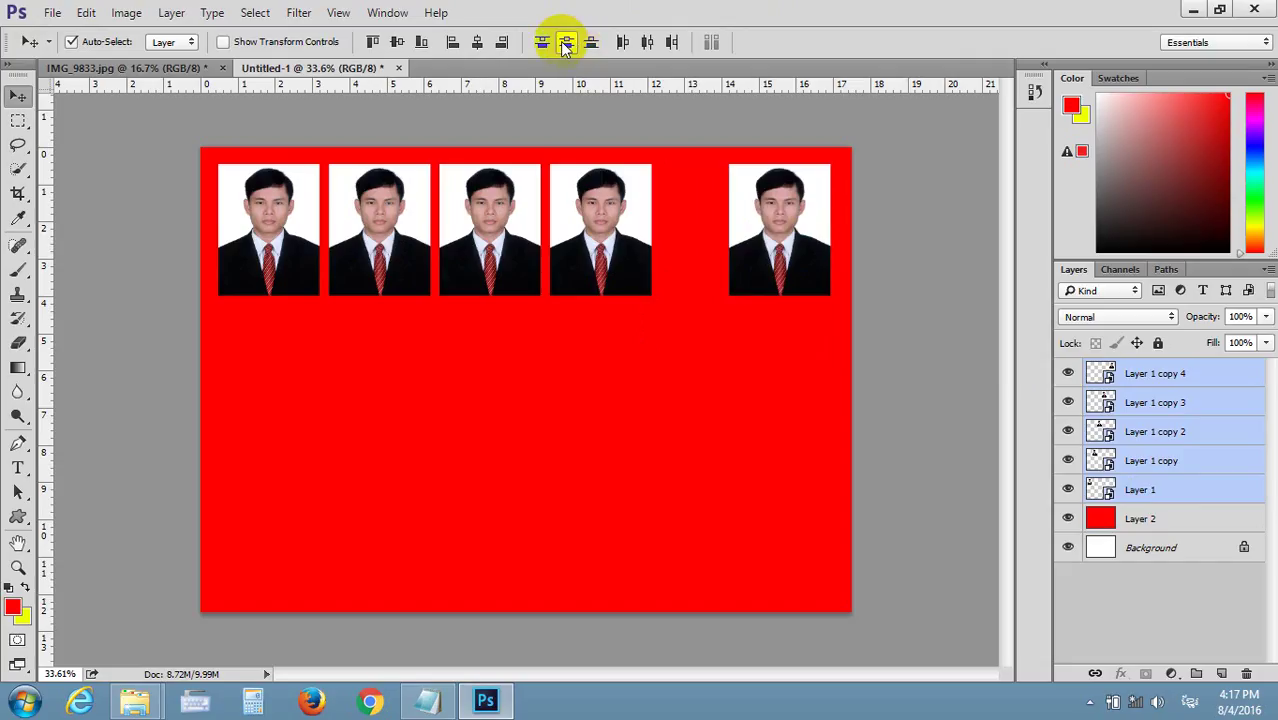
- Distribute the five portraits by horizontal centres and duplicate the row down twice into a 3×5 grid
click(479, 46)
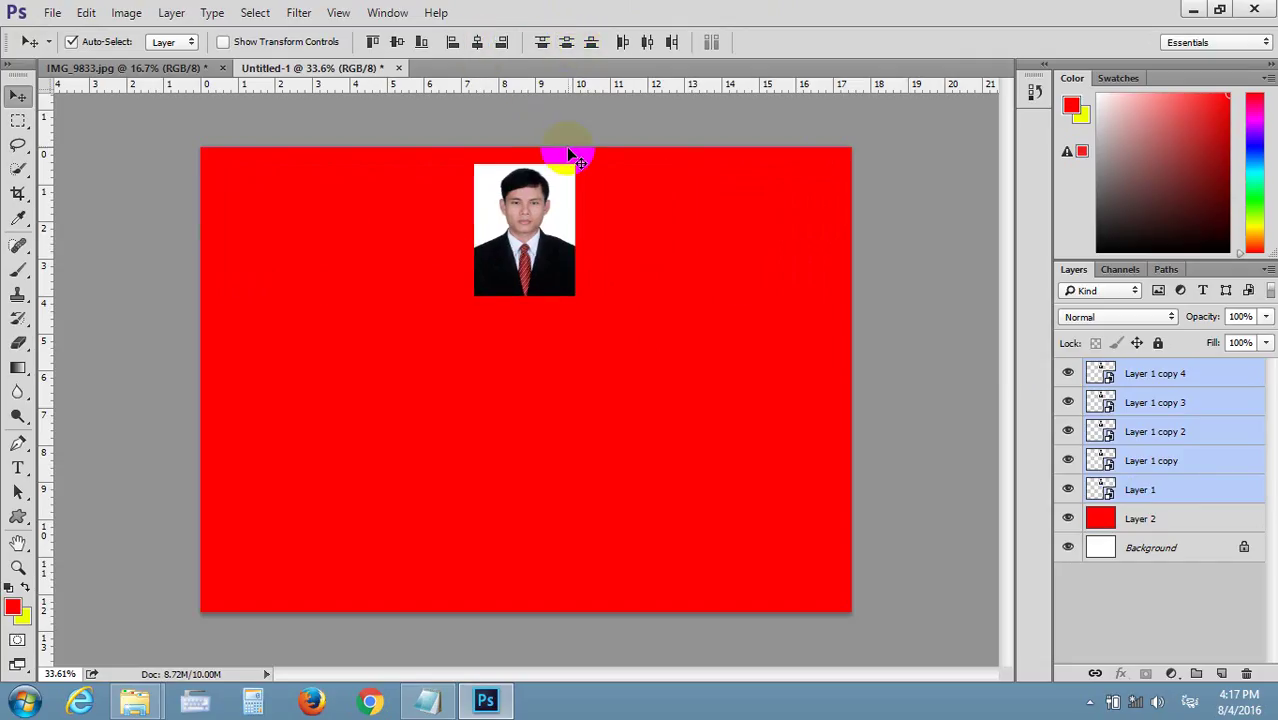
key(ctrl+z)
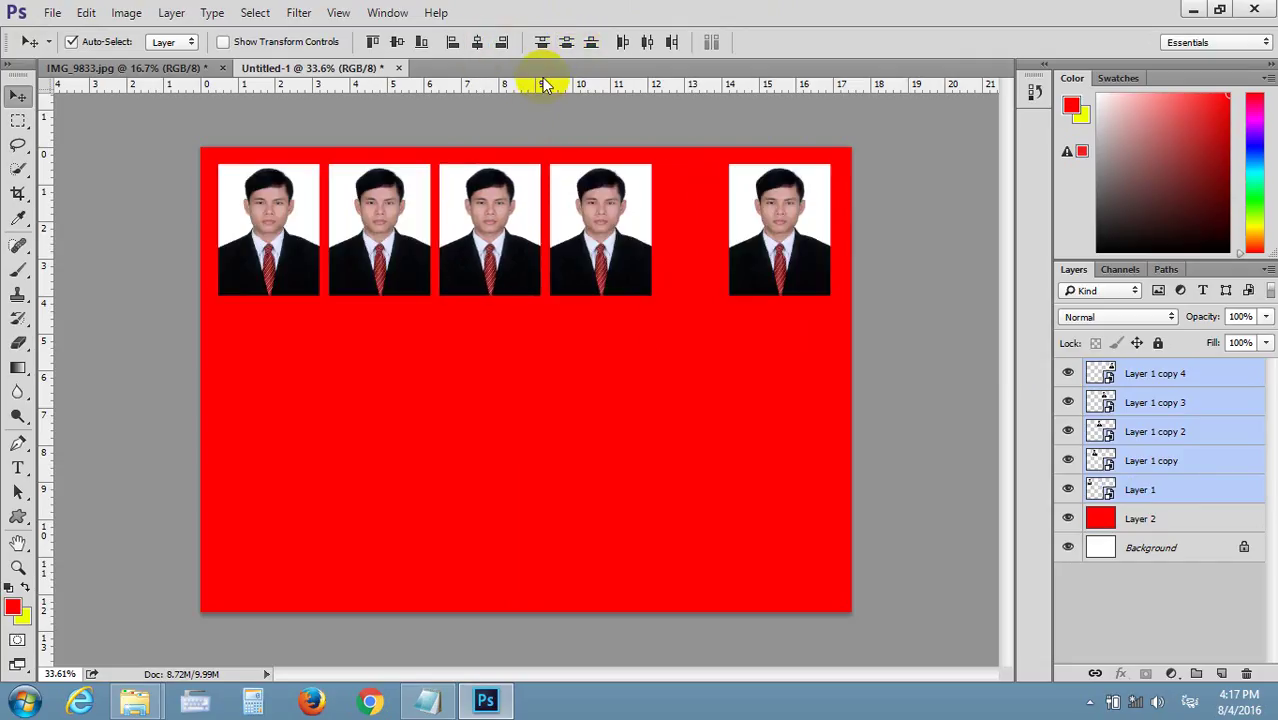
click(646, 44)
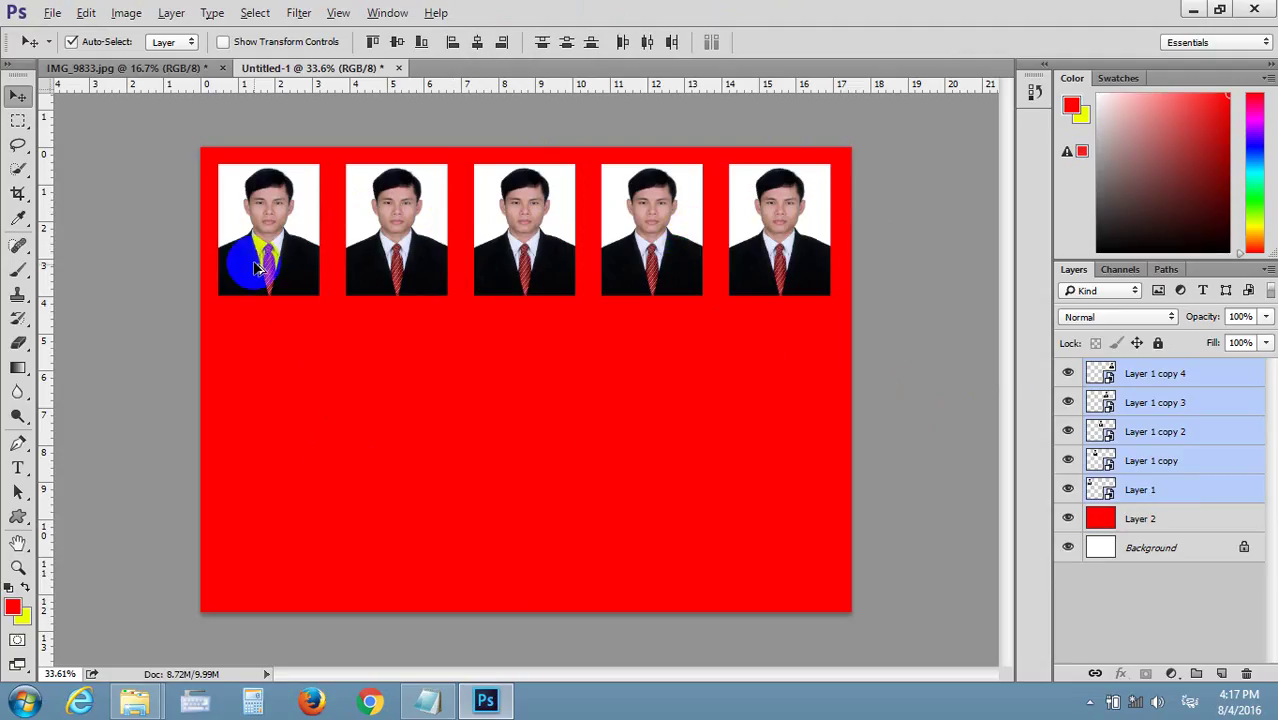
drag(258, 268, 284, 414)
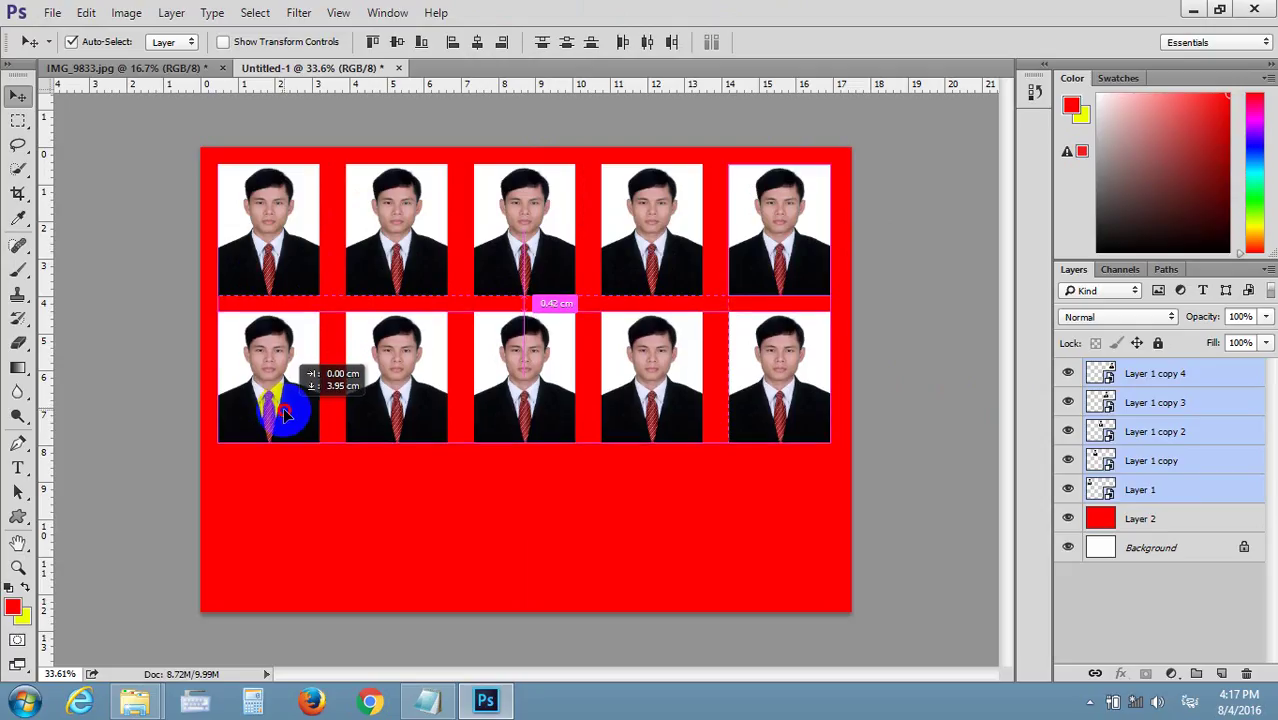
drag(284, 414, 299, 538)
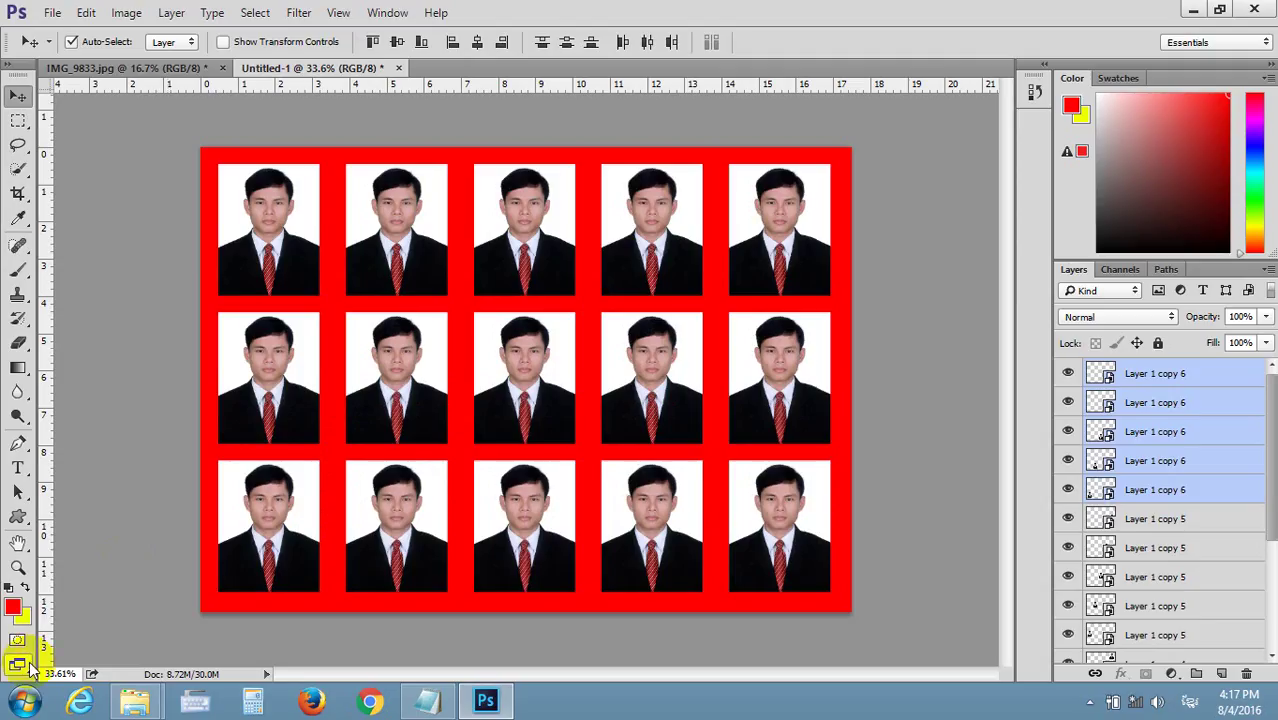
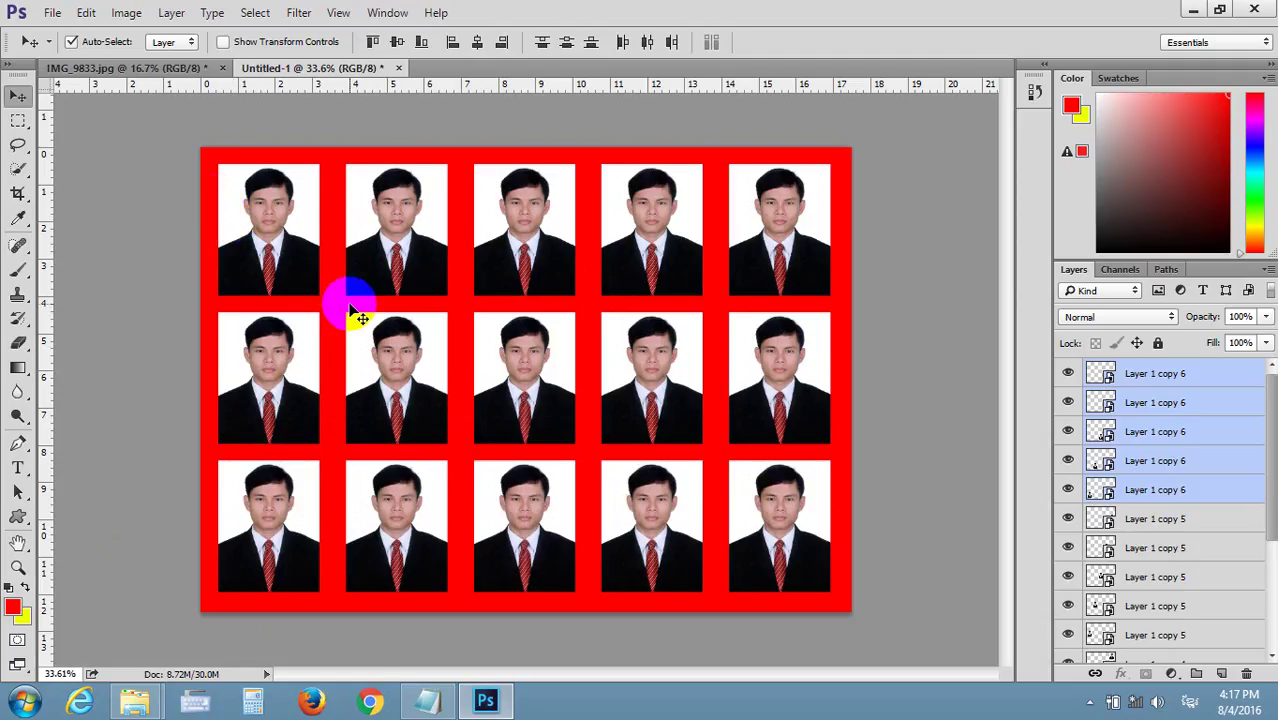
- Shift the three right-column photos left with a drag and two Shift+Left nudges
click(855, 345)
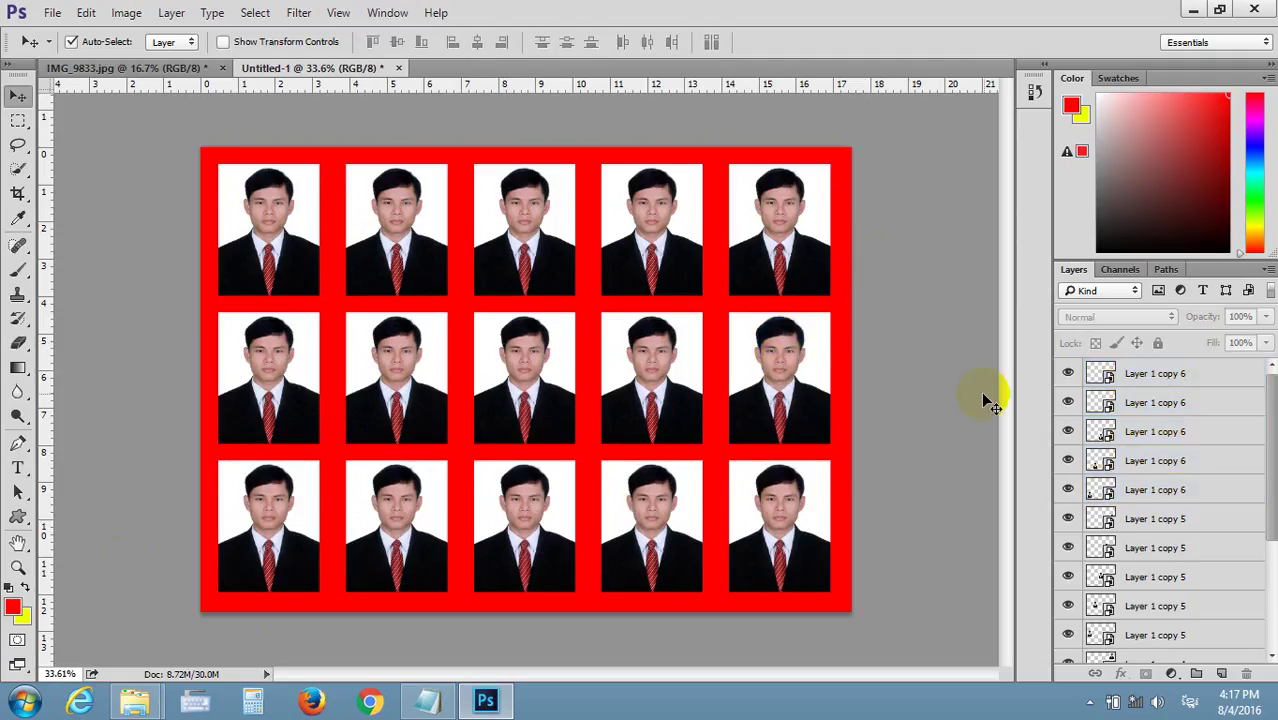
click(807, 194)
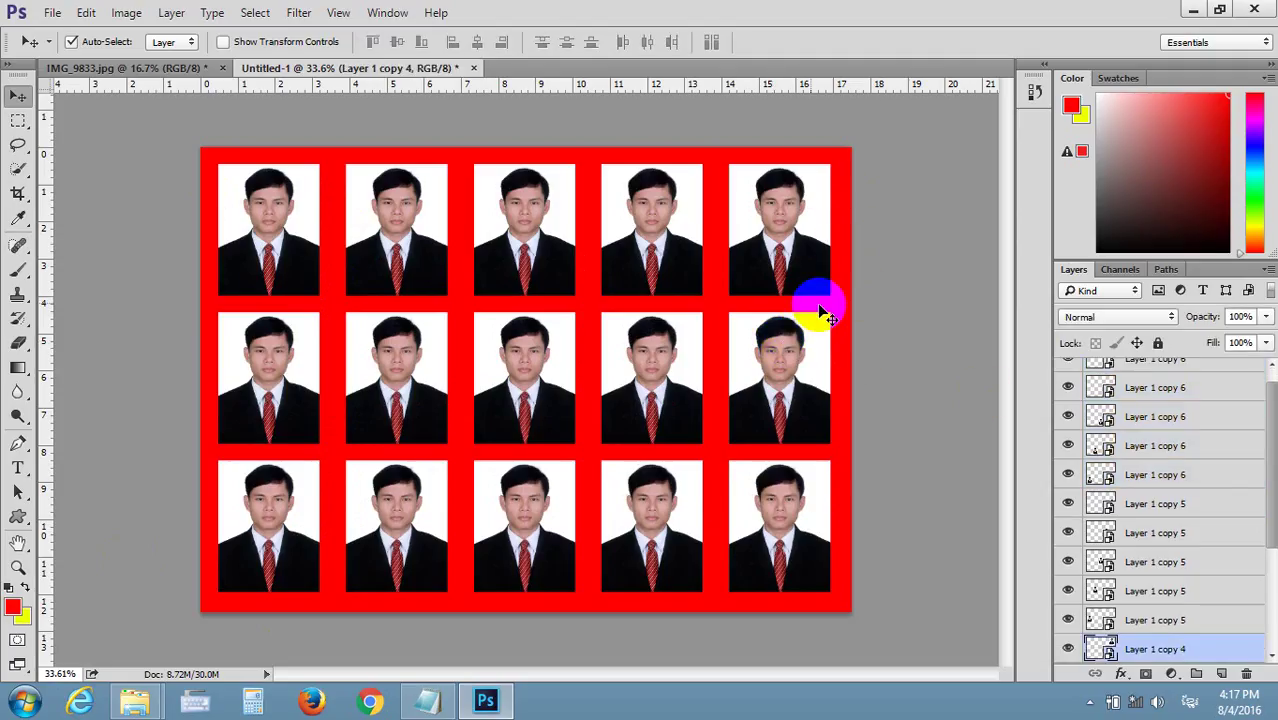
shift+click(790, 392)
shift+click(806, 488)
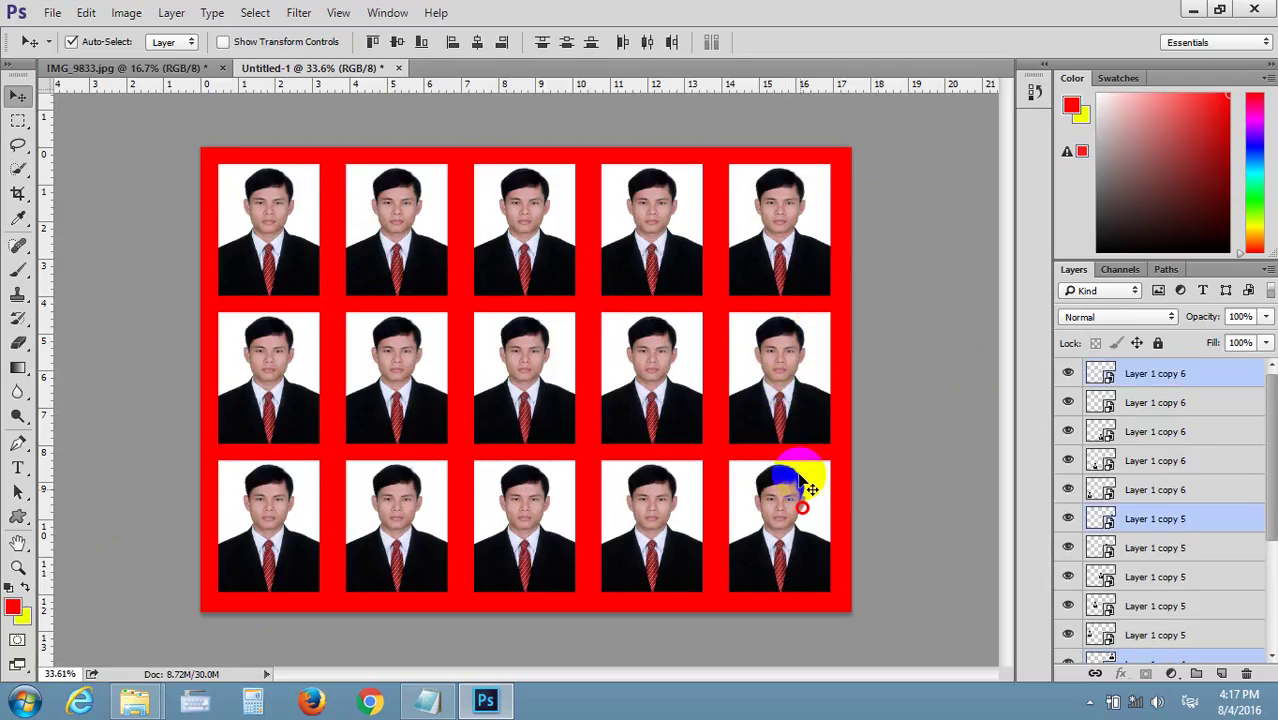
drag(785, 388, 778, 388)
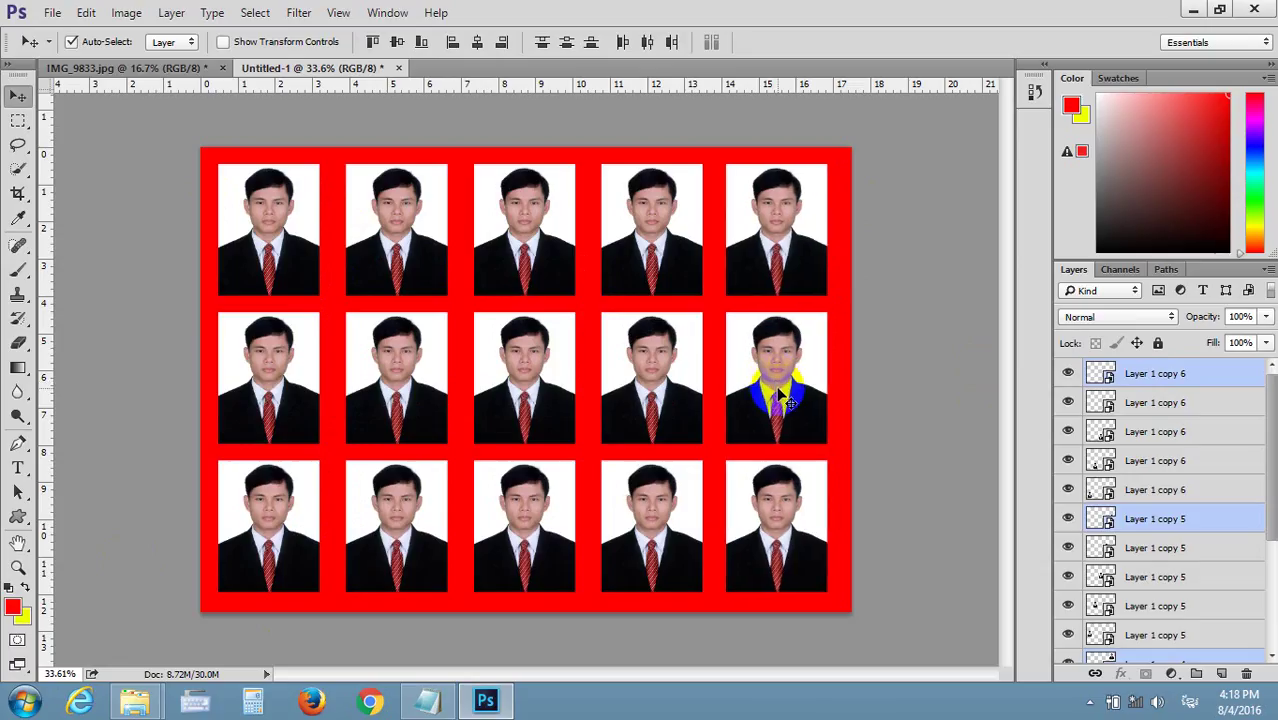
key(shift+Left)
key(shift+Left)
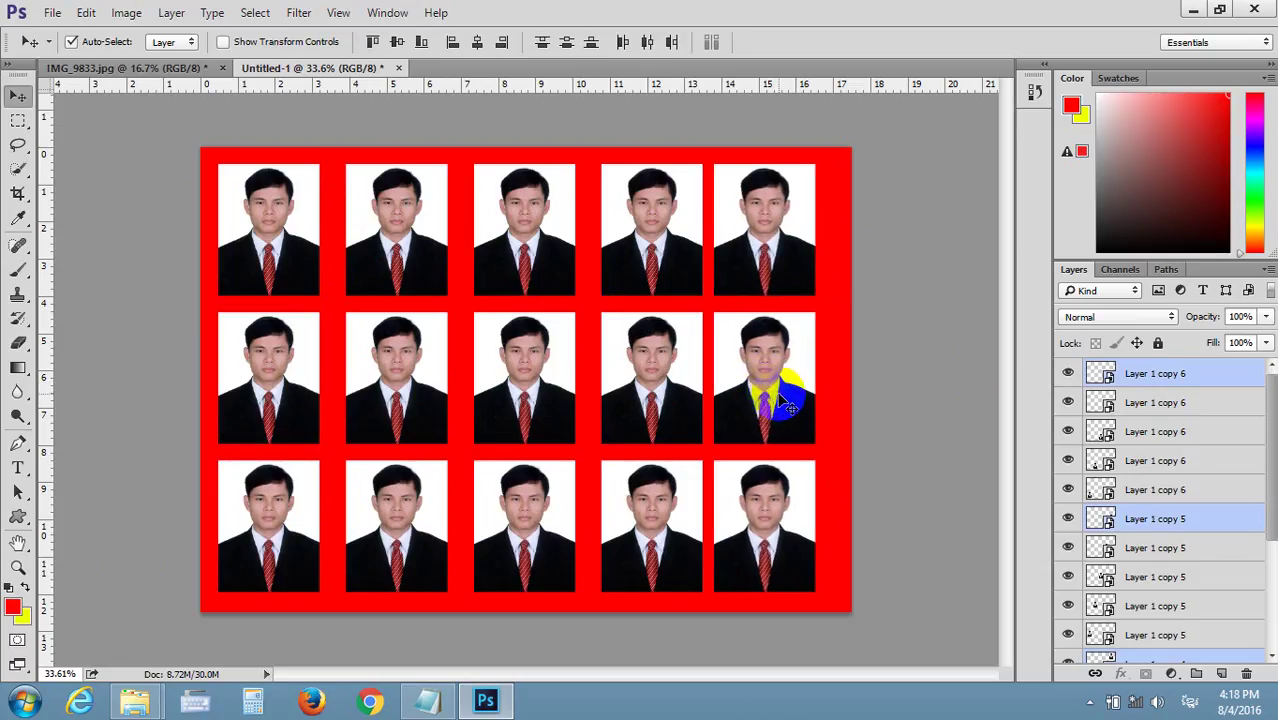
key(shift+Left)
key(shift+Left)
key(shift+Left)
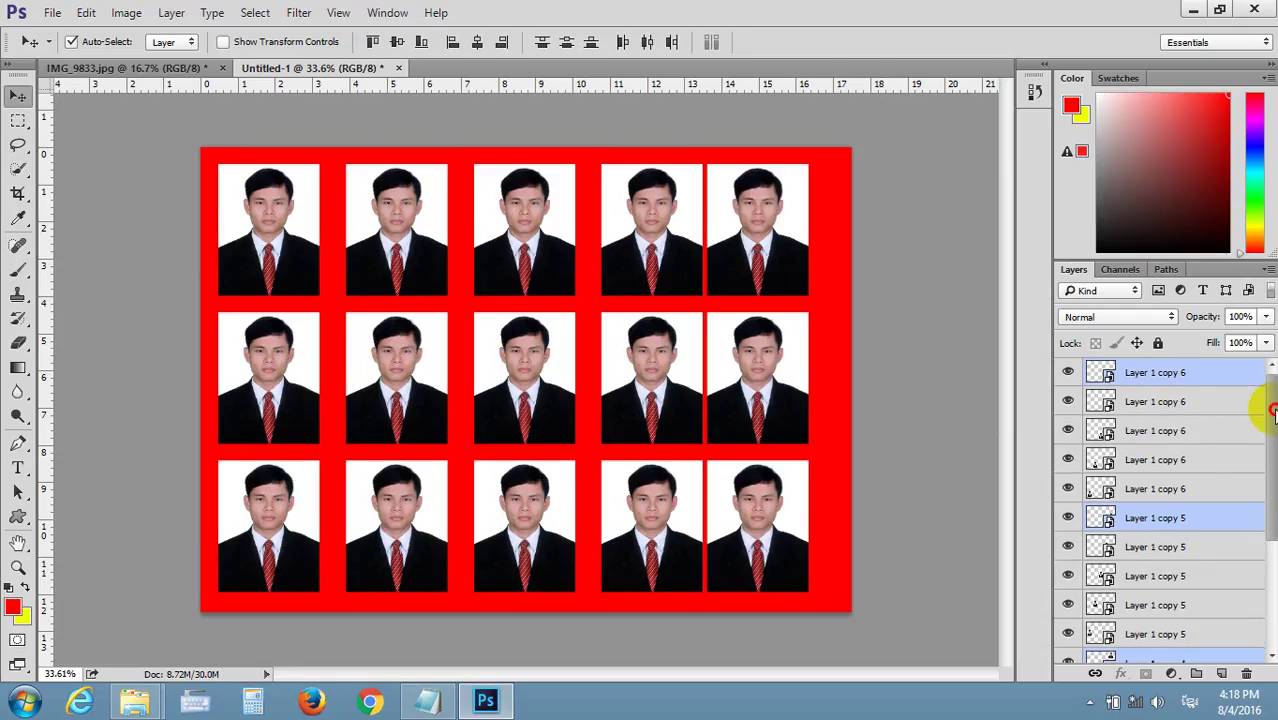
scroll(1212, 450, down, 1)
click(1150, 481)
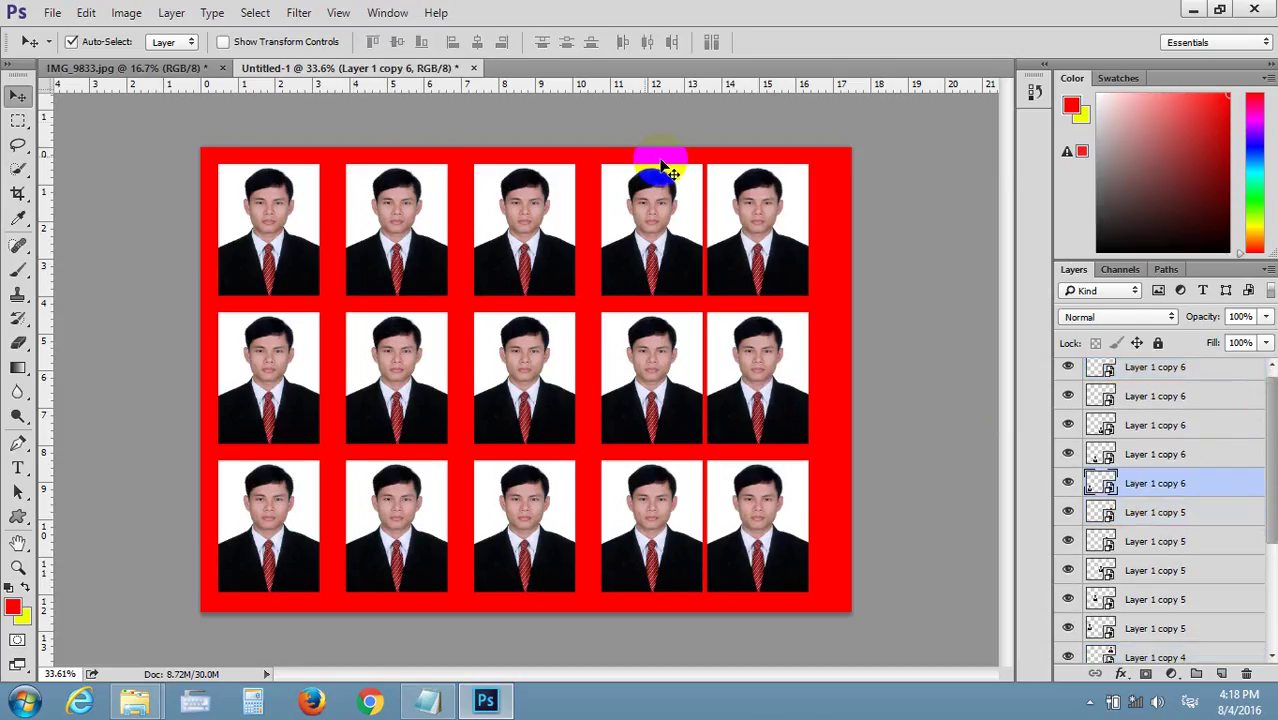
- Select all layers and apply Distribute Left Edges
click(254, 12)
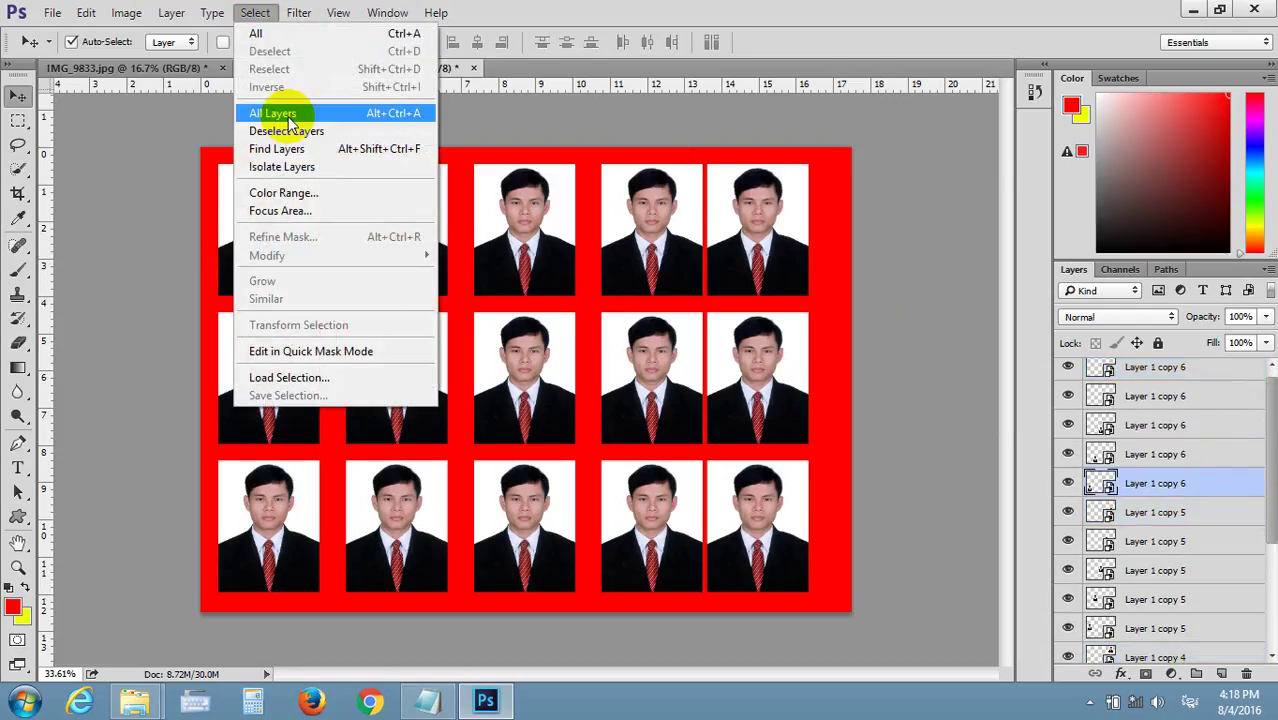
click(286, 116)
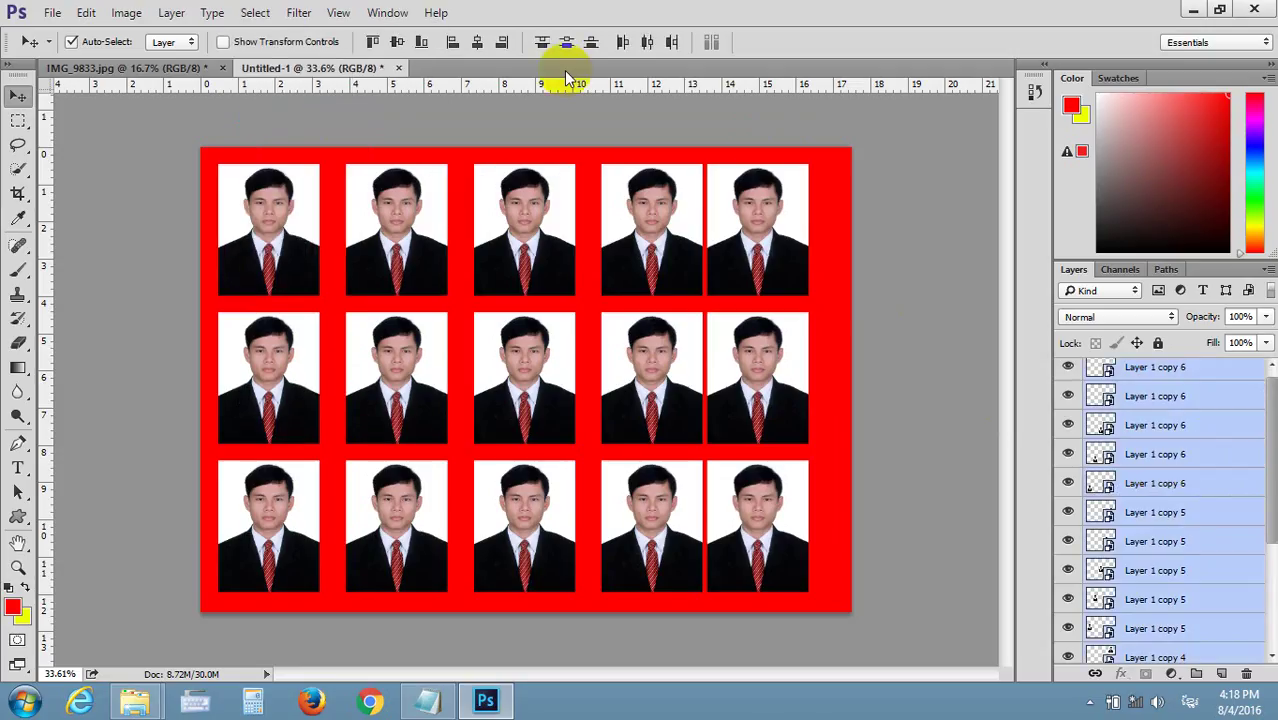
click(624, 46)
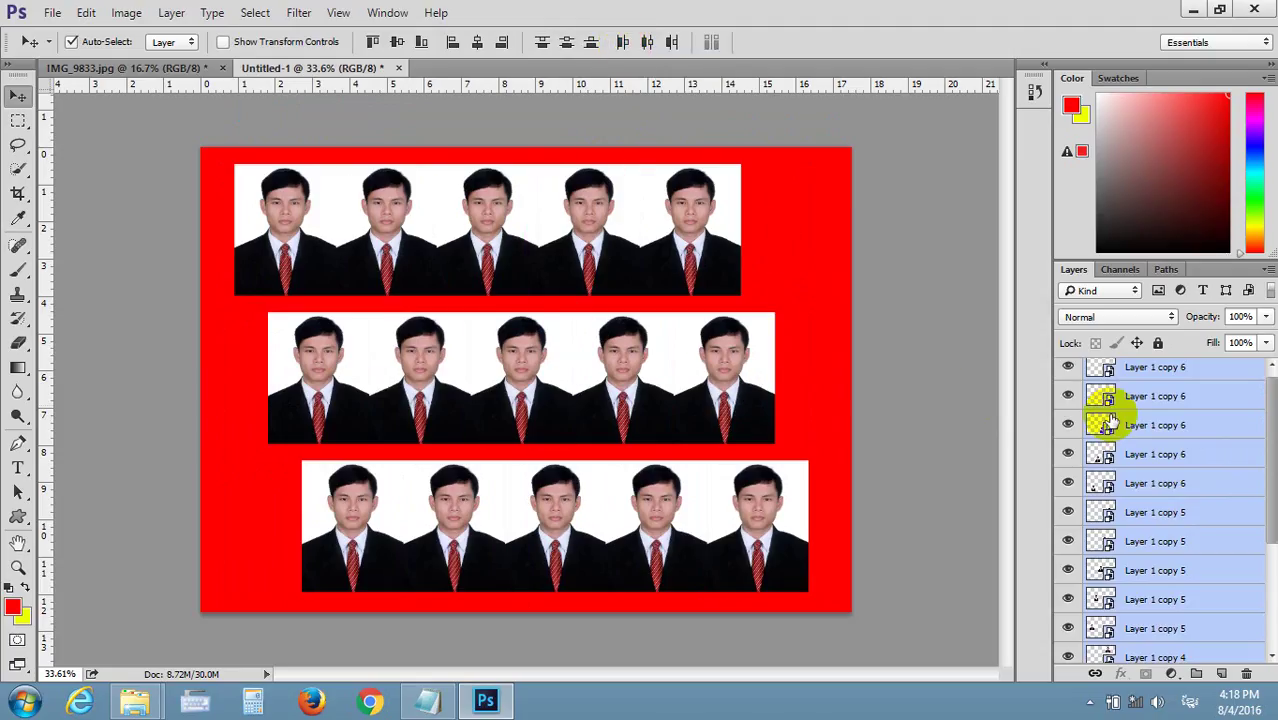
- Delete the Layer 1 copy layers of the second and third rows, keeping only the top row
drag(1270, 465, 1273, 553)
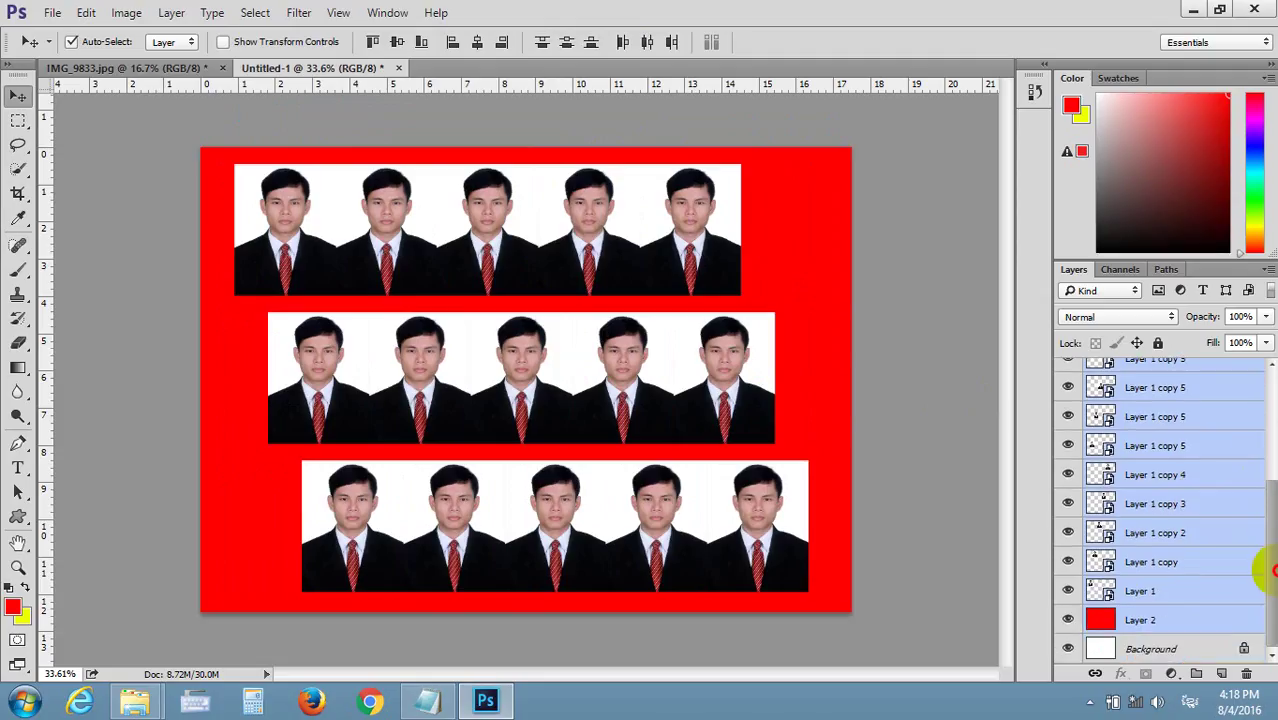
click(1180, 437)
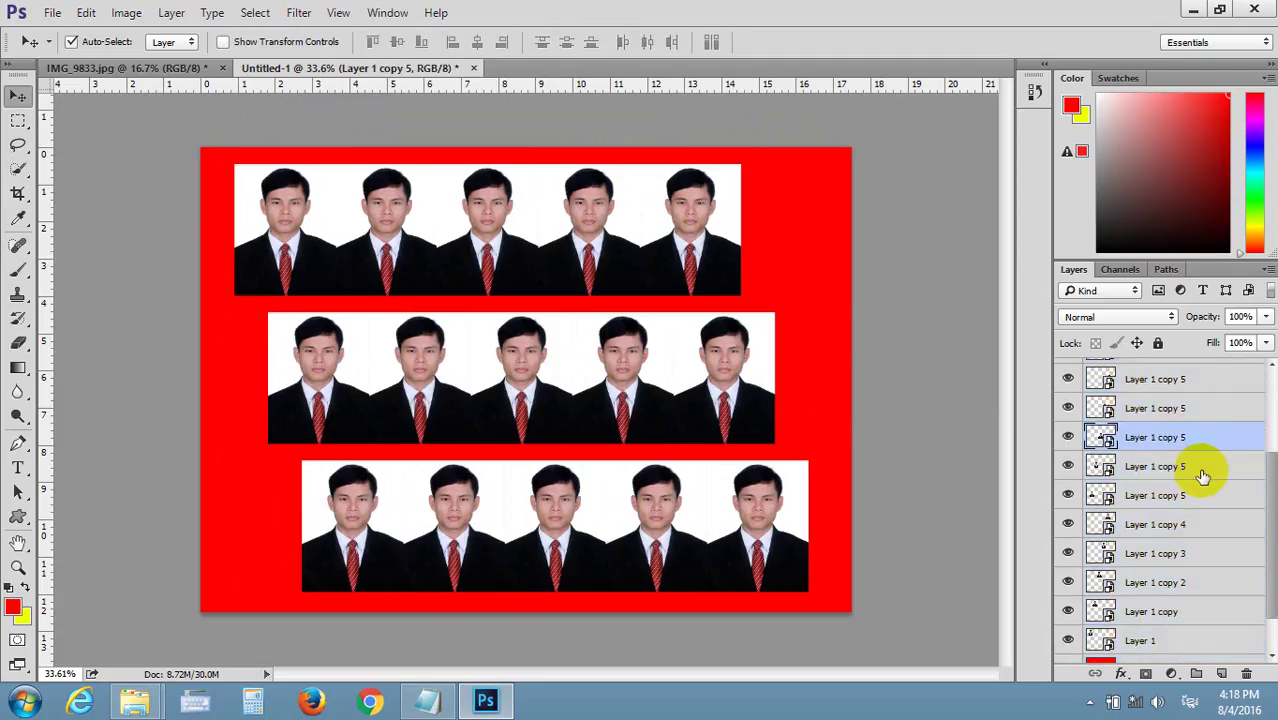
click(1069, 437)
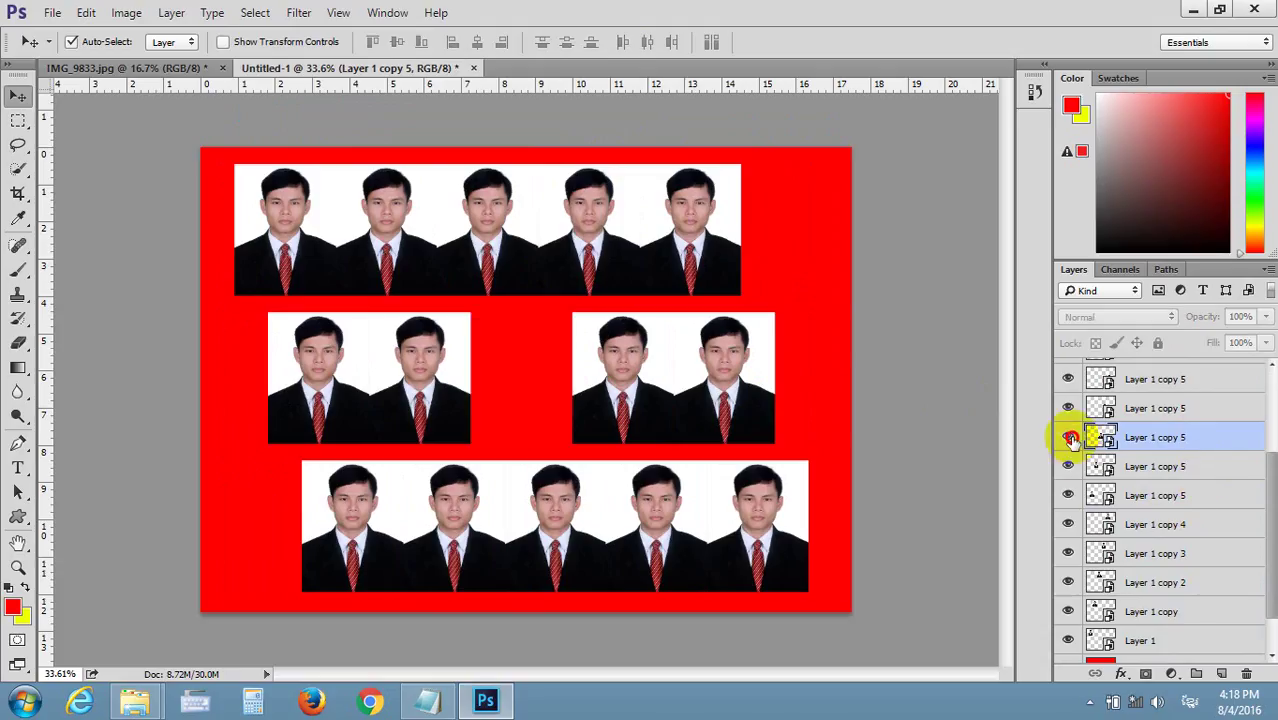
click(1069, 408)
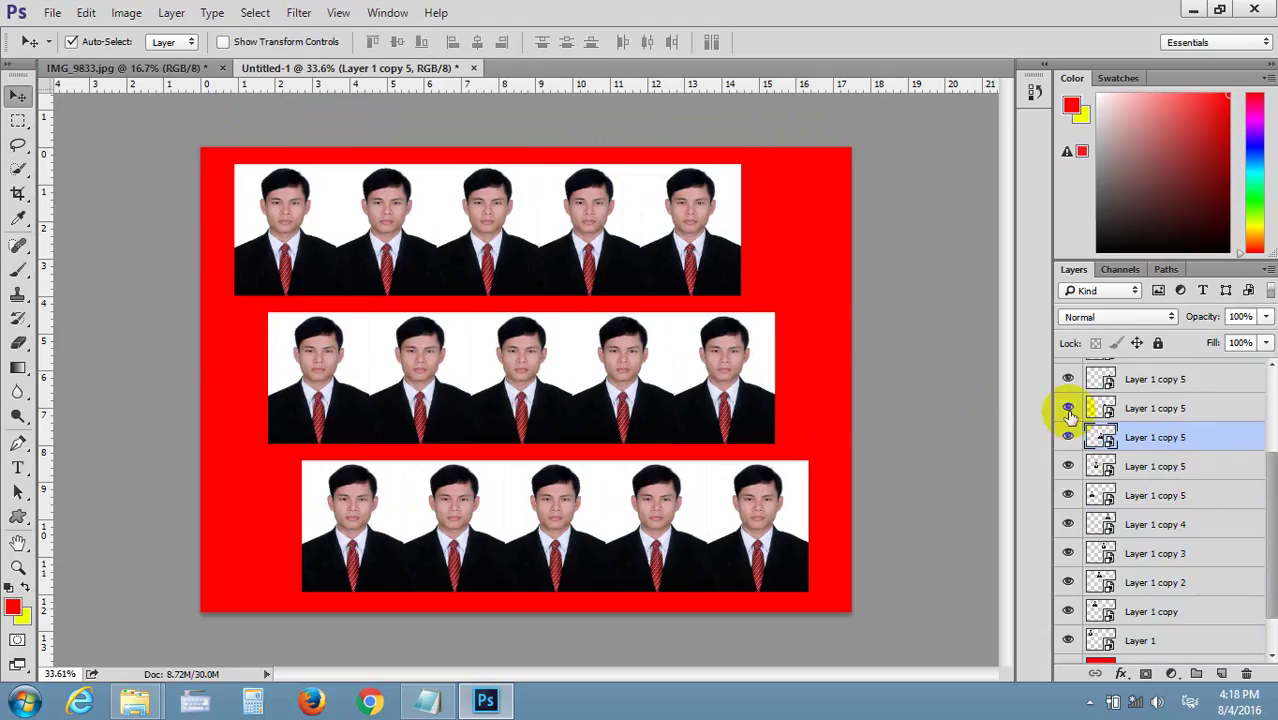
click(1068, 466)
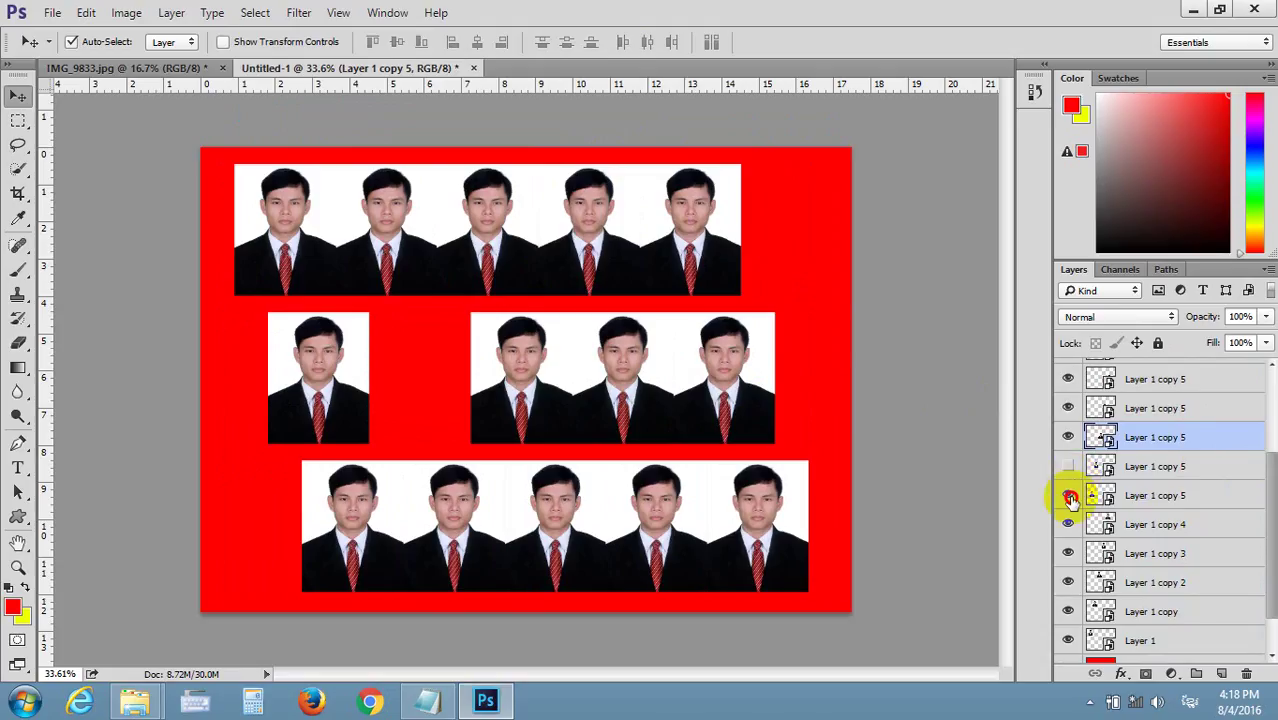
click(1069, 496)
click(1104, 493)
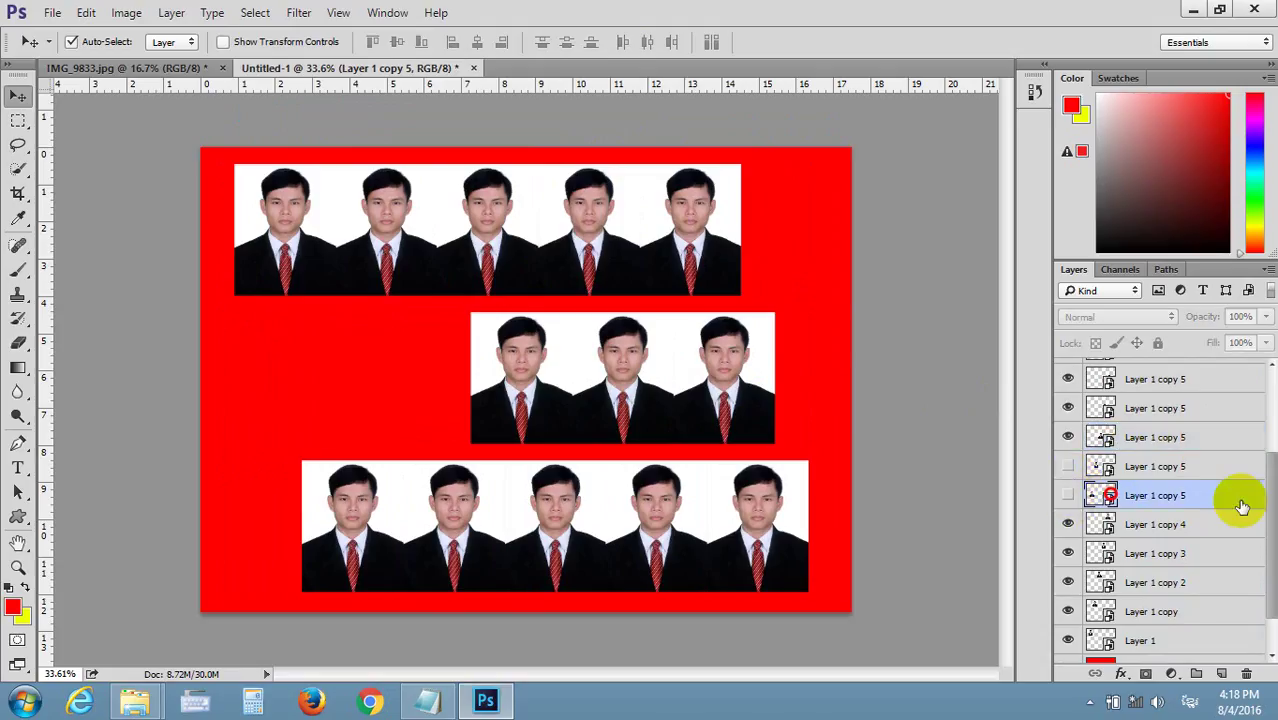
drag(1270, 516, 1270, 393)
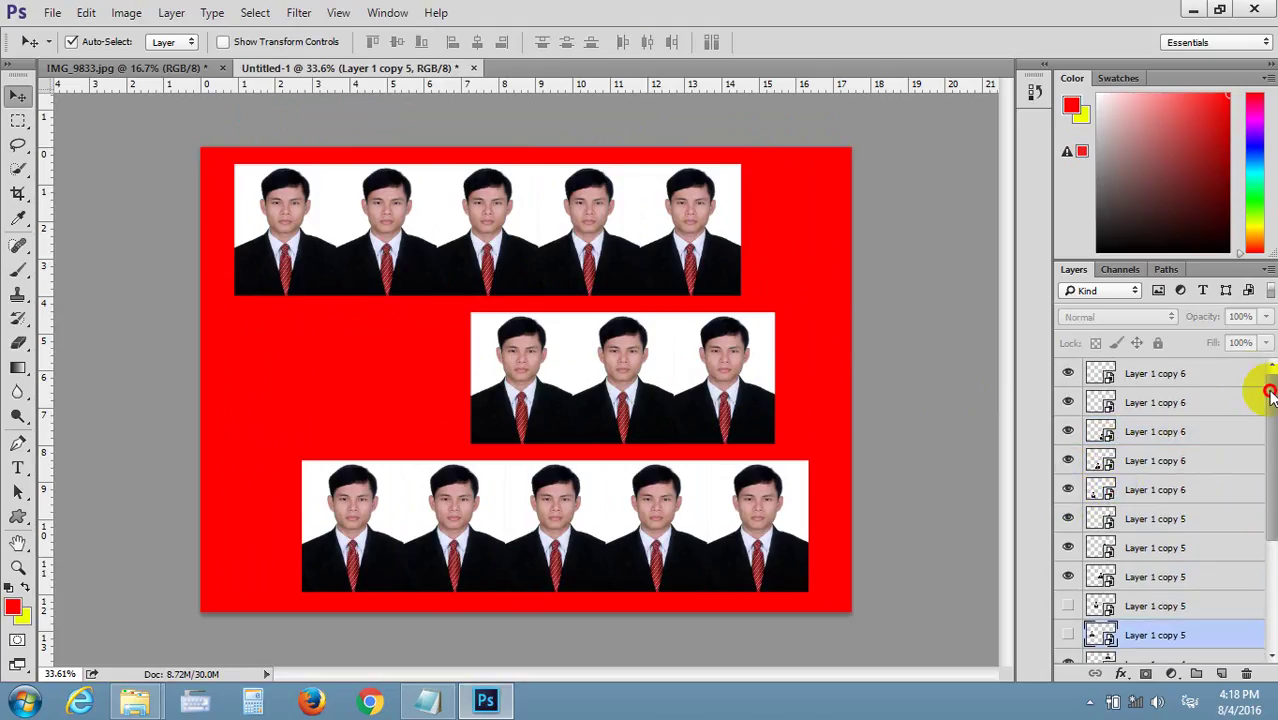
shift+click(1206, 372)
key(Delete)
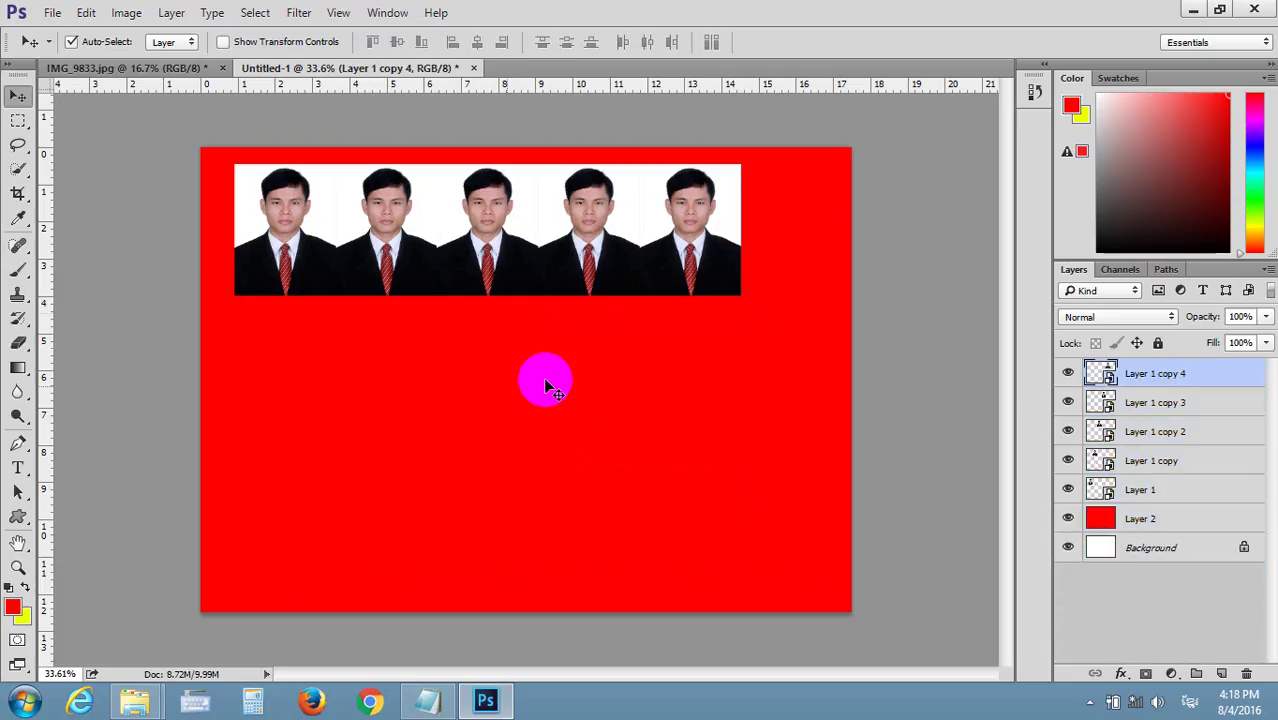
- Move the last photo right and space the five top-row photos evenly by horizontal centers
mouse_move(727, 300)
mouse_down()
mouse_move(720, 263)
mouse_move(742, 265)
mouse_up()
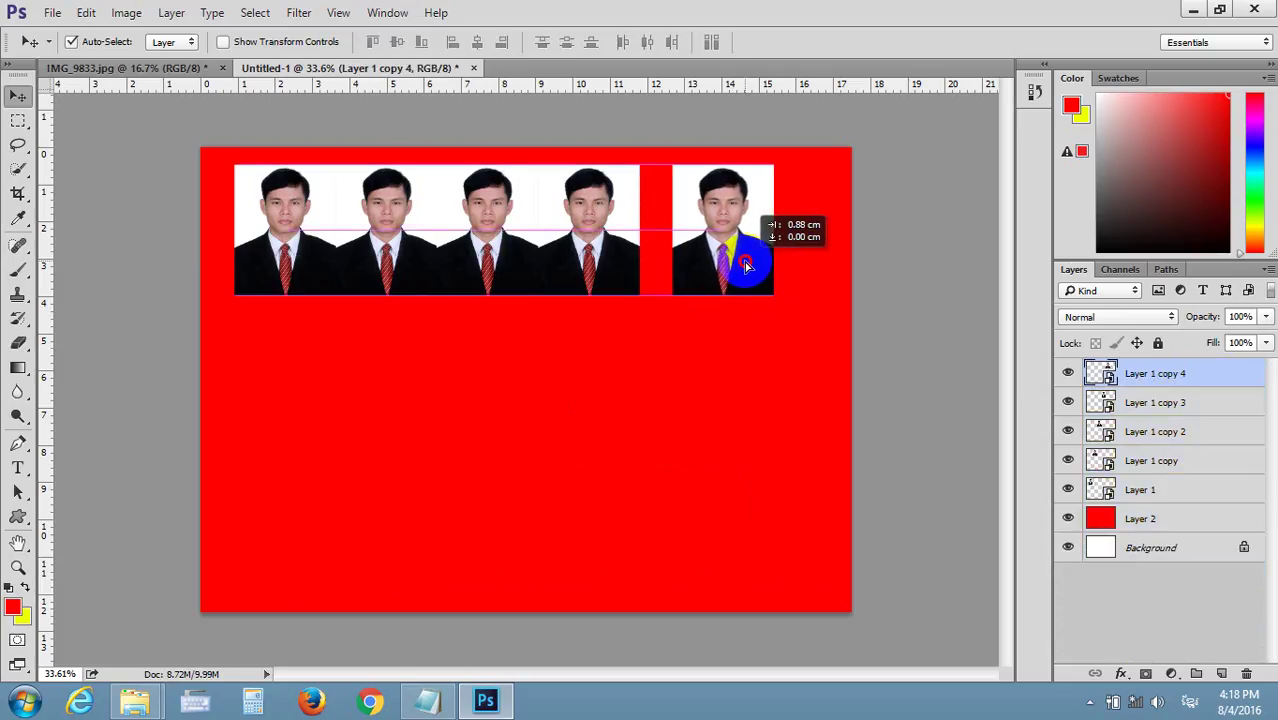
drag(742, 265, 763, 266)
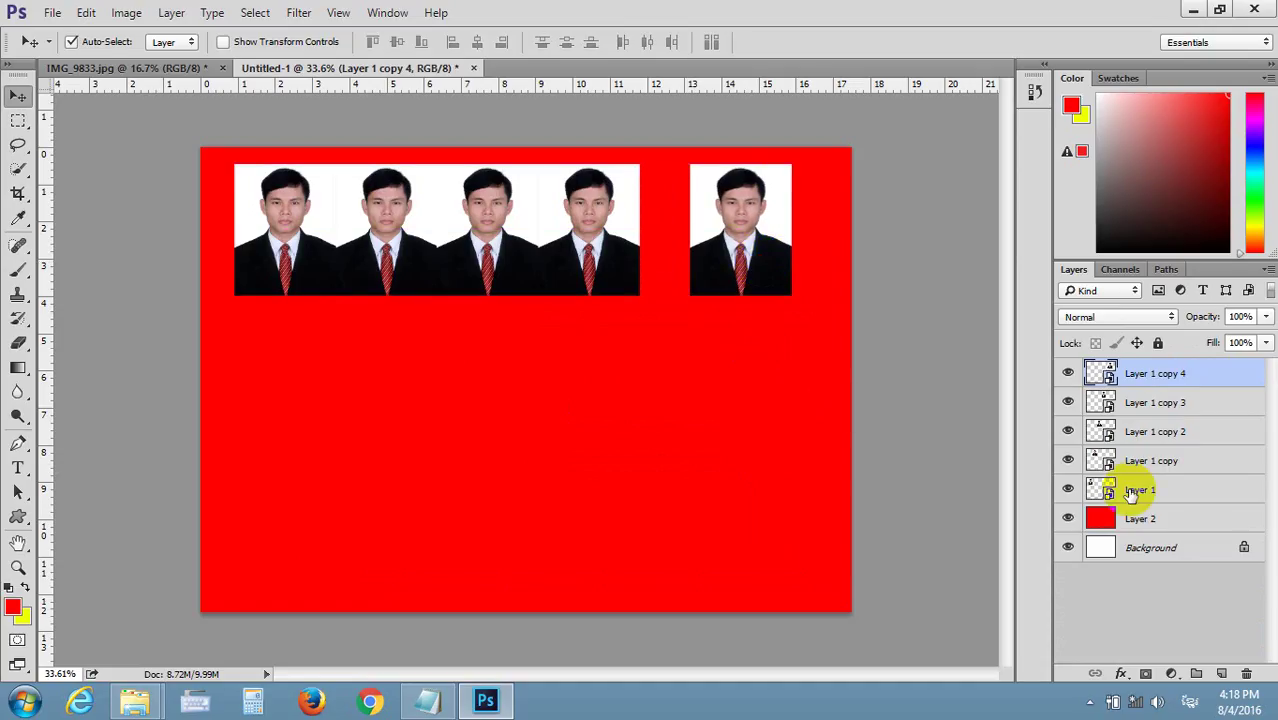
shift+click(1130, 492)
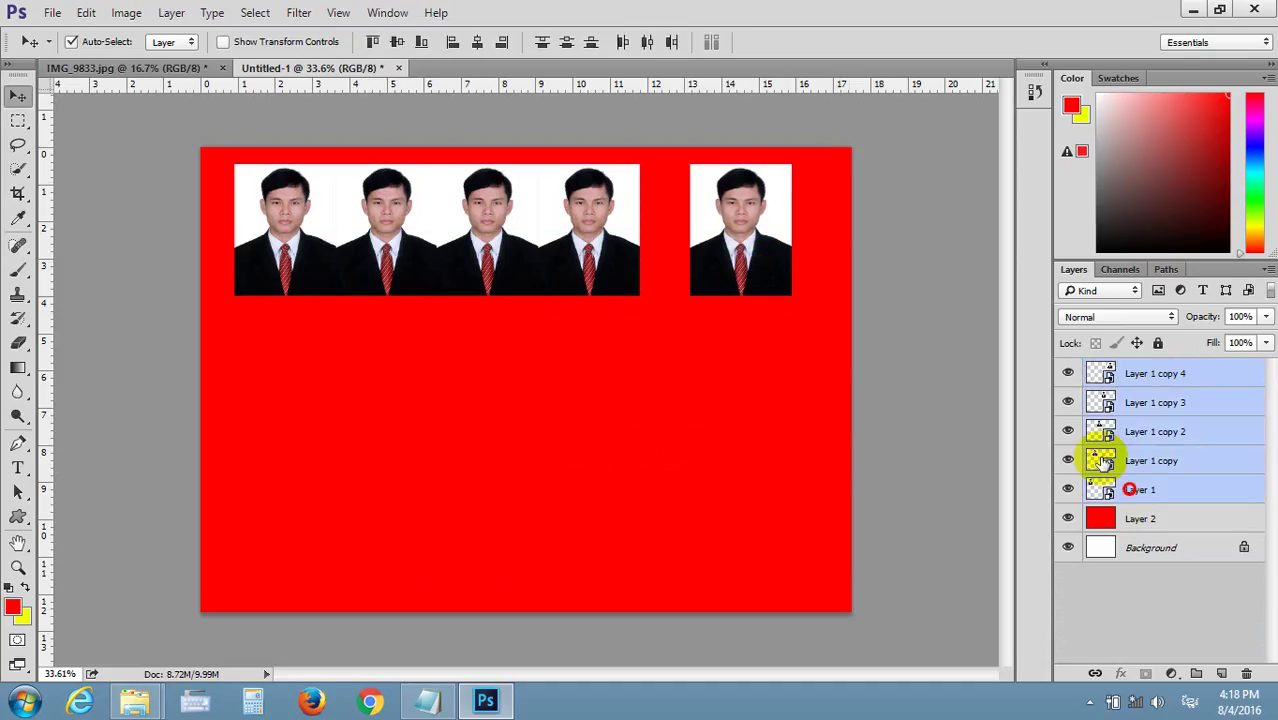
click(647, 43)
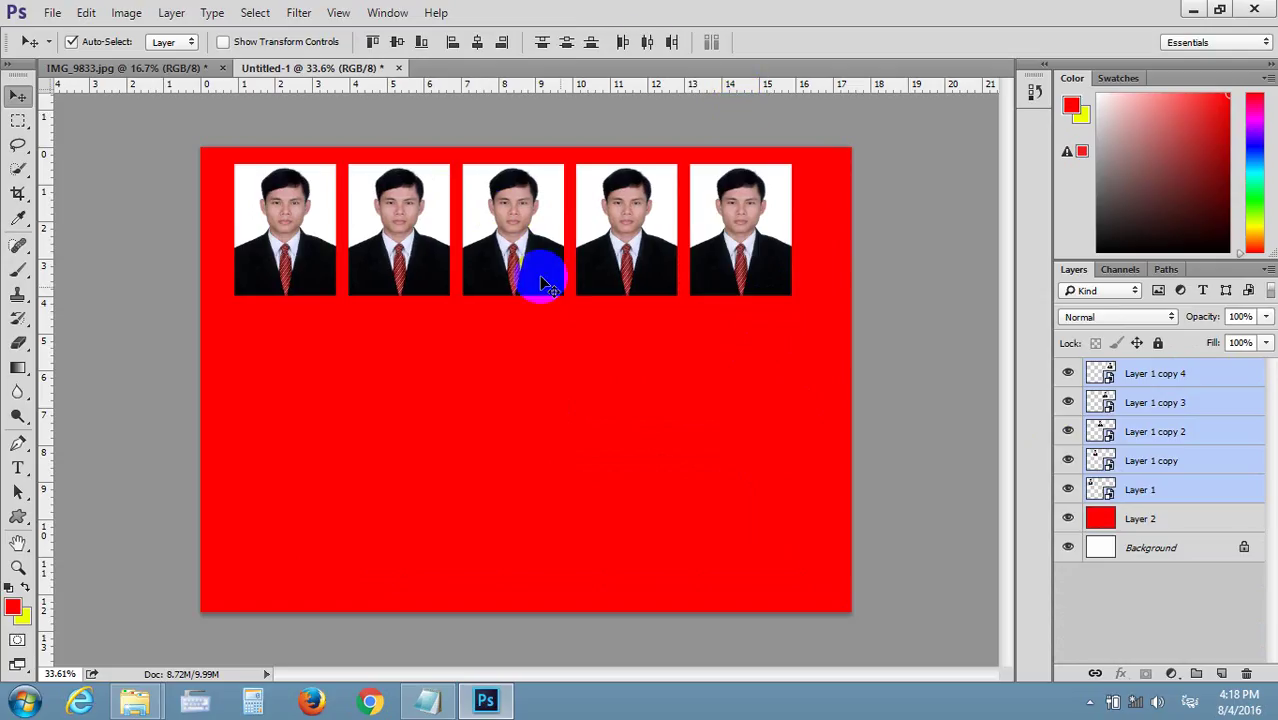
drag(511, 254, 531, 261)
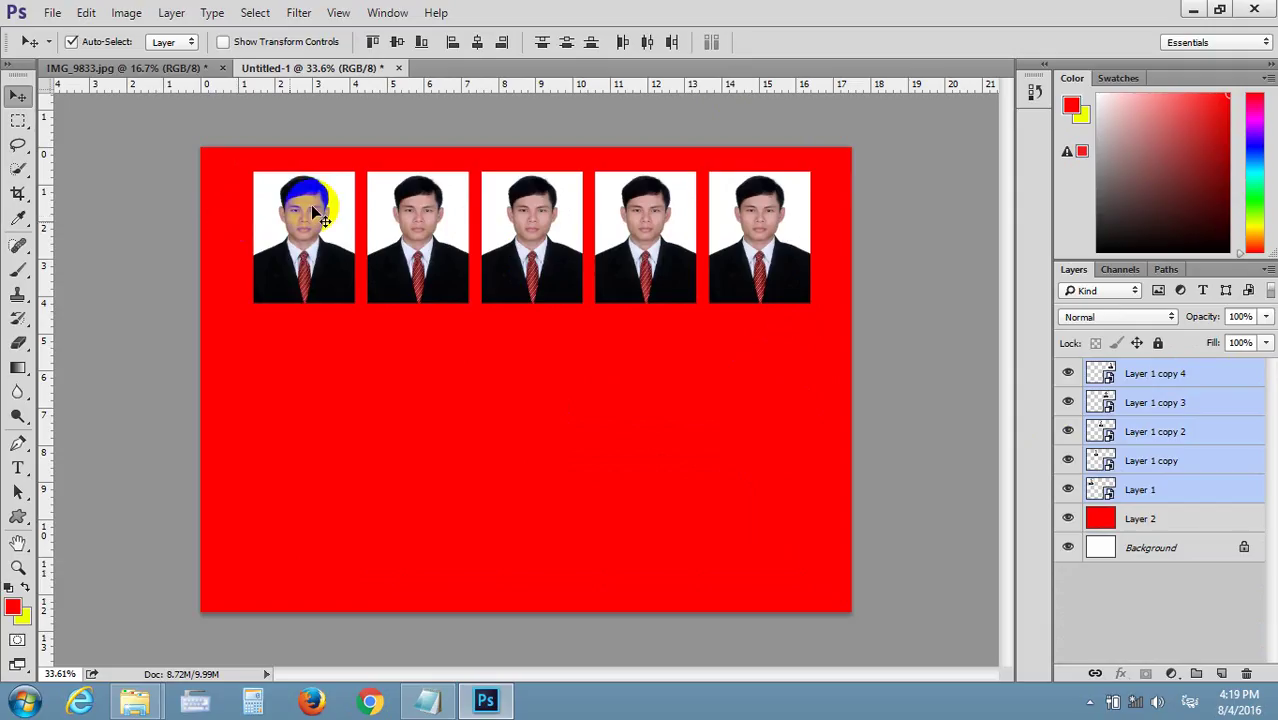
- Alt-drag the row down twice to create second and third rows of photos
drag(317, 266, 324, 394)
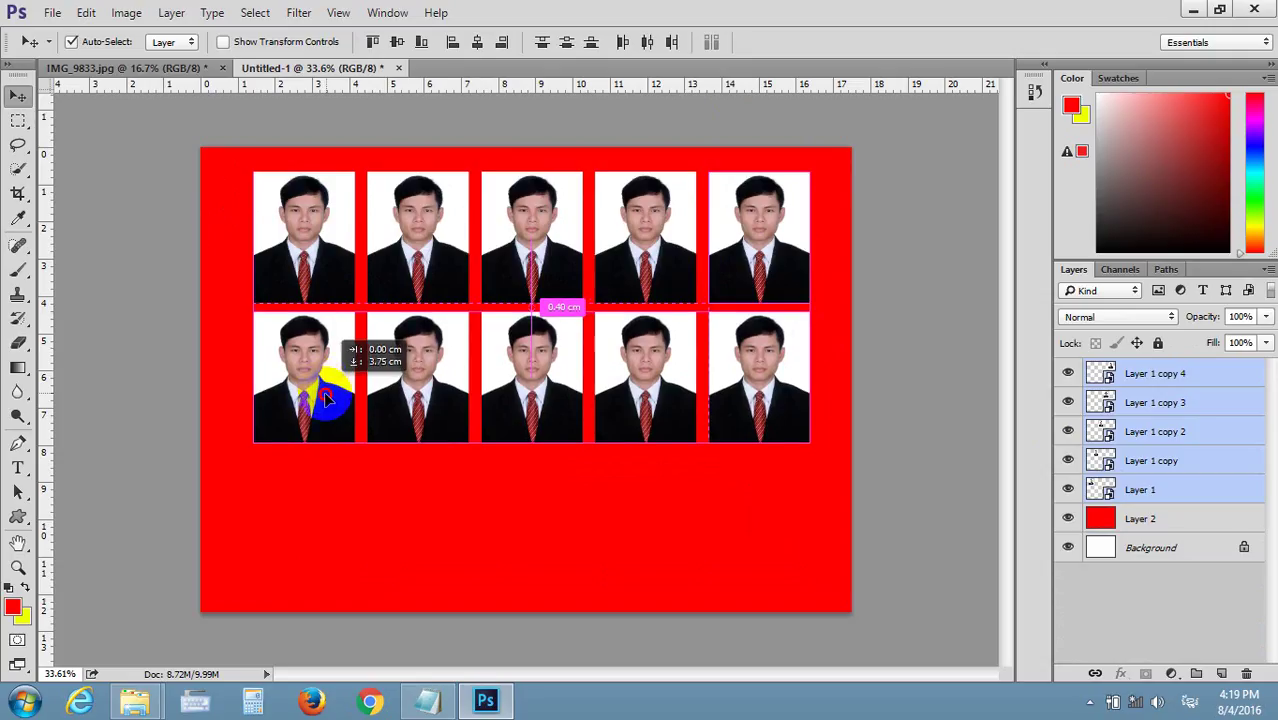
drag(324, 391, 337, 521)
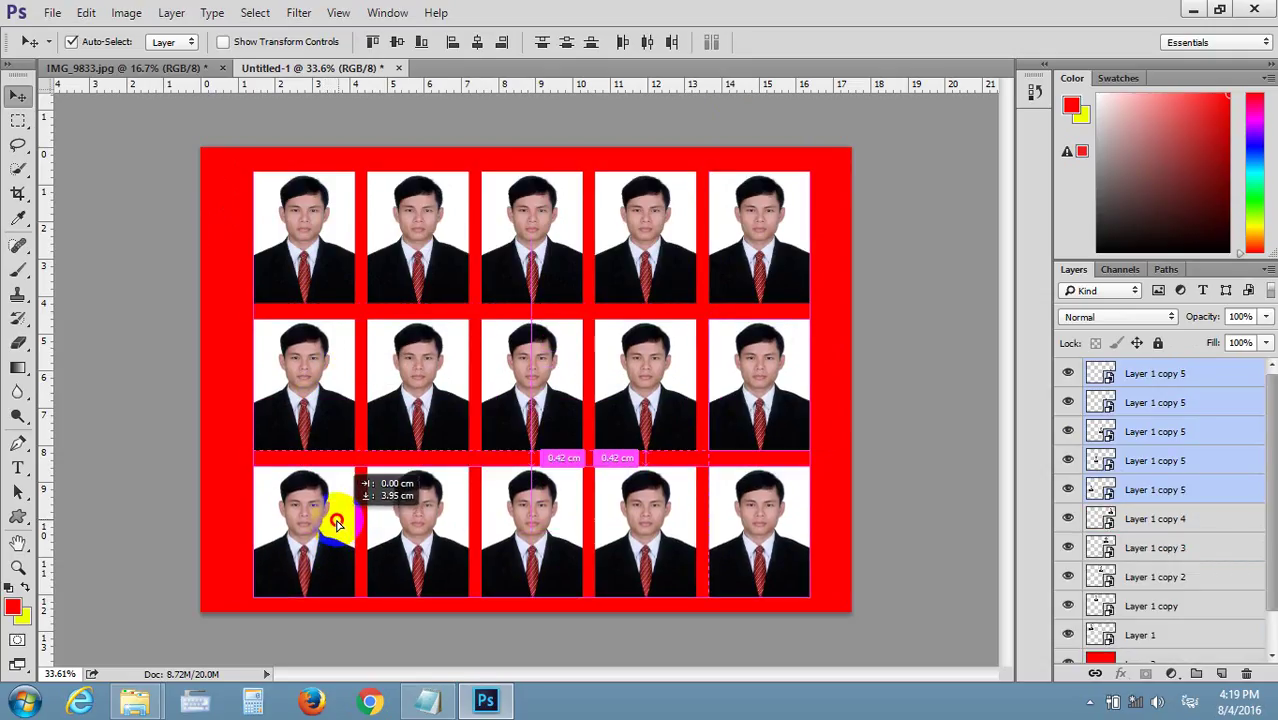
drag(337, 521, 337, 521)
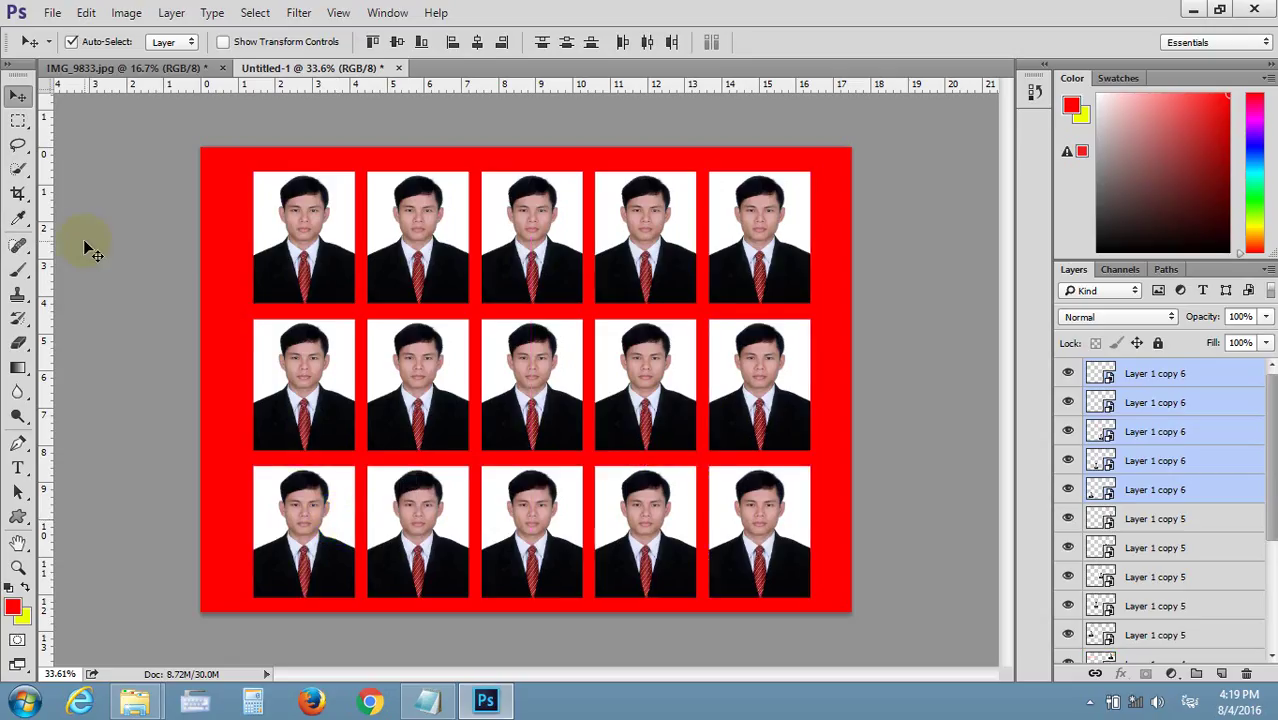
- Hide the red background layer and click several photos on the canvas
click(1267, 410)
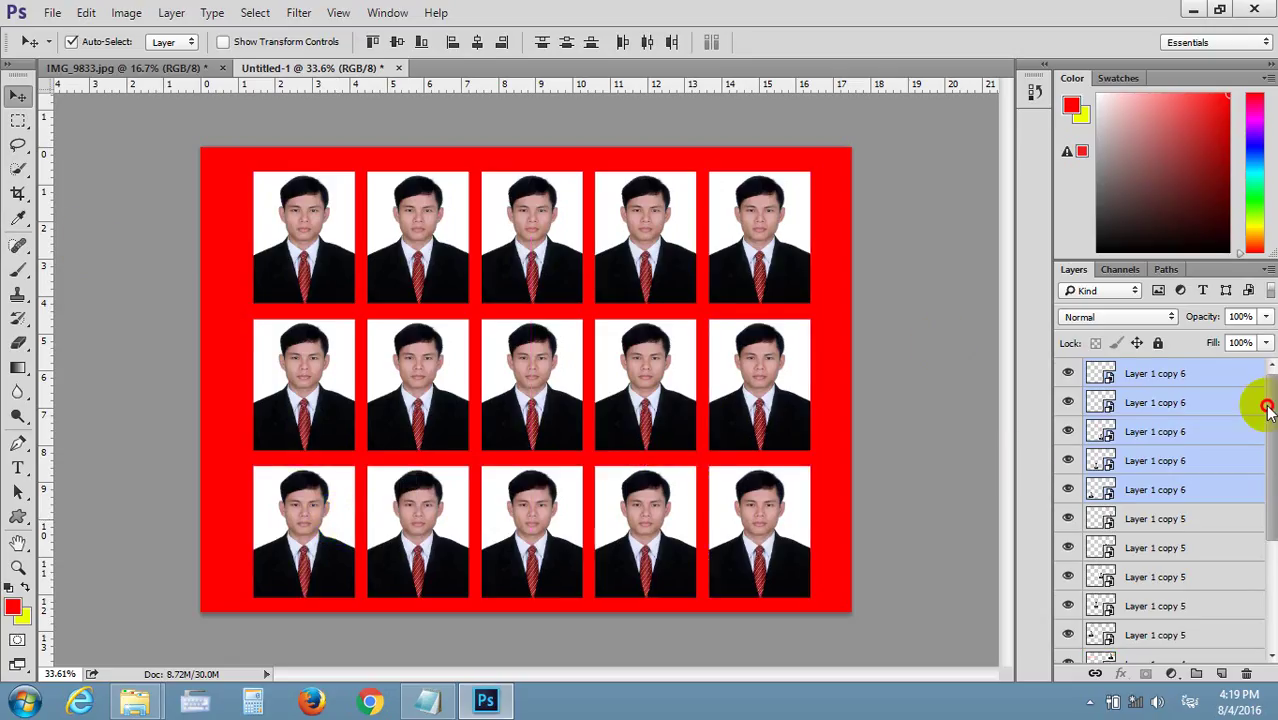
drag(1267, 410, 1255, 605)
click(1068, 620)
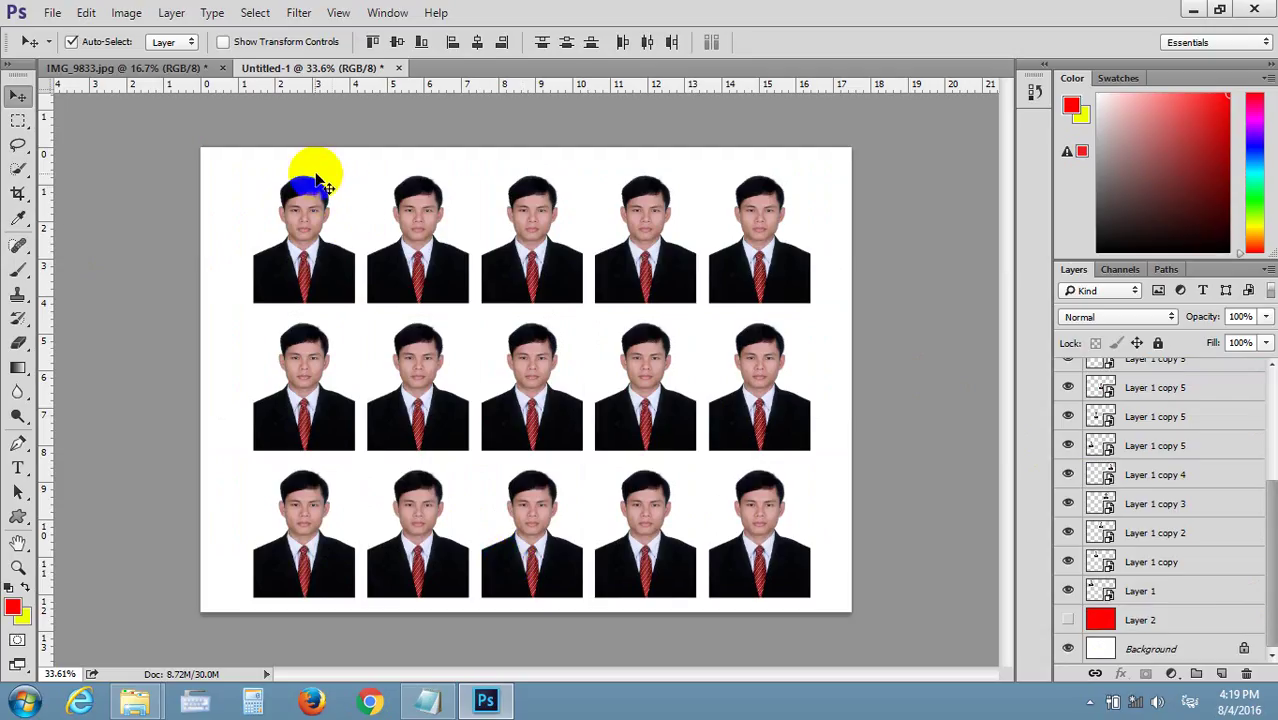
click(342, 282)
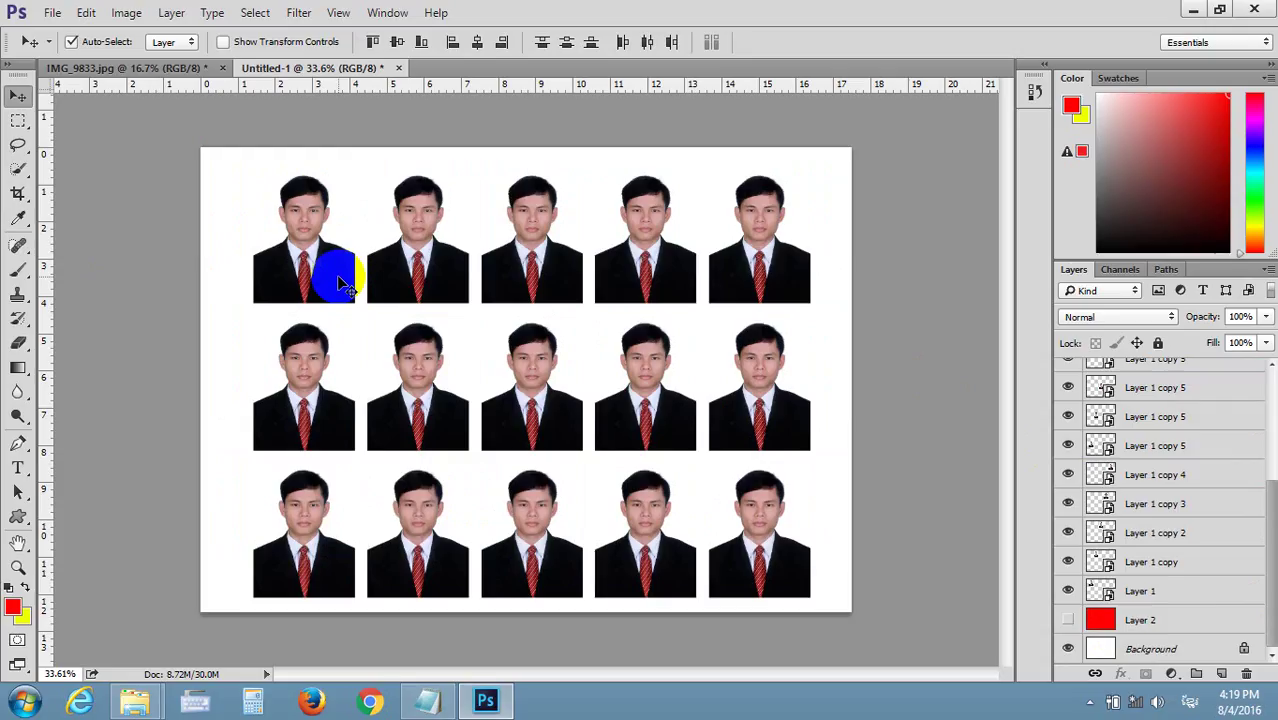
click(455, 178)
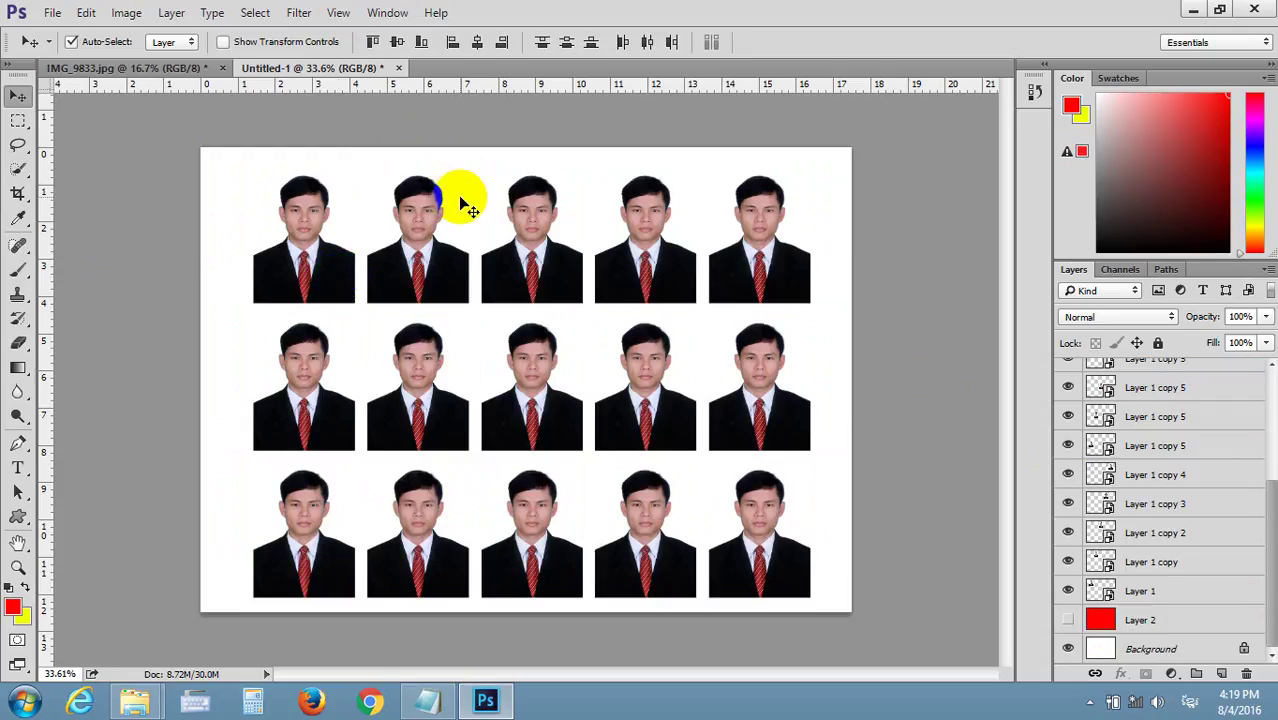
click(485, 308)
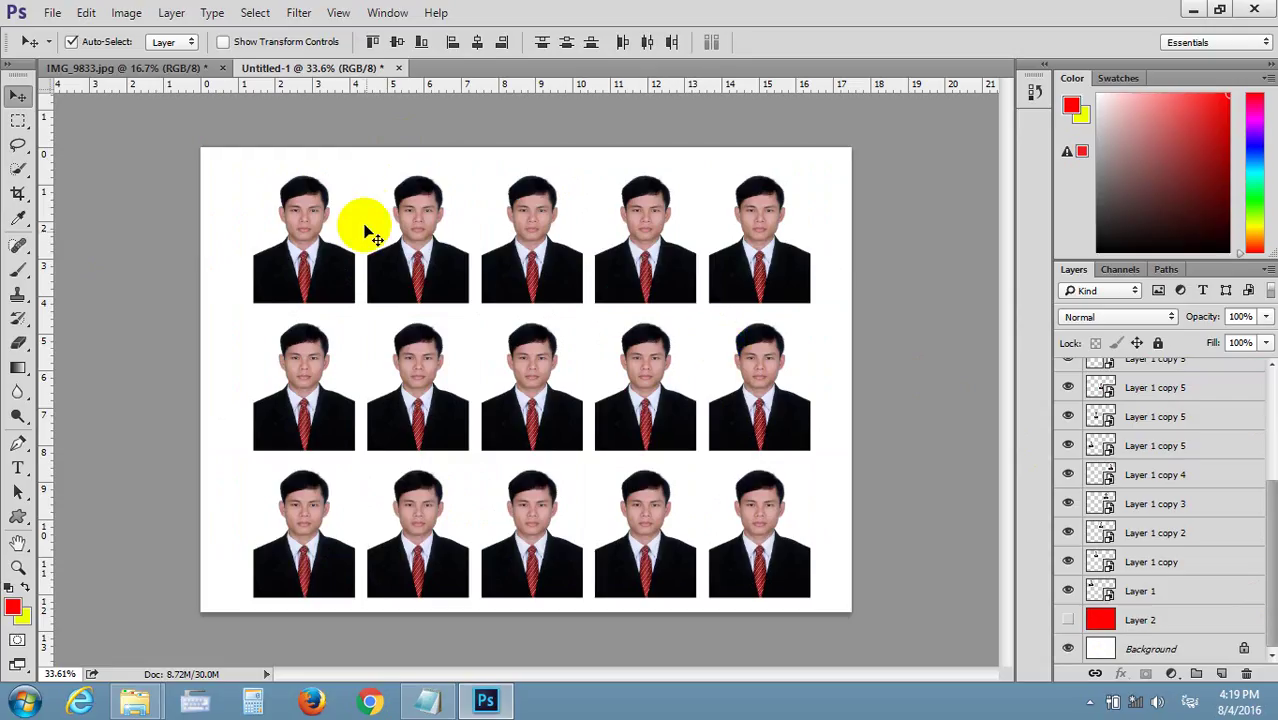
click(364, 262)
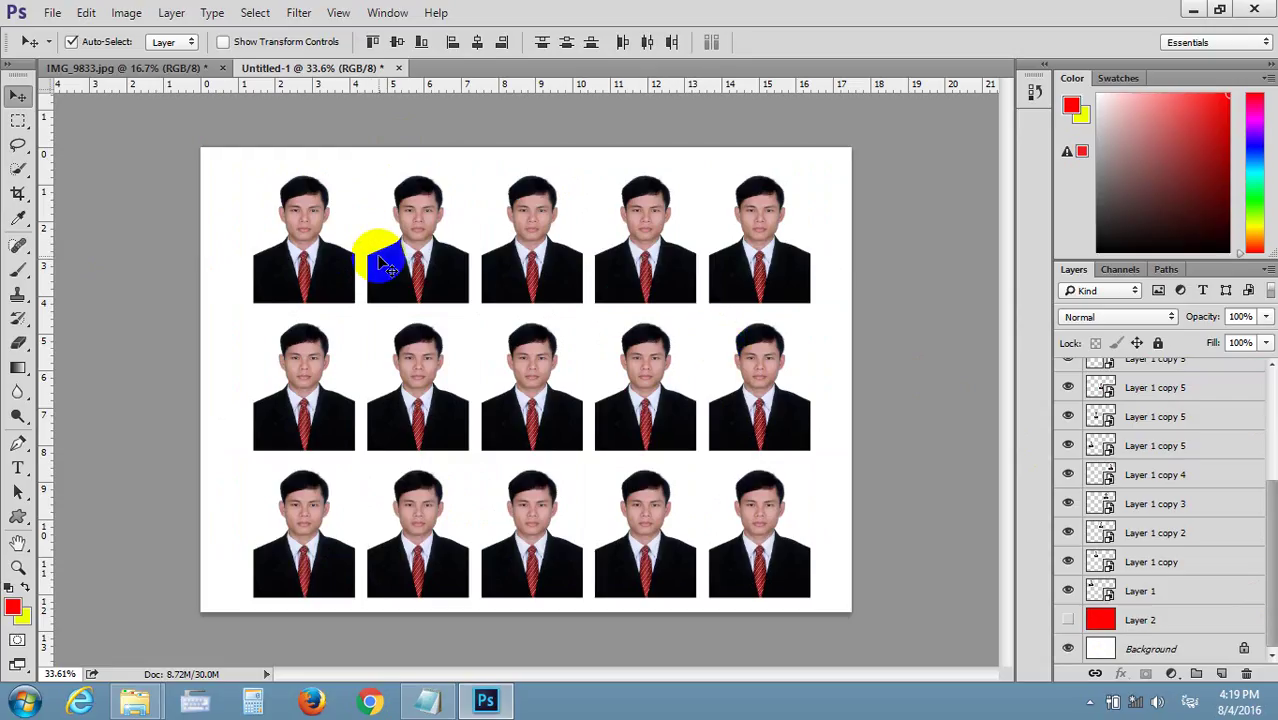
click(391, 345)
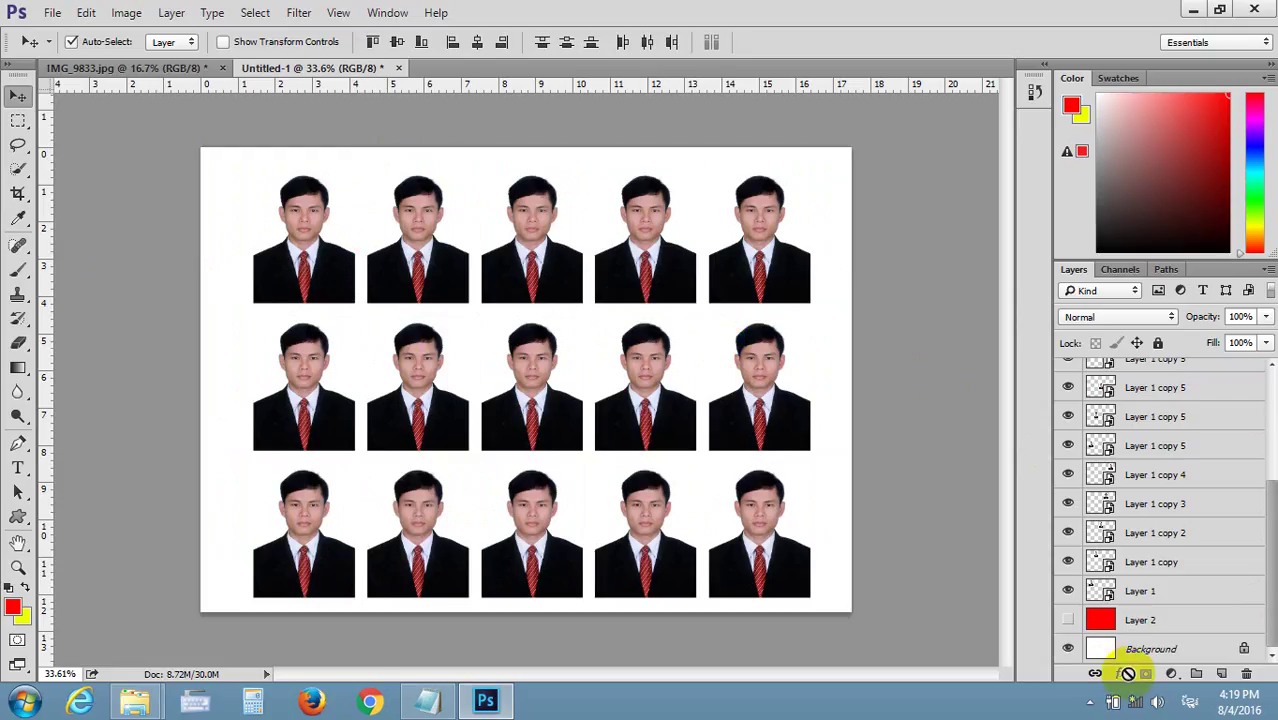
- Turn the red background Layer 2 back on and select it
click(1068, 620)
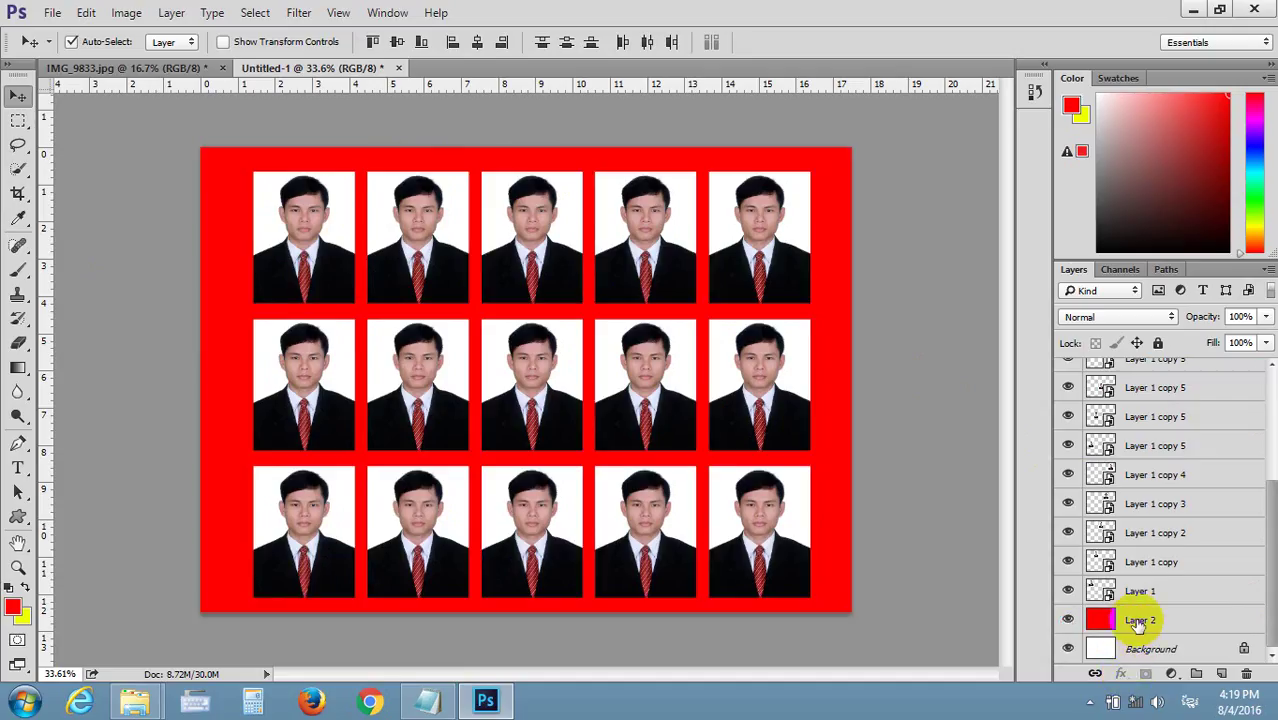
click(1115, 621)
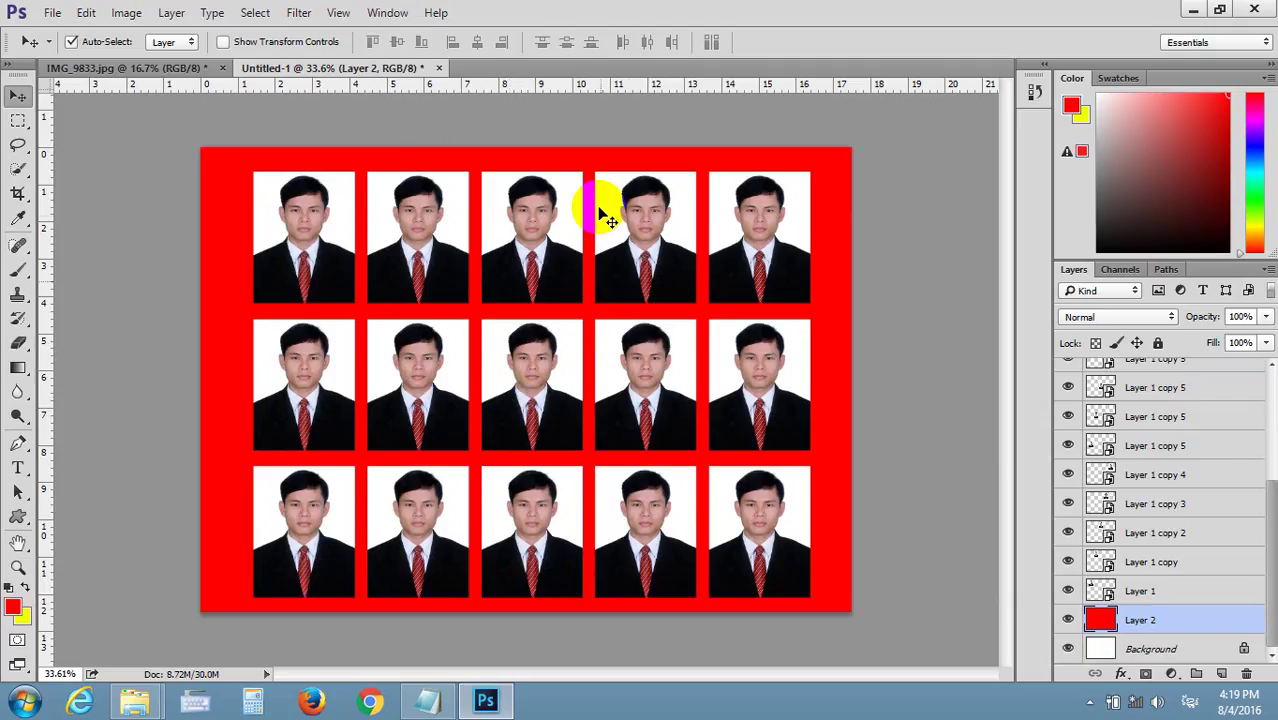
click(1152, 568)
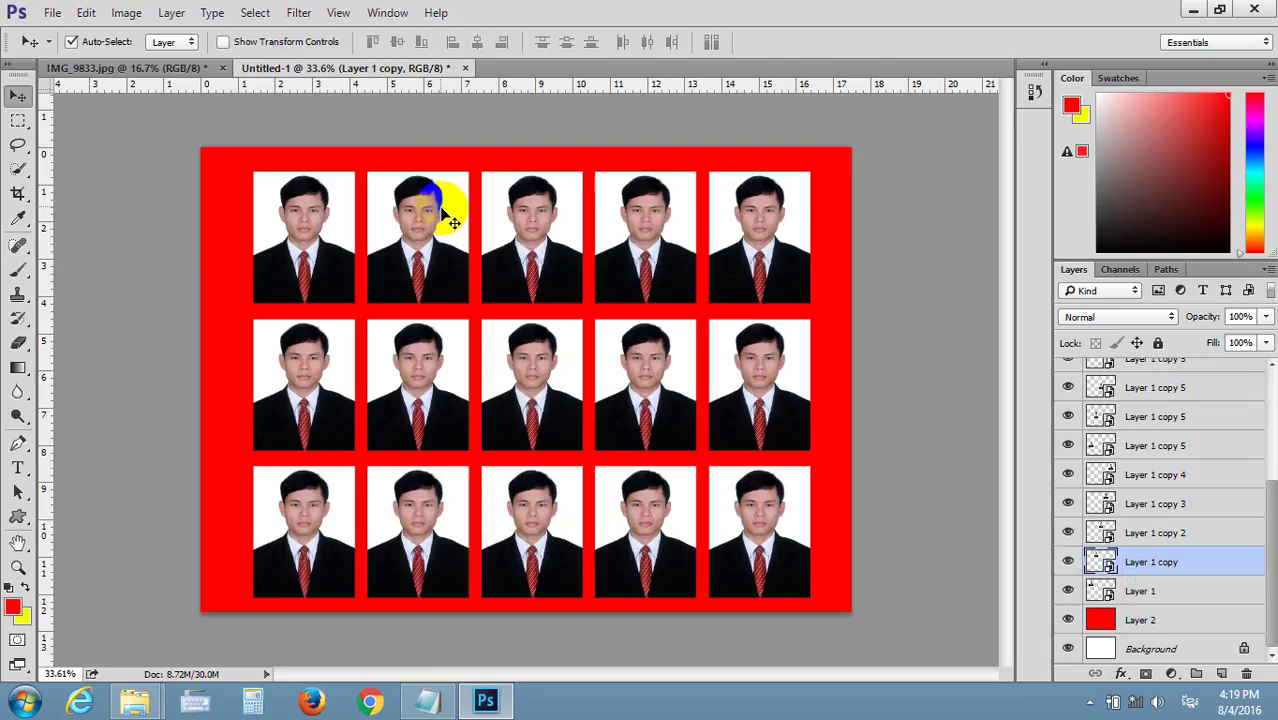
click(1095, 616)
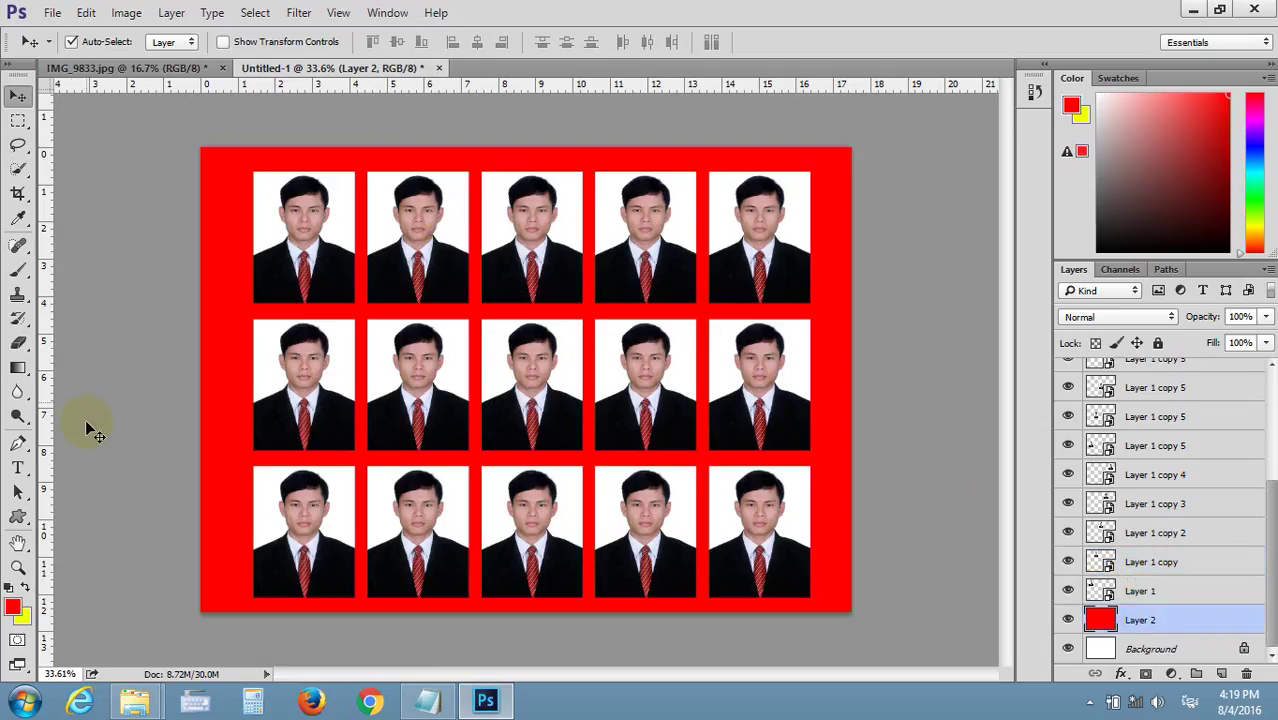
- Pick a pale light purple foreground colour and fill Layer 2 with it
click(12, 606)
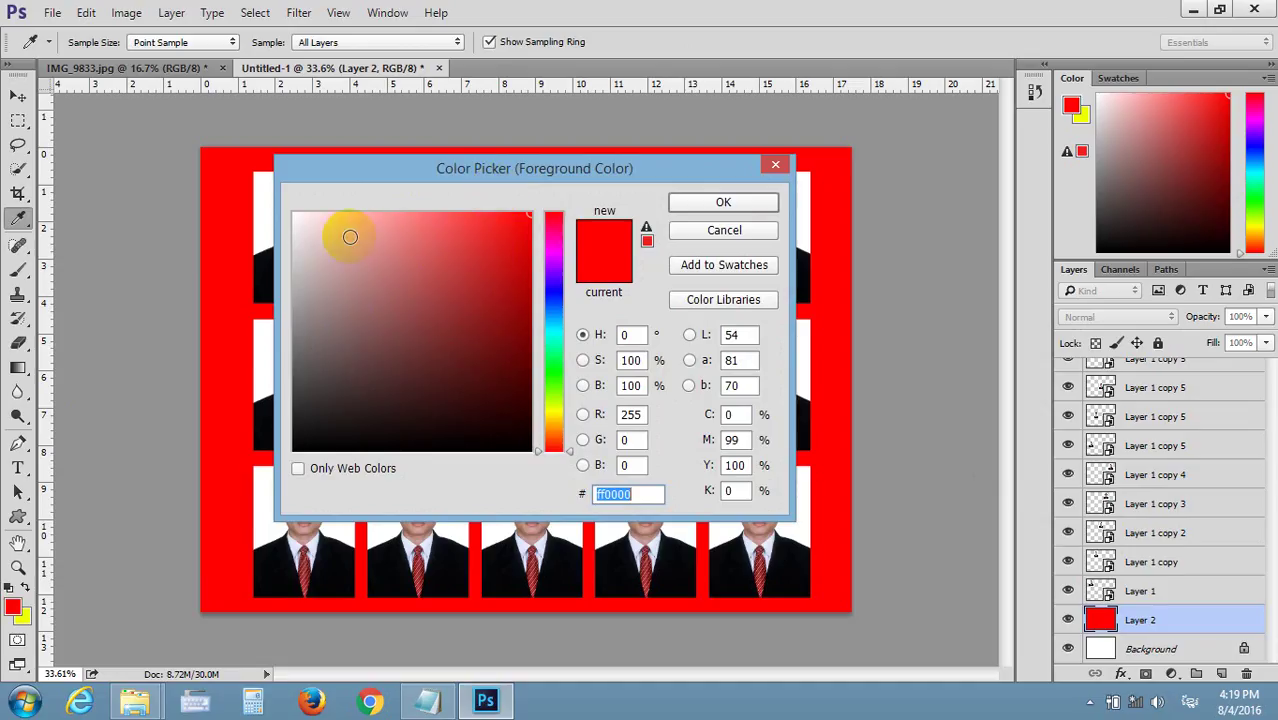
drag(557, 345, 556, 334)
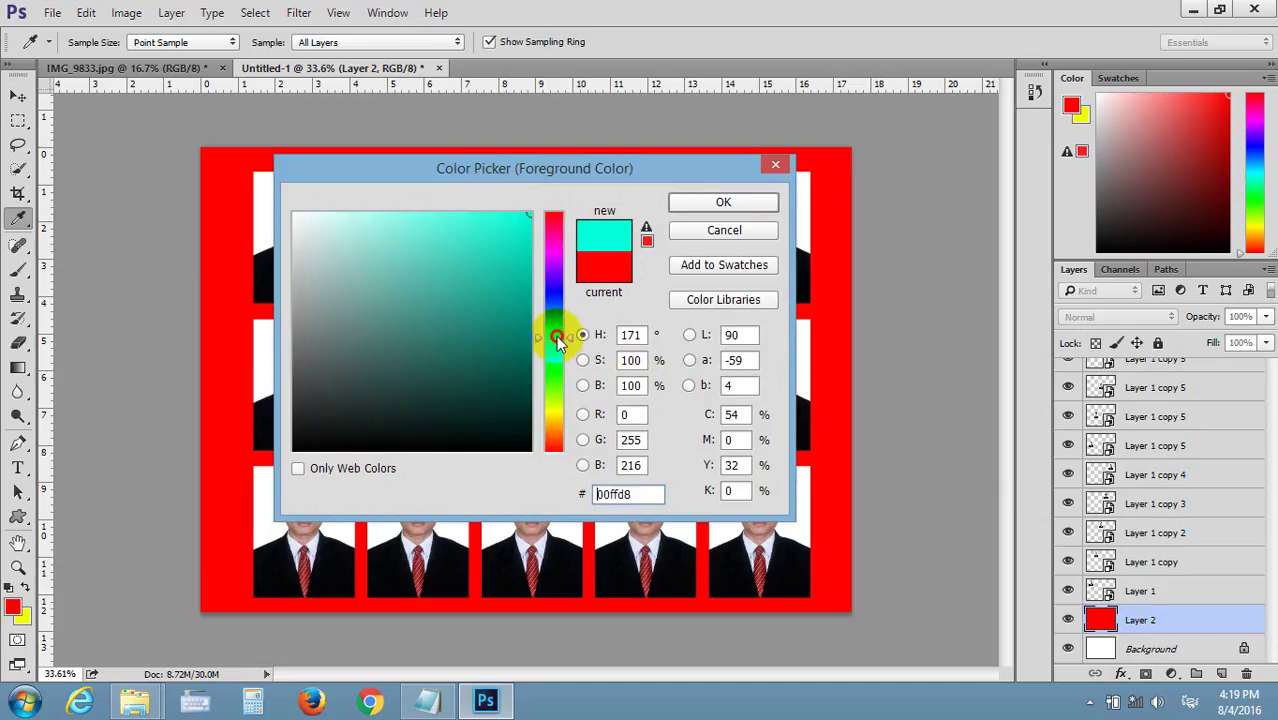
drag(358, 213, 325, 214)
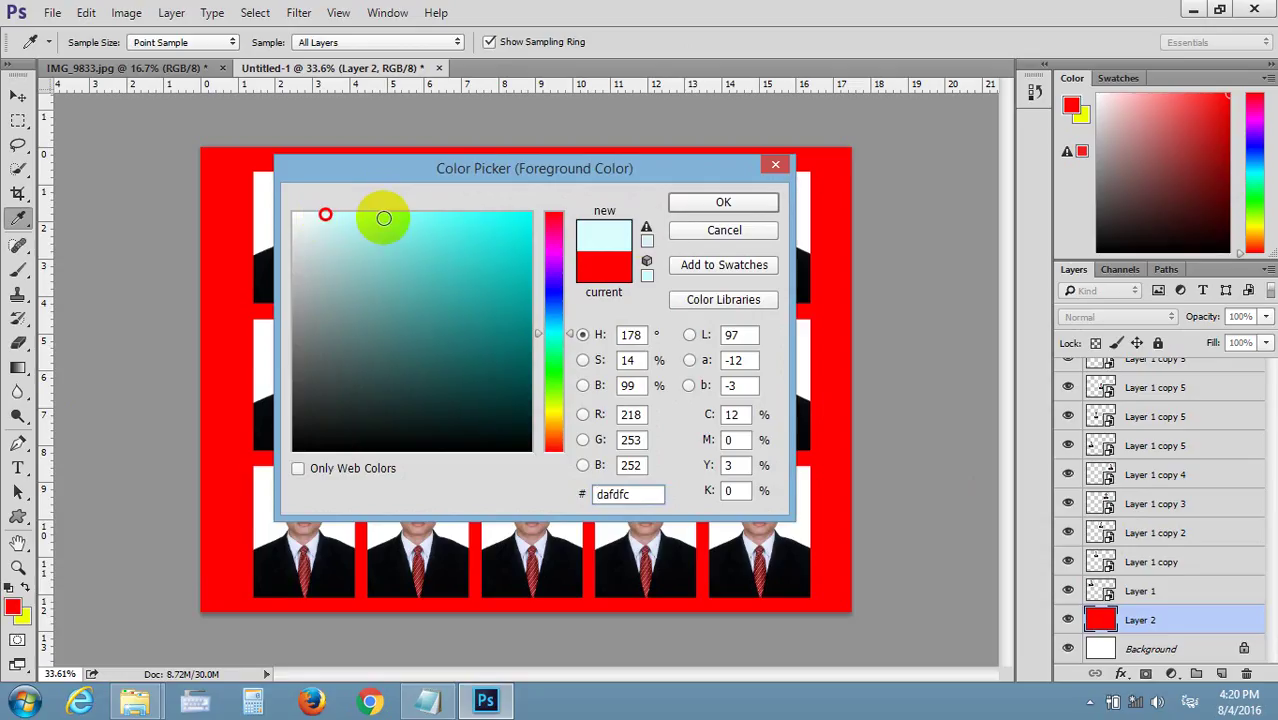
click(553, 268)
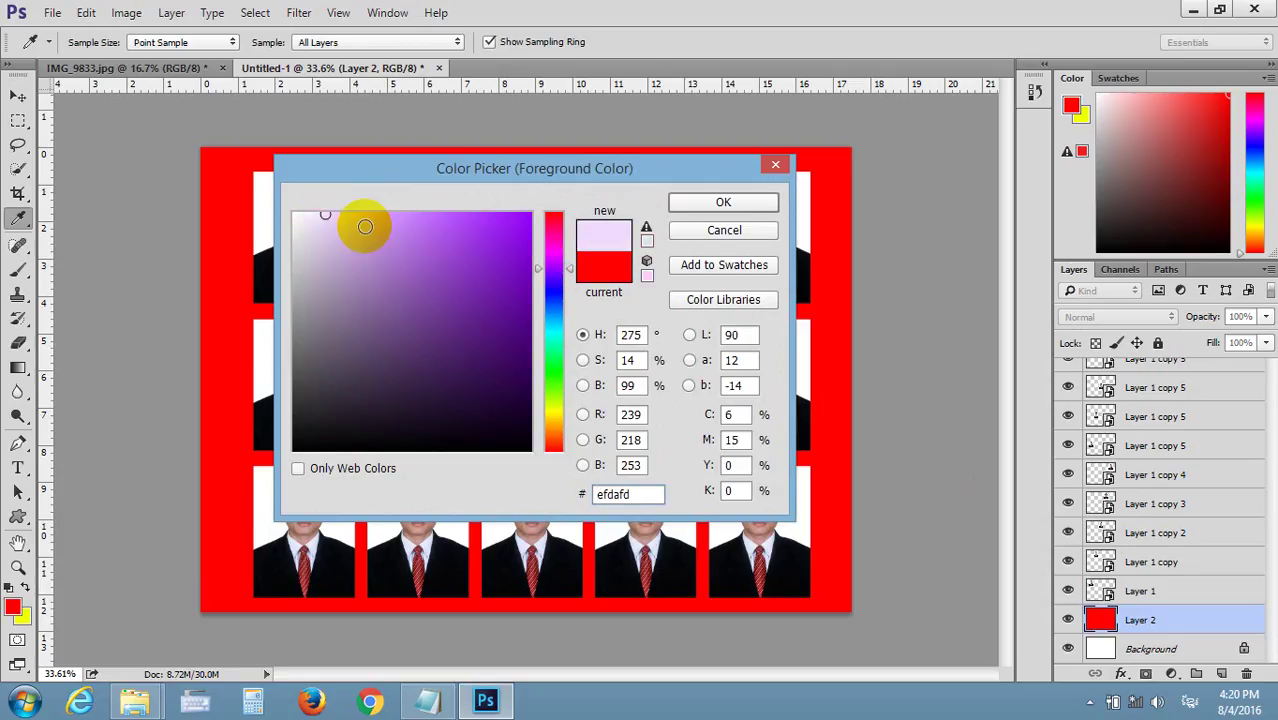
click(342, 215)
click(723, 202)
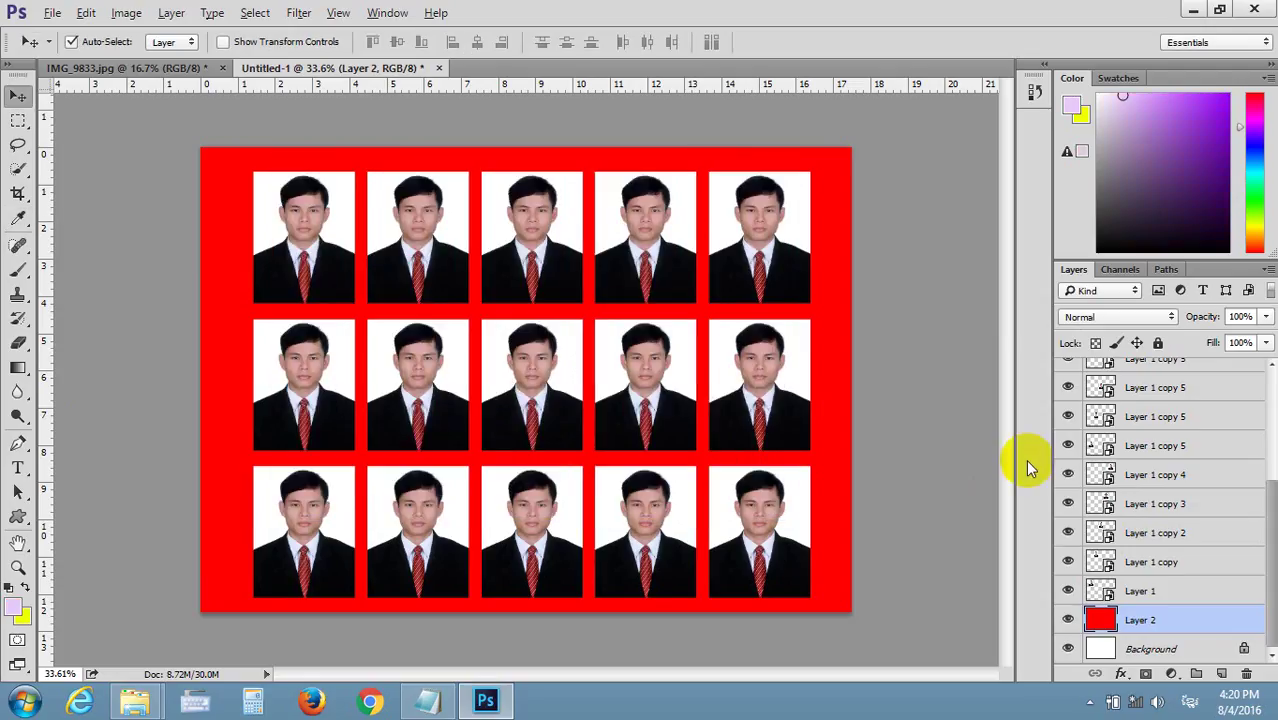
key(alt+BackSpace)
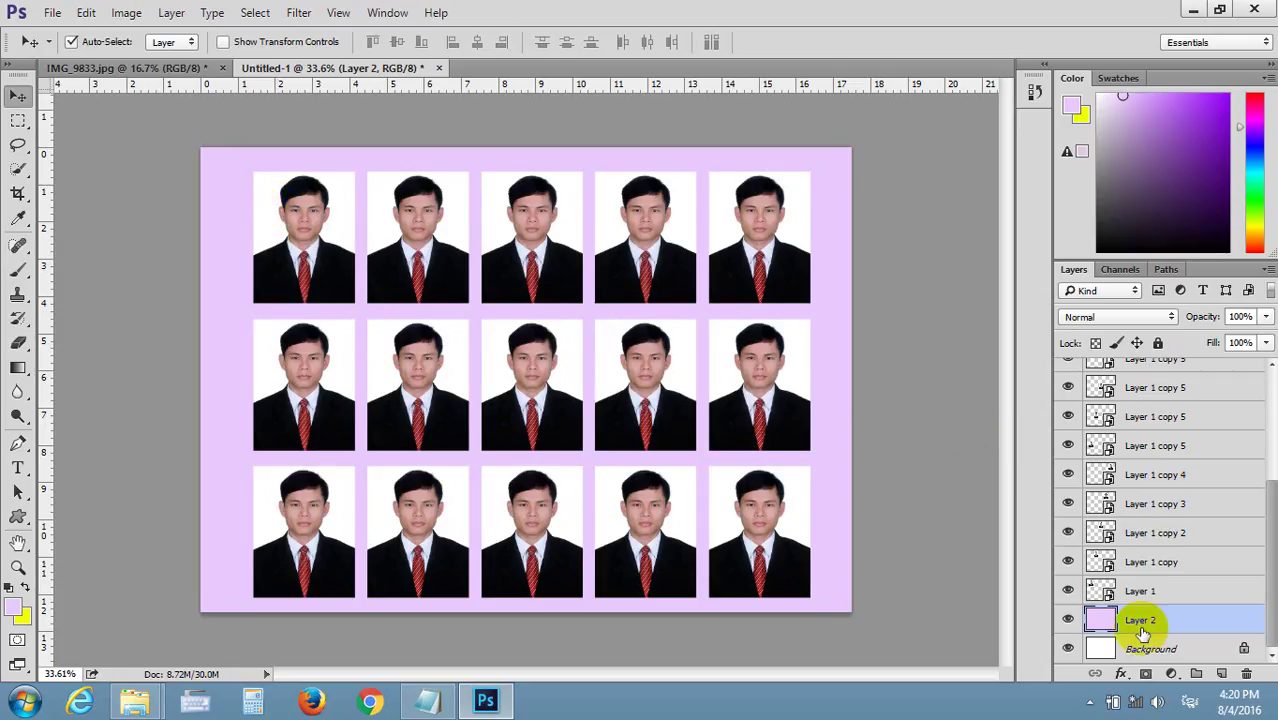
click(1163, 566)
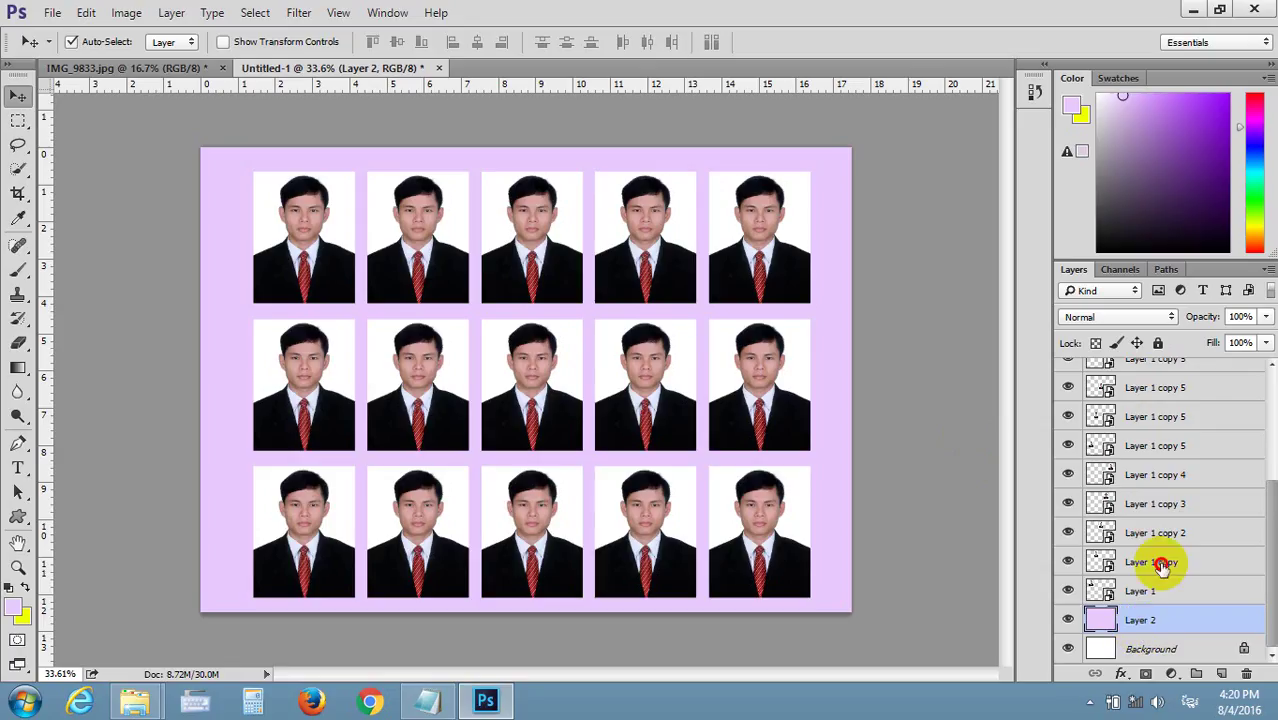
drag(1266, 562, 1266, 448)
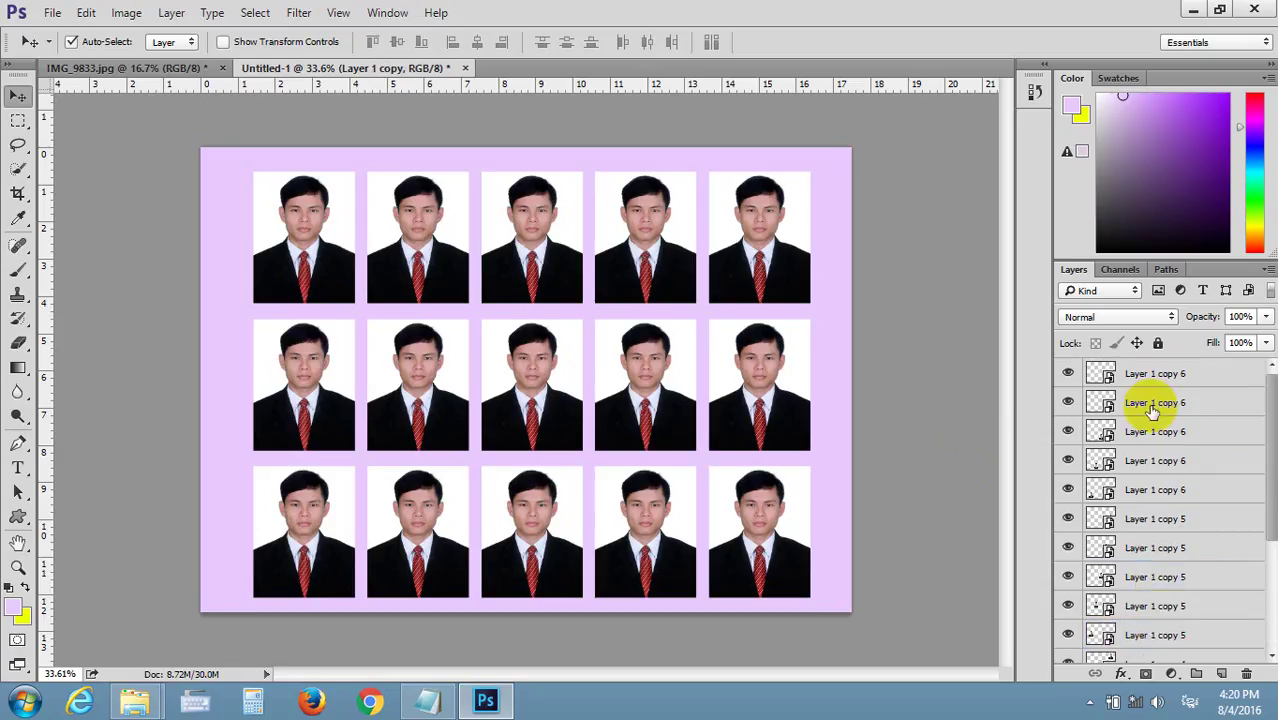
- Select all Layer 1 copy layers, delete them and confirm
shift+click(1140, 374)
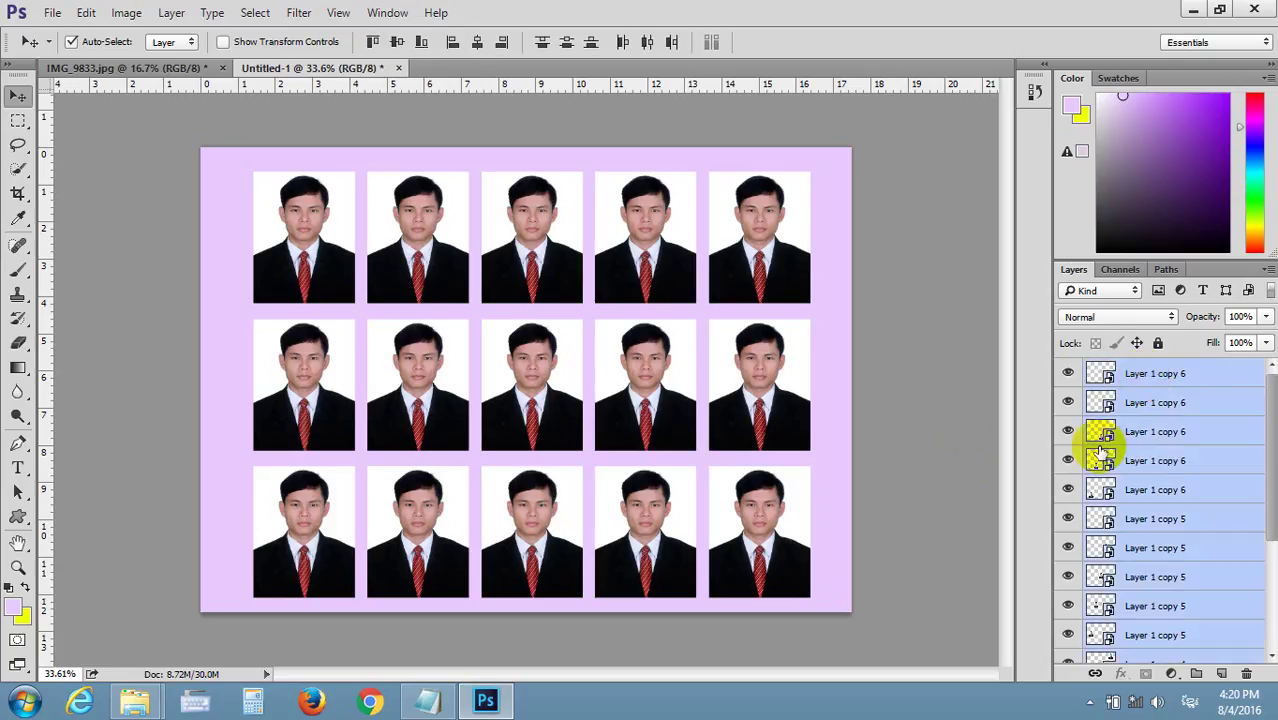
key(Delete)
click(1127, 404)
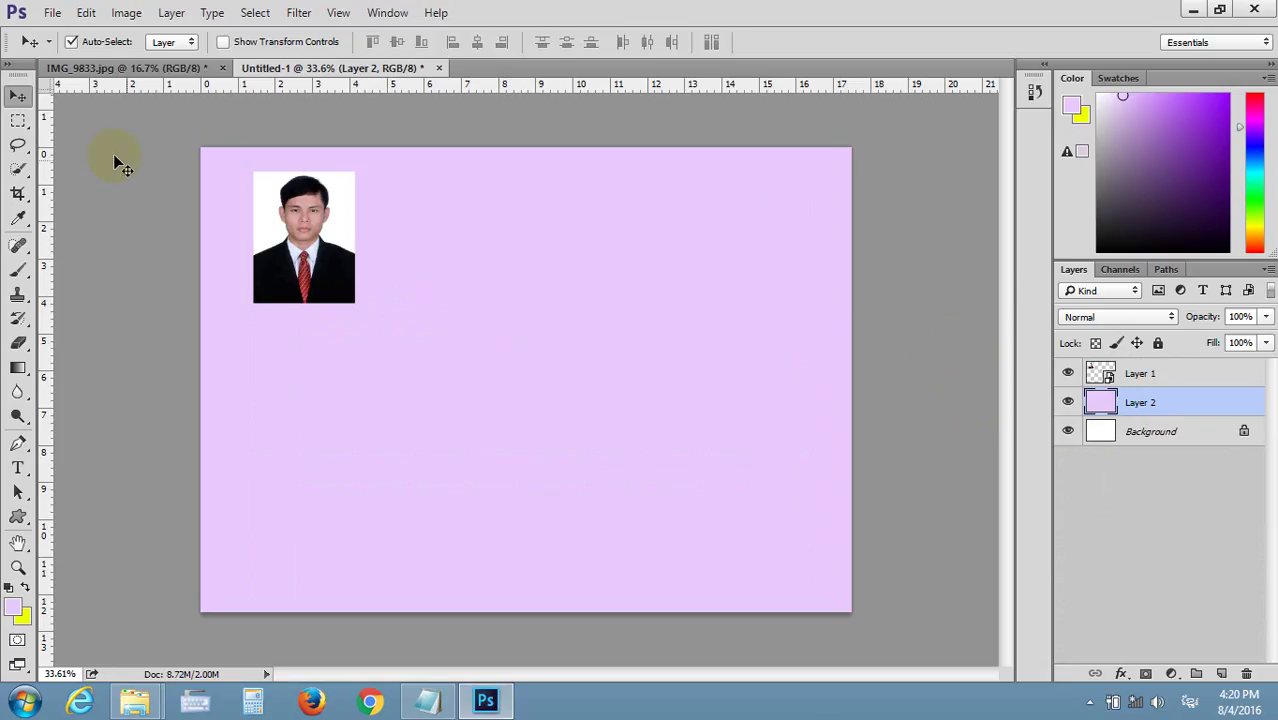
- Draw a Normal-style rectangular marquee, about 3.03 × 3.78 cm, just around the photo
click(20, 124)
click(60, 116)
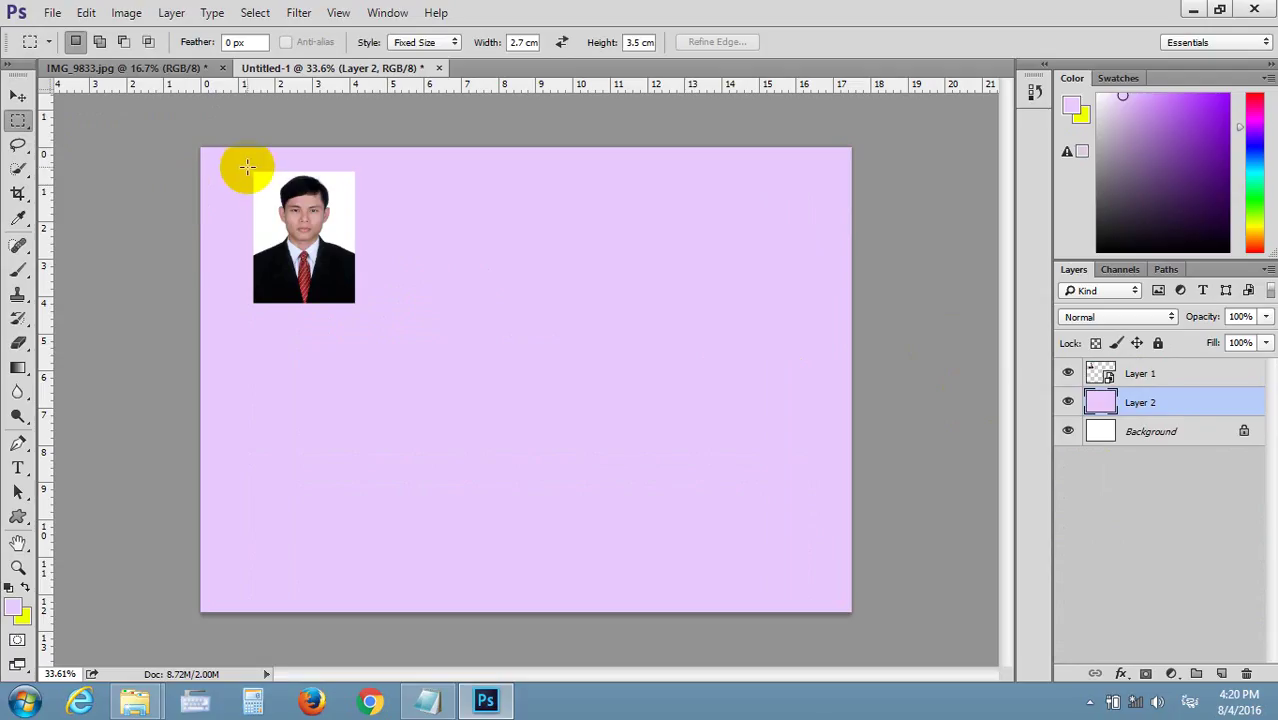
drag(247, 167, 285, 205)
click(258, 172)
click(300, 306)
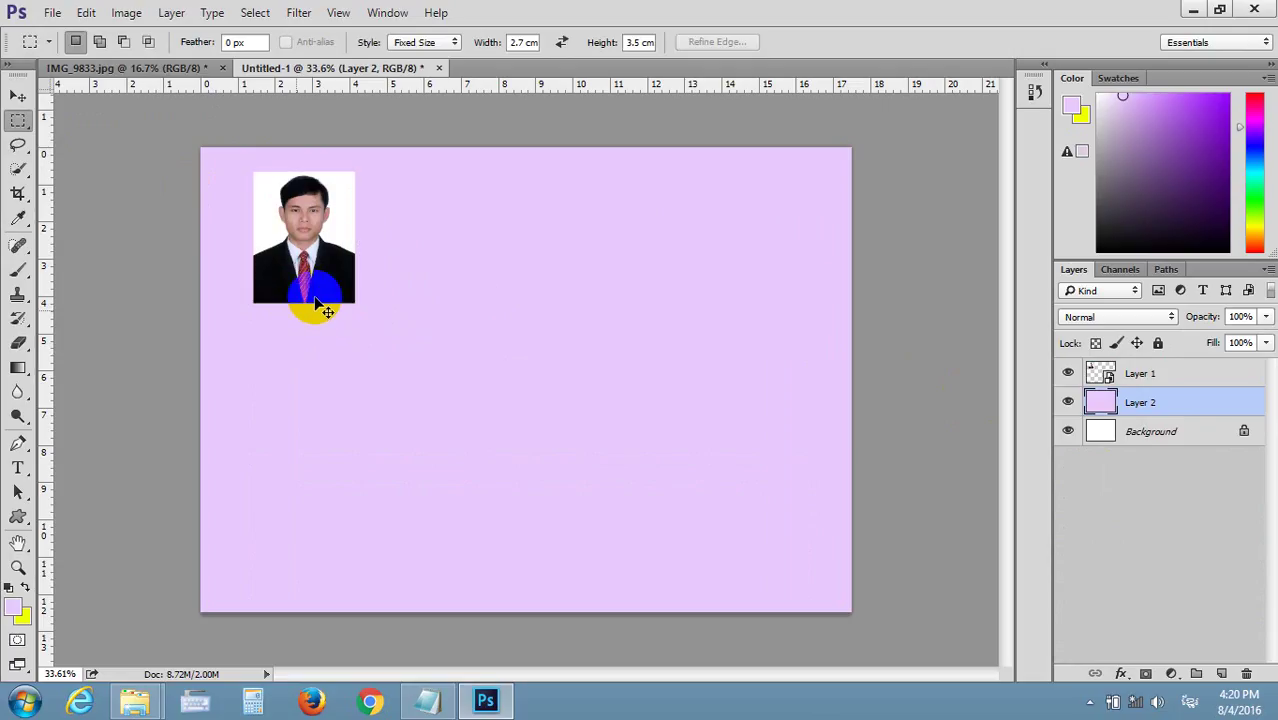
click(445, 42)
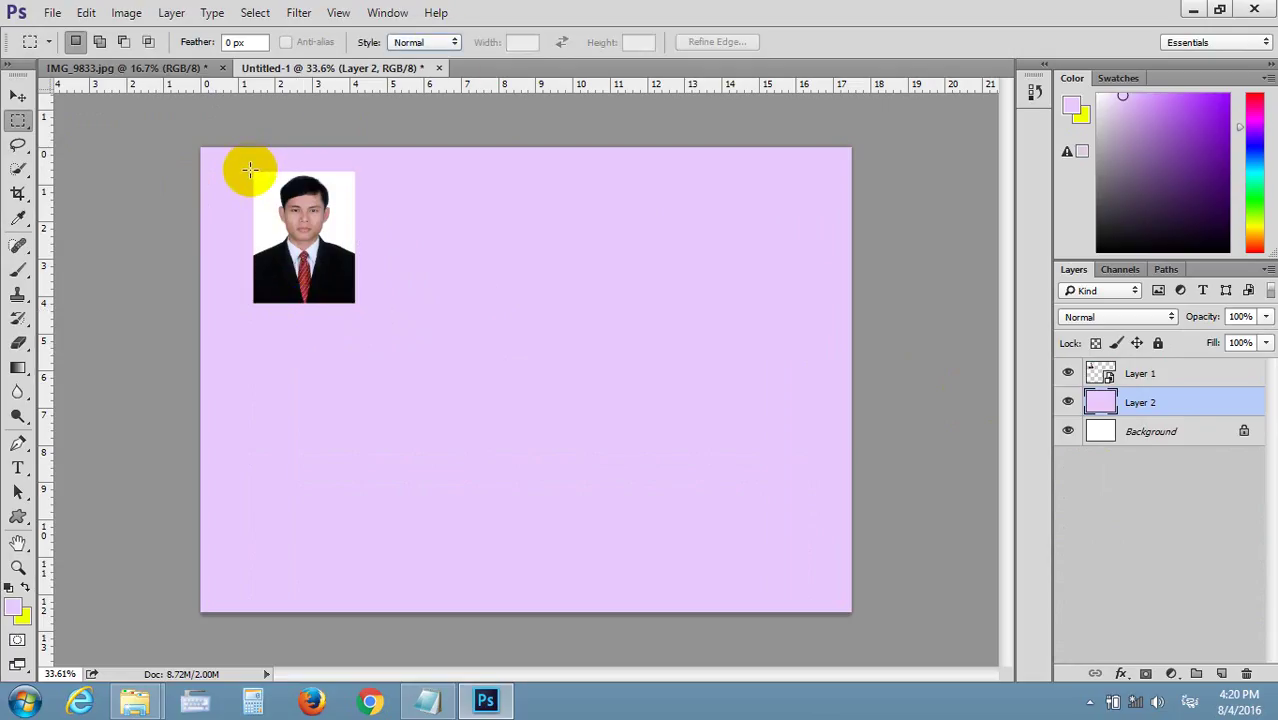
drag(249, 168, 361, 308)
key(space)
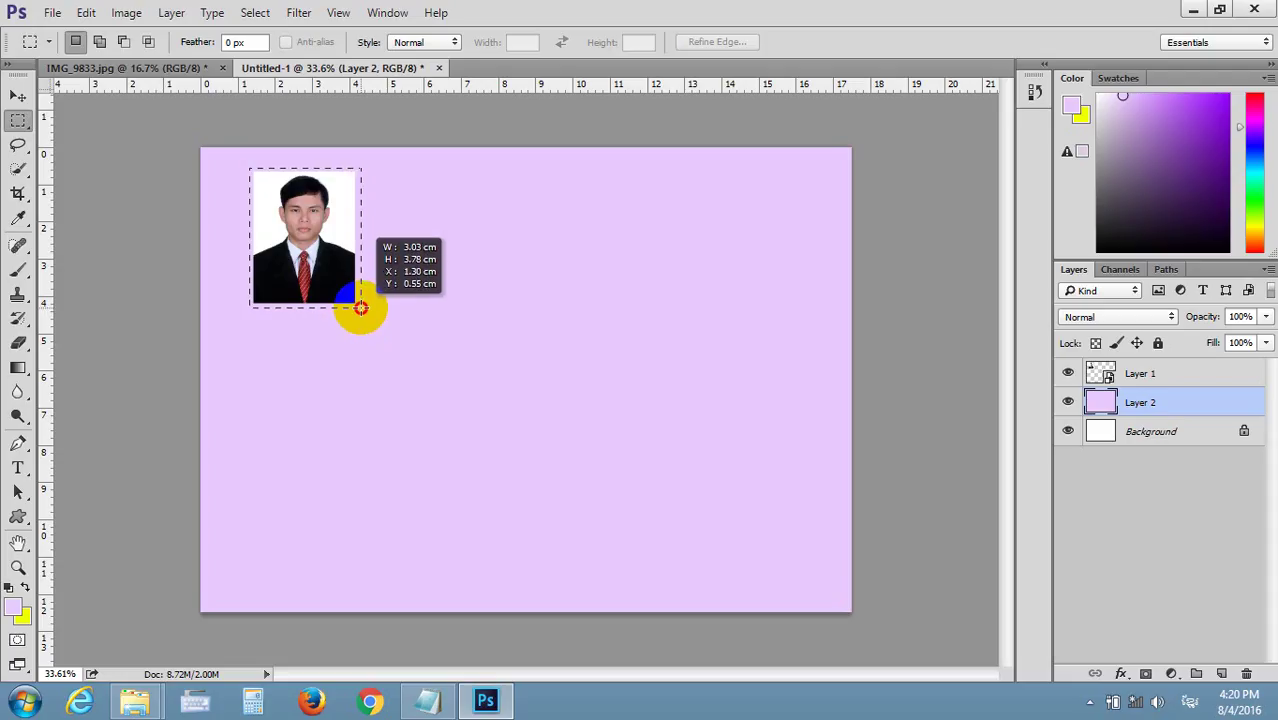
drag(361, 308, 361, 308)
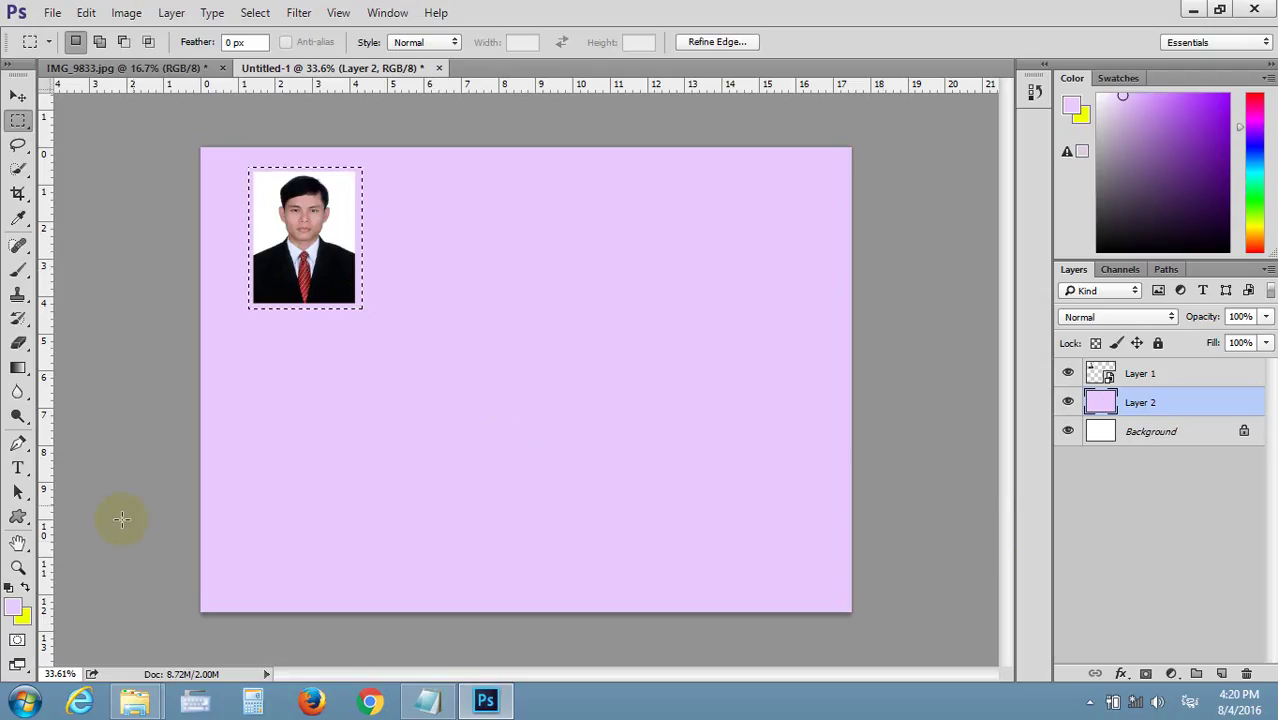
- Add Layer 3, hide the lavender background, and fill the selection with light purple
click(1221, 673)
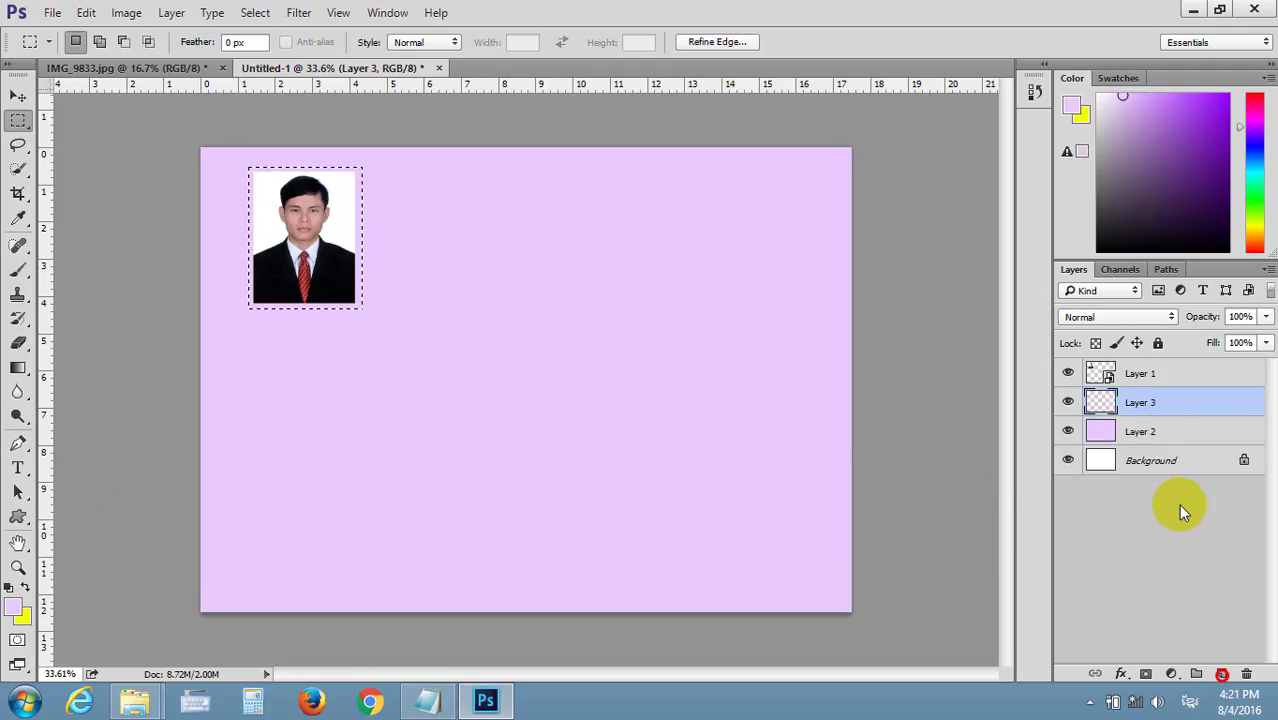
click(1068, 431)
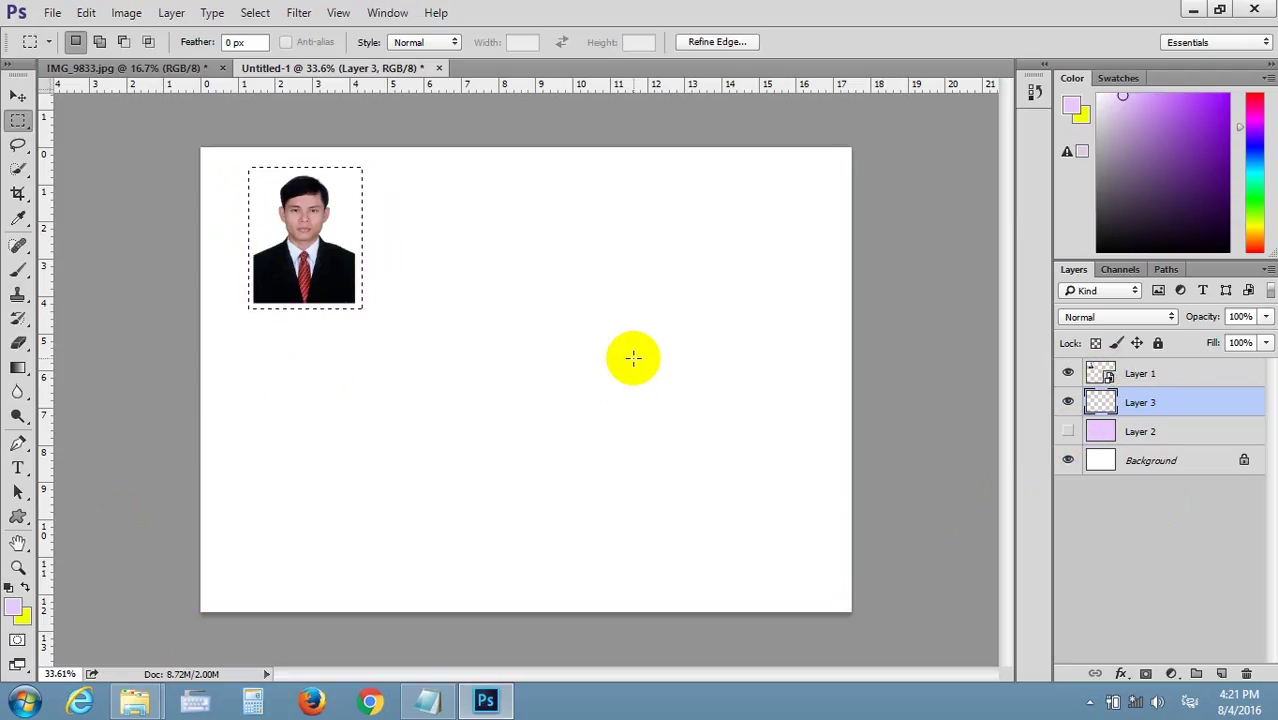
key(alt+BackSpace)
key(ctrl+d)
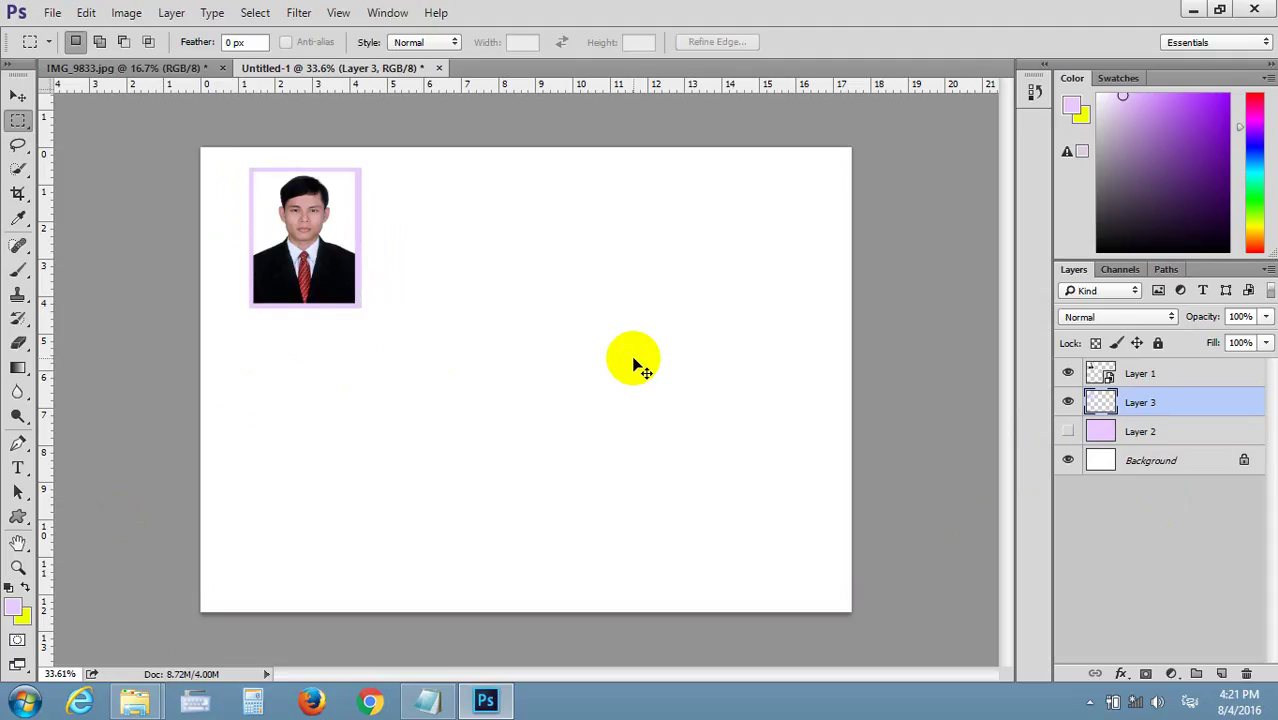
- Delete the lavender Layer 2 and merge border Layer 3 with photo Layer 1
click(16, 98)
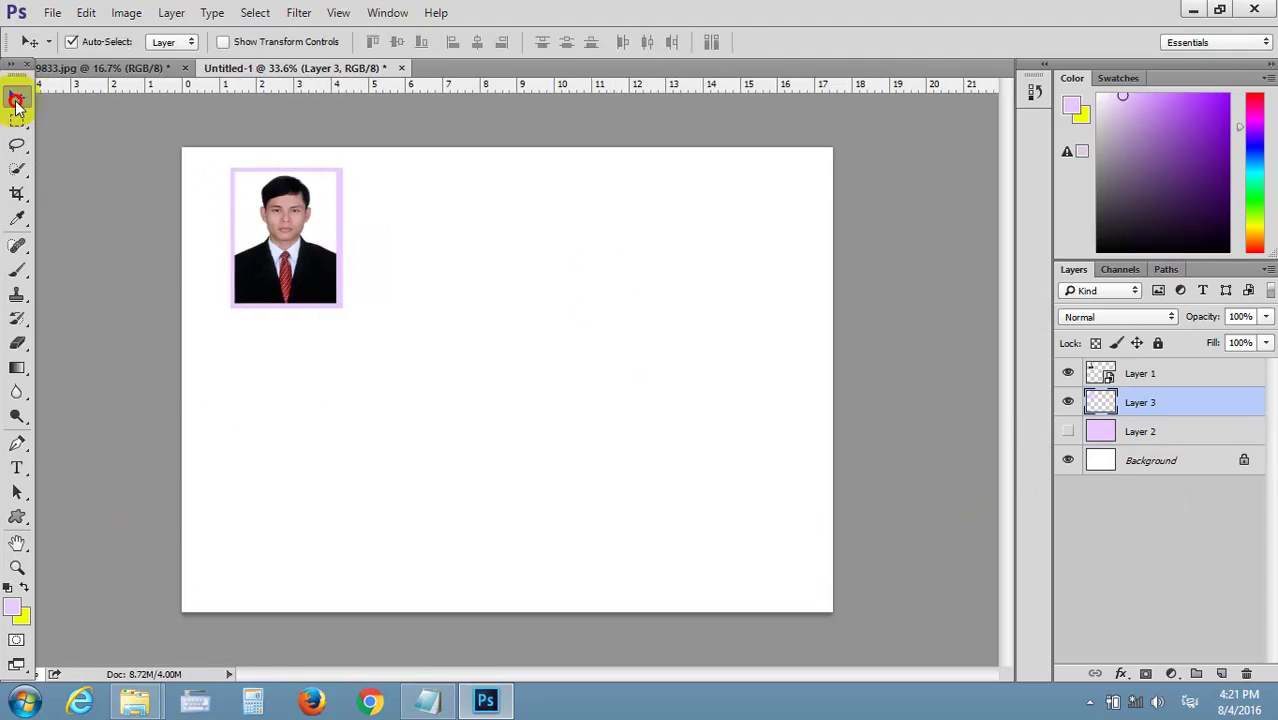
click(315, 210)
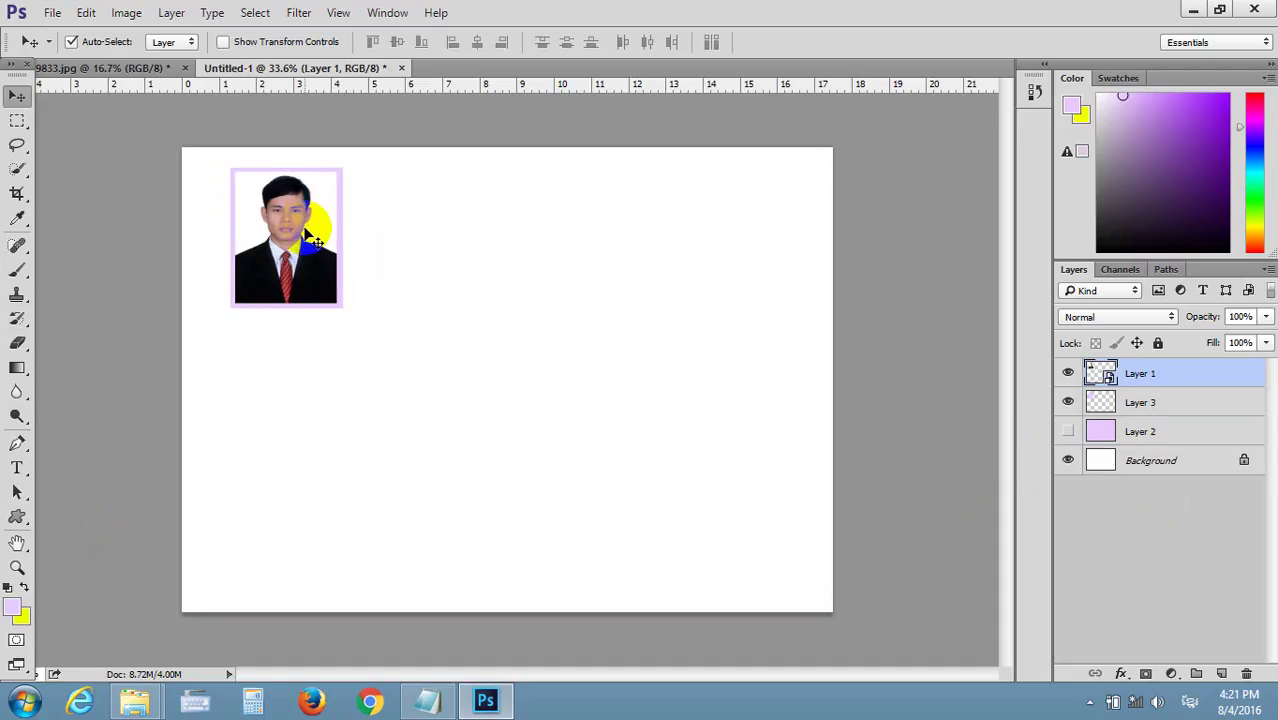
click(1132, 432)
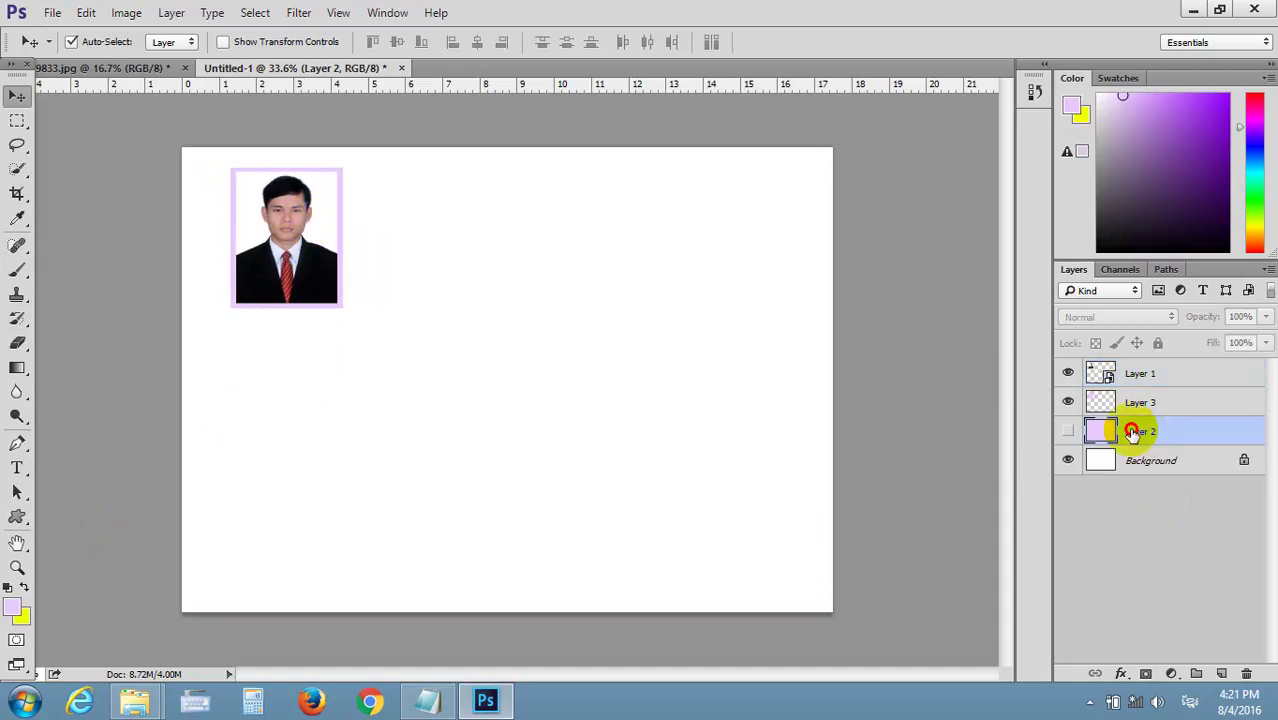
key(Delete)
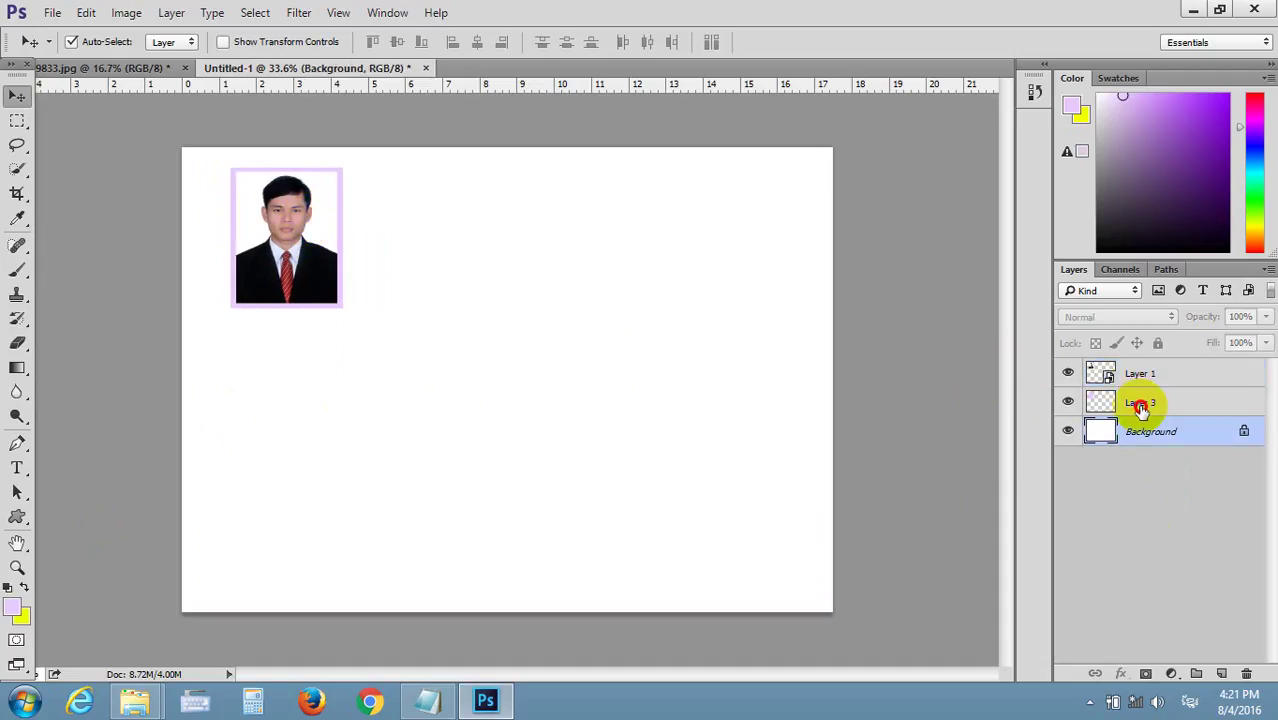
click(1141, 405)
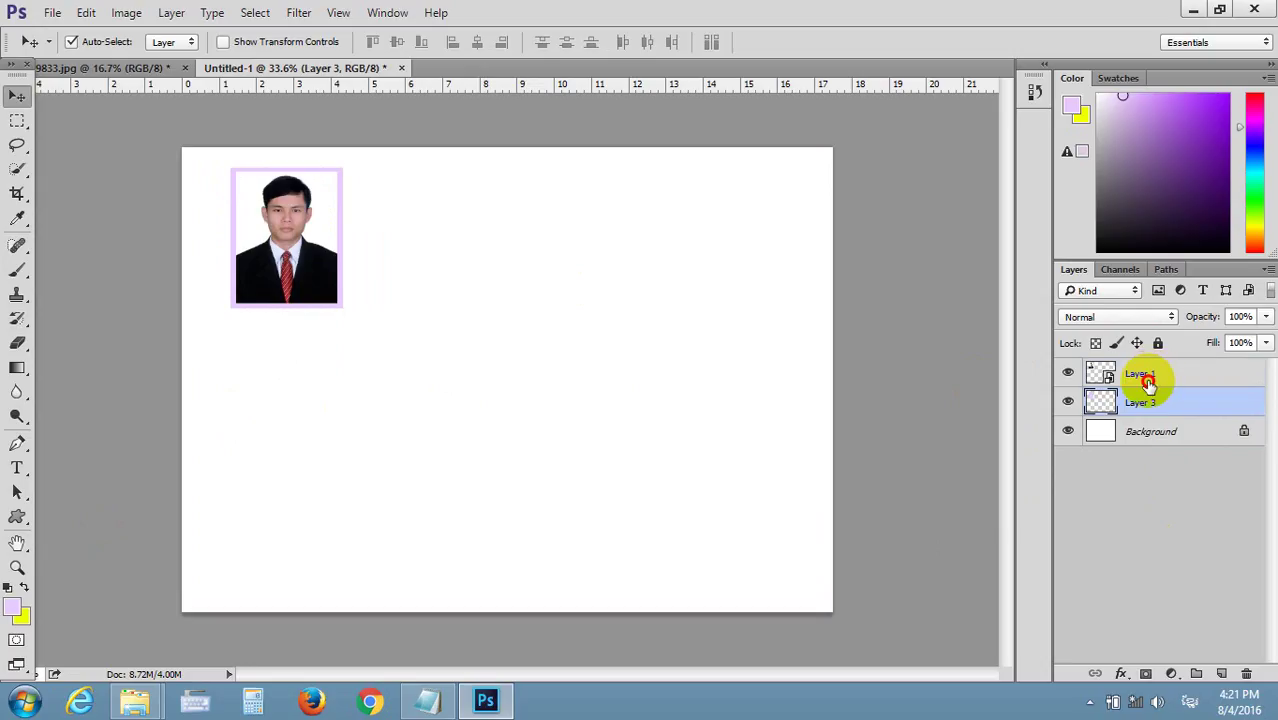
ctrl+click(1147, 378)
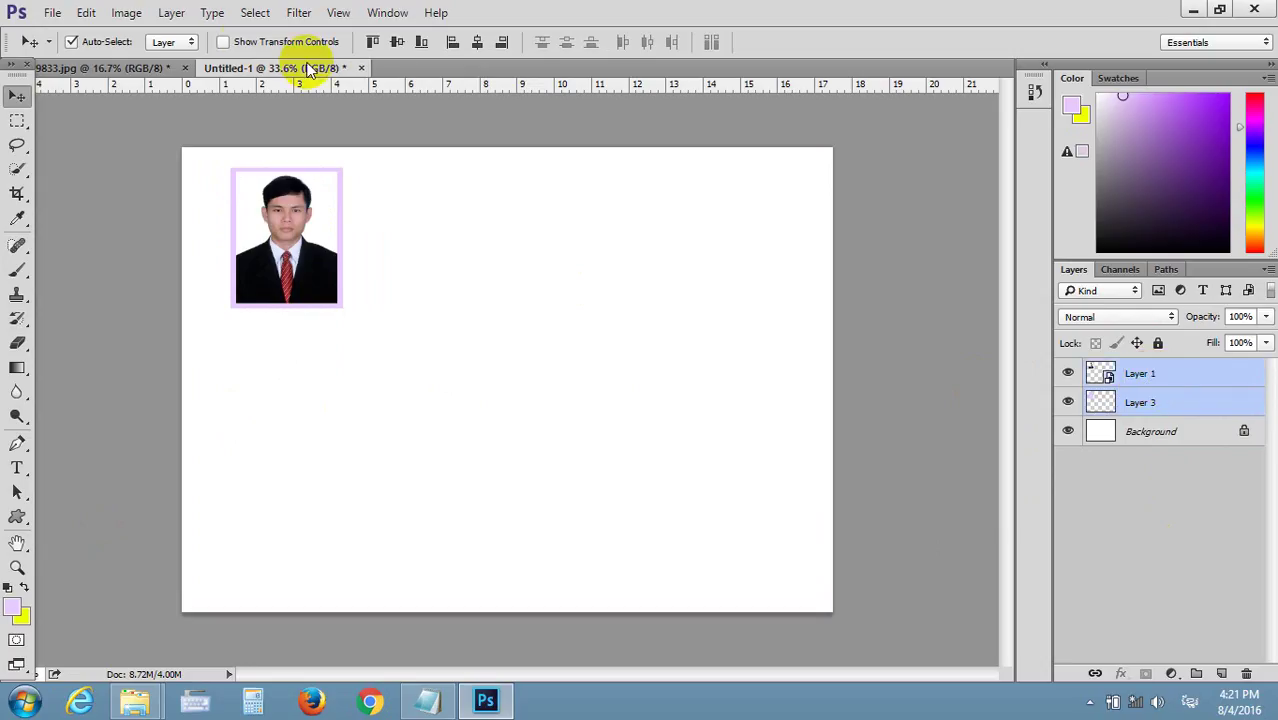
click(171, 13)
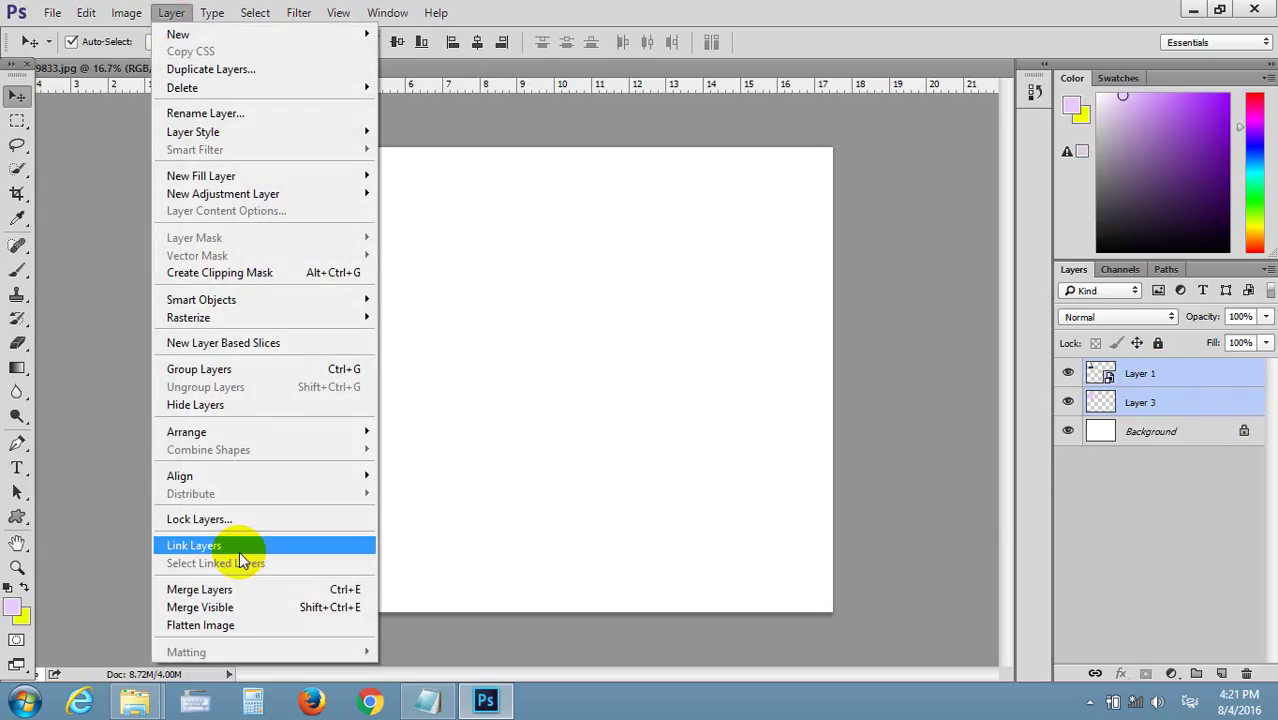
click(240, 589)
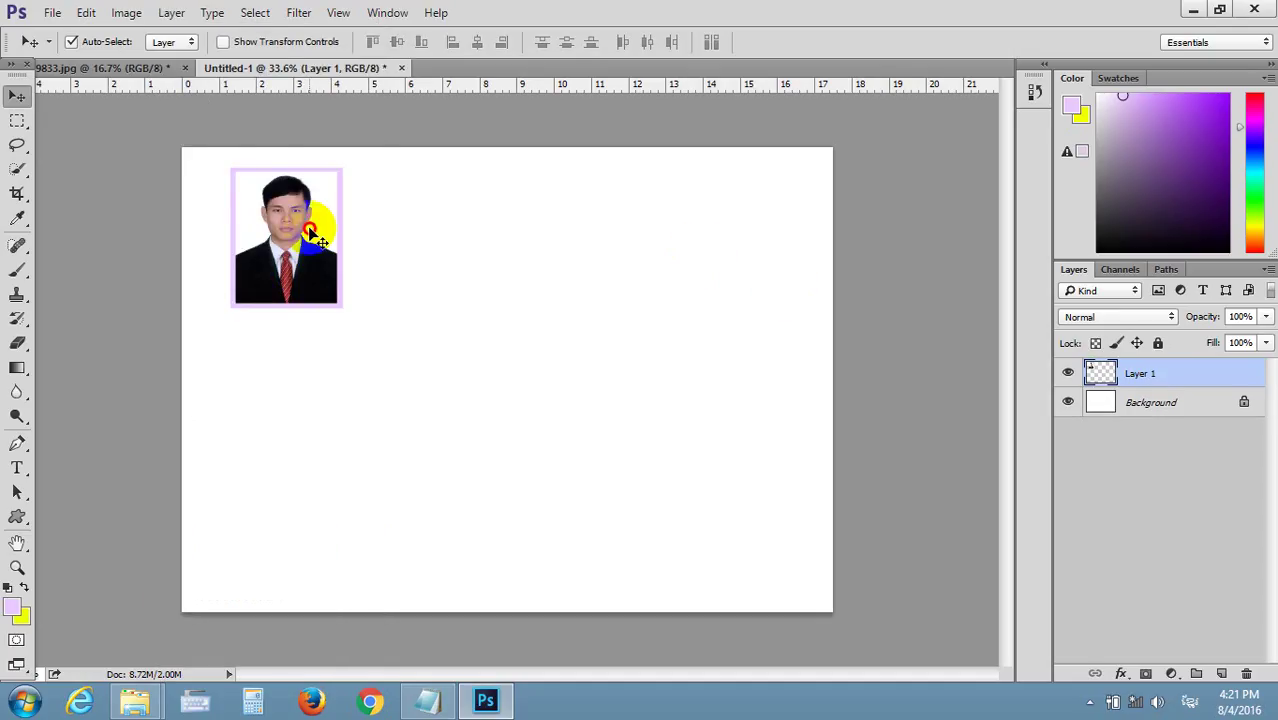
- Select the five bordered photo layers and Alt-drag the row down twice to make three rows
mouse_move(309, 231)
mouse_down()
mouse_move(295, 232)
mouse_move(648, 252)
mouse_move(755, 240)
mouse_up()
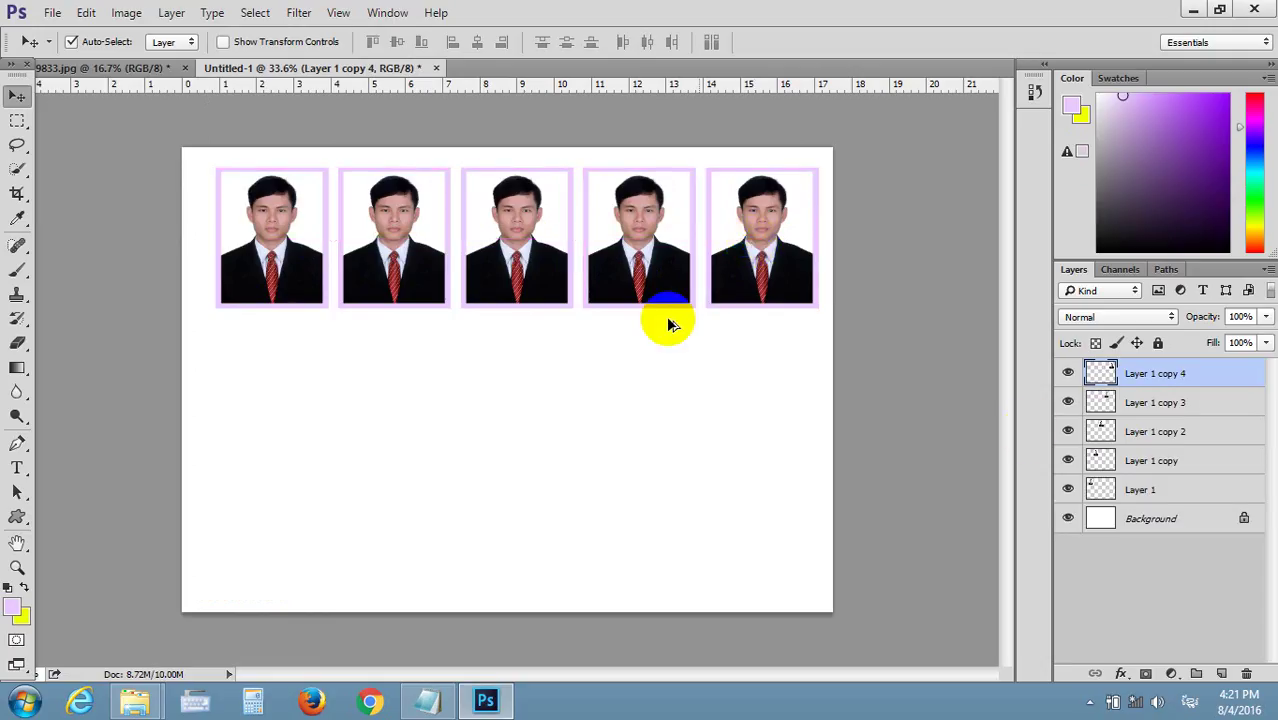
shift+click(1152, 489)
drag(290, 280, 262, 378)
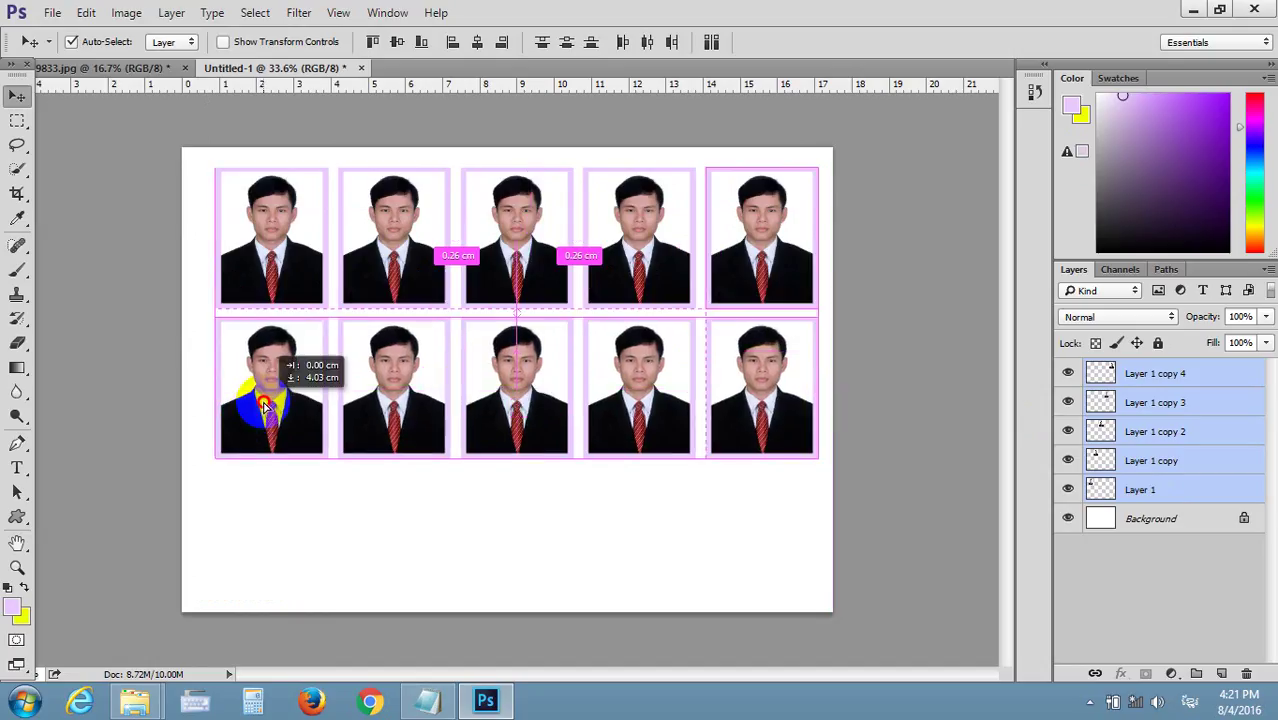
drag(262, 378, 265, 548)
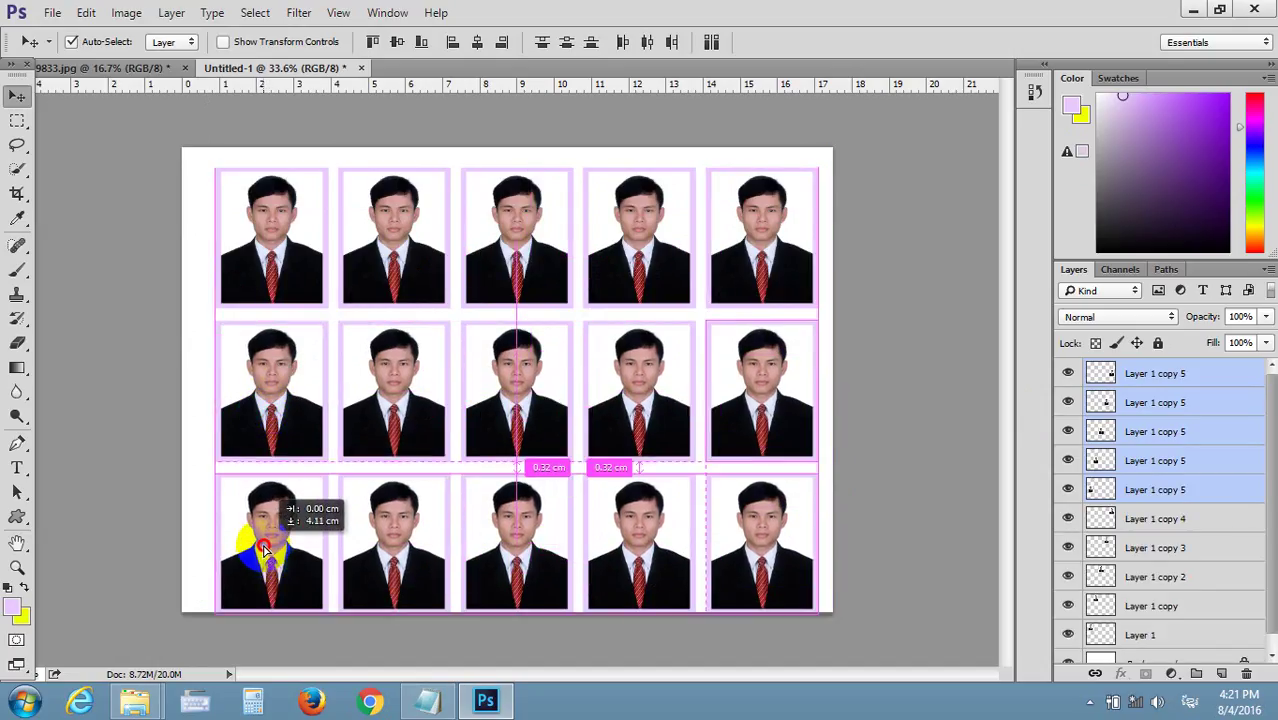
drag(265, 548, 266, 549)
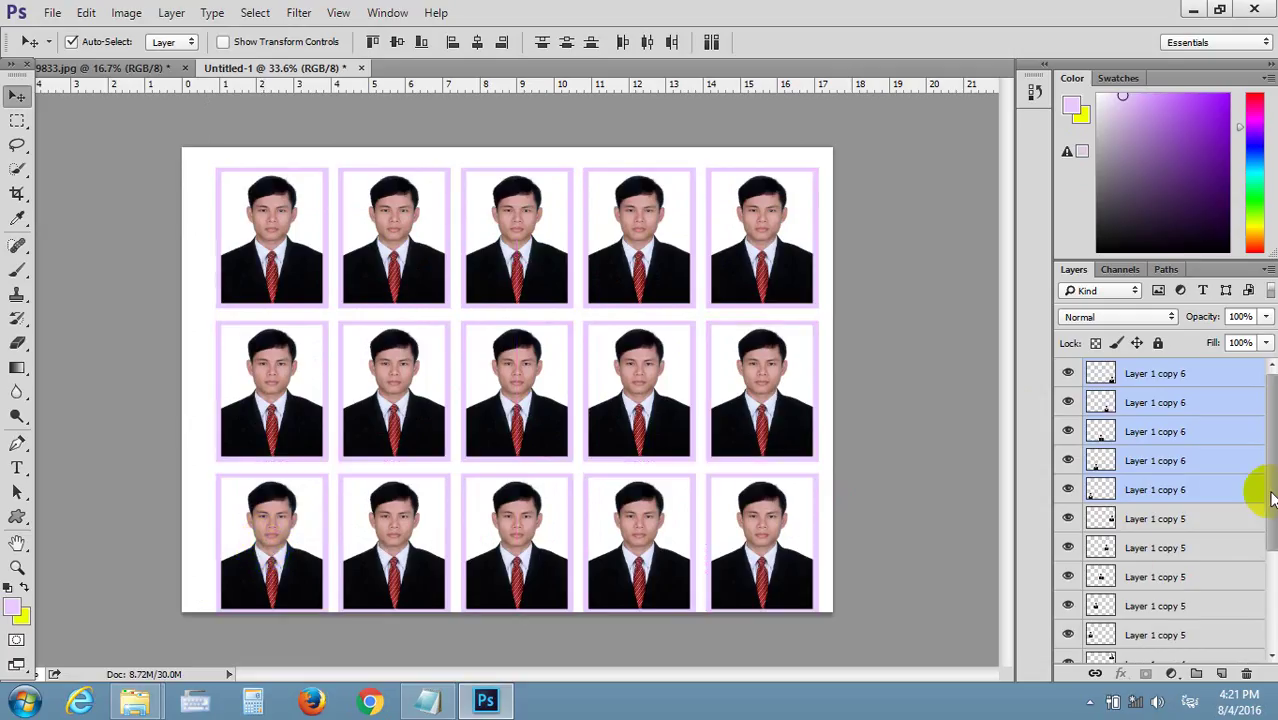
scroll(1250, 520, down, 3)
scroll(1268, 558, down, 1)
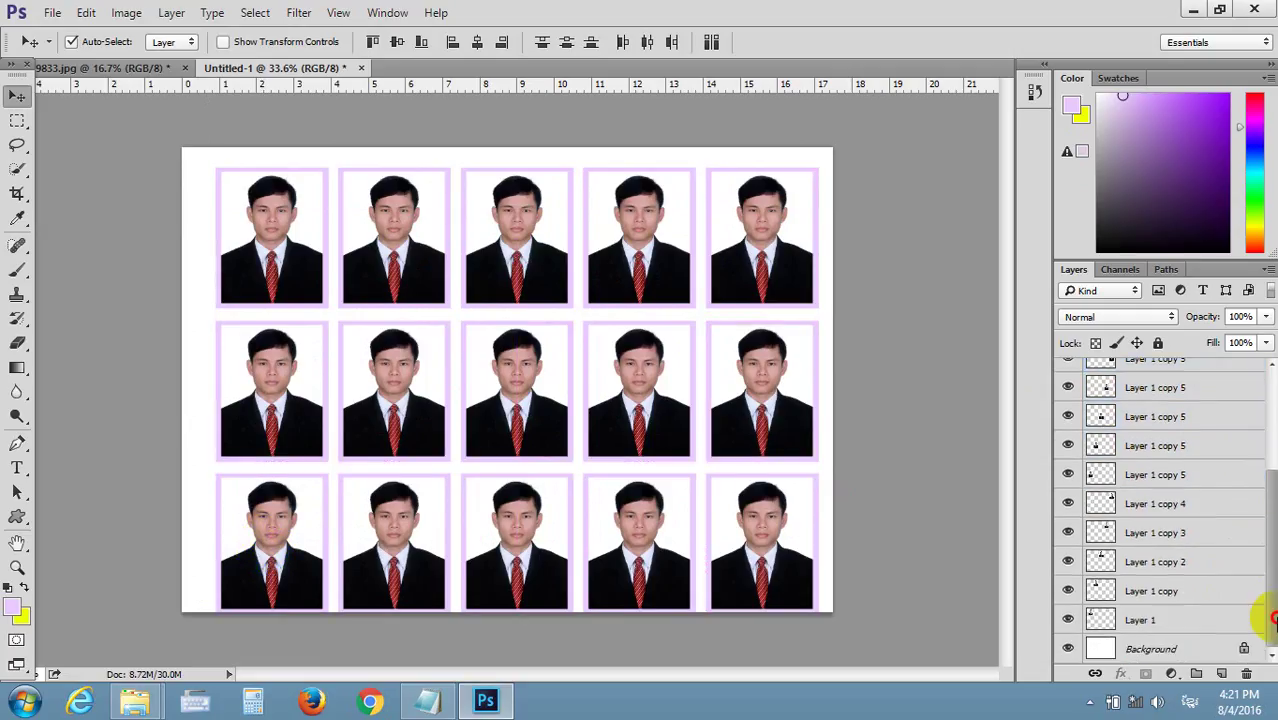
click(1157, 617)
- Select all photo layers and nudge the grid up and left, then deselect
scroll(1268, 560, up, 5)
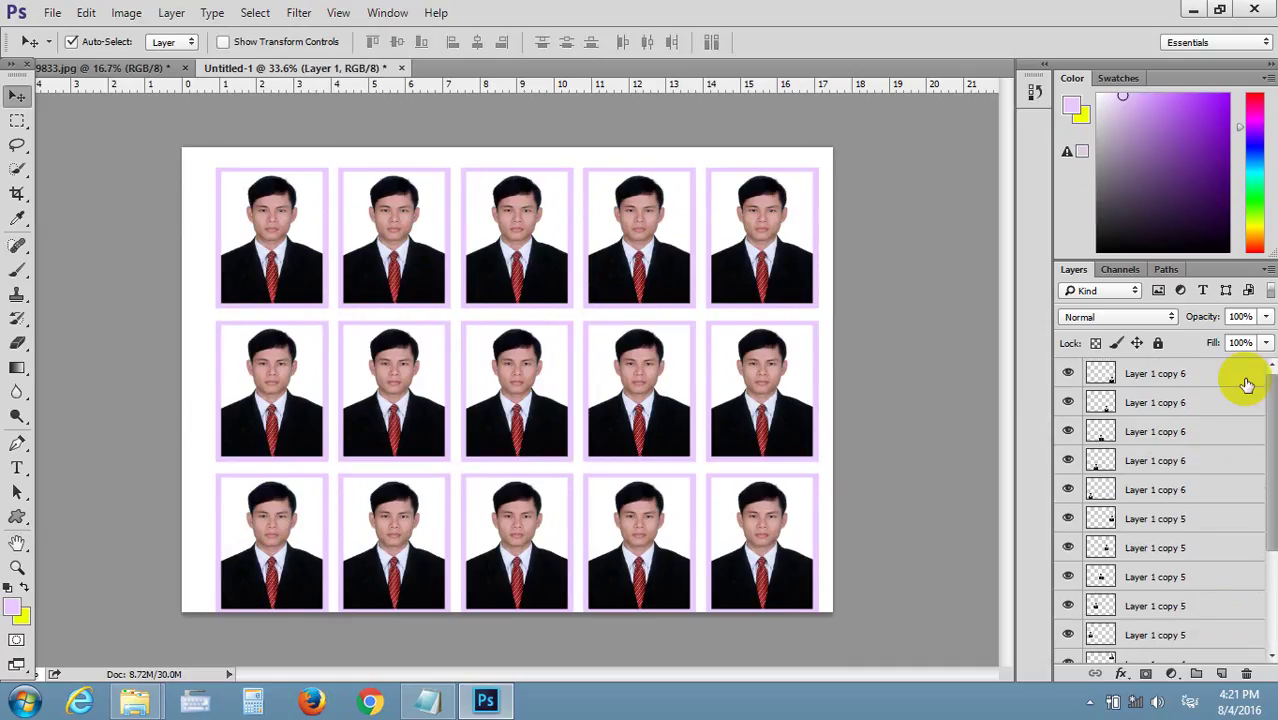
shift+click(1197, 377)
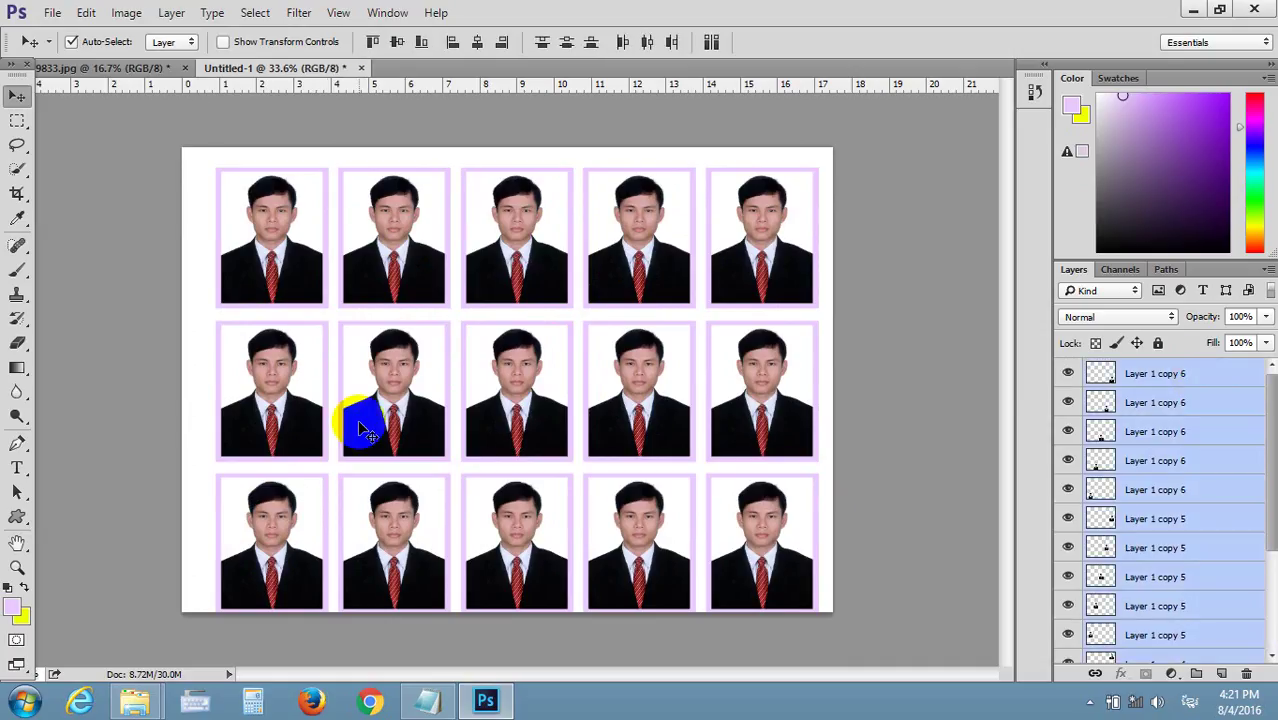
drag(348, 420, 352, 392)
key(shift+Up)
key(shift+Up)
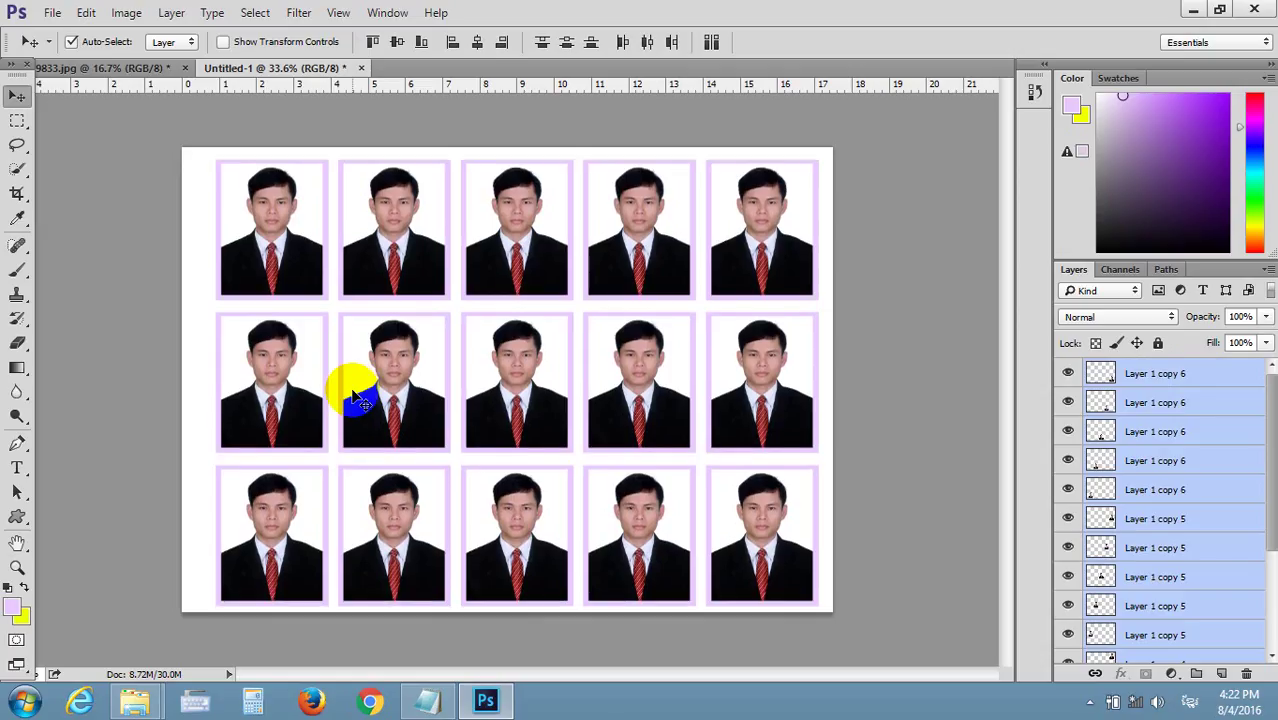
key(shift+Left)
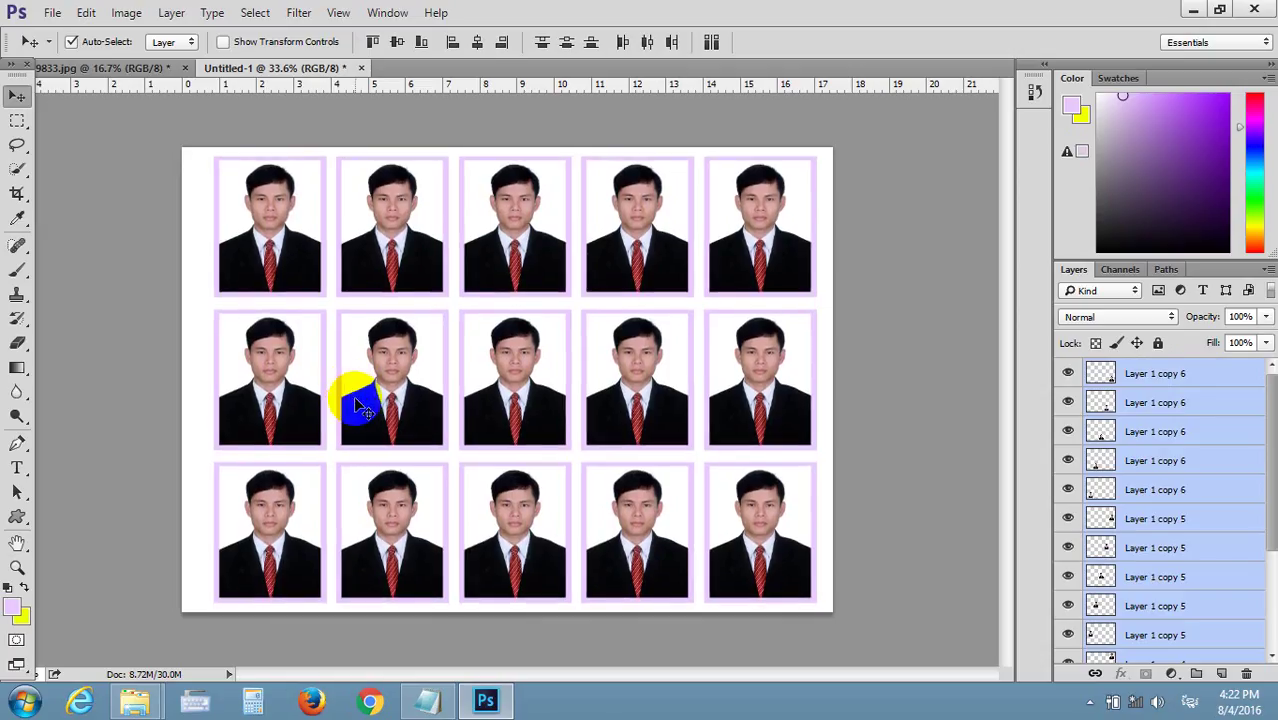
key(shift+Left)
key(shift+Left)
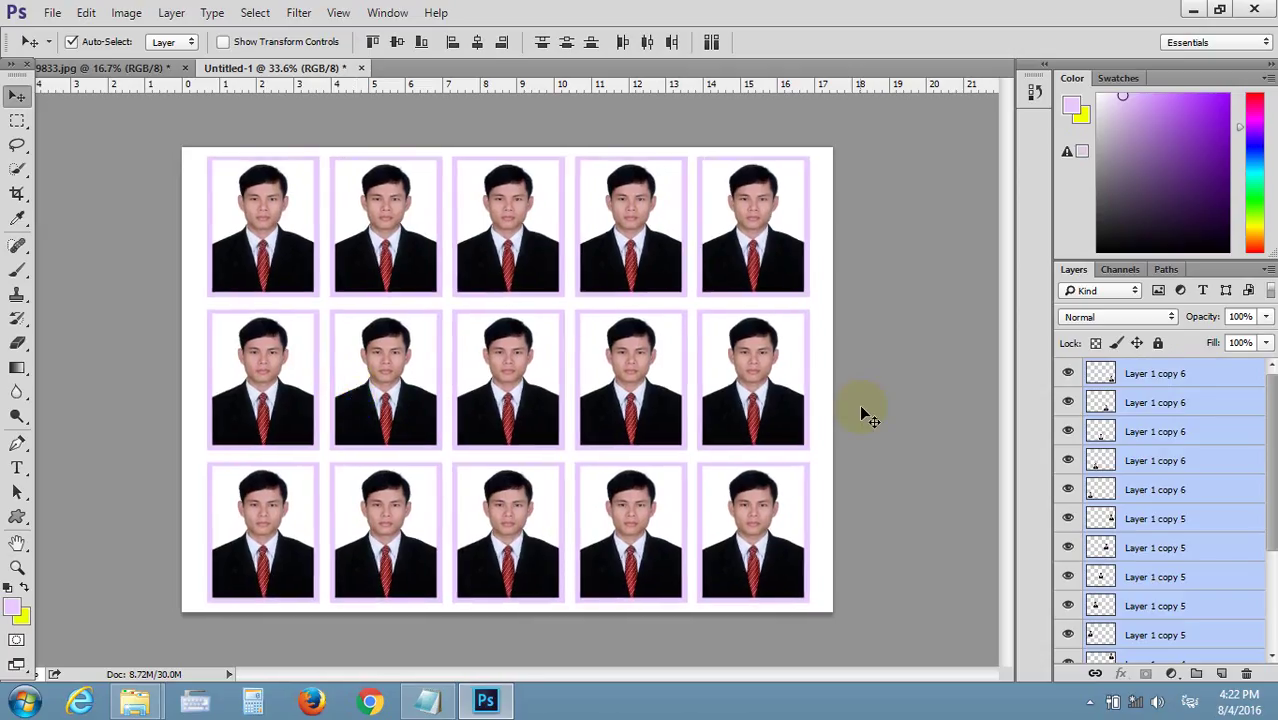
click(906, 428)
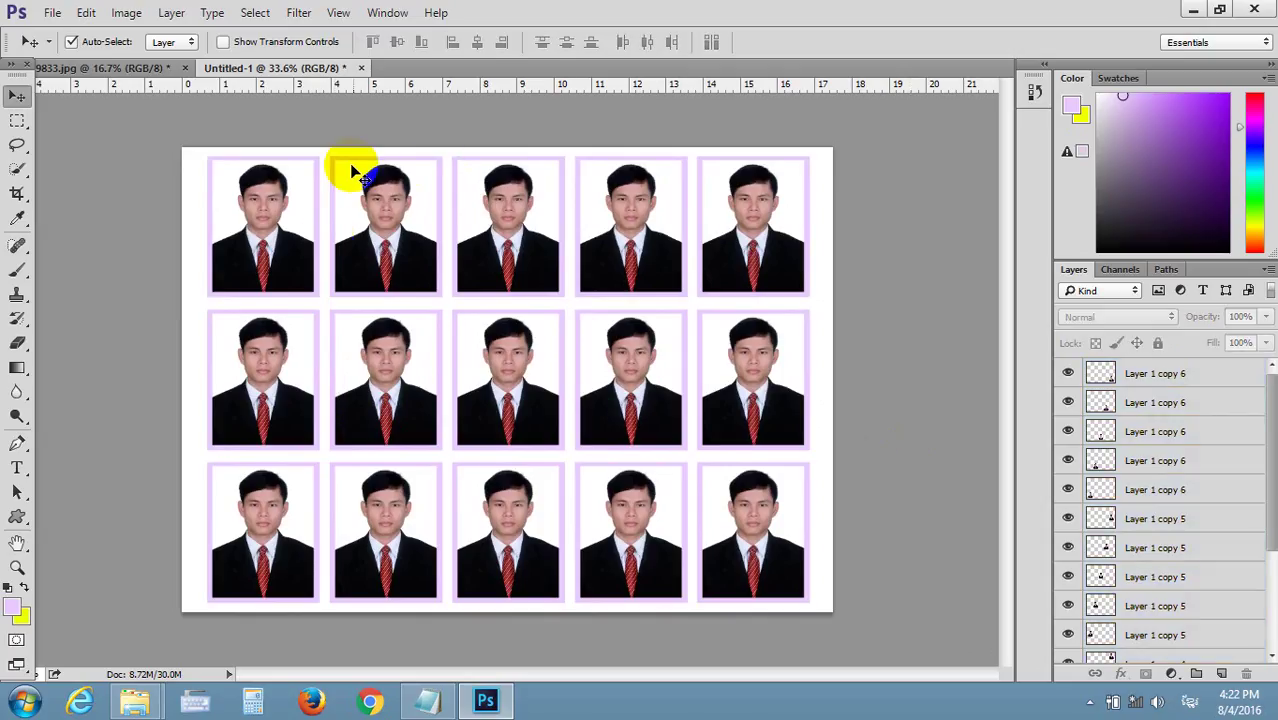
- Scroll the canvas up and down to review the 15-photo grid
click(252, 262)
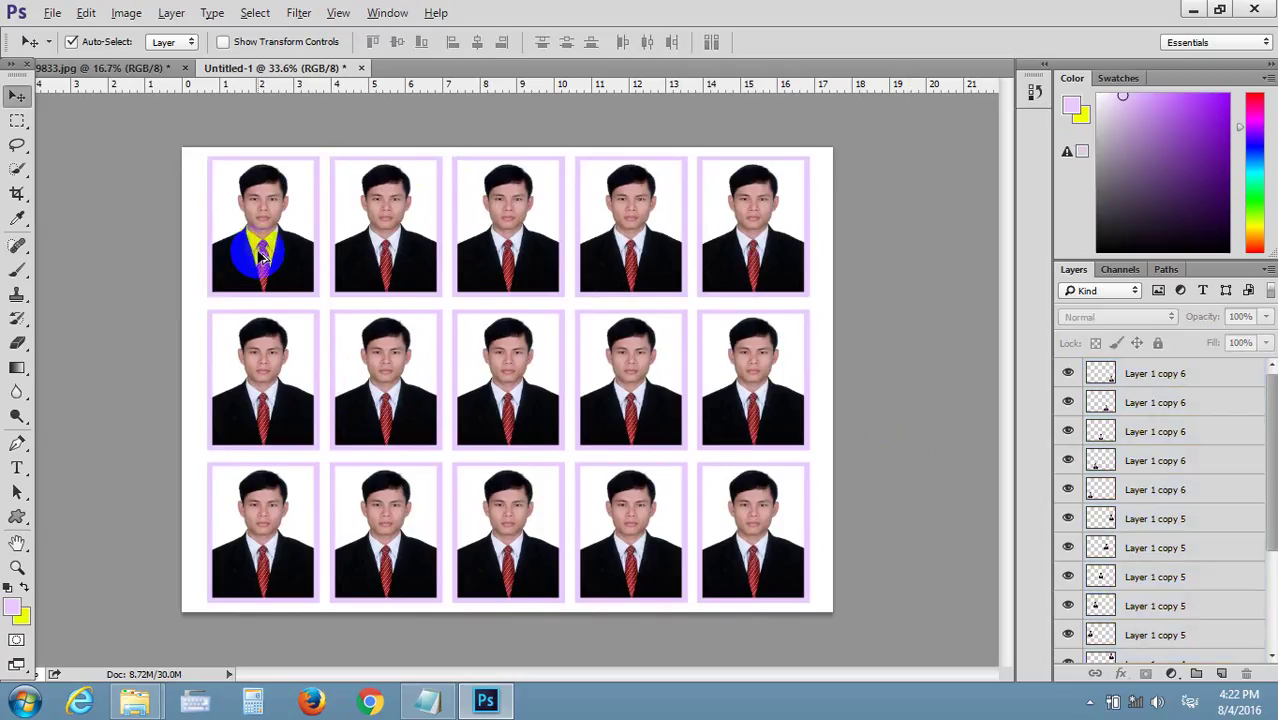
scroll(240, 235, up, 1)
scroll(234, 234, up, 1)
scroll(117, 250, up, 2)
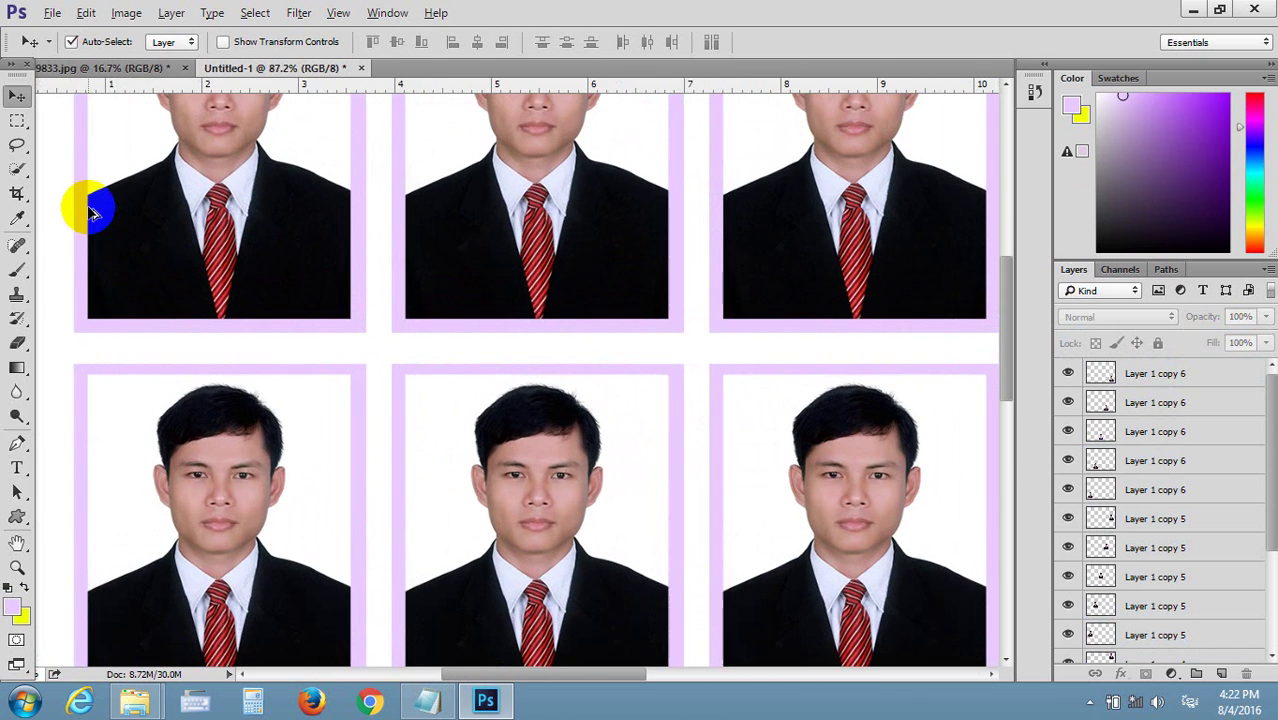
scroll(110, 251, down, 2)
scroll(100, 265, down, 1)
scroll(100, 271, down, 2)
- Click several photos in the grid and scroll to inspect the layout
click(650, 320)
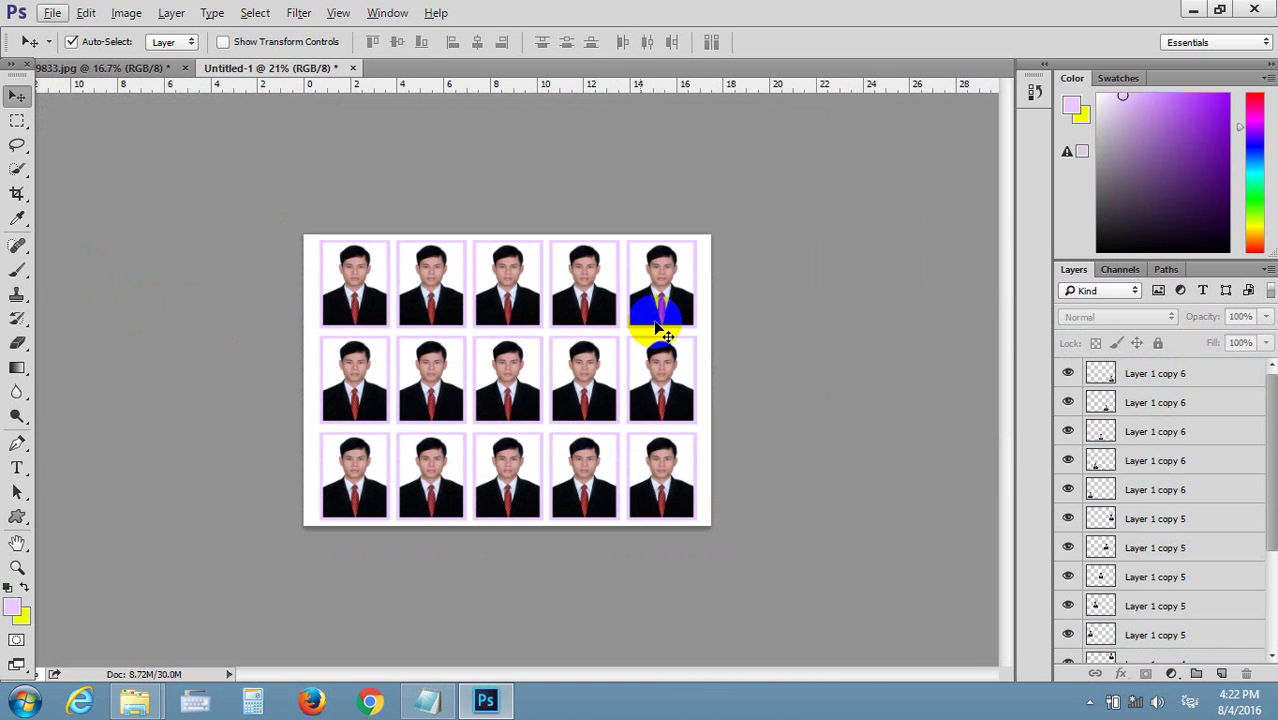
click(610, 382)
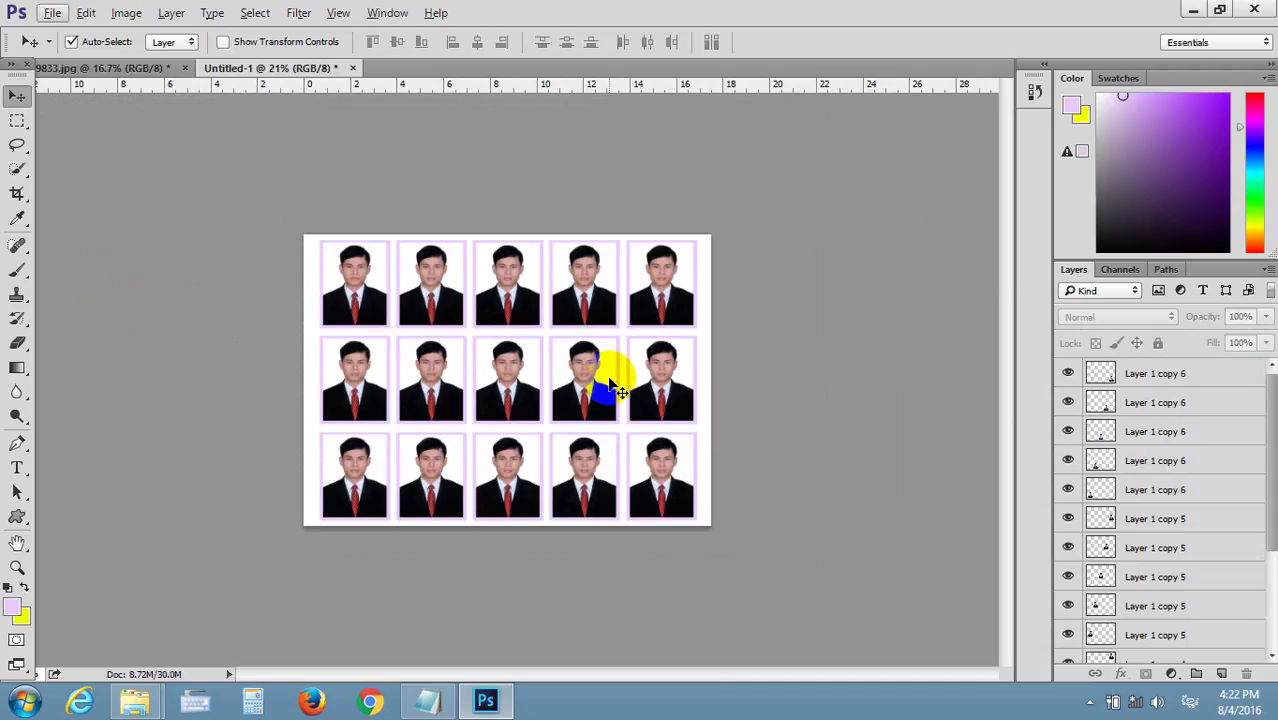
click(515, 380)
click(585, 305)
click(582, 362)
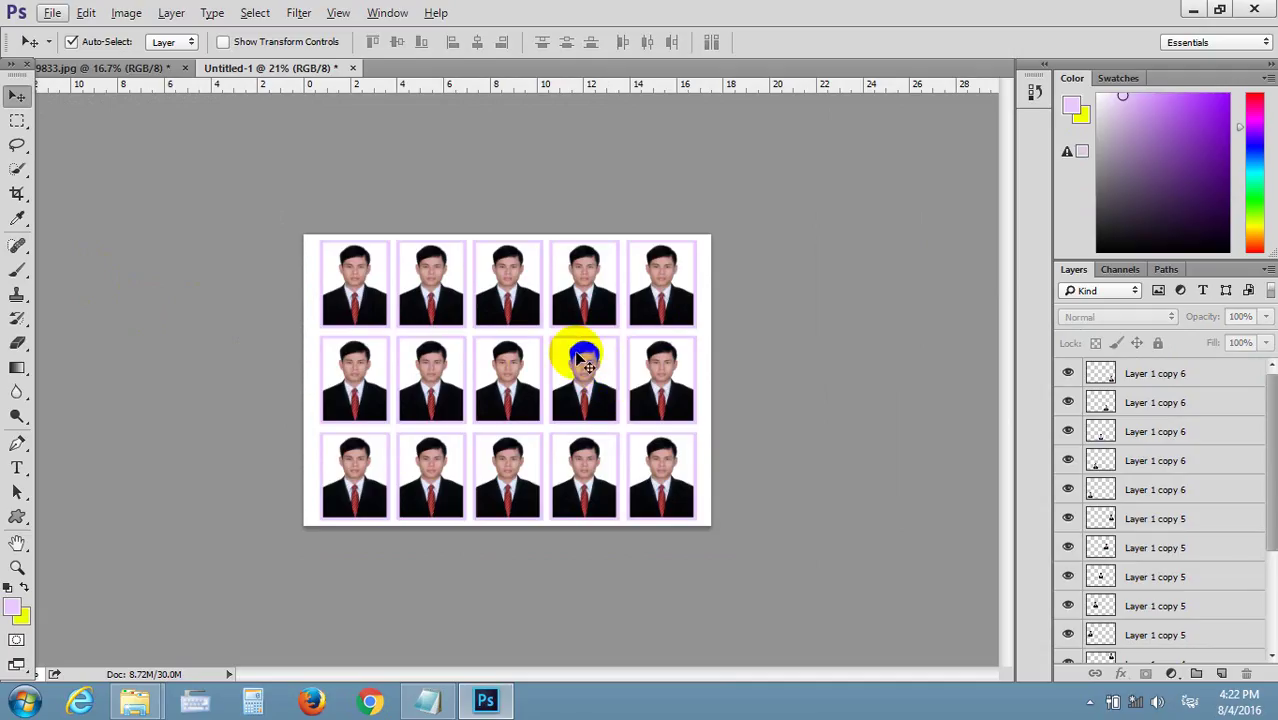
scroll(582, 362, up, 3)
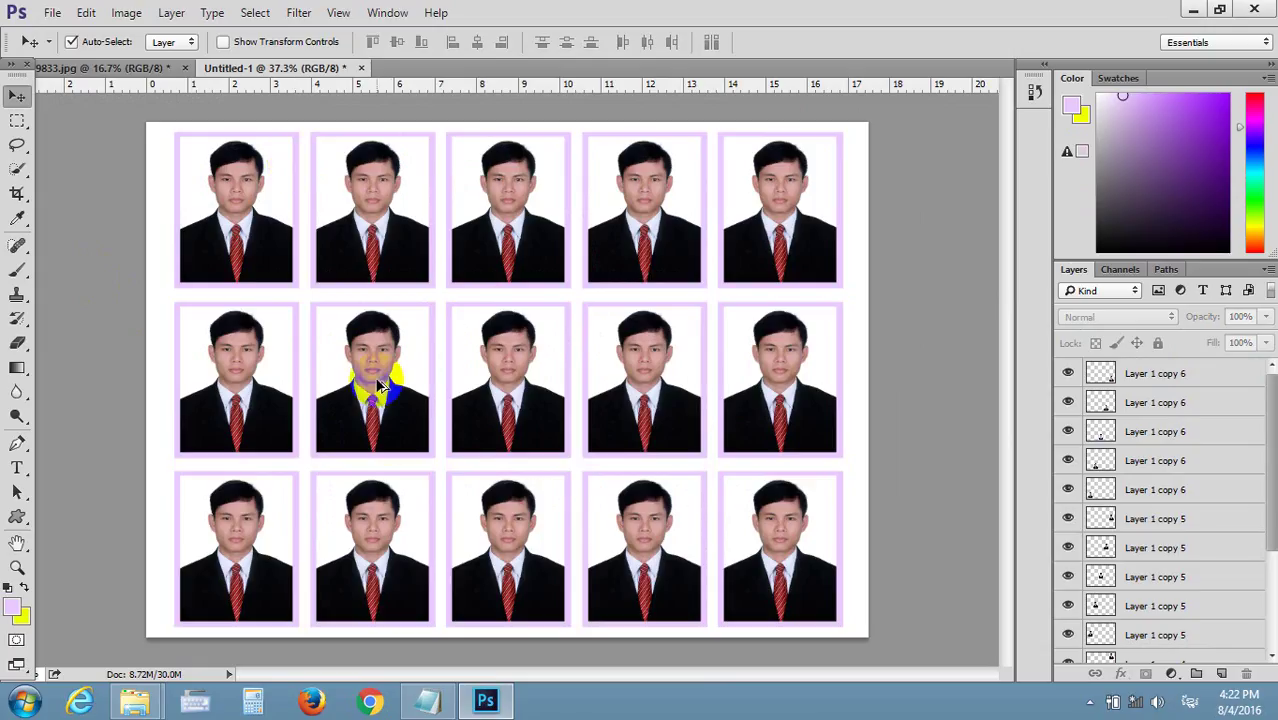
click(360, 460)
scroll(352, 450, down, 1)
scroll(354, 478, up, 1)
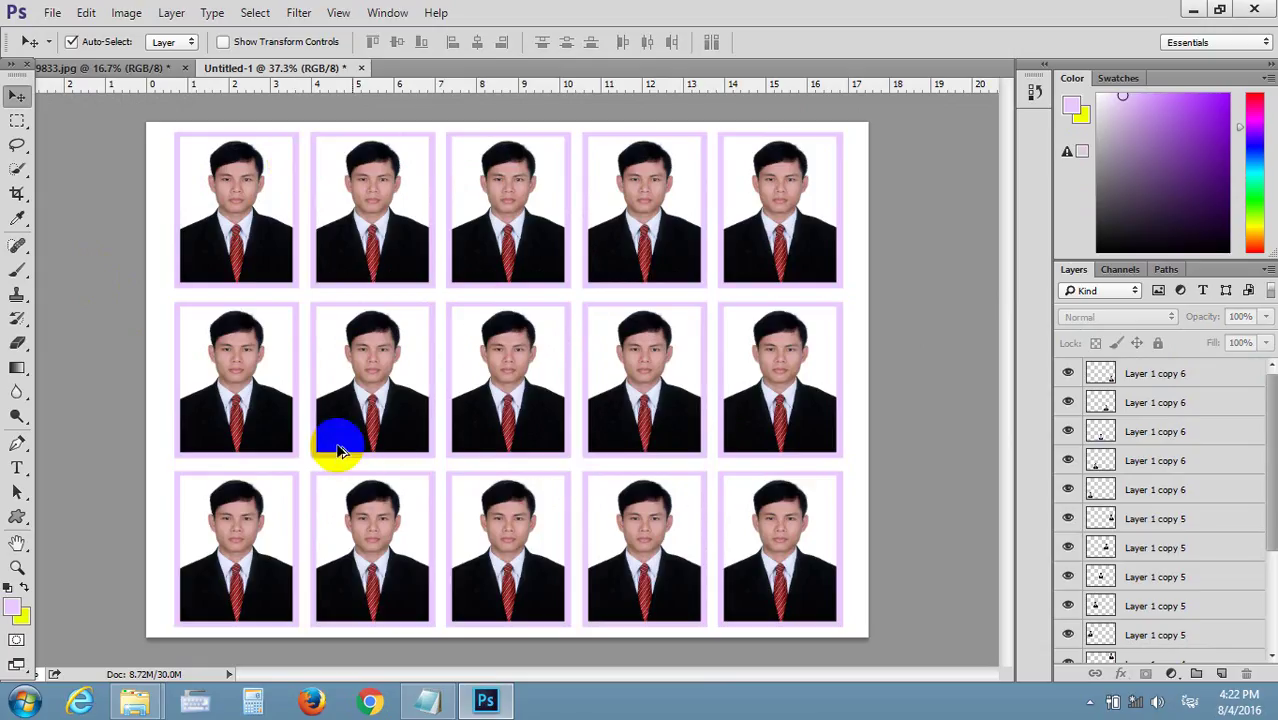
click(545, 422)
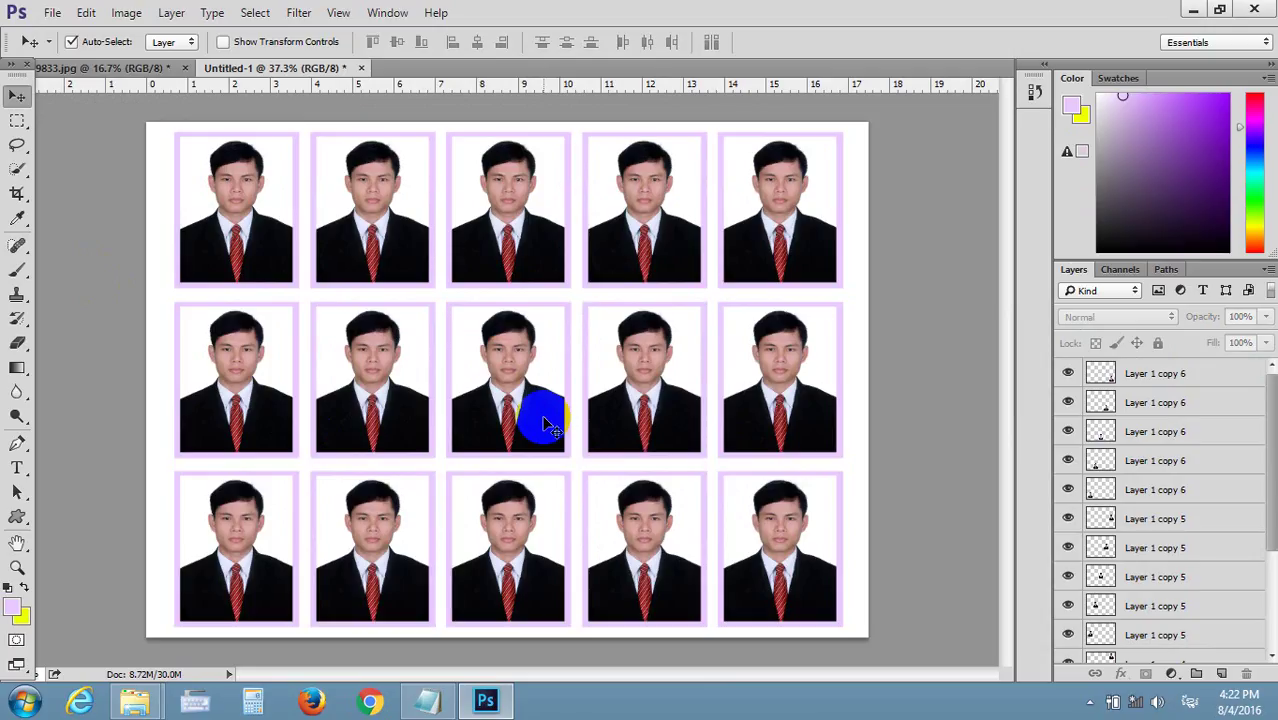
- Widen the sheet's canvas by extending the crop's left and right edges and applying it
click(14, 196)
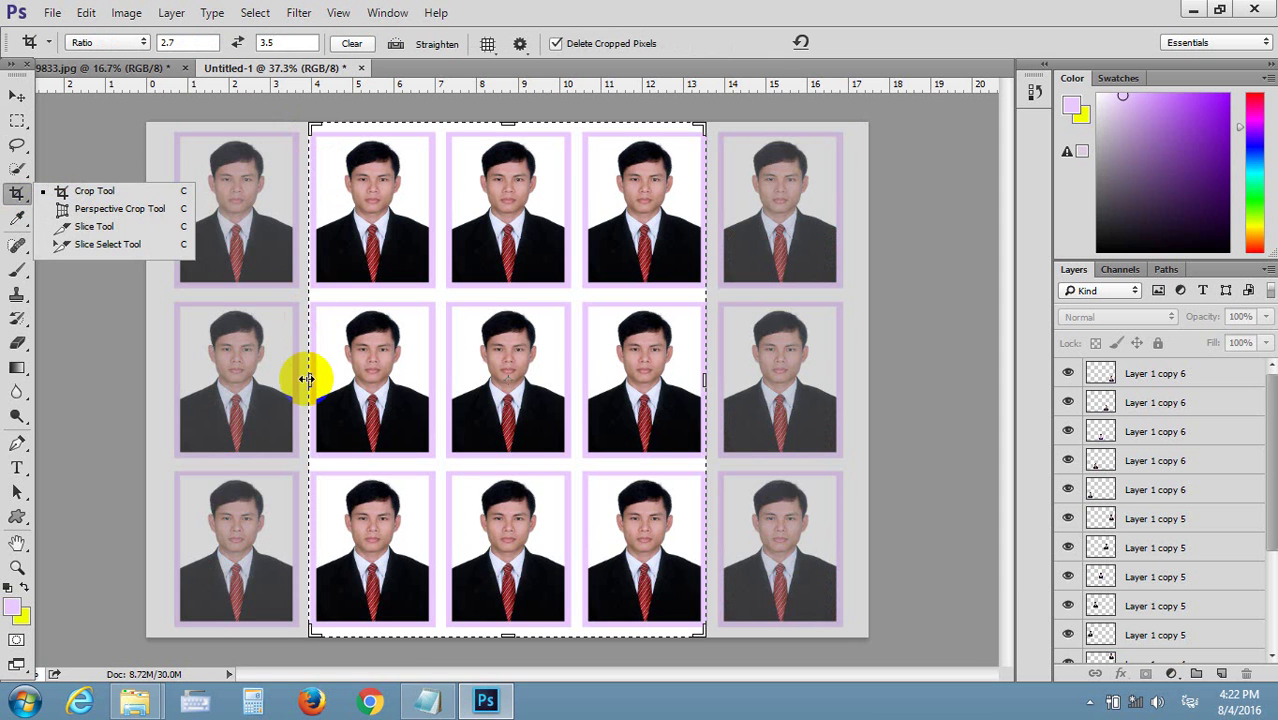
drag(309, 375, 231, 366)
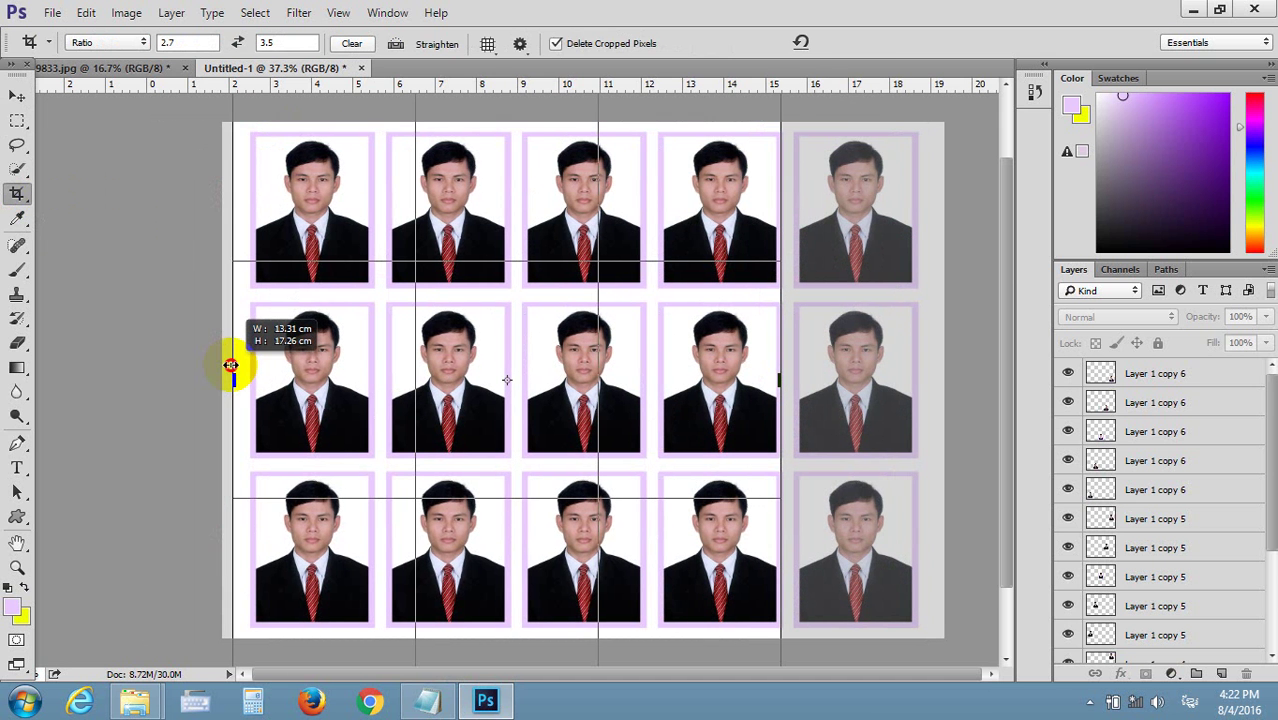
mouse_move(780, 380)
mouse_down()
mouse_move(872, 381)
mouse_move(857, 381)
mouse_up()
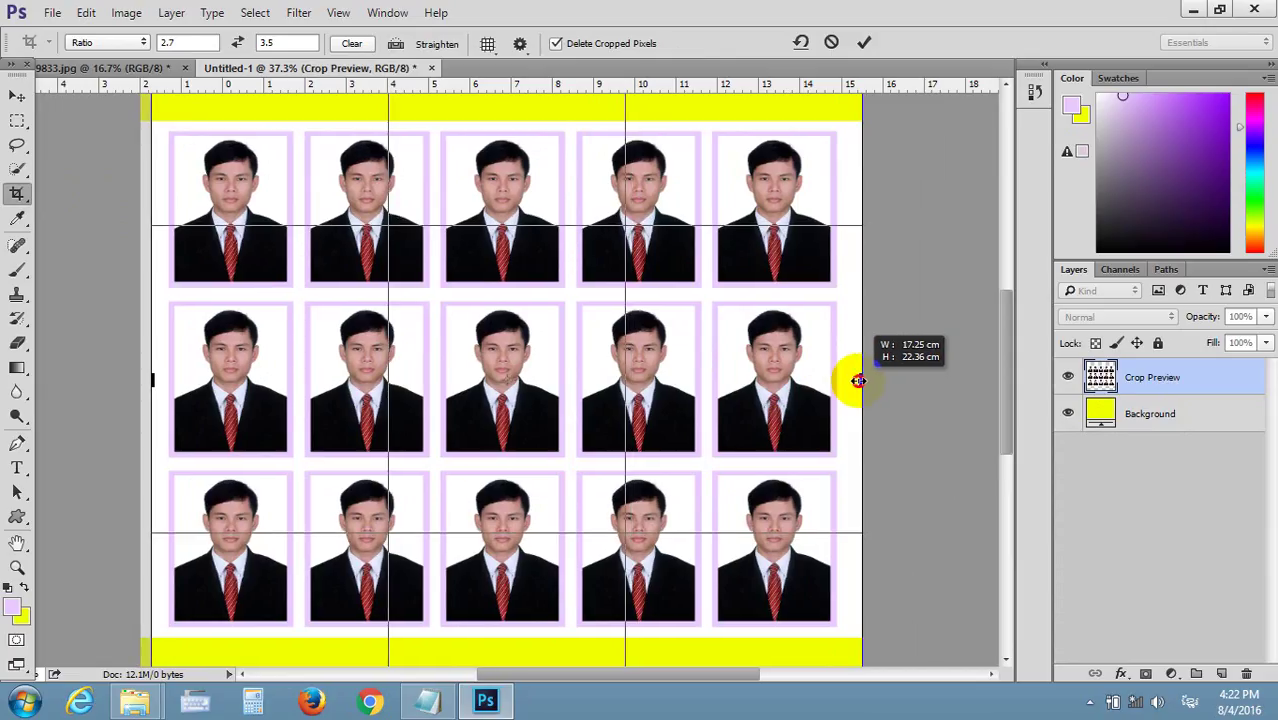
double_click(833, 384)
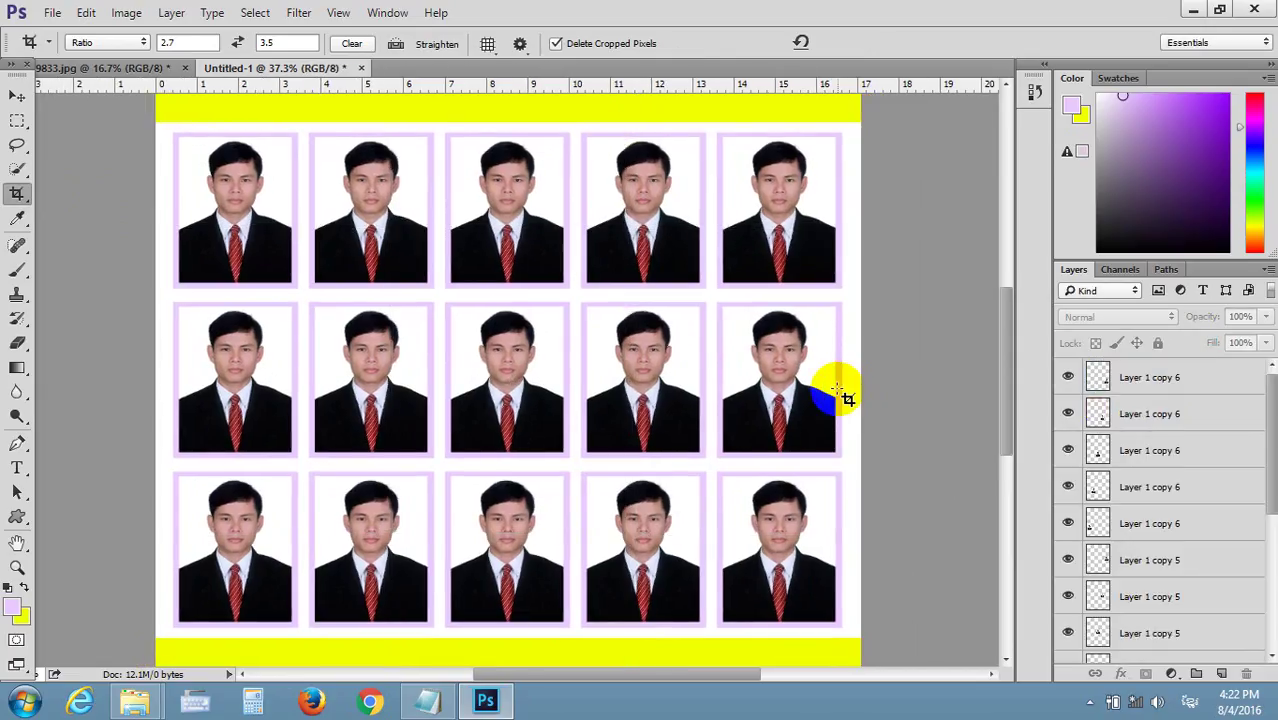
scroll(662, 295, down, 2)
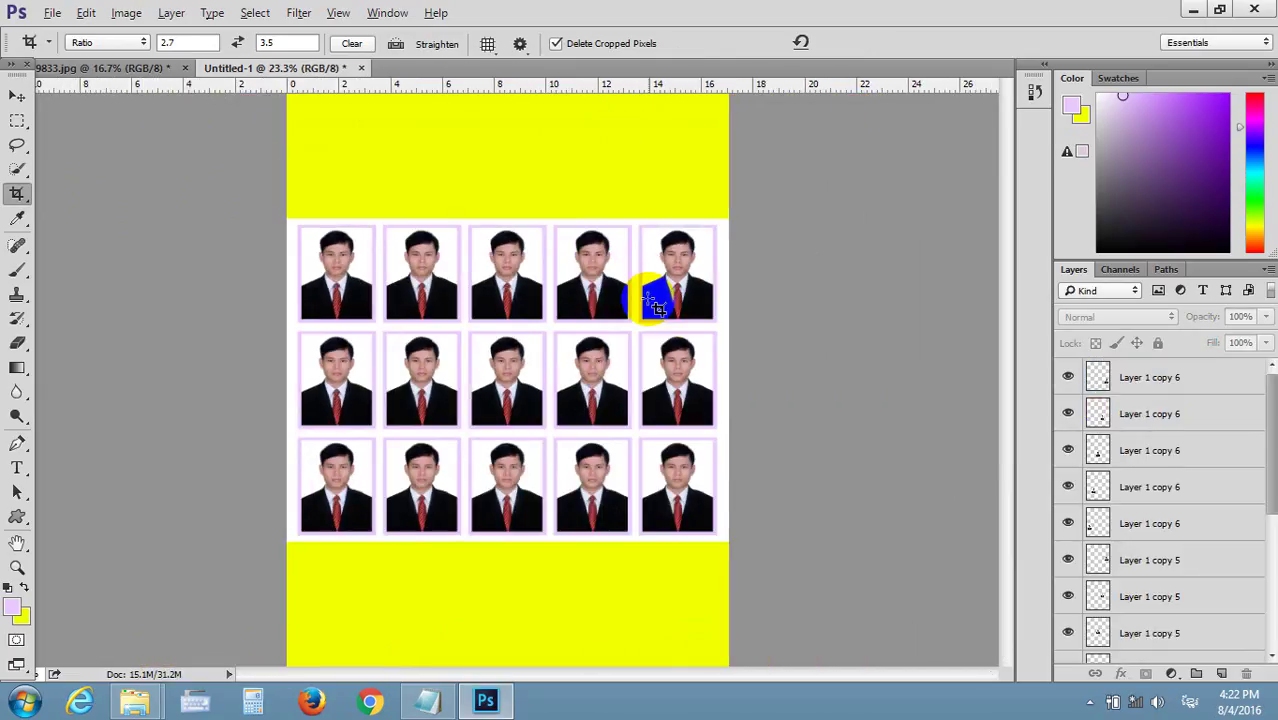
scroll(655, 300, down, 1)
scroll(658, 305, down, 1)
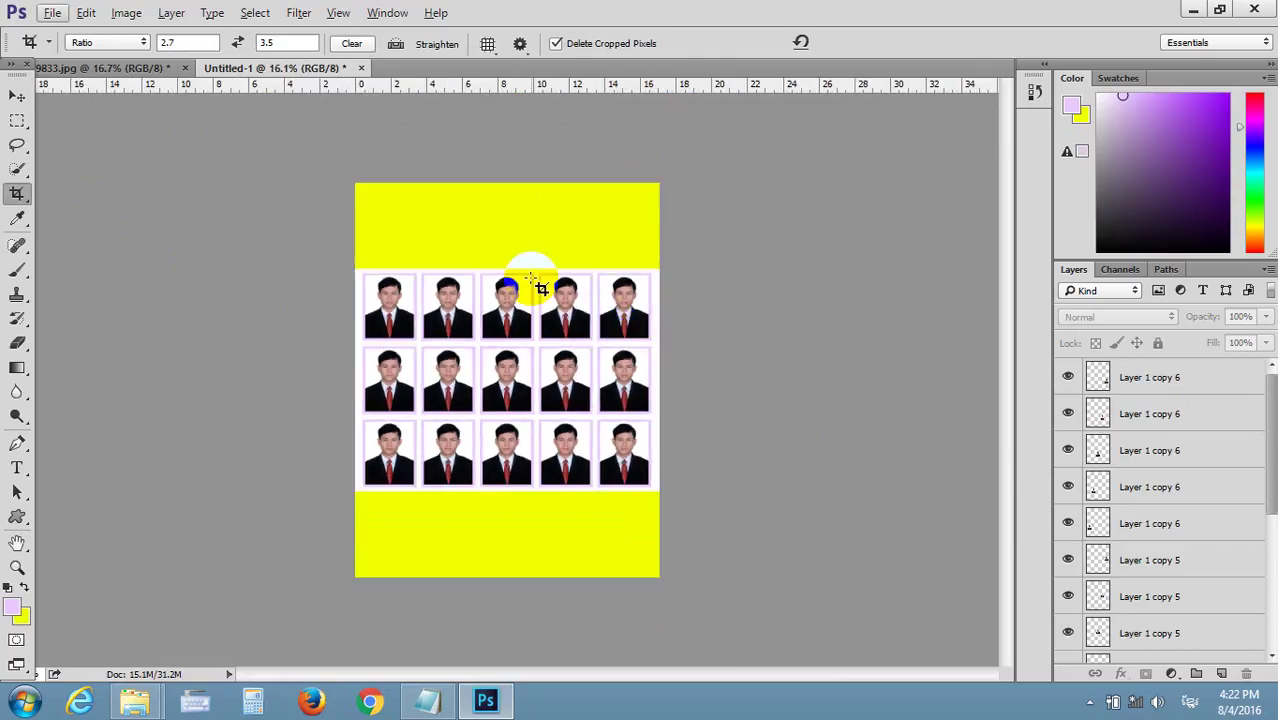
- Start a new crop on the sheet and clear the fixed 2.7 × 3.5 crop ratio
click(16, 95)
click(16, 193)
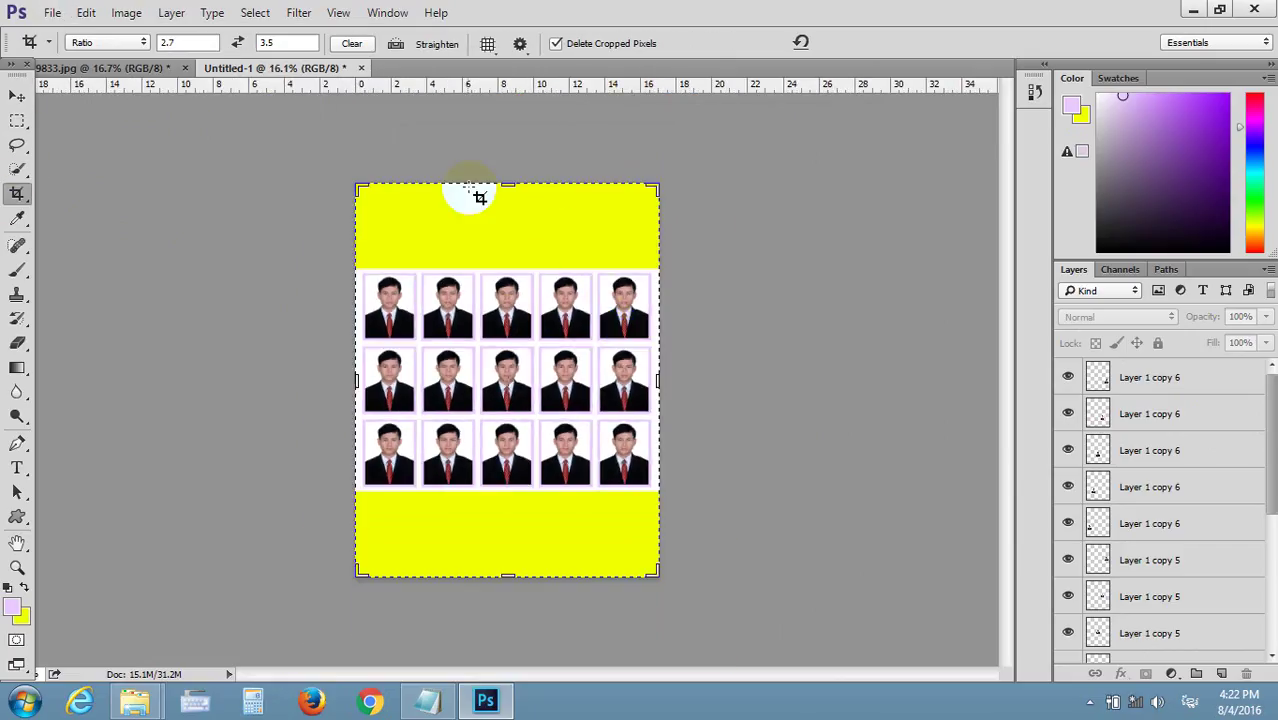
drag(497, 180, 505, 216)
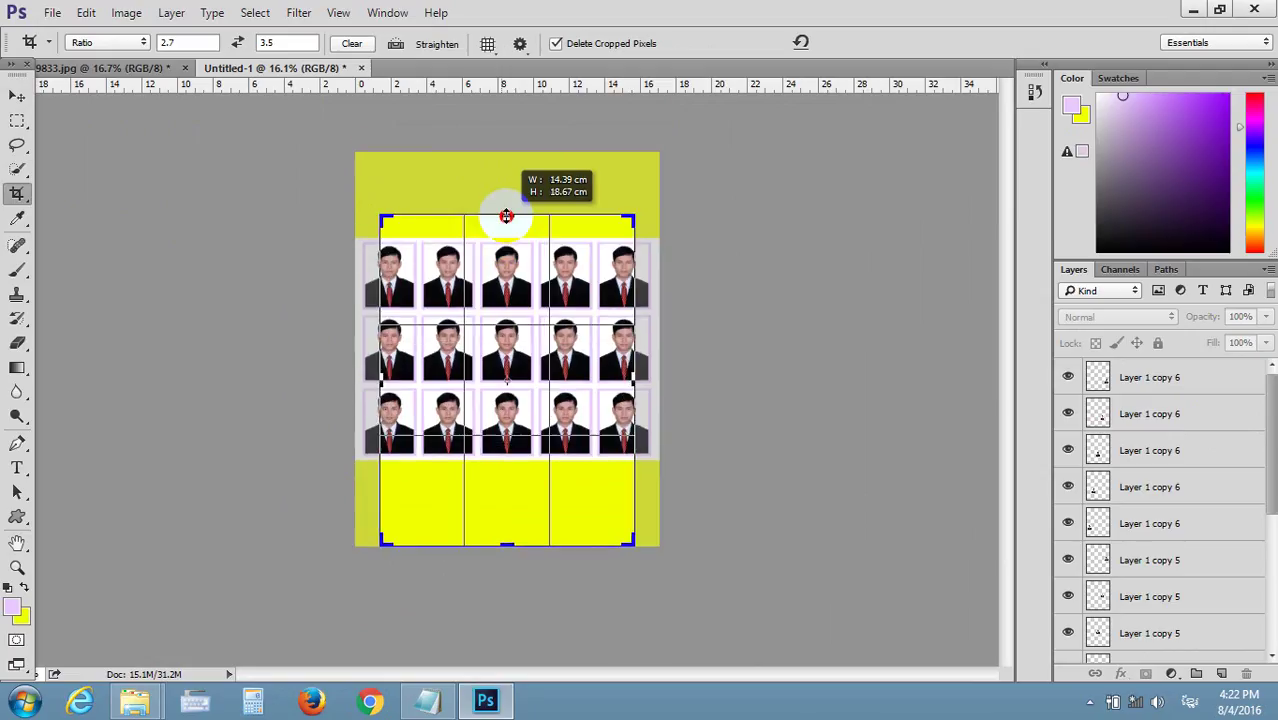
click(143, 43)
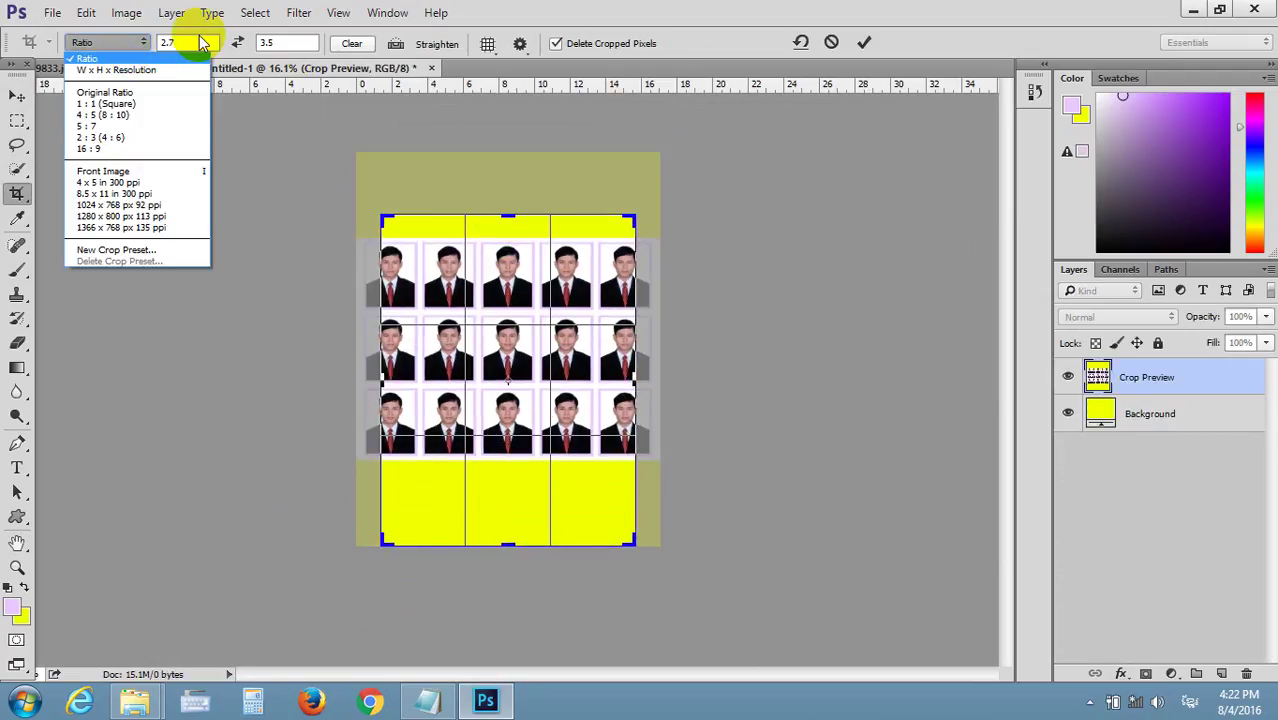
click(193, 42)
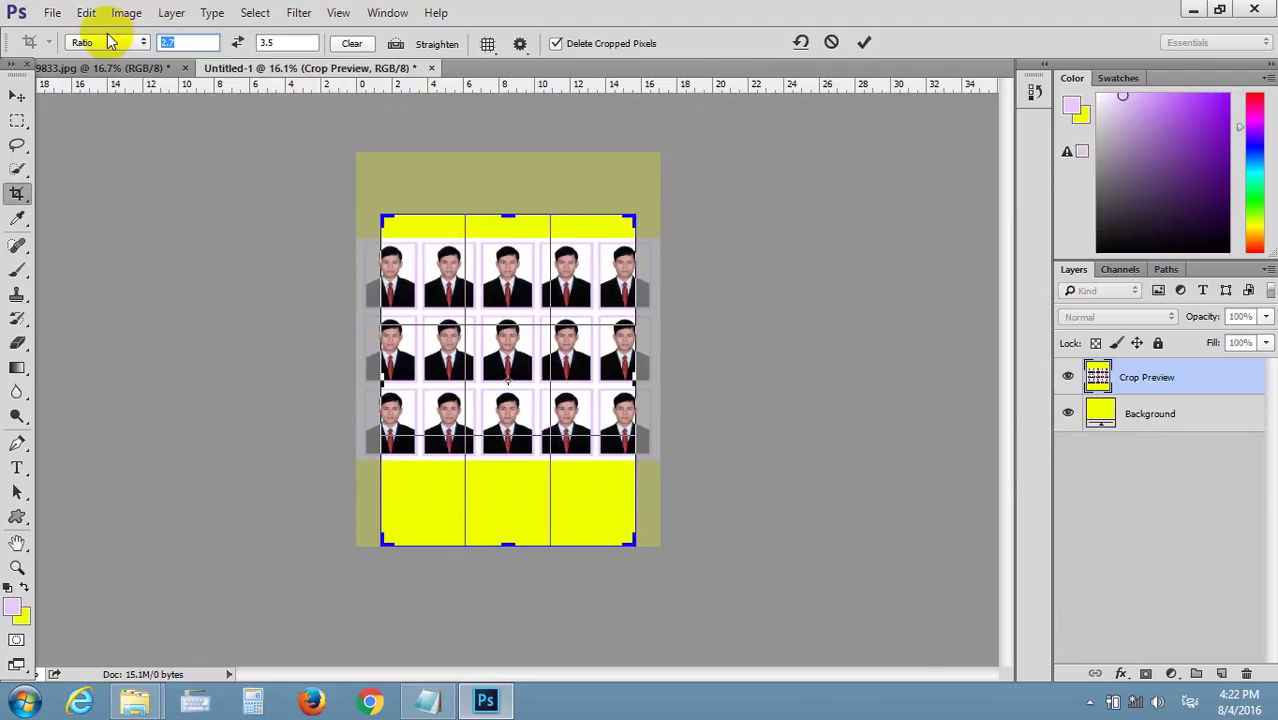
key(BackSpace)
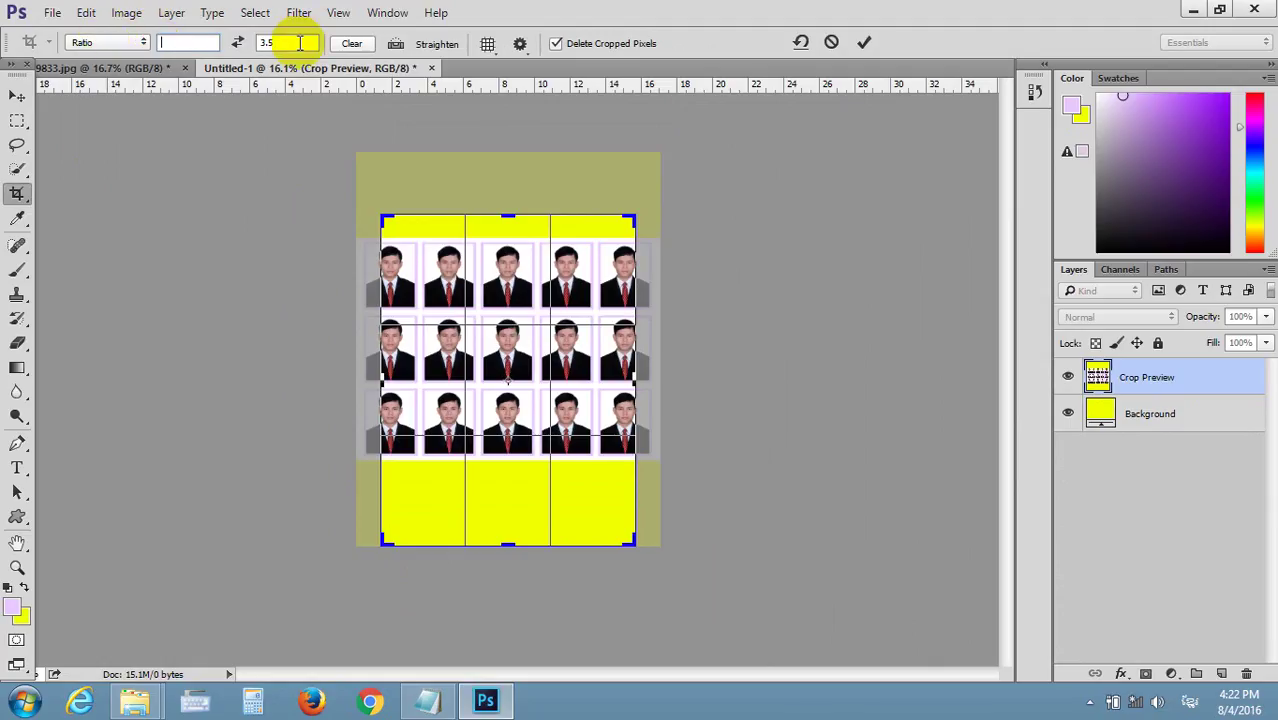
click(233, 41)
click(351, 43)
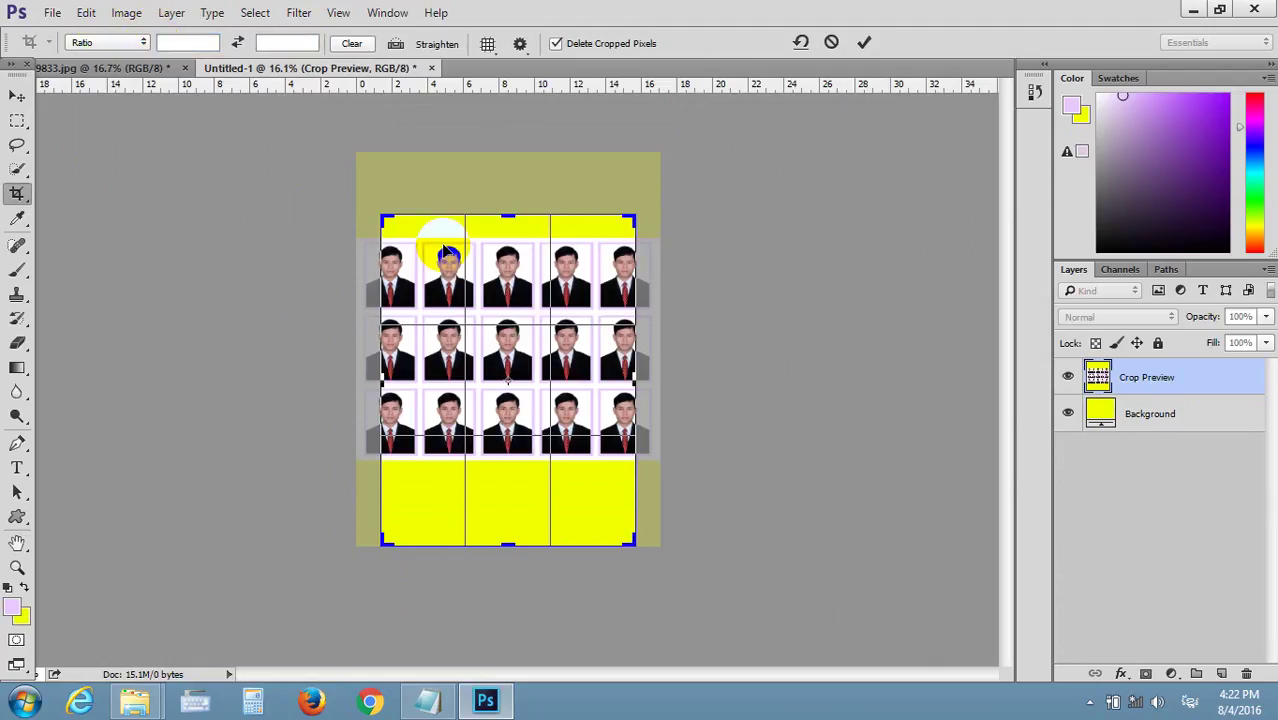
- Adjust the crop edges to frame the portrait grid at about 16.4 × 12.7 cm
drag(510, 544, 513, 505)
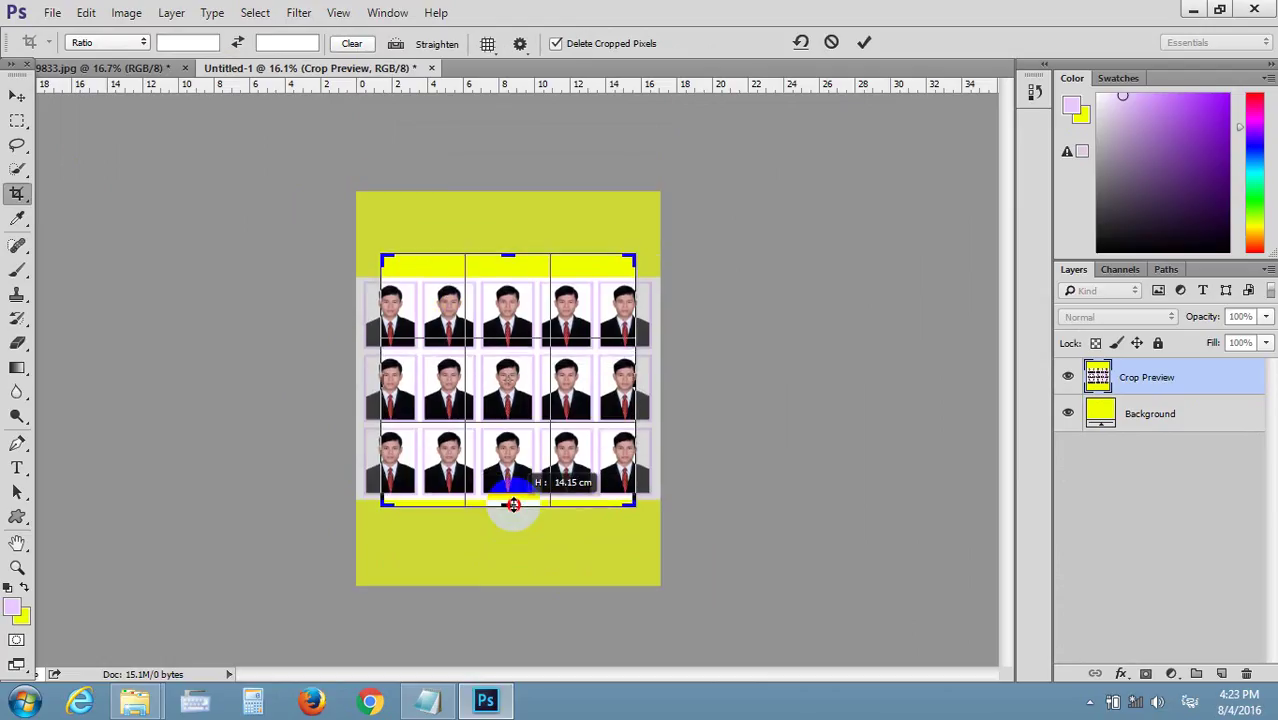
scroll(505, 500, up, 3)
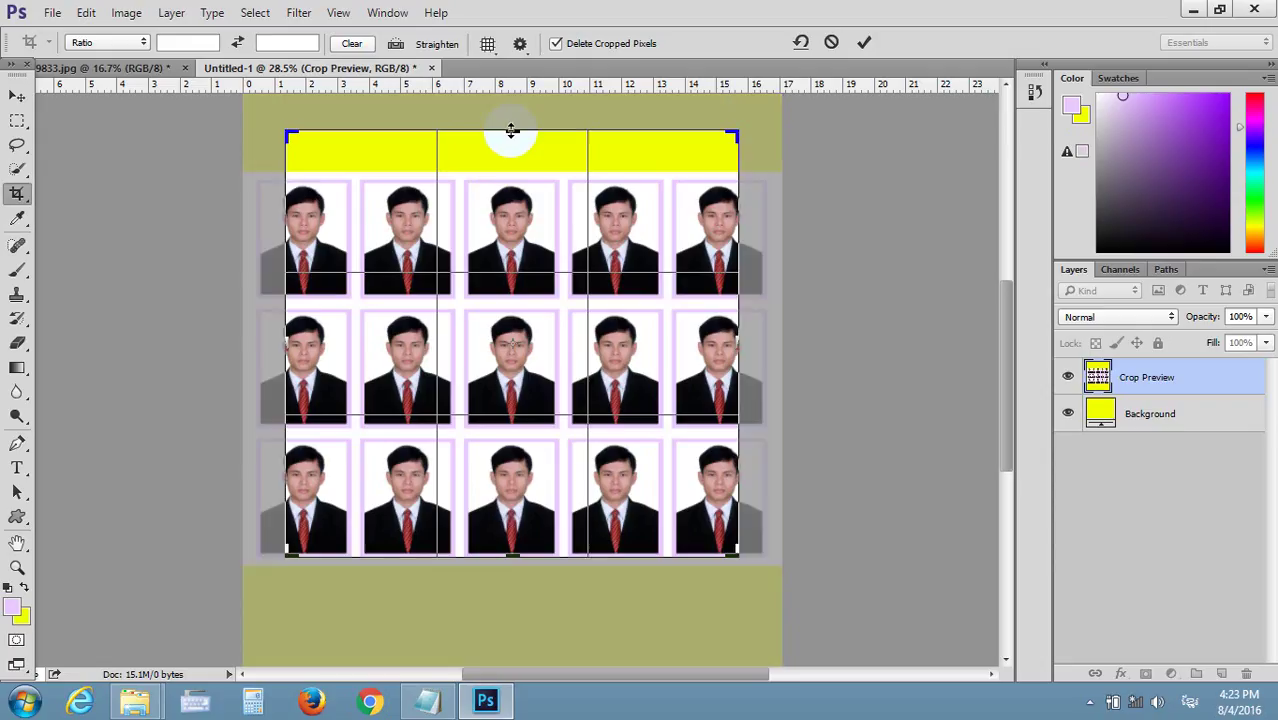
drag(511, 133, 511, 145)
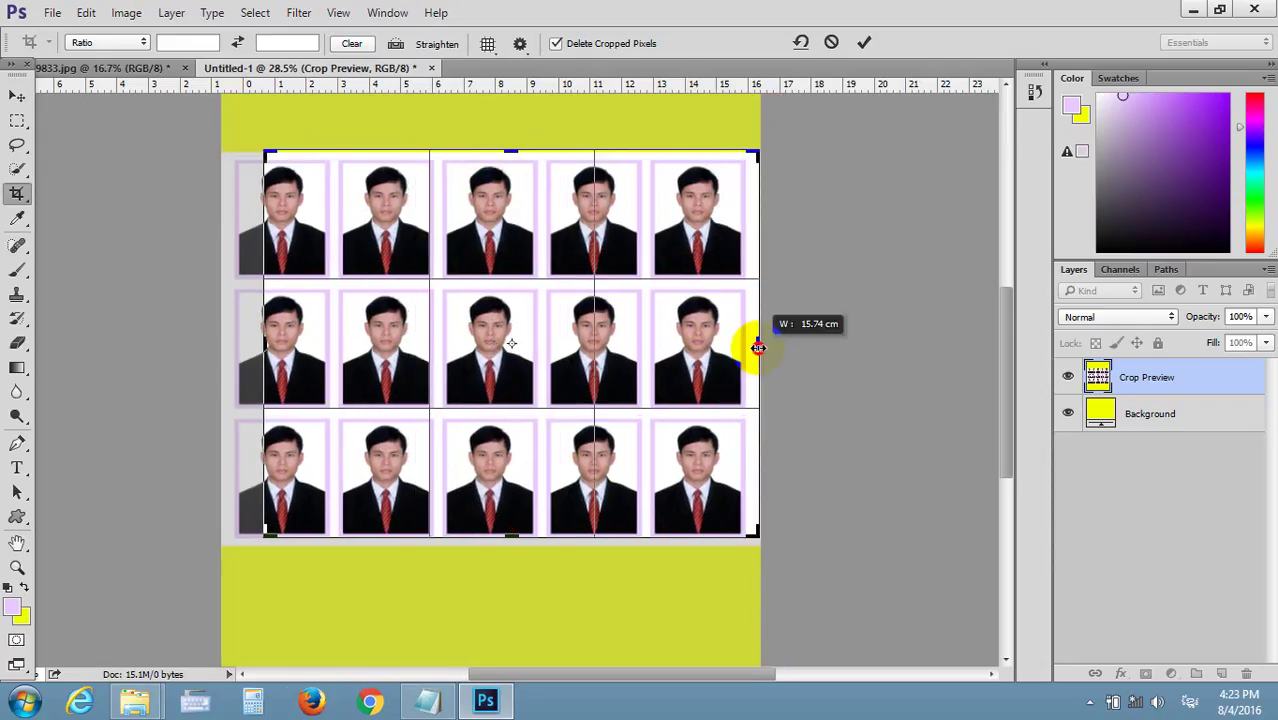
drag(742, 344, 752, 344)
drag(268, 347, 245, 345)
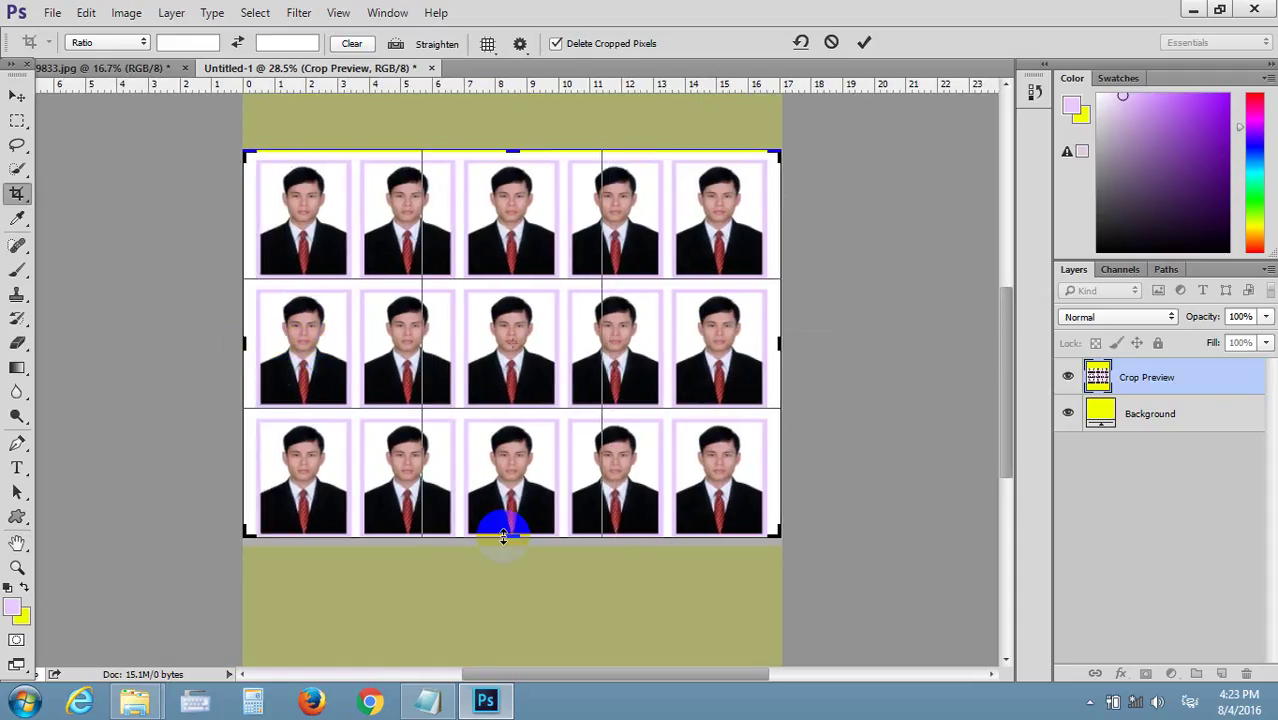
drag(508, 535, 508, 540)
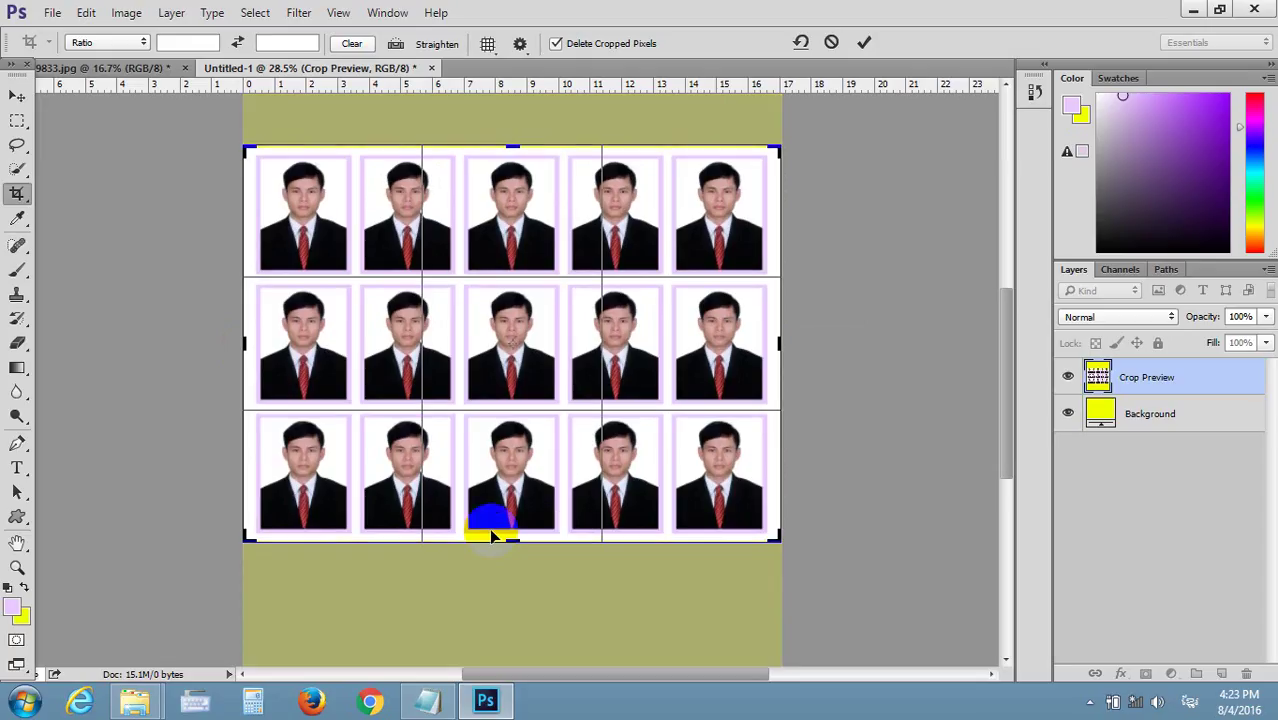
- Commit the tight crop on the Untitled-1 photo sheet
key(Return)
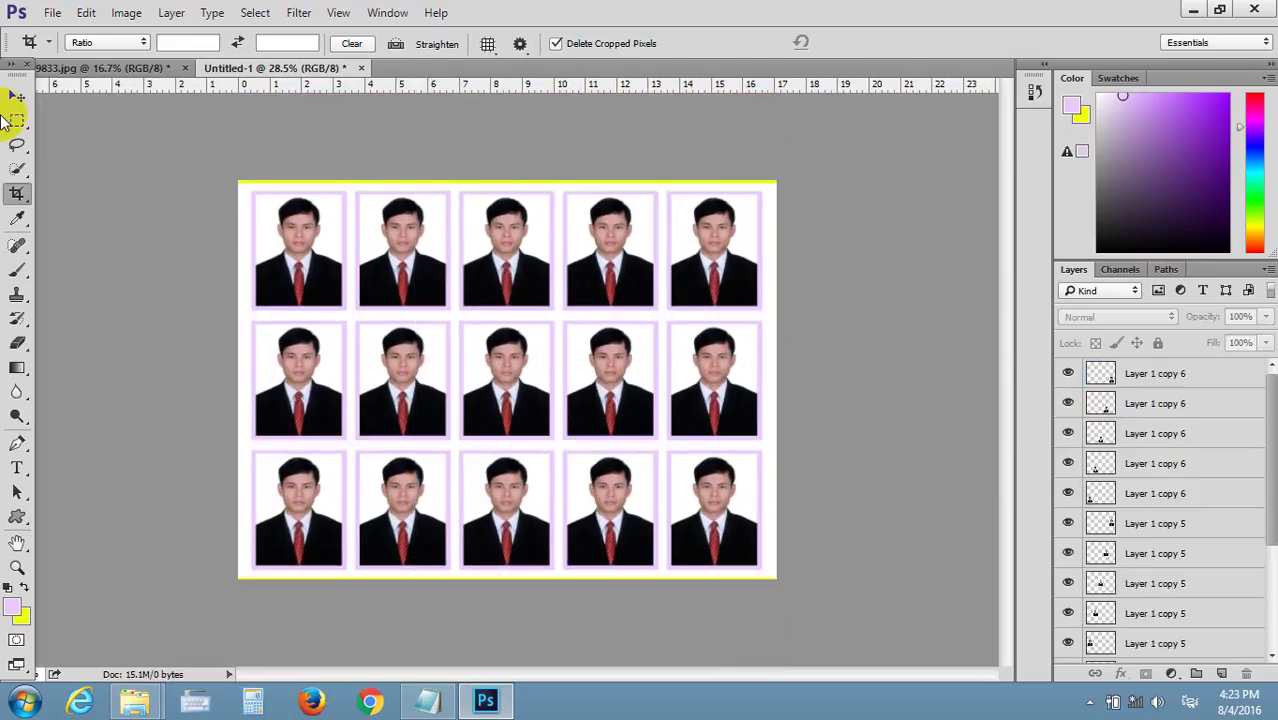
click(16, 96)
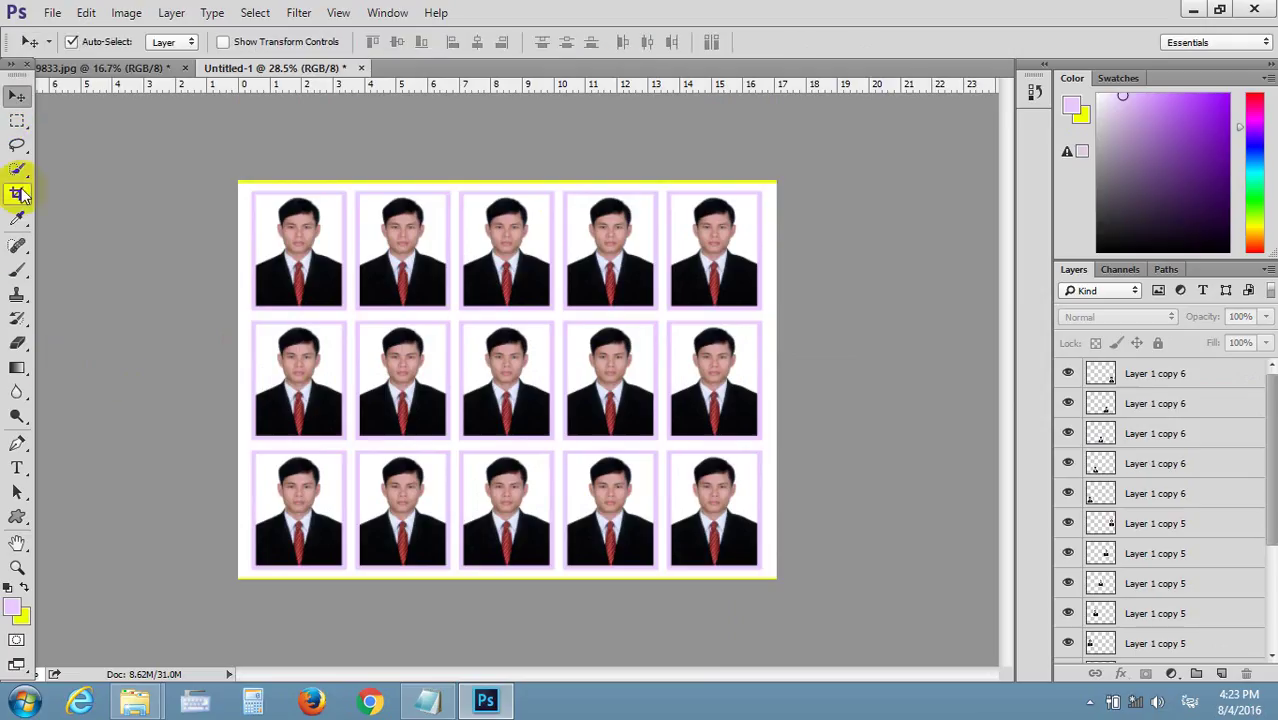
drag(16, 193, 106, 195)
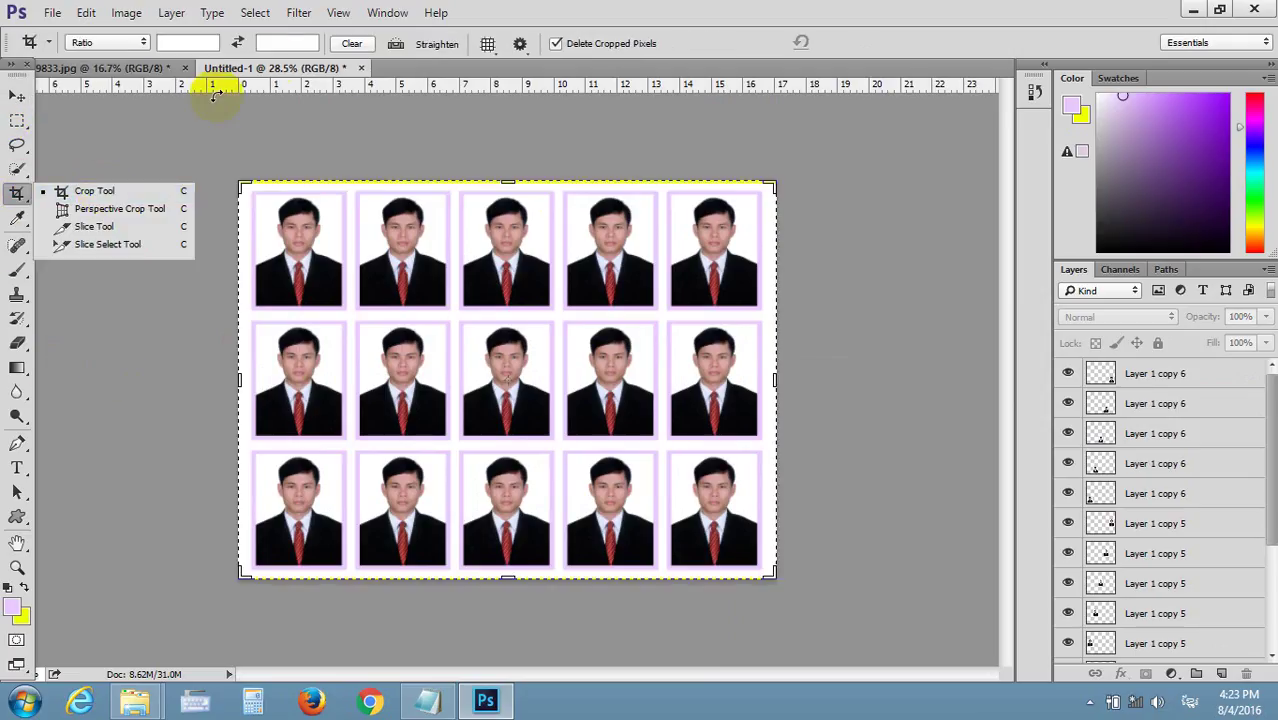
- Close Untitled-1 and IMG_9833.jpg, answering No to saving changes
click(361, 67)
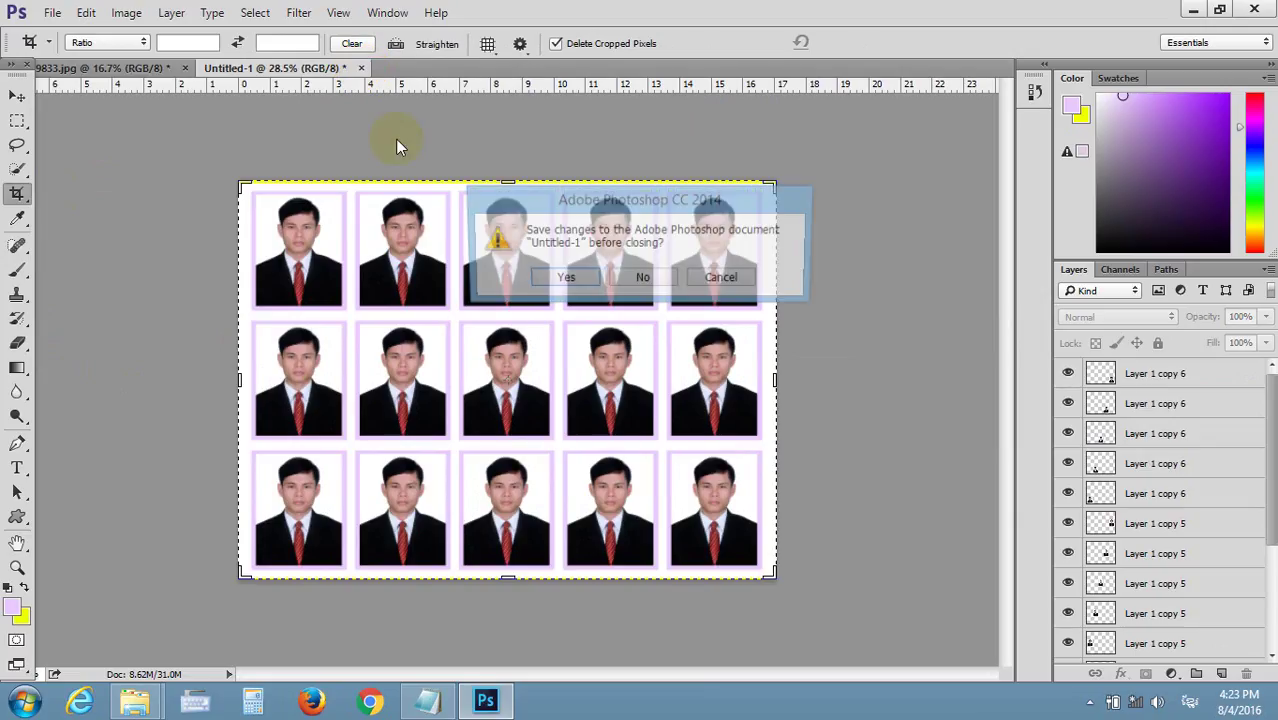
click(633, 277)
click(185, 67)
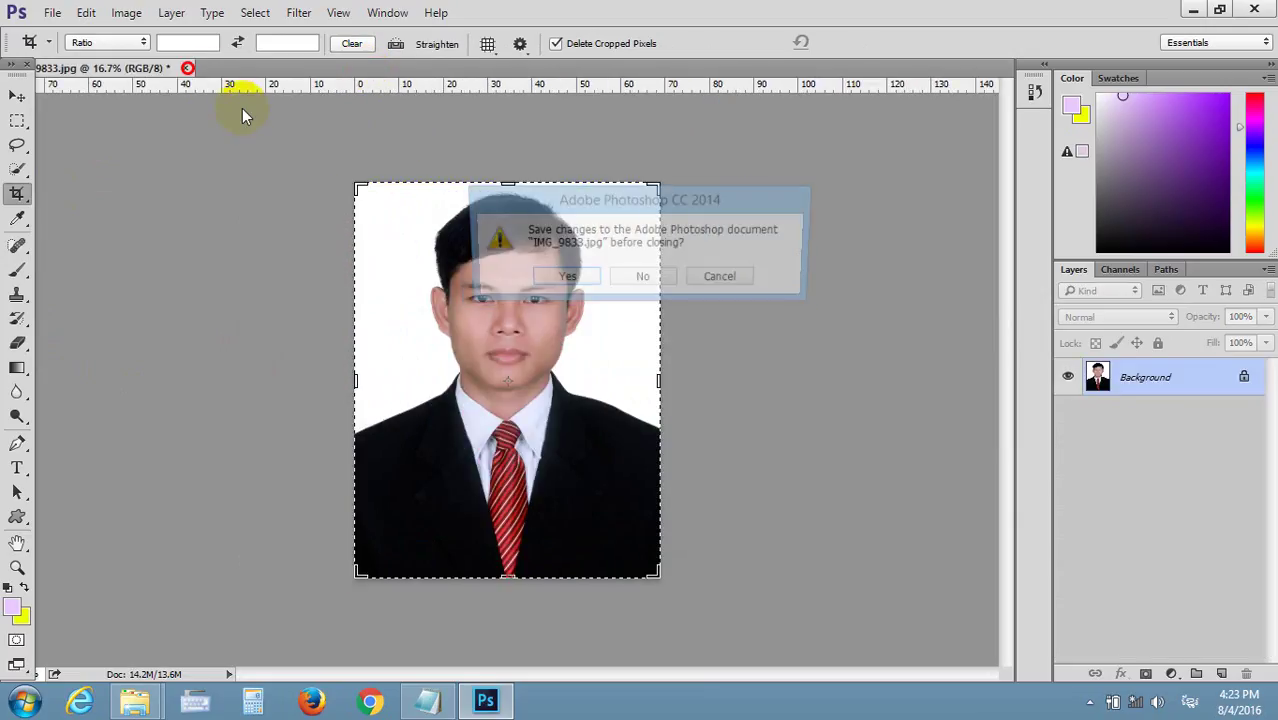
click(645, 280)
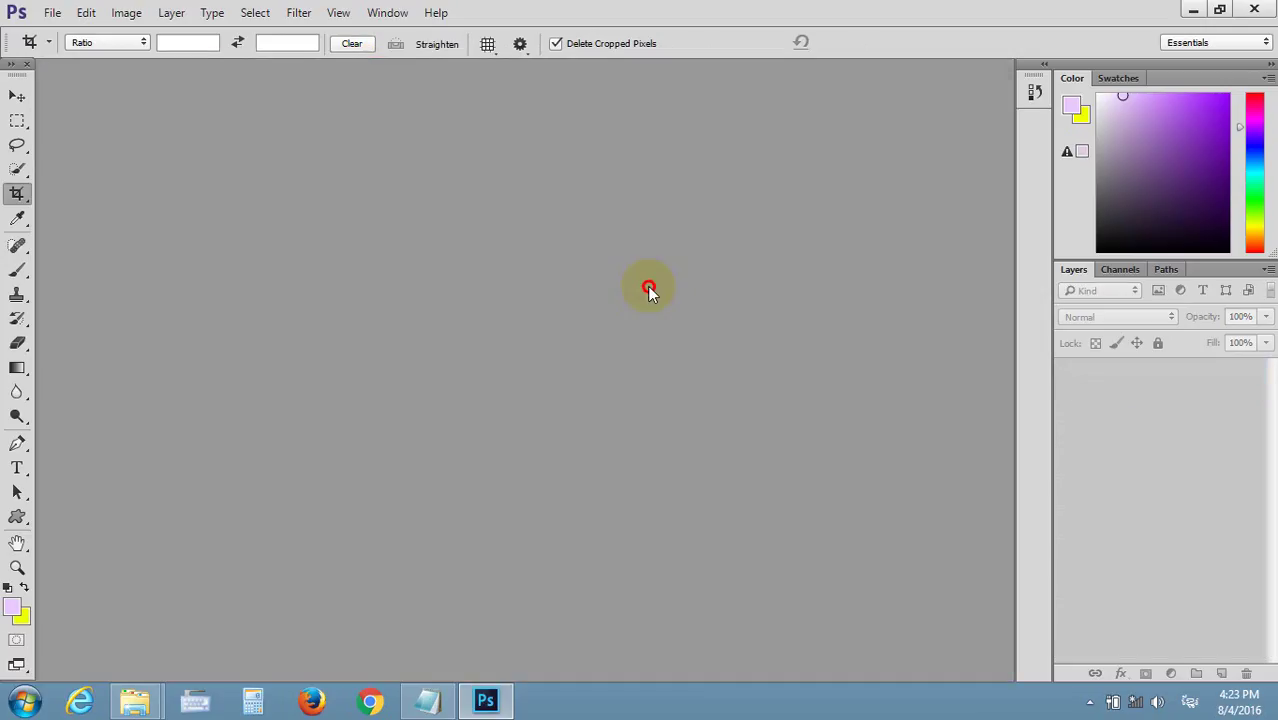
click(17, 193)
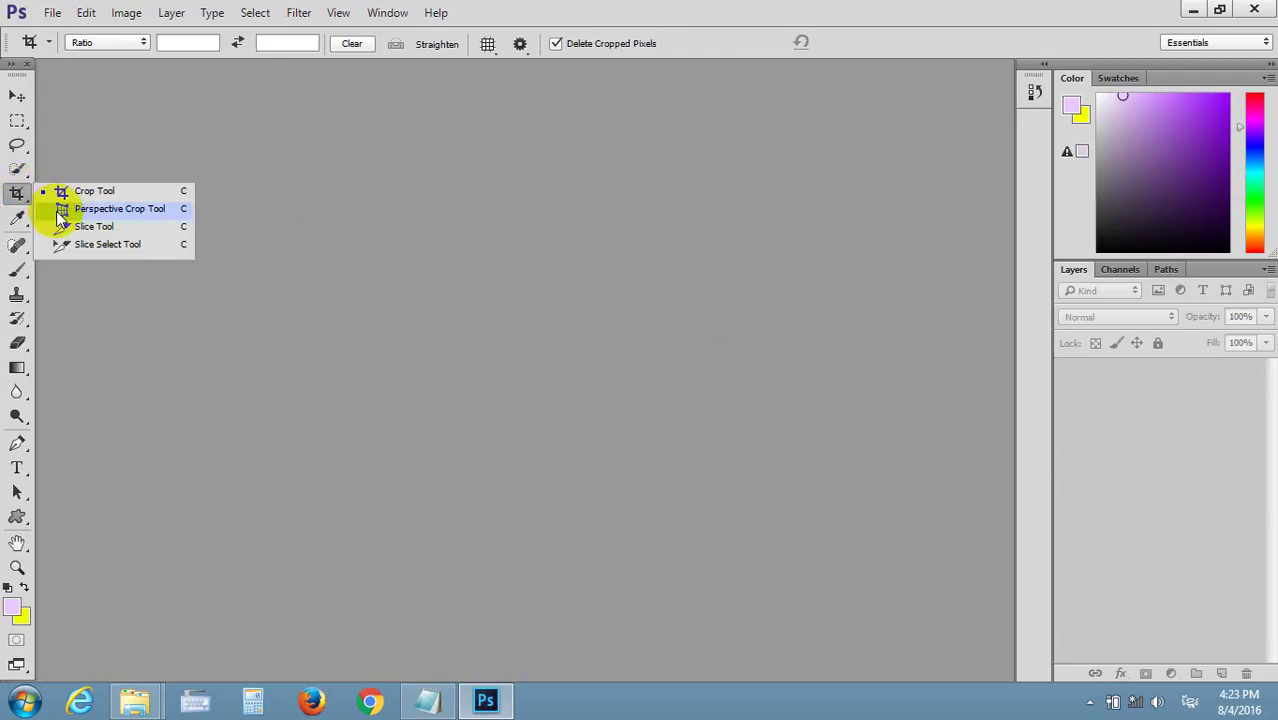
- Drag Lesson 02.jpg from the ABC\Photoshop folder onto Photoshop to open it
click(122, 710)
mouse_move(135, 700)
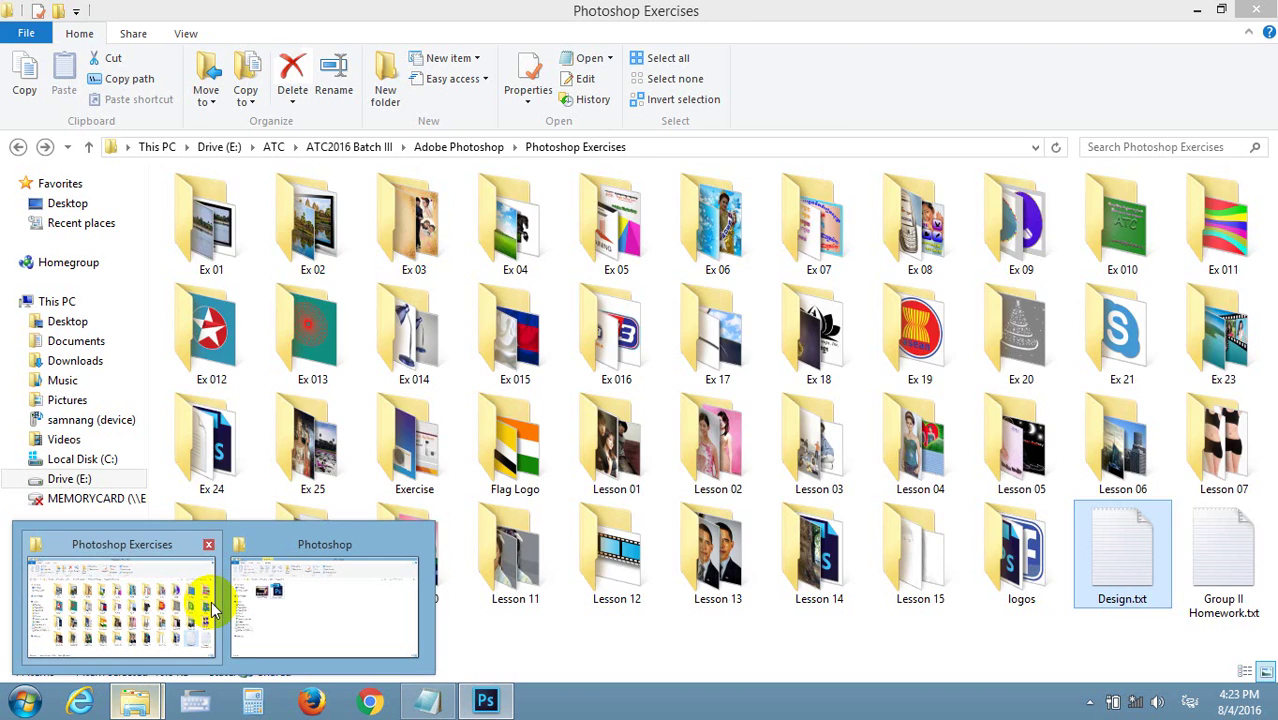
click(265, 596)
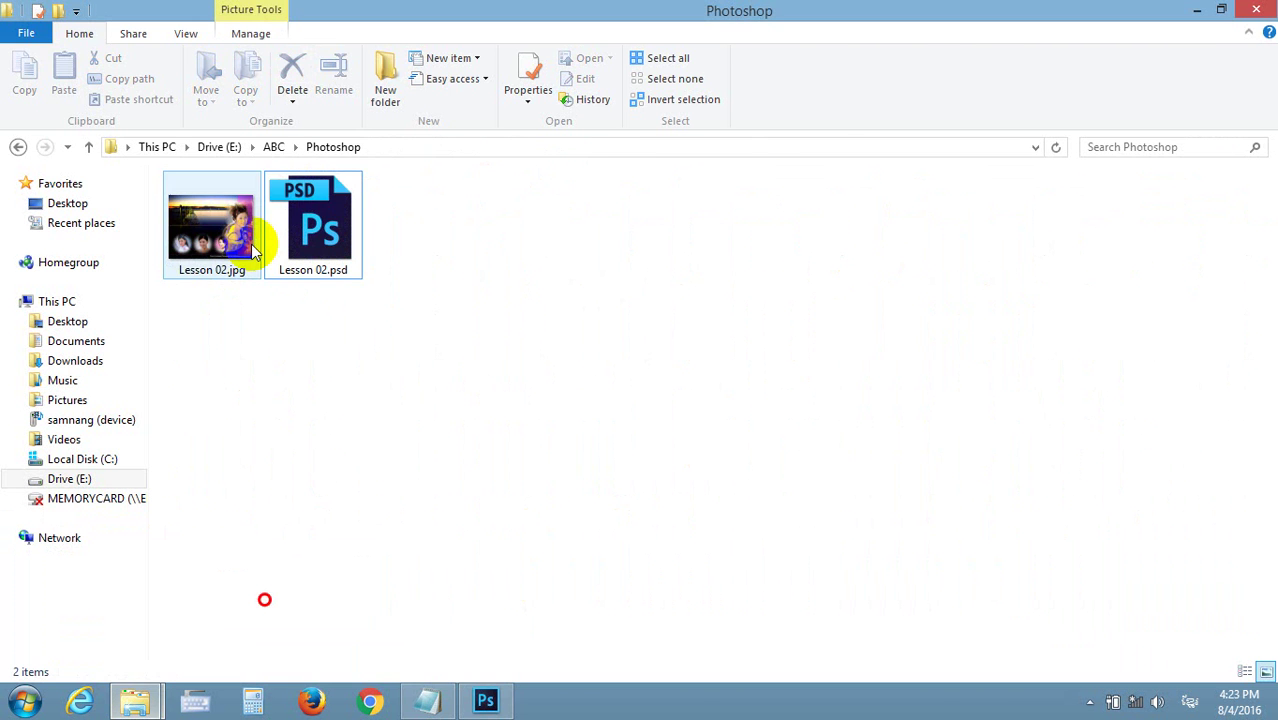
mouse_move(211, 225)
mouse_down()
mouse_move(487, 704)
mouse_move(470, 408)
mouse_up()
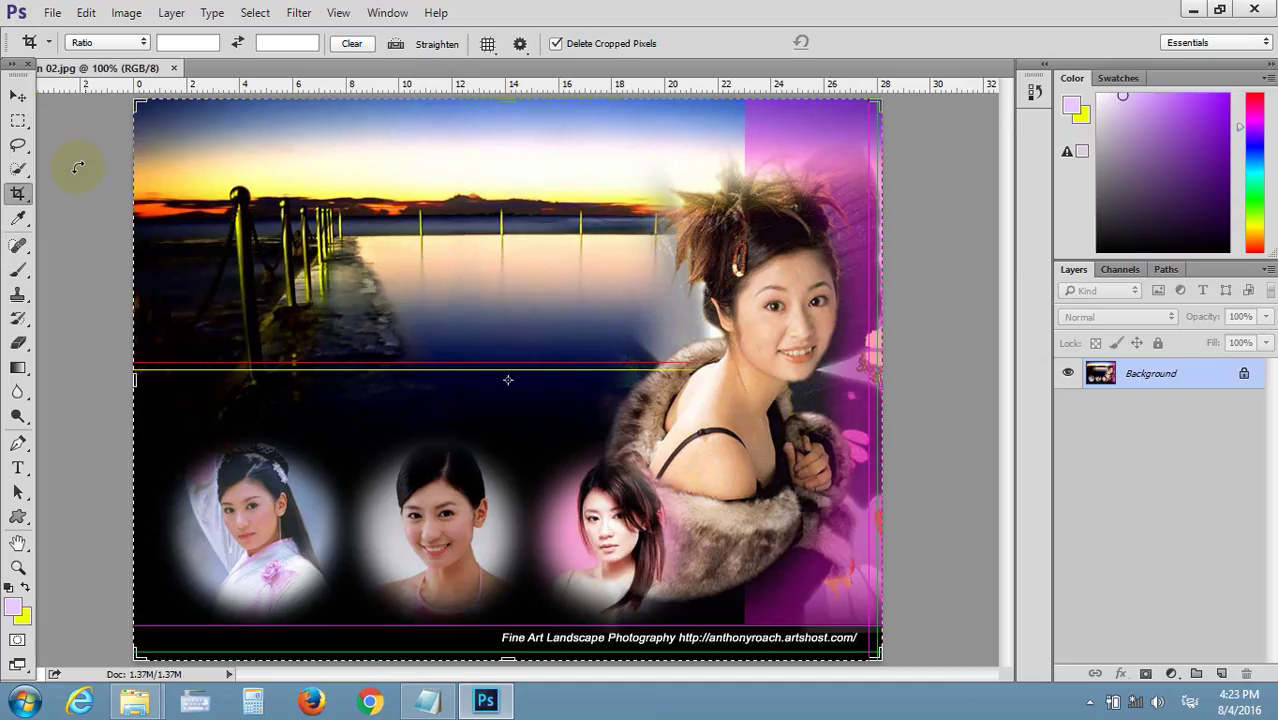
- Fit the collage in the window and draw a perspective crop grid over it
click(18, 95)
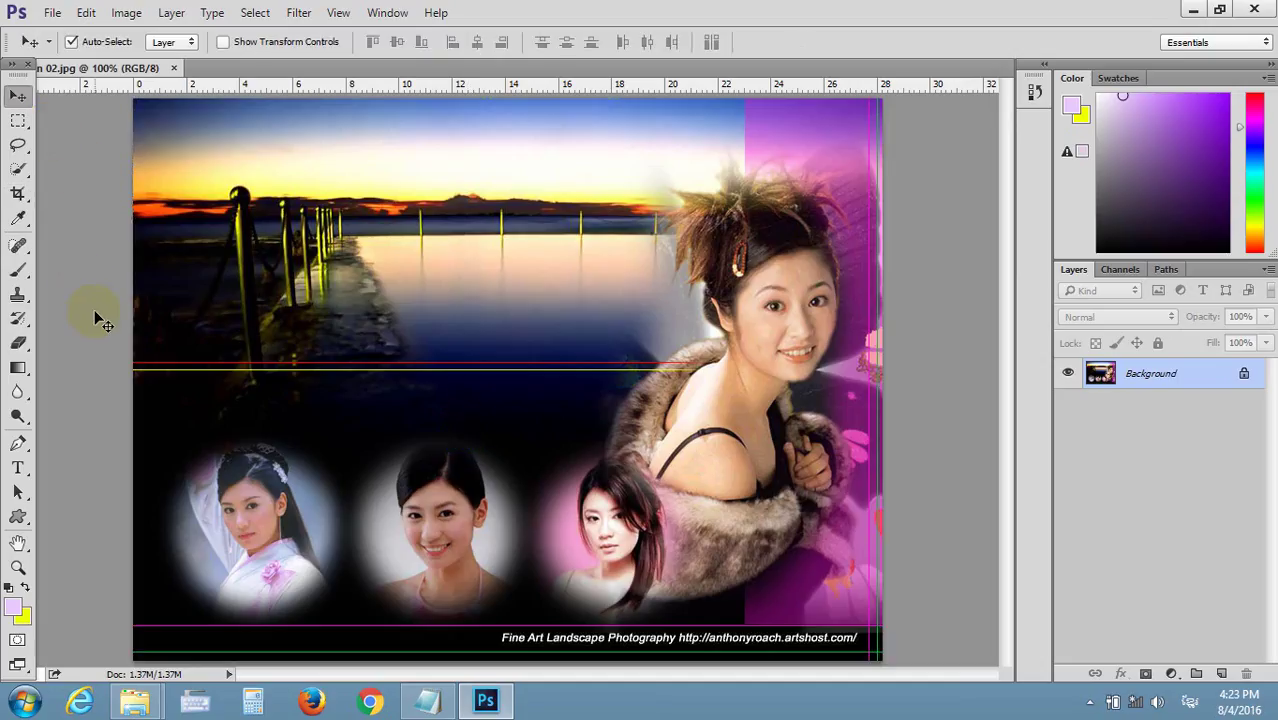
key(ctrl+0)
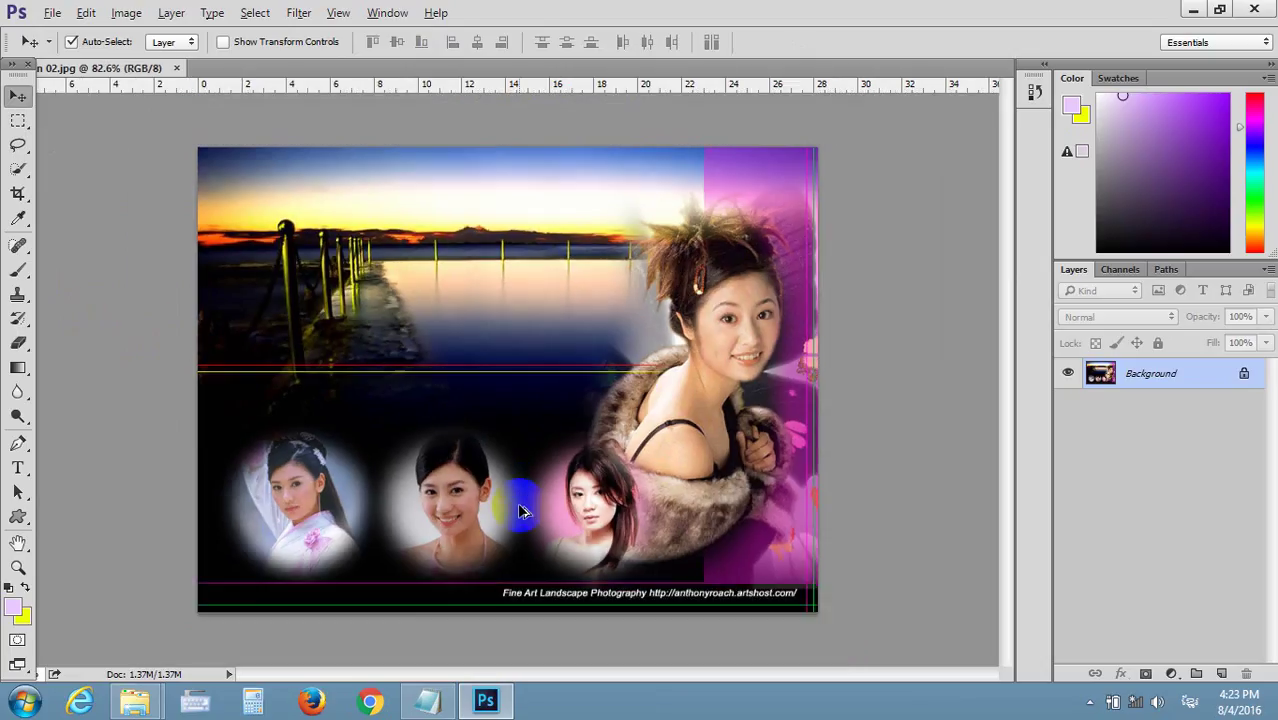
click(22, 195)
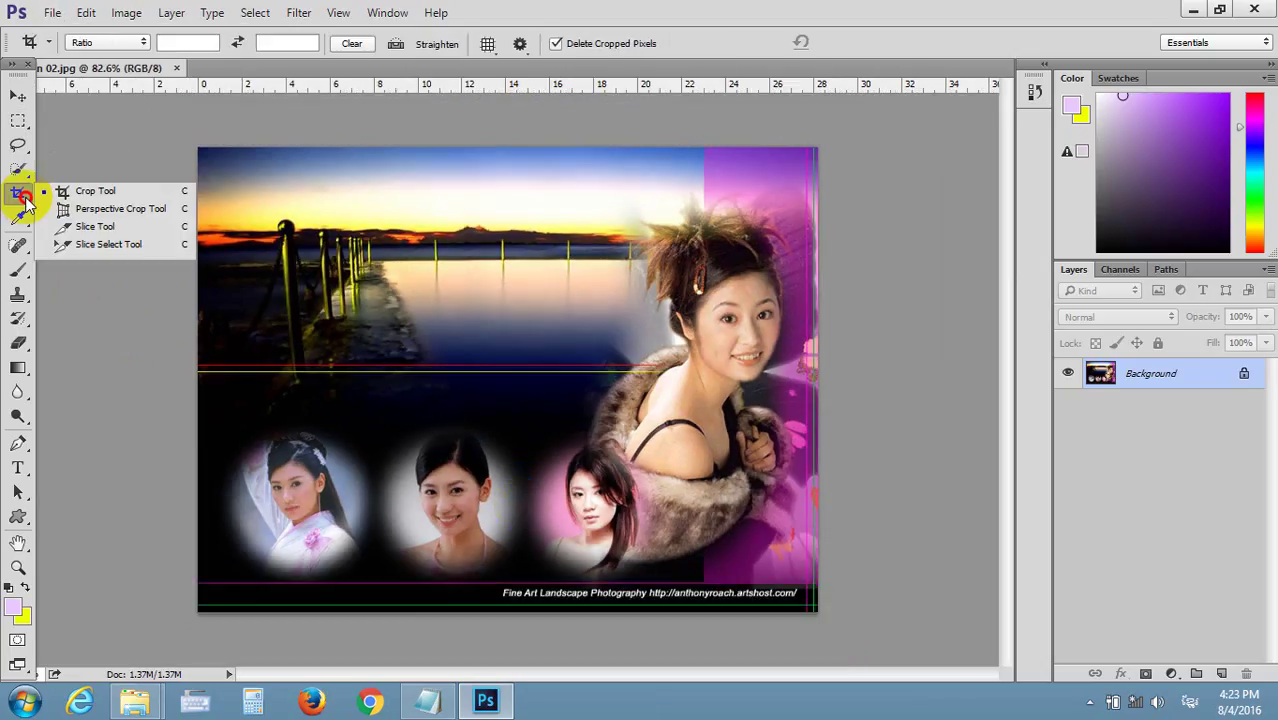
click(105, 208)
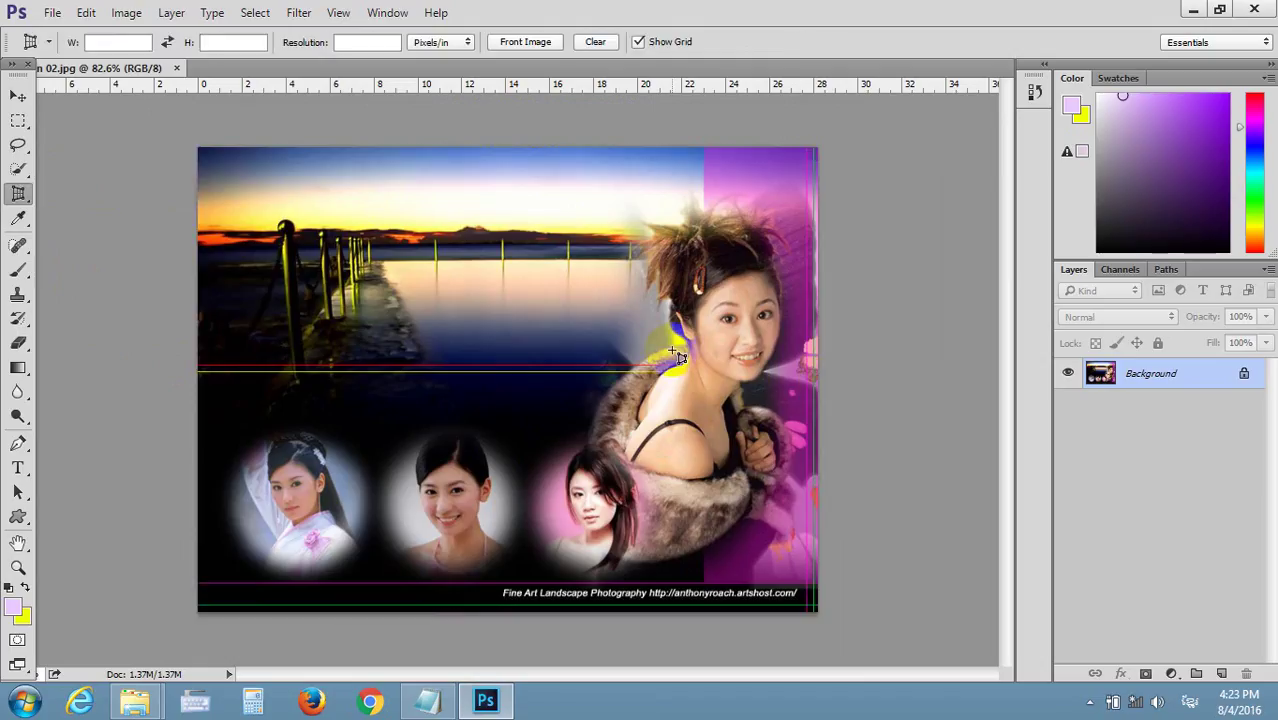
drag(253, 181, 765, 515)
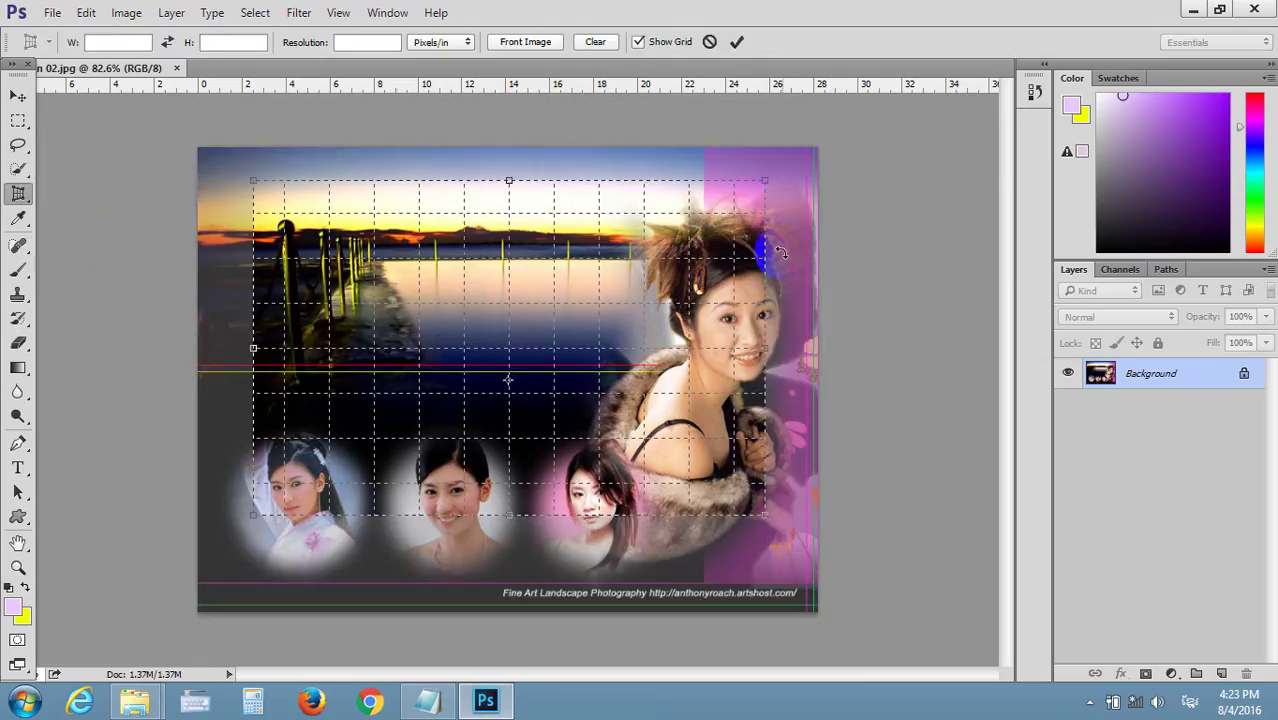
- Skew the grid's four corners around the pier and the woman, then apply the crop
drag(765, 181, 676, 272)
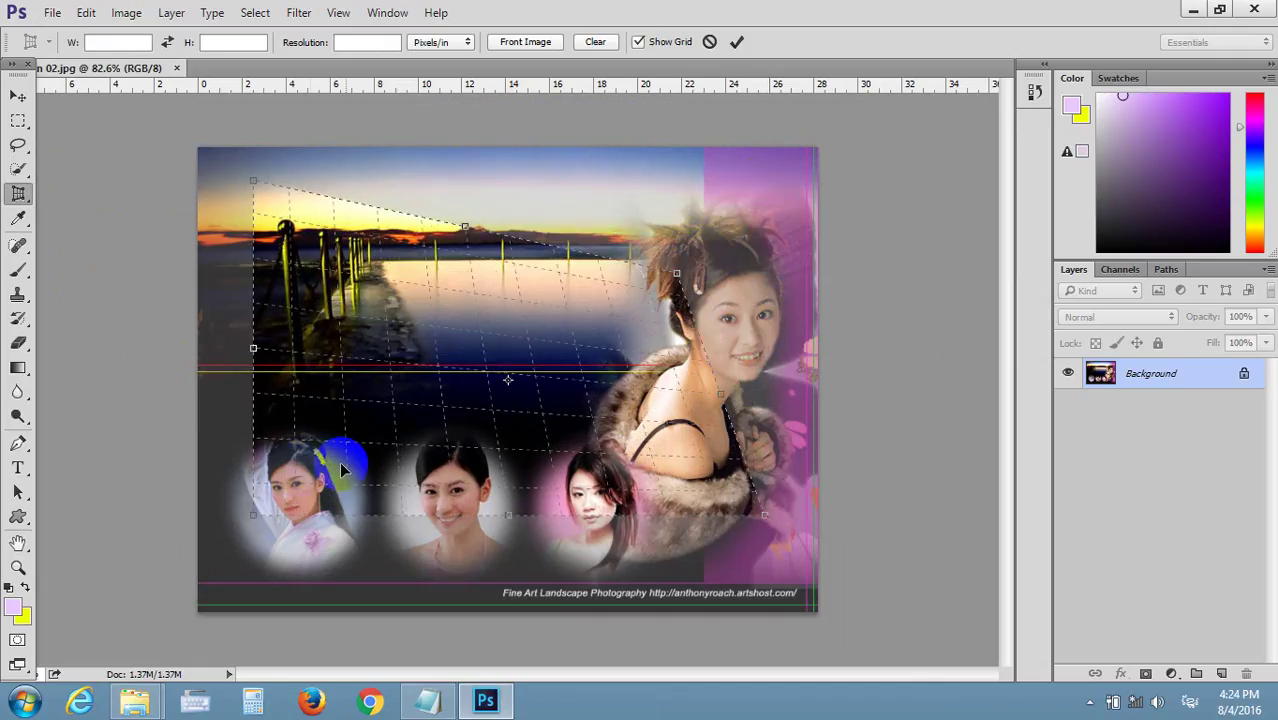
drag(253, 515, 280, 443)
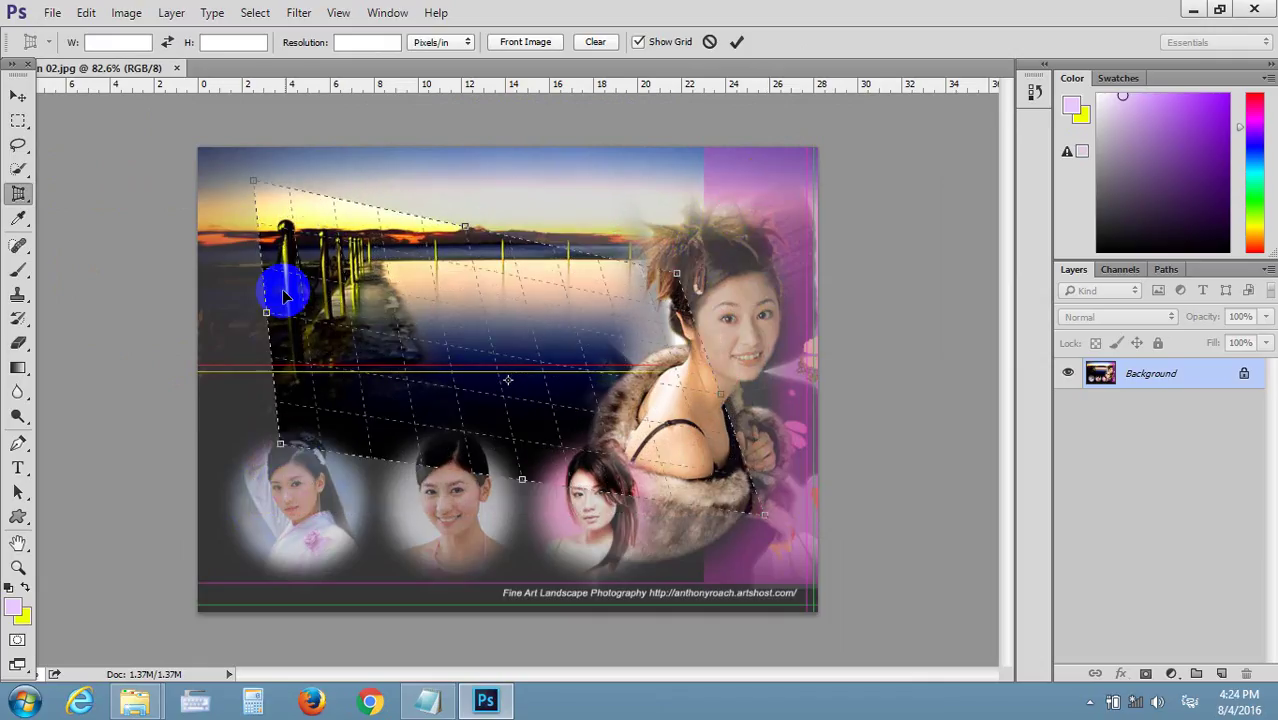
drag(253, 181, 199, 262)
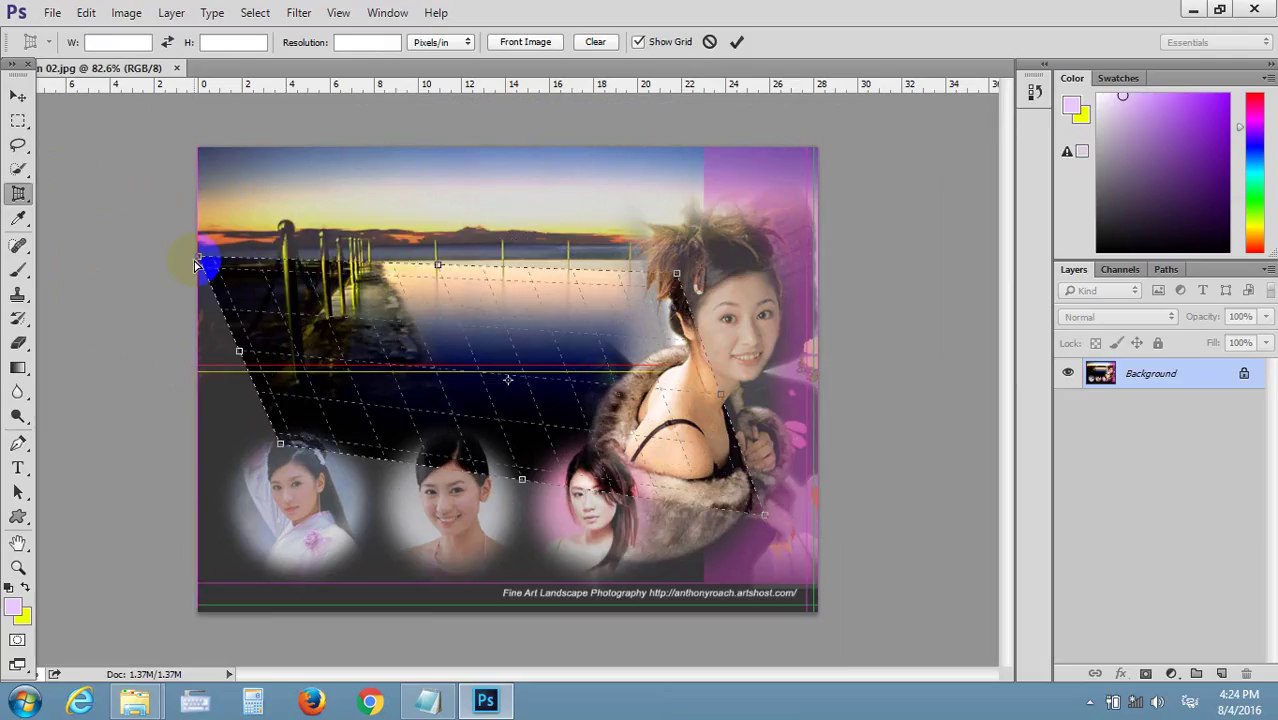
drag(764, 515, 790, 489)
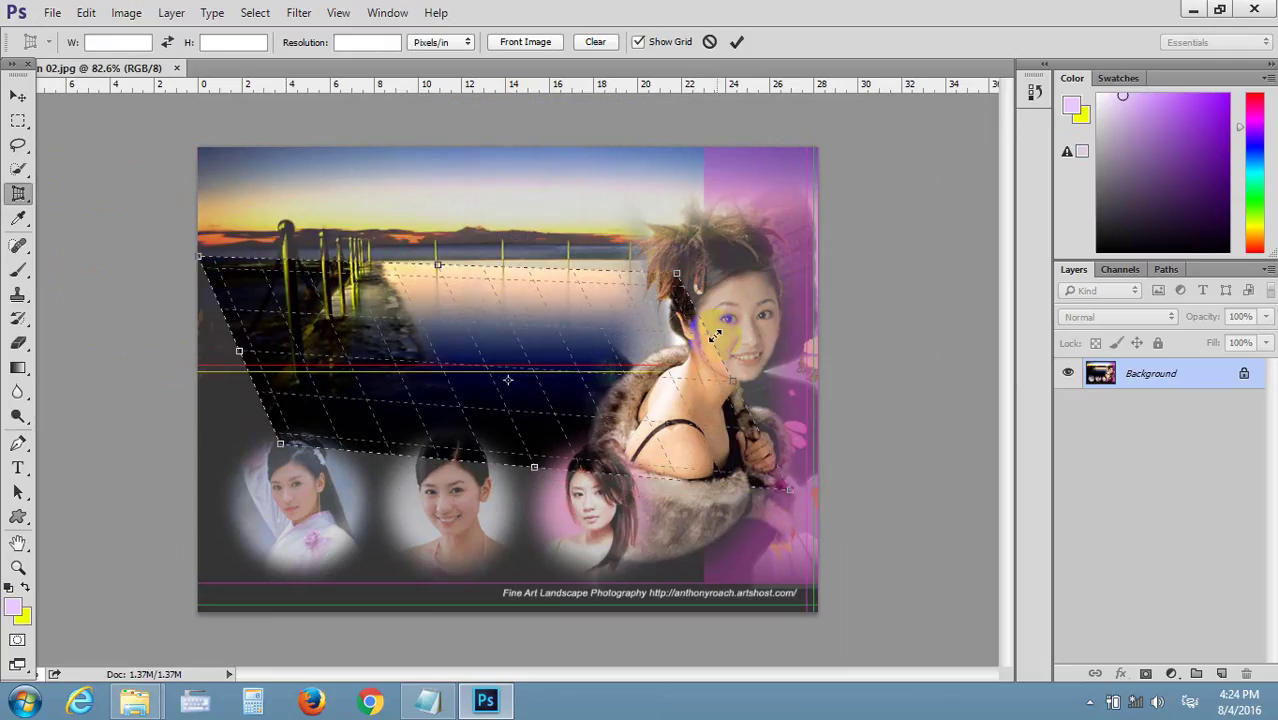
drag(676, 273, 746, 249)
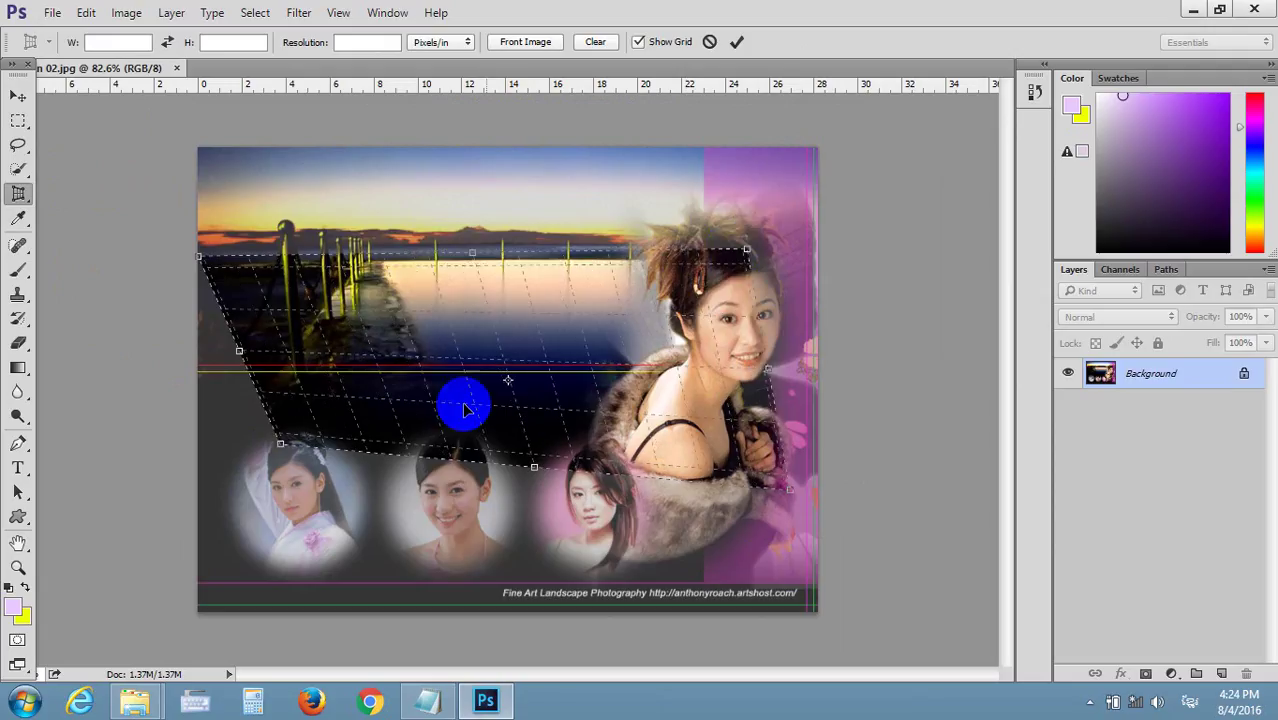
drag(281, 443, 318, 471)
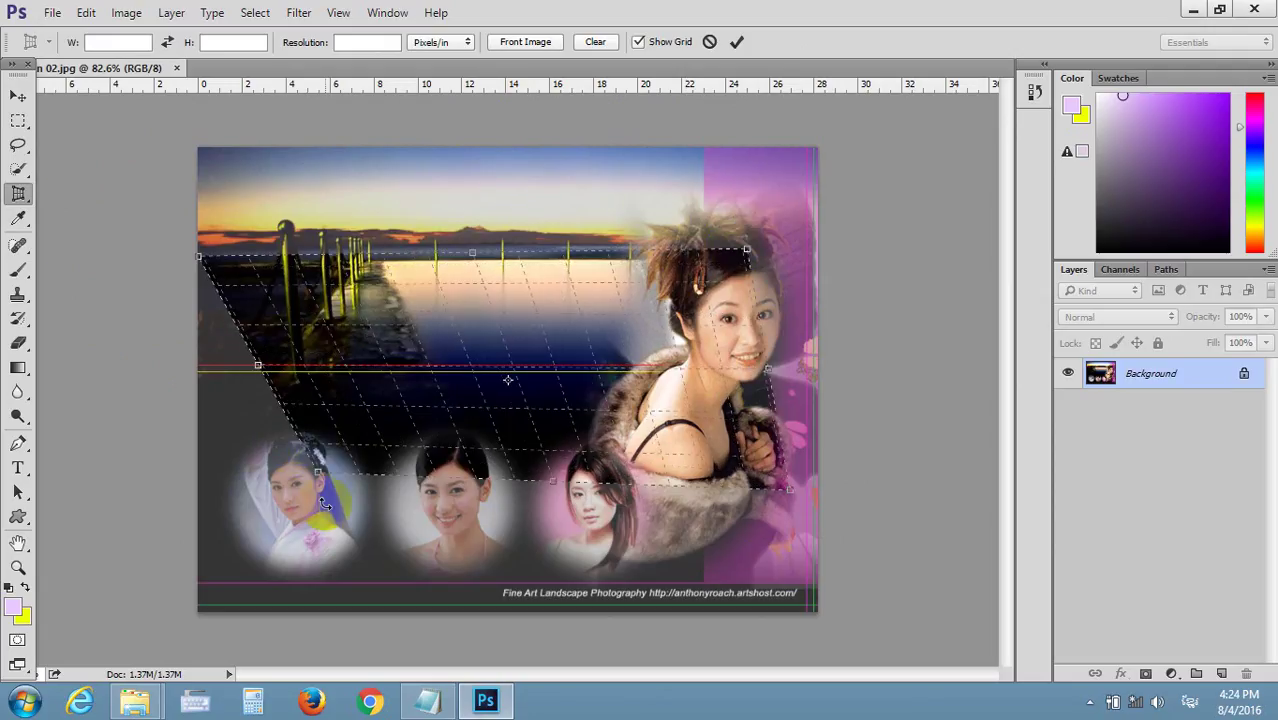
key(Return)
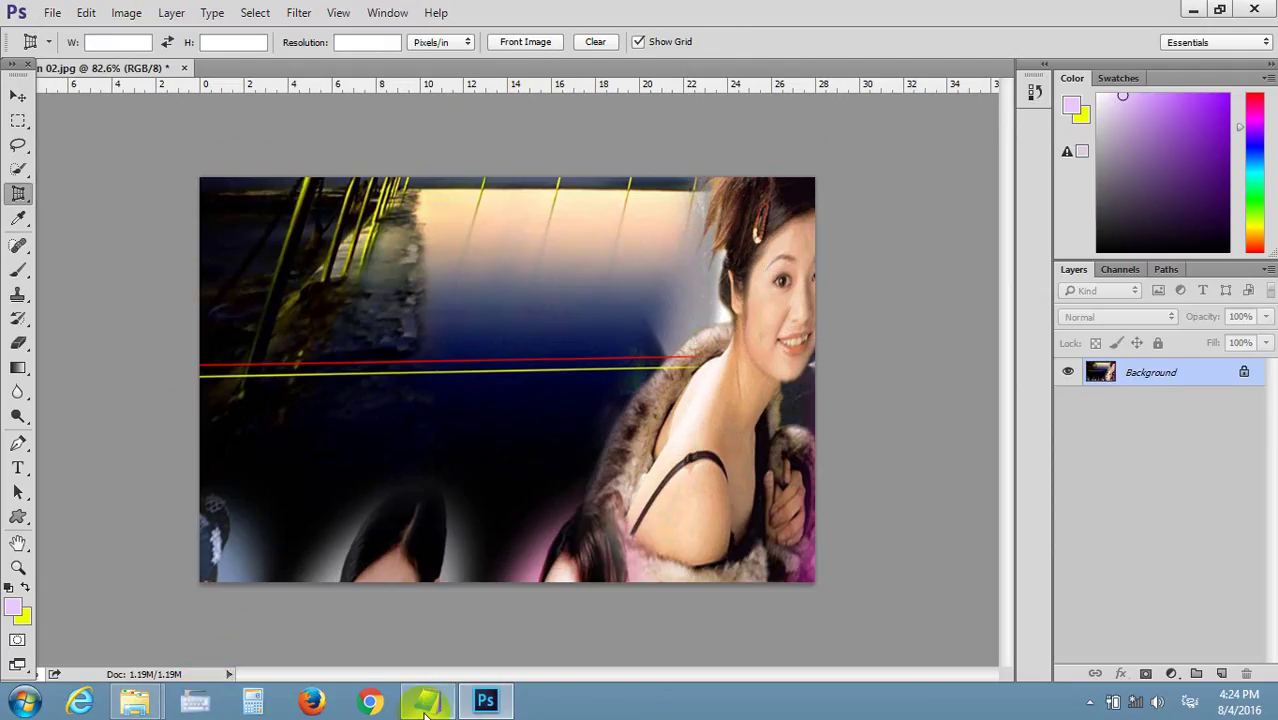
mouse_move(427, 701)
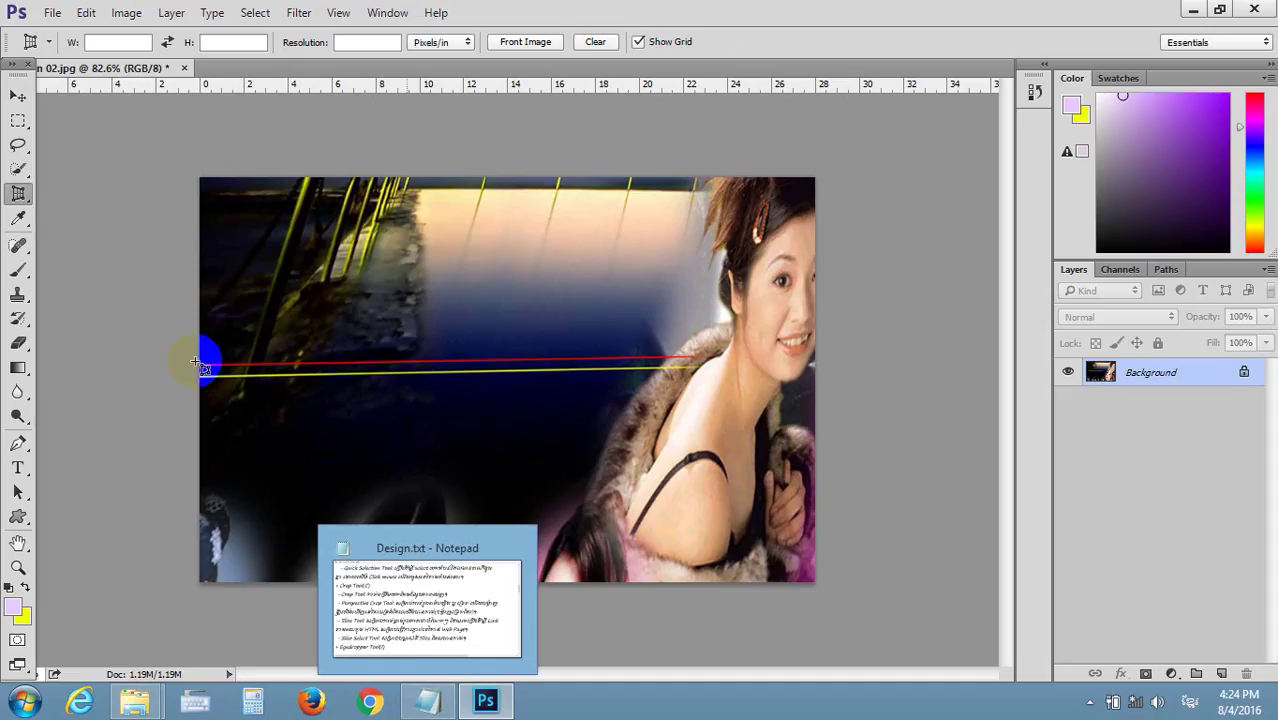
- Apply a rotated perspective crop over the pier and portraits, then undo it with Ctrl+Z
right_click(18, 193)
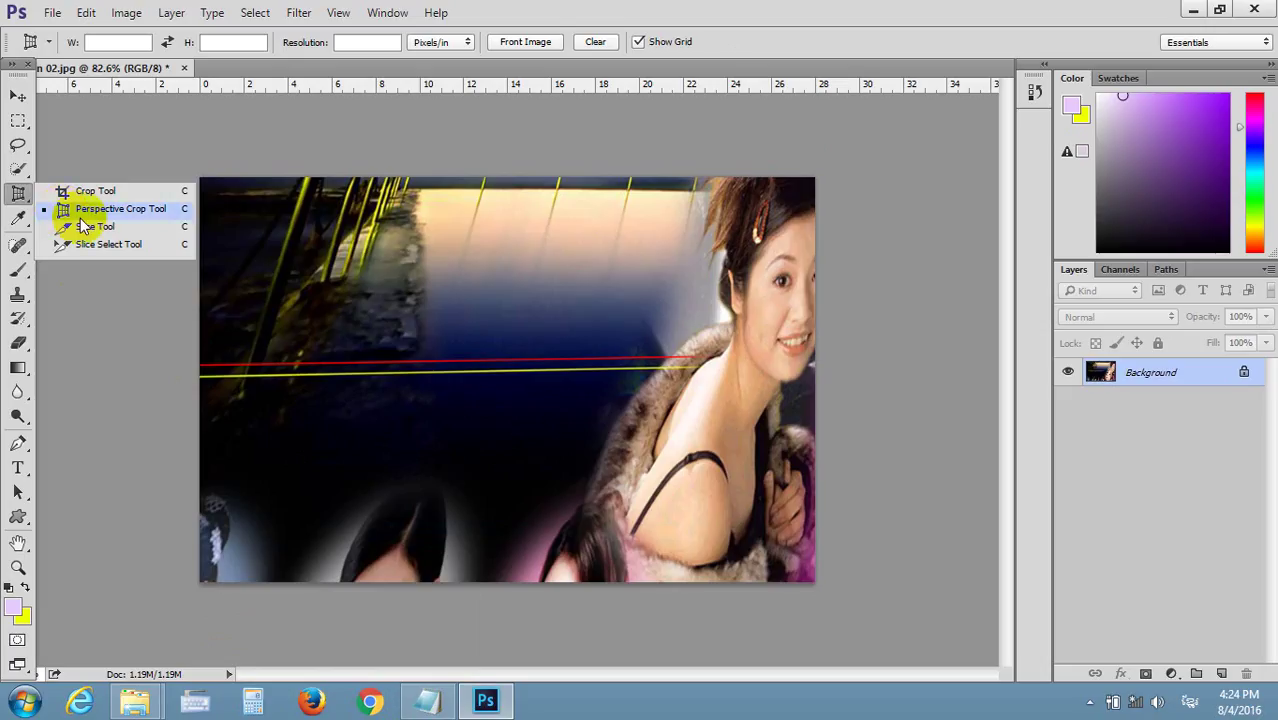
click(65, 210)
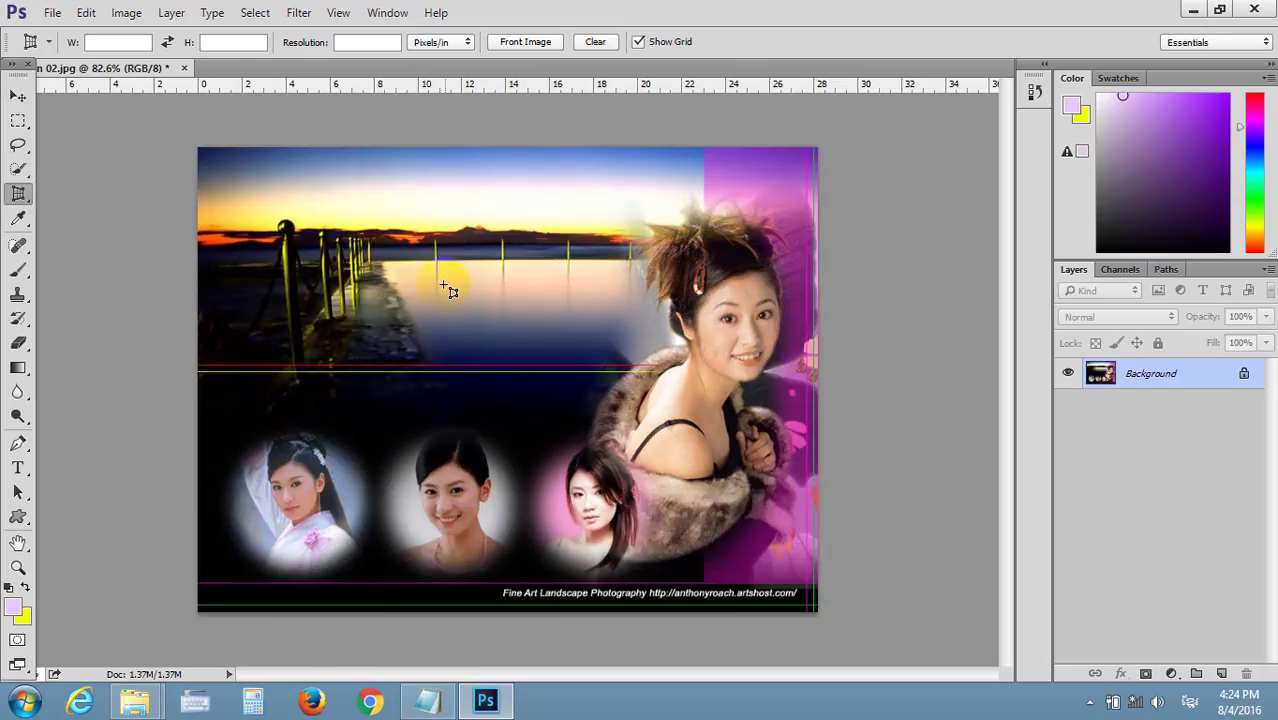
drag(312, 253, 707, 498)
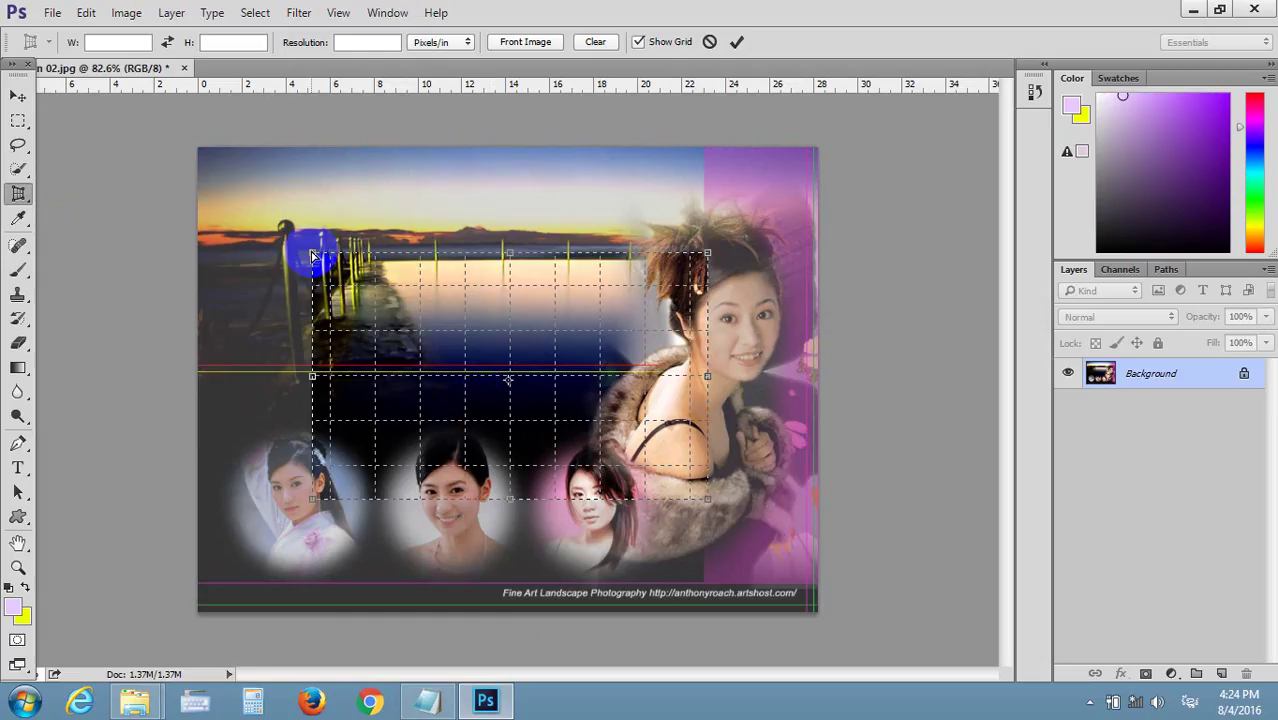
mouse_move(300, 249)
mouse_down()
mouse_move(220, 365)
mouse_move(240, 367)
mouse_up()
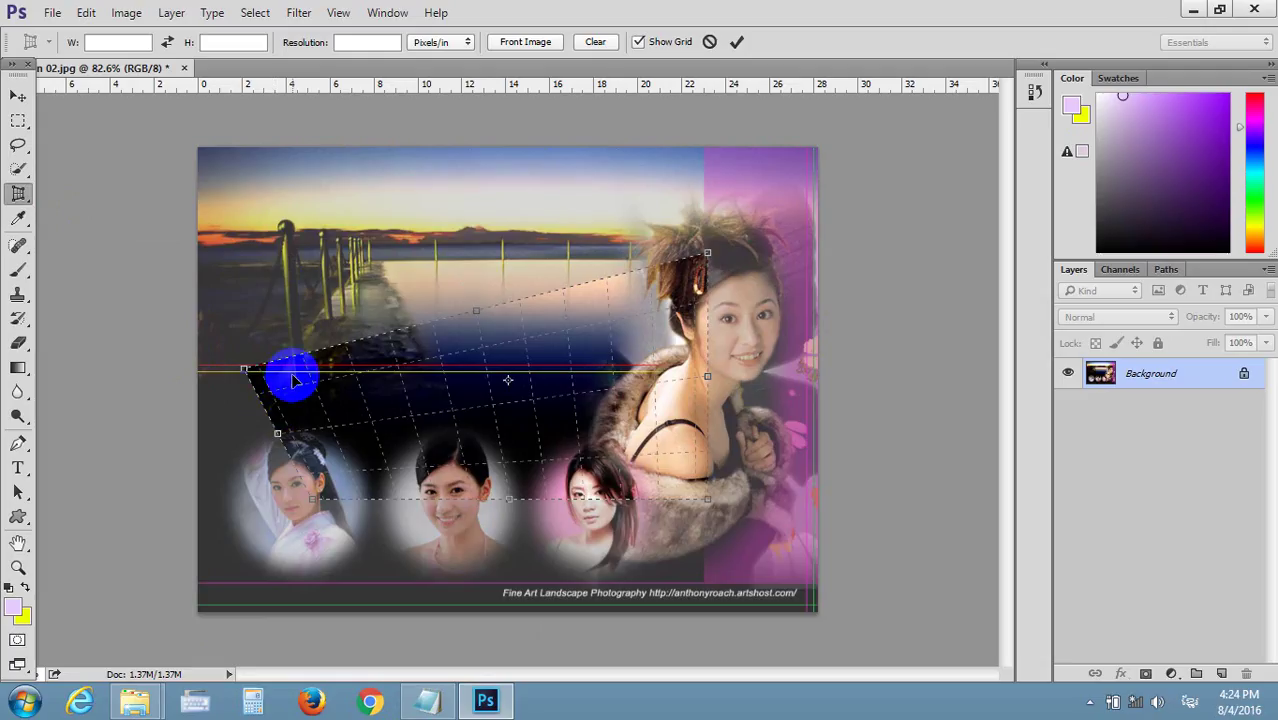
key(Return)
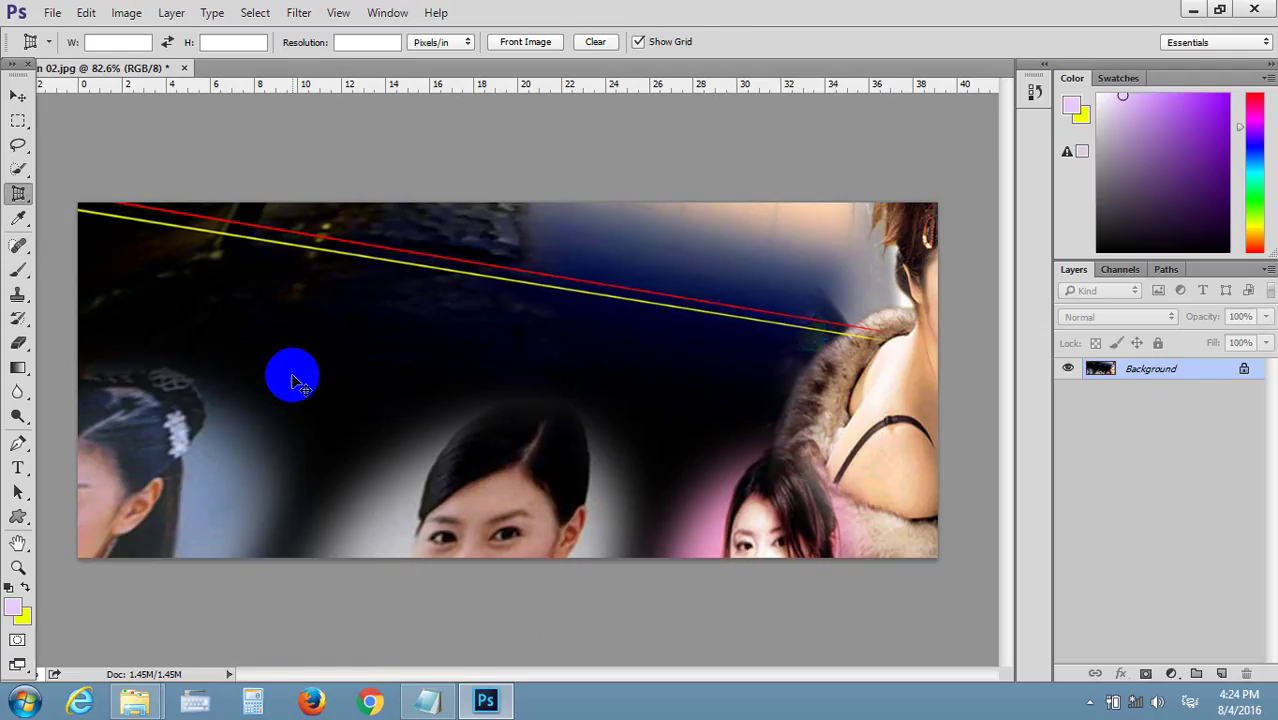
key(ctrl+z)
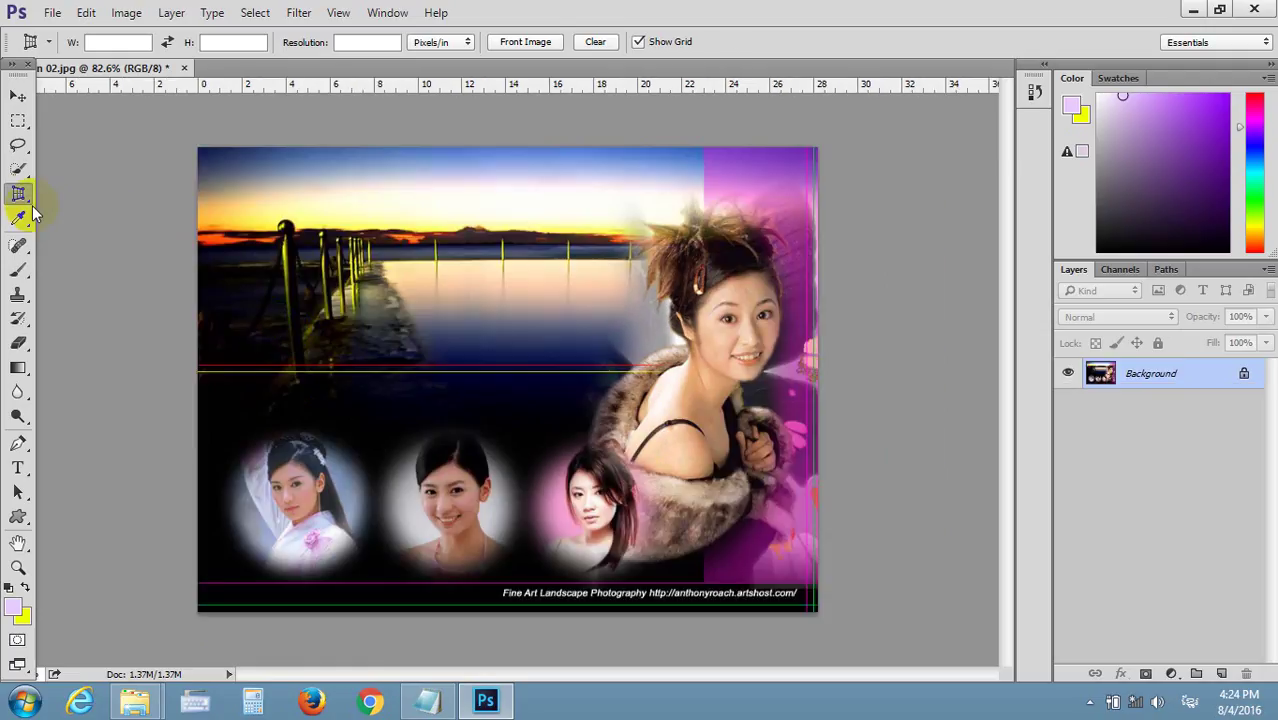
- Draw Slice Tool rectangles down the middle, across the centre, in the sky and around the large portrait
click(18, 193)
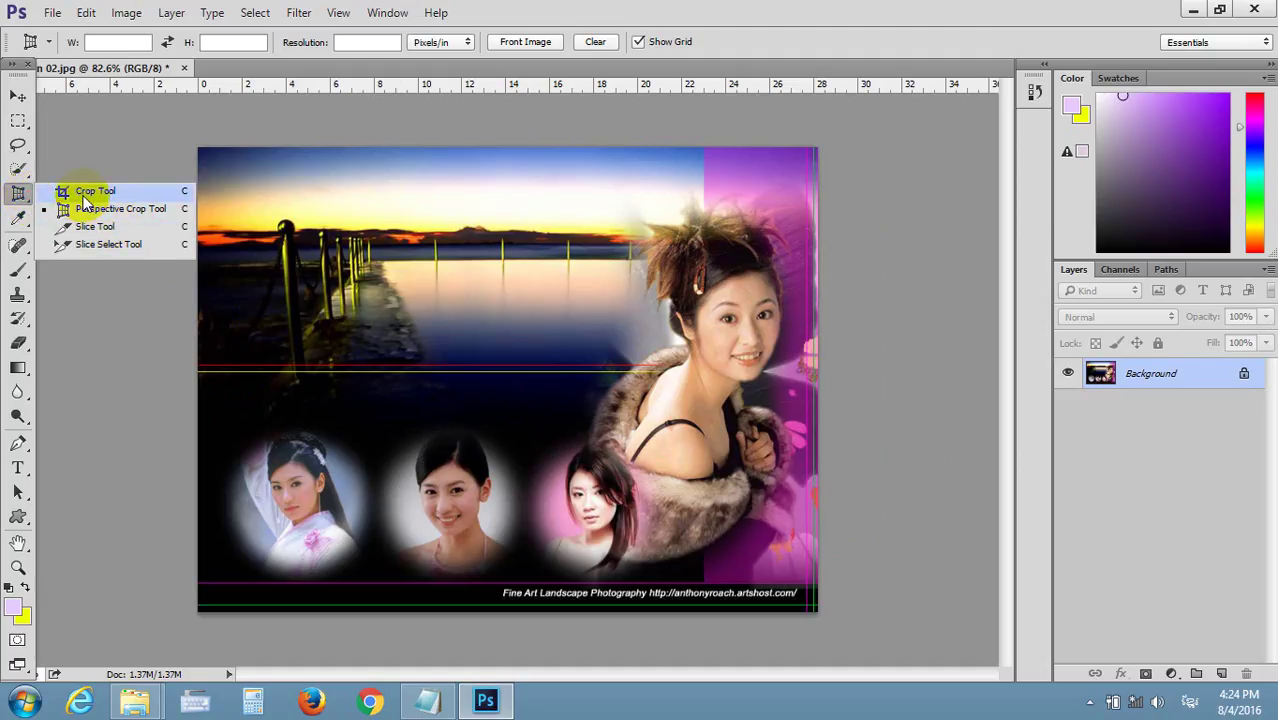
click(94, 226)
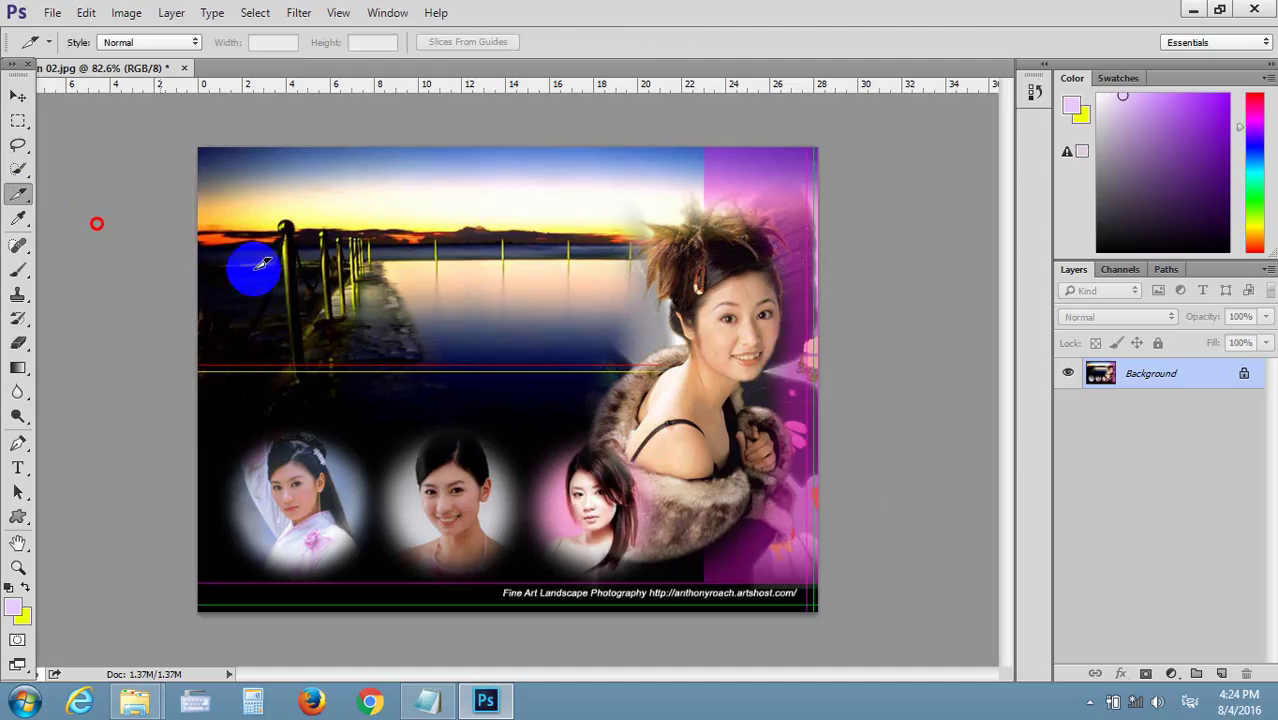
drag(467, 147, 430, 617)
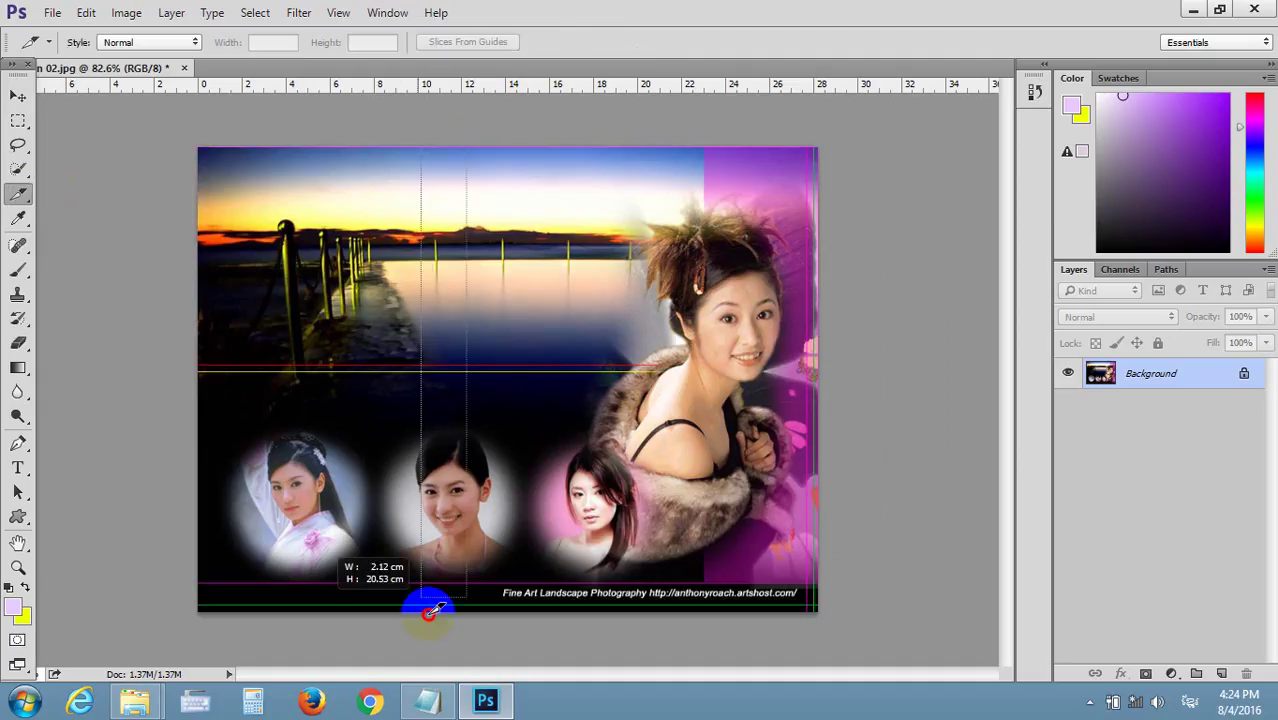
drag(251, 320, 637, 452)
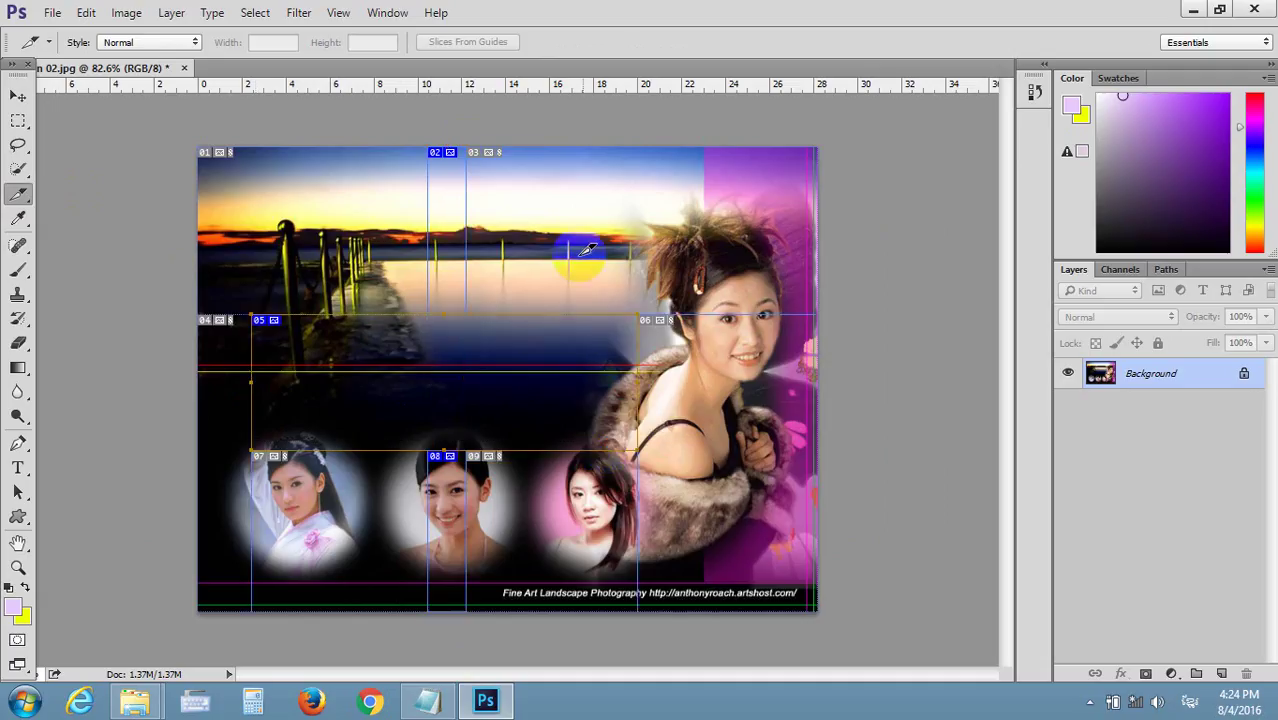
drag(573, 197, 630, 362)
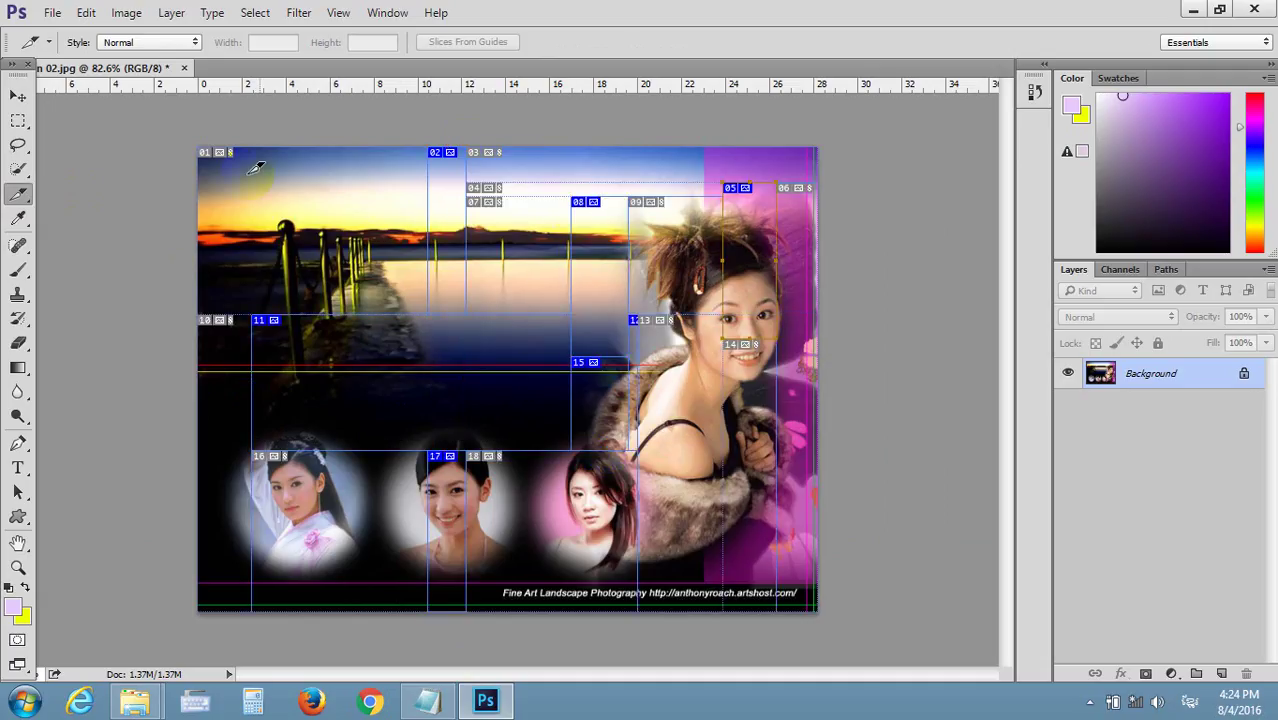
drag(723, 185, 776, 344)
drag(250, 173, 353, 253)
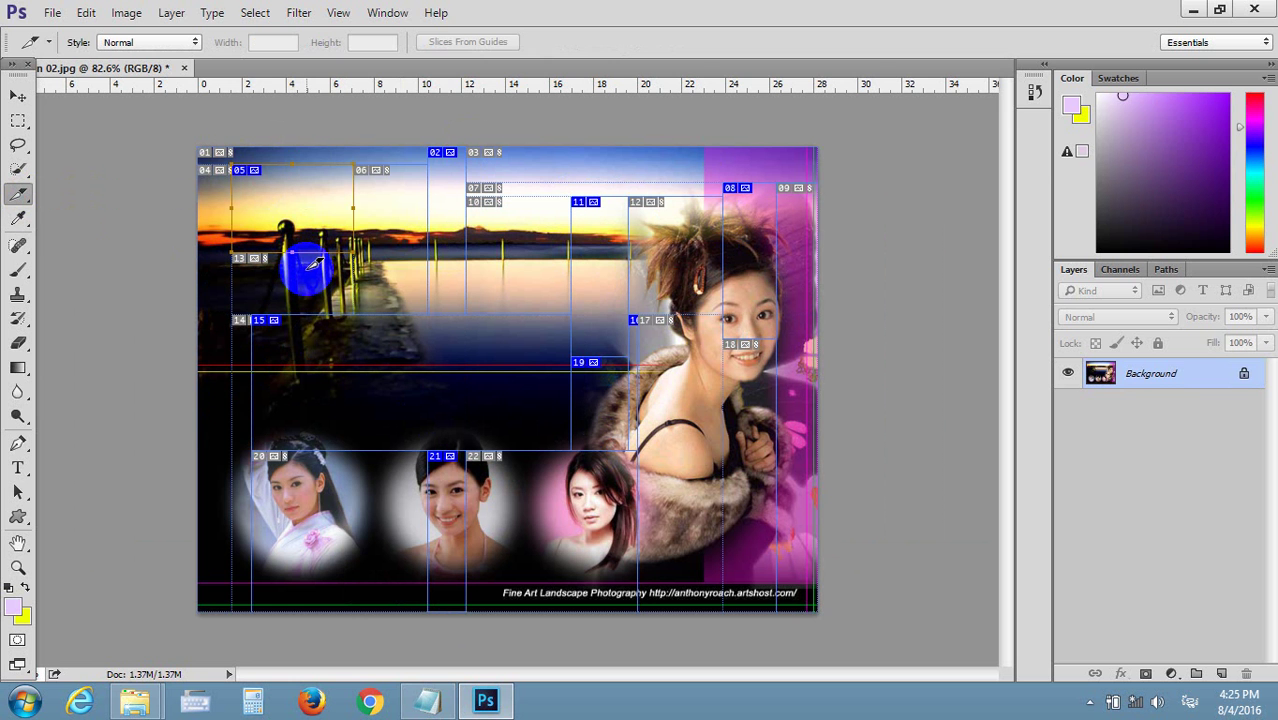
- Inspect the numbered slices with the Windows Magnifier, then zoom back out
key(super+plus)
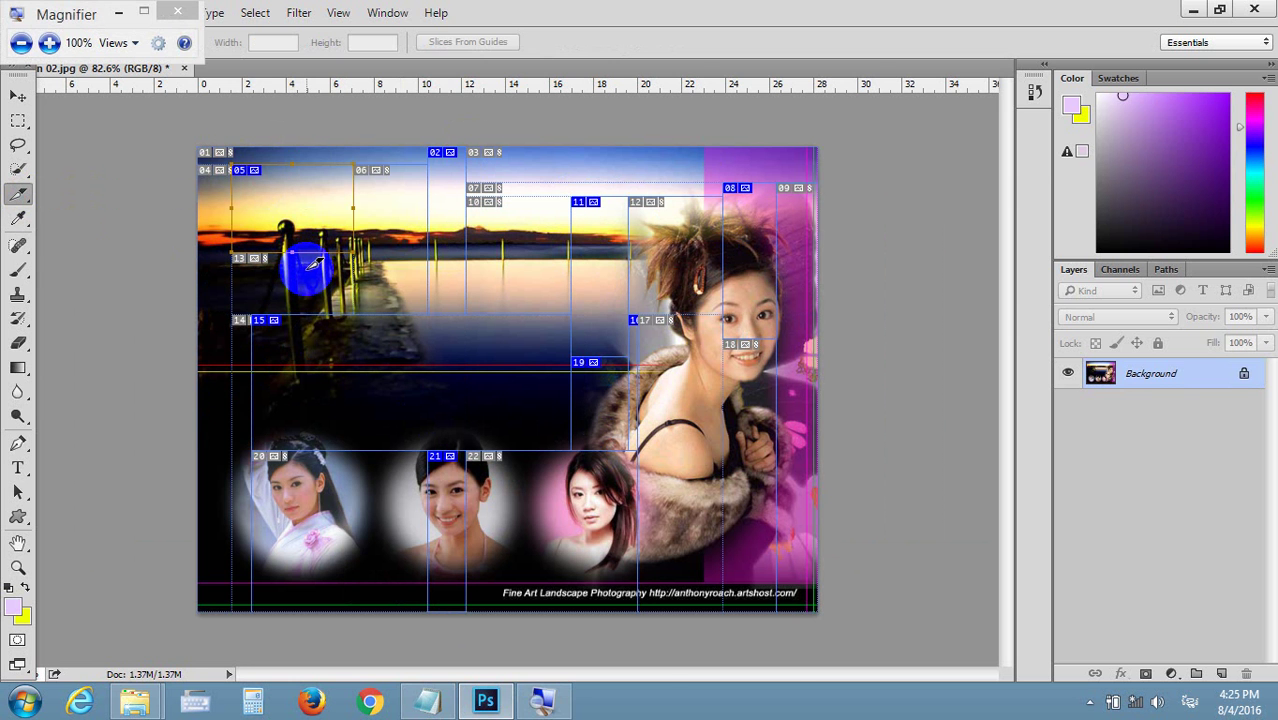
key(super+plus)
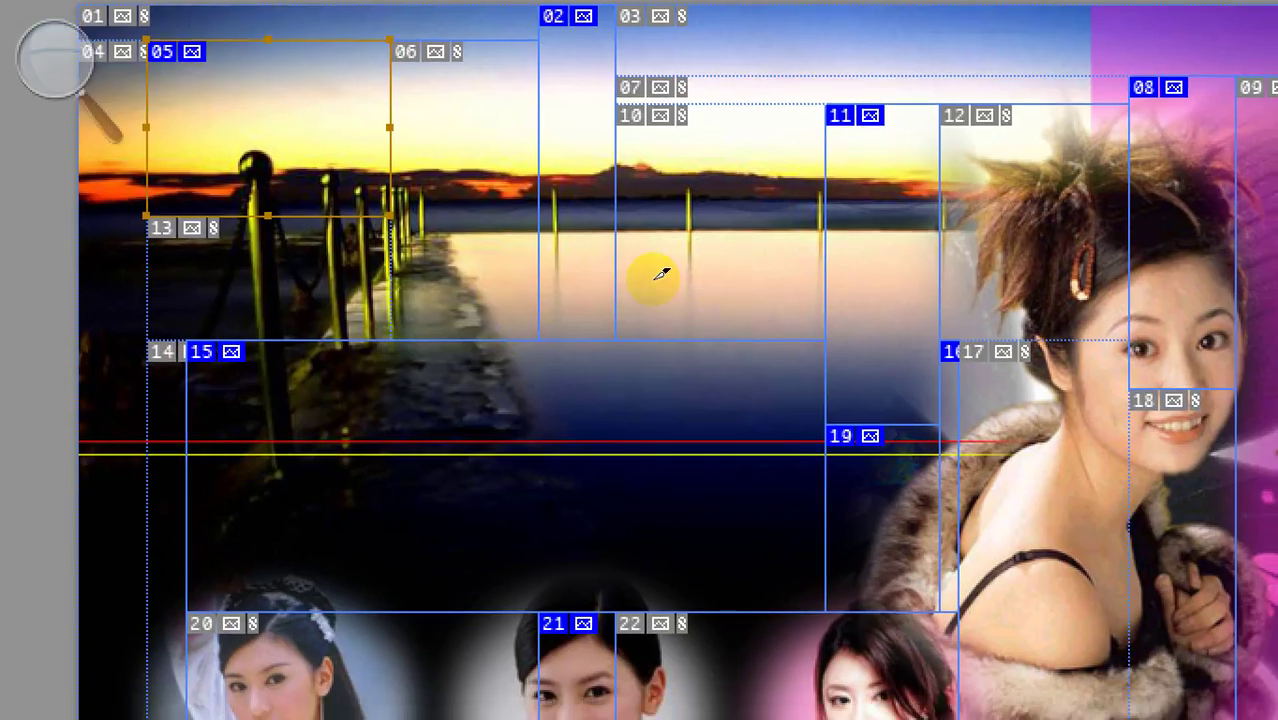
key(super+minus)
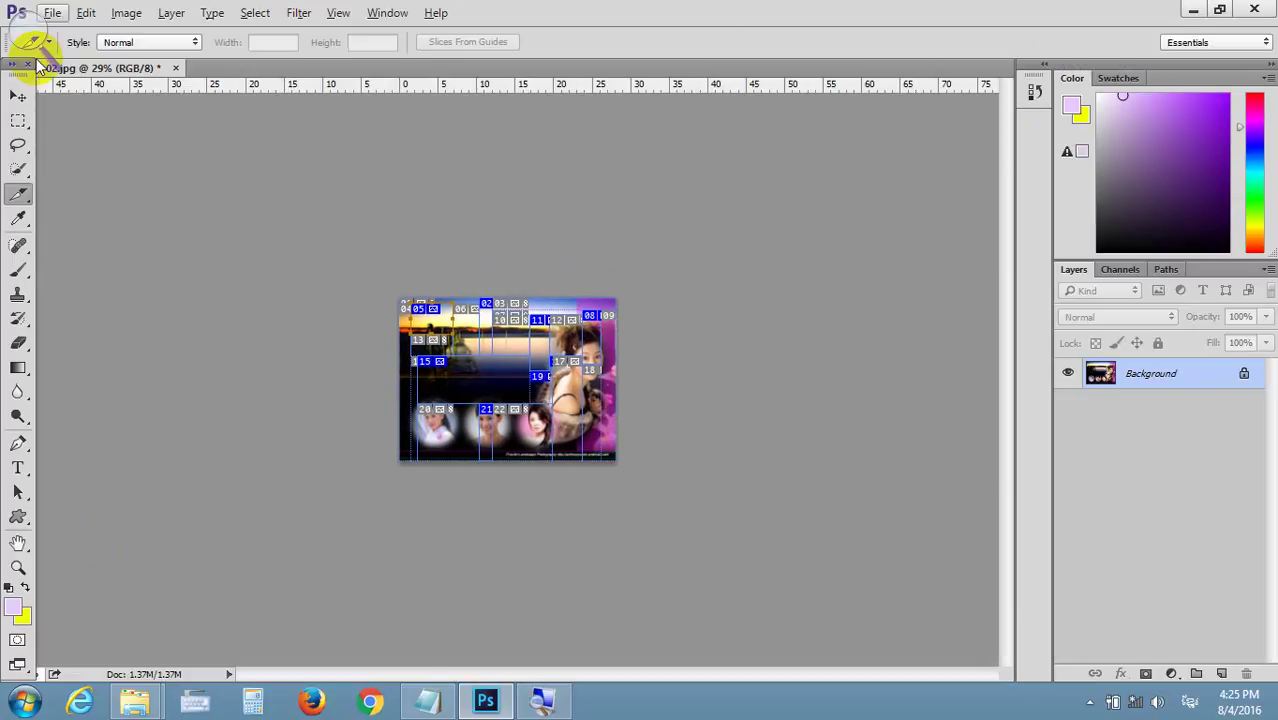
- Close the Magnifier, switch to the Move tool and zoom in on the collage
click(34, 40)
click(180, 8)
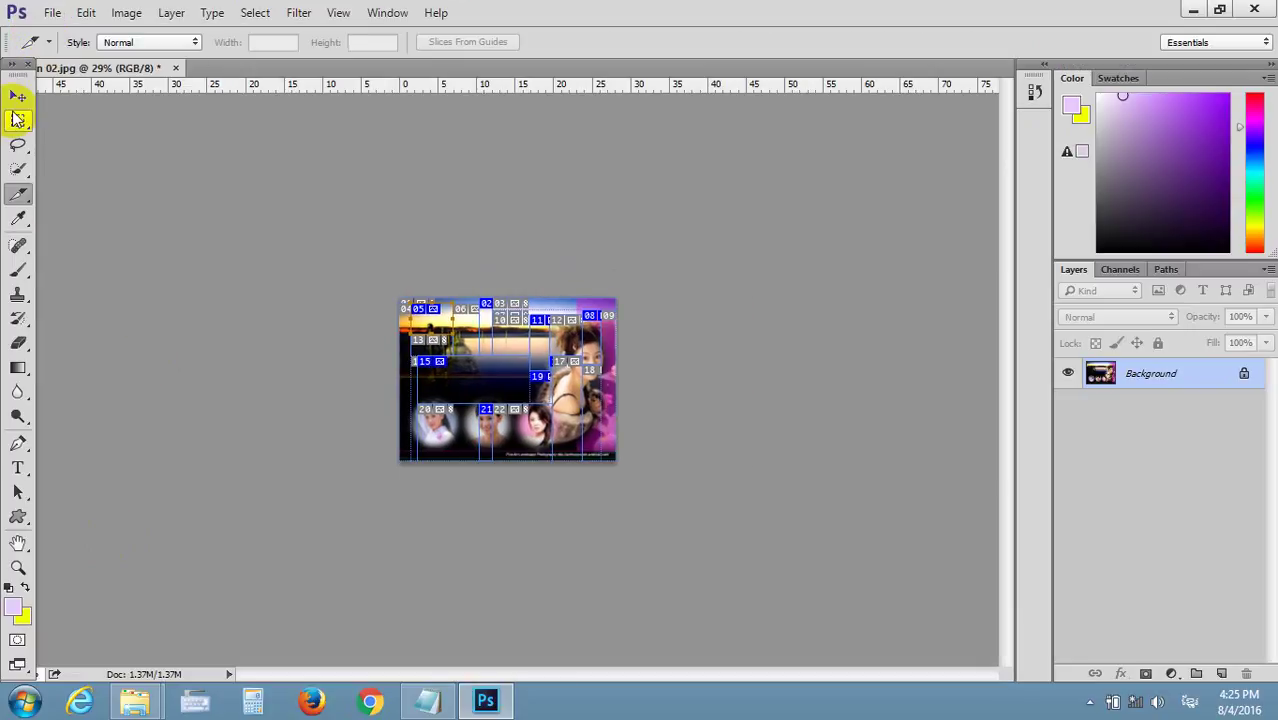
click(18, 96)
key(ctrl+plus)
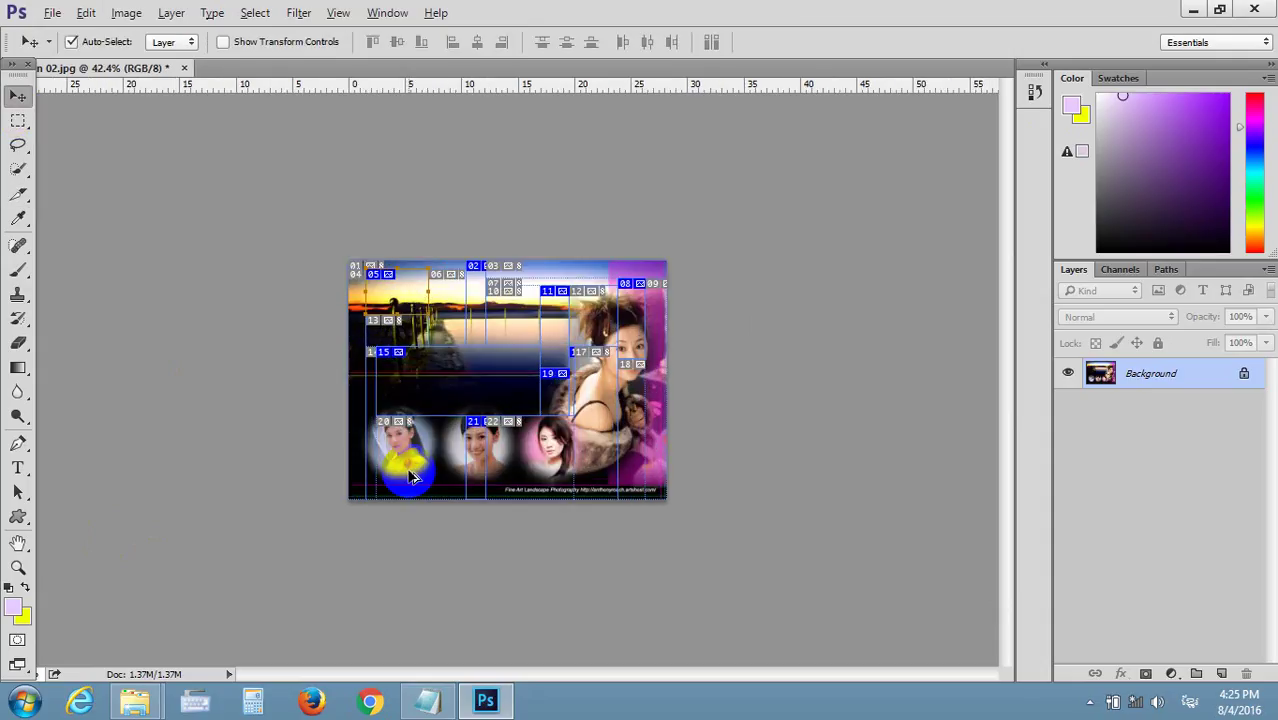
key(ctrl+plus)
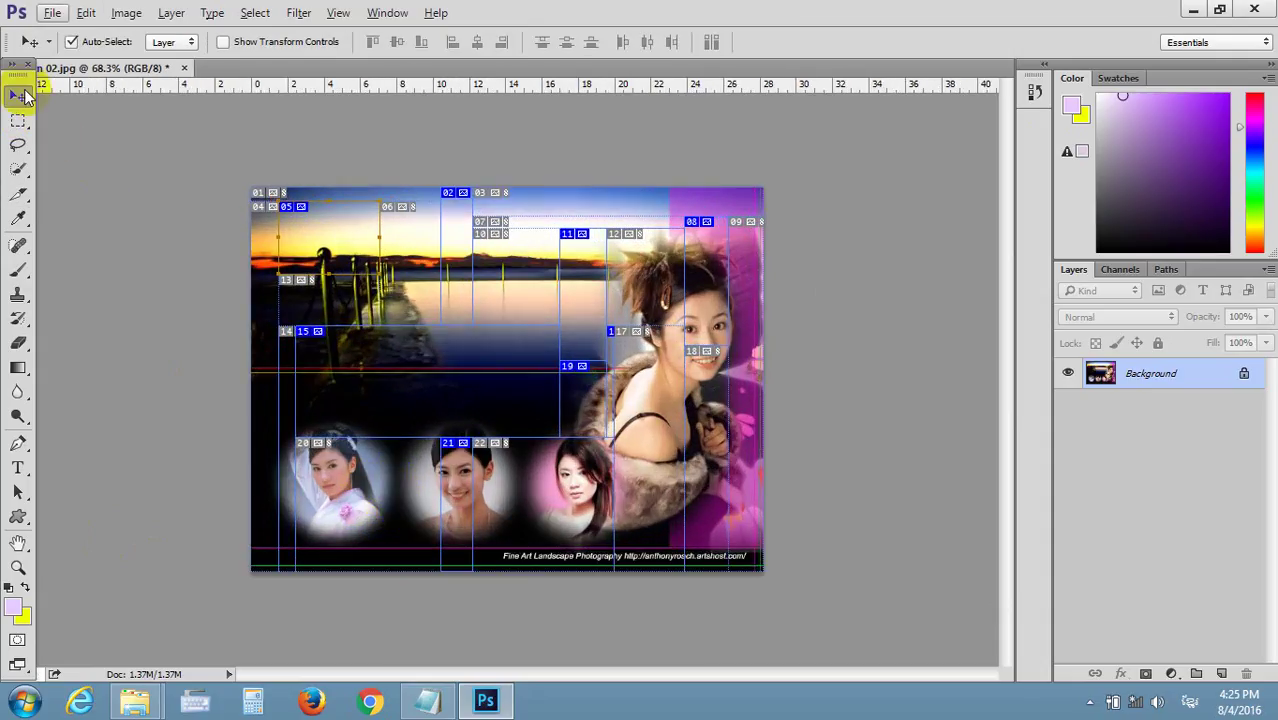
- Dismiss the alert about moving the locked background layer
click(94, 132)
click(968, 443)
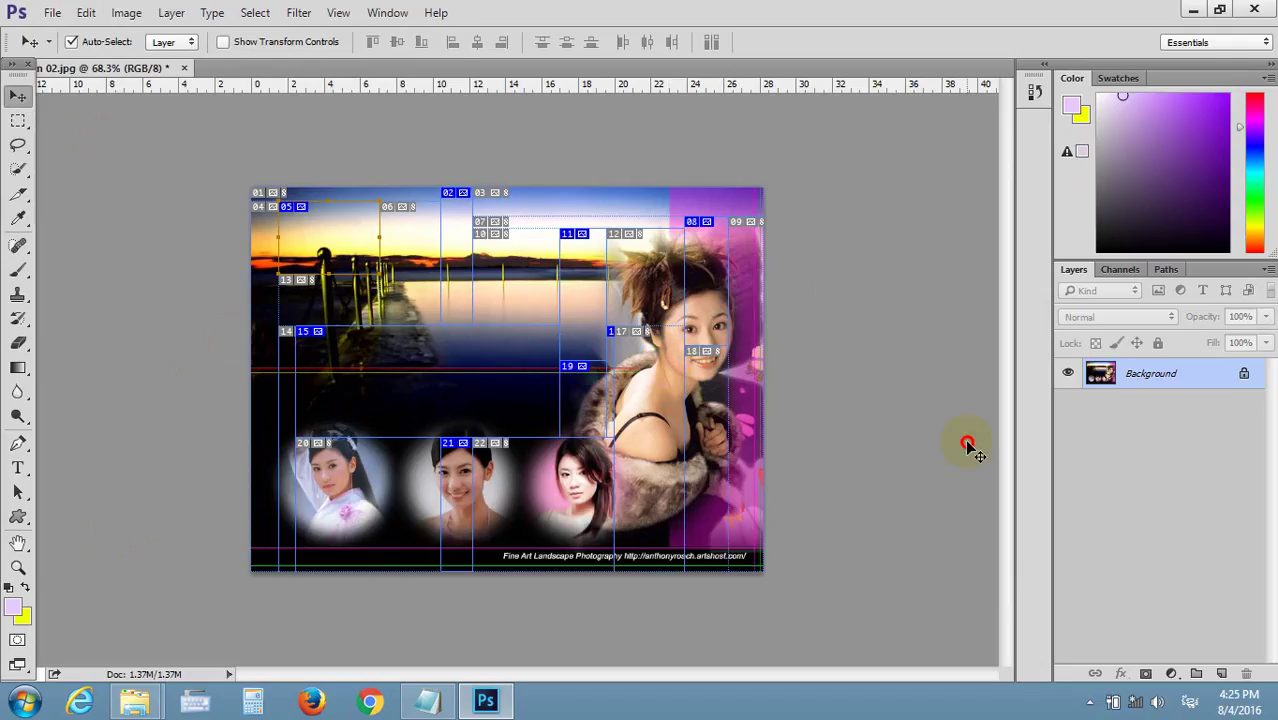
click(822, 349)
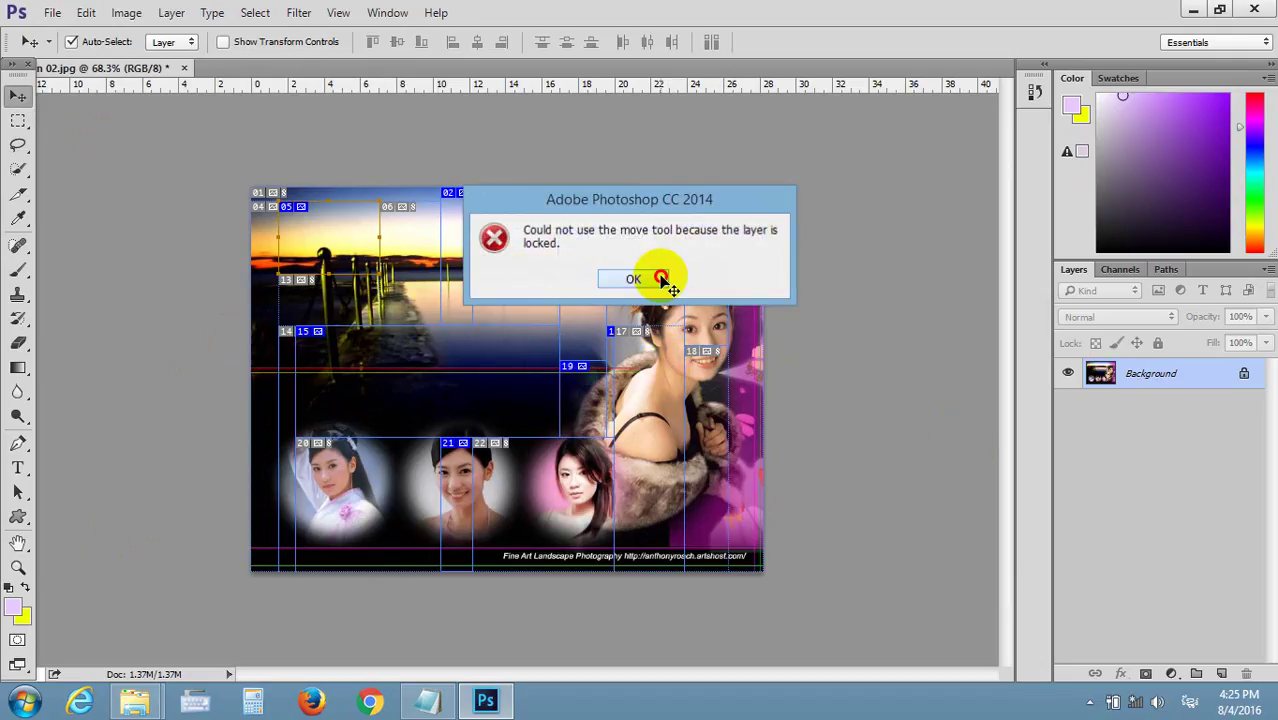
click(660, 279)
click(448, 378)
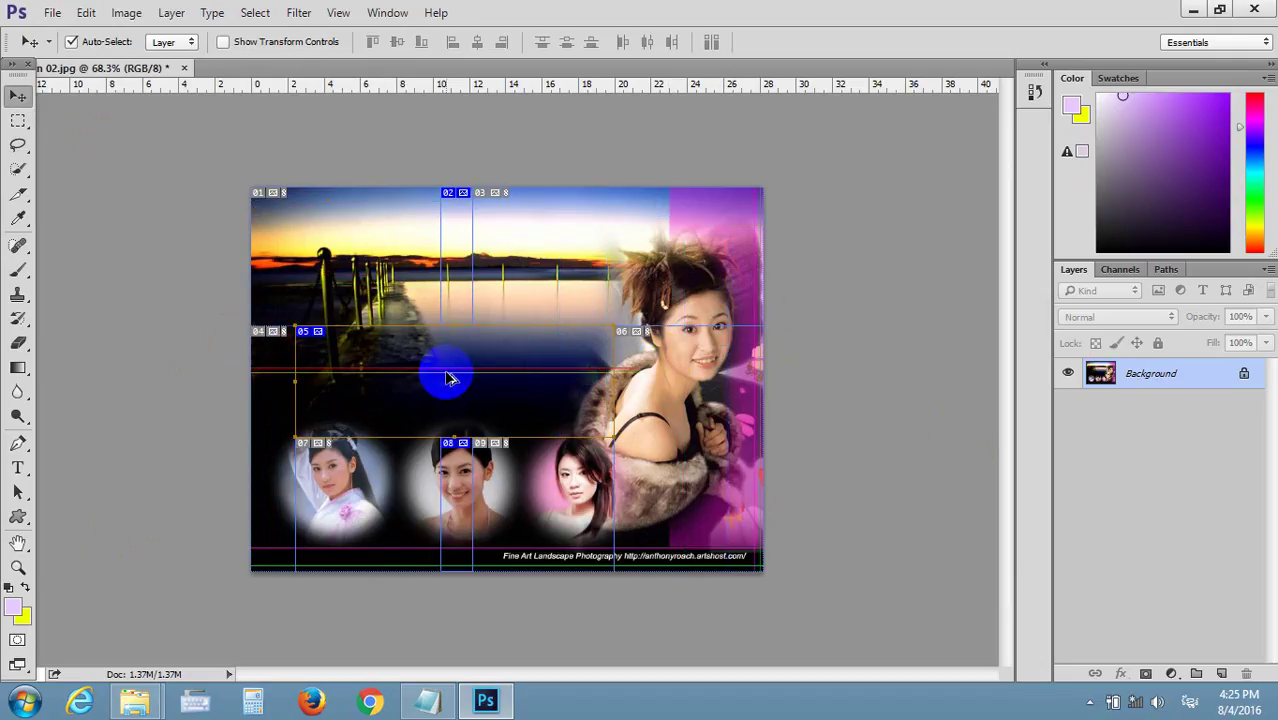
- Clear the 22 user slices with Ctrl+Z, leaving one whole-collage slice
key(ctrl+z)
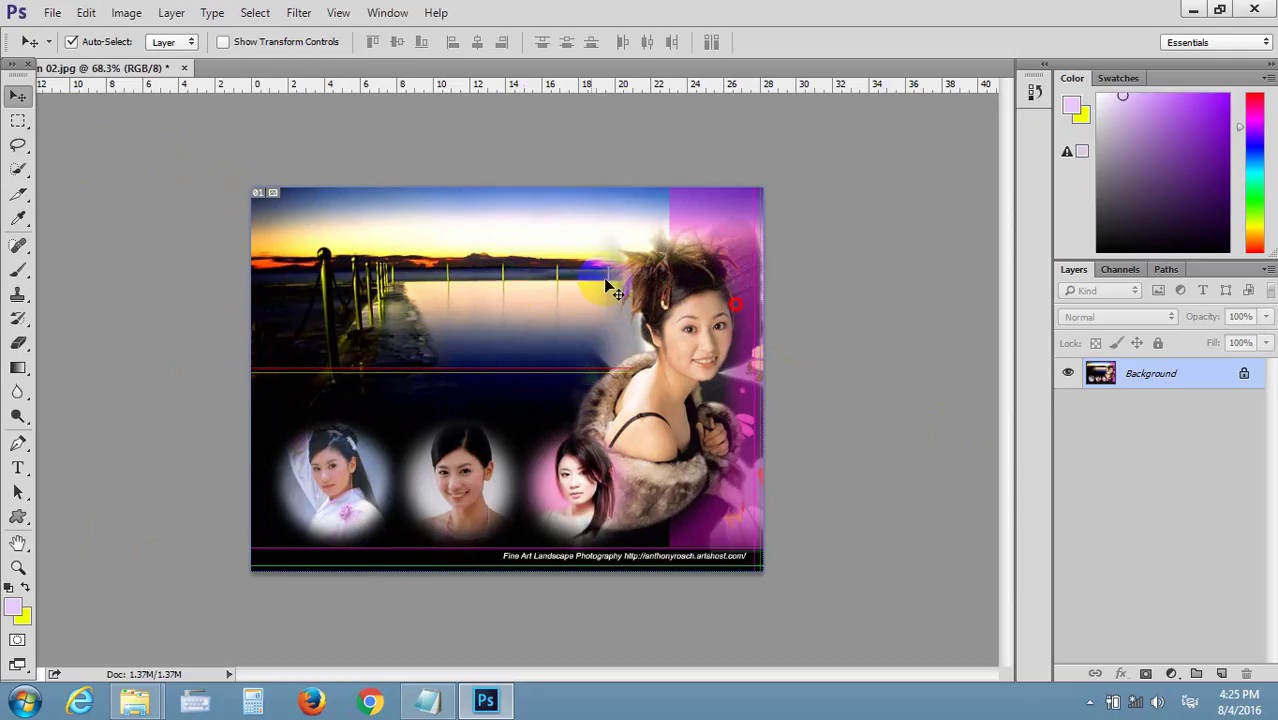
scroll(527, 320, up, 2)
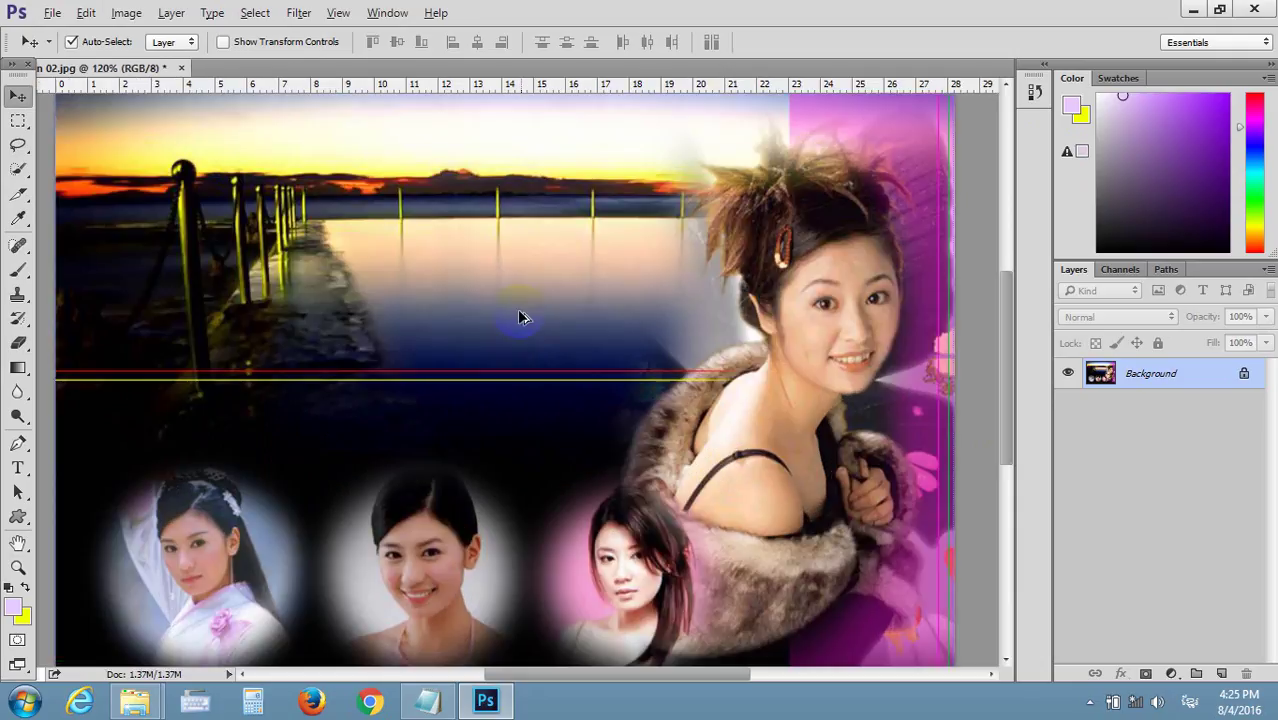
scroll(522, 314, down, 2)
scroll(503, 277, down, 1)
- Open File > Save for Web and set the output format to JPEG
click(52, 13)
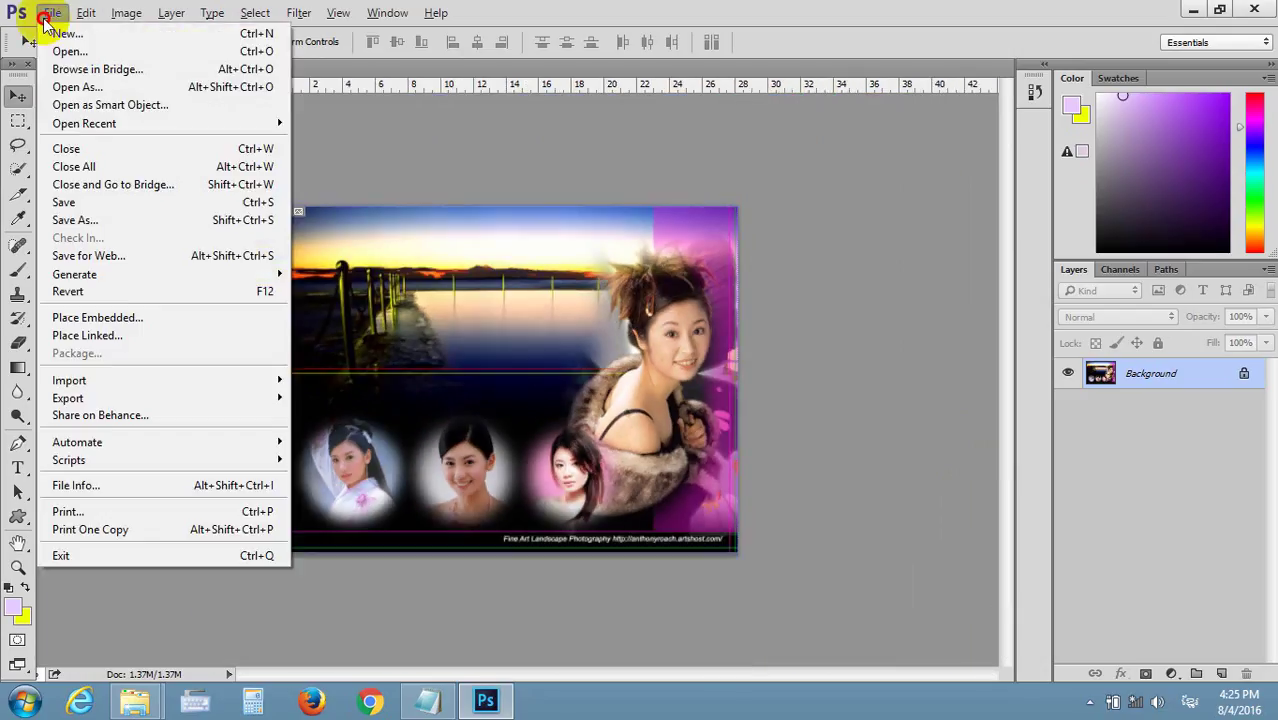
click(158, 259)
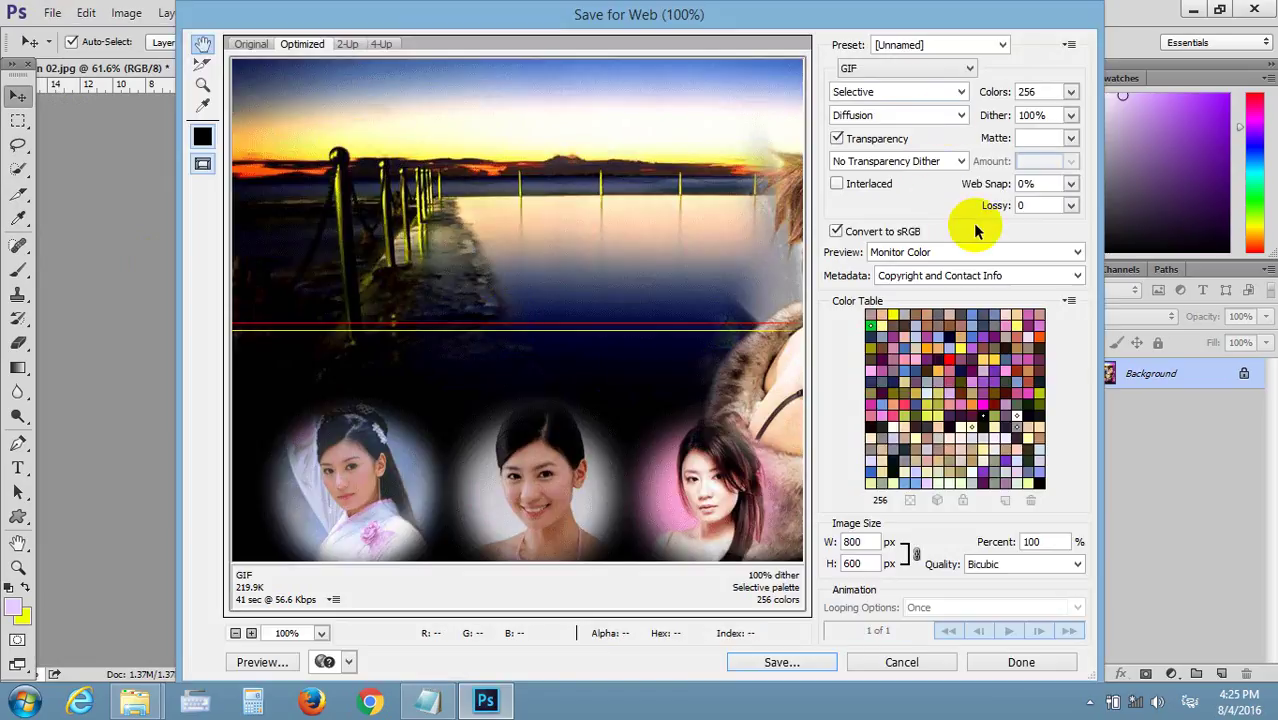
click(907, 68)
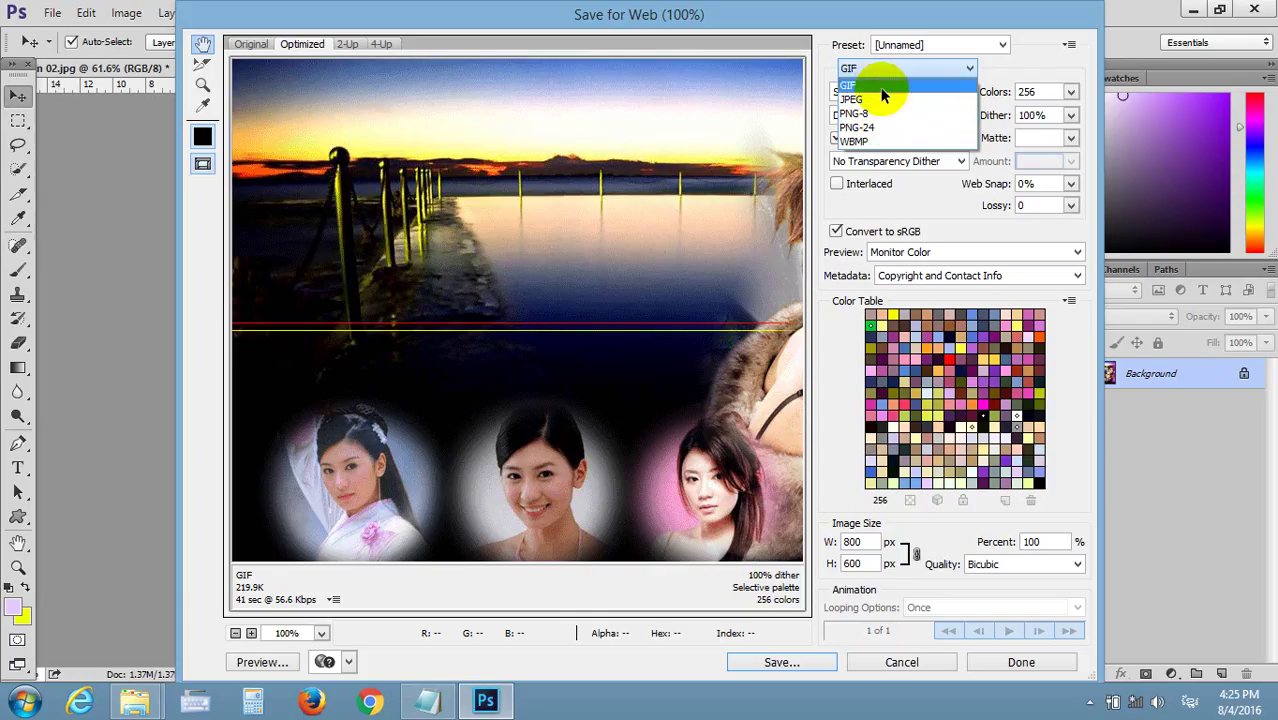
click(873, 67)
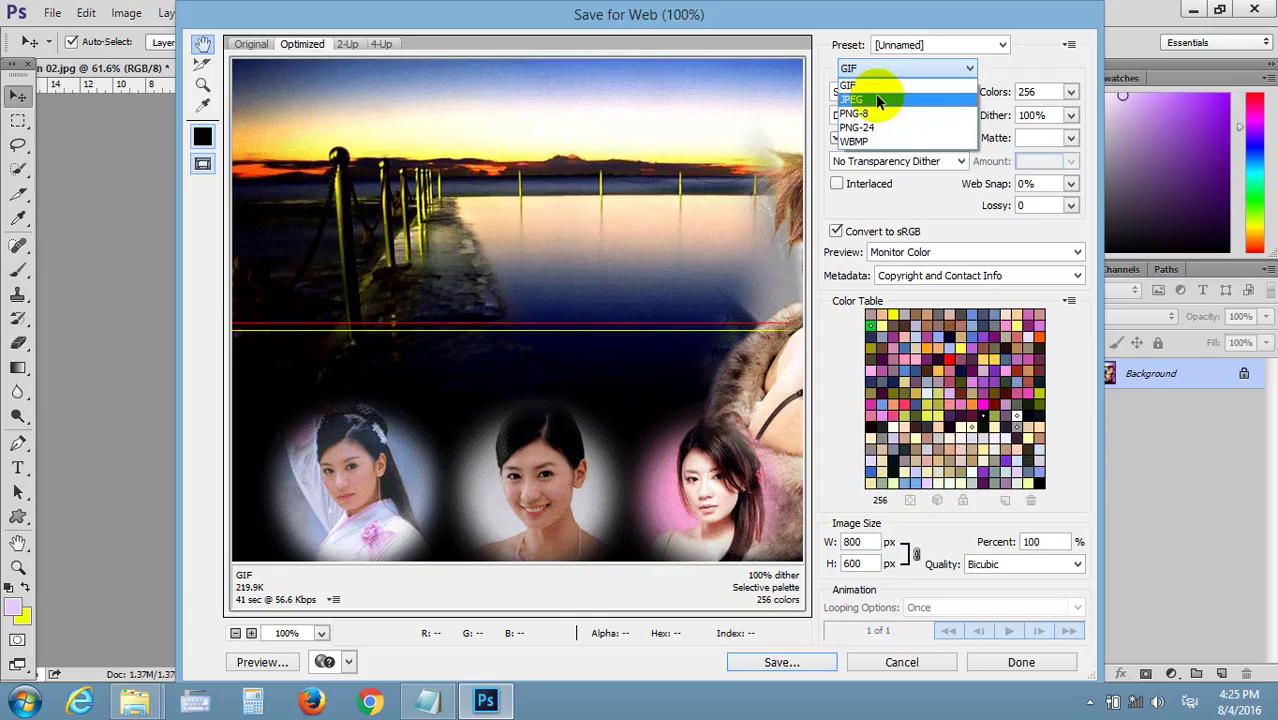
click(876, 91)
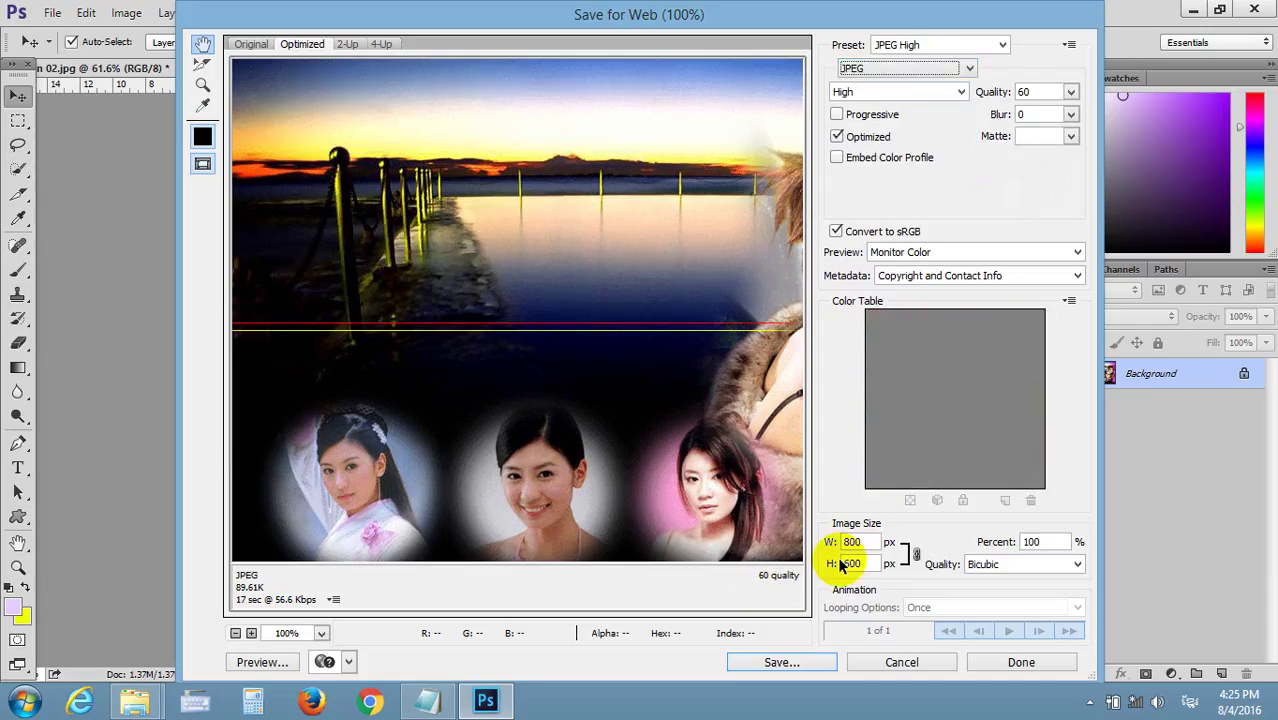
- Choose Desktop in the save dialog, enter the name 'save', then close it without saving
click(834, 663)
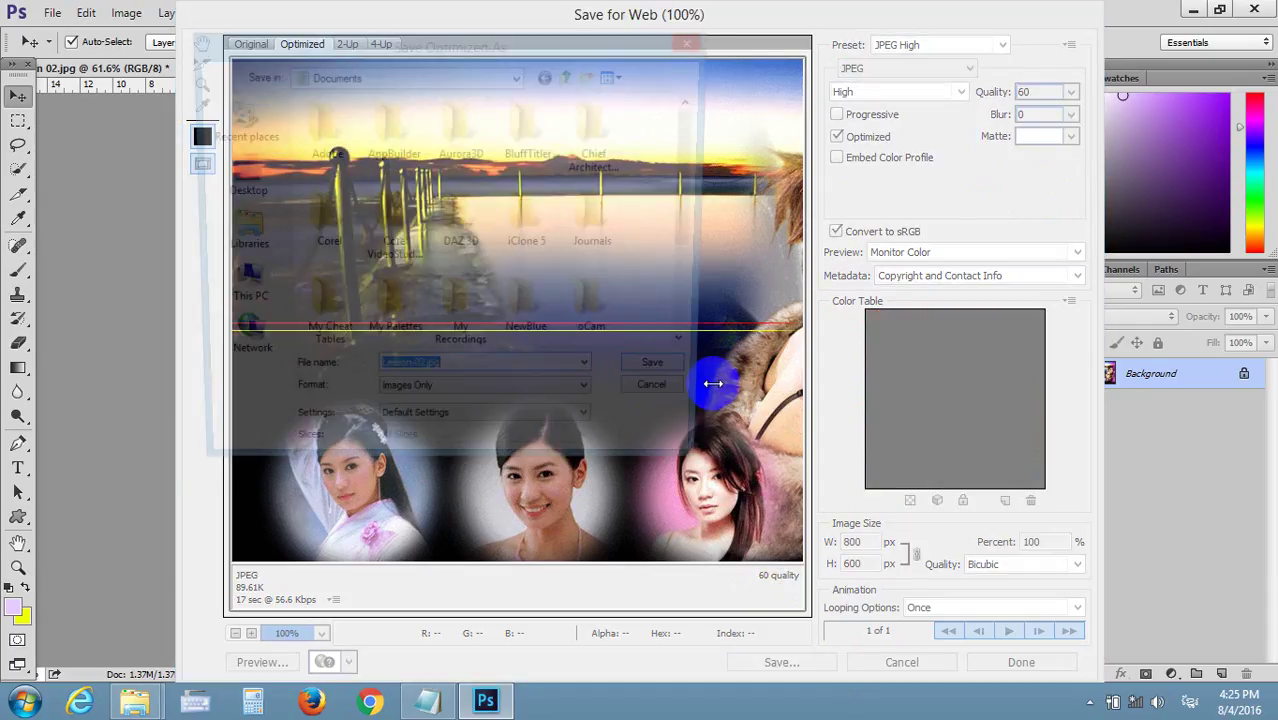
click(255, 188)
click(469, 376)
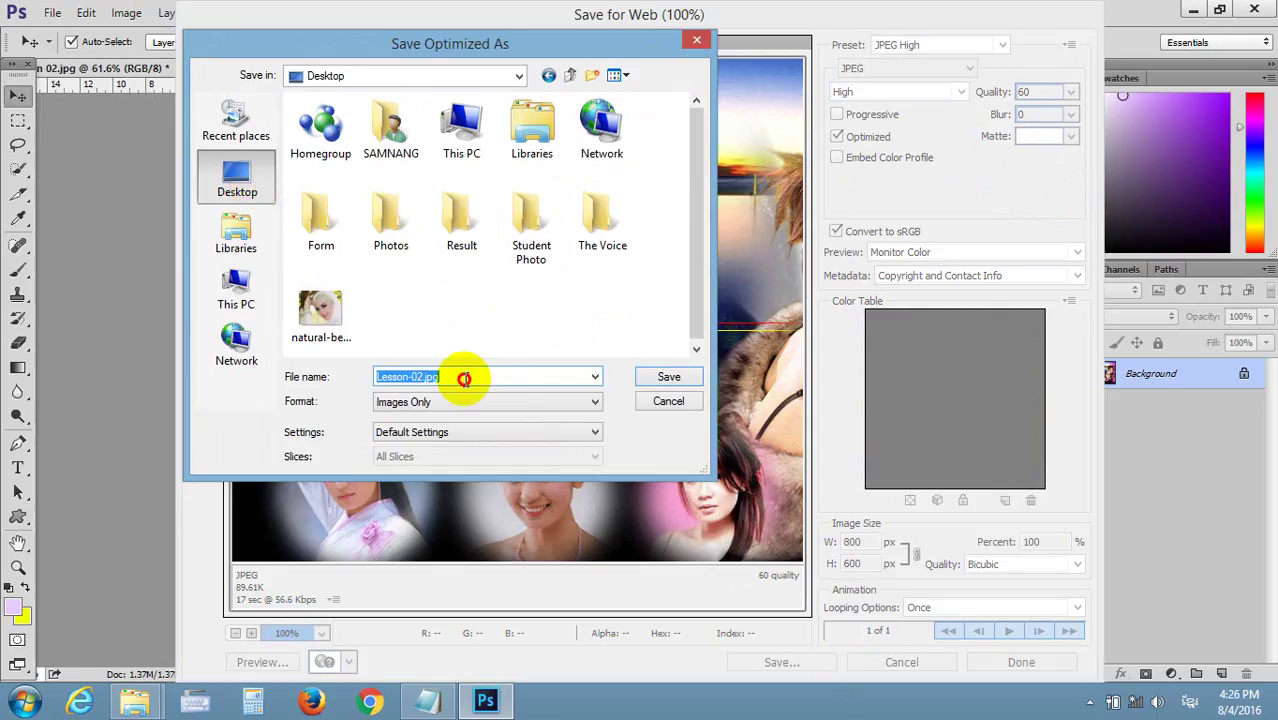
key(BackSpace)
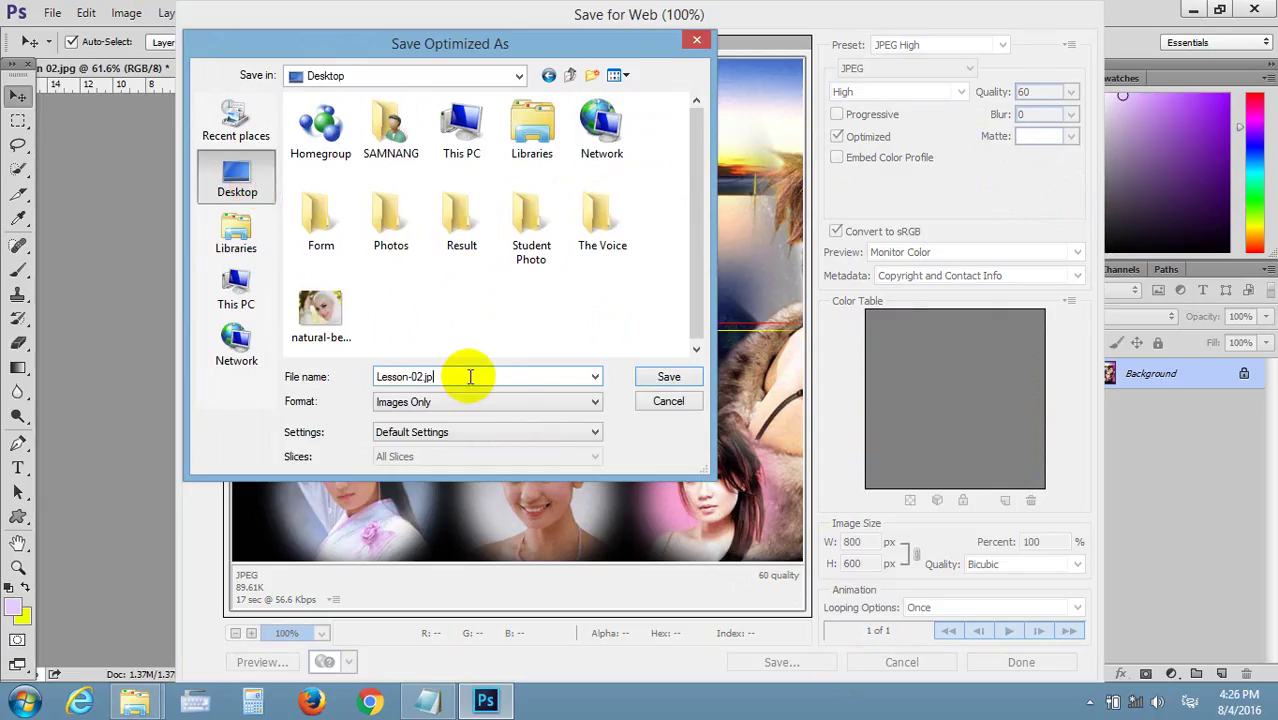
key(BackSpace)
key(BackSpace)
key(BackSpace)
key(BackSpace)
key(BackSpace)
key(BackSpace)
text(aa)
key(BackSpace)
key(BackSpace)
text(save)
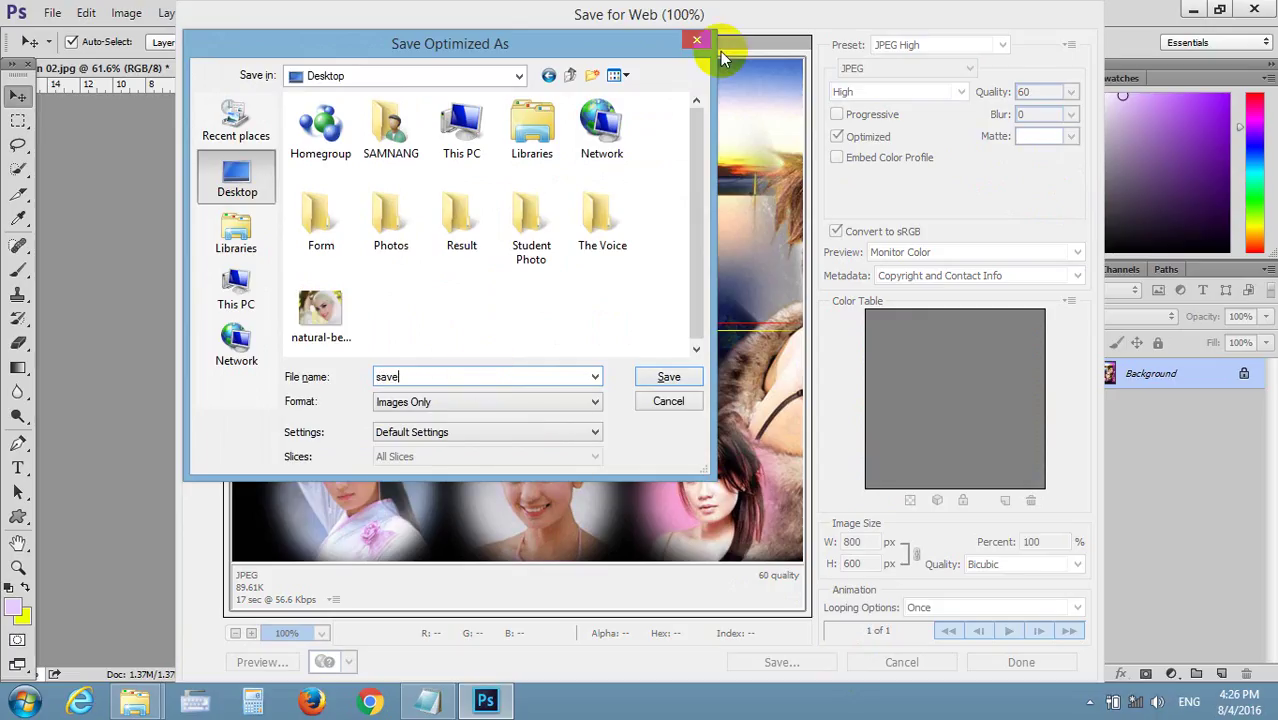
click(697, 40)
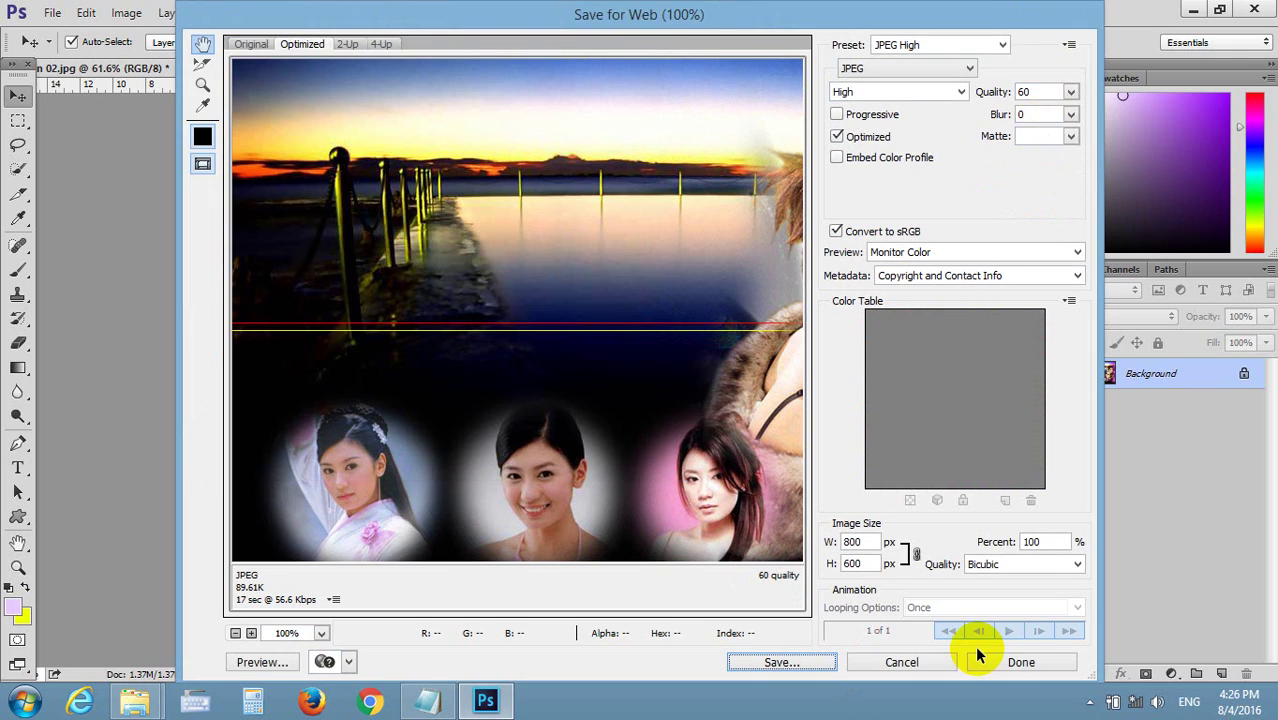
- Cancel Save for Web and minimize Photoshop and the folder window to show the desktop
click(923, 662)
click(1193, 9)
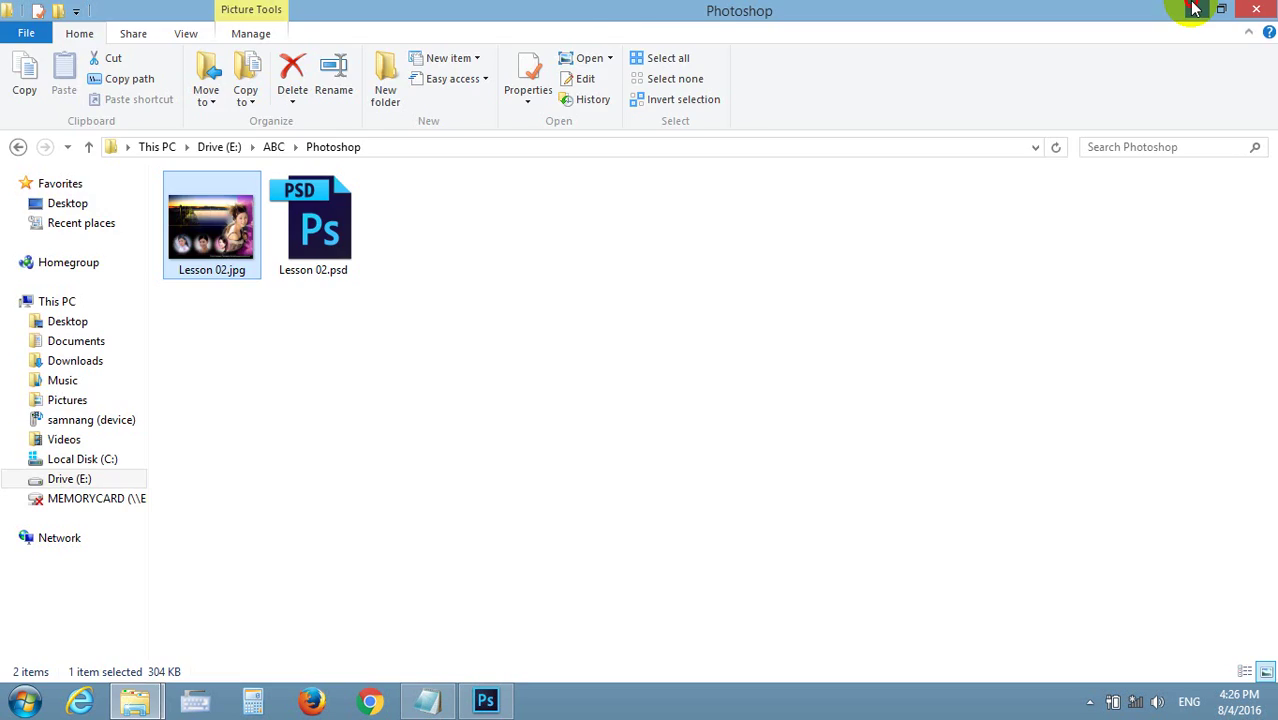
click(1180, 9)
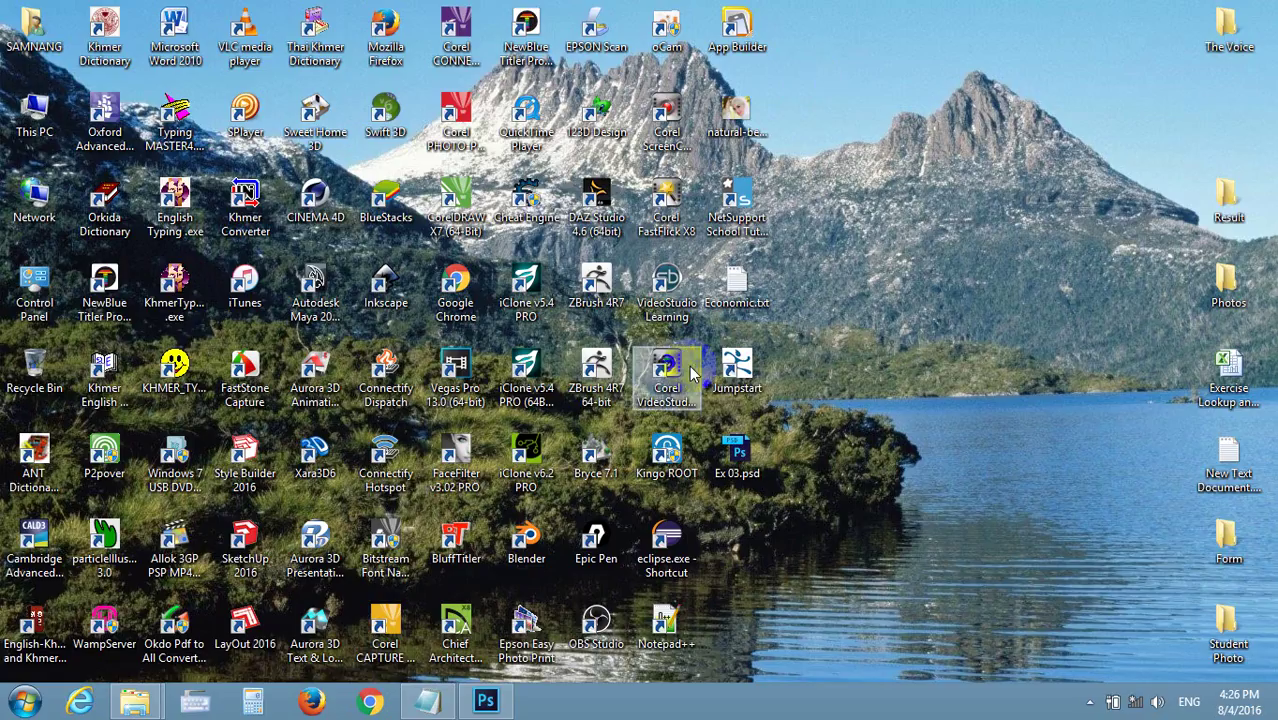
- Check the Student Photo and Result desktop folders, then bring Photoshop back to the front
click(1228, 628)
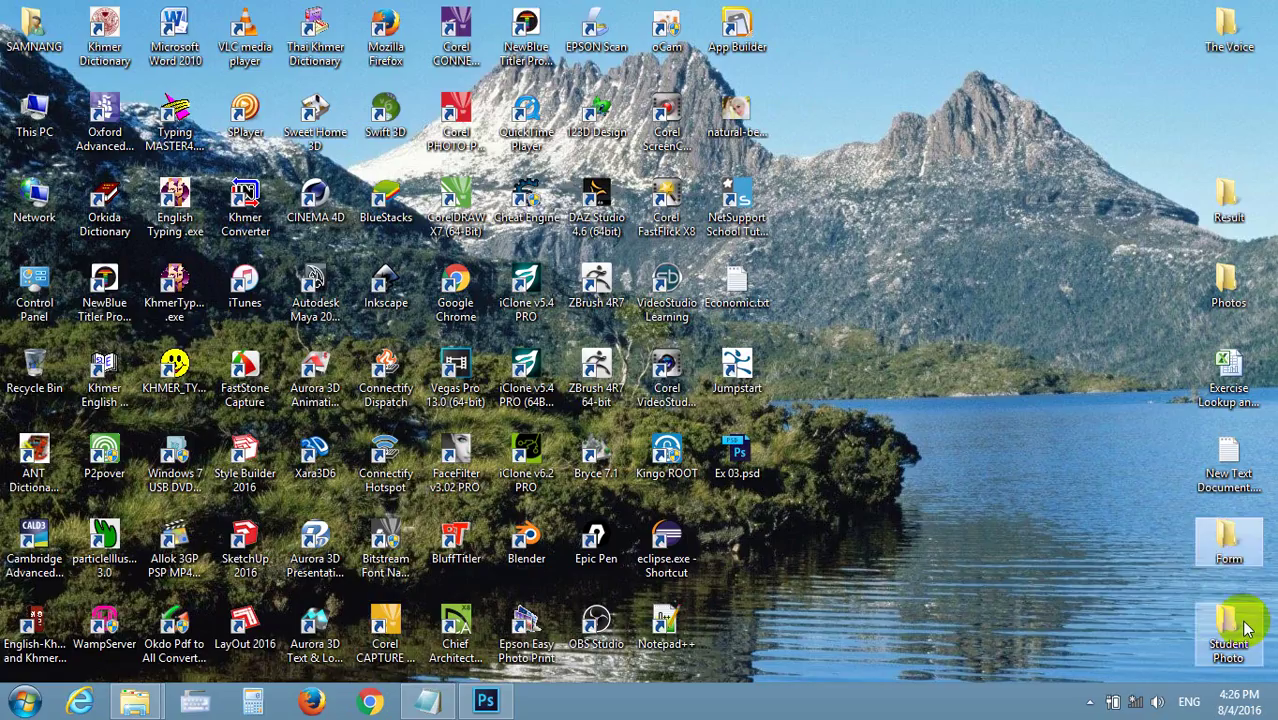
click(1228, 285)
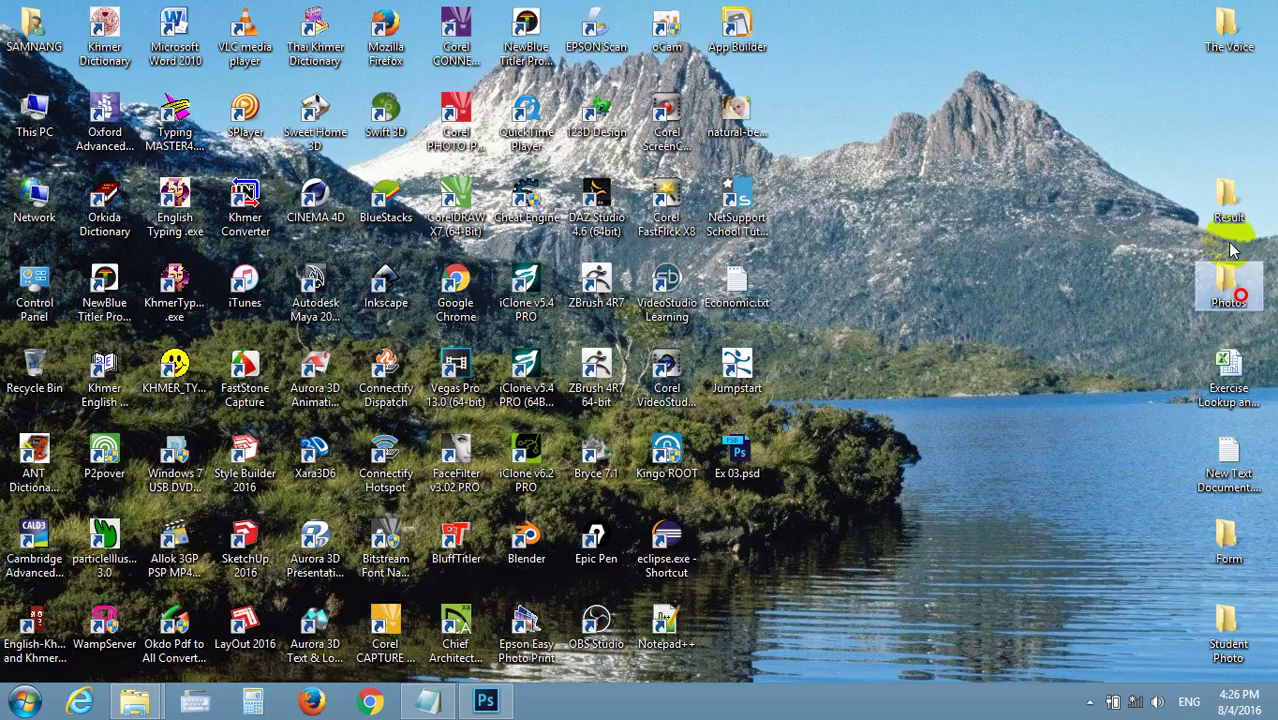
click(1228, 200)
click(1215, 45)
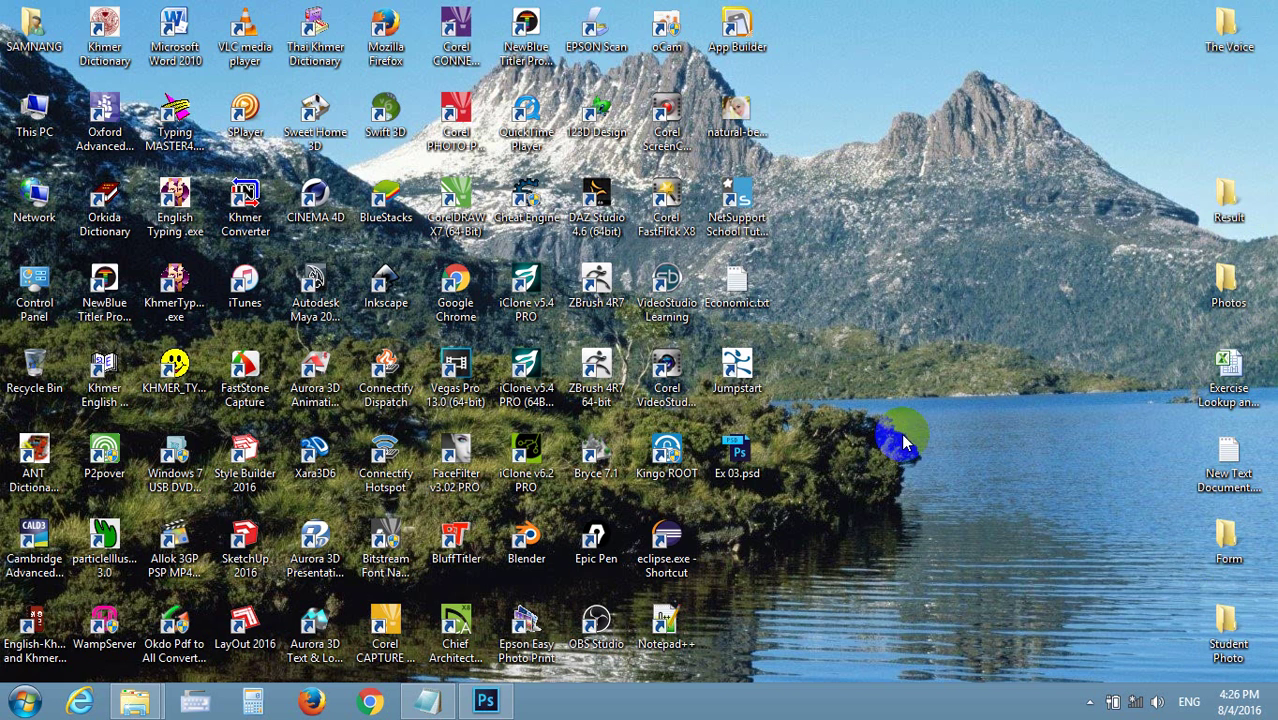
click(487, 705)
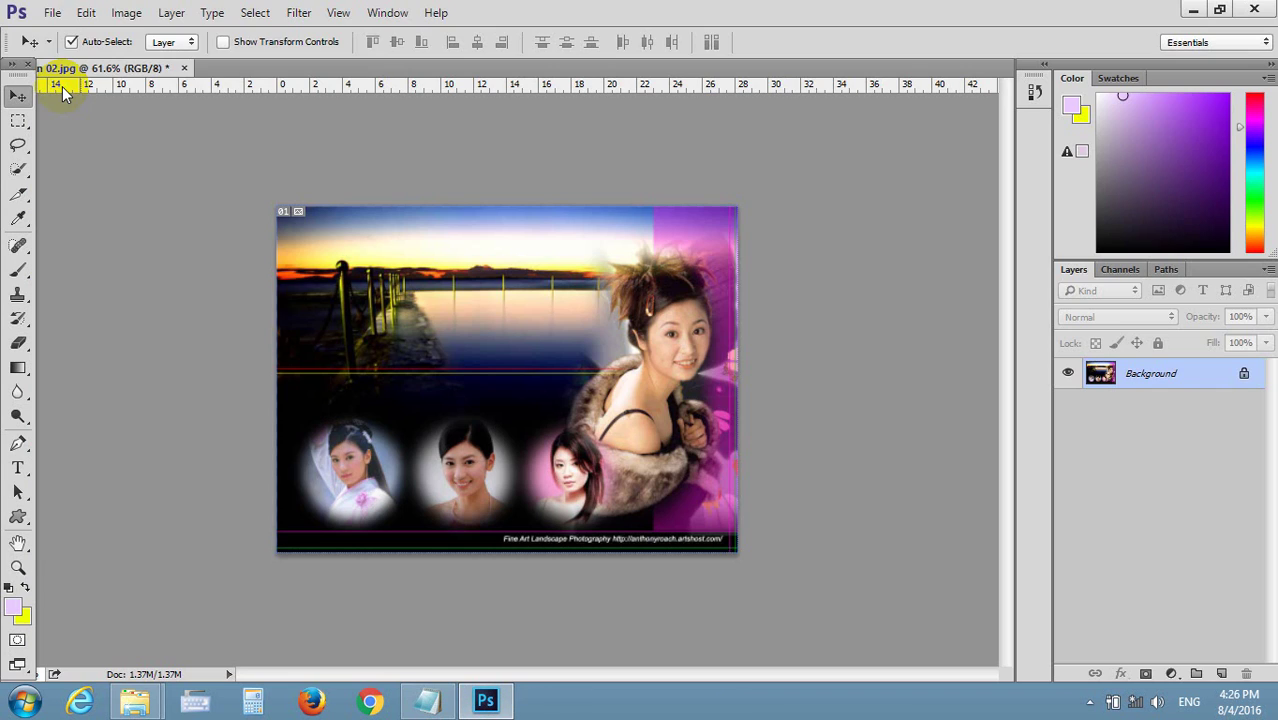
- Open File > Save for Web and switch the preset to JPEG High
click(50, 12)
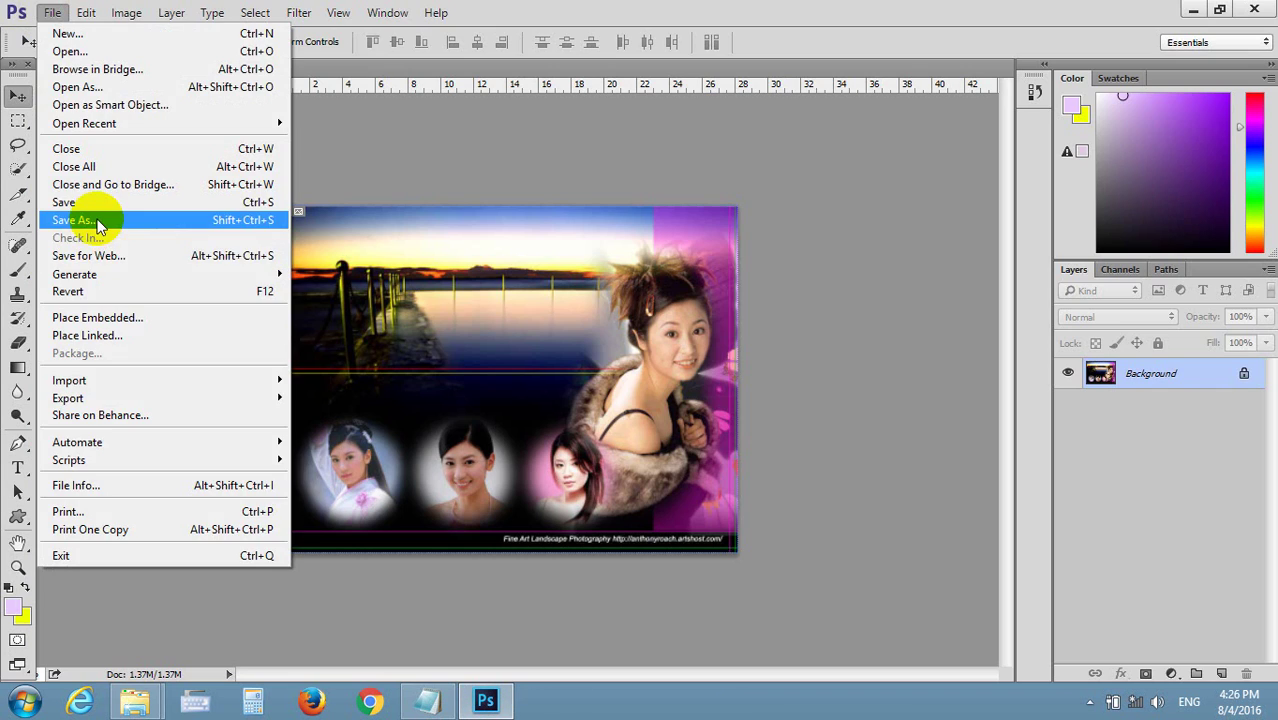
click(125, 257)
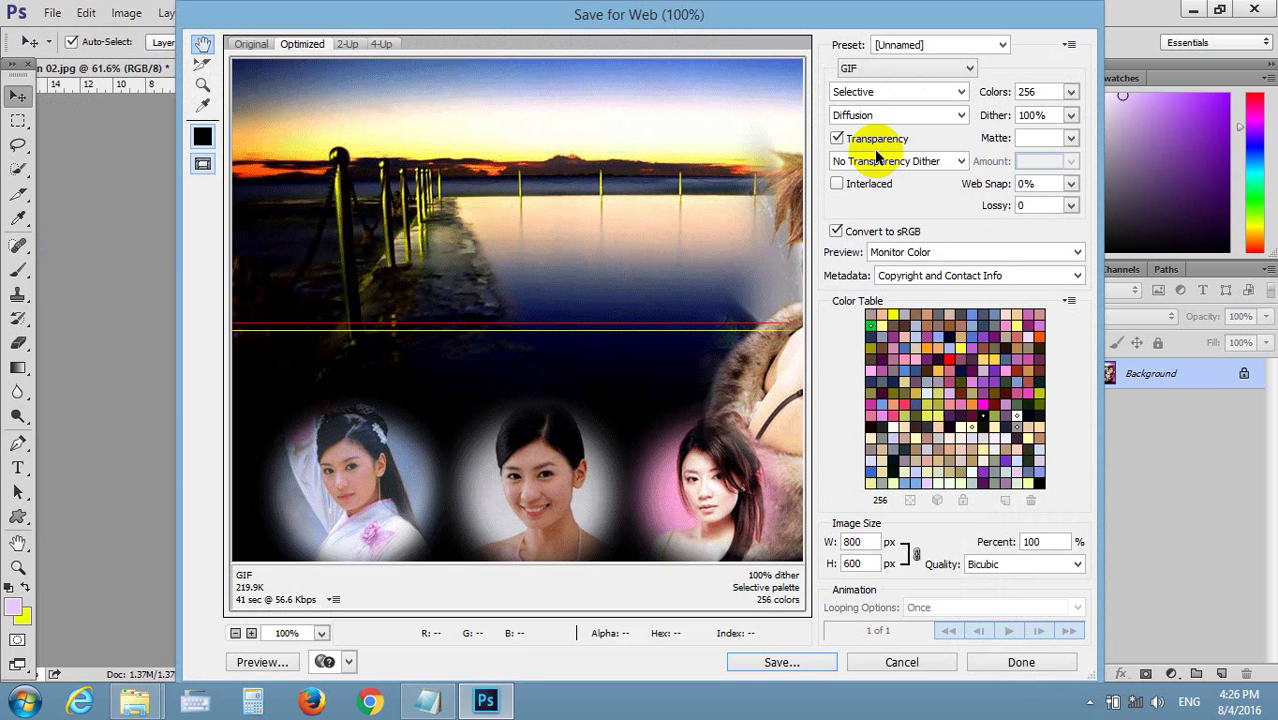
click(810, 662)
click(697, 40)
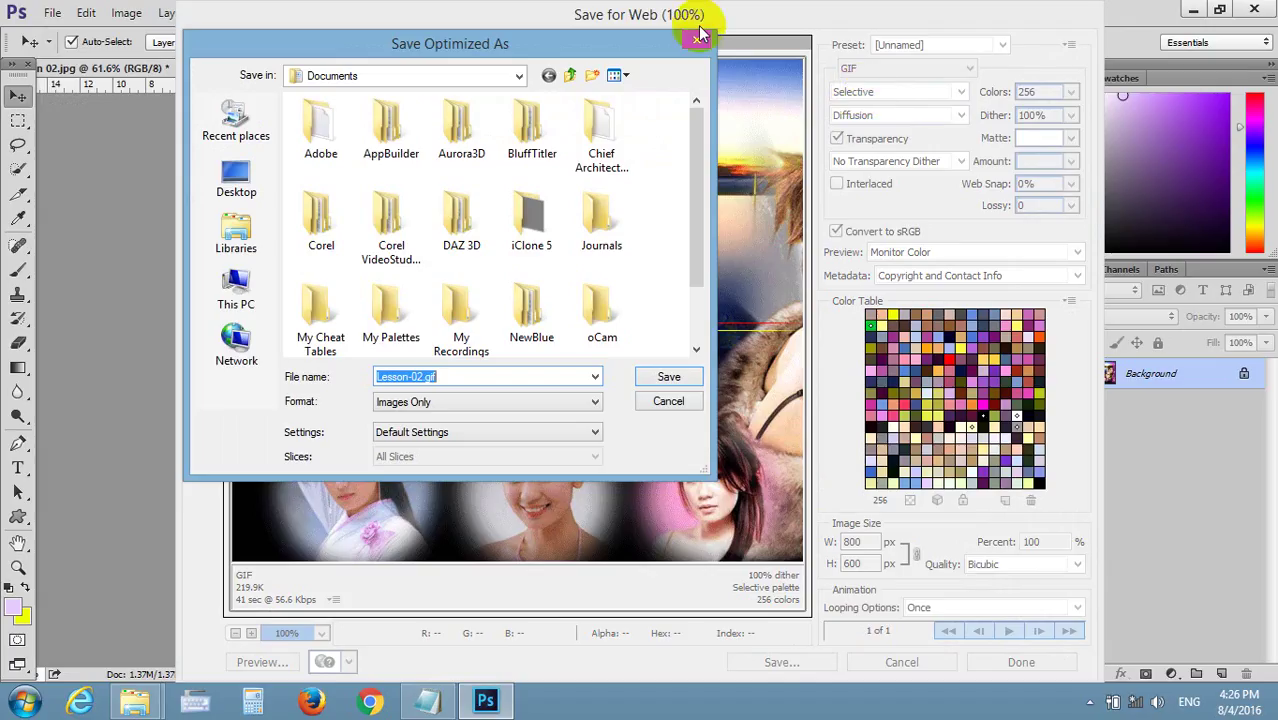
click(884, 72)
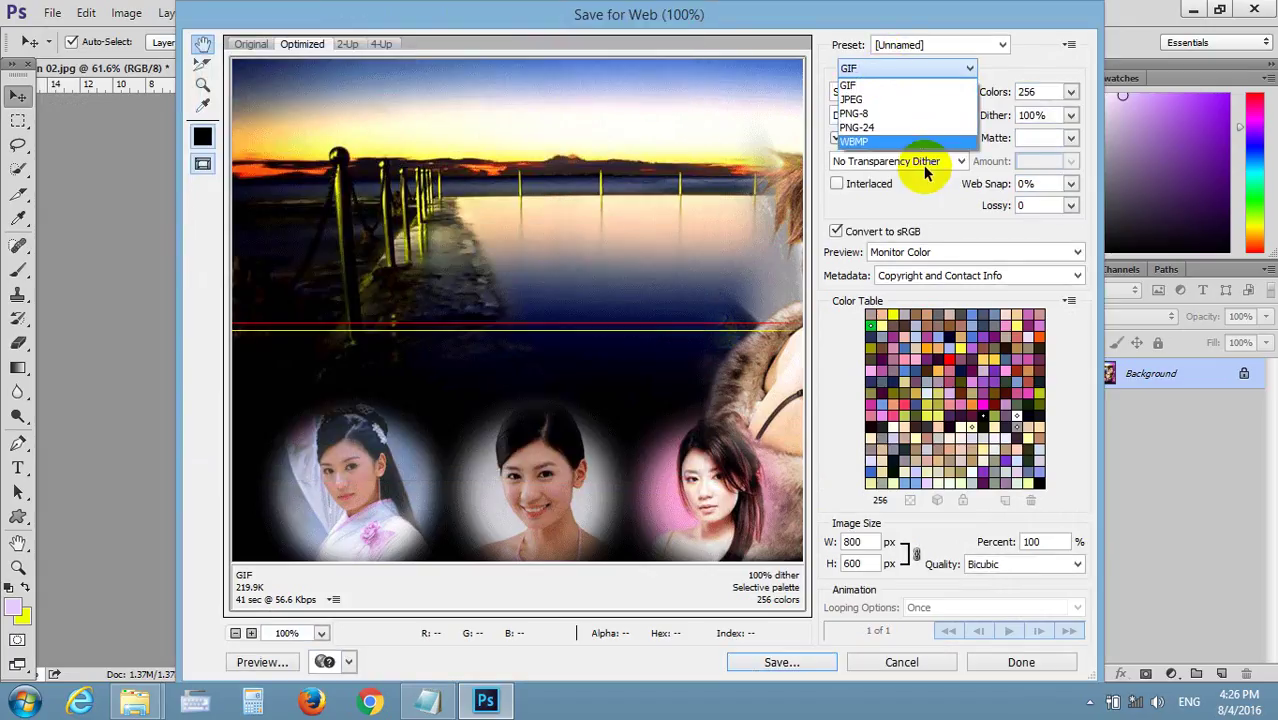
click(873, 103)
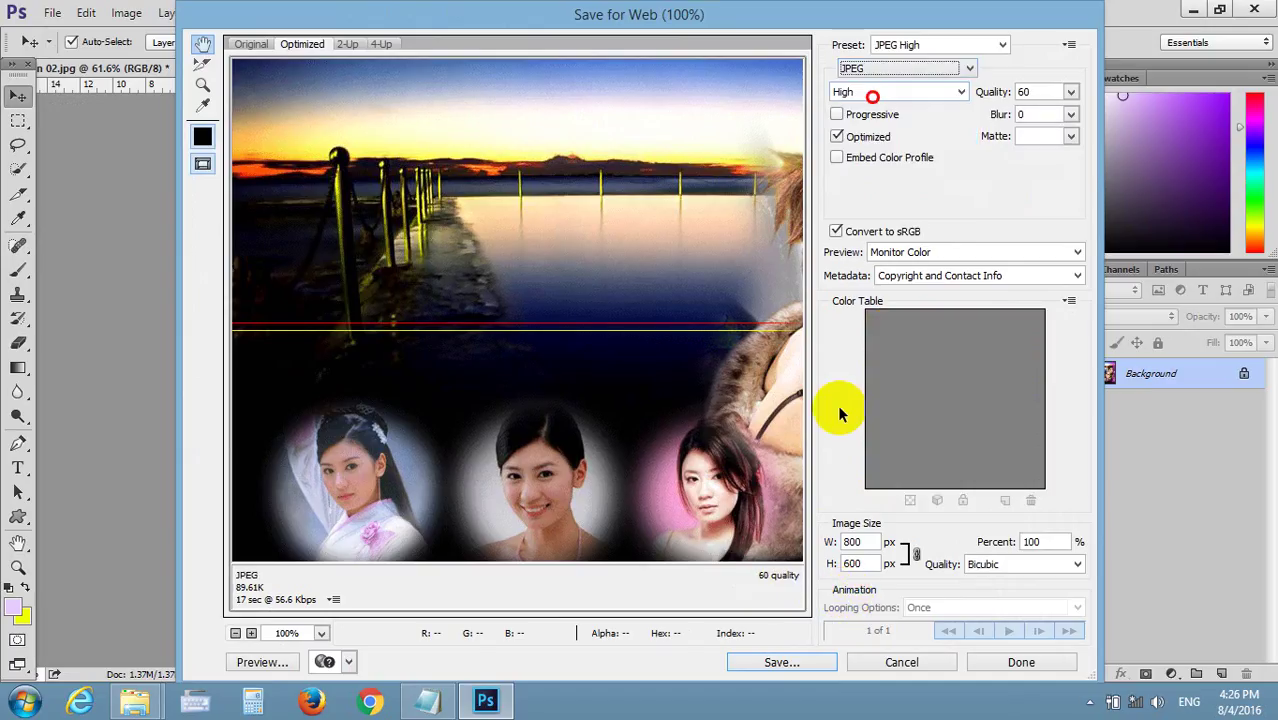
- Save the JPEG High export to the Desktop as 'save'
click(794, 660)
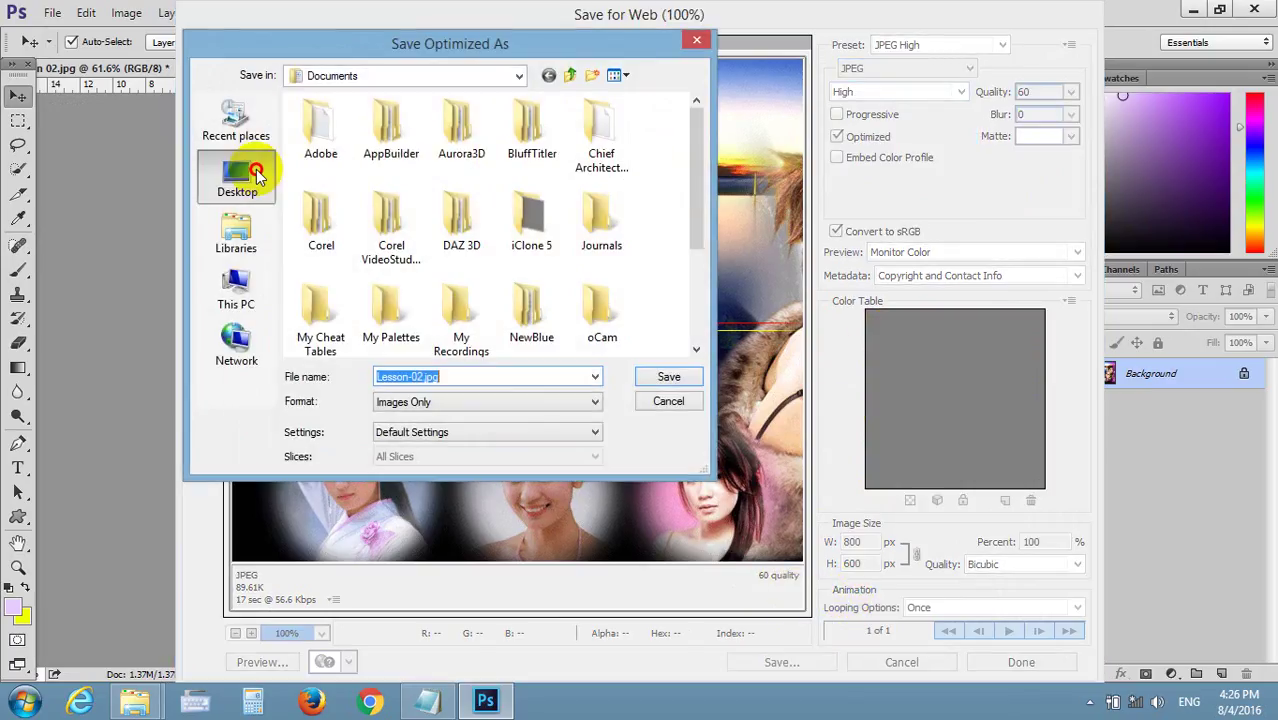
click(237, 178)
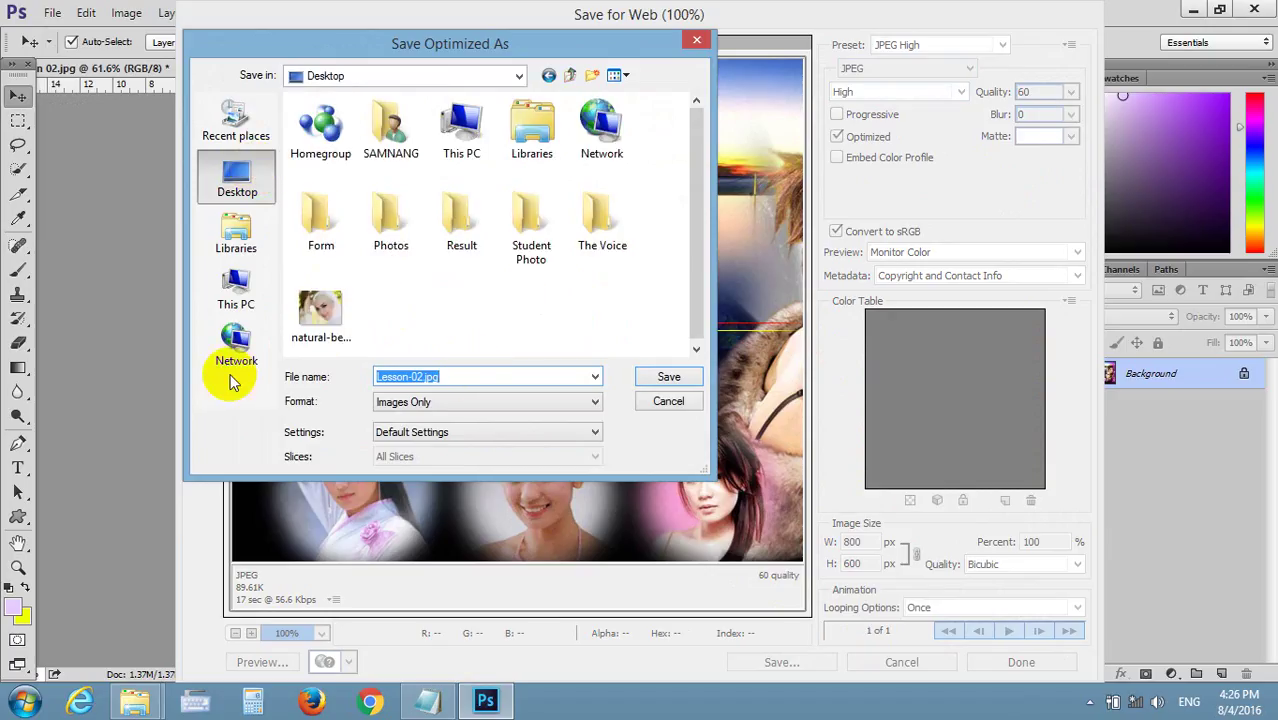
text(save)
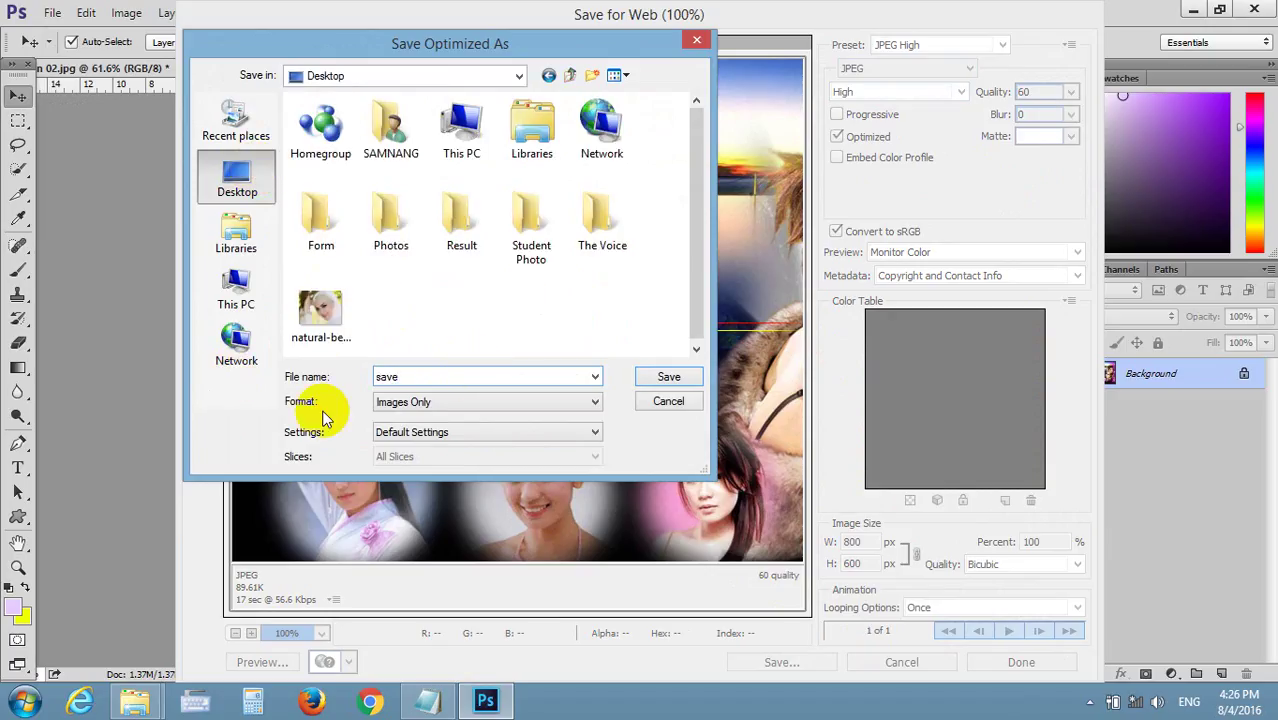
click(641, 378)
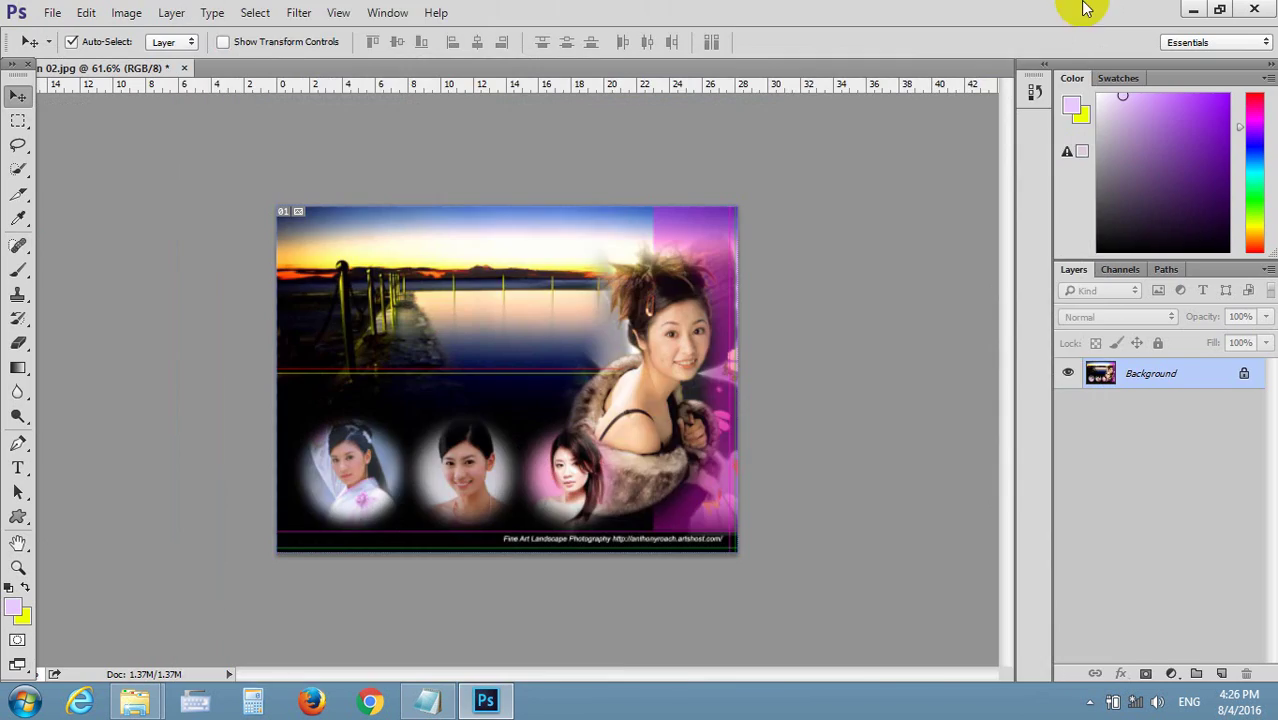
- Minimize Photoshop, preview save.jpg in Windows Photo Viewer to check the full collage, then close it
click(1193, 9)
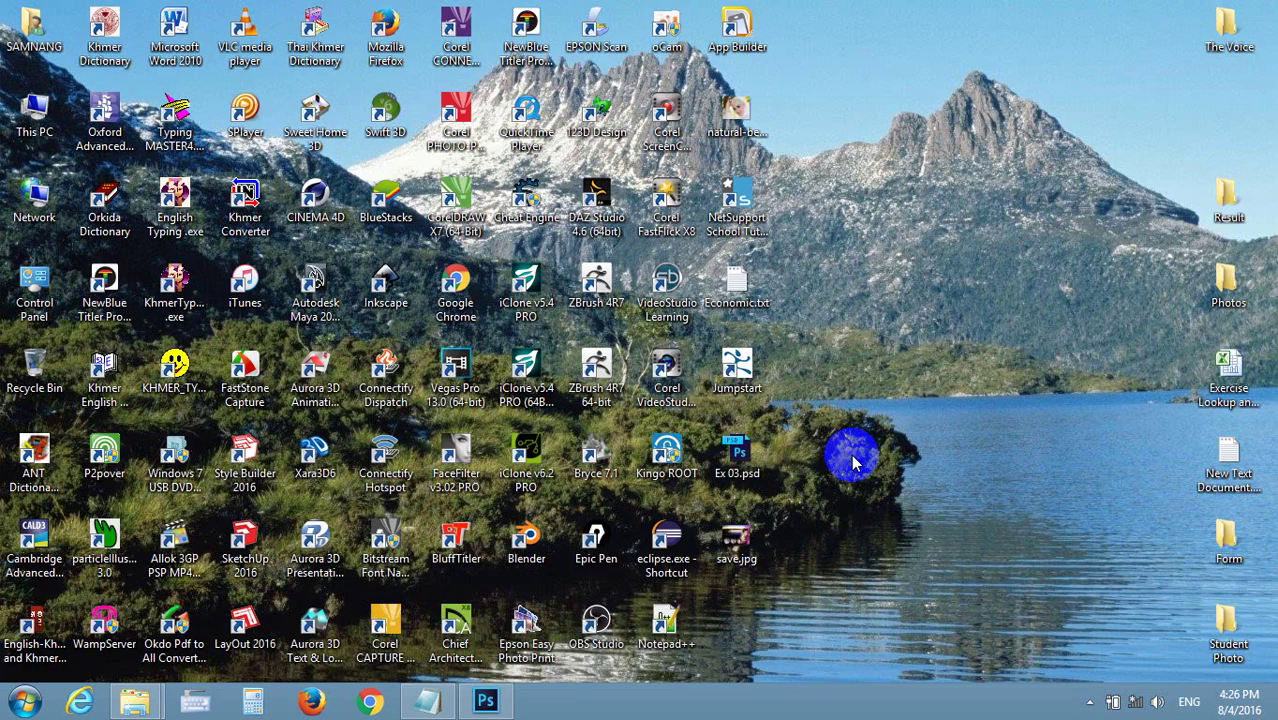
double_click(736, 545)
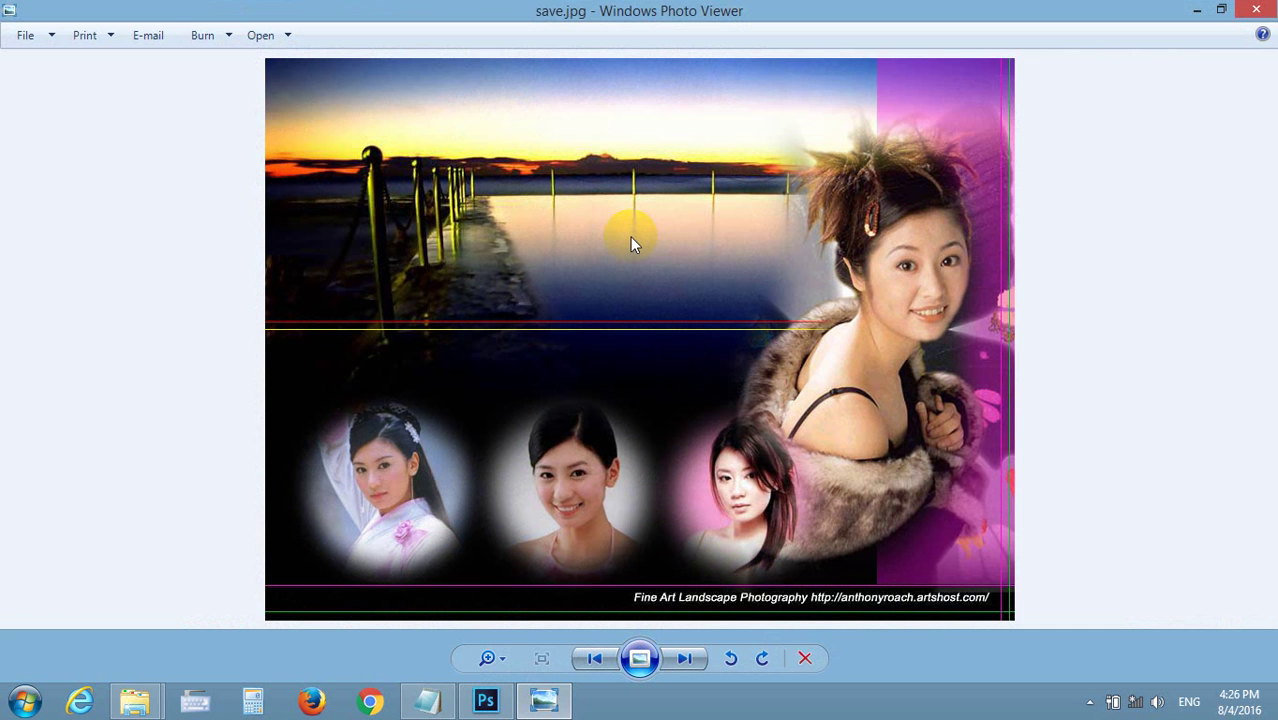
click(1253, 9)
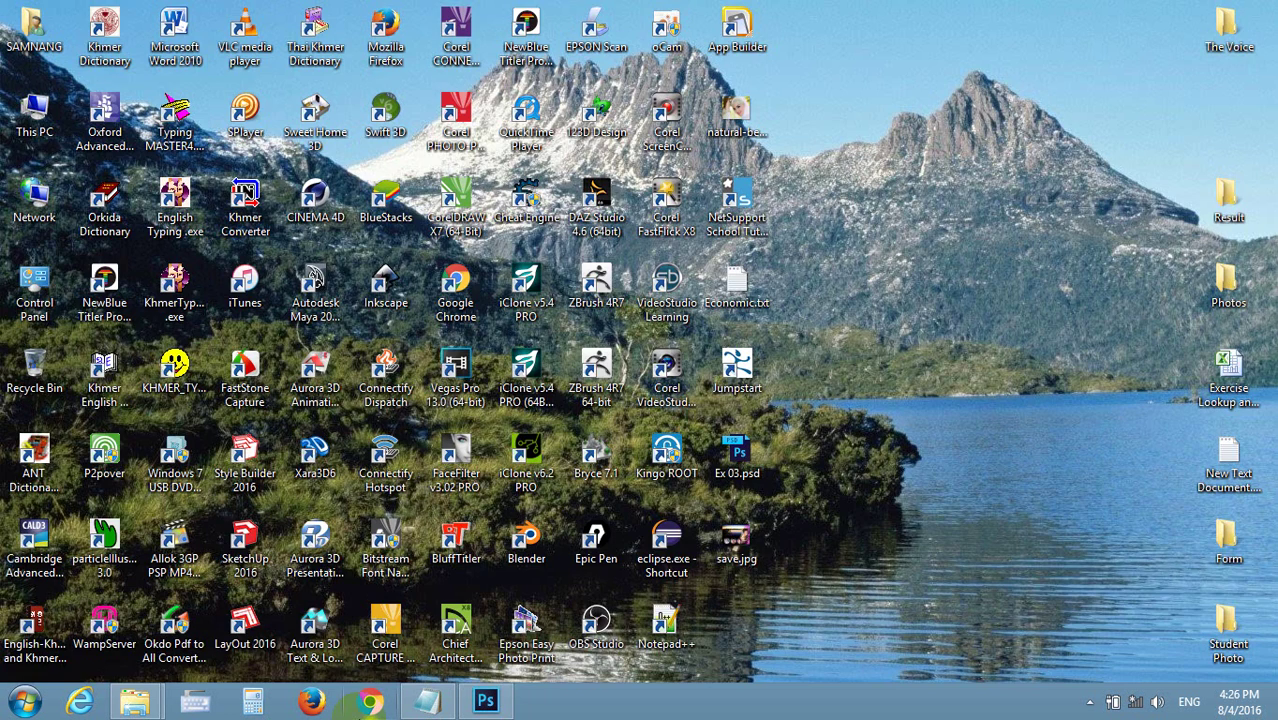
- Return to Photoshop and cancel File > Save As without saving a copy
click(486, 700)
click(55, 14)
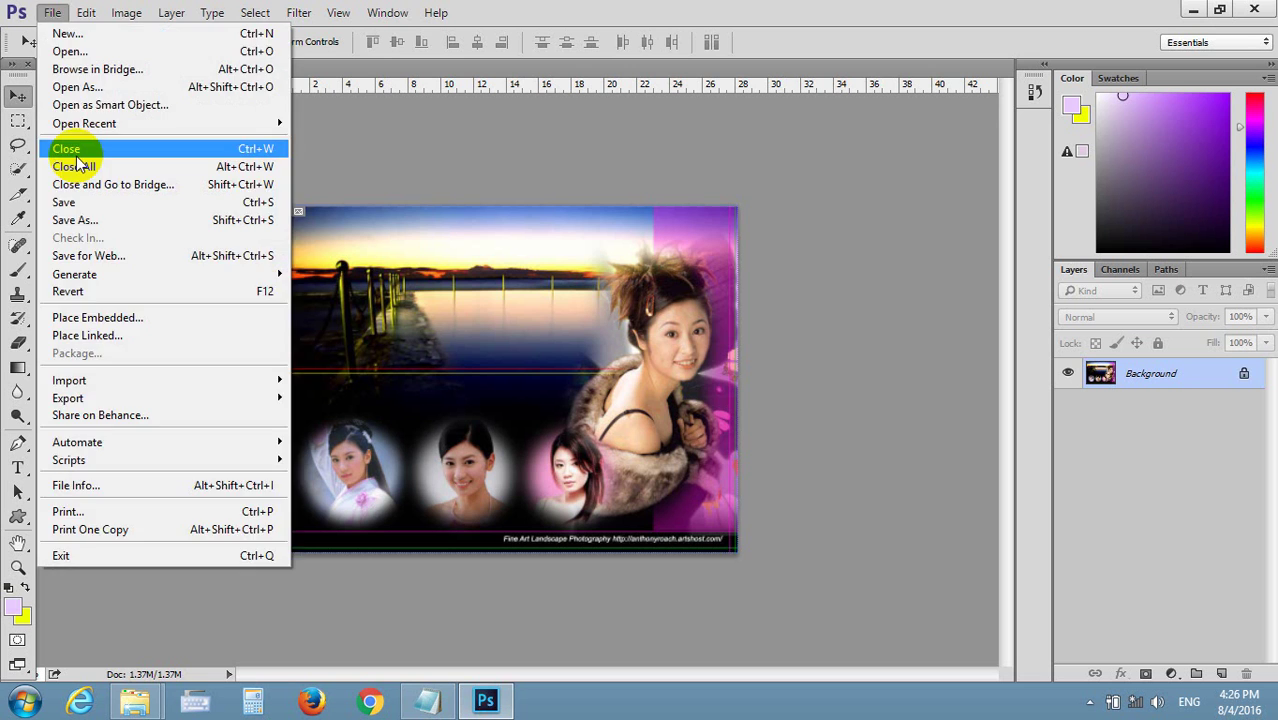
click(76, 204)
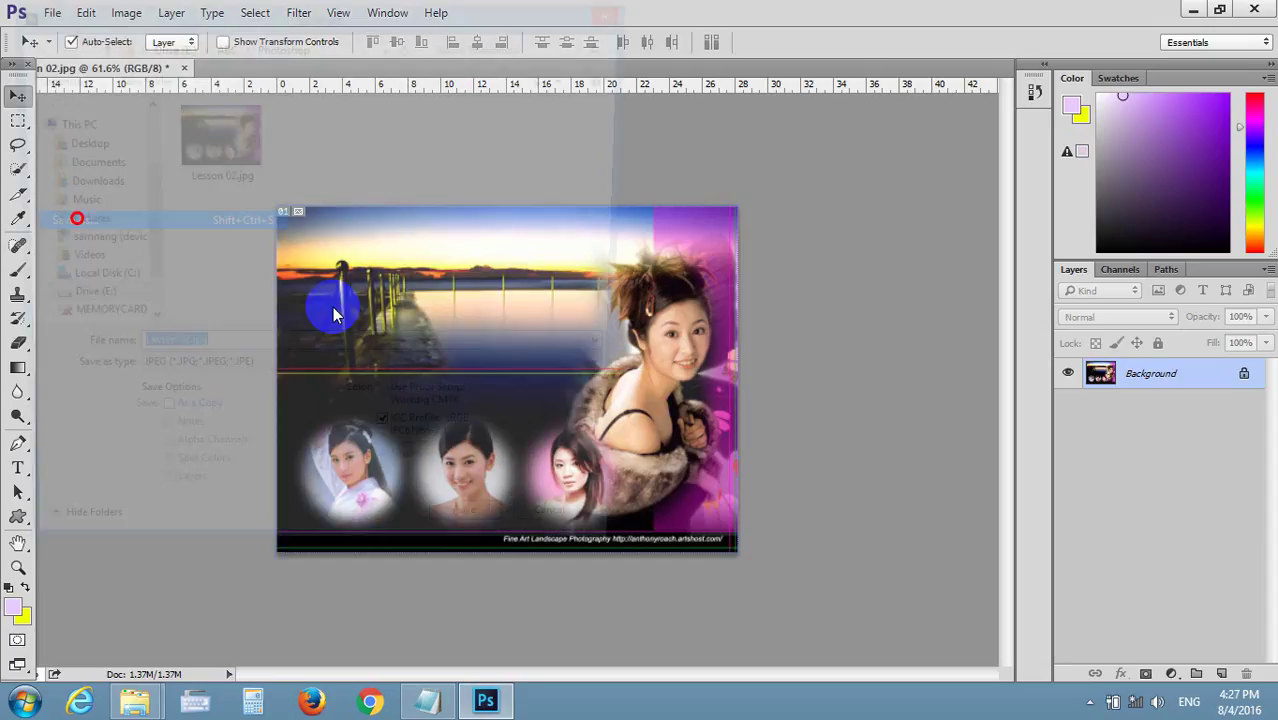
click(200, 376)
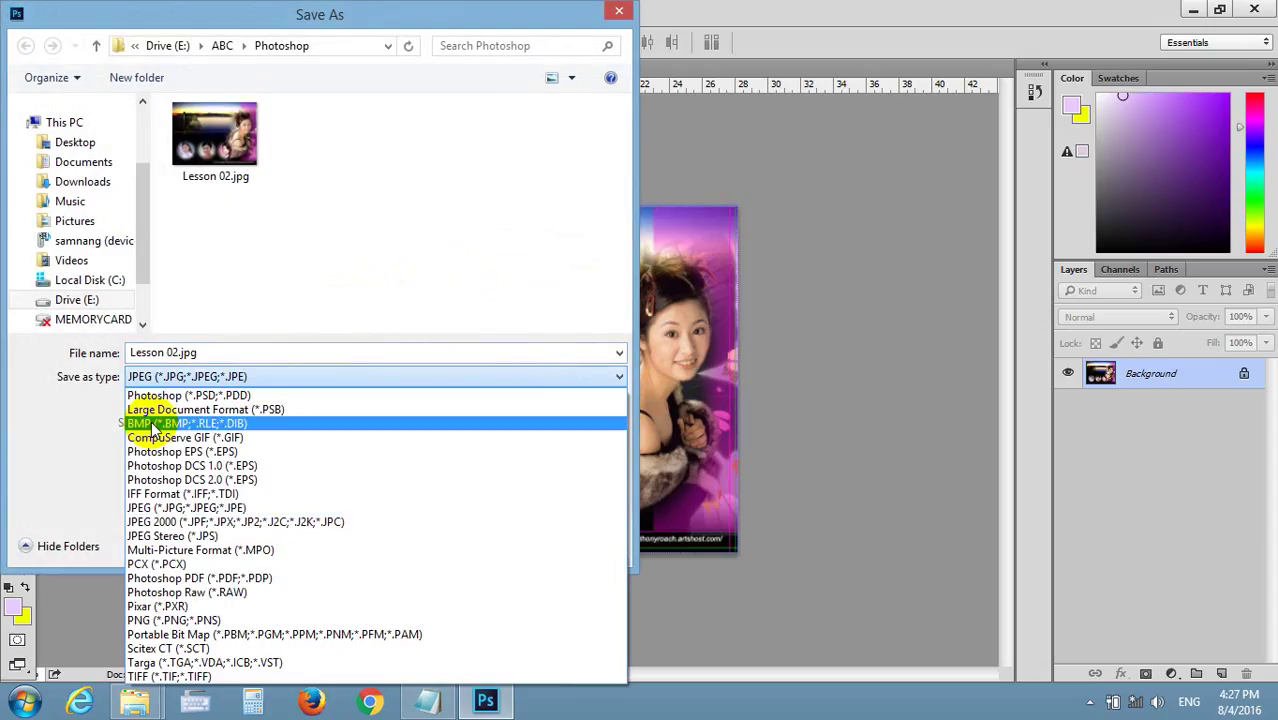
click(614, 22)
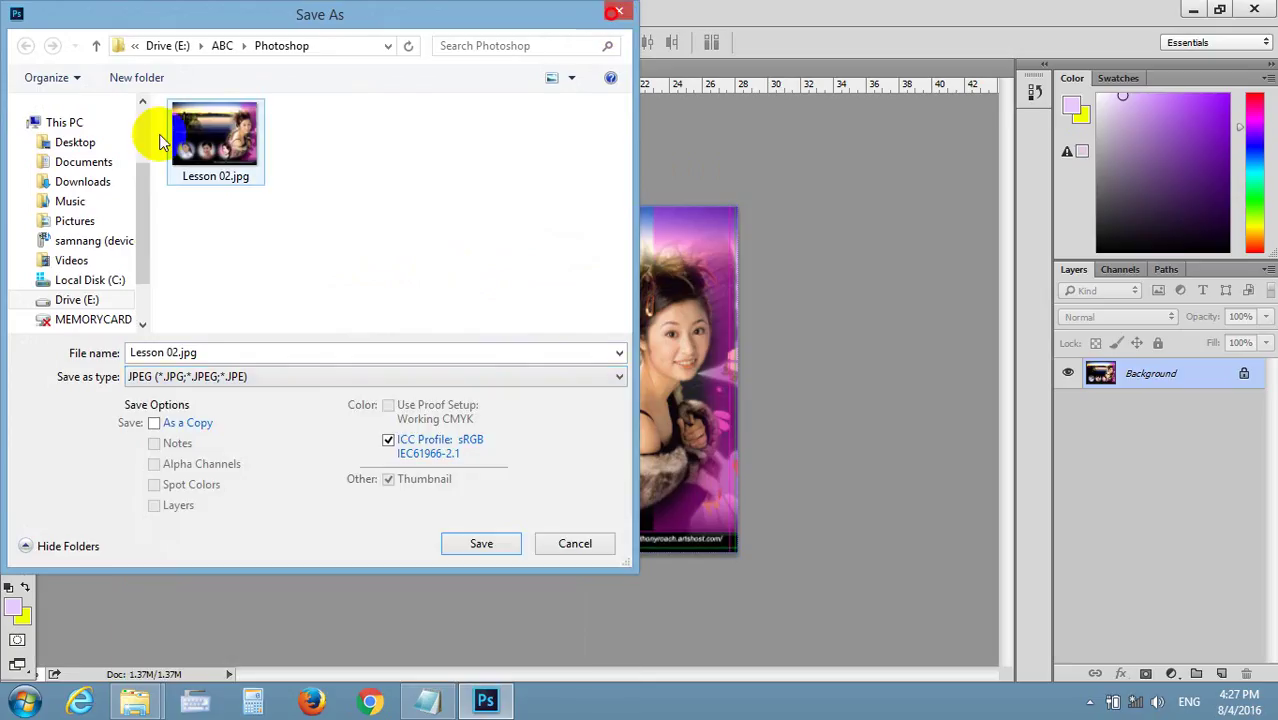
click(617, 11)
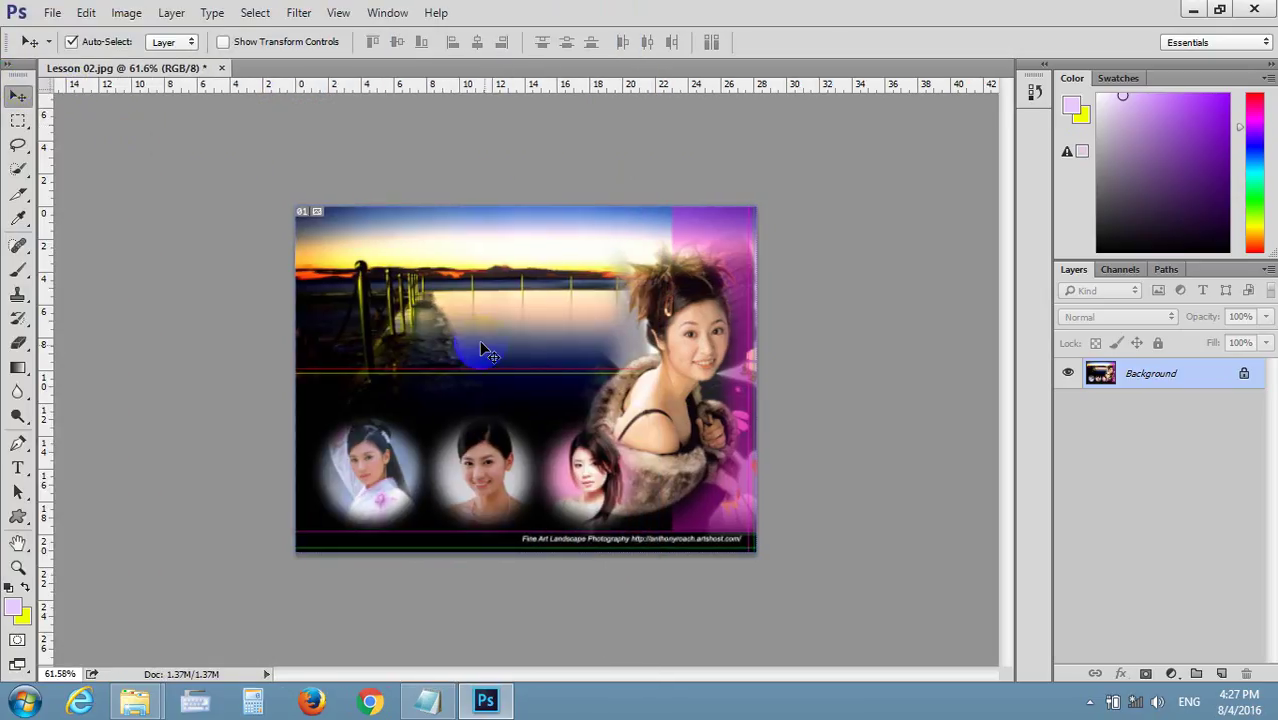
- With the Slice Tool, cut slices over the sky, large portrait, pink right strip and round portraits
click(23, 189)
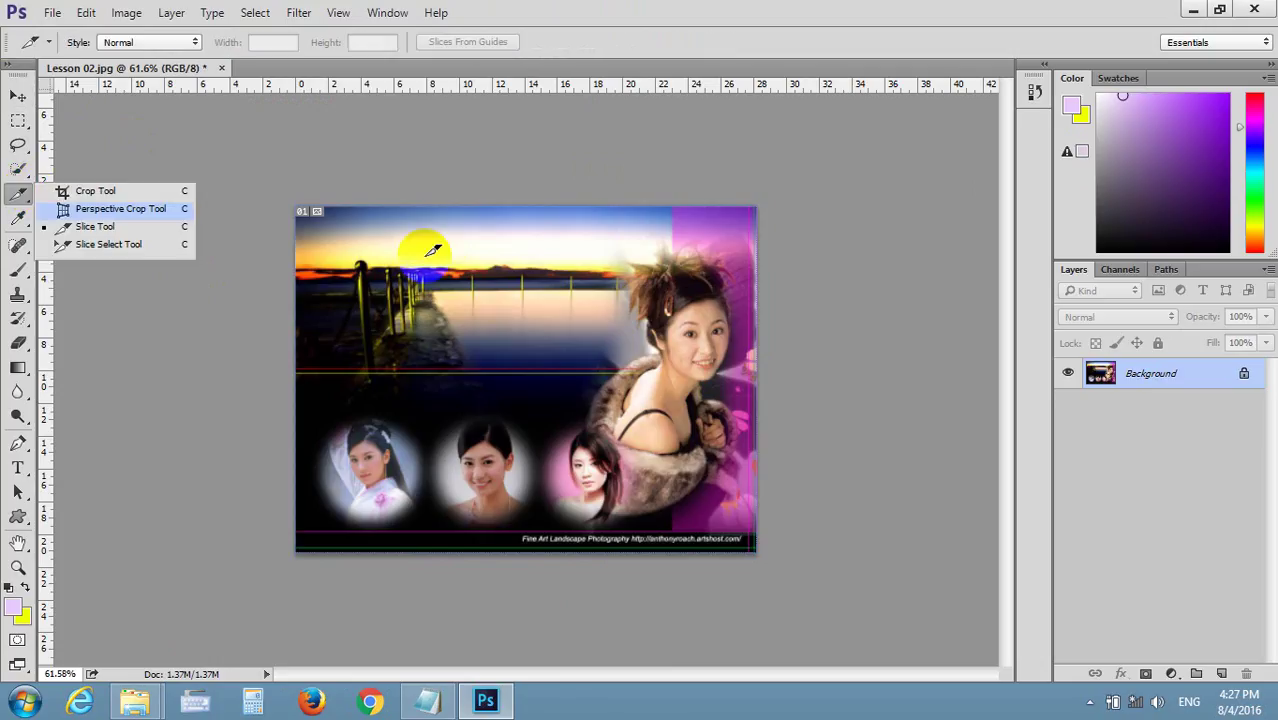
click(85, 229)
mouse_move(435, 239)
mouse_down()
mouse_move(440, 287)
mouse_move(453, 293)
mouse_up()
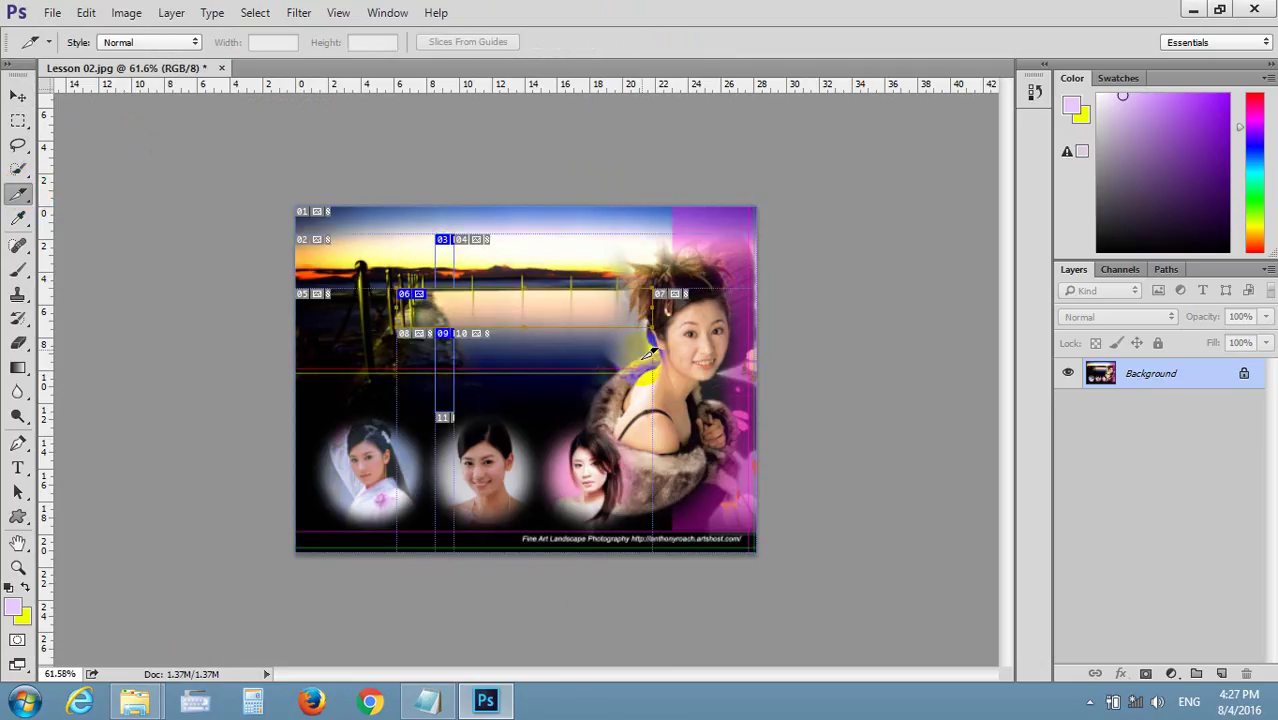
drag(588, 239, 597, 551)
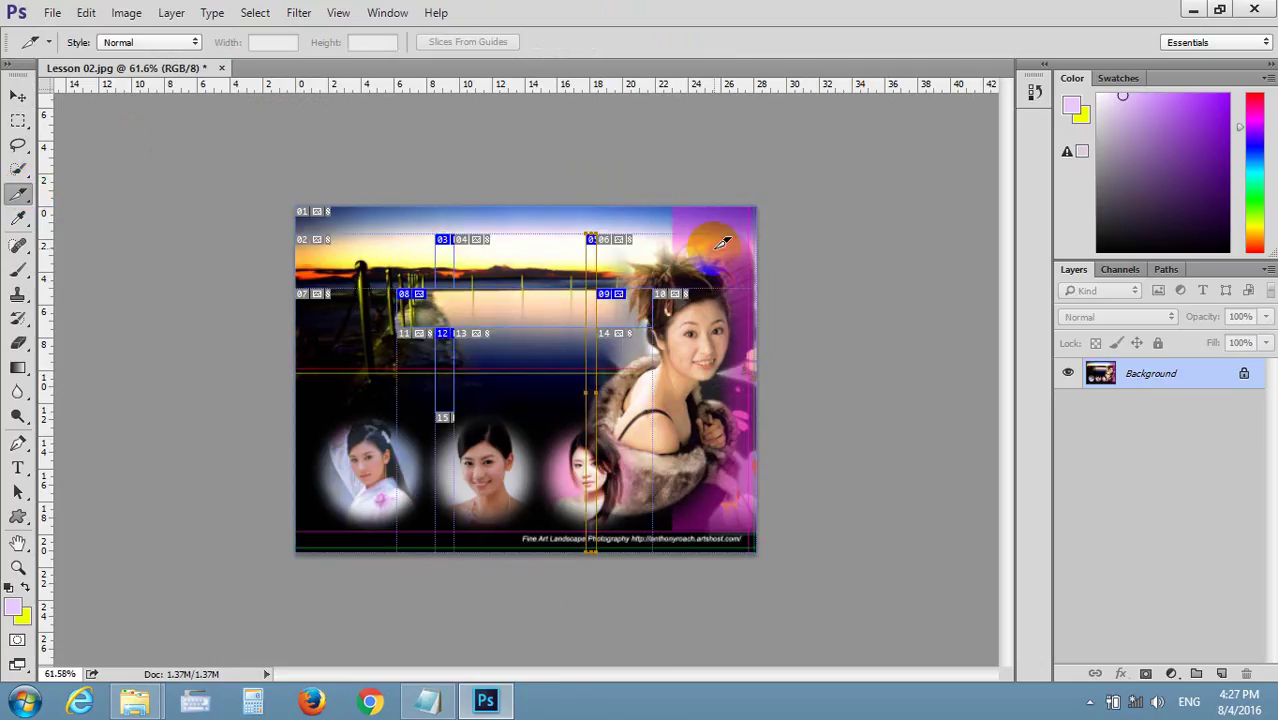
drag(686, 232, 637, 482)
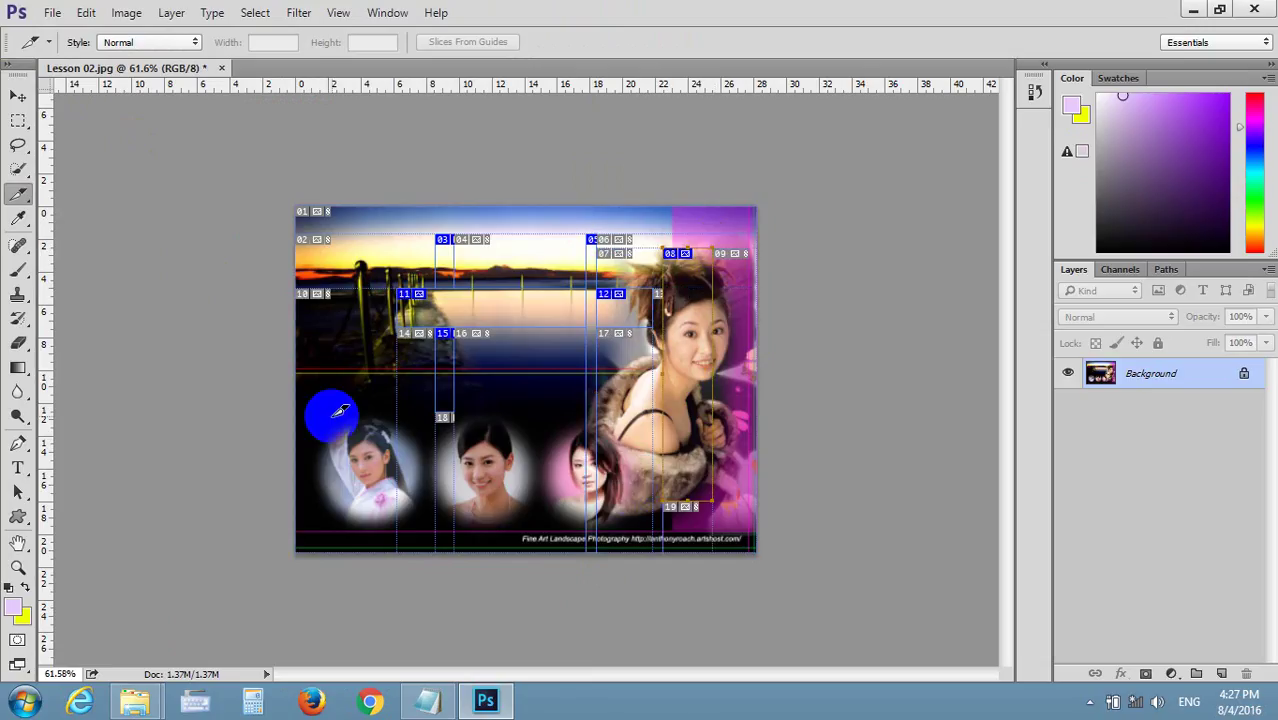
drag(322, 414, 727, 500)
click(404, 362)
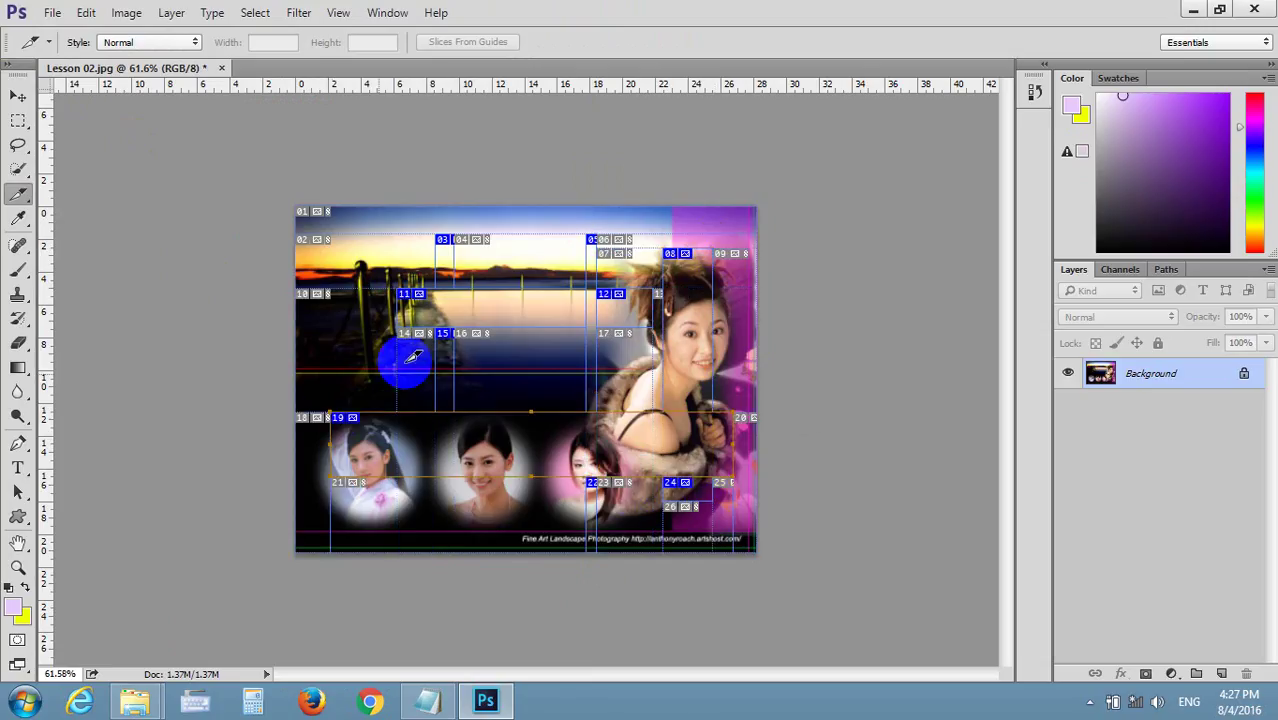
click(497, 406)
drag(495, 413, 521, 548)
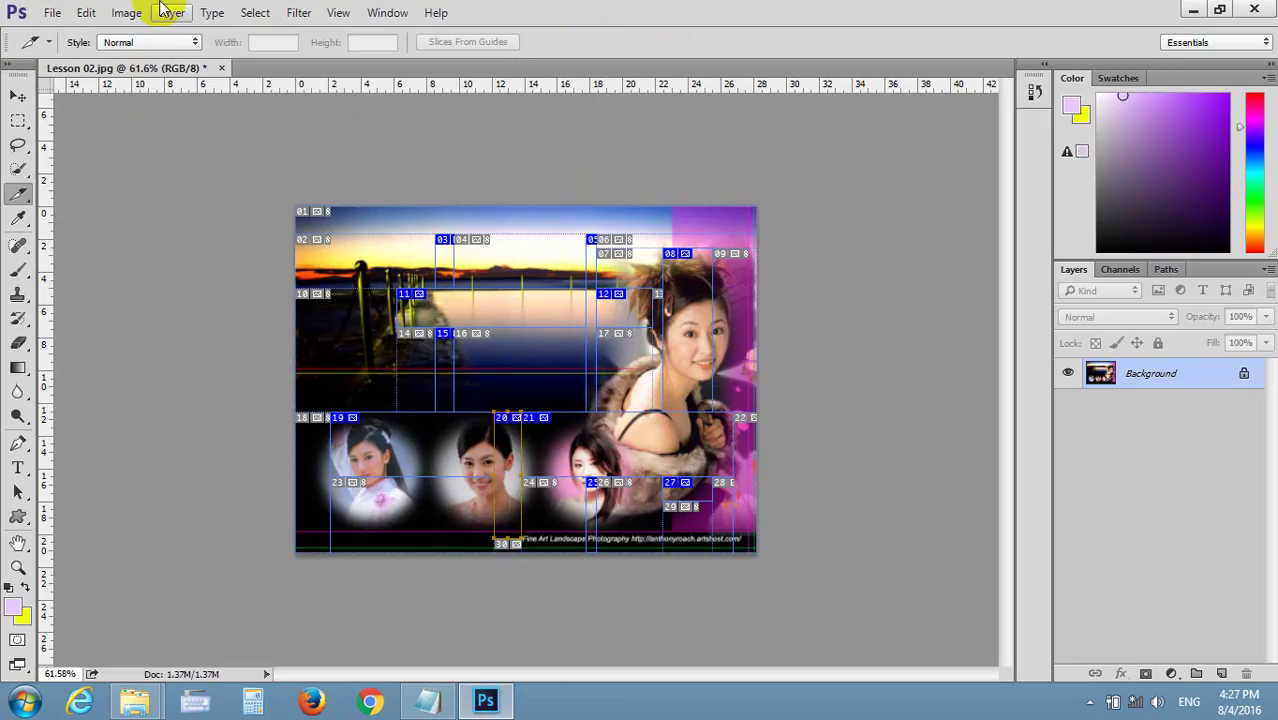
click(491, 457)
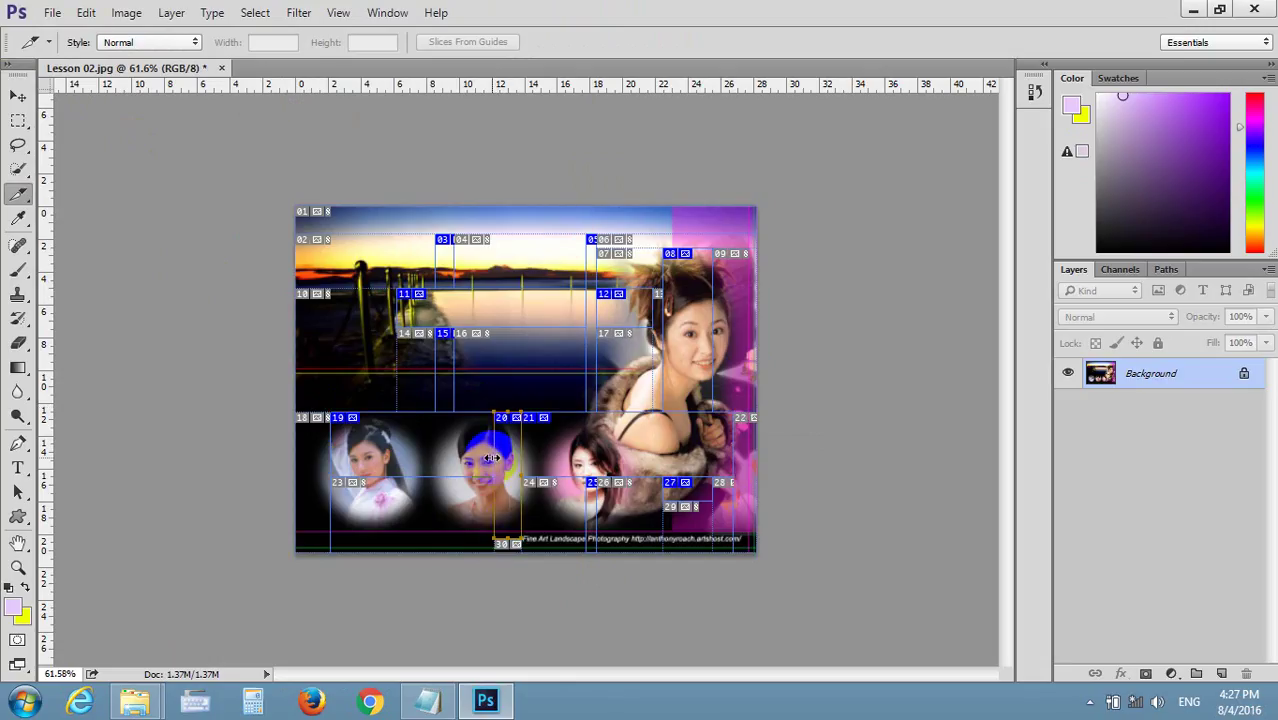
click(52, 13)
click(132, 258)
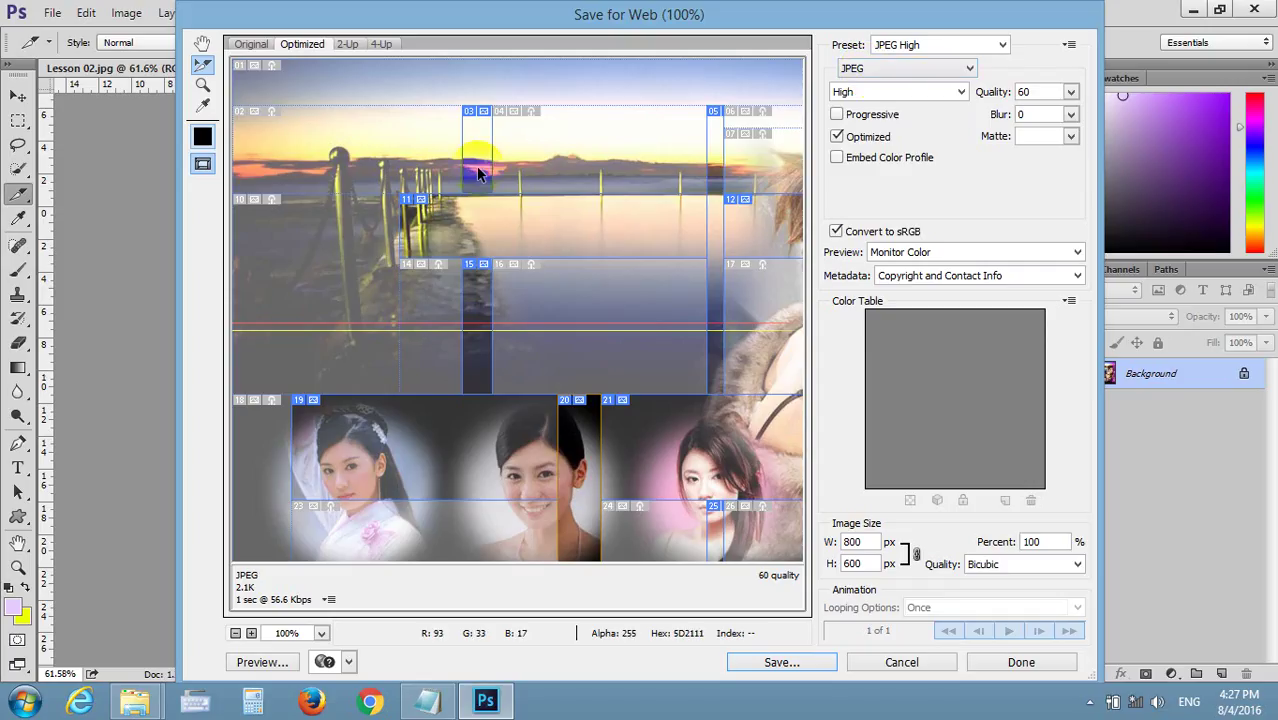
- Check slices 04 and 16 in Save for Web, then save the slices as 'save2' on the Desktop
click(511, 140)
click(577, 291)
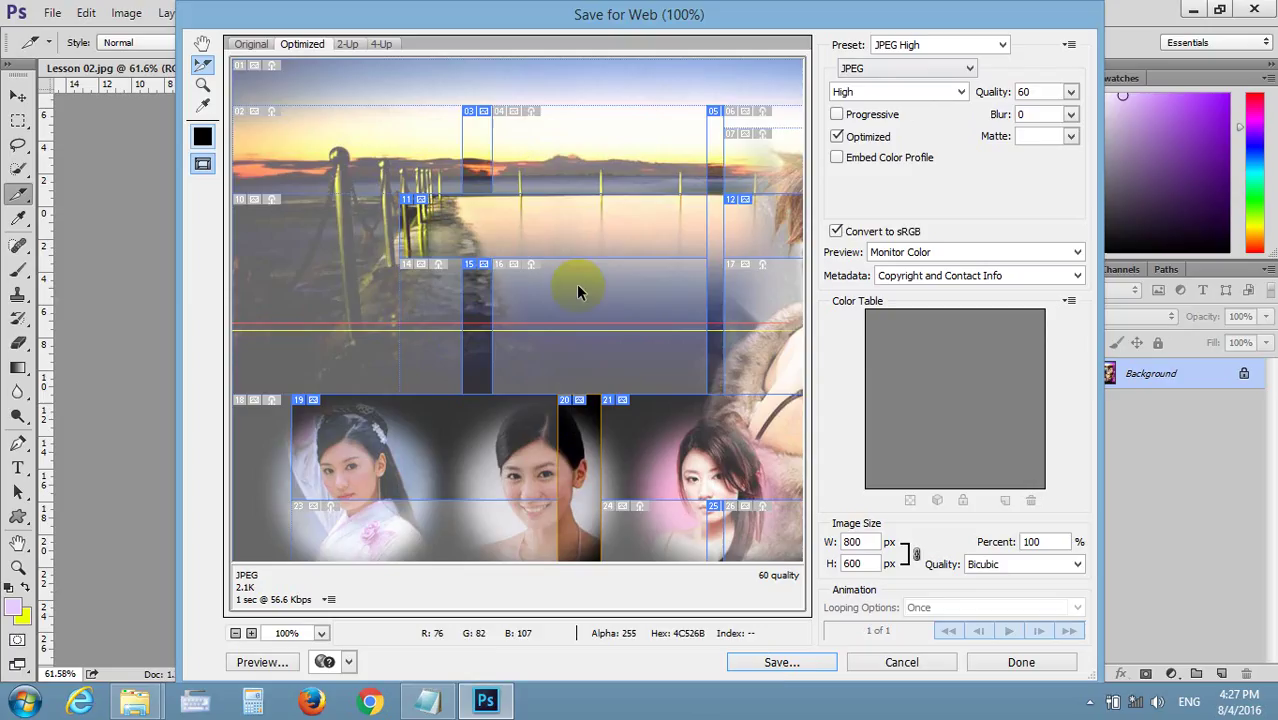
click(768, 663)
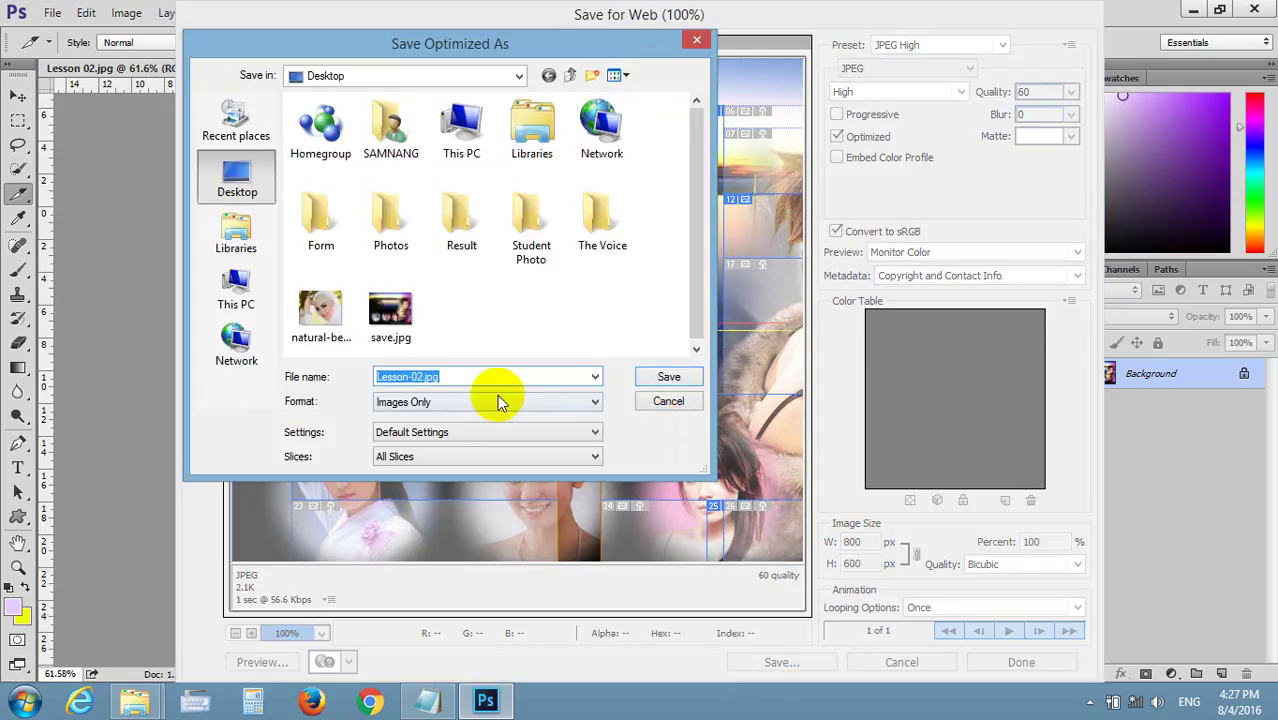
key(BackSpace)
text(save)
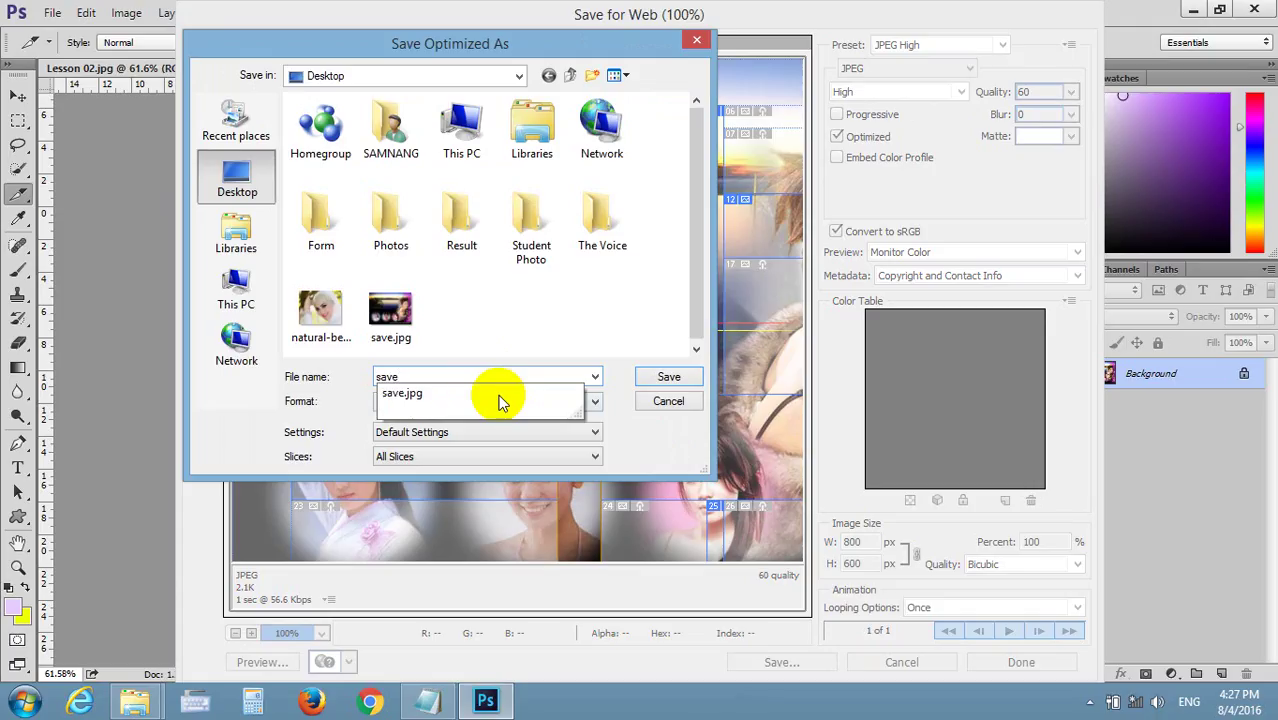
text(2)
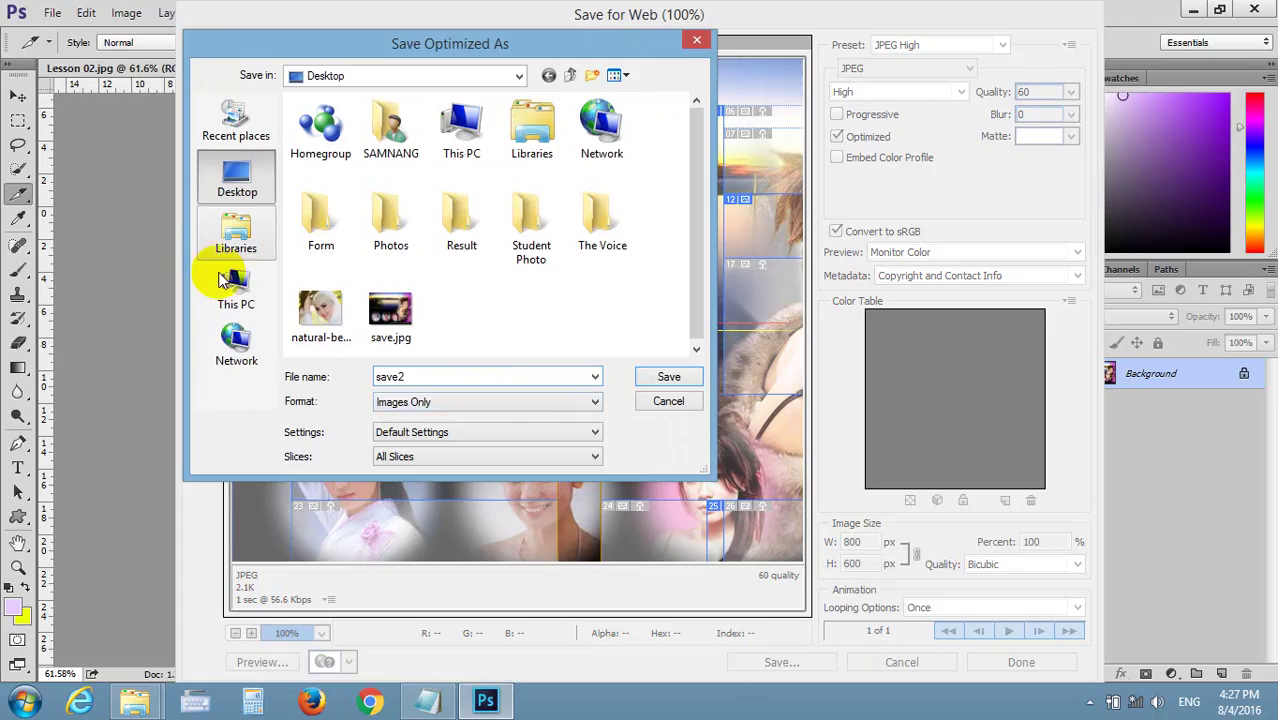
click(697, 379)
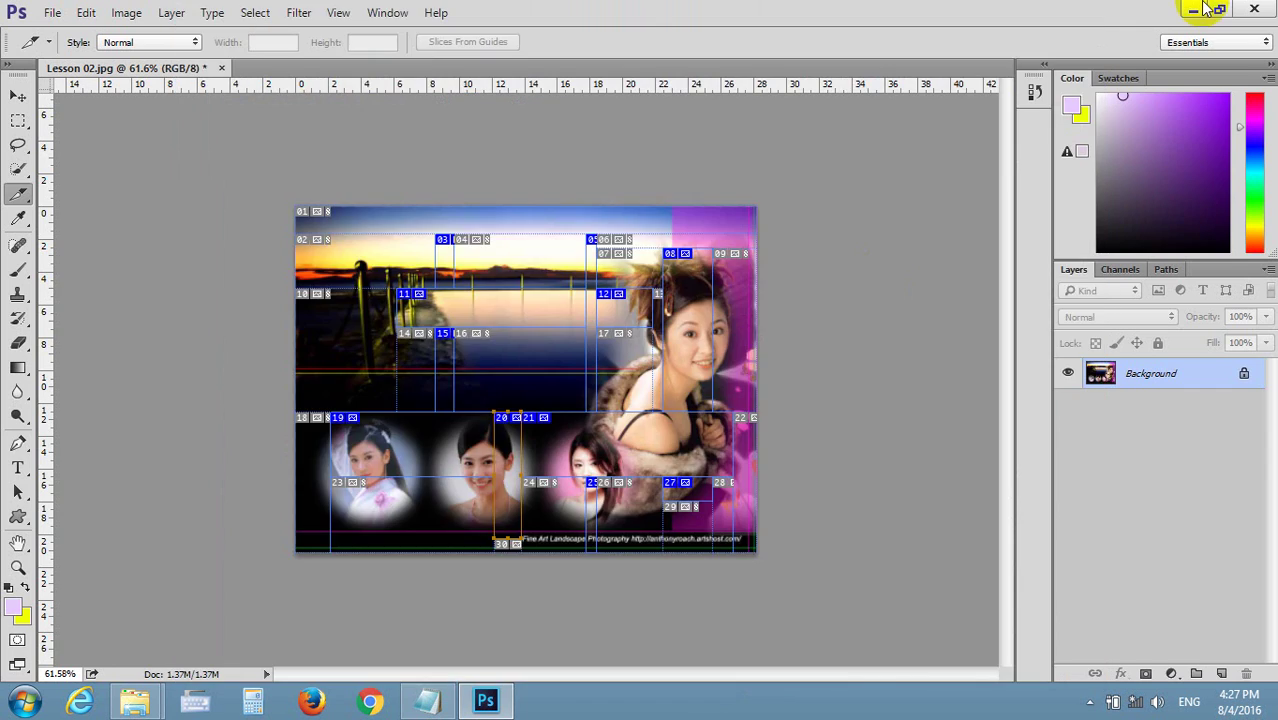
- Open the desktop images folder and open the first slice, save2_01.jpg, for viewing
click(1192, 9)
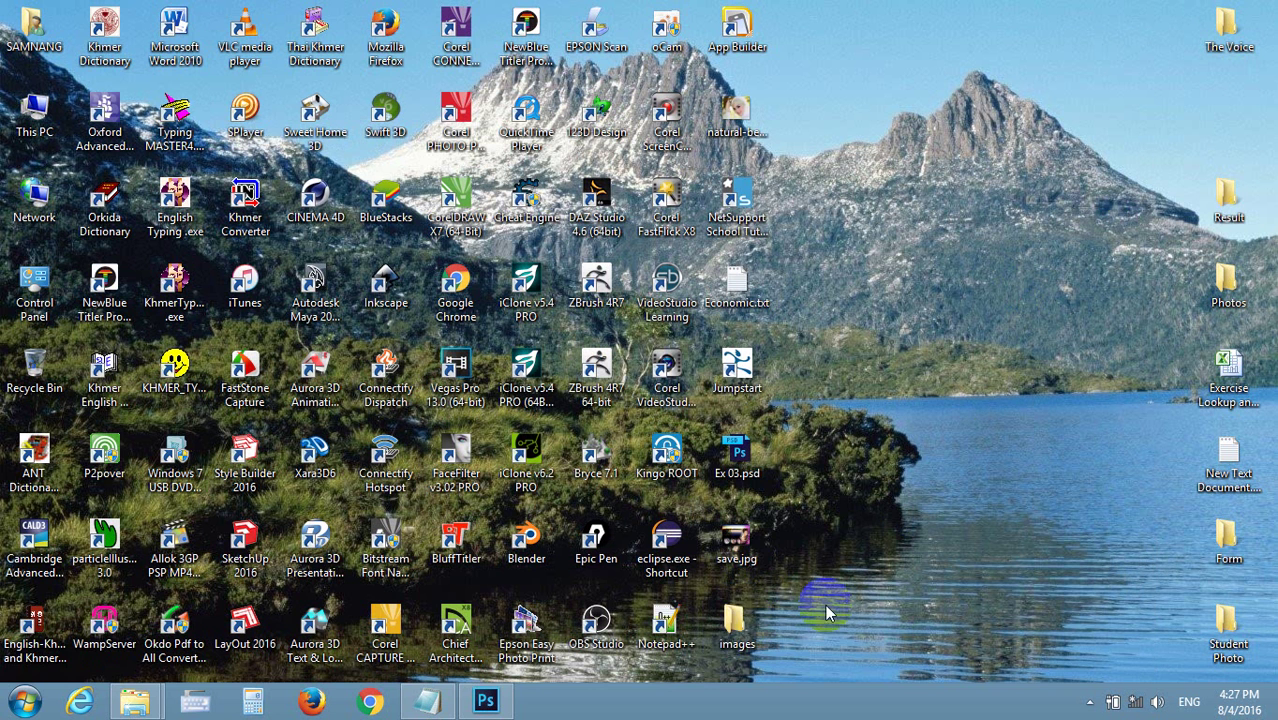
click(744, 621)
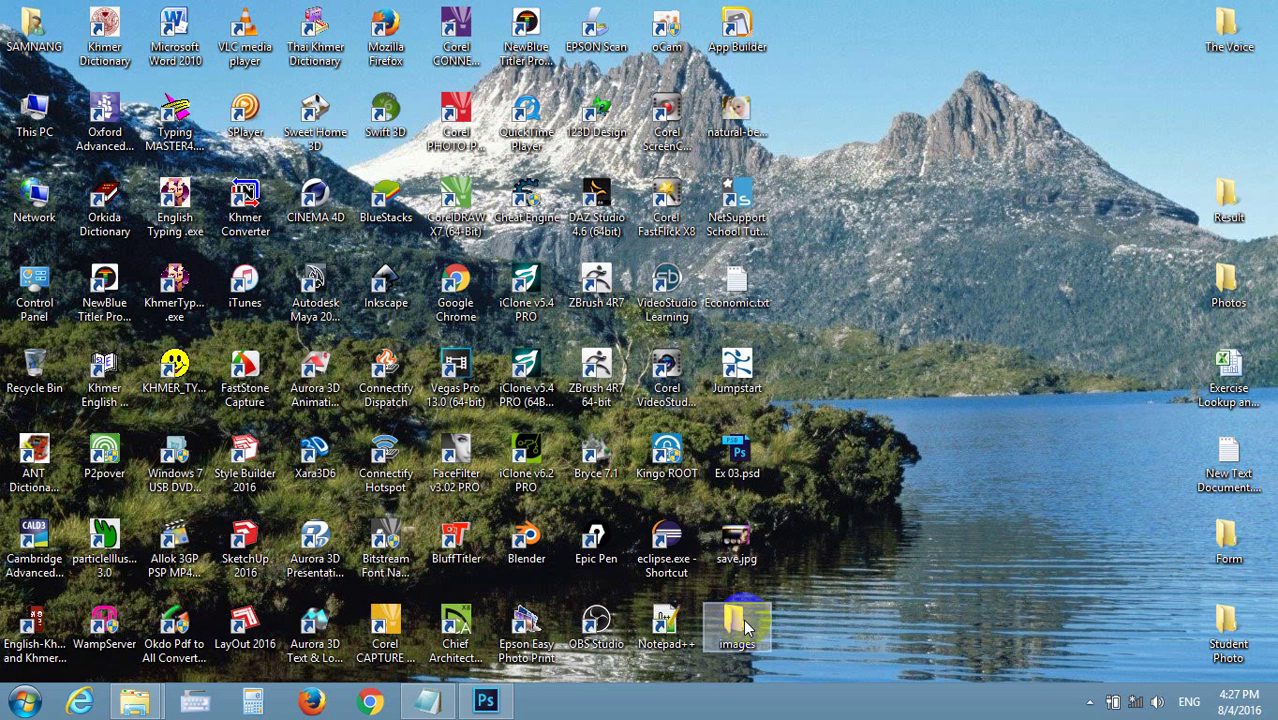
double_click(744, 621)
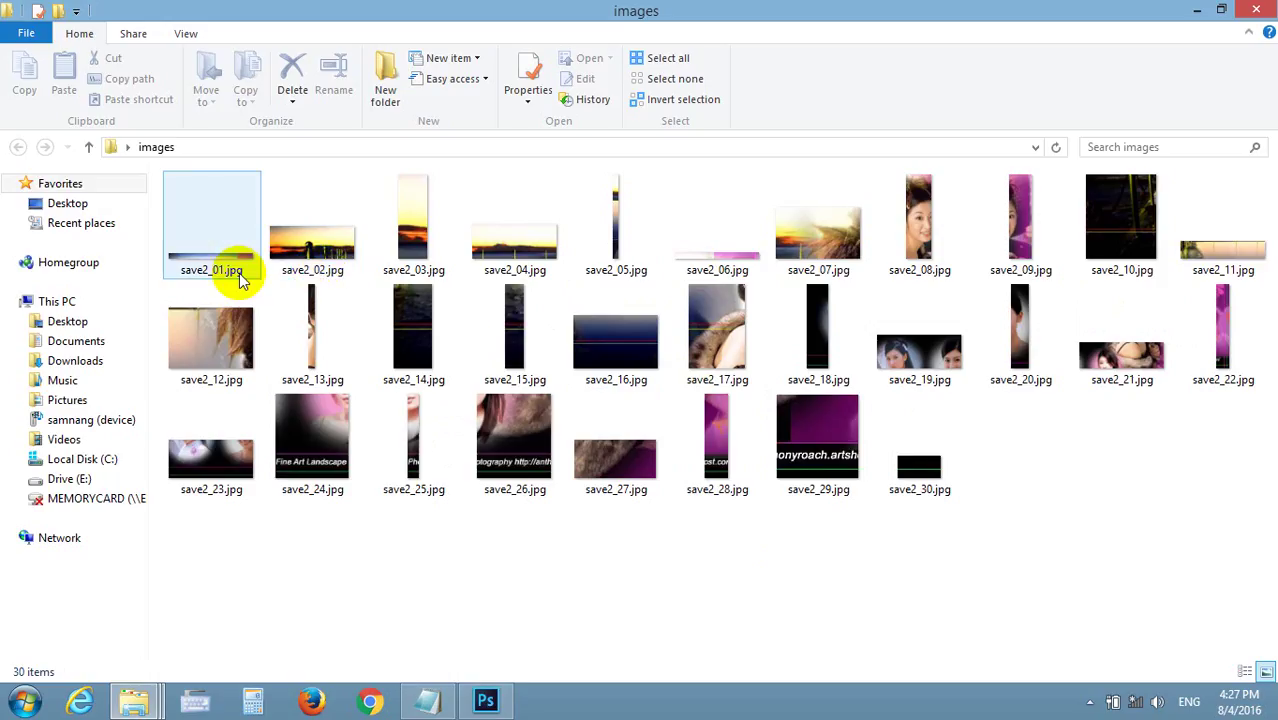
click(187, 257)
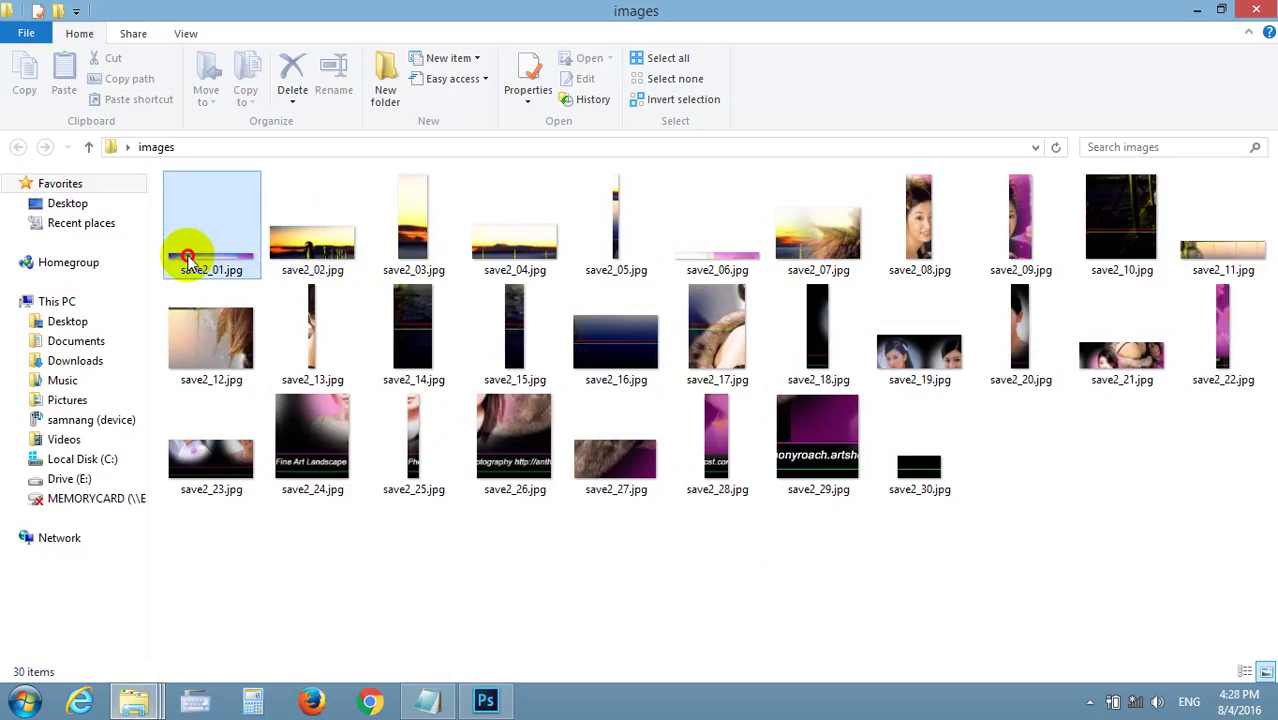
double_click(187, 257)
- Step through the save2 slice images one by one, then close Windows Photo Viewer
click(683, 660)
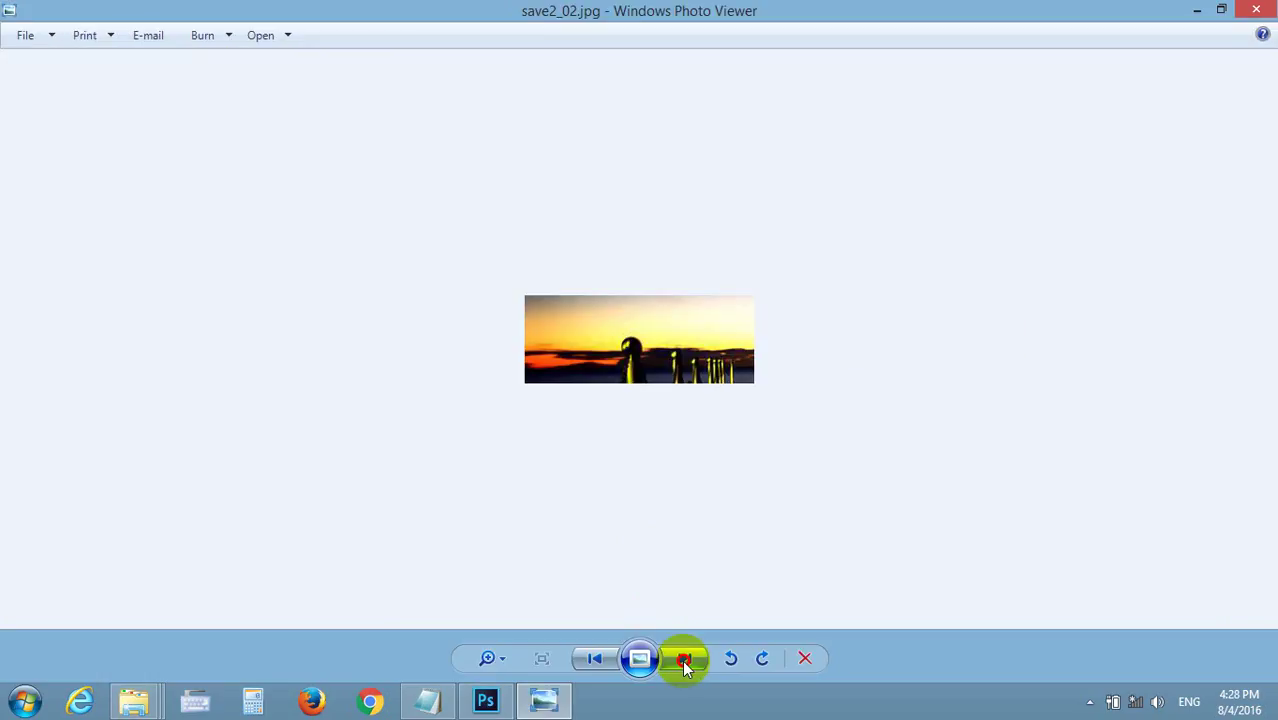
click(684, 660)
click(684, 660)
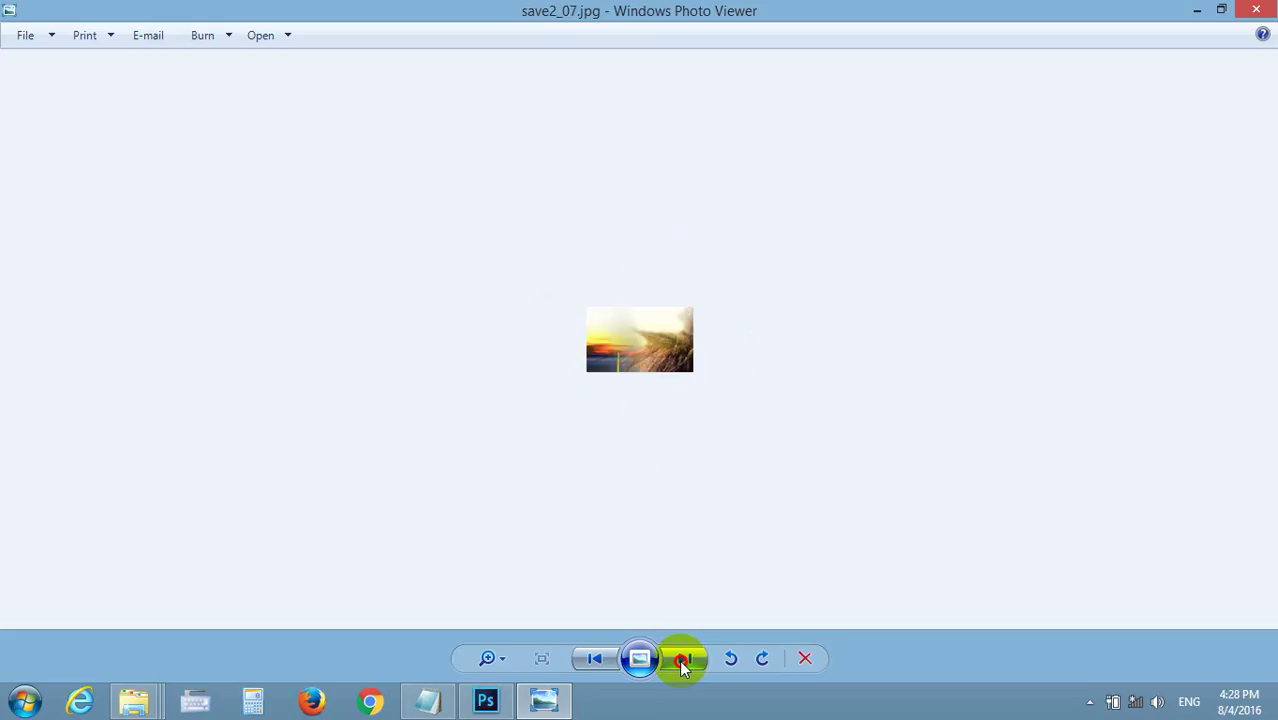
click(683, 660)
click(683, 660)
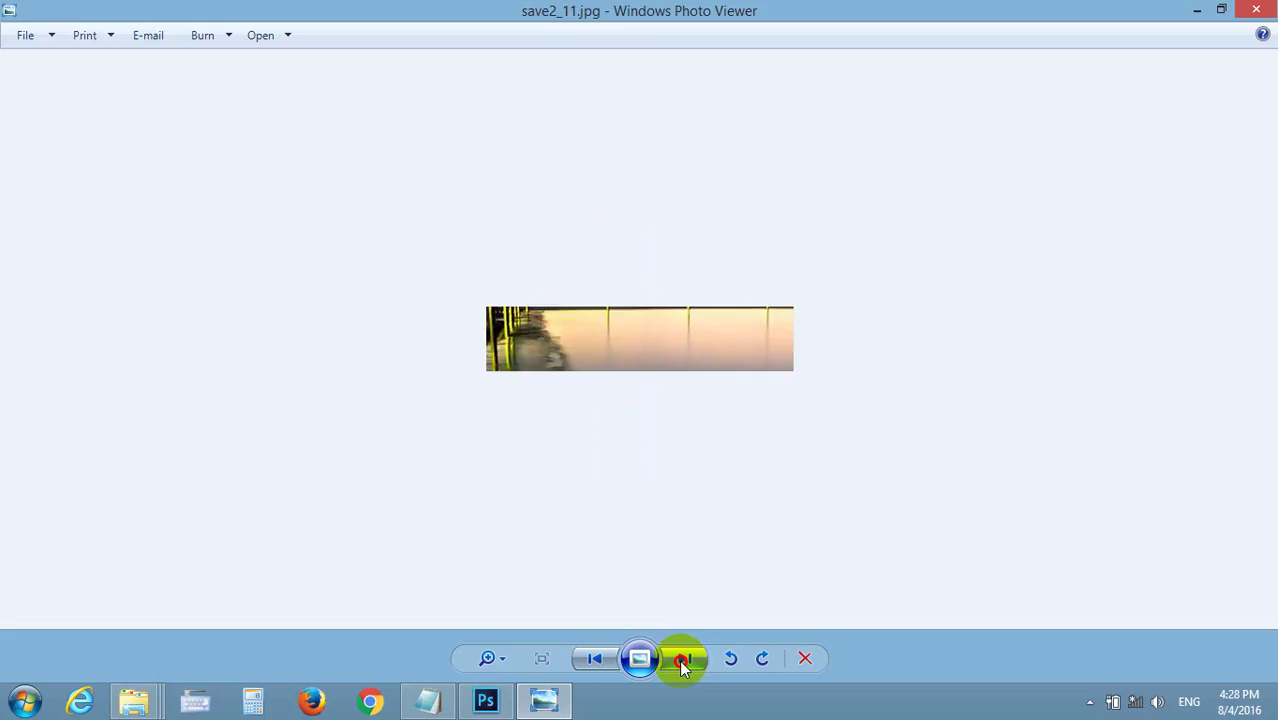
click(683, 660)
click(683, 660)
click(683, 660)
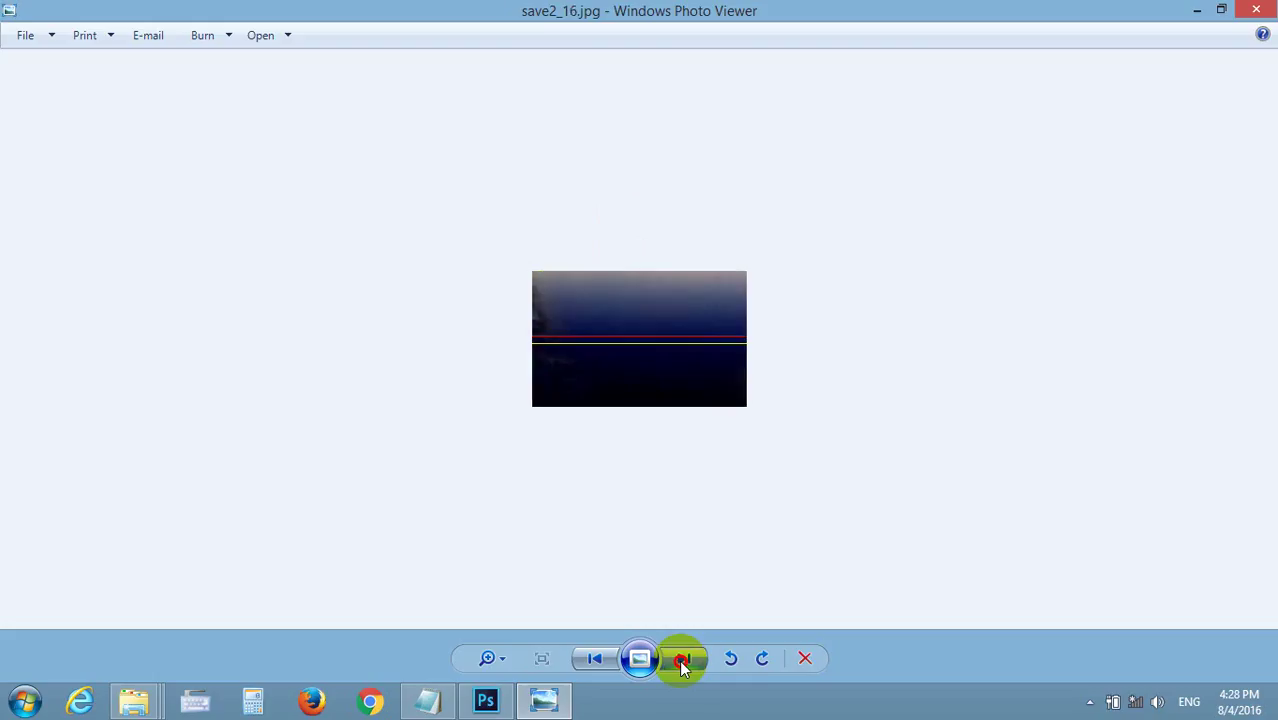
click(683, 660)
click(683, 660)
click(683, 660)
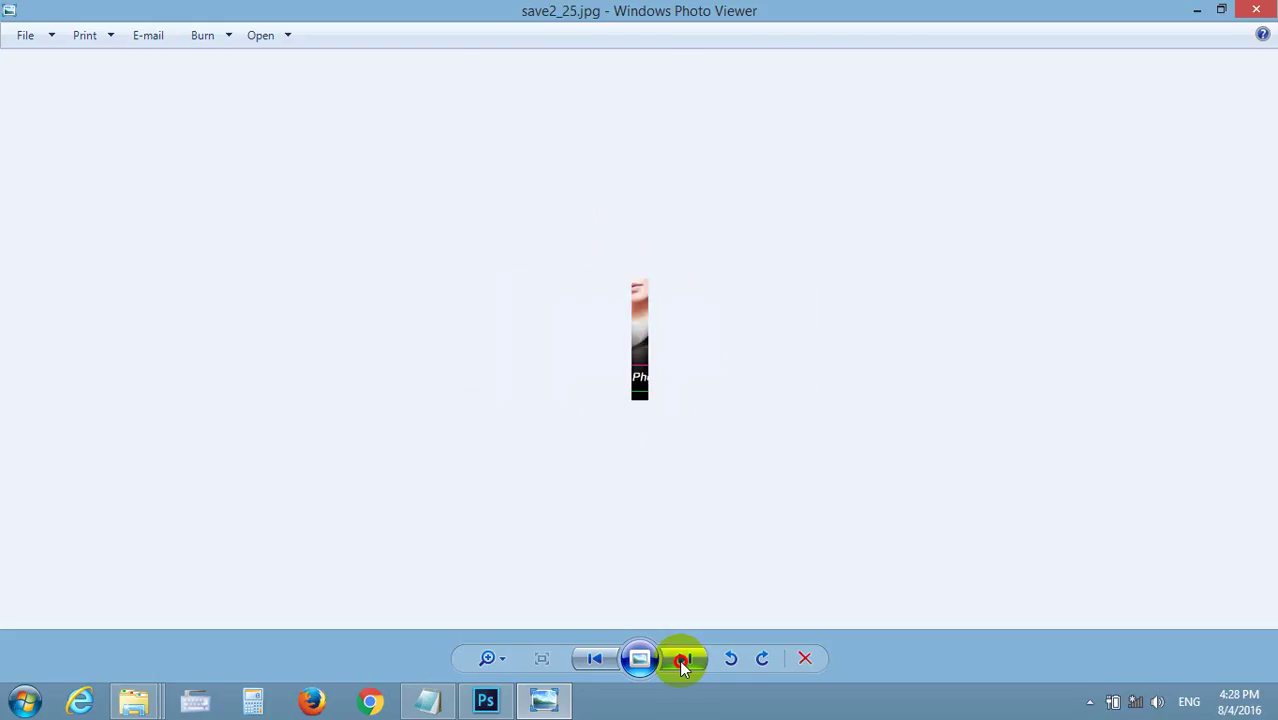
click(683, 660)
click(683, 660)
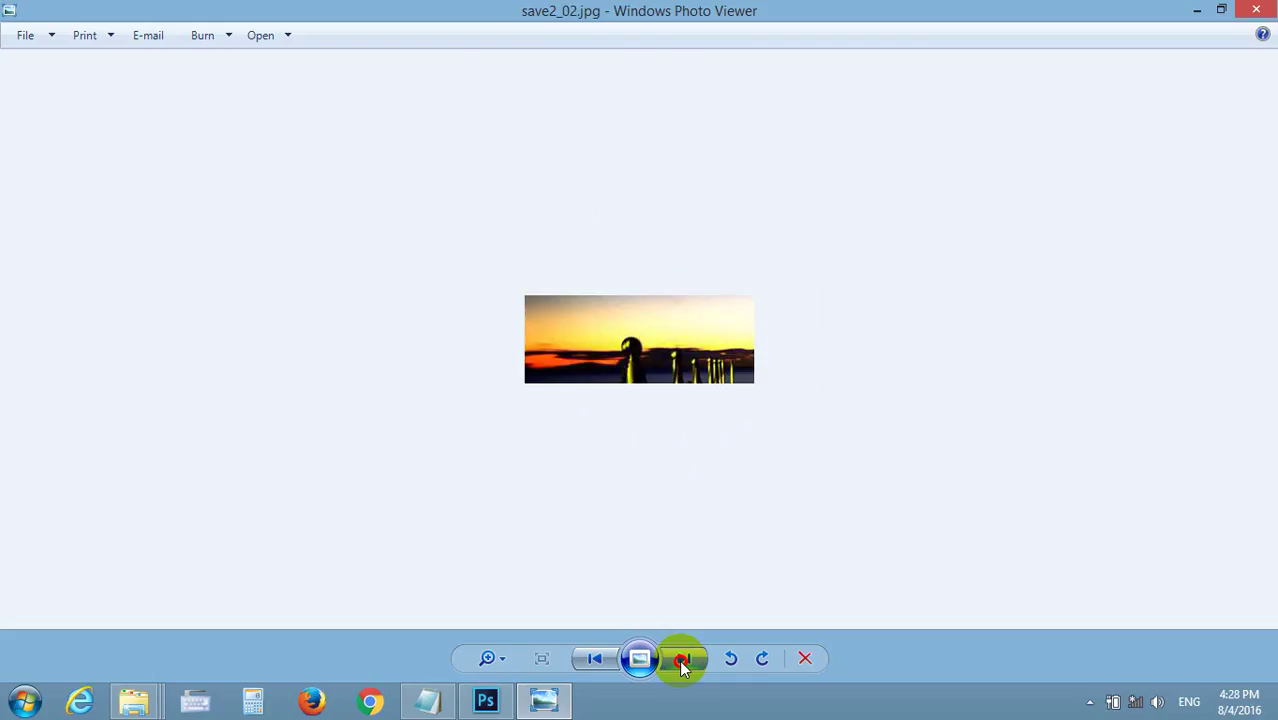
click(675, 660)
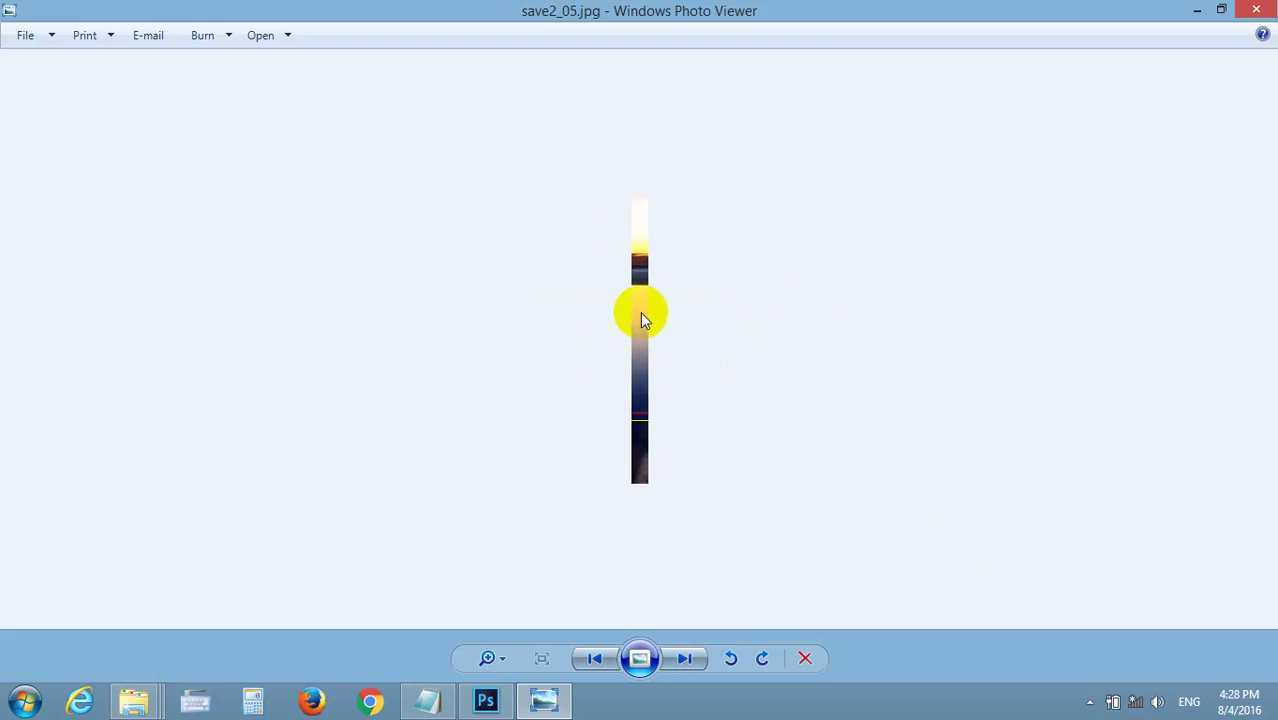
click(685, 659)
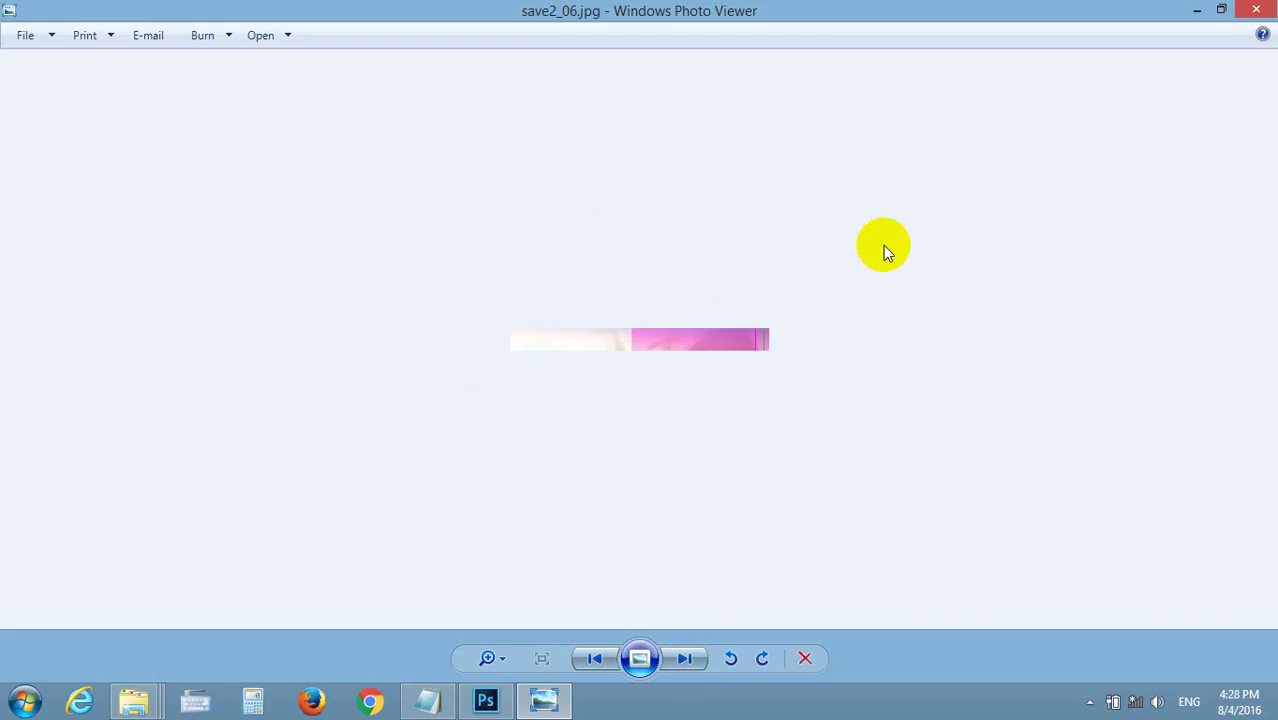
click(1256, 10)
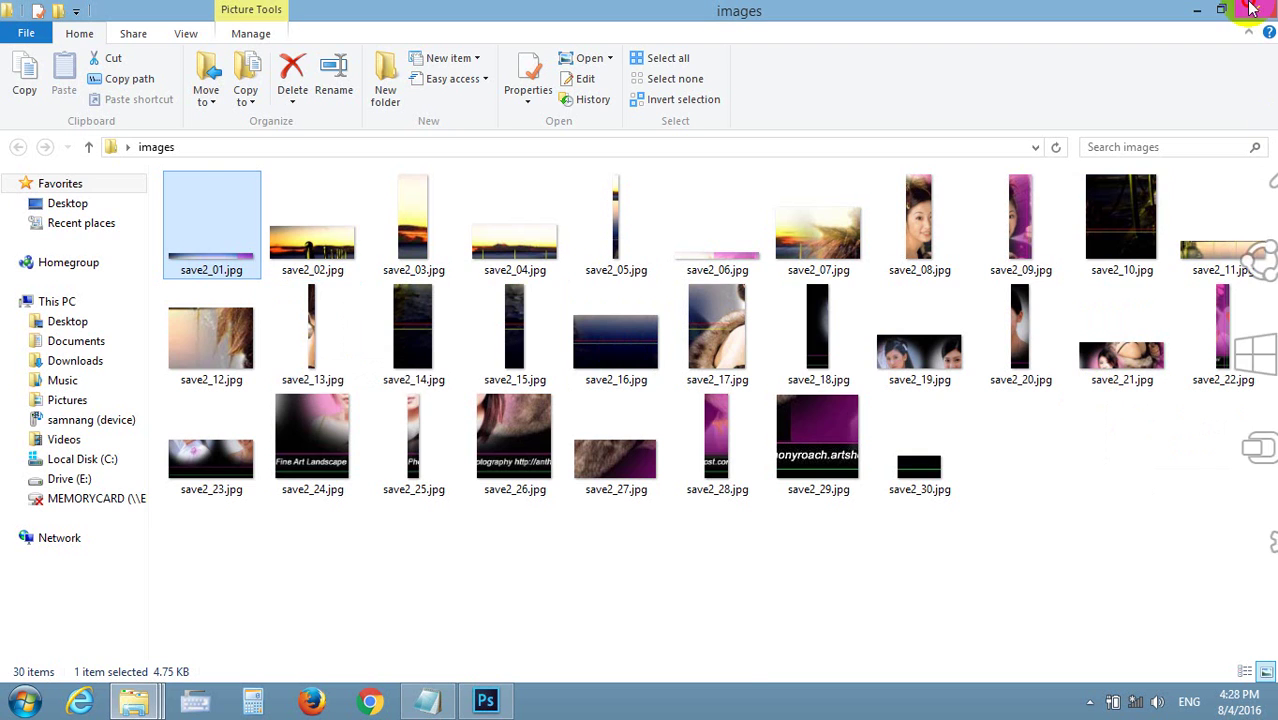
- Show the desktop and preview save.jpg in Photo Viewer, then close it
key(super+d)
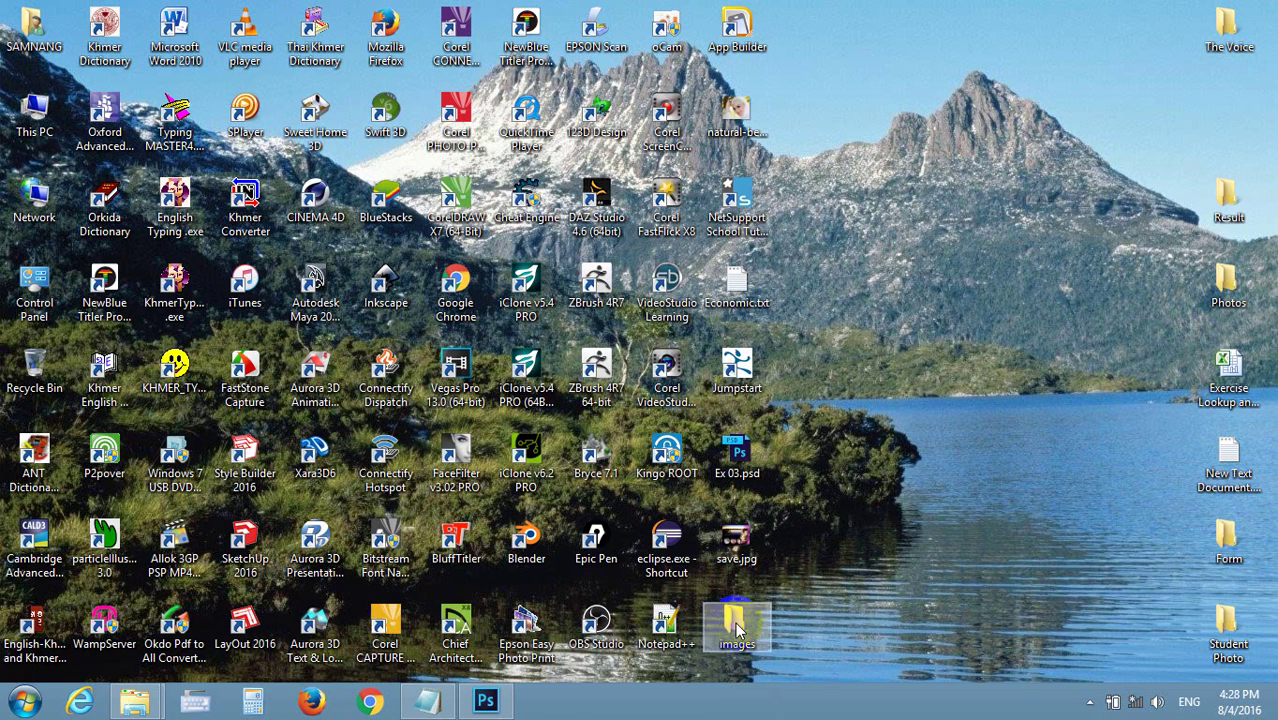
double_click(751, 574)
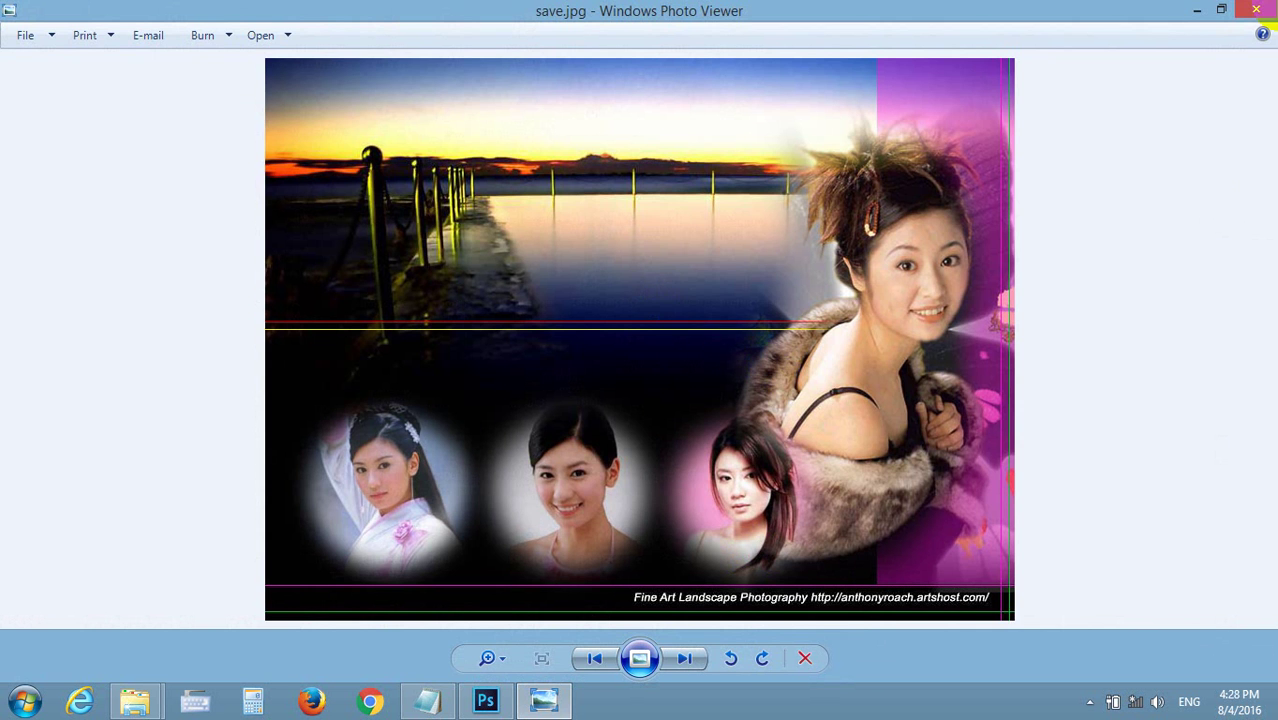
click(1256, 9)
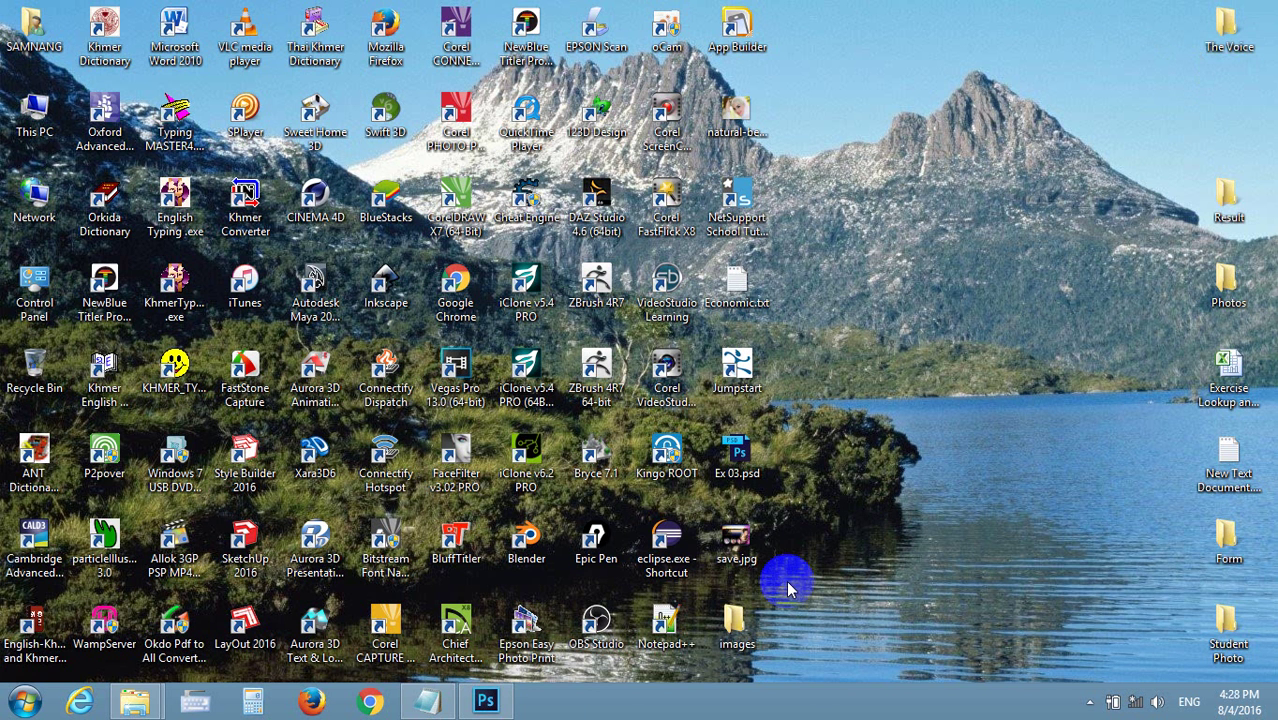
- Delete save.jpg and the images folder to the Recycle Bin
drag(789, 528, 737, 640)
key(Delete)
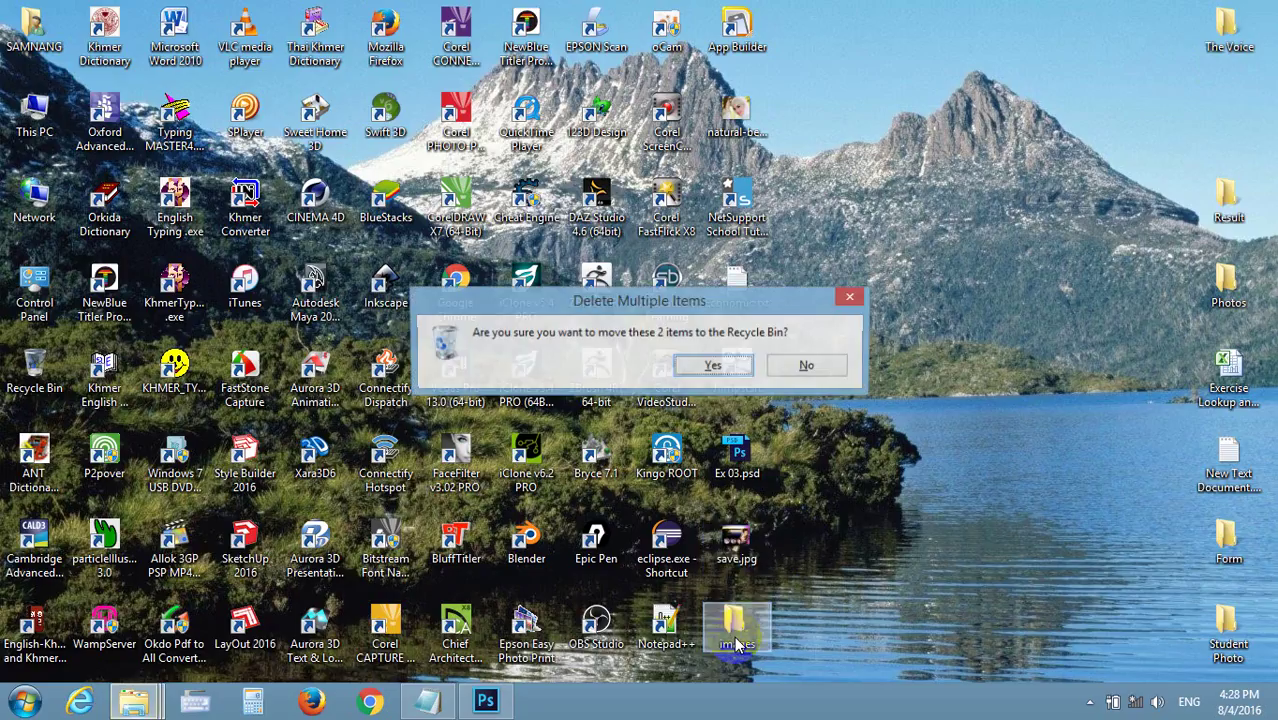
key(Return)
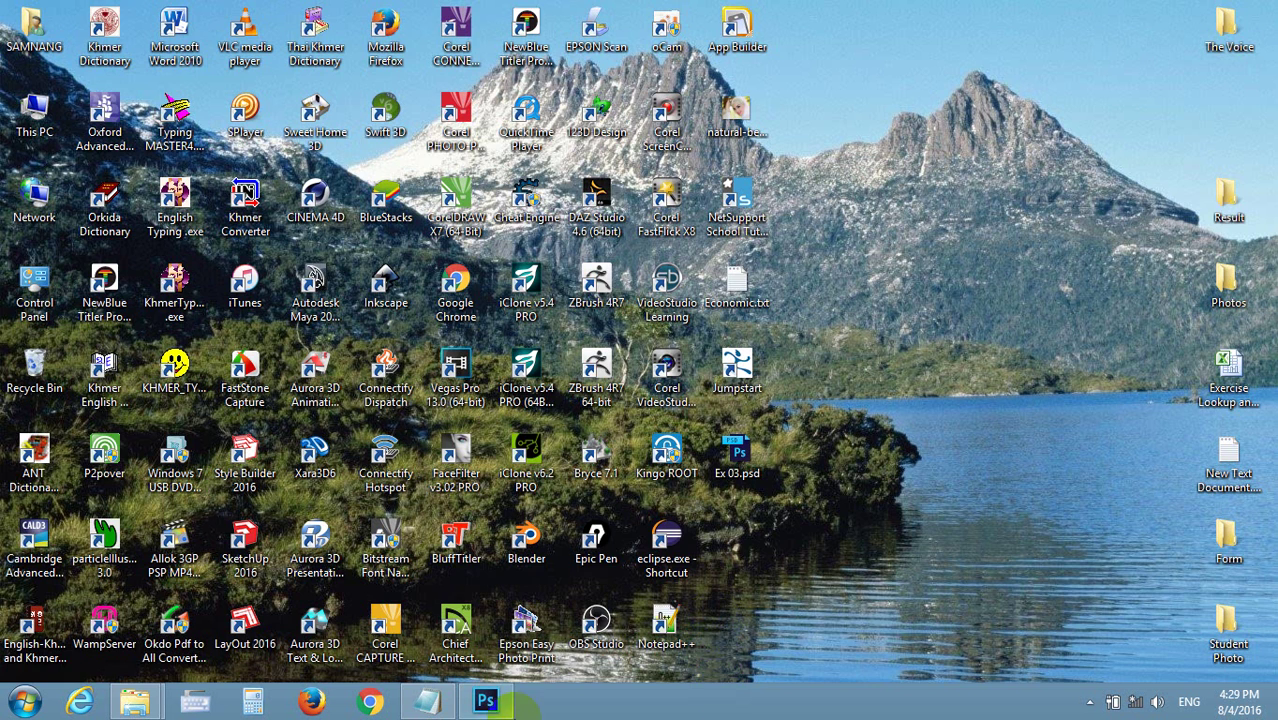
- Bring Lesson 02.jpg forward and delete all slices, leaving only auto slice 01
click(486, 700)
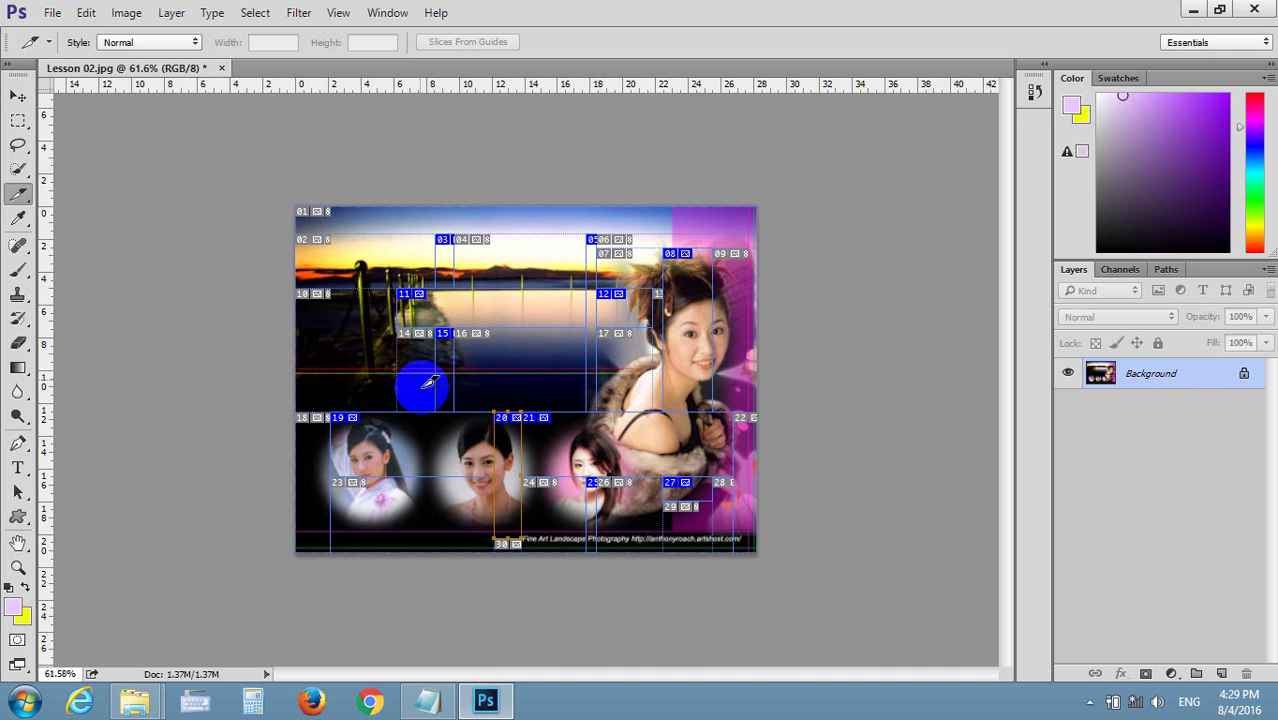
key(Delete)
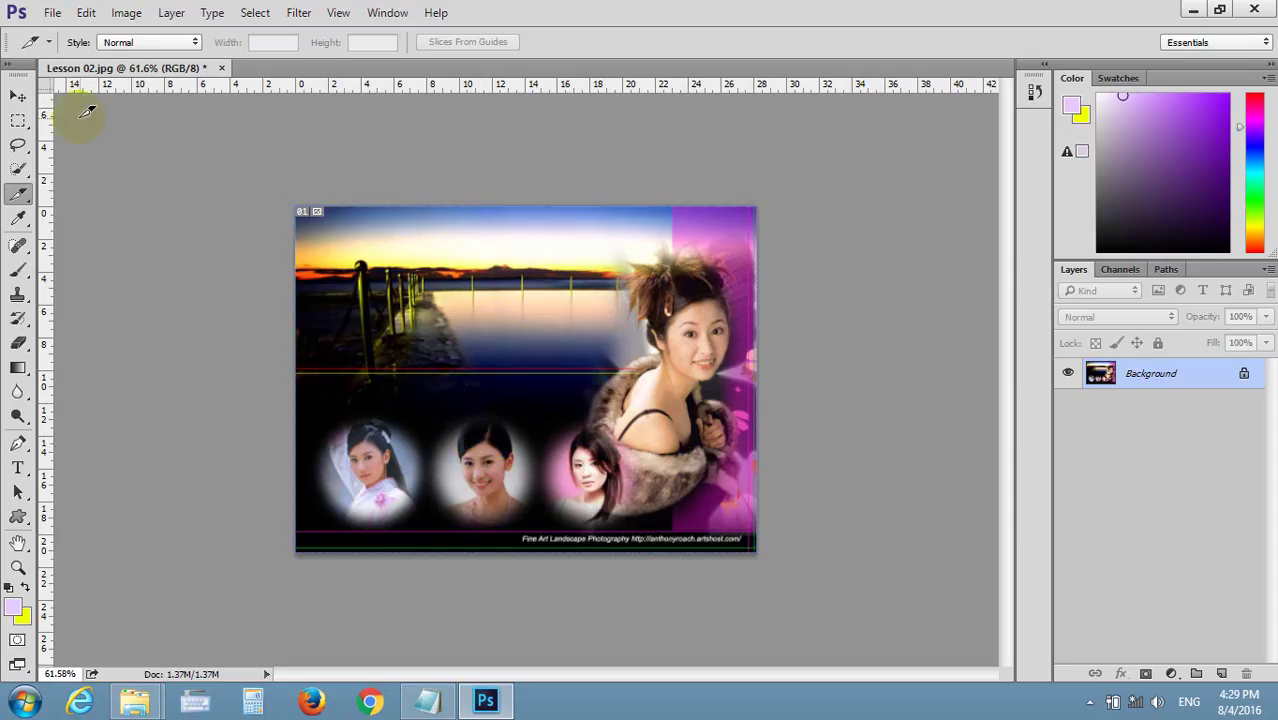
click(18, 95)
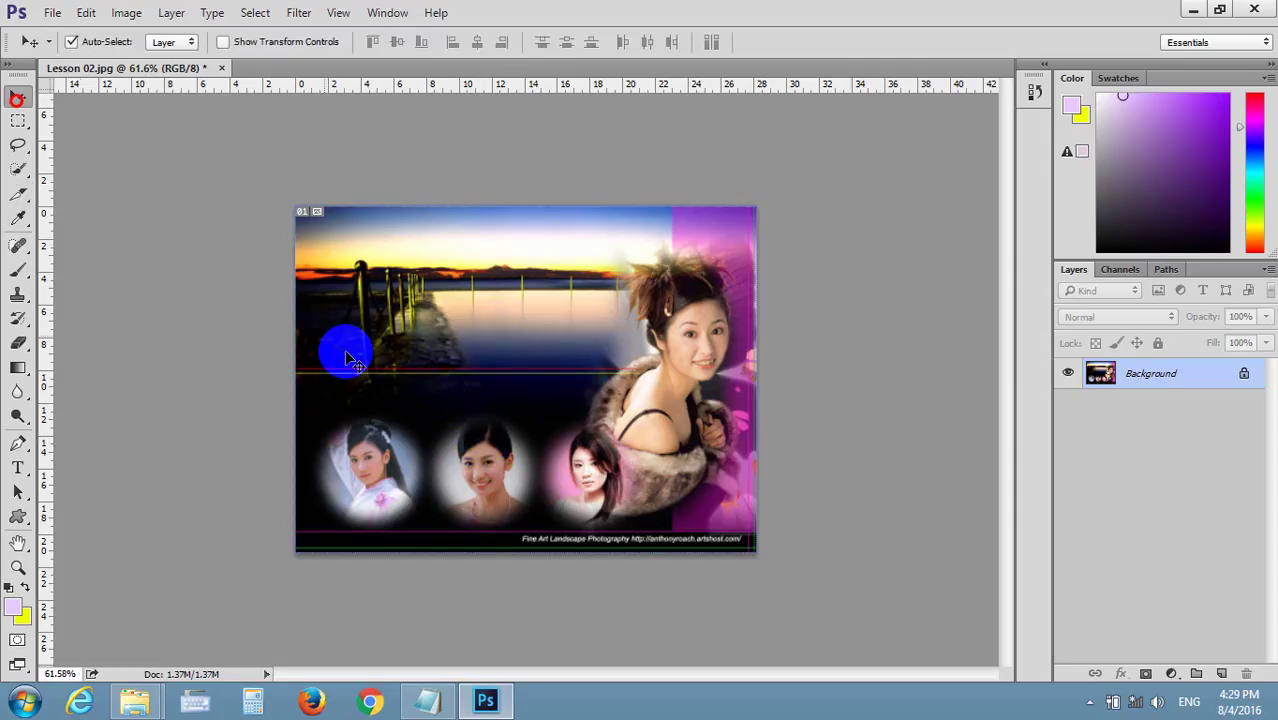
click(18, 193)
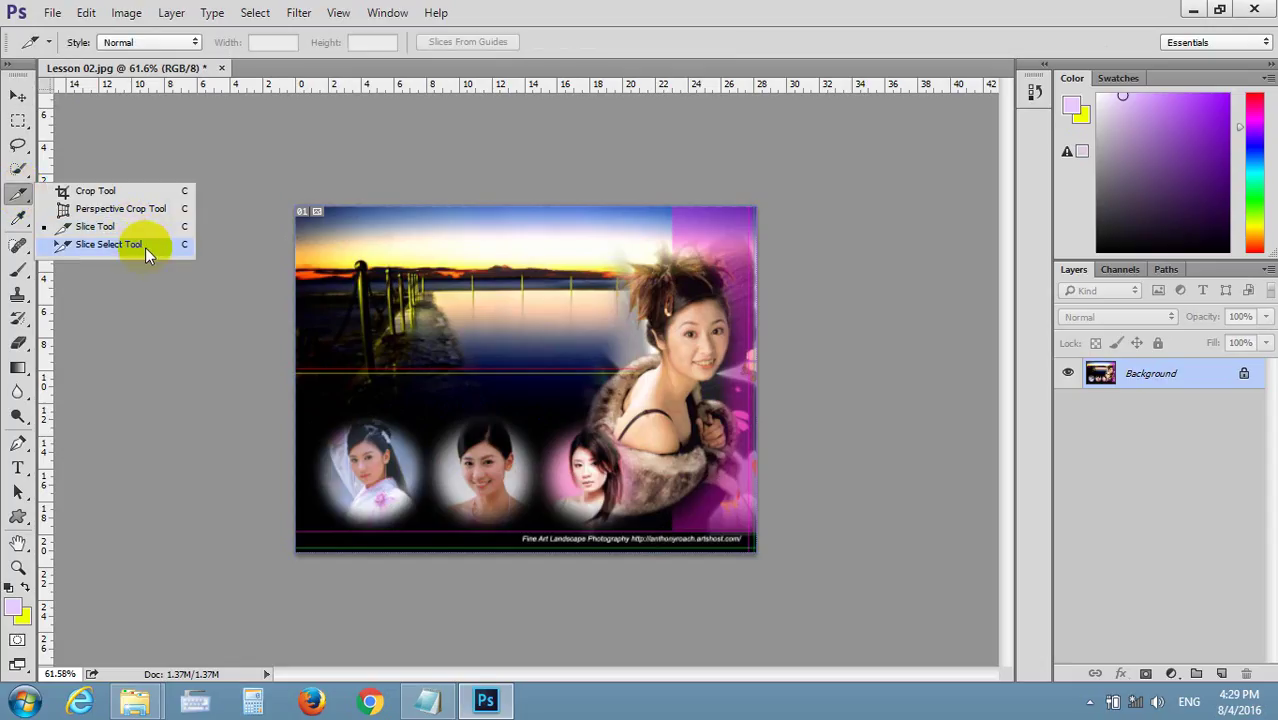
- Draw a slice over the lake above the round portraits, then shift slice 03 left over the pier
click(93, 229)
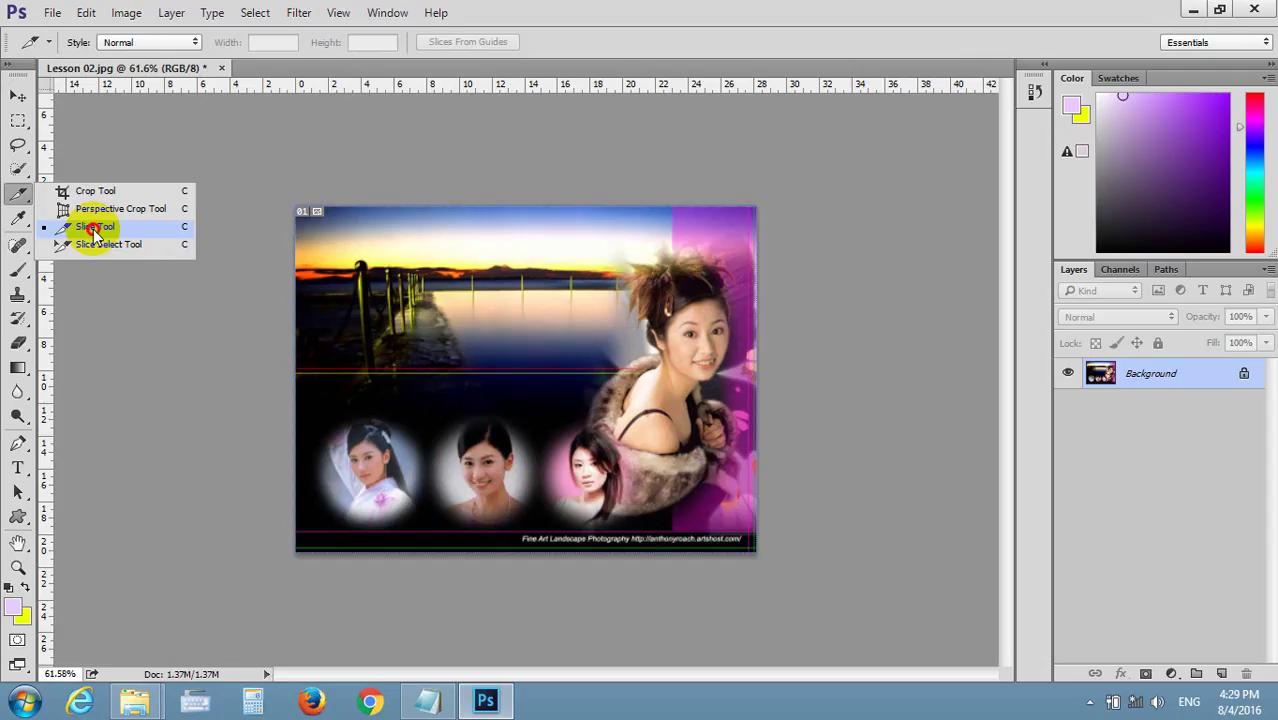
drag(420, 251, 690, 392)
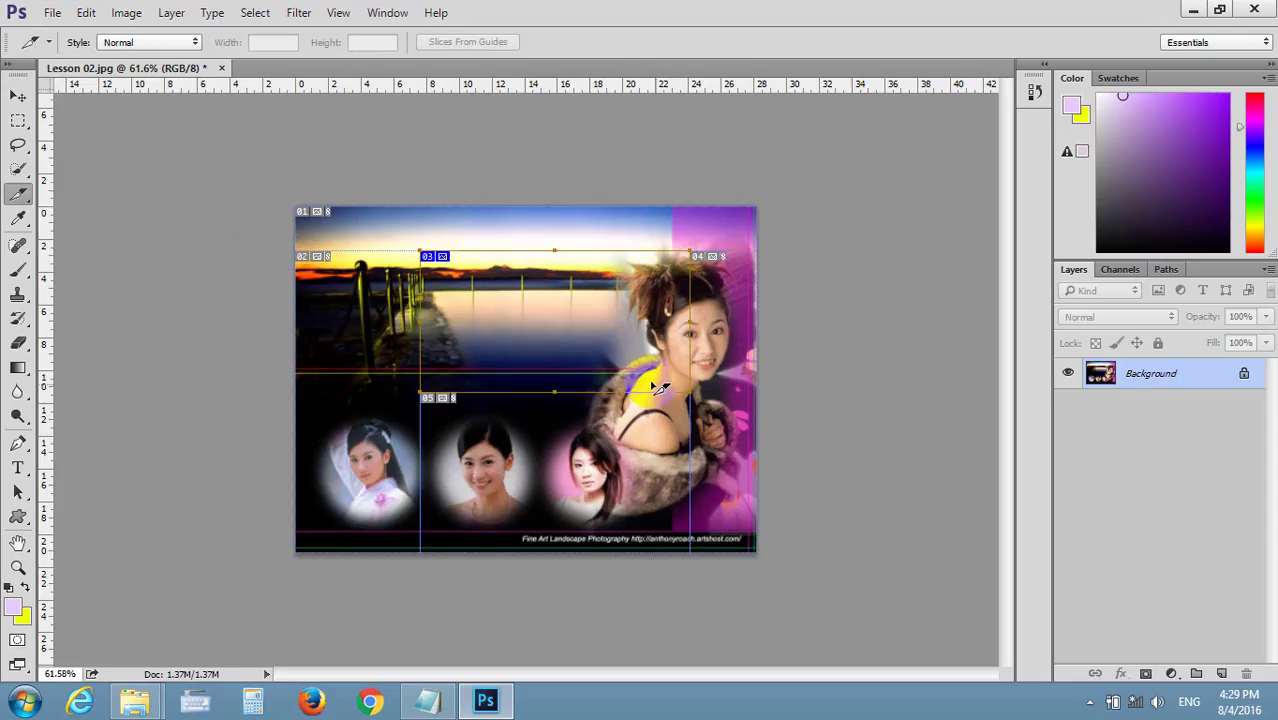
right_click(531, 366)
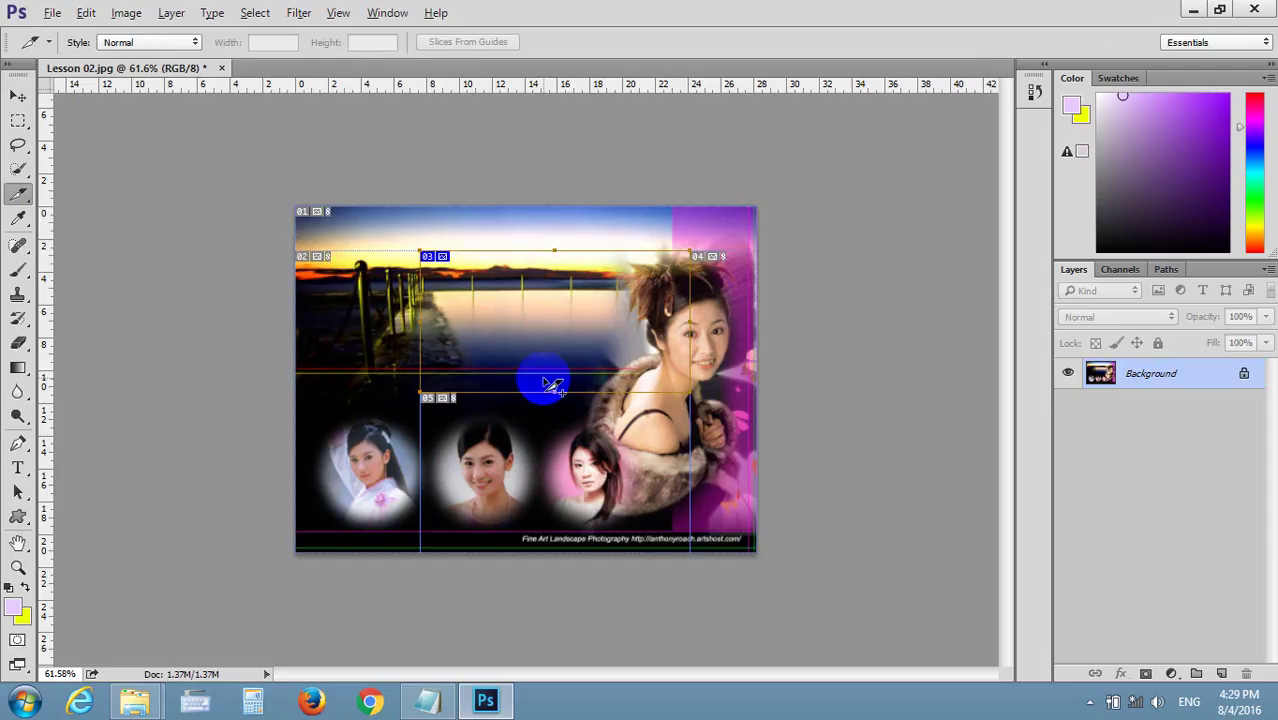
scroll(553, 386, up, 2)
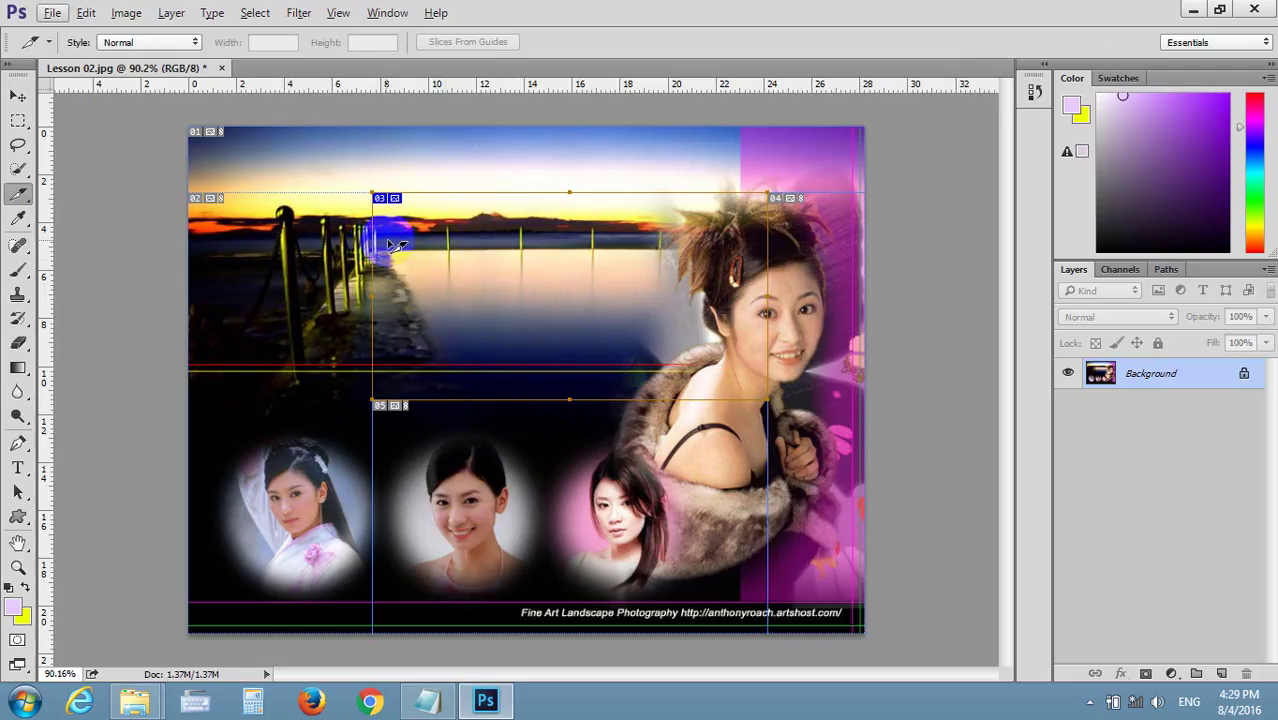
click(508, 400)
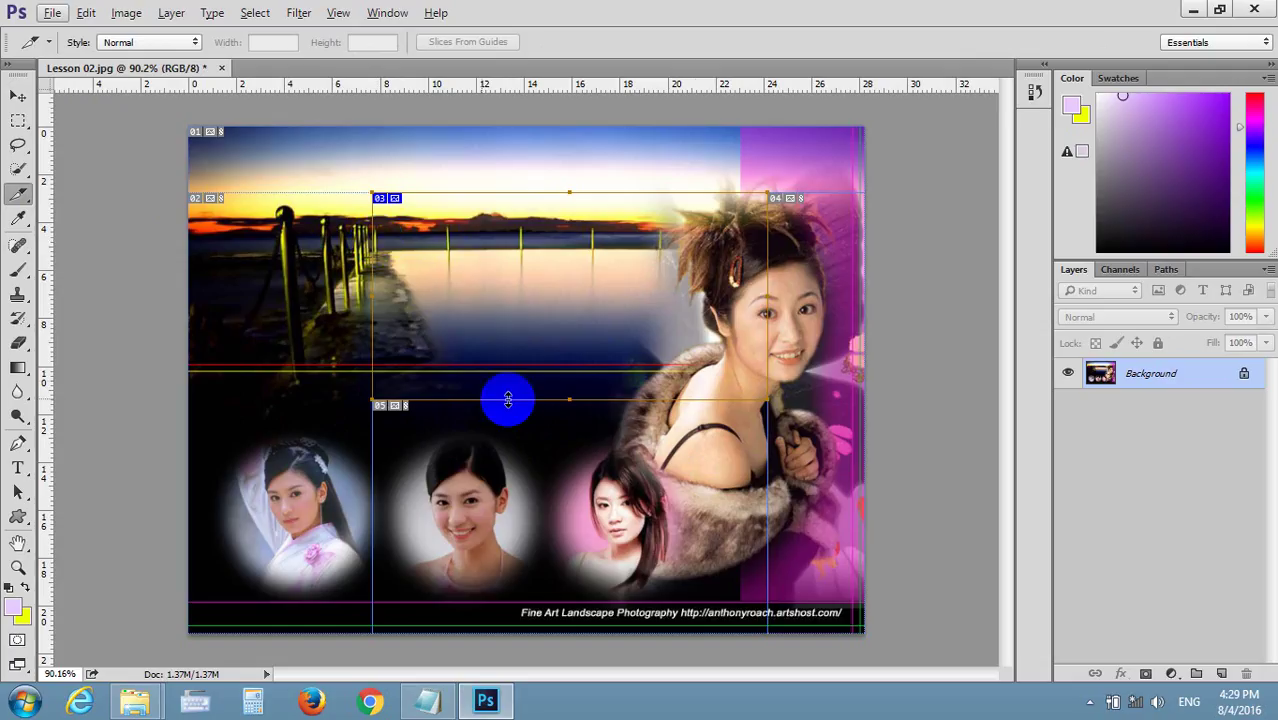
click(541, 365)
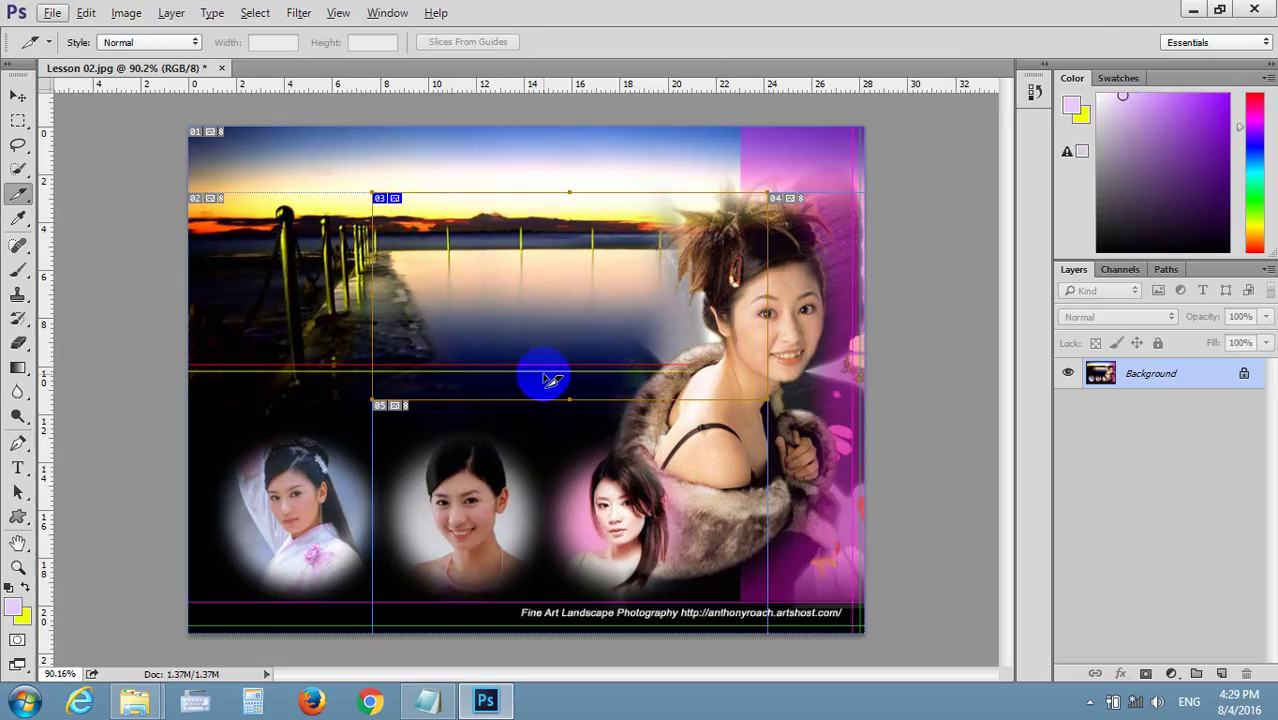
click(583, 528)
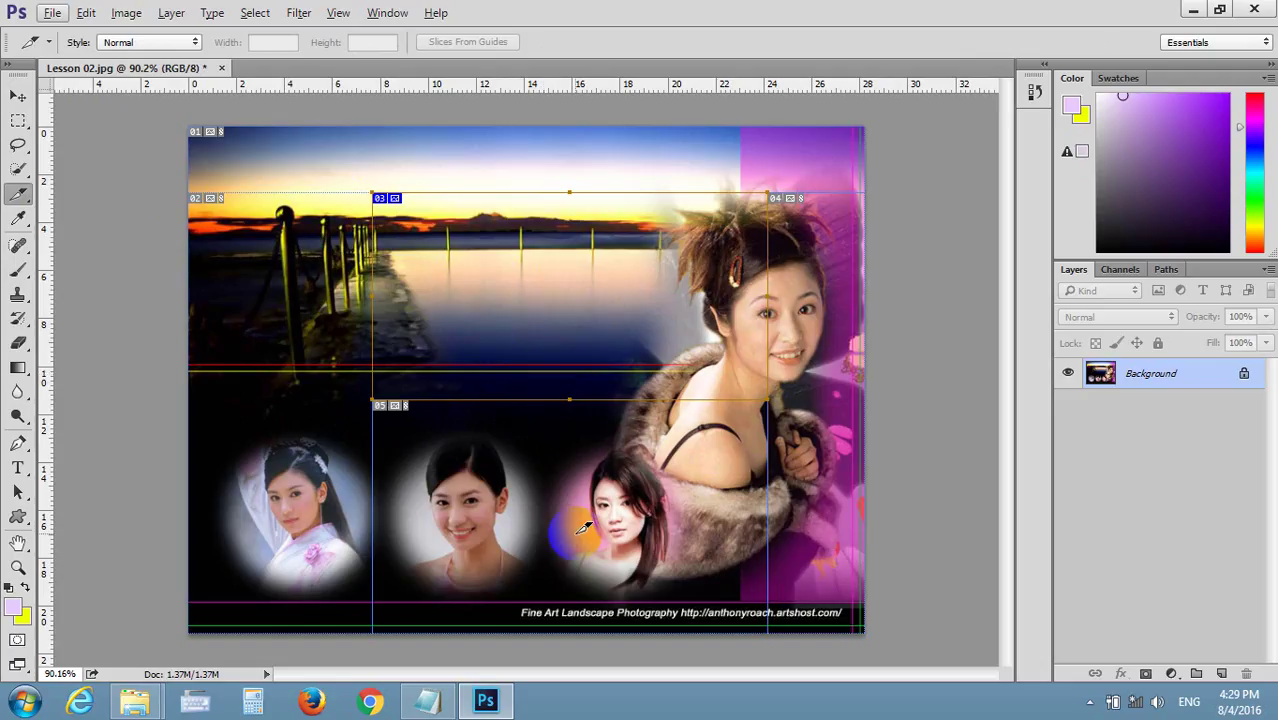
click(348, 280)
click(748, 308)
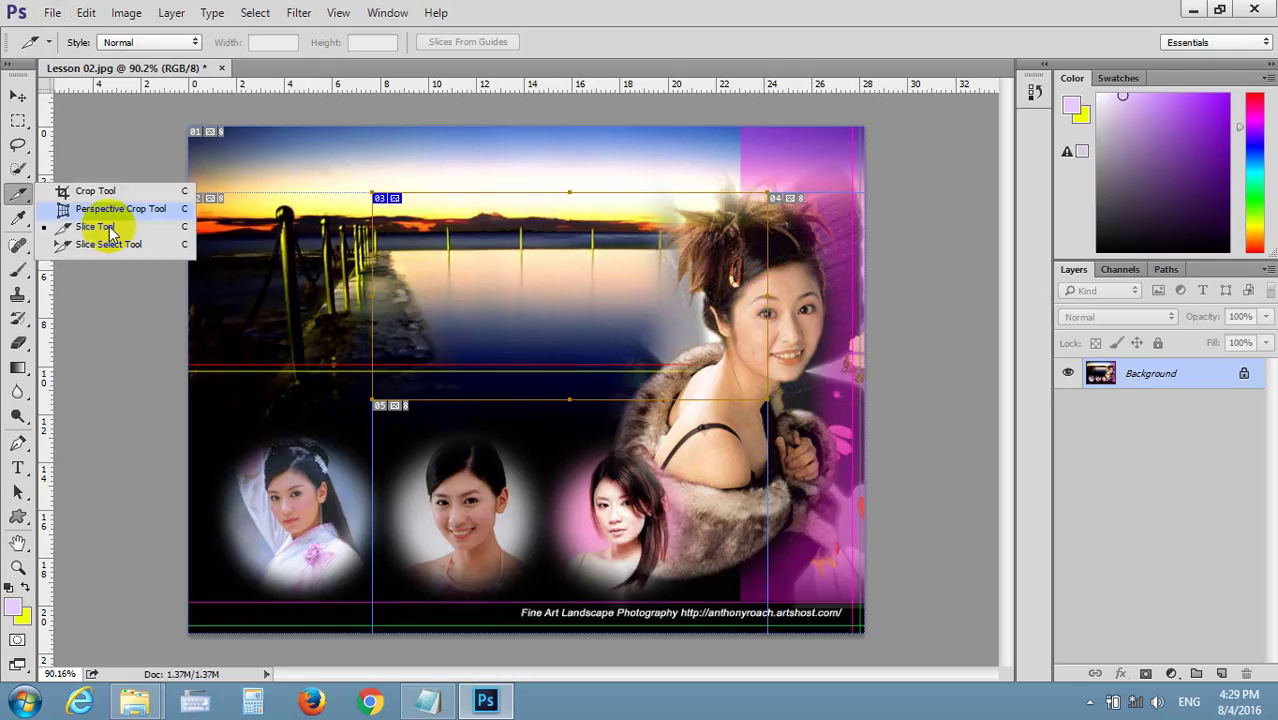
drag(29, 190, 122, 240)
drag(497, 272, 403, 272)
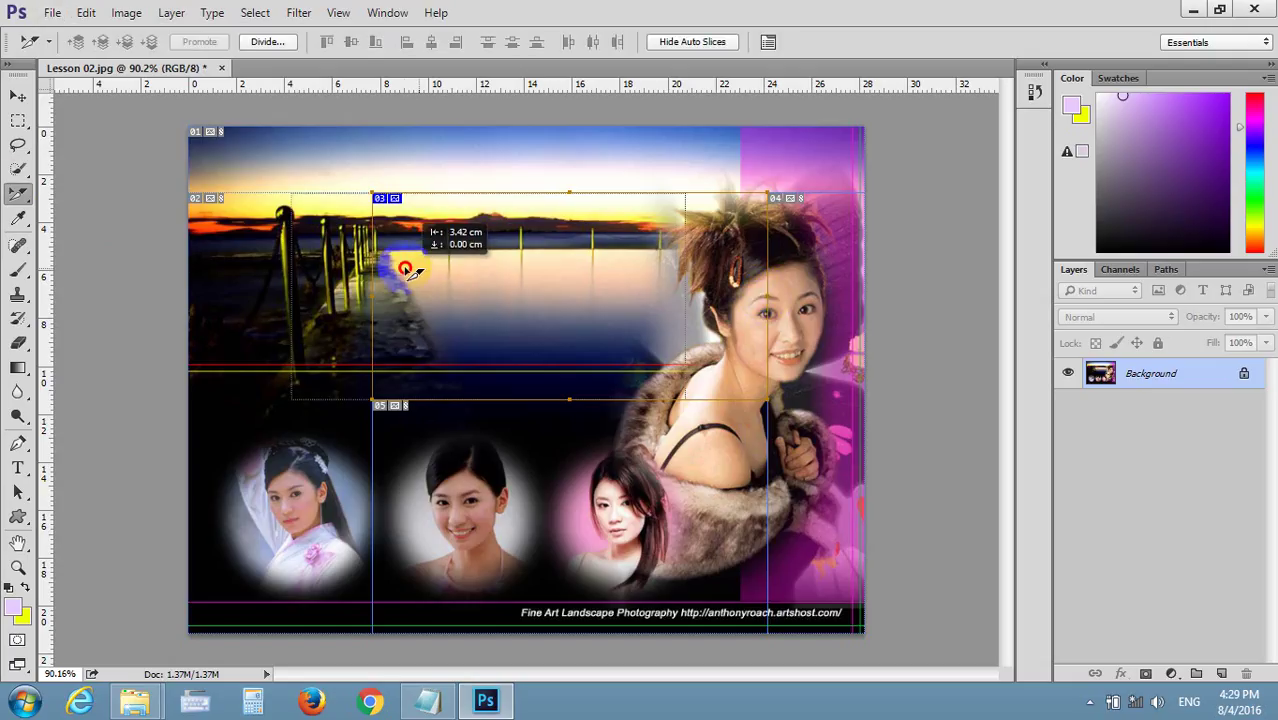
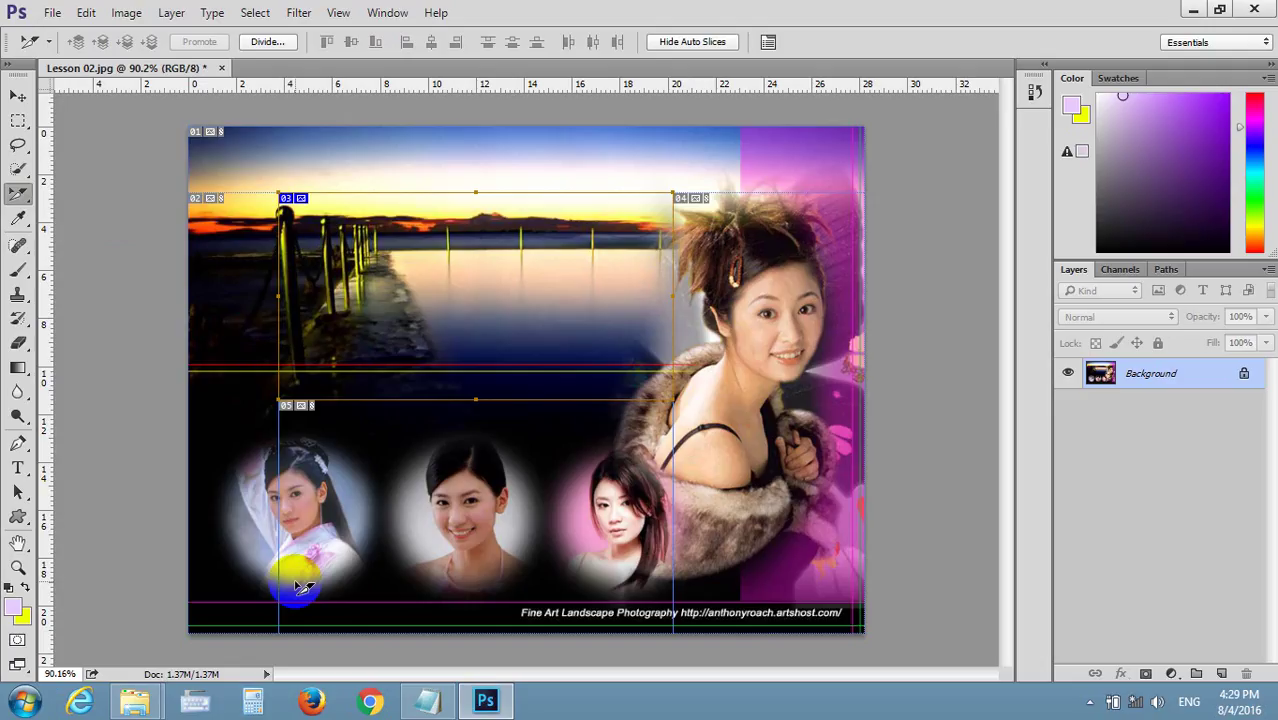
- Review the Design.txt notes on the Perspective Crop, Slice and Slice Select tools
click(427, 700)
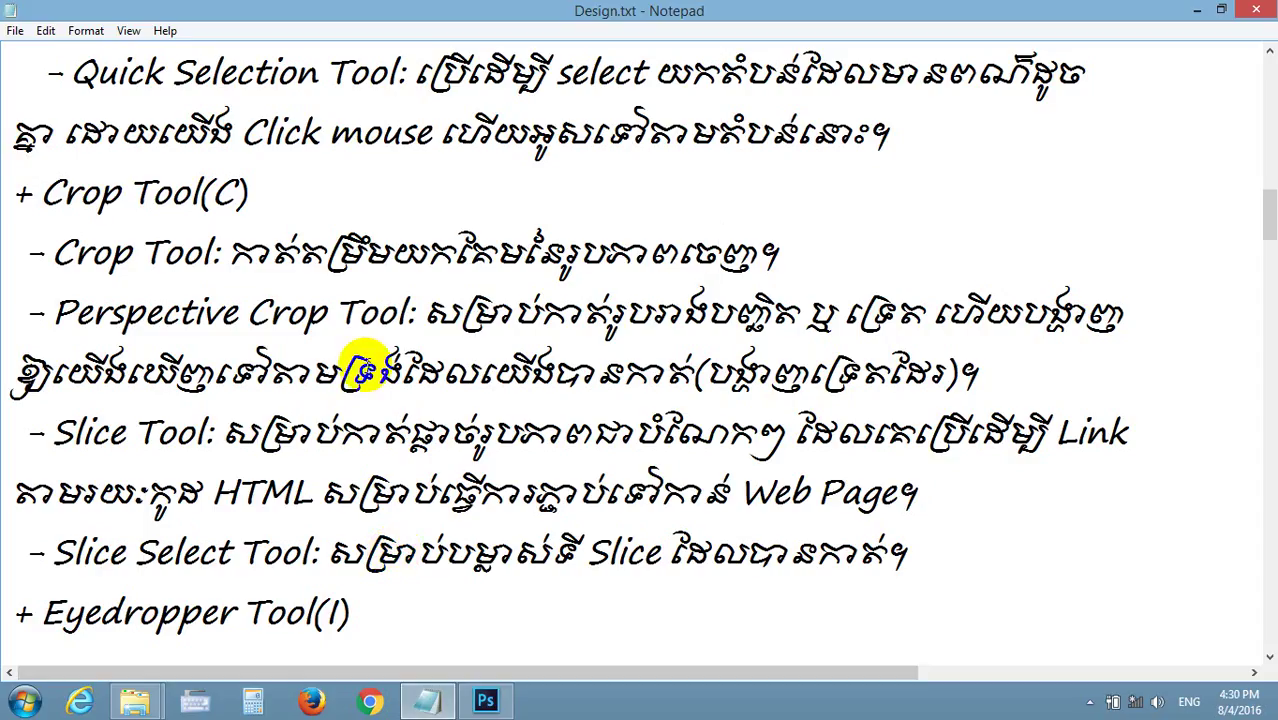
mouse_move(336, 314)
mouse_down()
mouse_move(884, 261)
mouse_move(984, 352)
mouse_up()
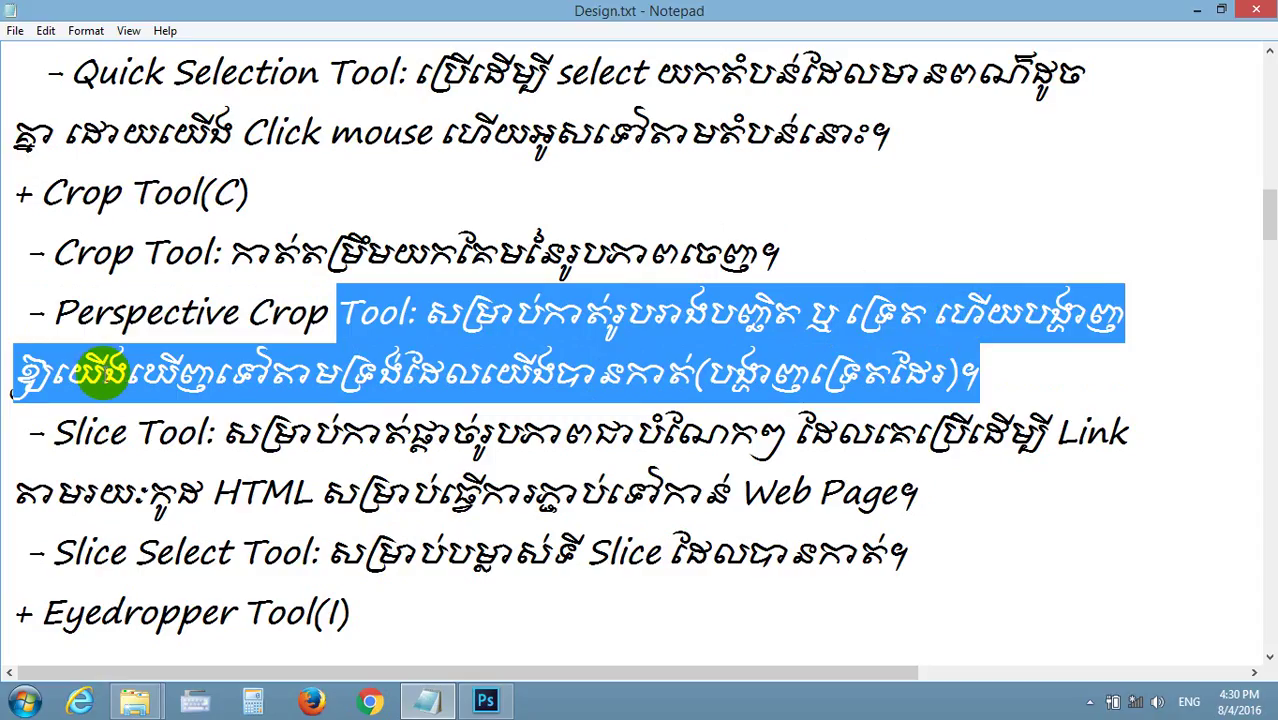
click(186, 318)
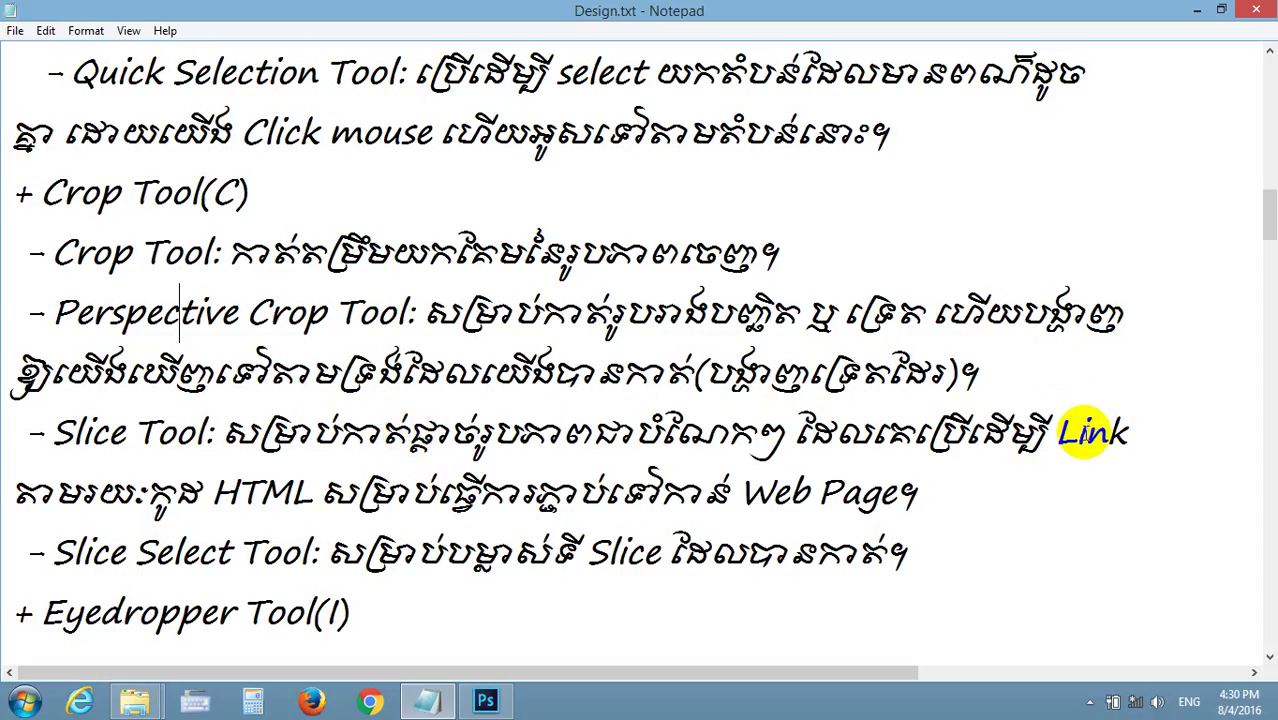
mouse_move(172, 492)
mouse_down()
mouse_move(528, 483)
mouse_move(807, 456)
mouse_move(907, 479)
mouse_move(946, 472)
mouse_up()
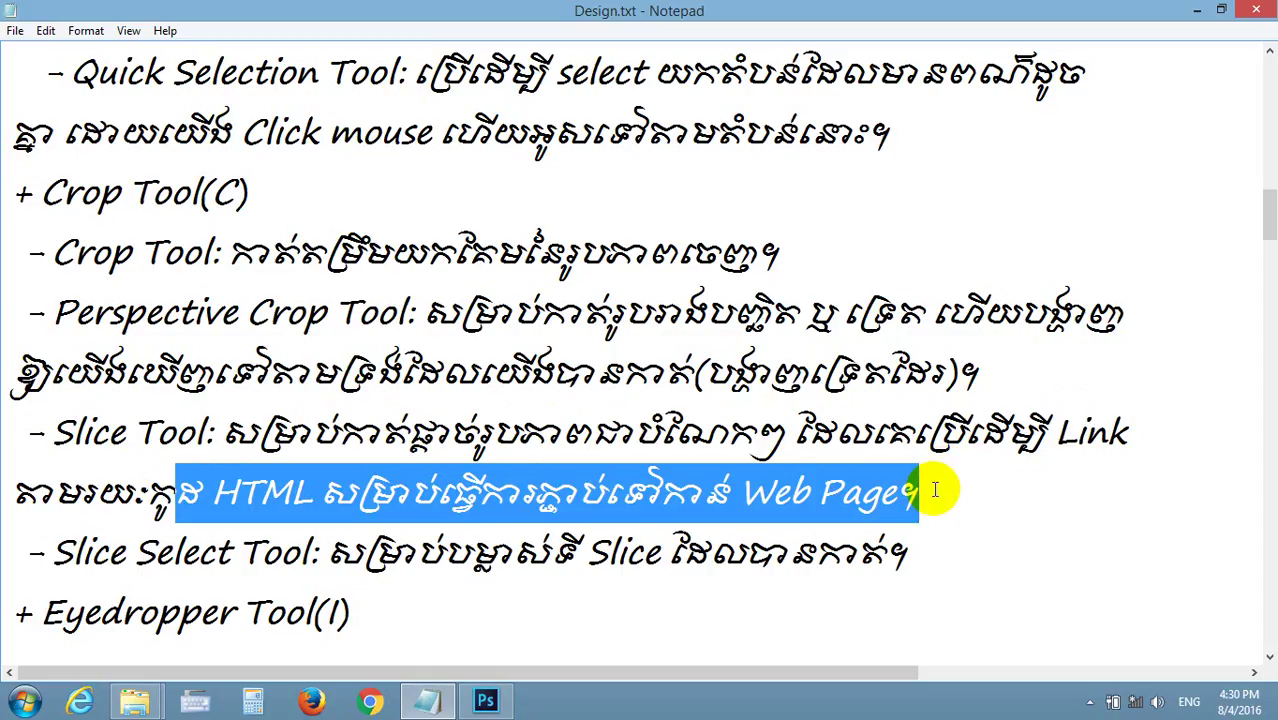
drag(918, 488, 5, 435)
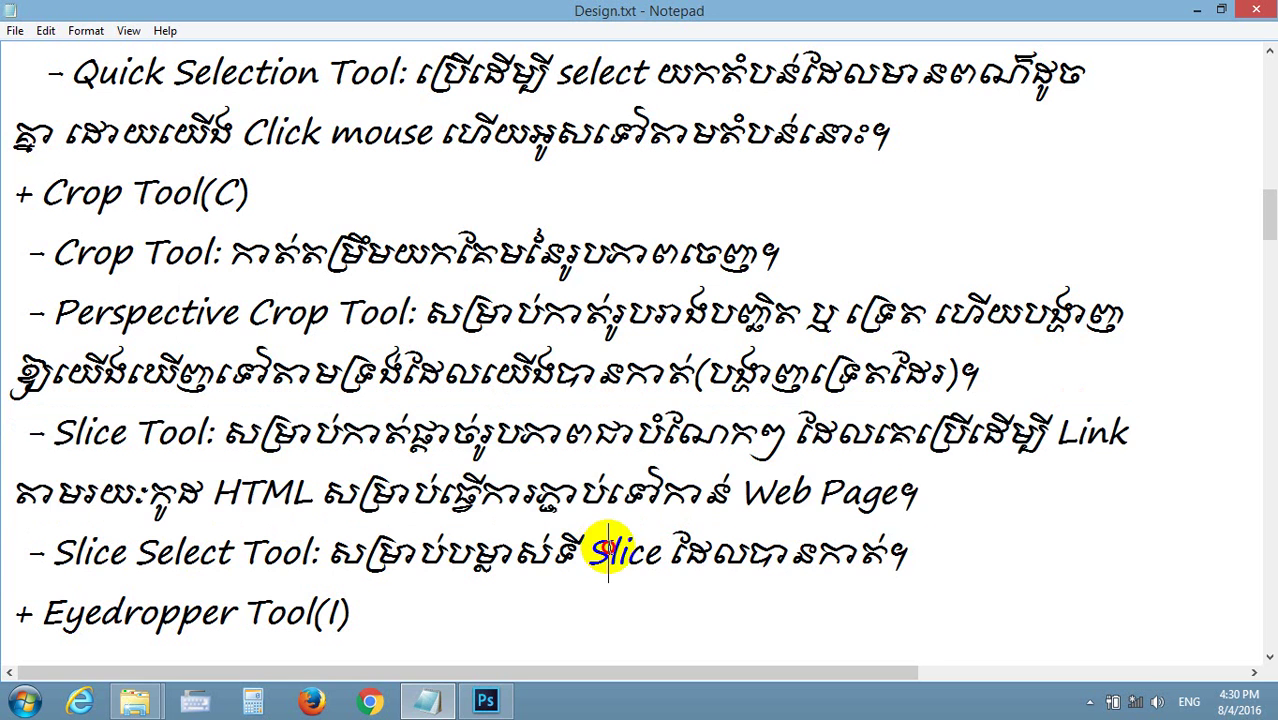
drag(608, 550, 887, 550)
click(485, 700)
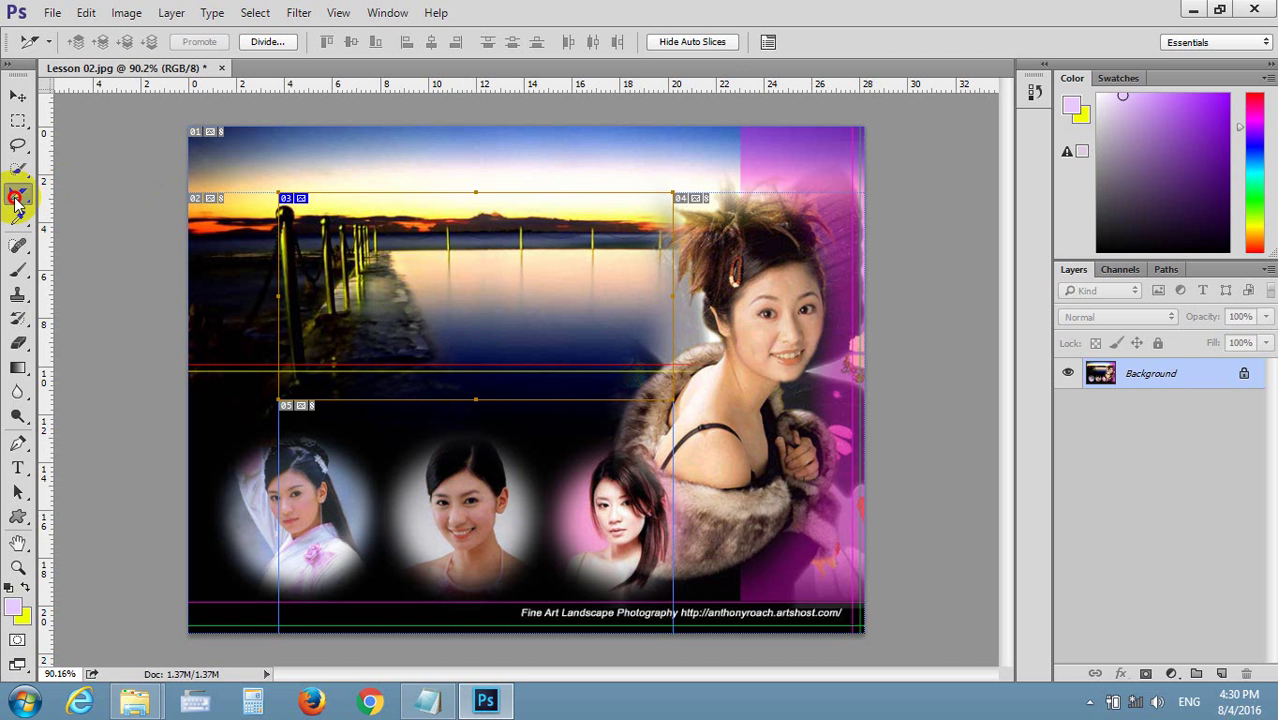
- With the Slice Select Tool, move slice 03 down over the row of circular portraits
right_click(18, 194)
click(110, 248)
mouse_move(440, 268)
mouse_down()
mouse_move(660, 430)
mouse_move(670, 265)
mouse_move(402, 252)
mouse_up()
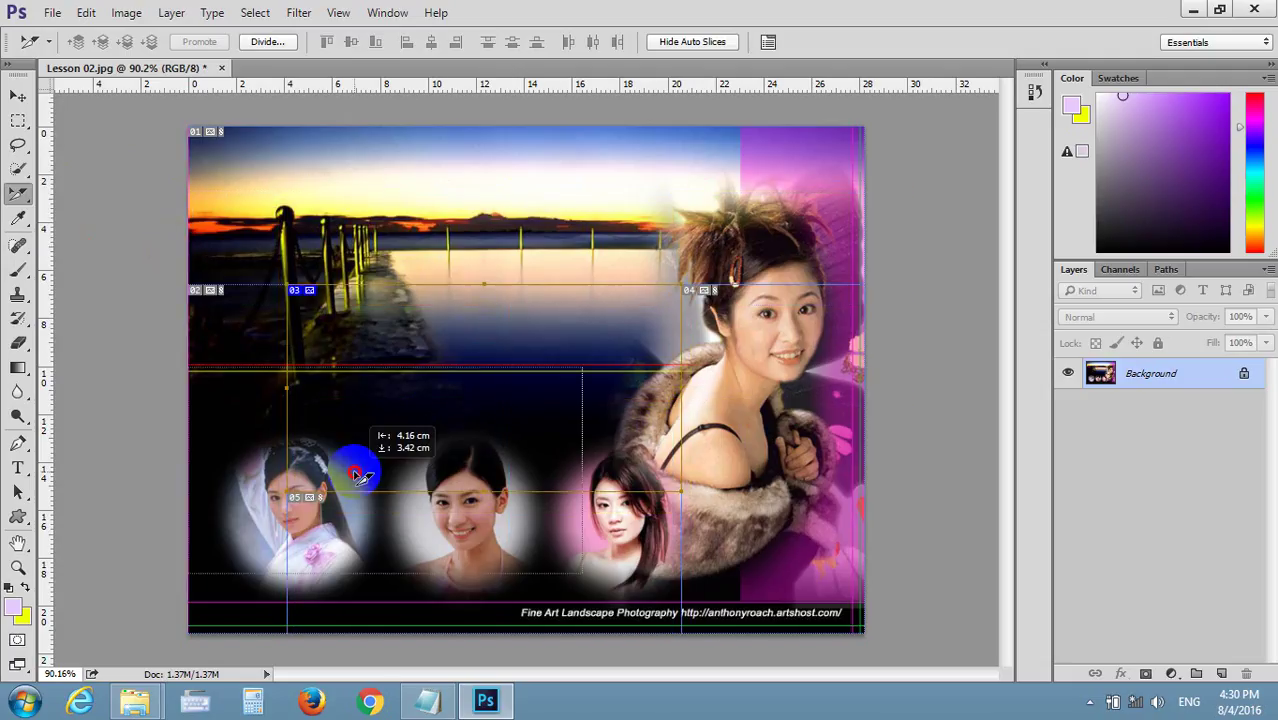
drag(458, 436, 319, 541)
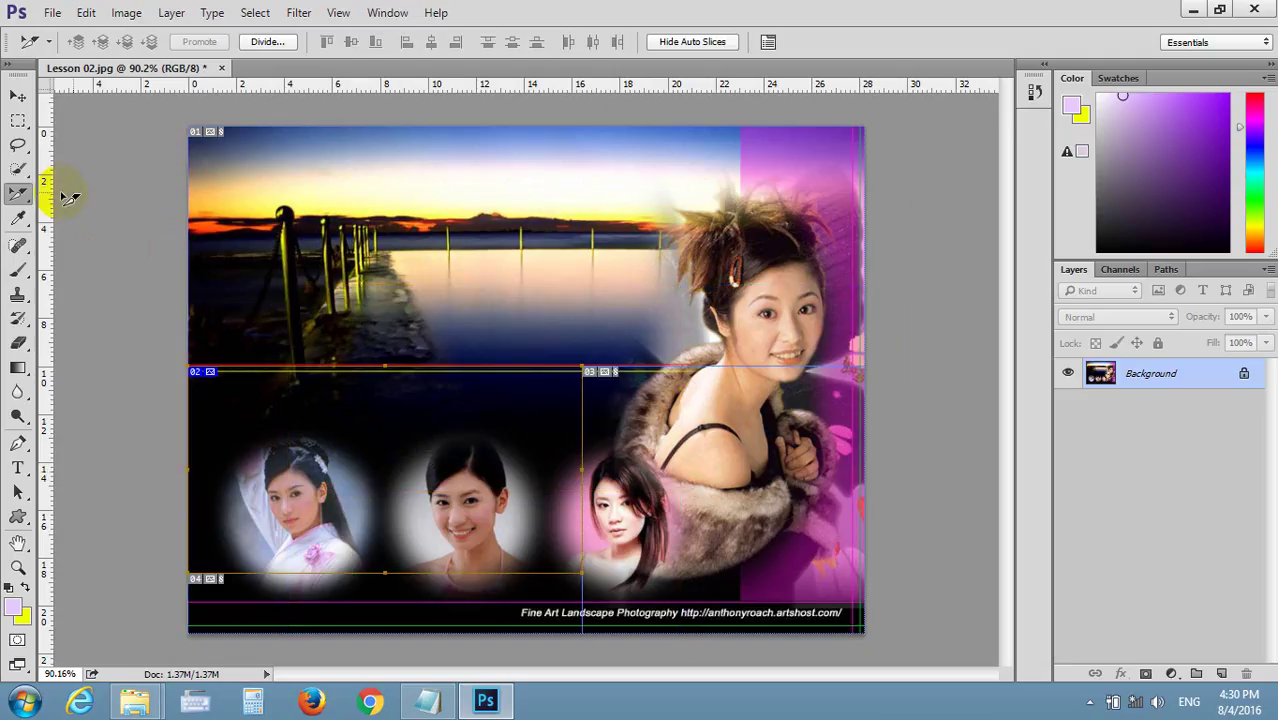
right_click(18, 193)
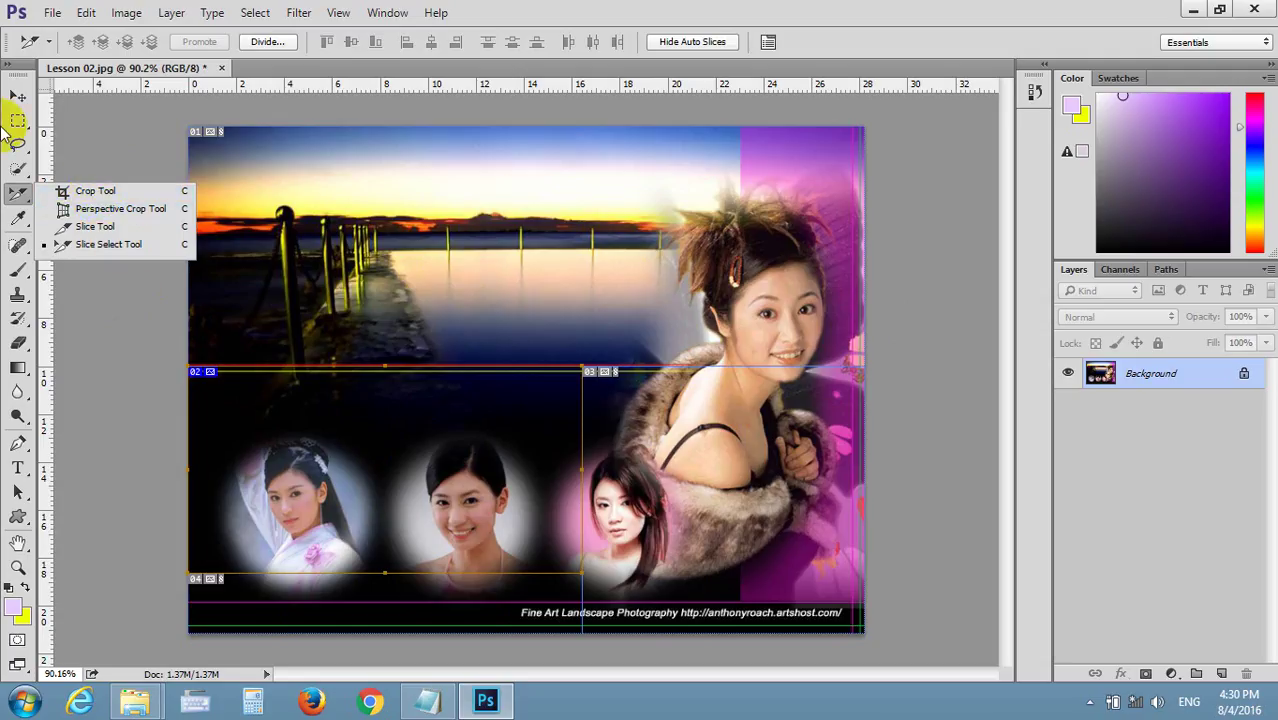
- Set the Rectangular Marquee to Fixed Size, 2.7 cm wide by 3.5 cm high, with 0 px feather
click(17, 121)
right_click(17, 121)
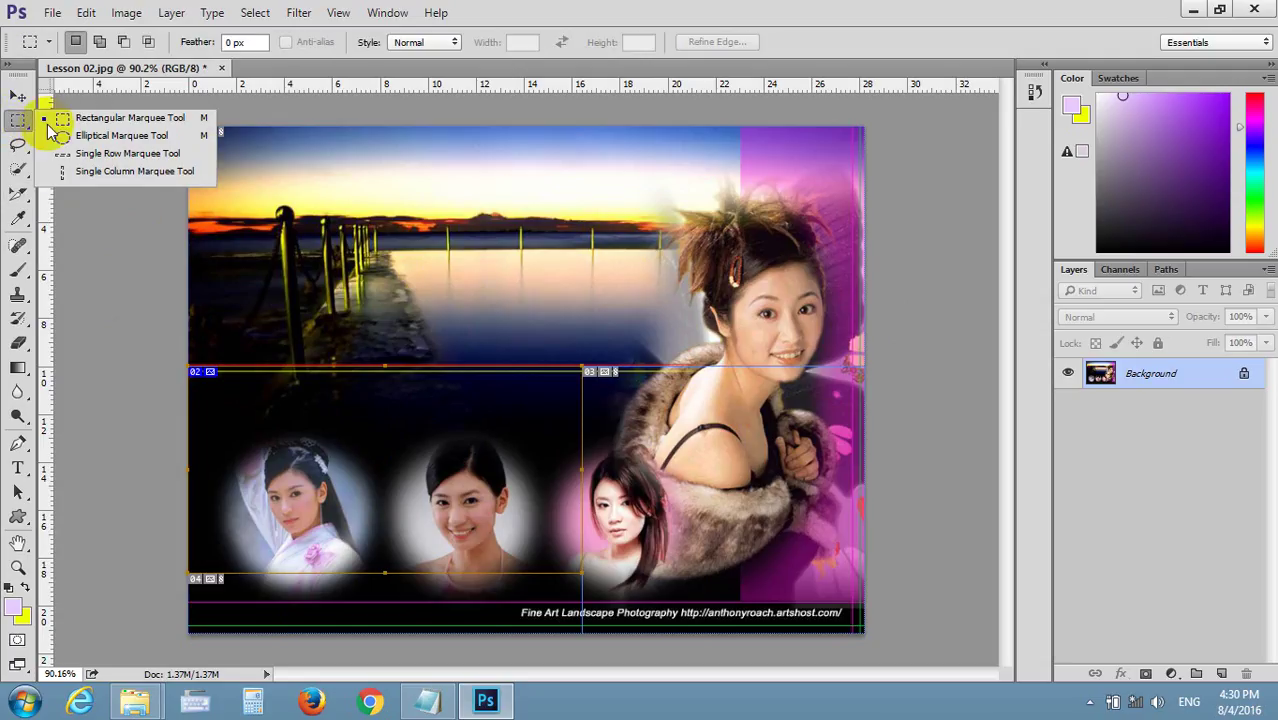
click(100, 118)
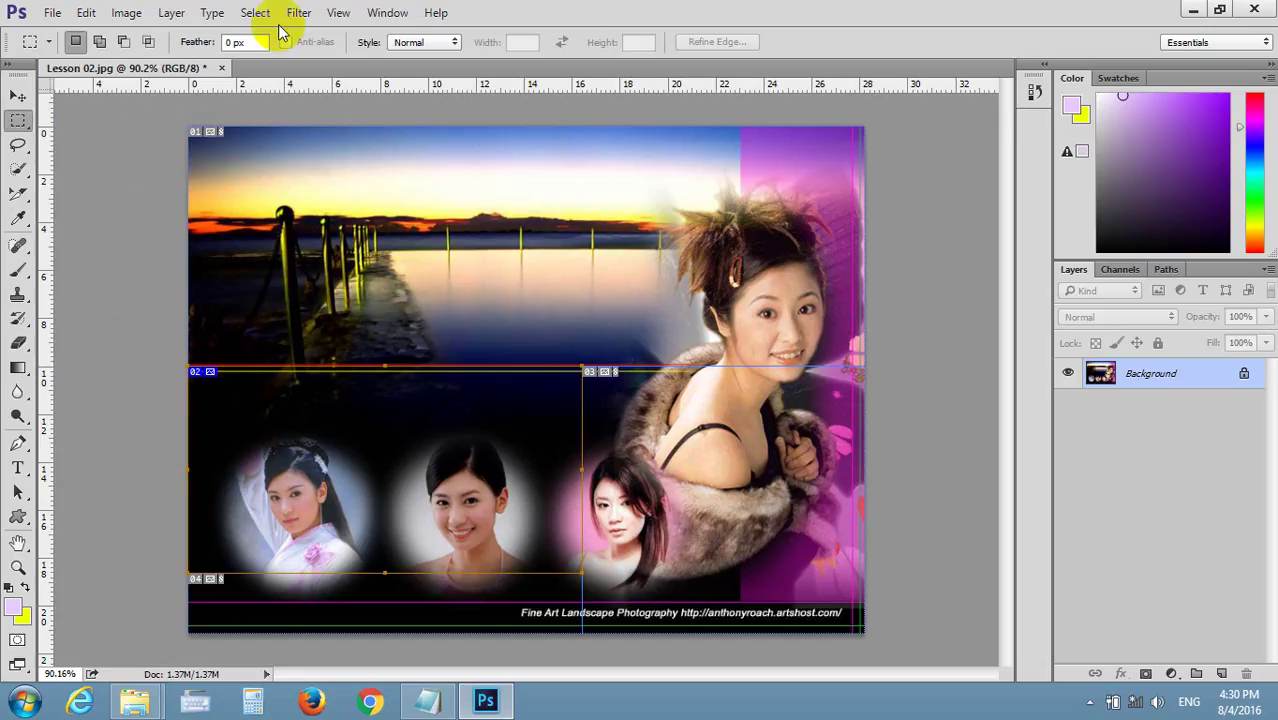
click(420, 42)
click(414, 81)
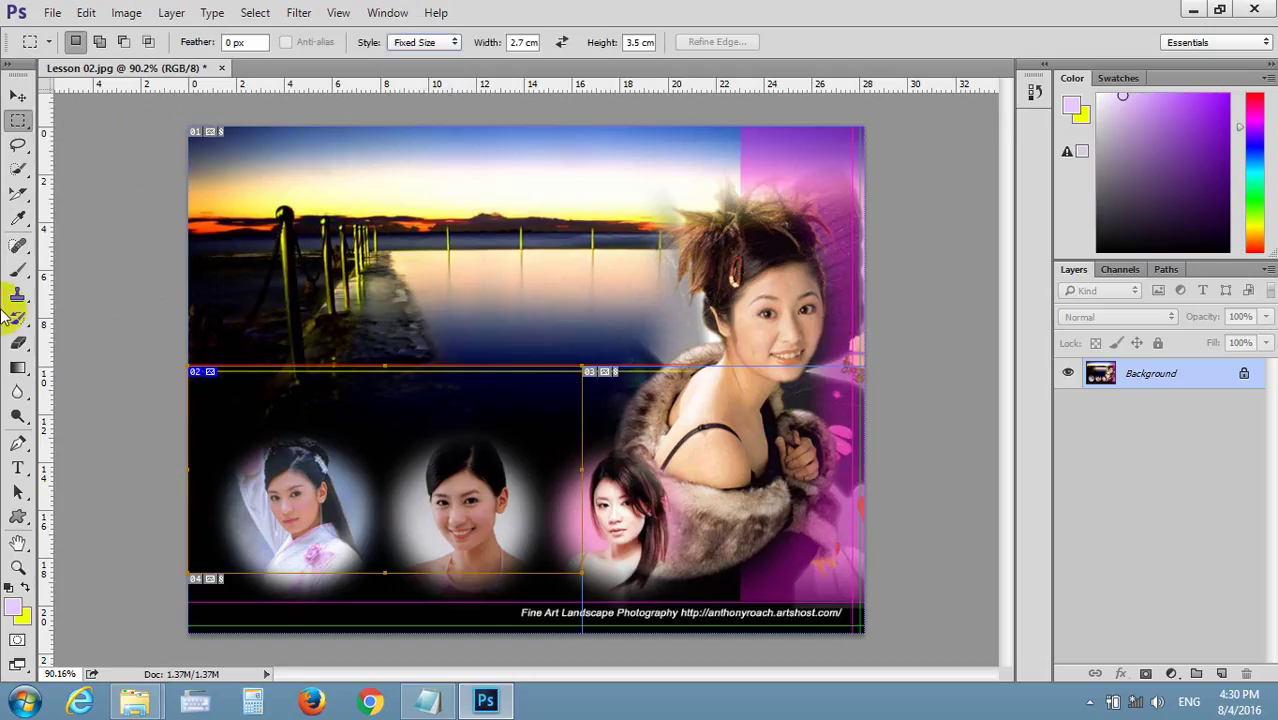
click(520, 42)
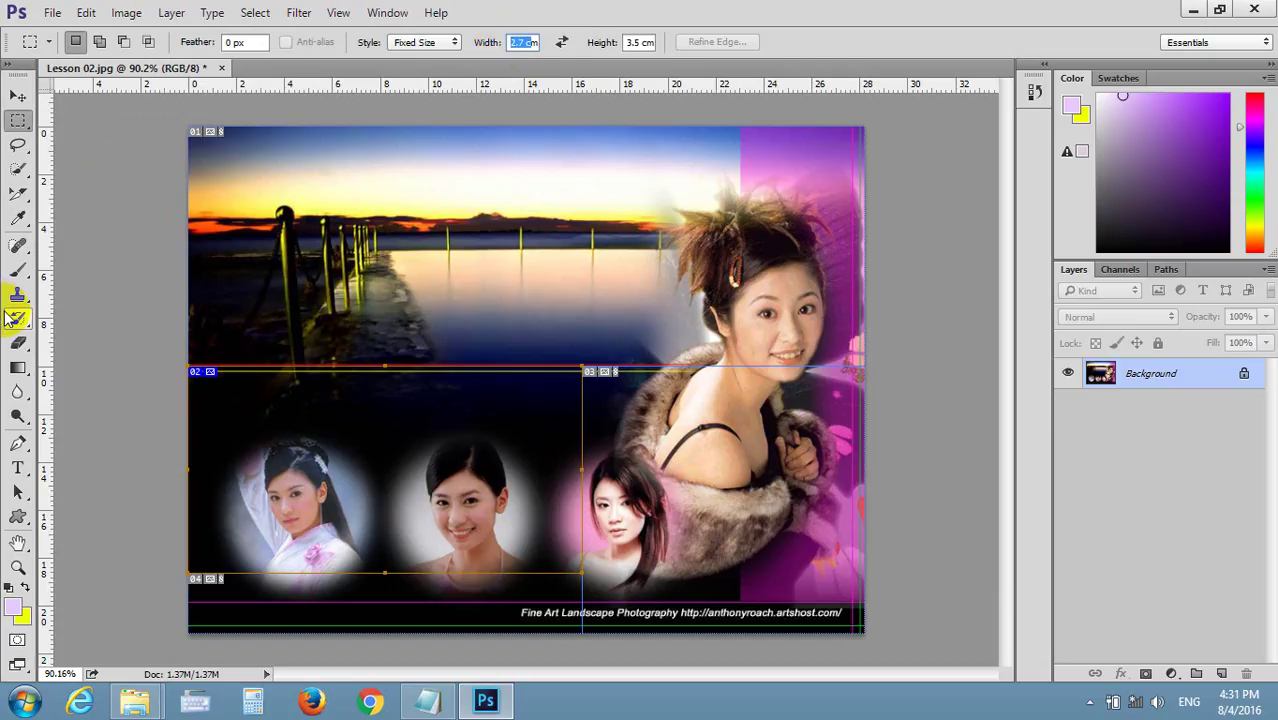
click(245, 42)
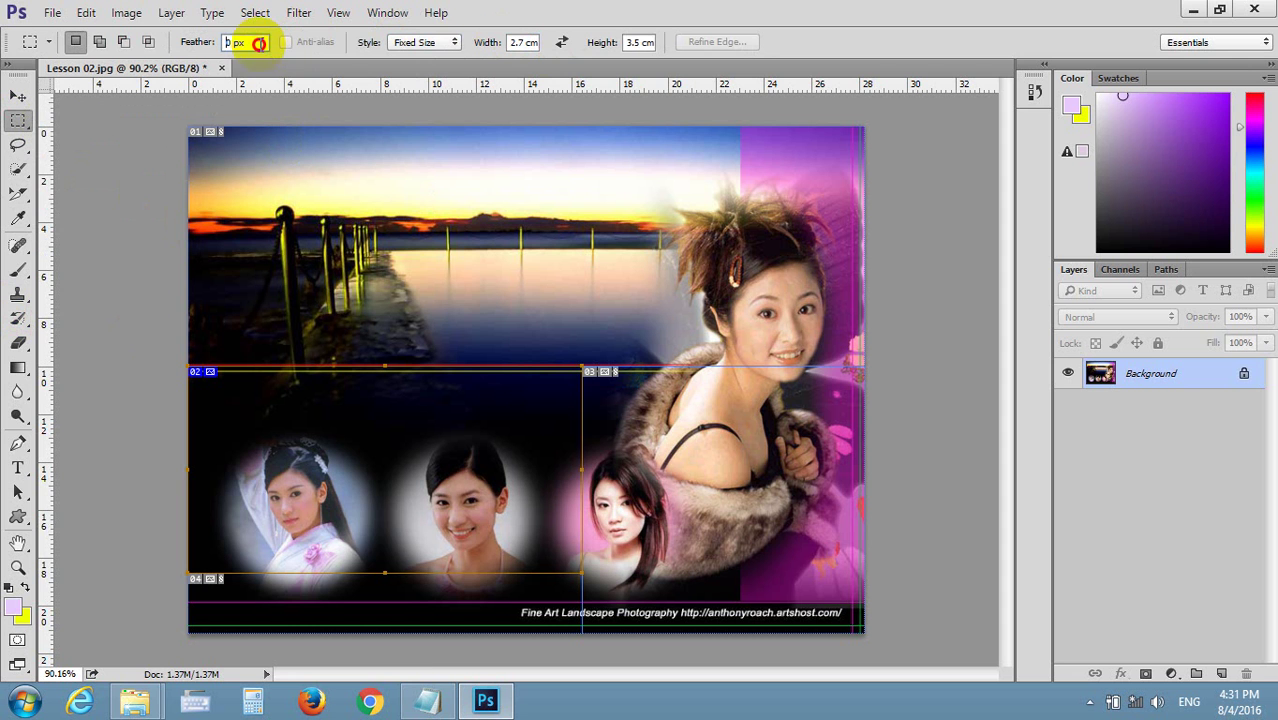
mouse_move(135, 701)
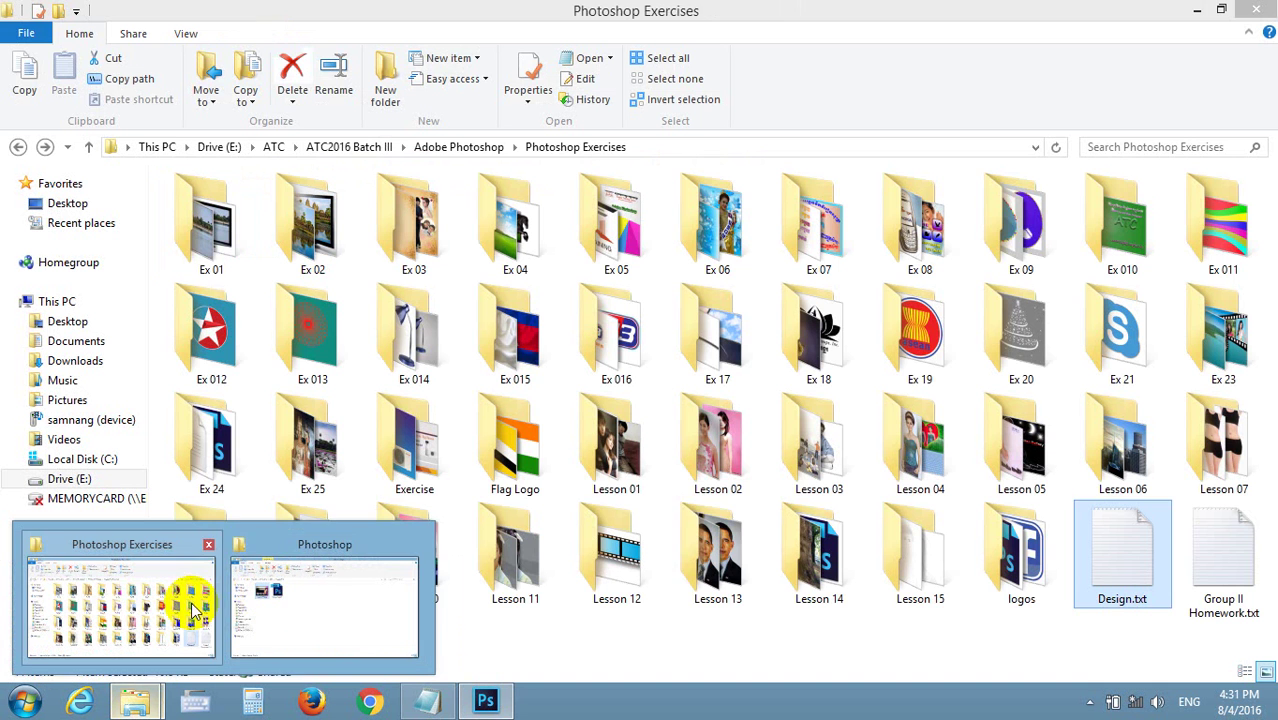
- Browse Drive (E:) to the Picture folder and preview IMG_9833.jpg in the photo viewer
click(180, 595)
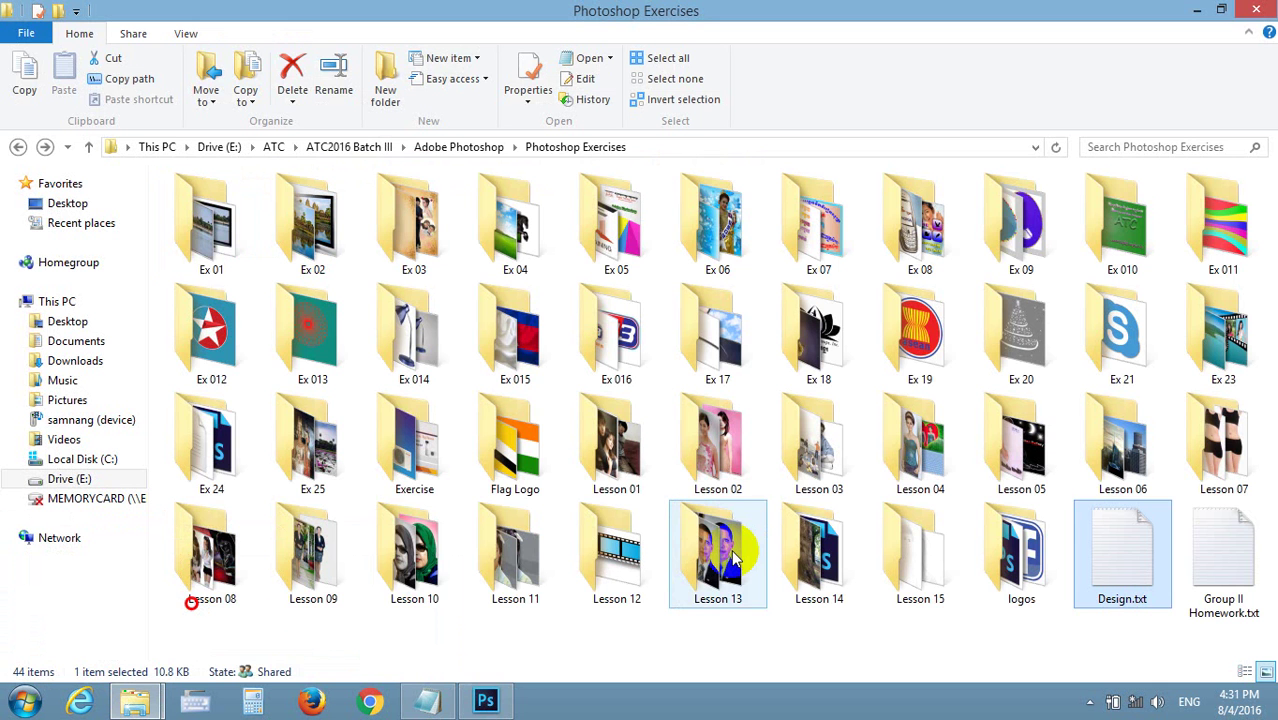
click(135, 700)
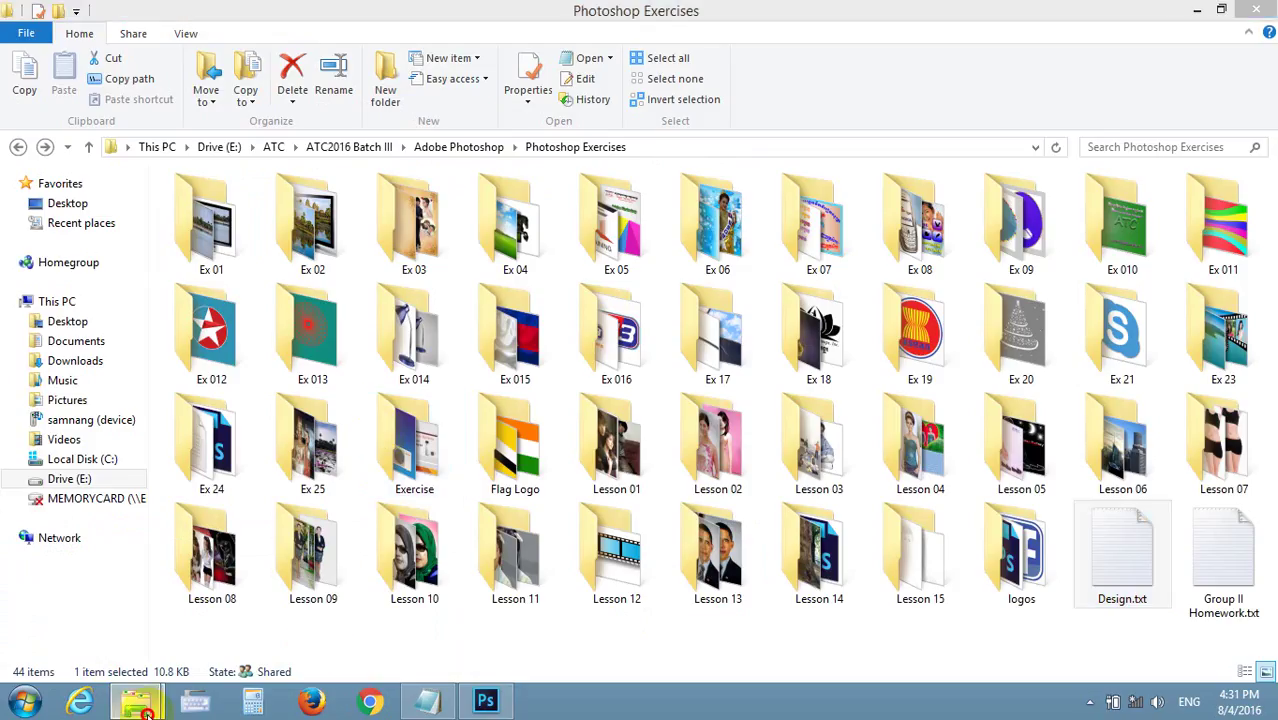
click(383, 613)
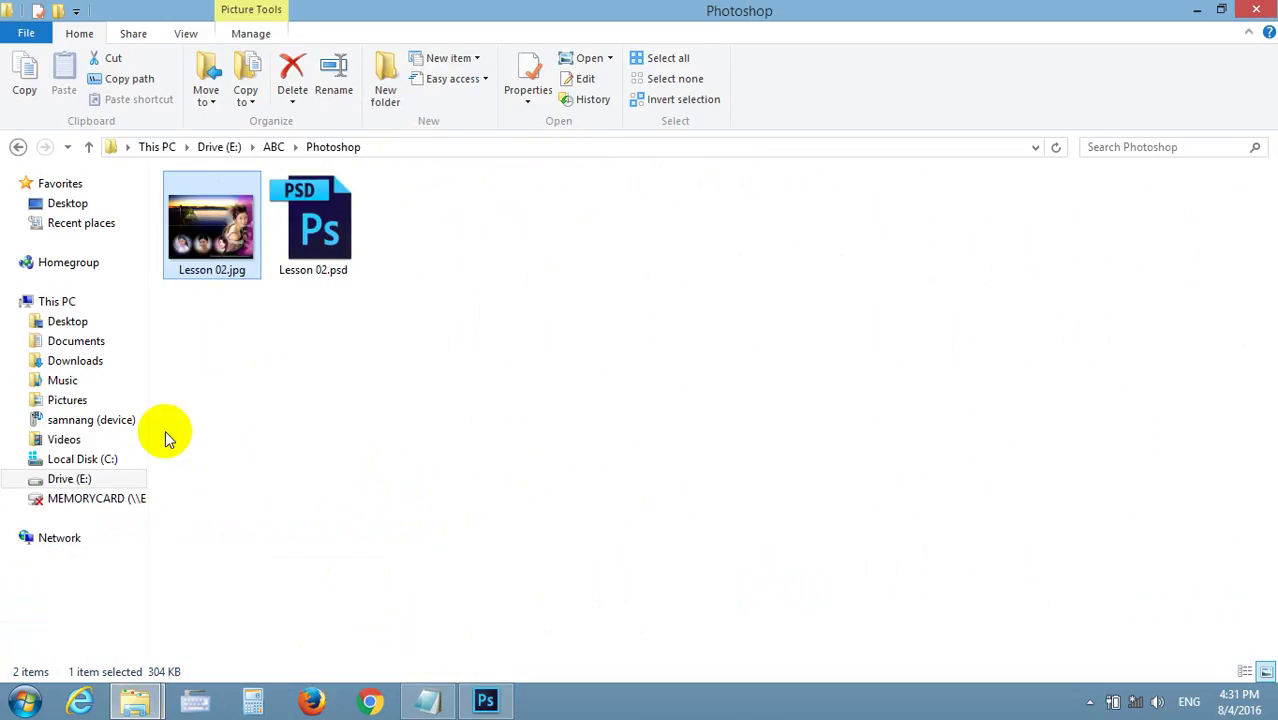
click(125, 477)
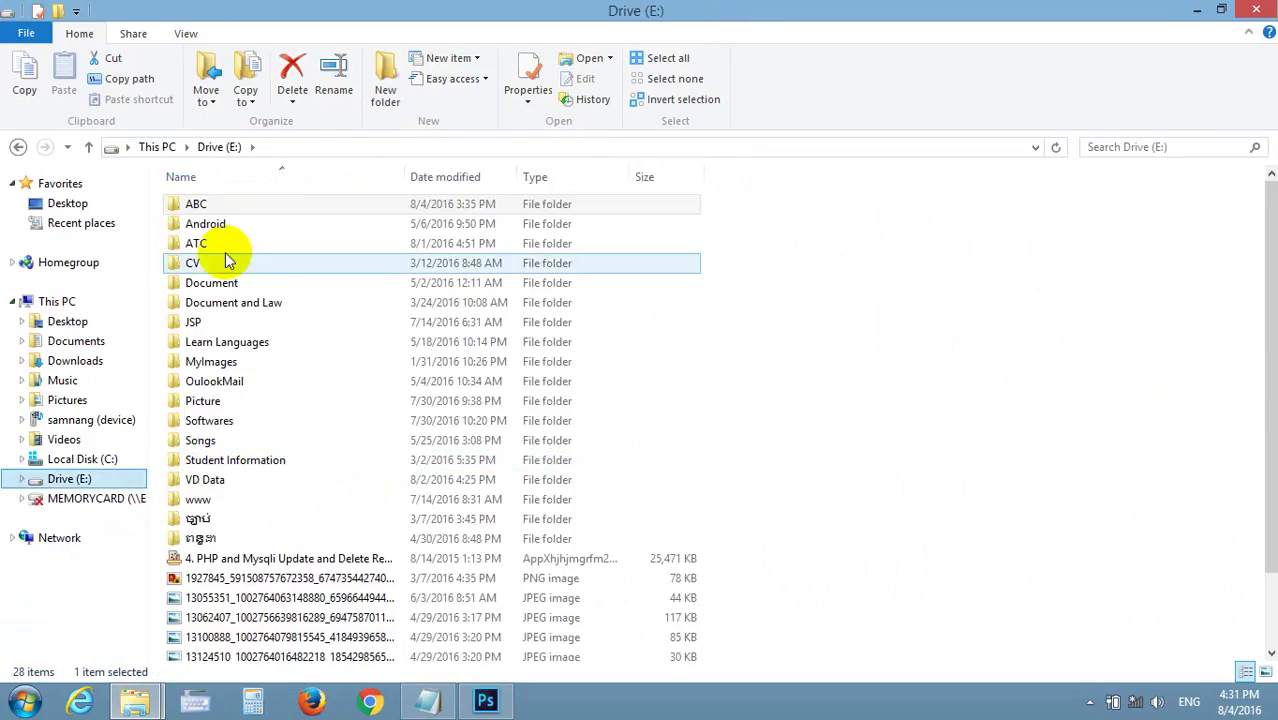
click(243, 400)
double_click(243, 400)
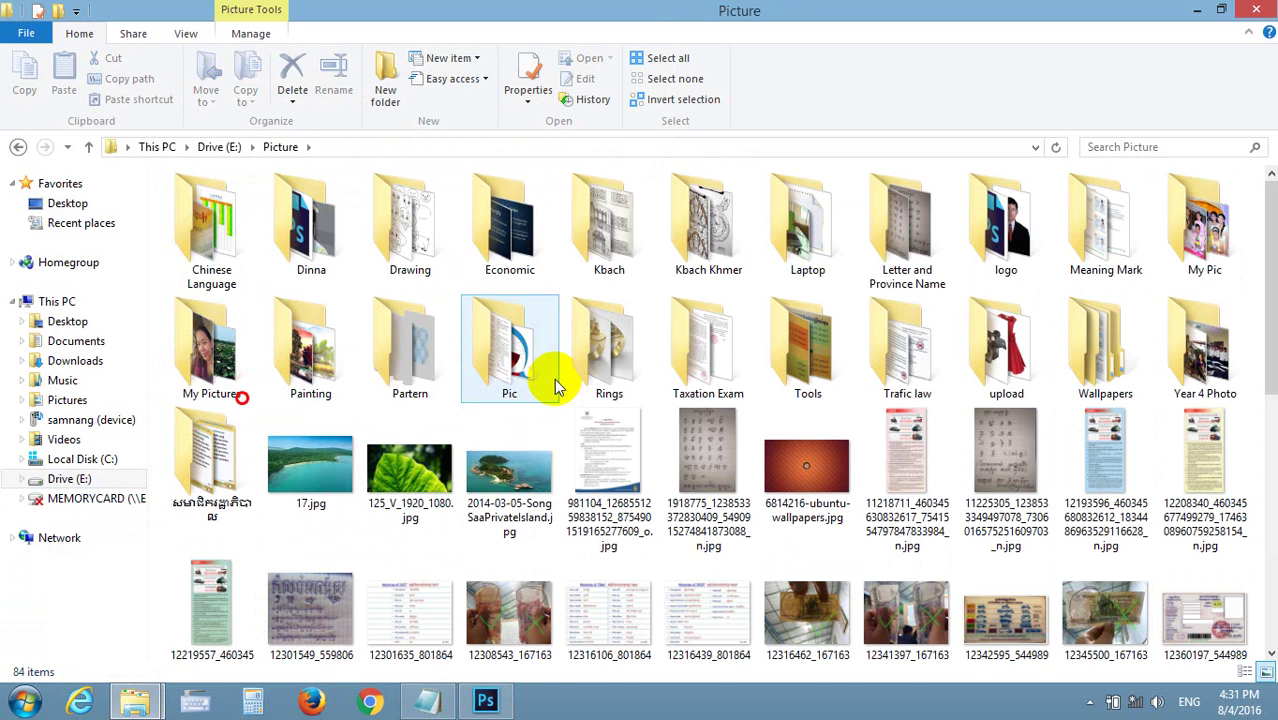
scroll(522, 343, down, 5)
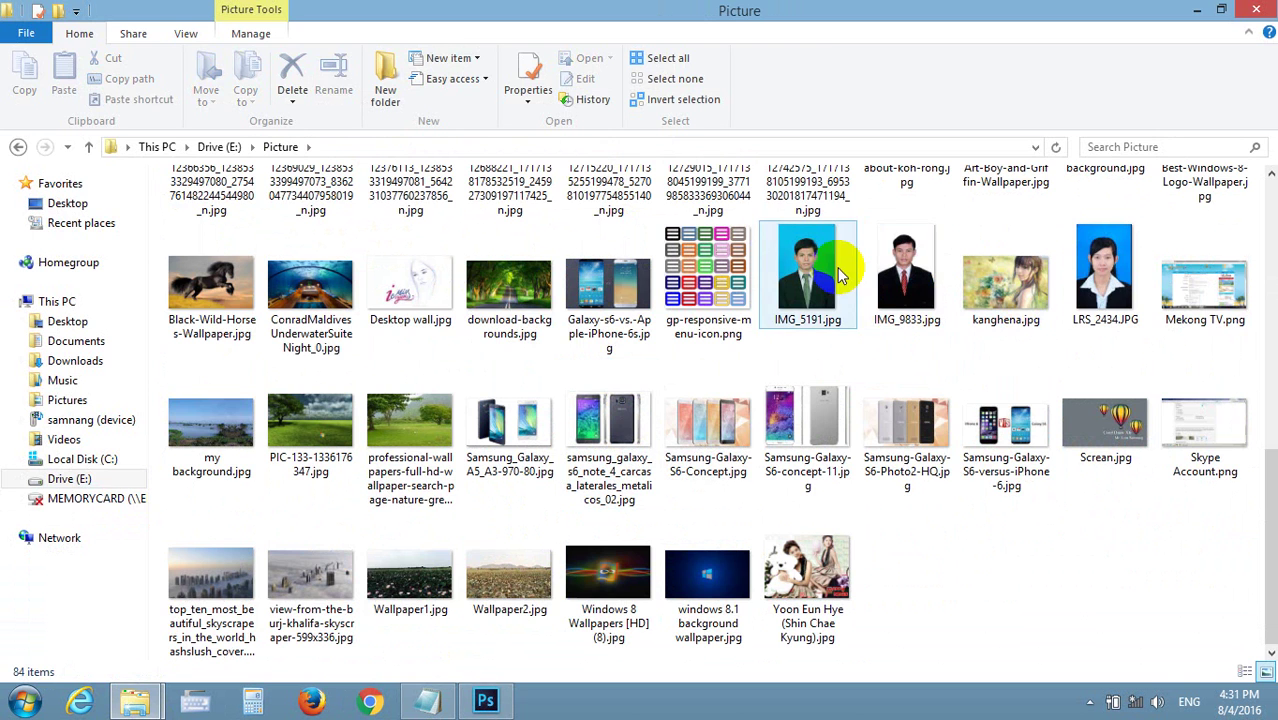
double_click(905, 275)
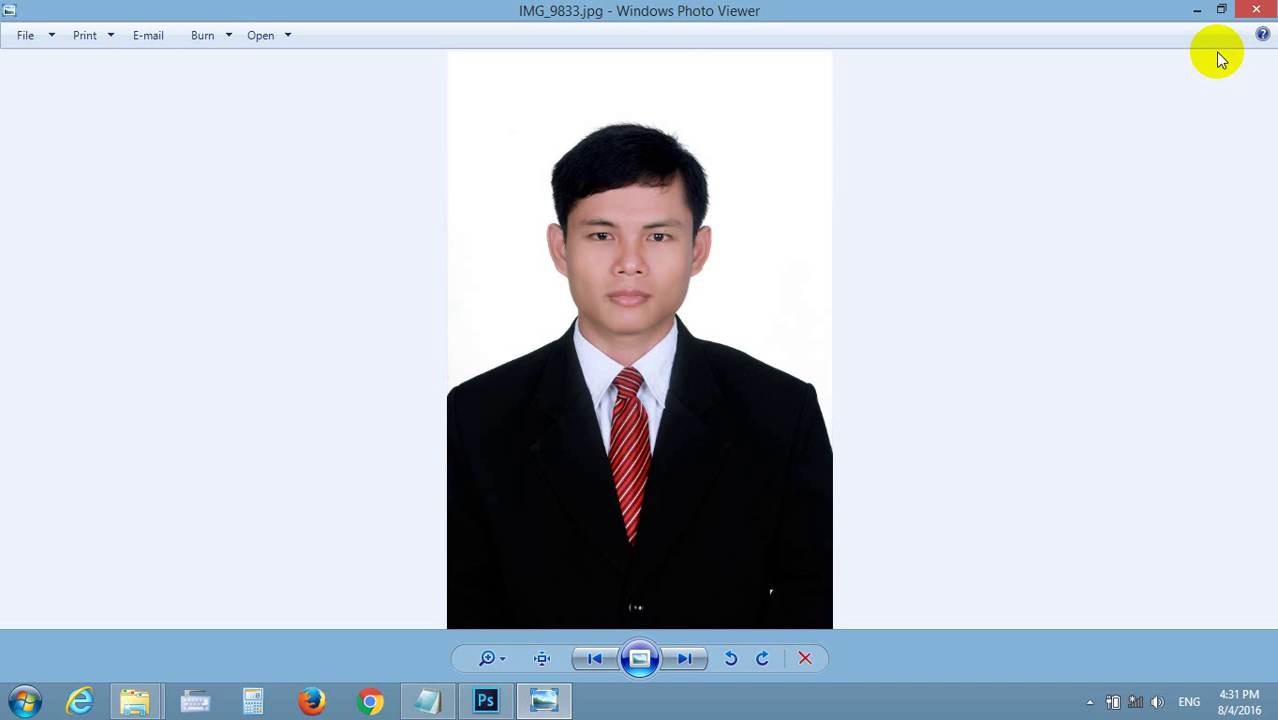
click(1250, 9)
- Check IMG_9833.jpg's properties (3.58 MB, image details), then reopen it in Photo Viewer
right_click(868, 285)
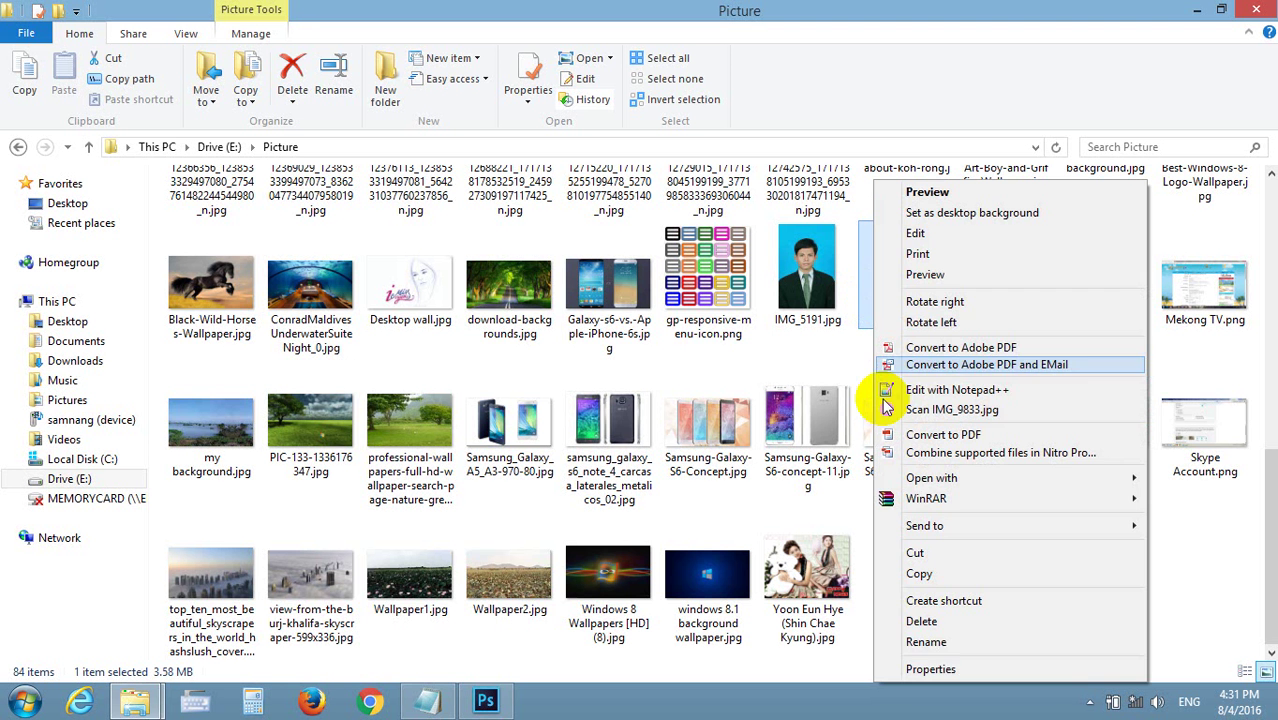
click(930, 668)
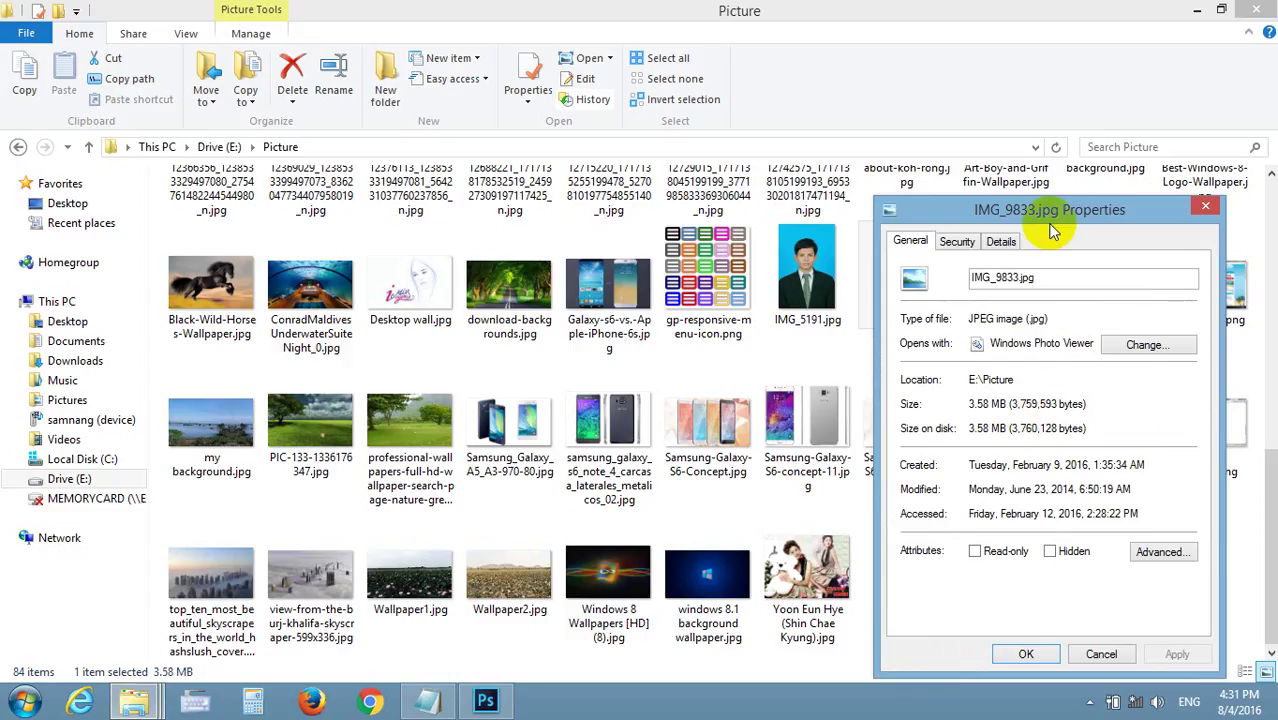
drag(1045, 212, 521, 209)
double_click(456, 401)
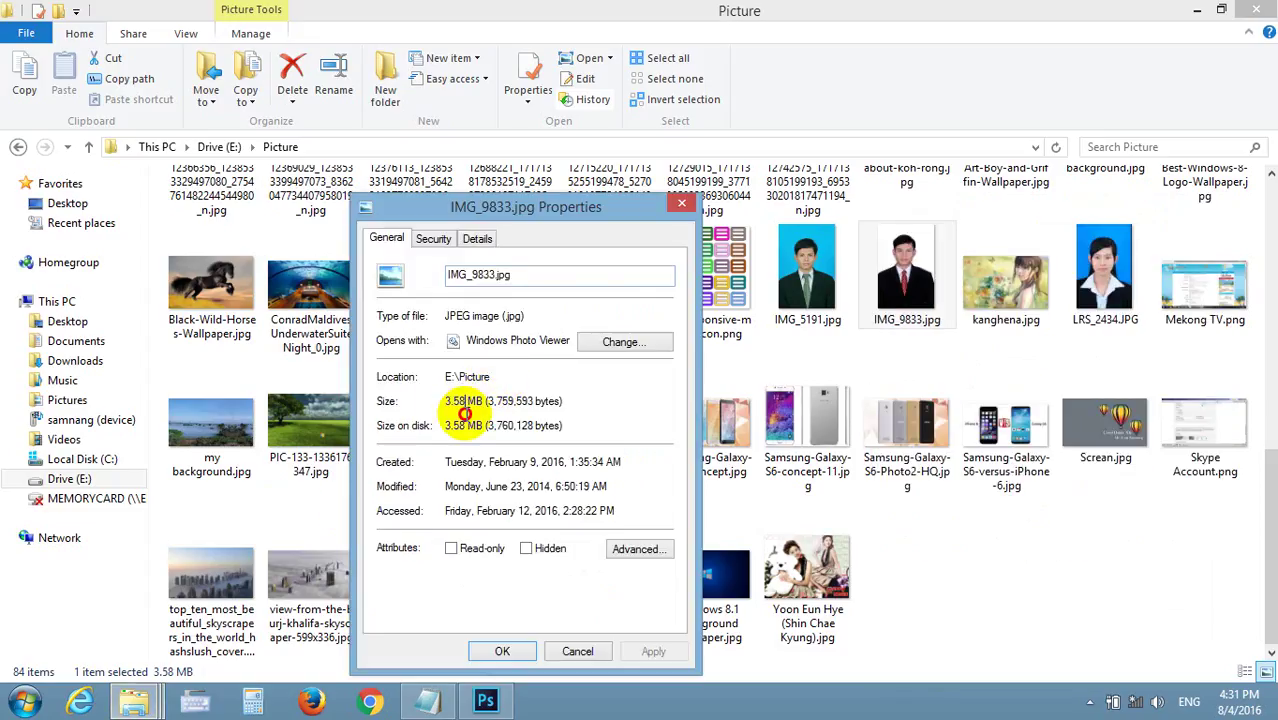
click(450, 425)
click(478, 239)
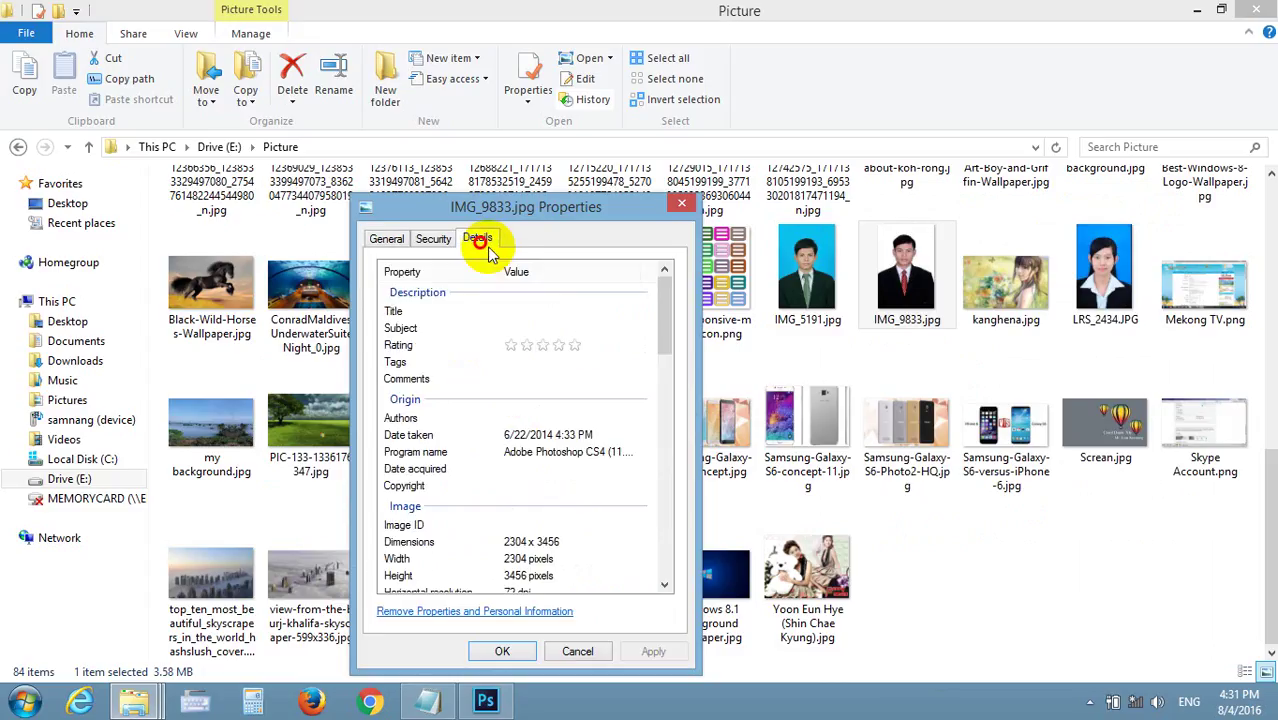
scroll(662, 360, down, 2)
scroll(668, 380, down, 1)
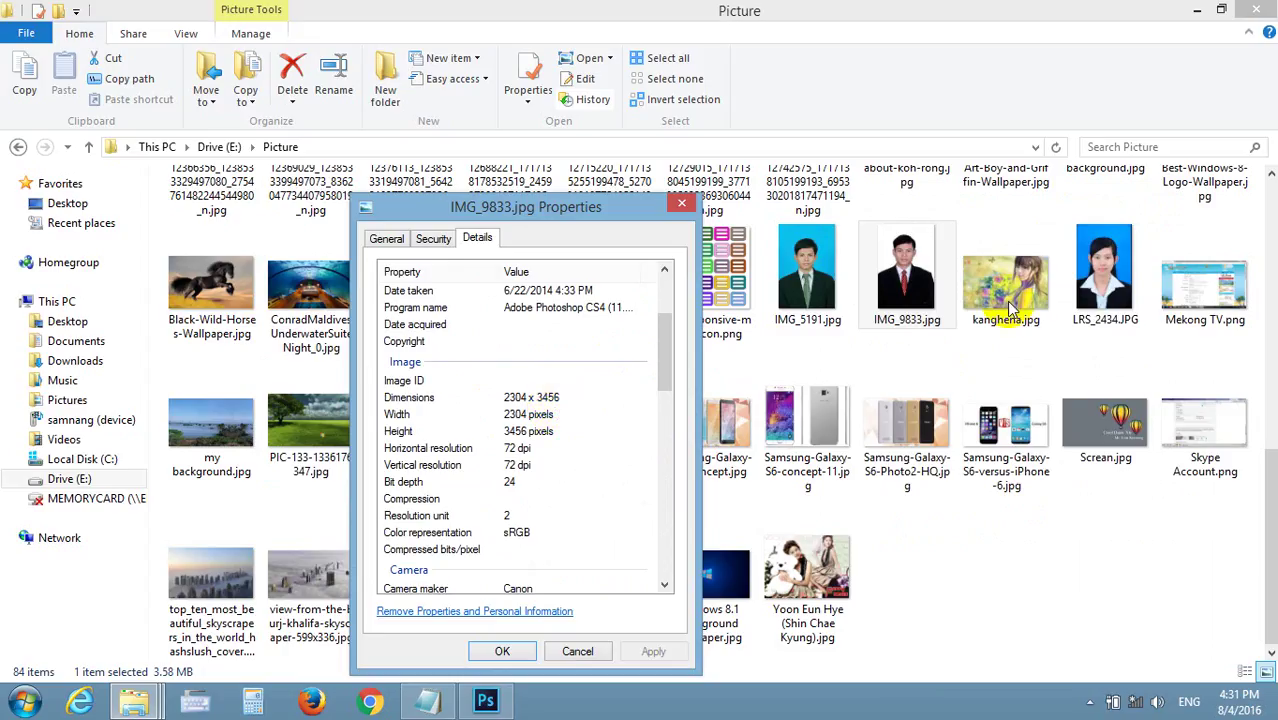
click(679, 206)
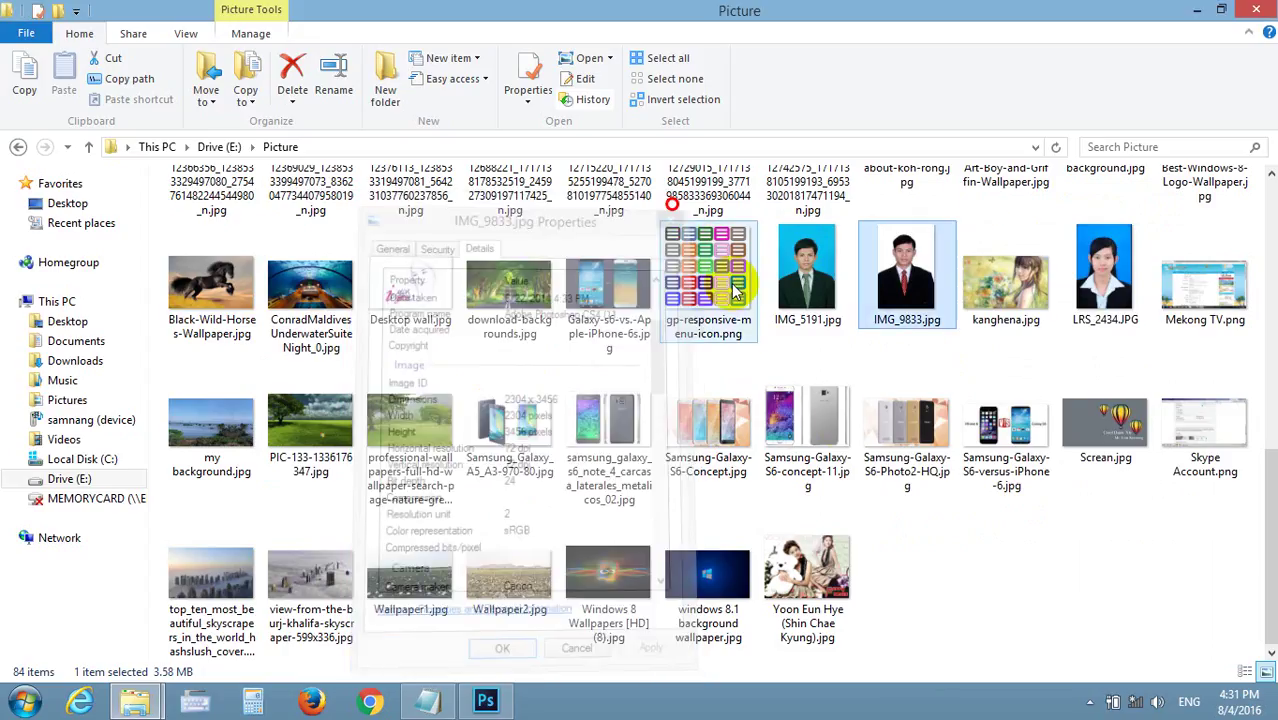
double_click(880, 292)
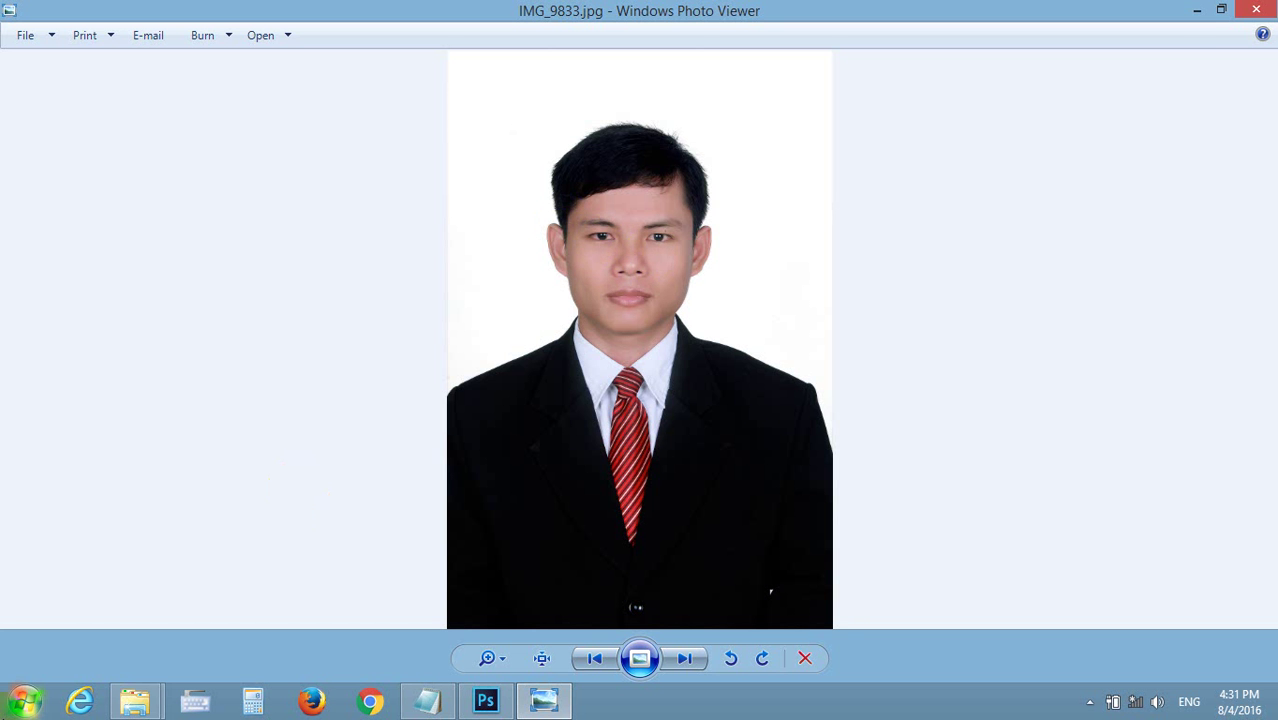
- Minimize the open windows and launch Snipping Tool from All Programs > Windows Accessories
click(1196, 10)
click(1195, 10)
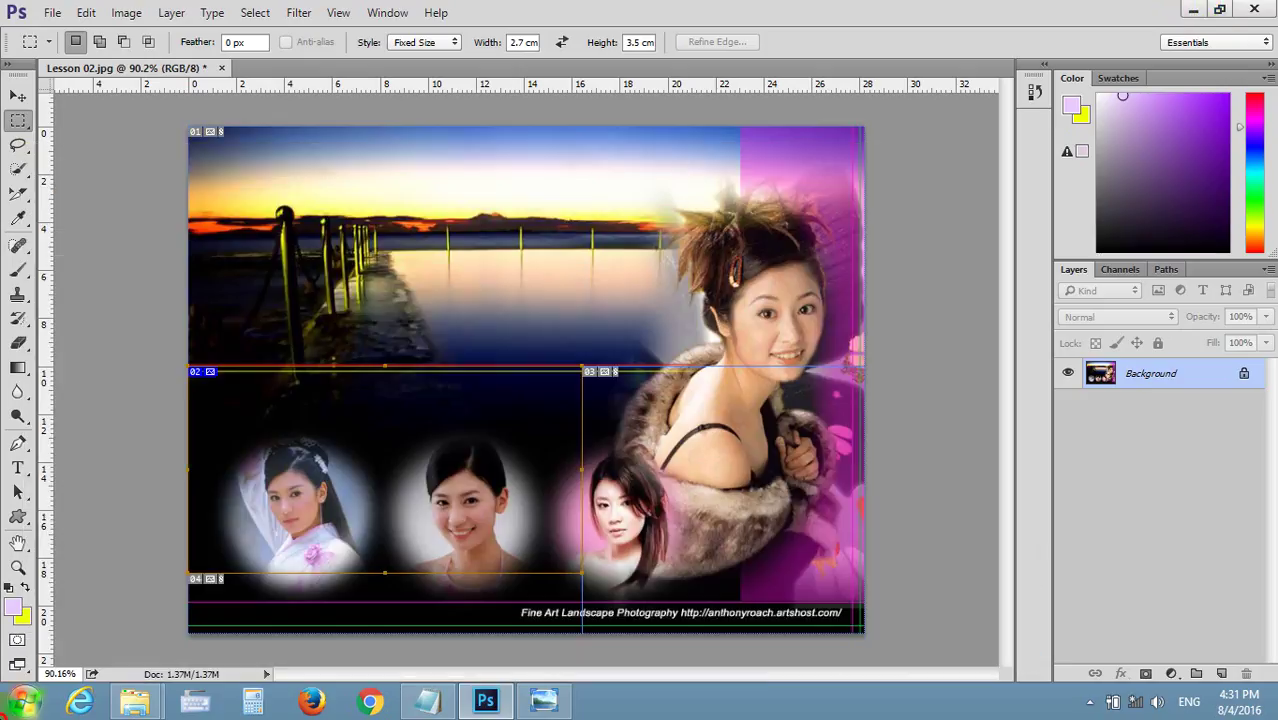
click(22, 700)
click(57, 612)
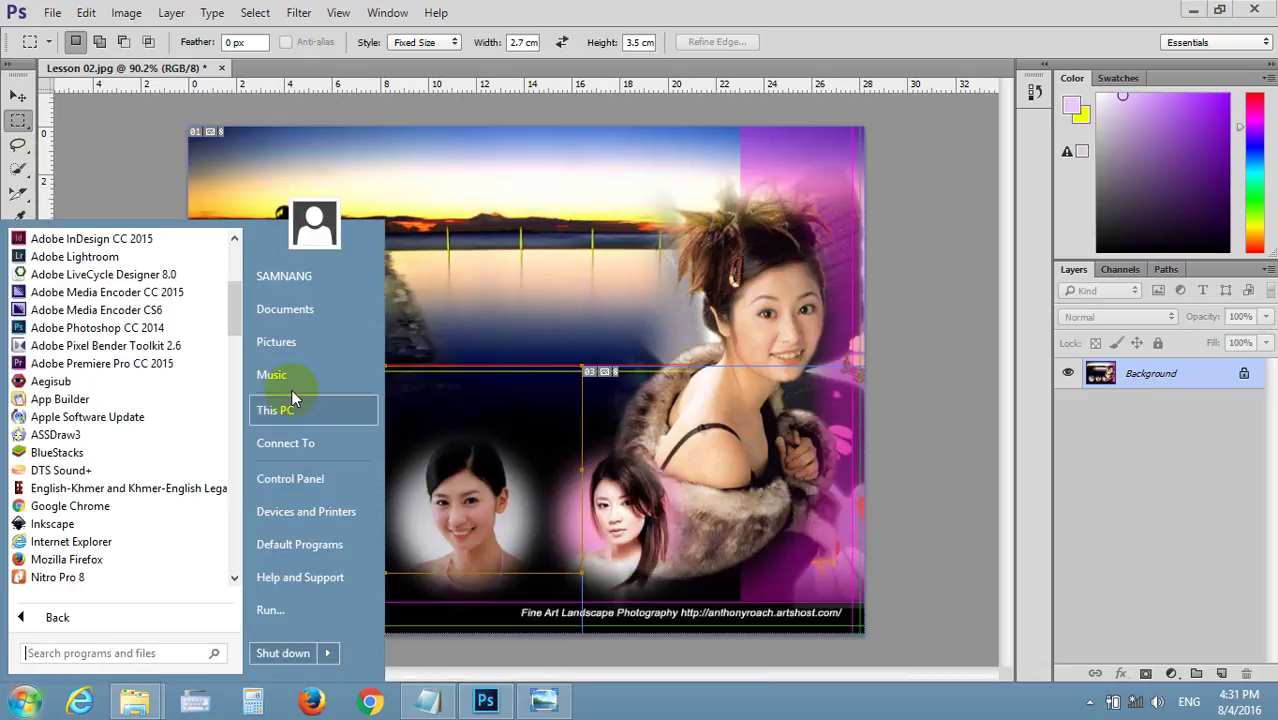
drag(234, 314, 234, 549)
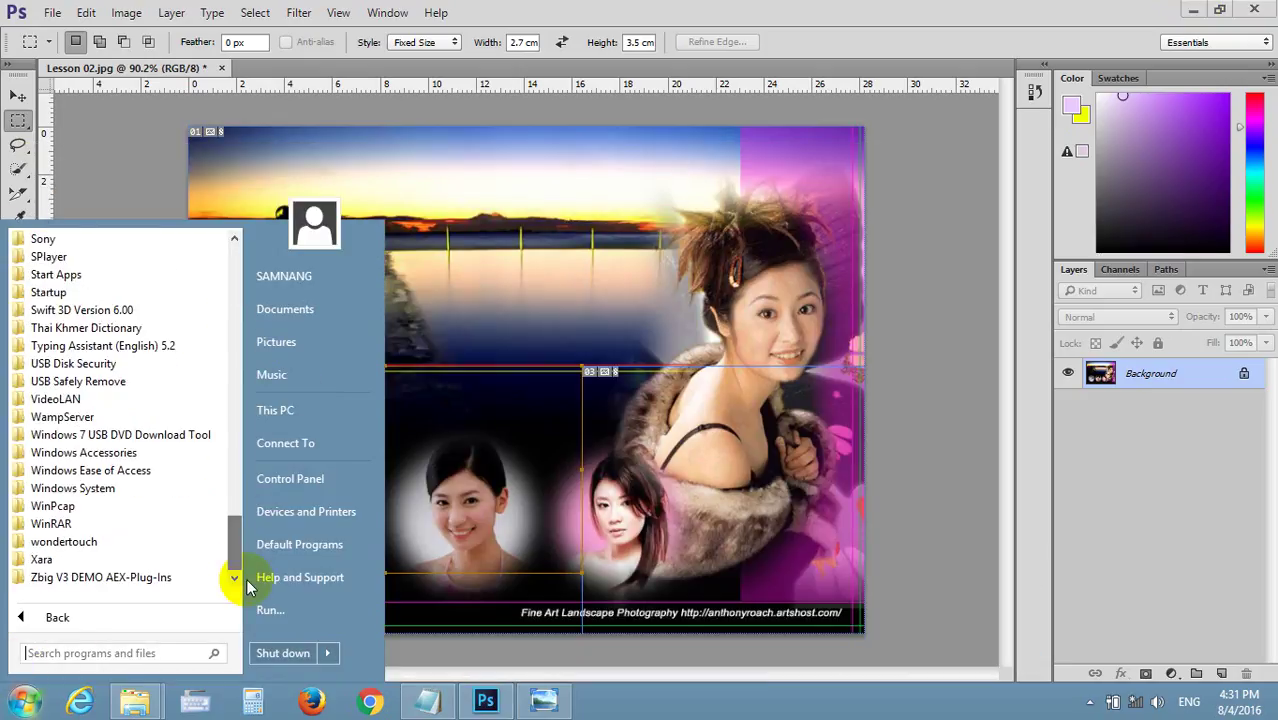
click(128, 454)
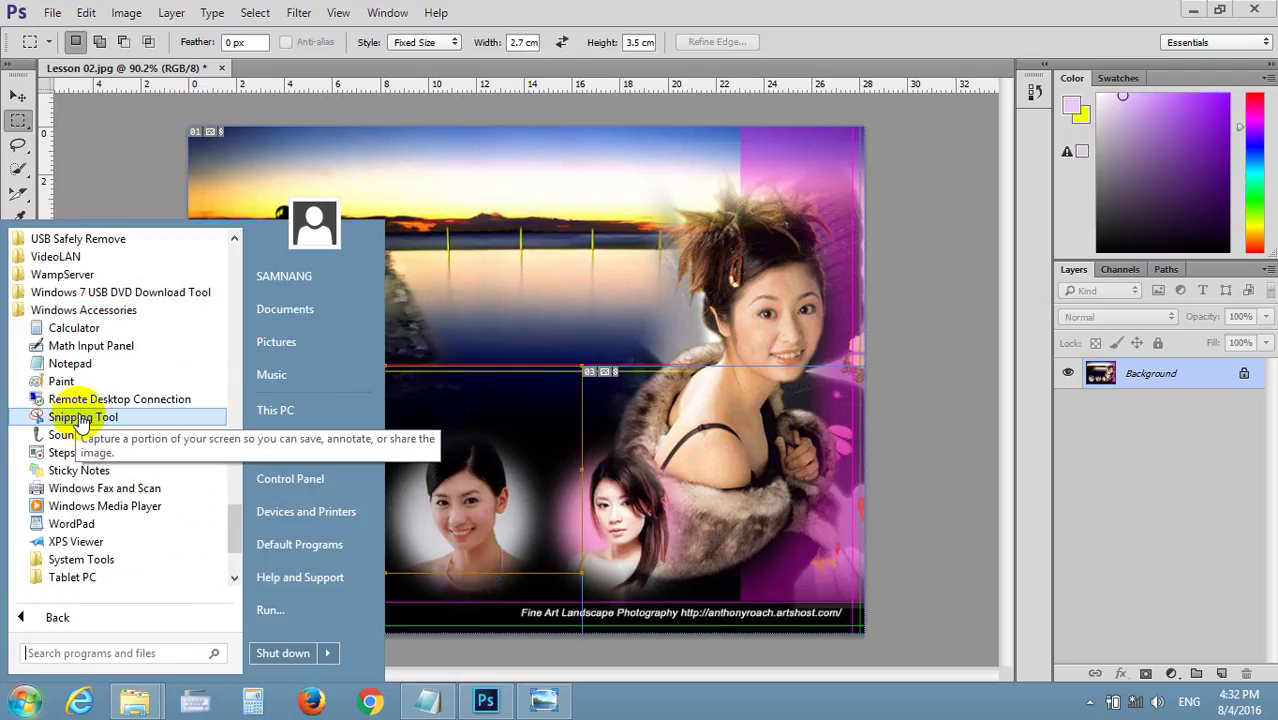
click(83, 419)
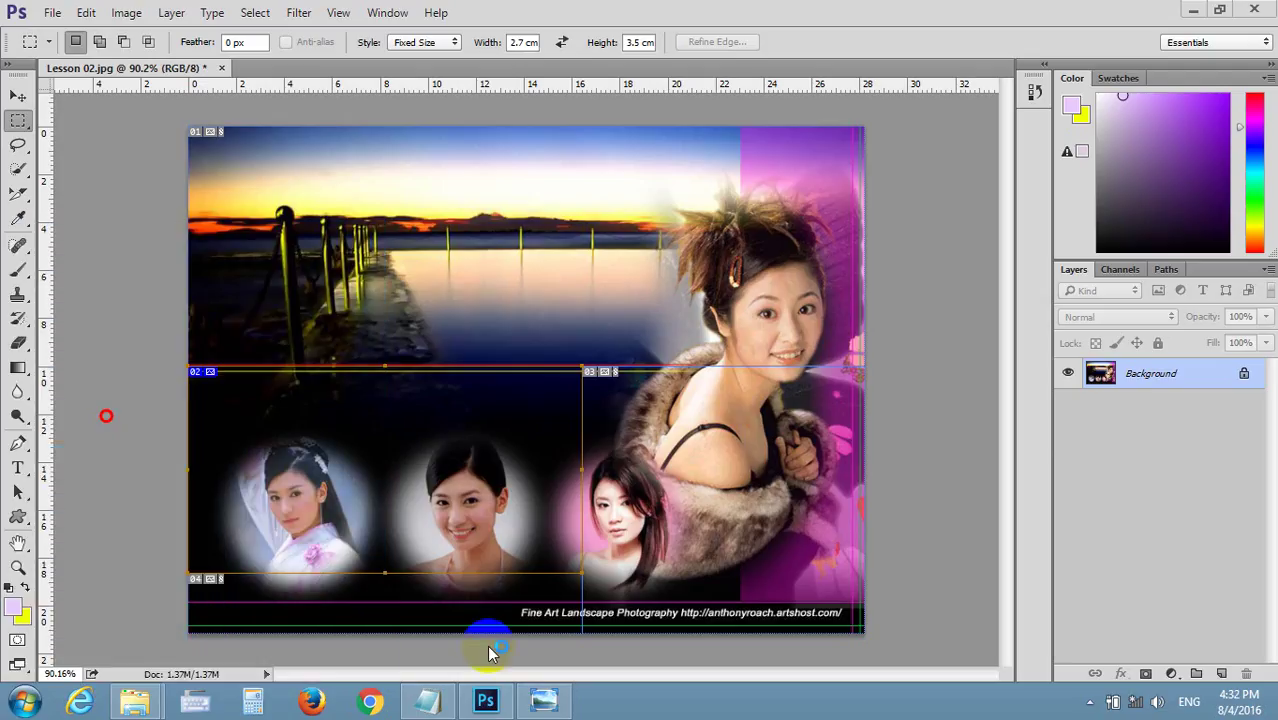
- Snip the region around the portrait photo and save it to the Desktop as Capture.PNG
click(544, 700)
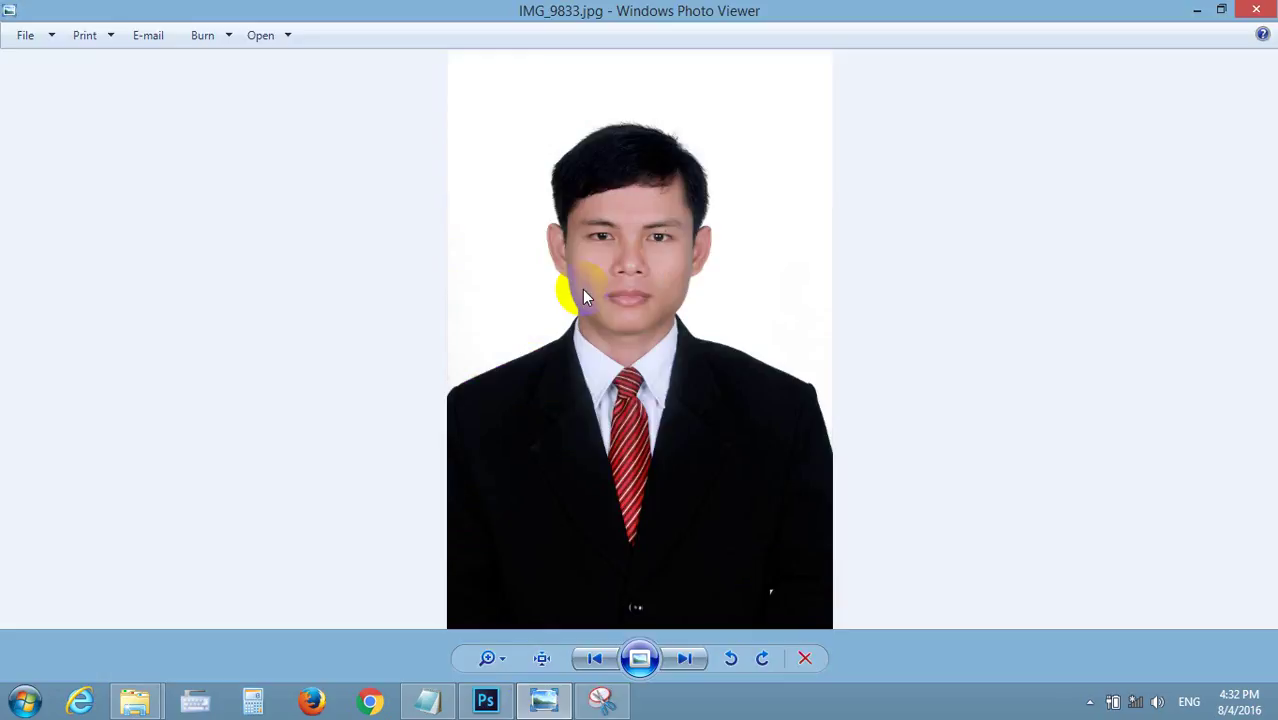
click(601, 700)
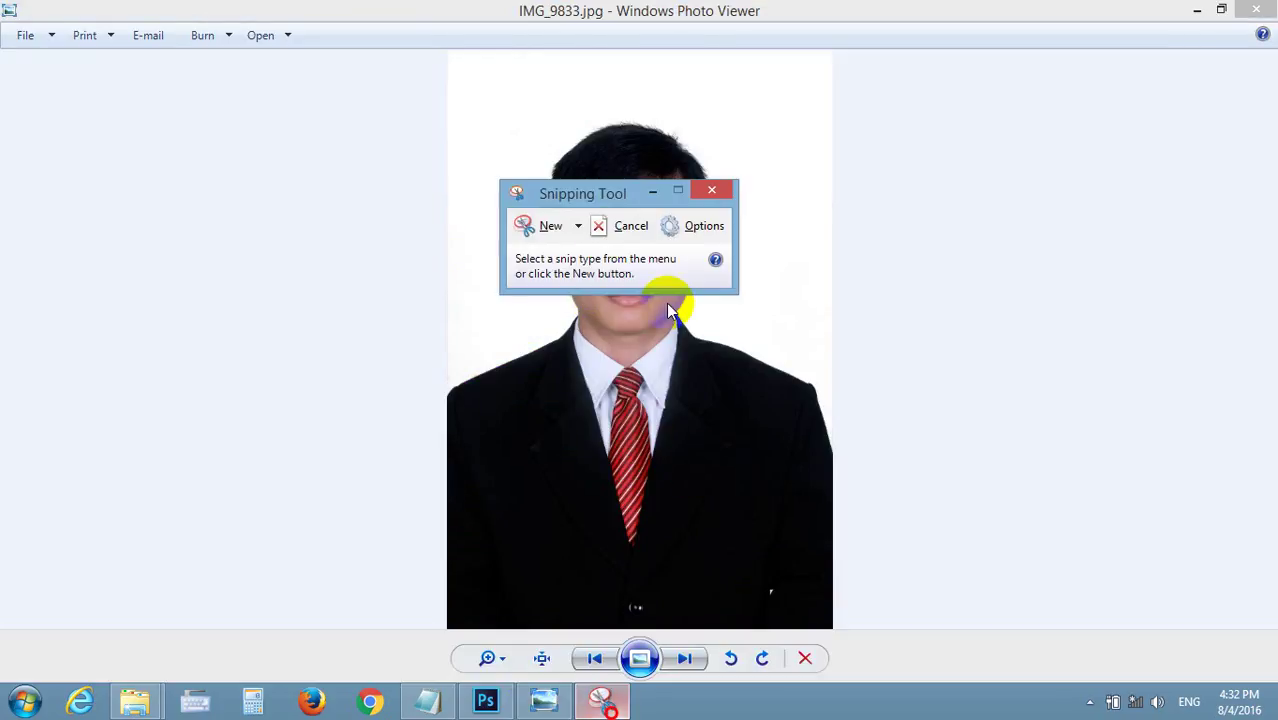
click(547, 228)
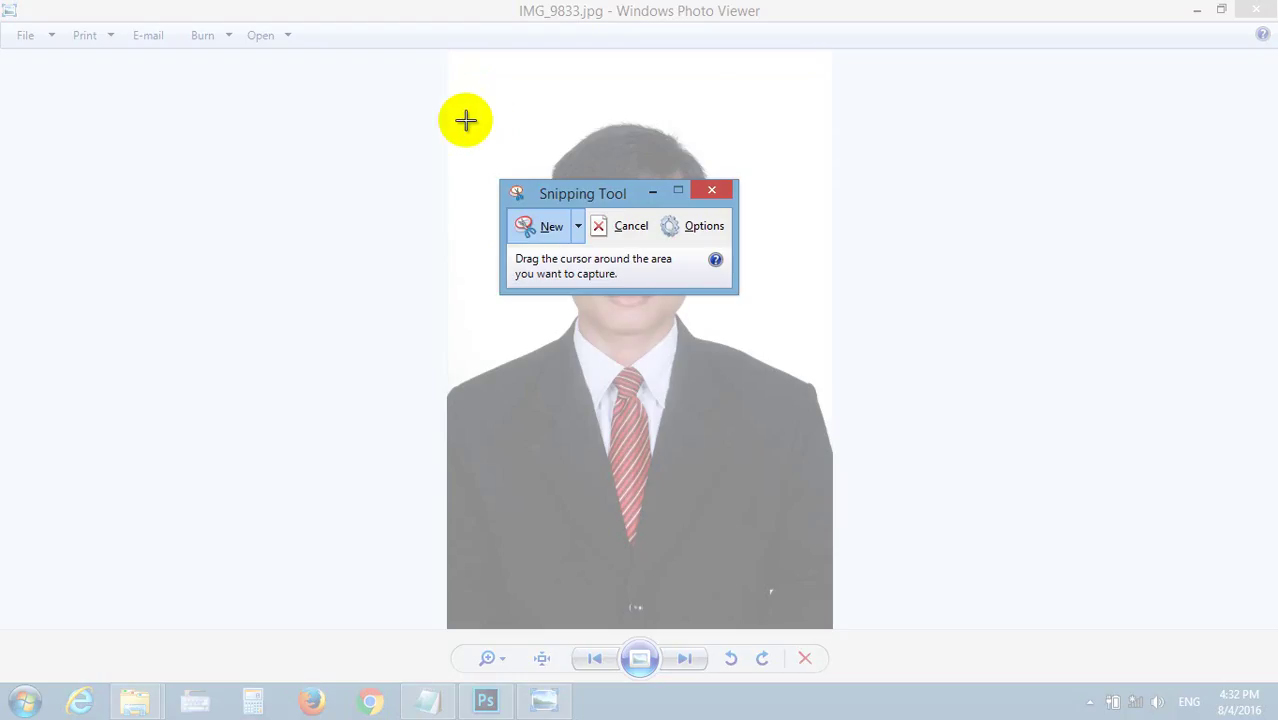
mouse_move(452, 94)
mouse_down()
mouse_move(757, 478)
mouse_move(816, 516)
mouse_up()
click(450, 62)
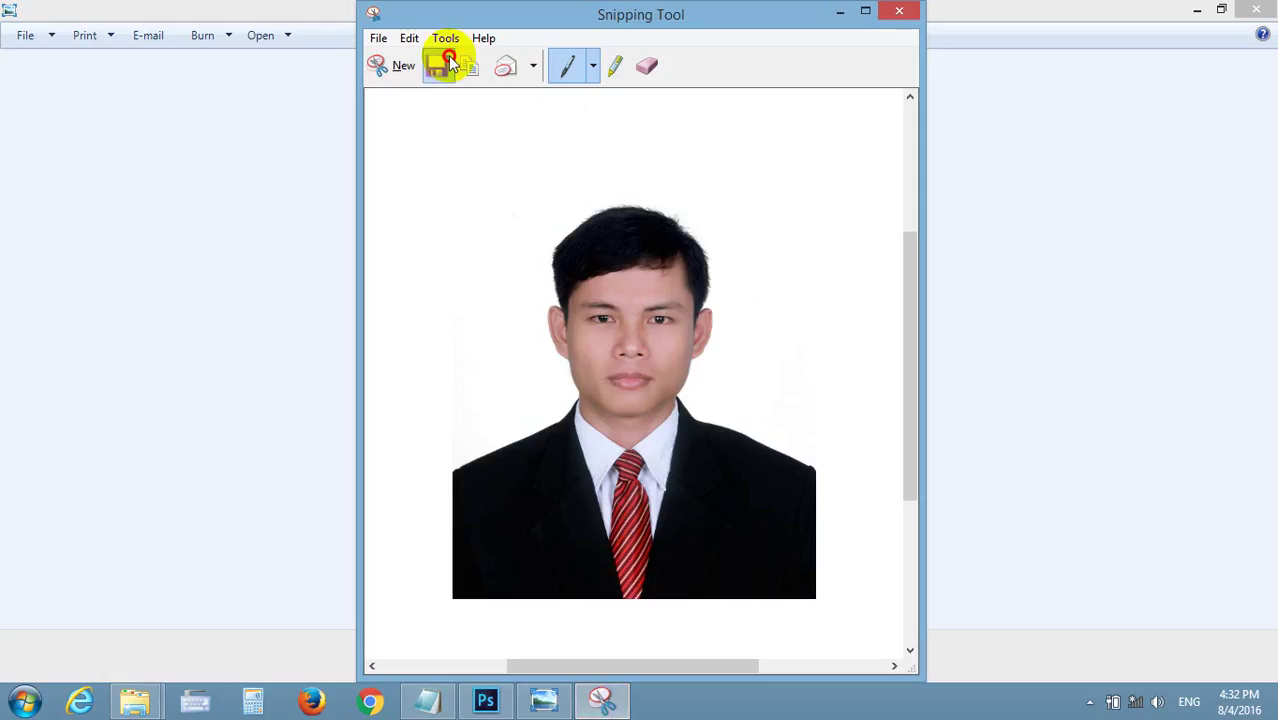
click(440, 190)
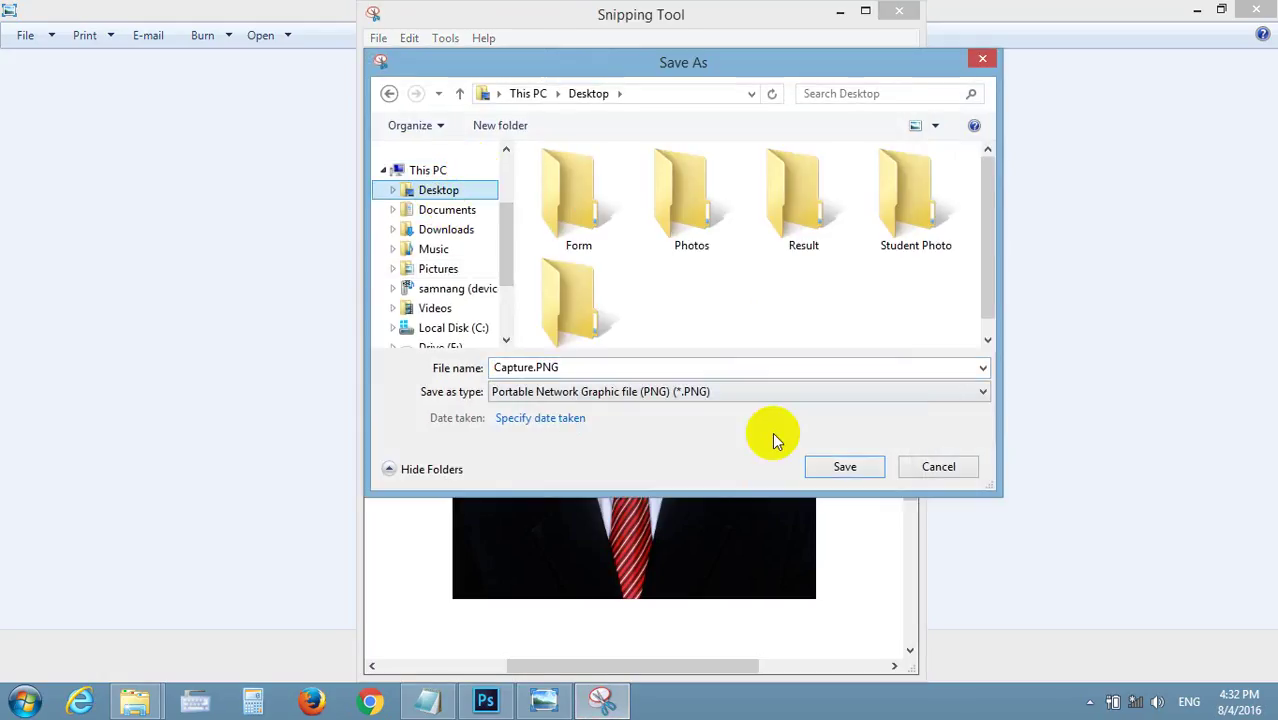
click(832, 466)
- Close Snipping Tool and the photo viewer, then bring up Capture.PNG's options on the desktop
click(899, 10)
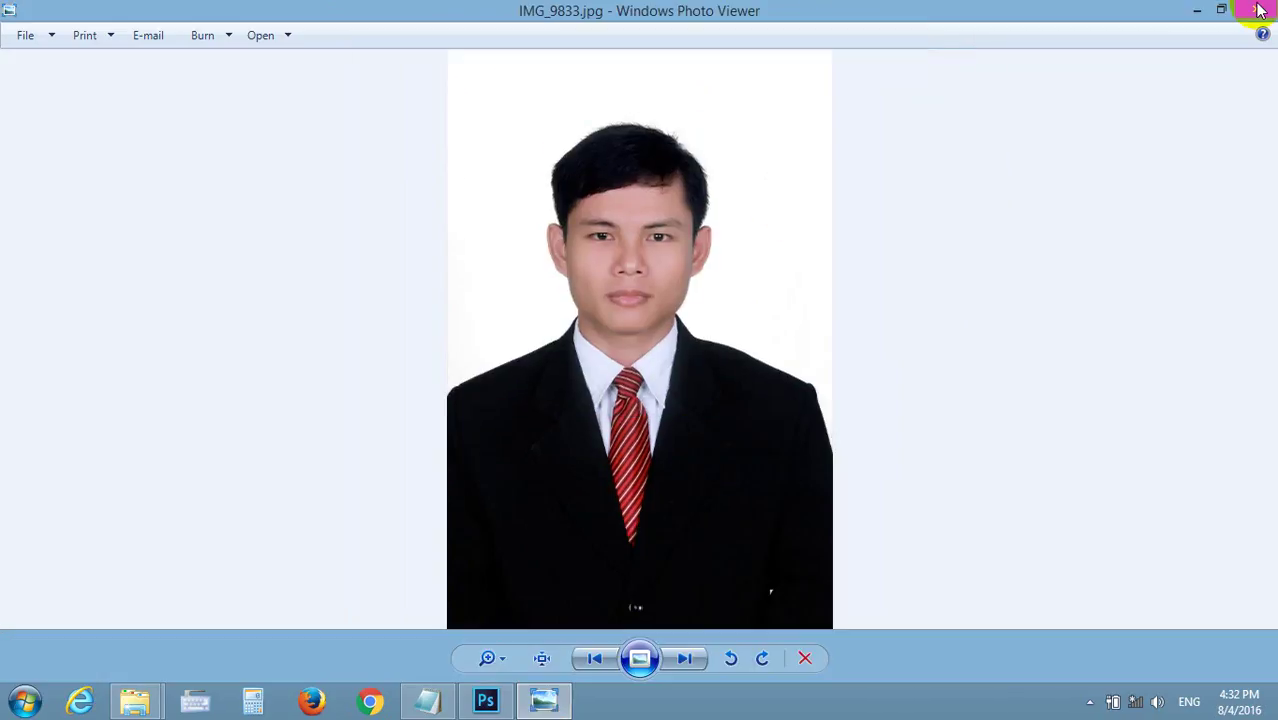
click(1260, 10)
click(1184, 9)
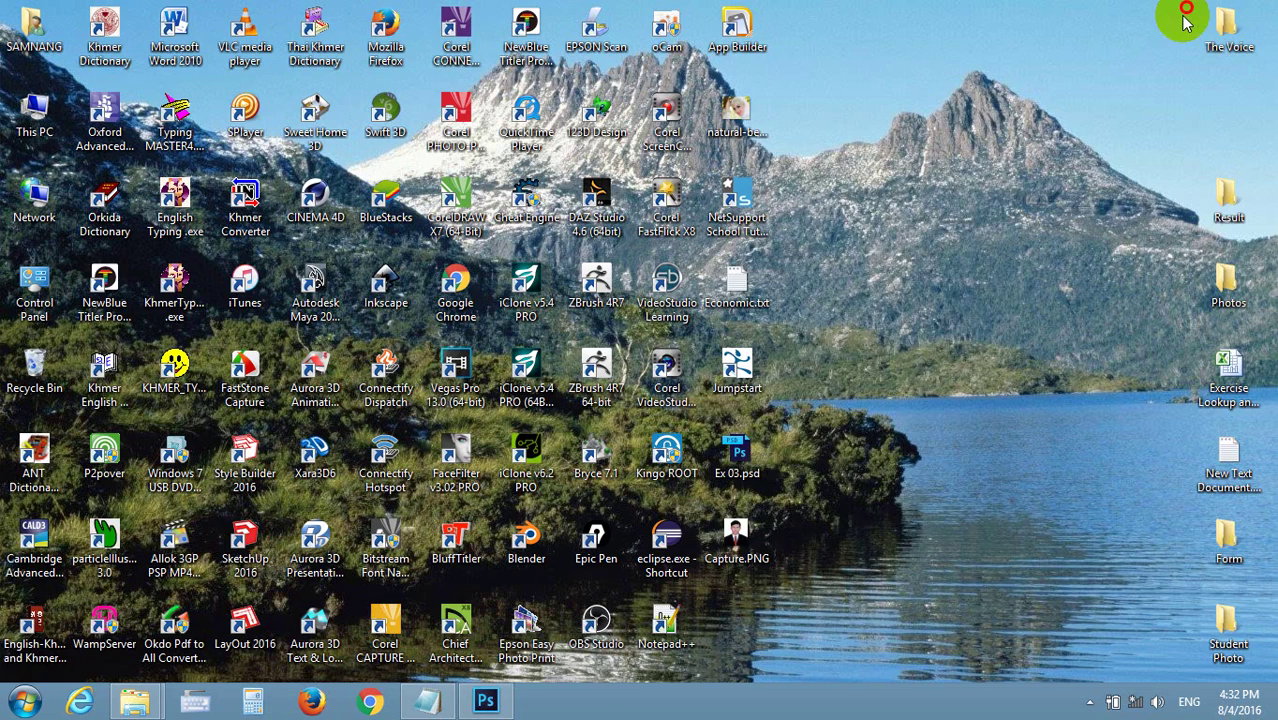
right_click(737, 540)
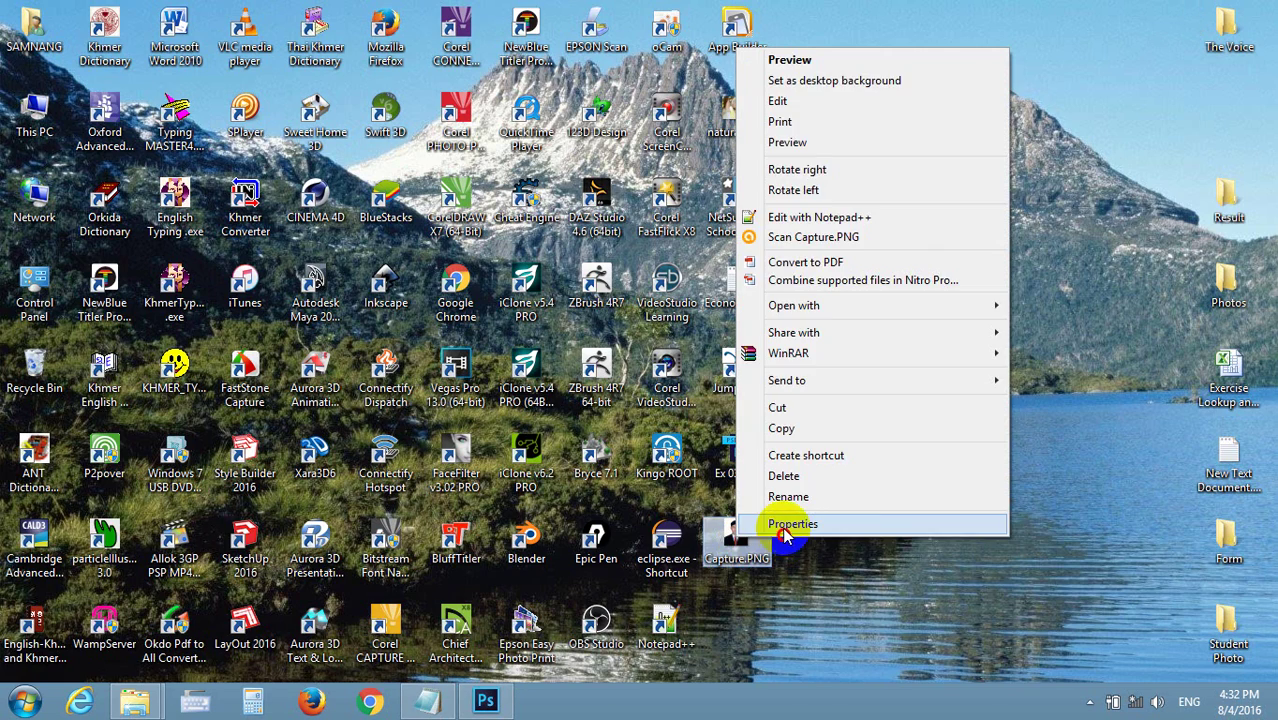
click(790, 524)
double_click(842, 404)
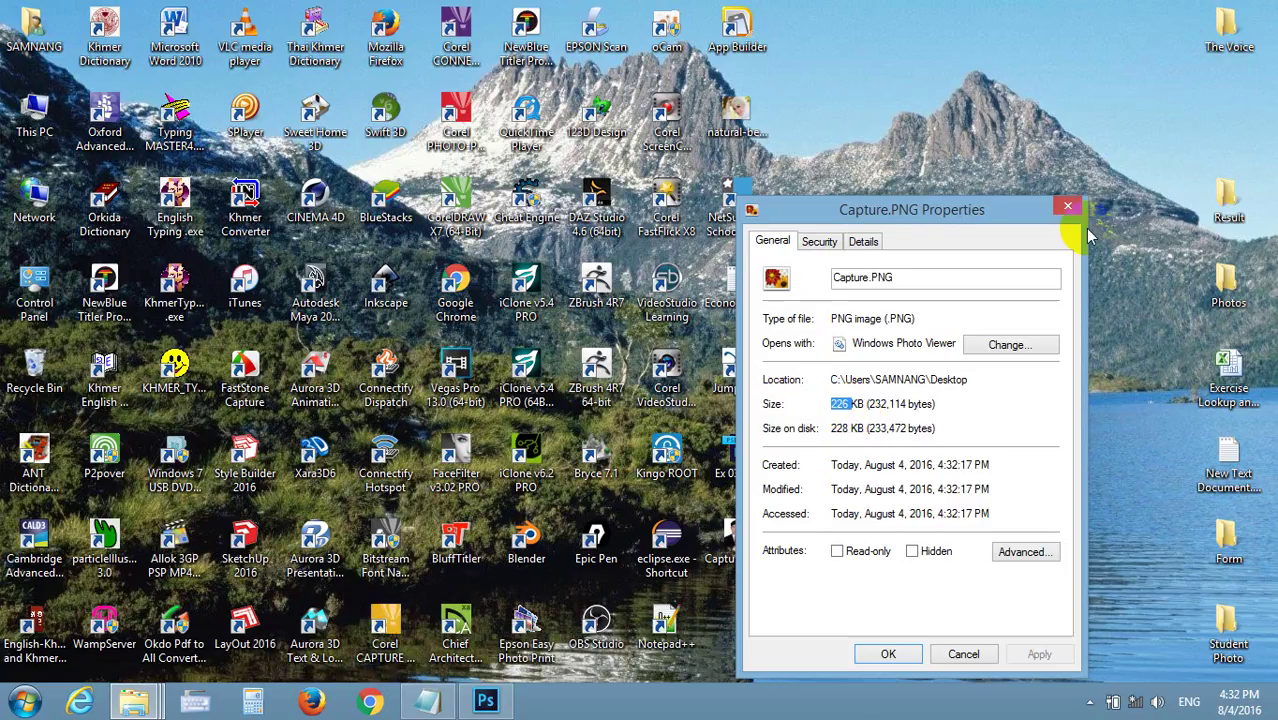
click(1066, 206)
- Drag Capture.PNG into Photoshop and crop it with a 2.7 x 3.5 ratio
drag(740, 540, 492, 708)
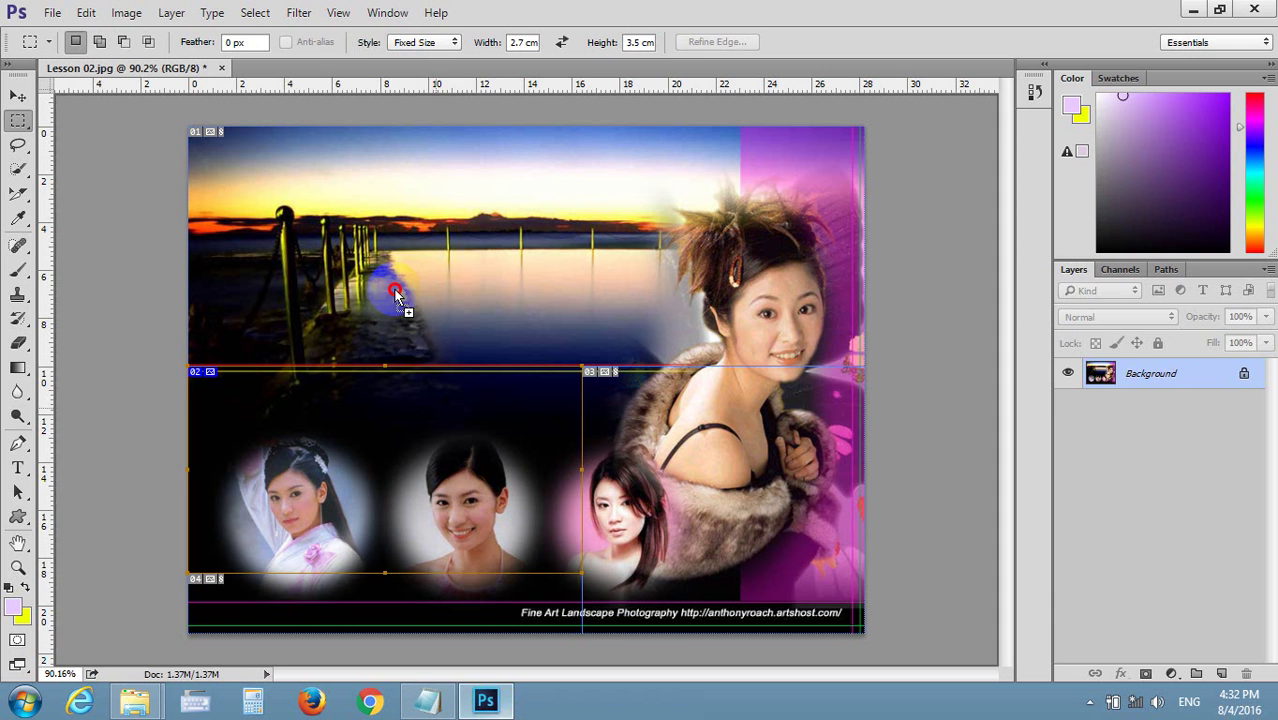
drag(492, 708, 348, 64)
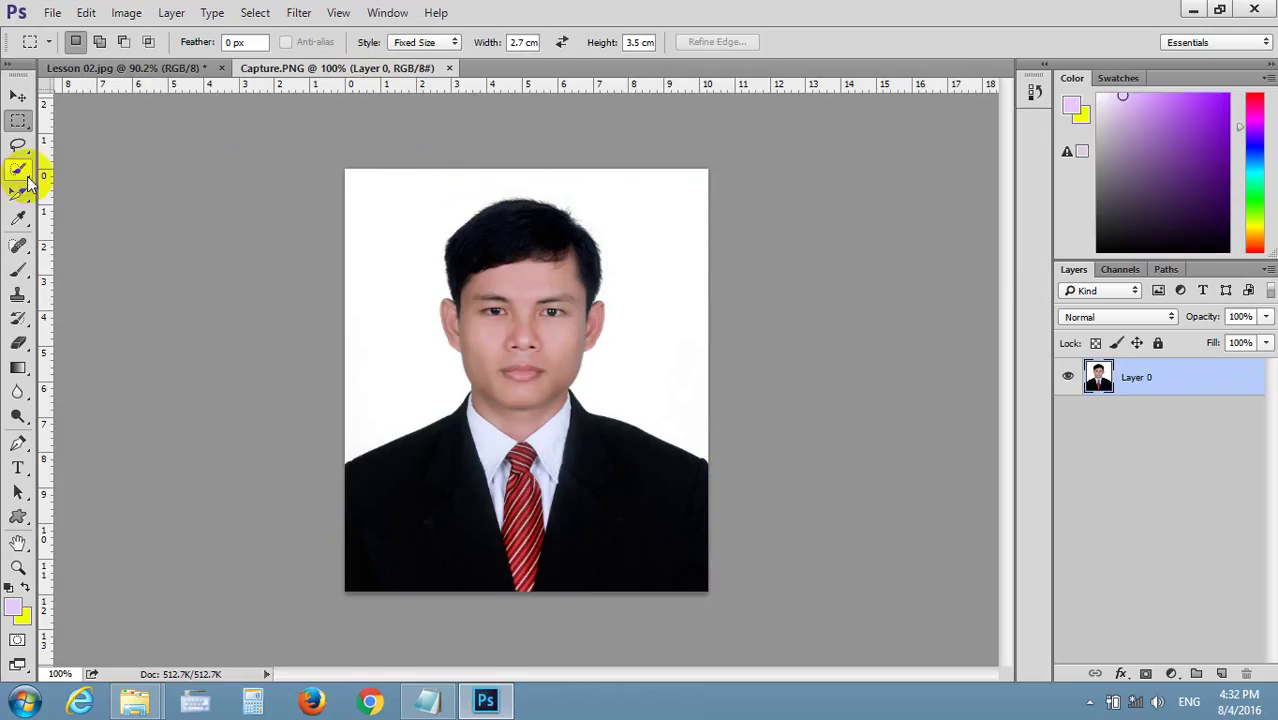
click(25, 193)
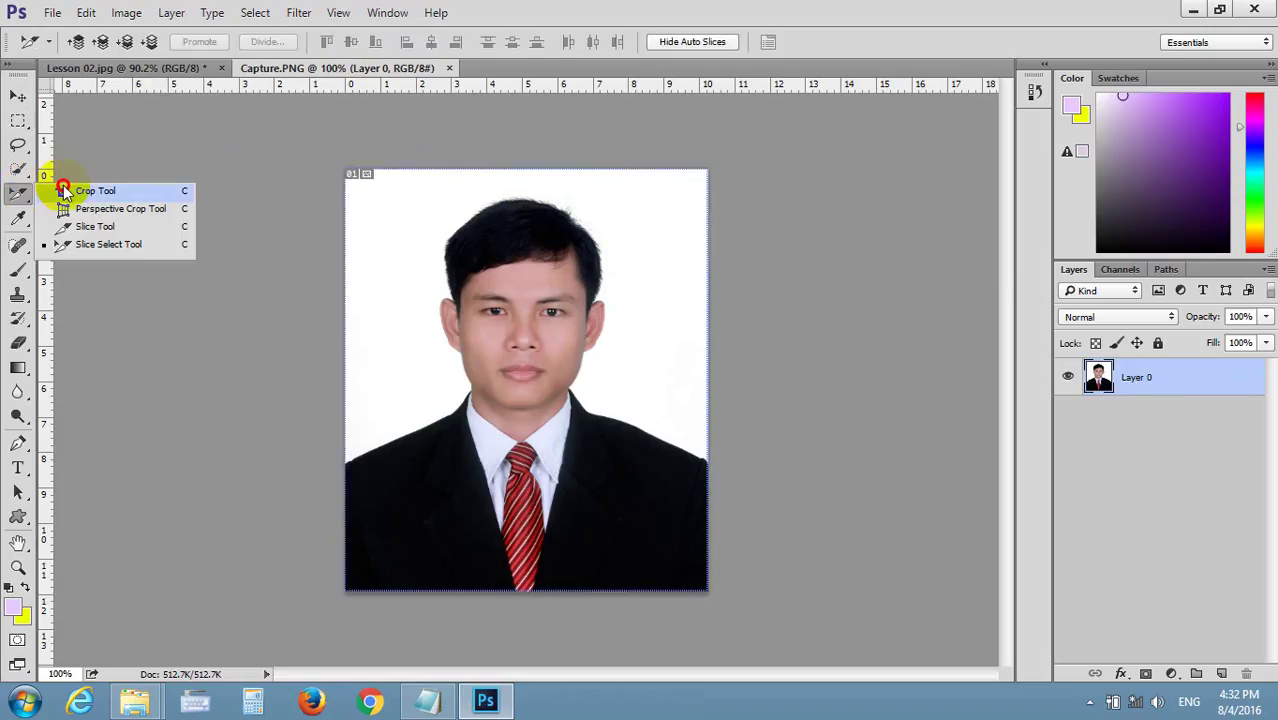
click(66, 191)
click(172, 42)
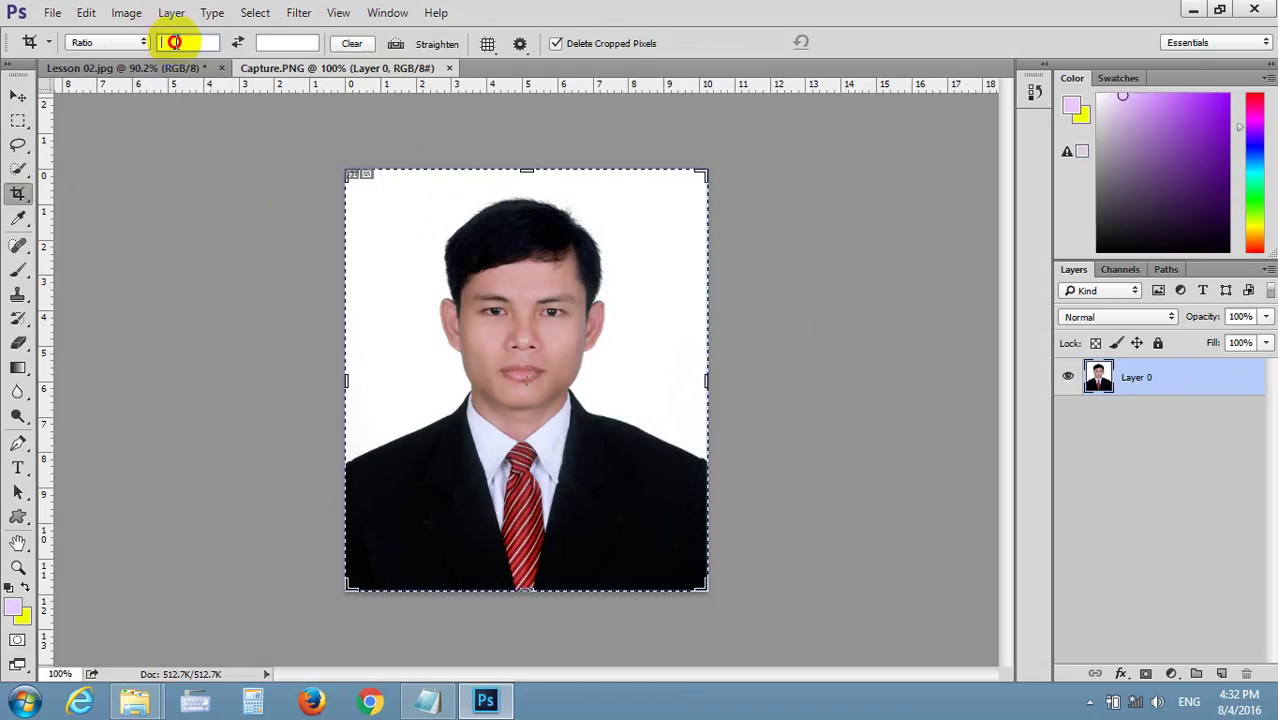
text(2.)
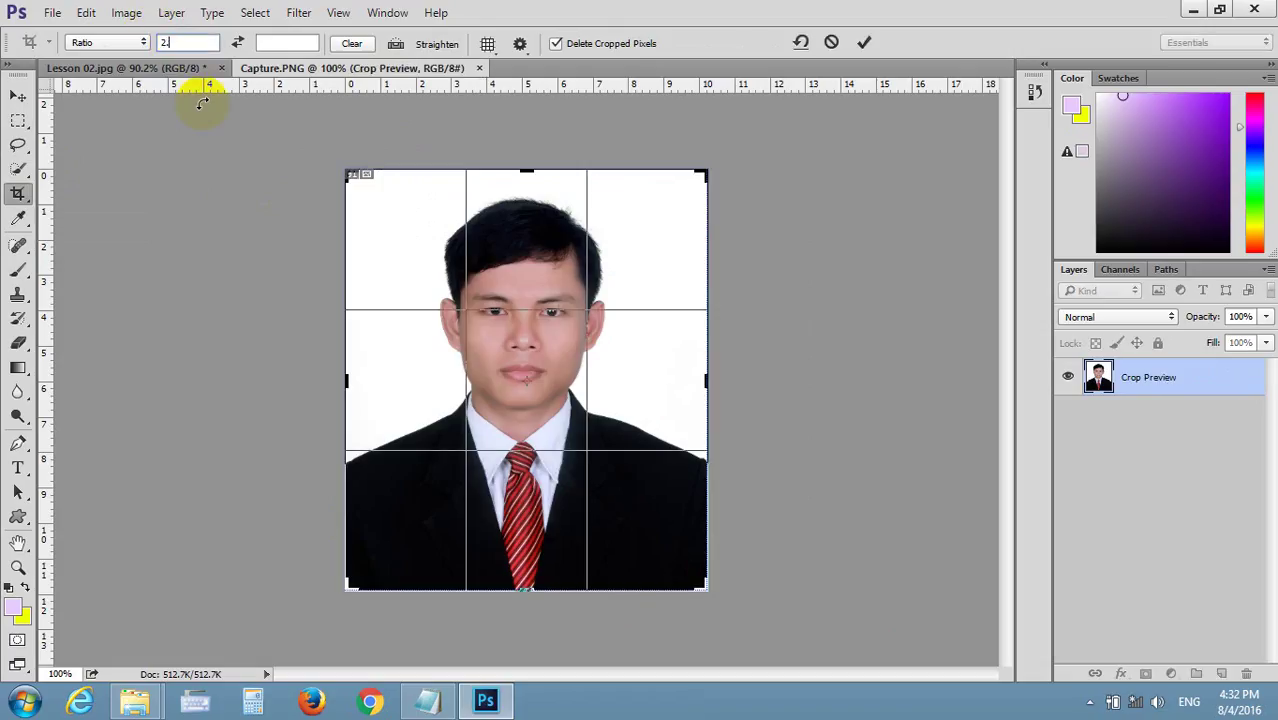
text(7)
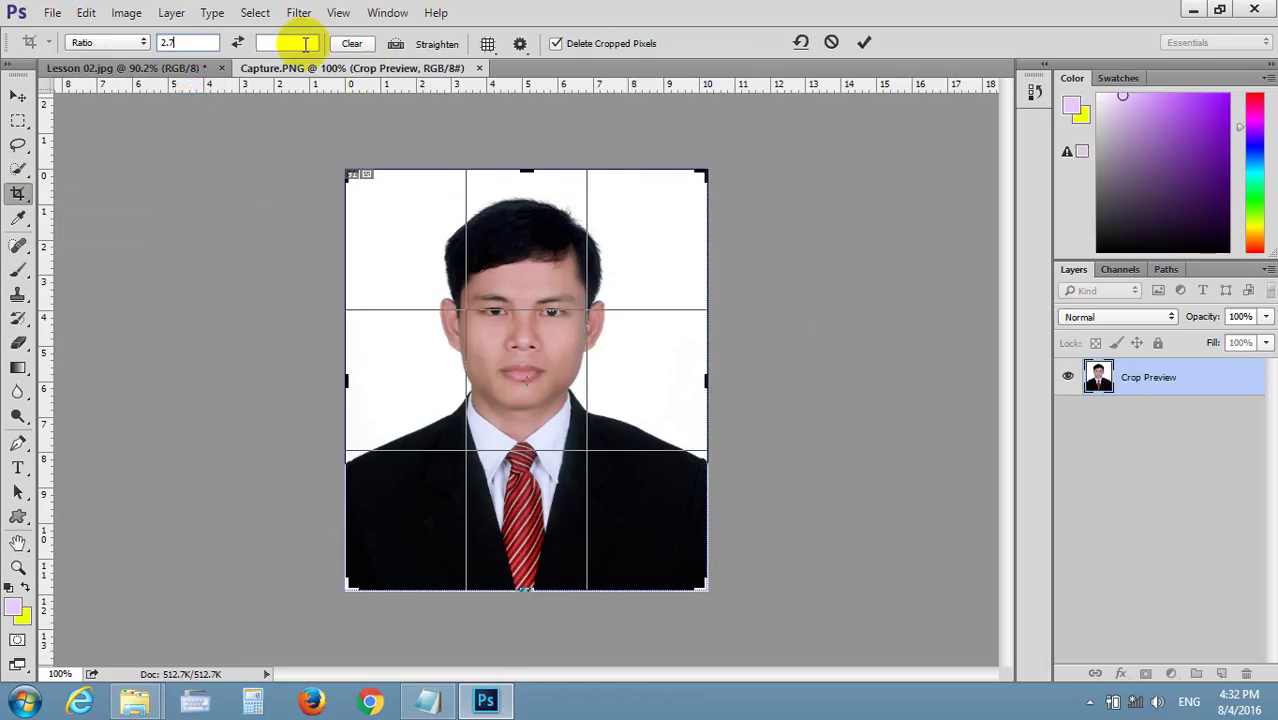
click(304, 43)
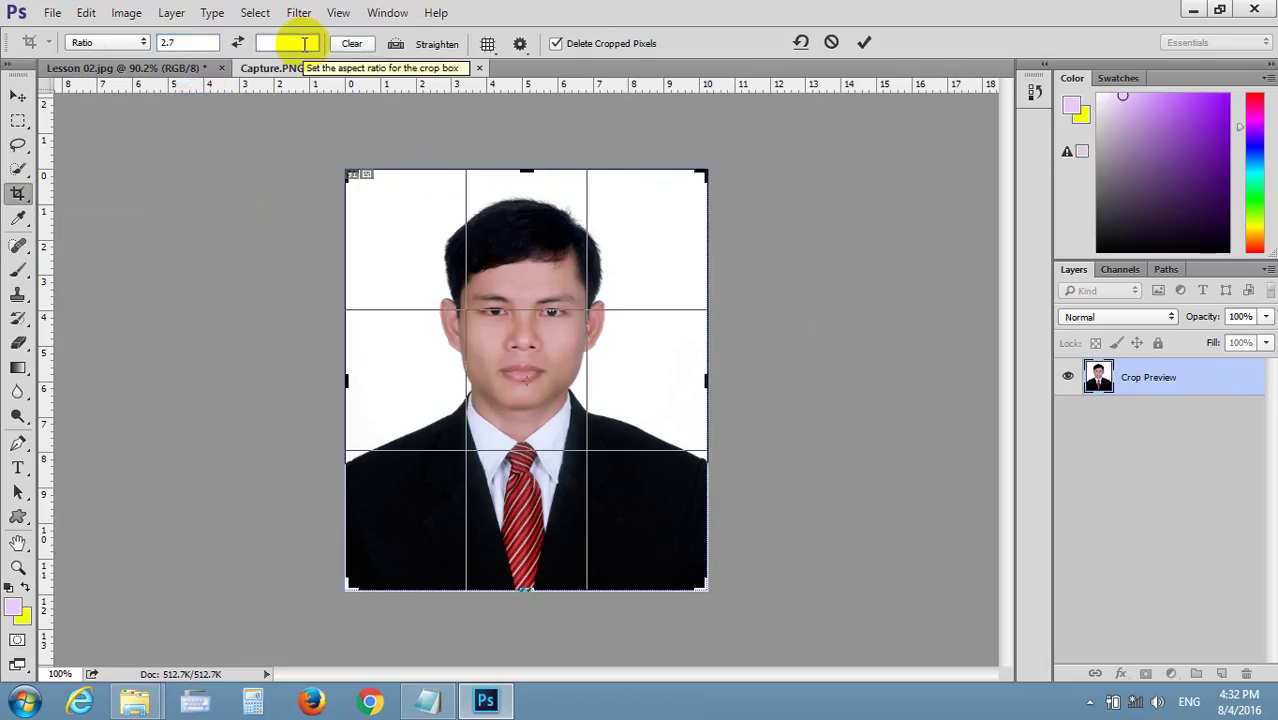
text(3)
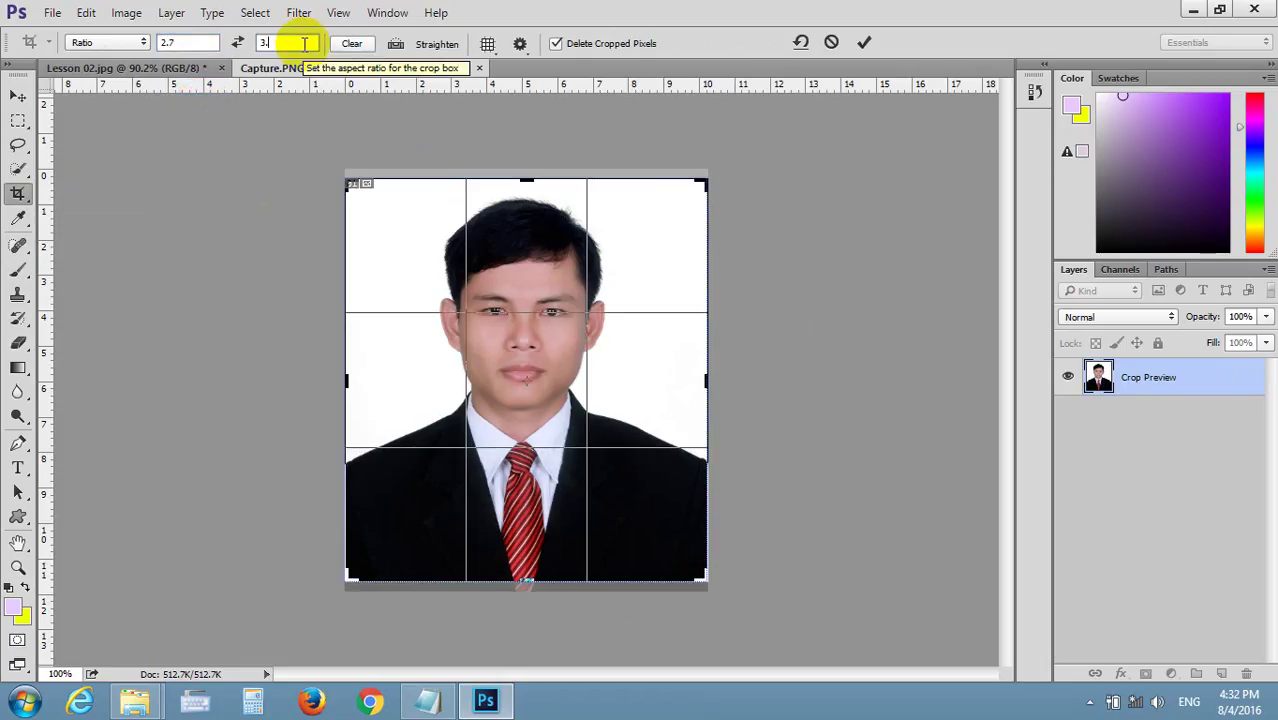
text(.5)
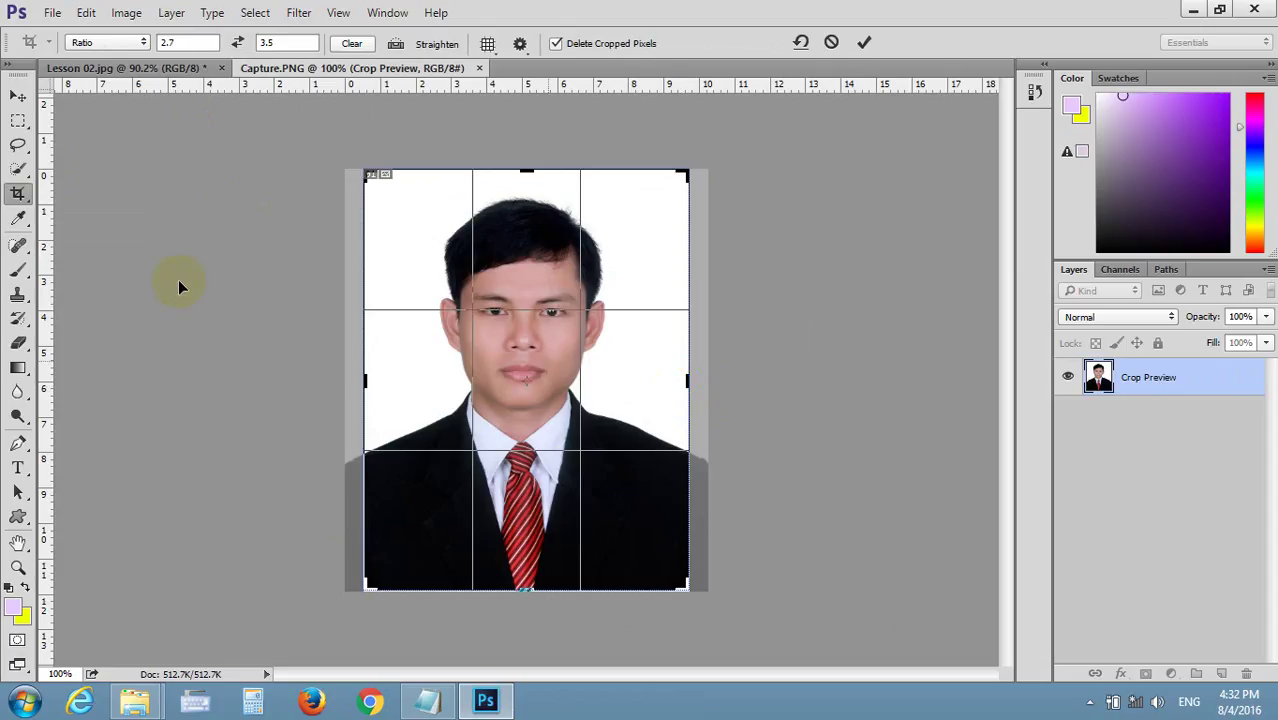
click(16, 100)
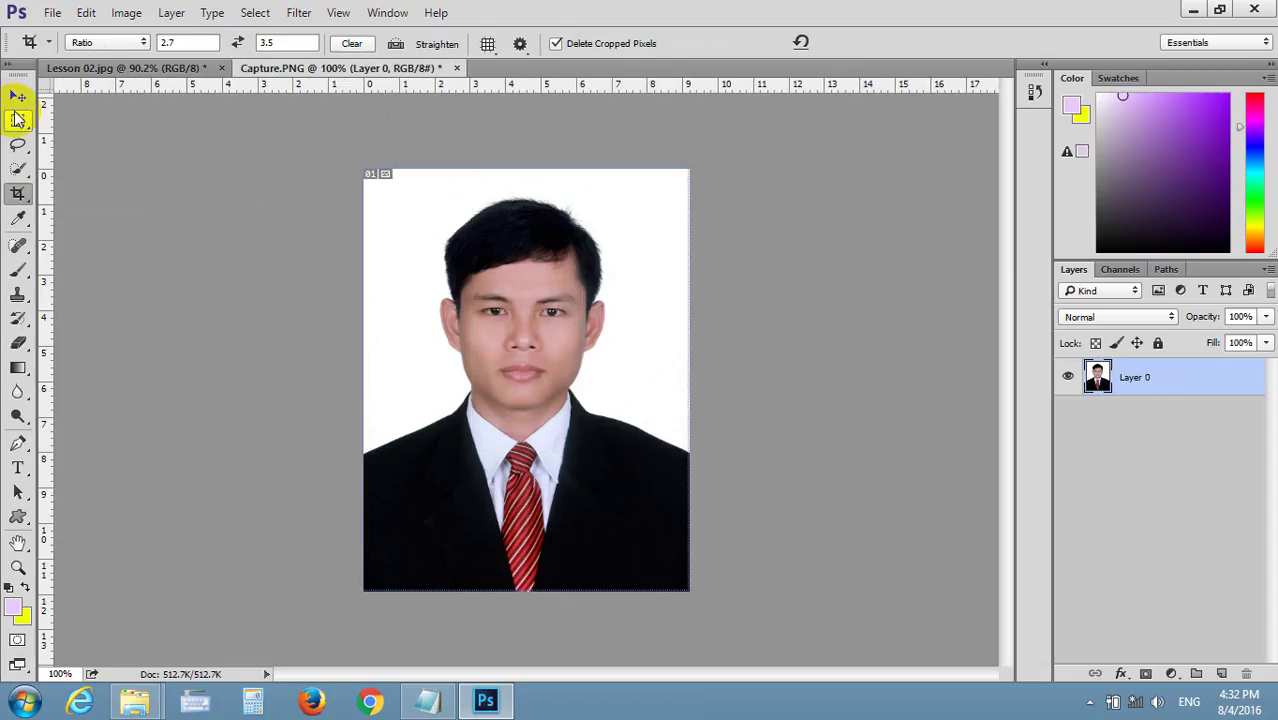
- Make a blank Untitled-1 document 17.5 cm wide by 12.5 cm high, then return to Capture.PNG
click(16, 100)
click(50, 13)
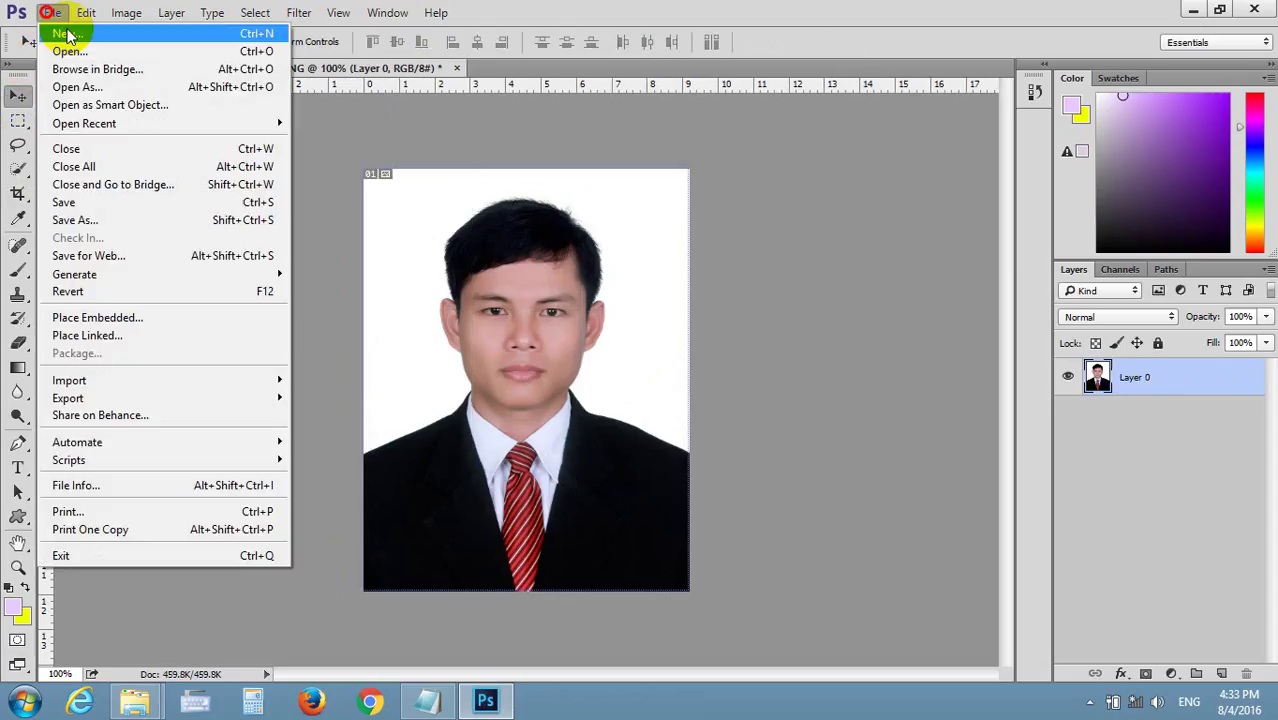
click(736, 254)
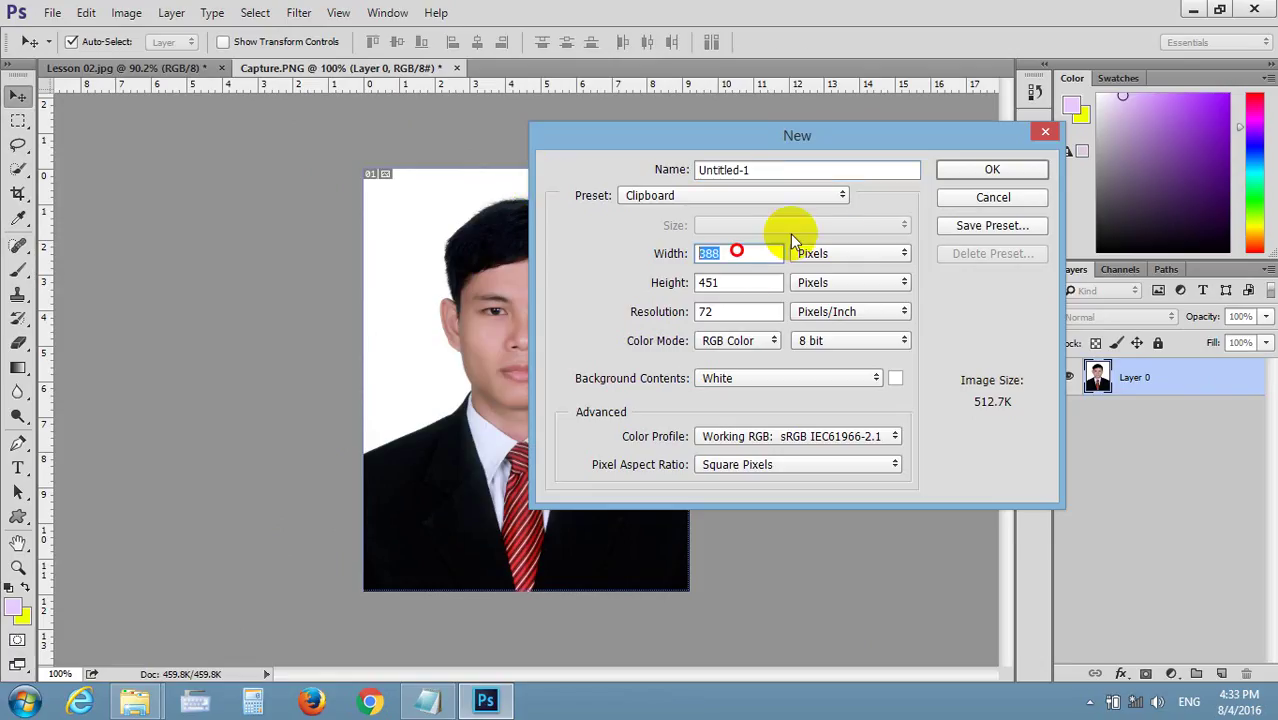
click(850, 253)
click(843, 298)
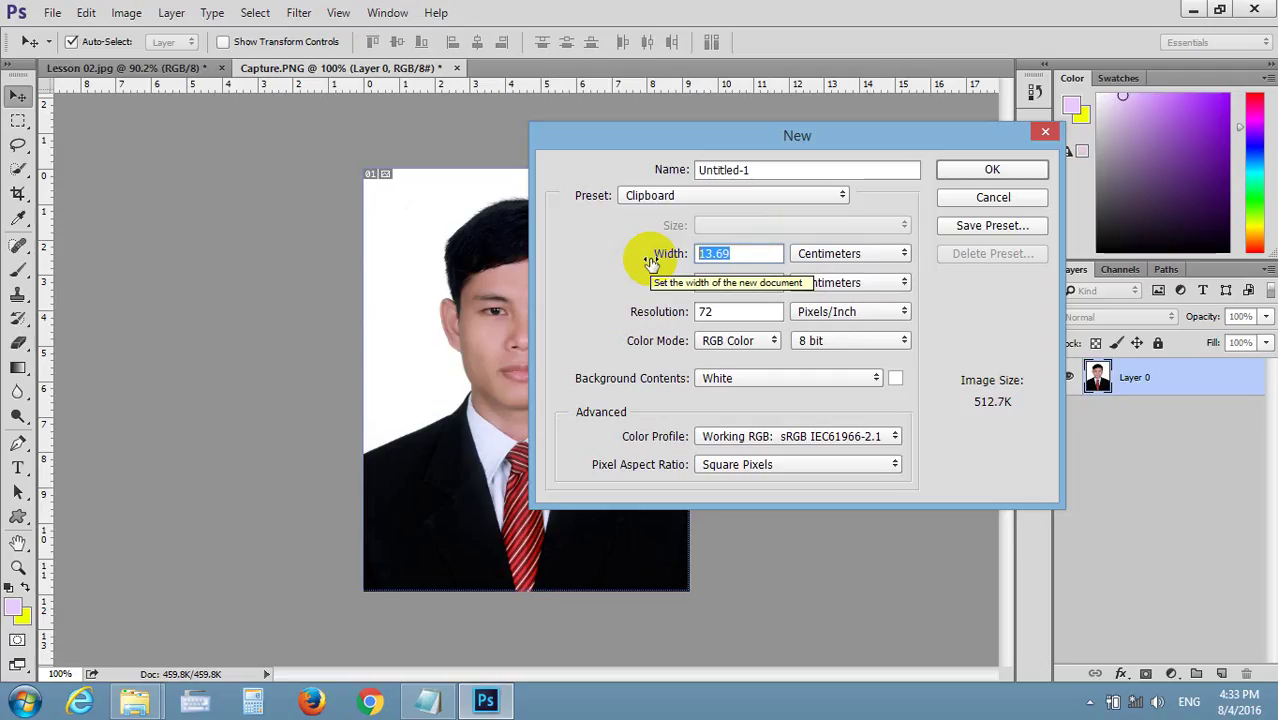
text(17)
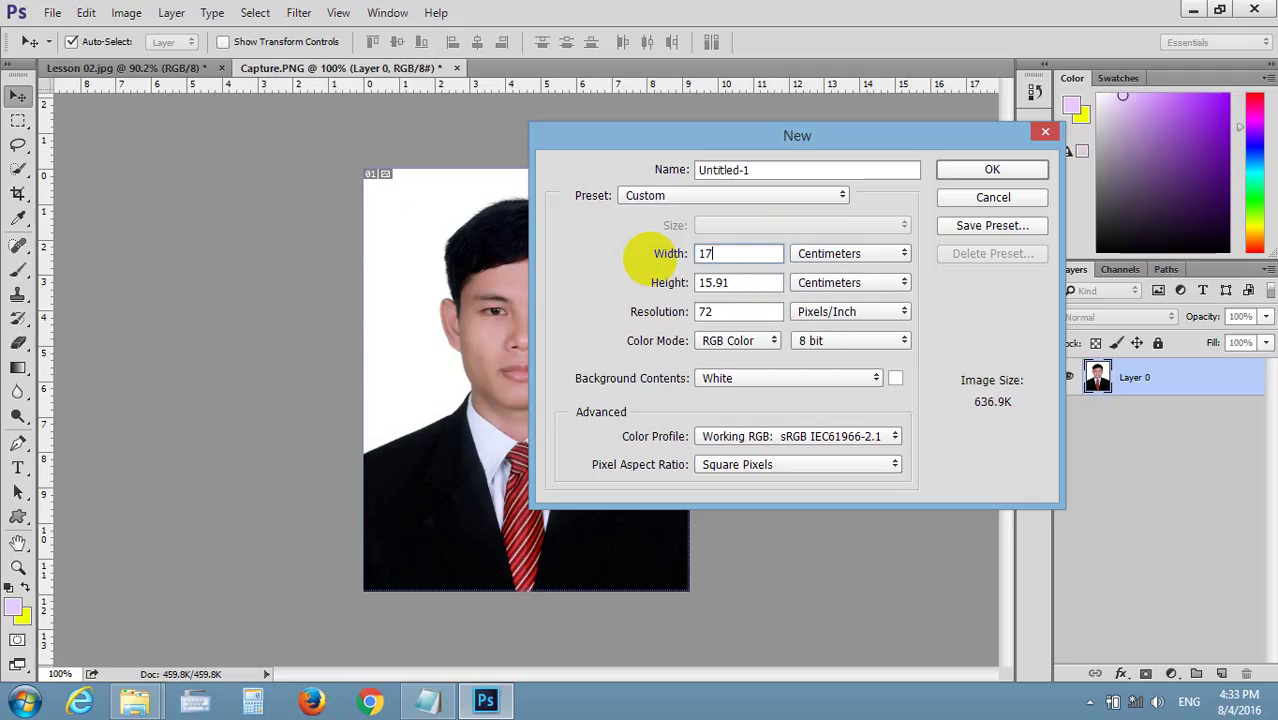
text(.5)
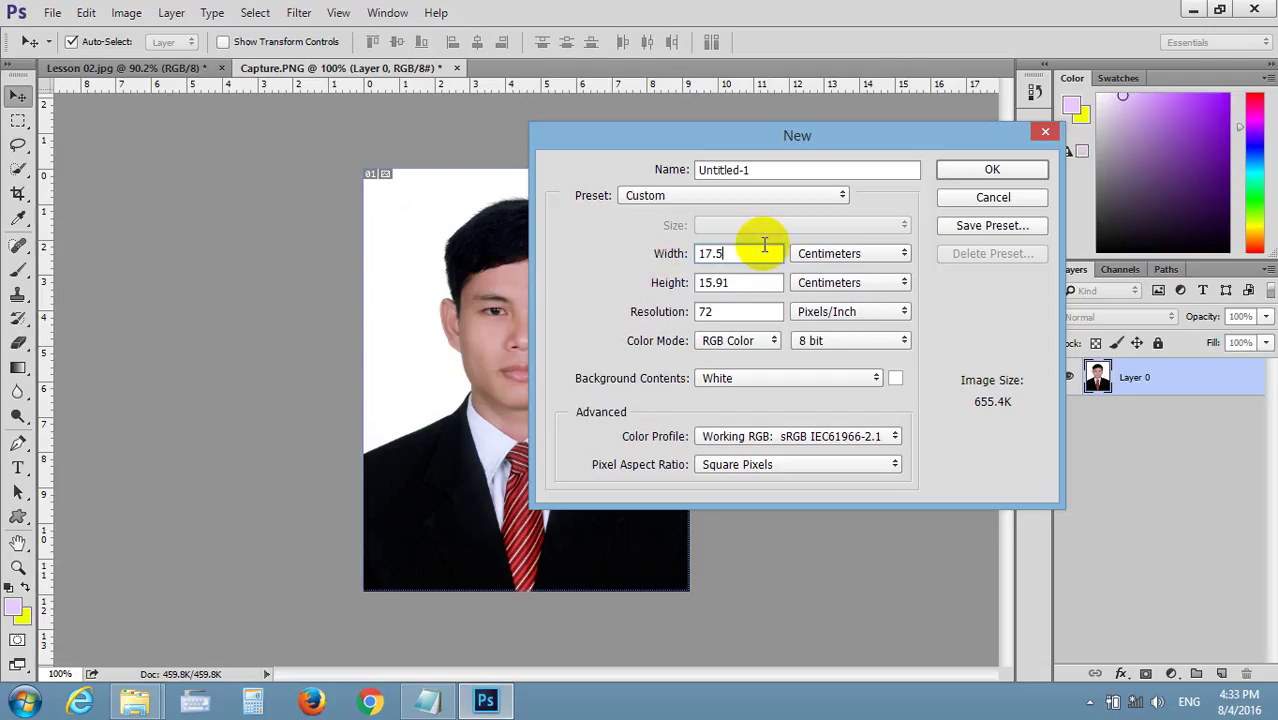
click(745, 286)
text(12)
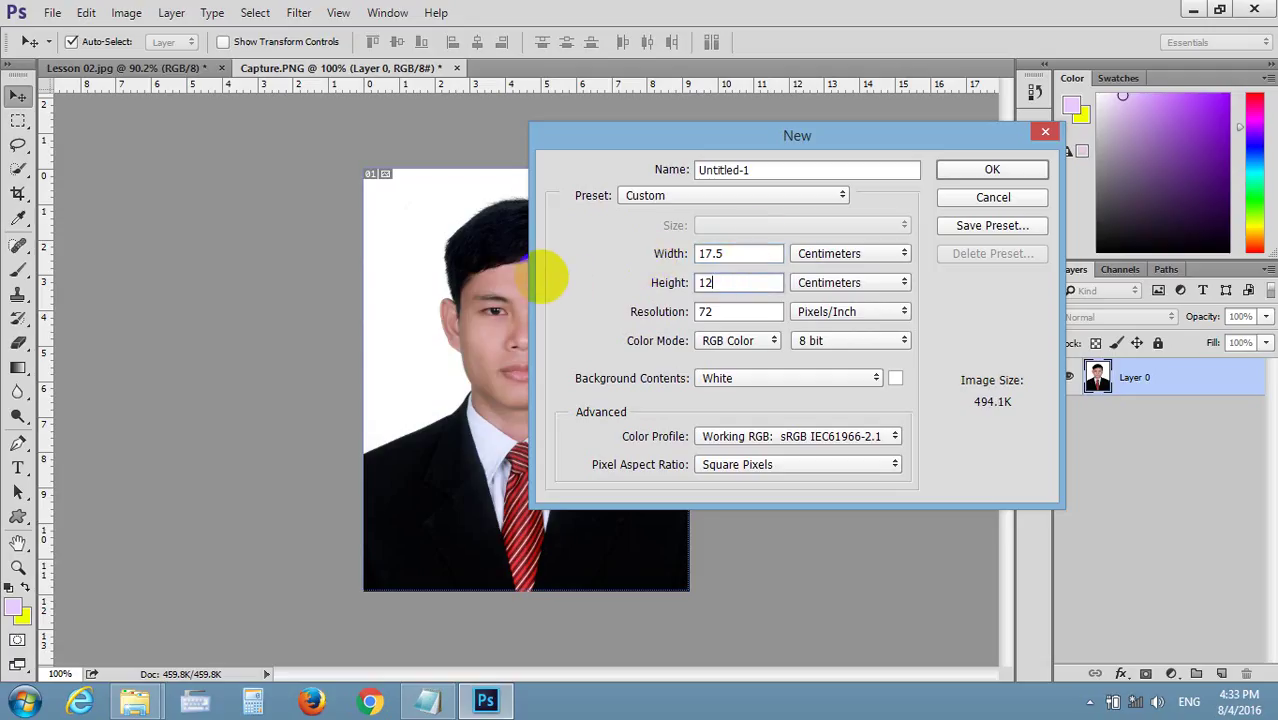
text(.5)
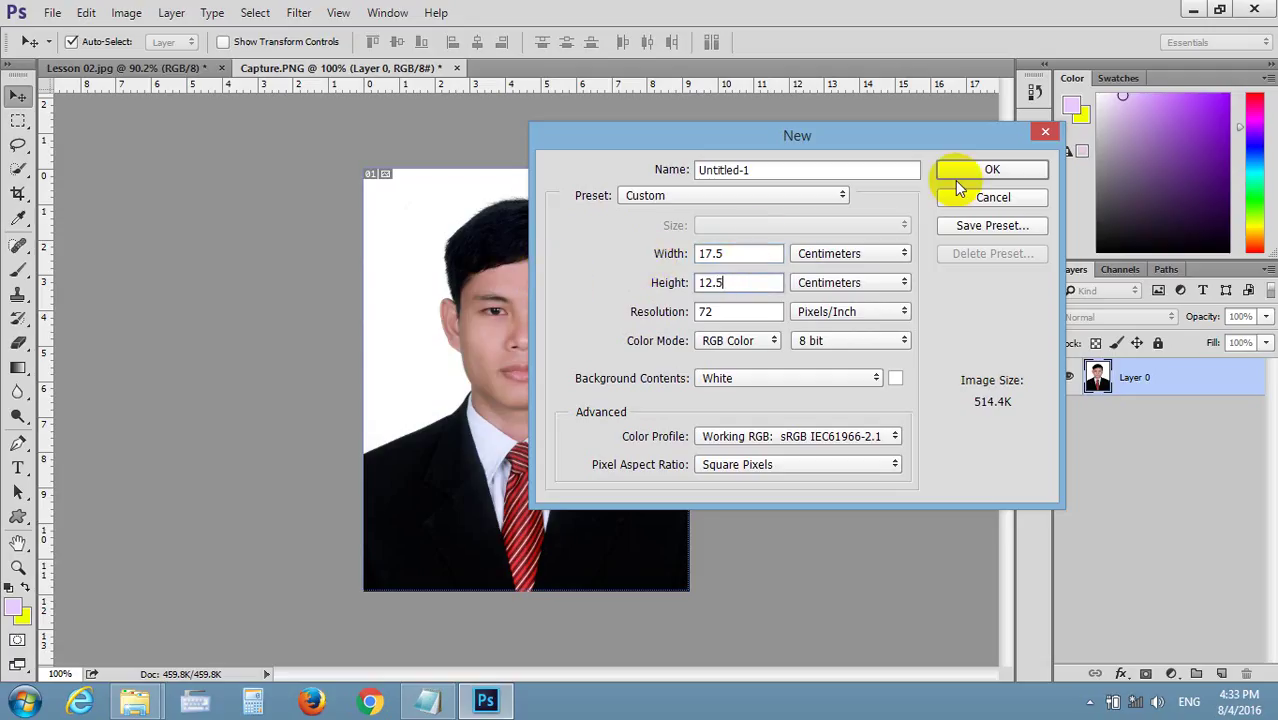
click(957, 170)
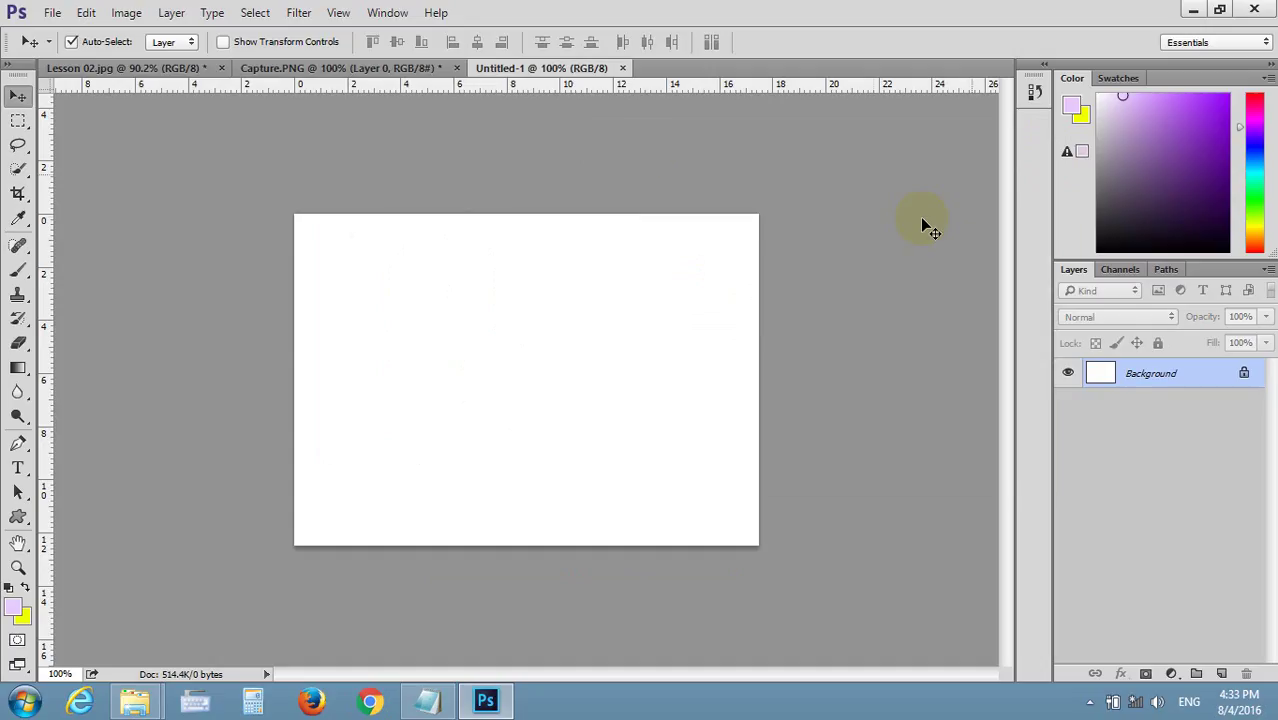
click(391, 68)
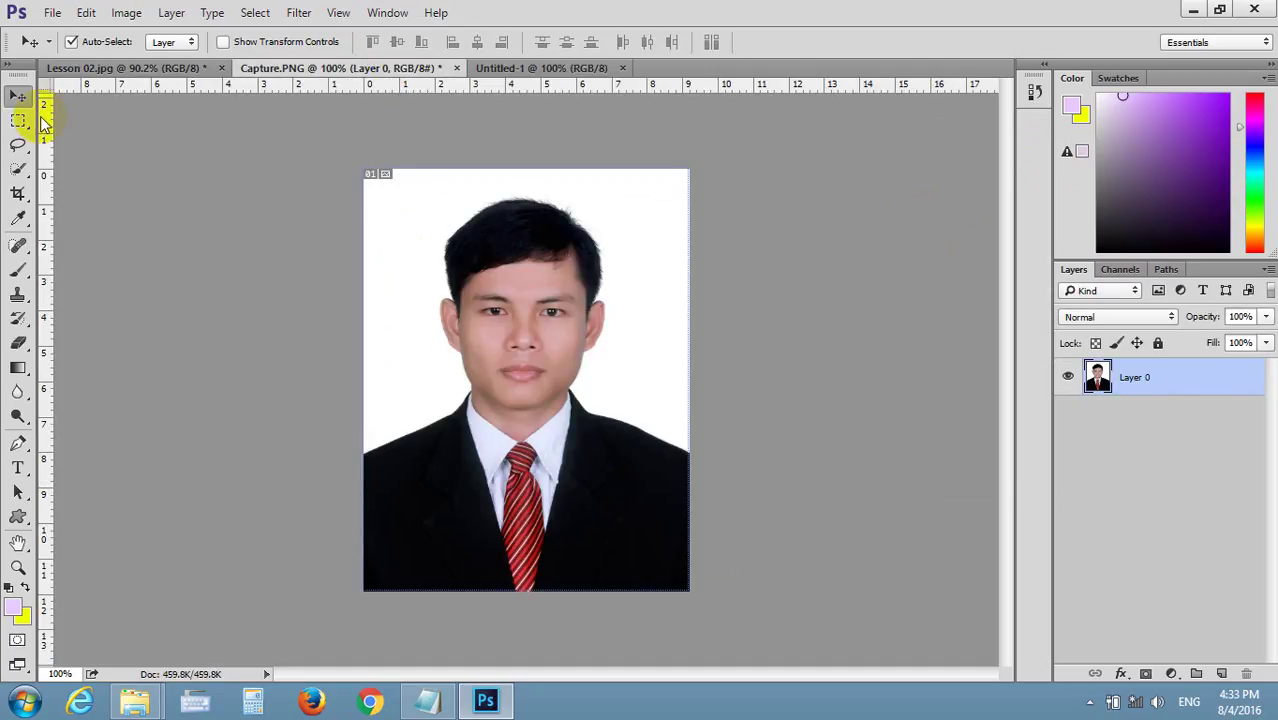
- Drag the portrait into Untitled-1 as Layer 1 and try shrinking it with Free Transform (Ctrl+T)
mouse_move(498, 287)
mouse_down()
mouse_move(518, 92)
mouse_move(549, 290)
mouse_move(474, 302)
mouse_move(472, 368)
mouse_move(518, 443)
mouse_move(545, 393)
mouse_up()
key(ctrl+t)
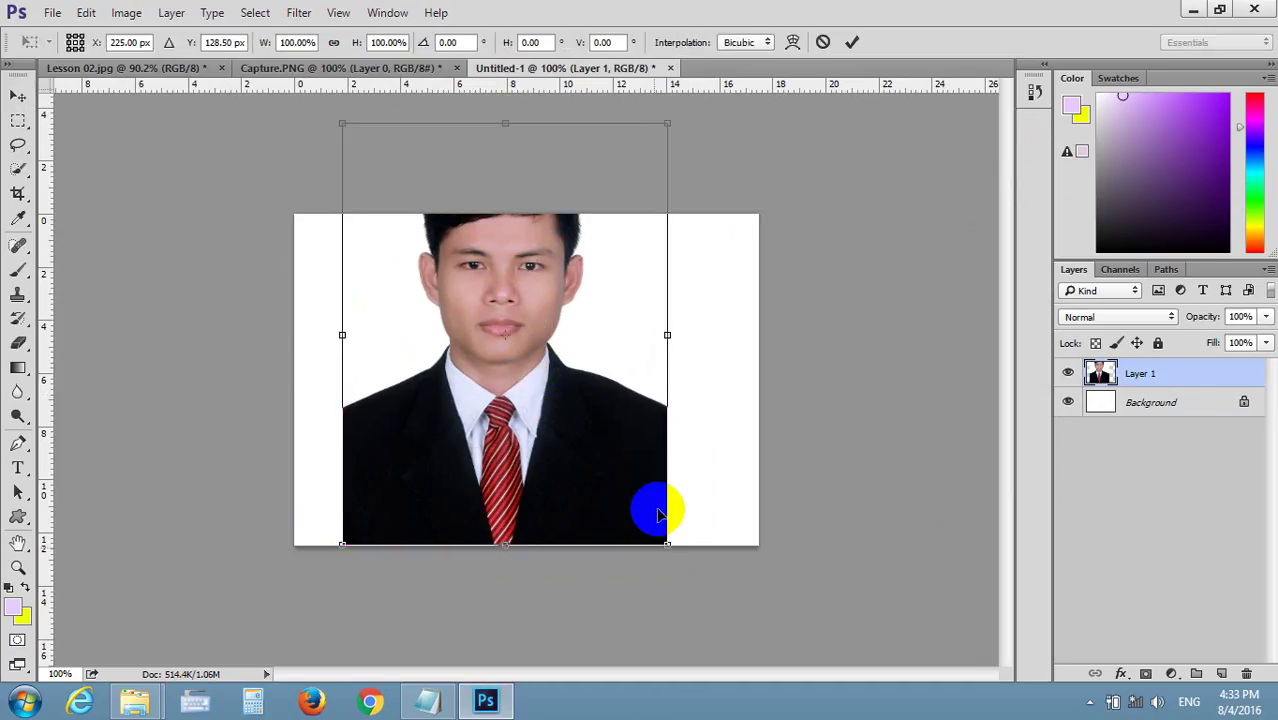
drag(667, 123, 509, 460)
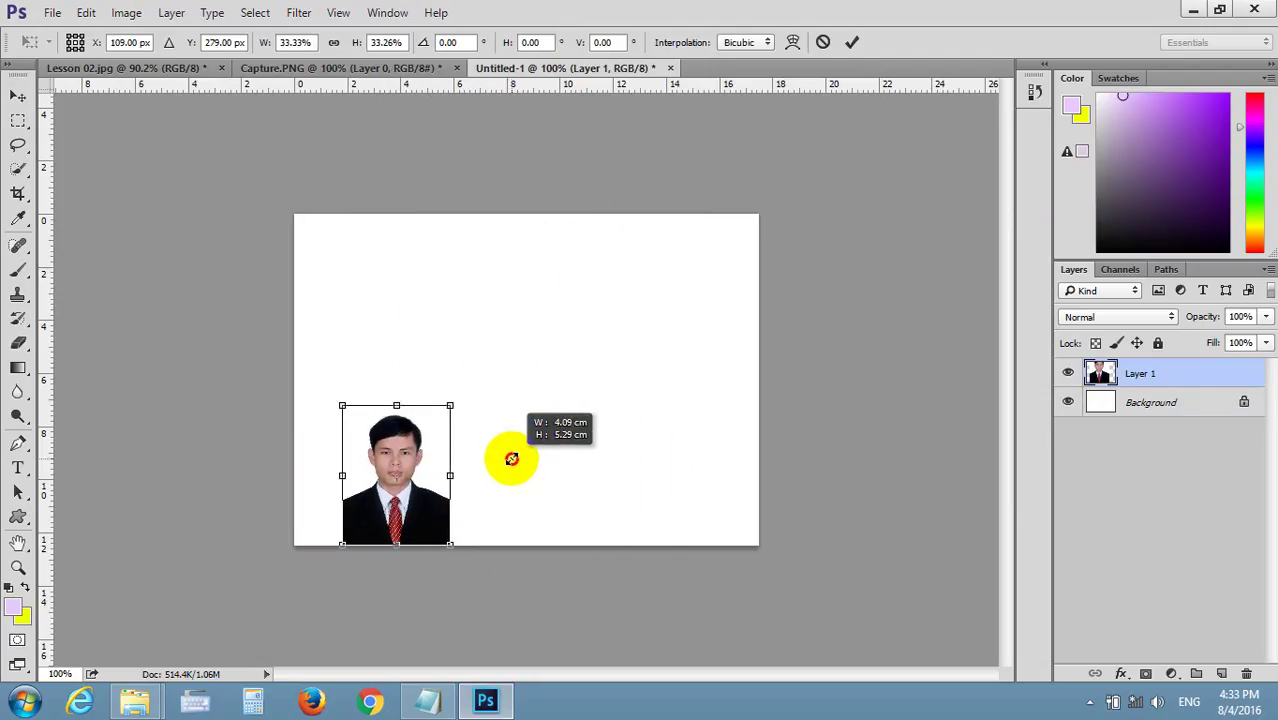
drag(506, 483, 398, 405)
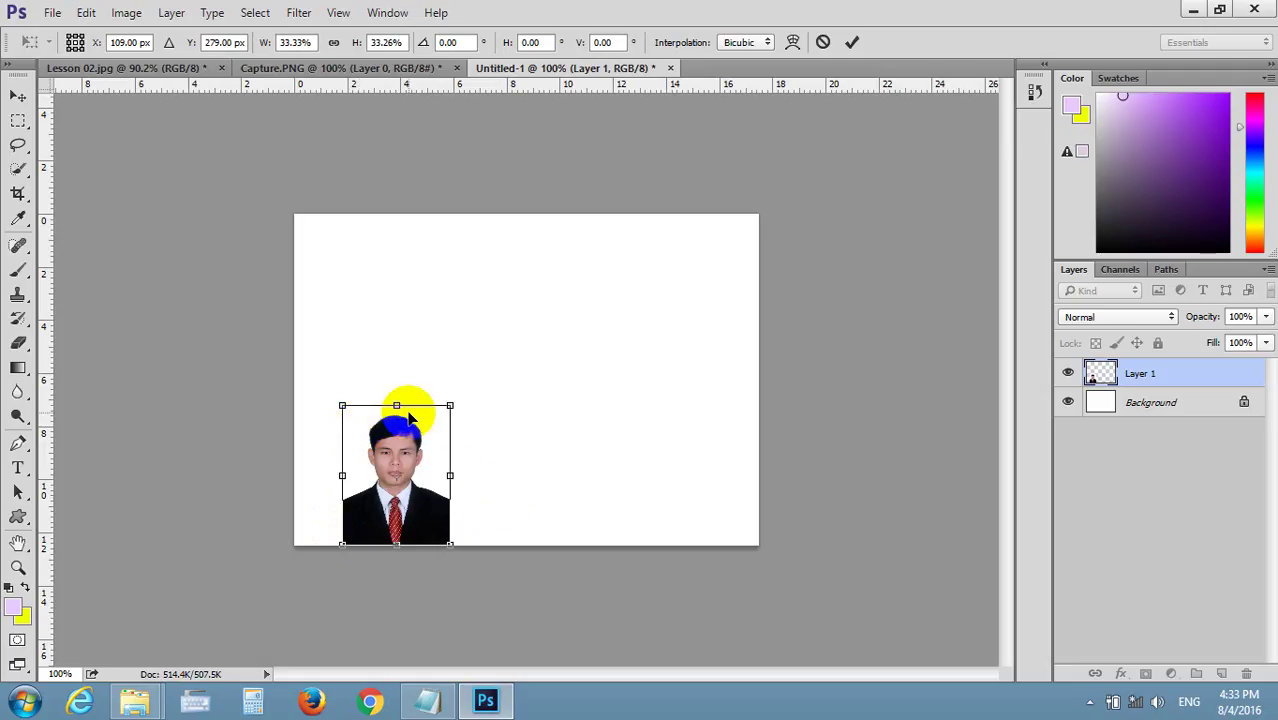
drag(405, 405, 409, 462)
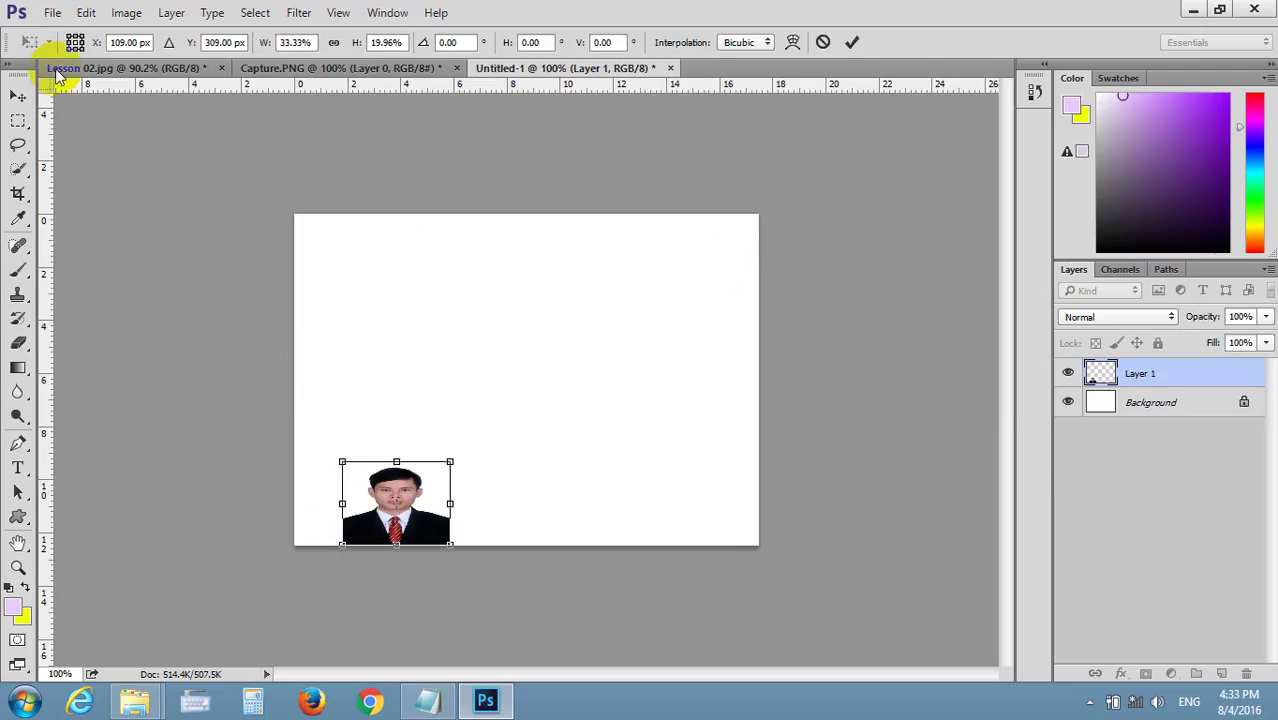
- Discard the transform with Don't Apply, keeping the photo at its original size
click(20, 121)
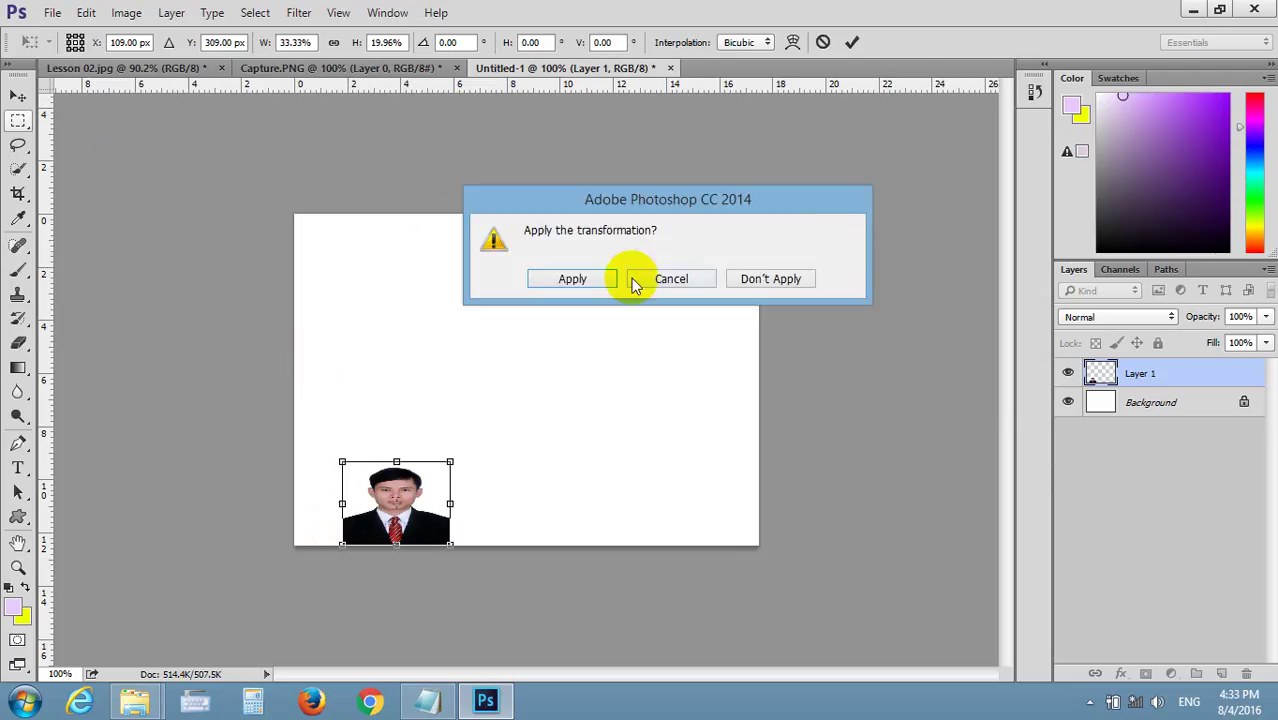
click(652, 279)
click(18, 118)
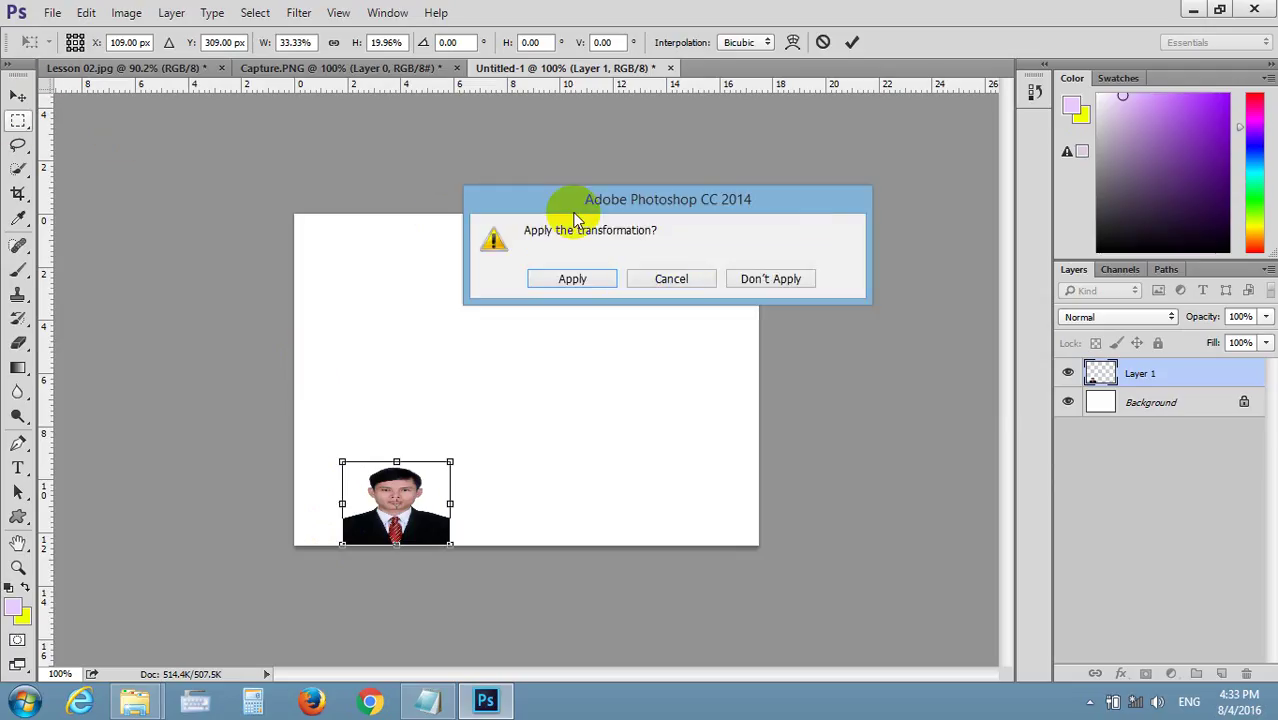
click(771, 281)
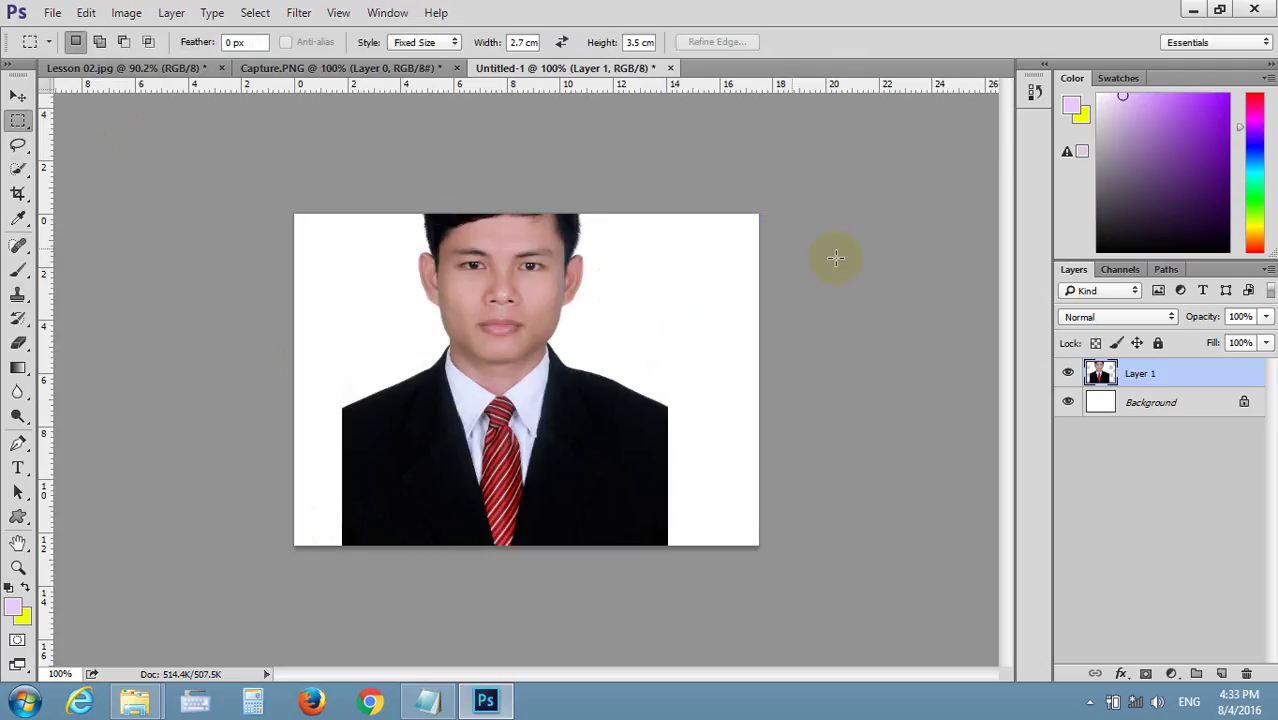
- Close Untitled-1 and Capture.PNG without saving either
click(670, 68)
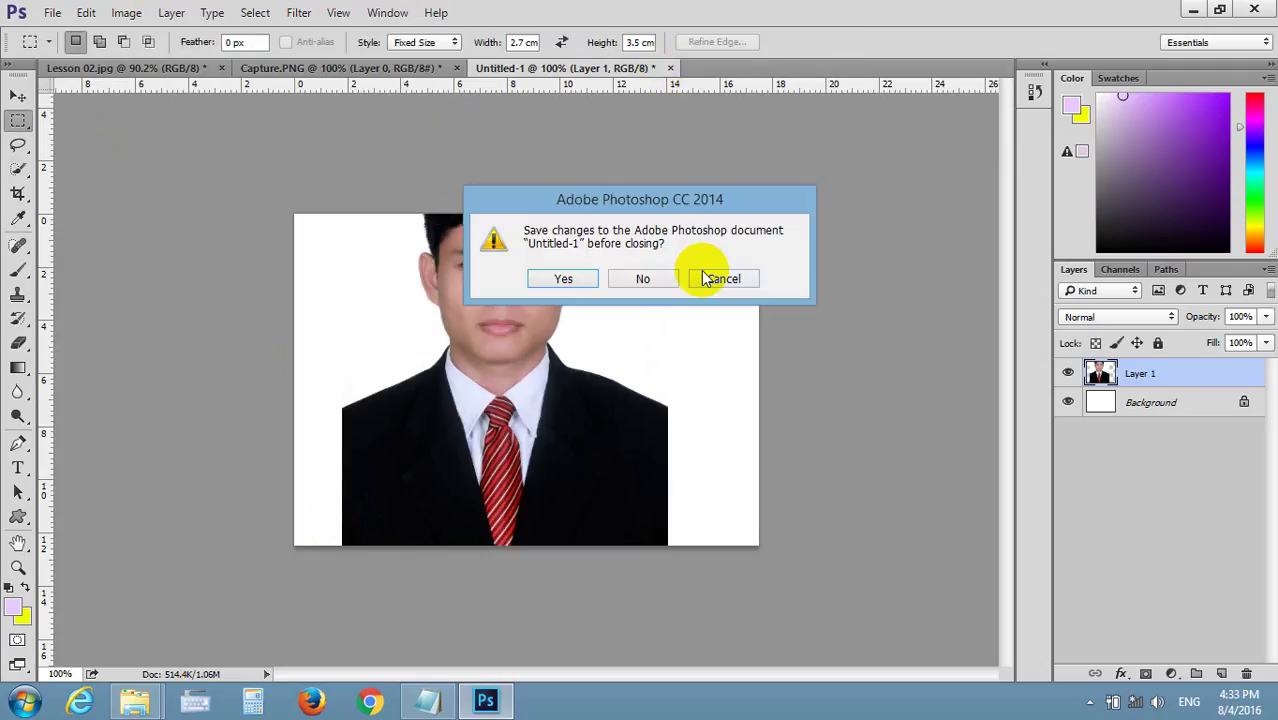
click(641, 279)
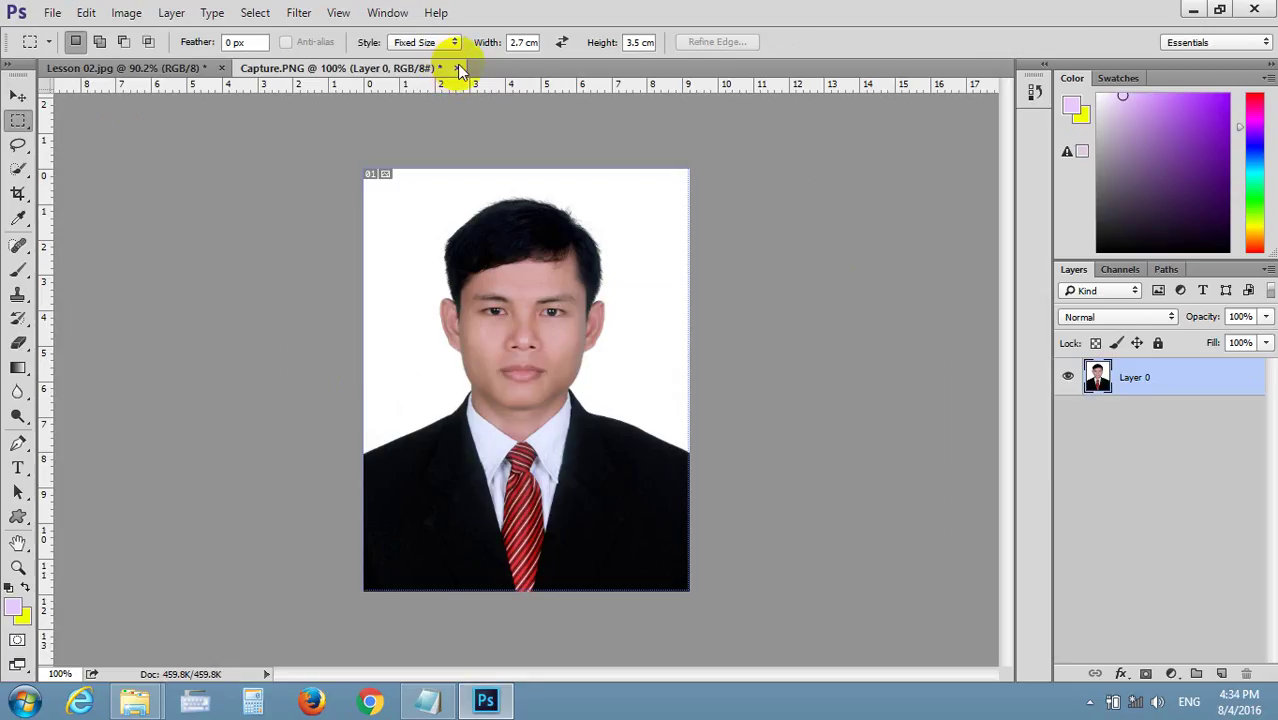
click(456, 68)
click(652, 280)
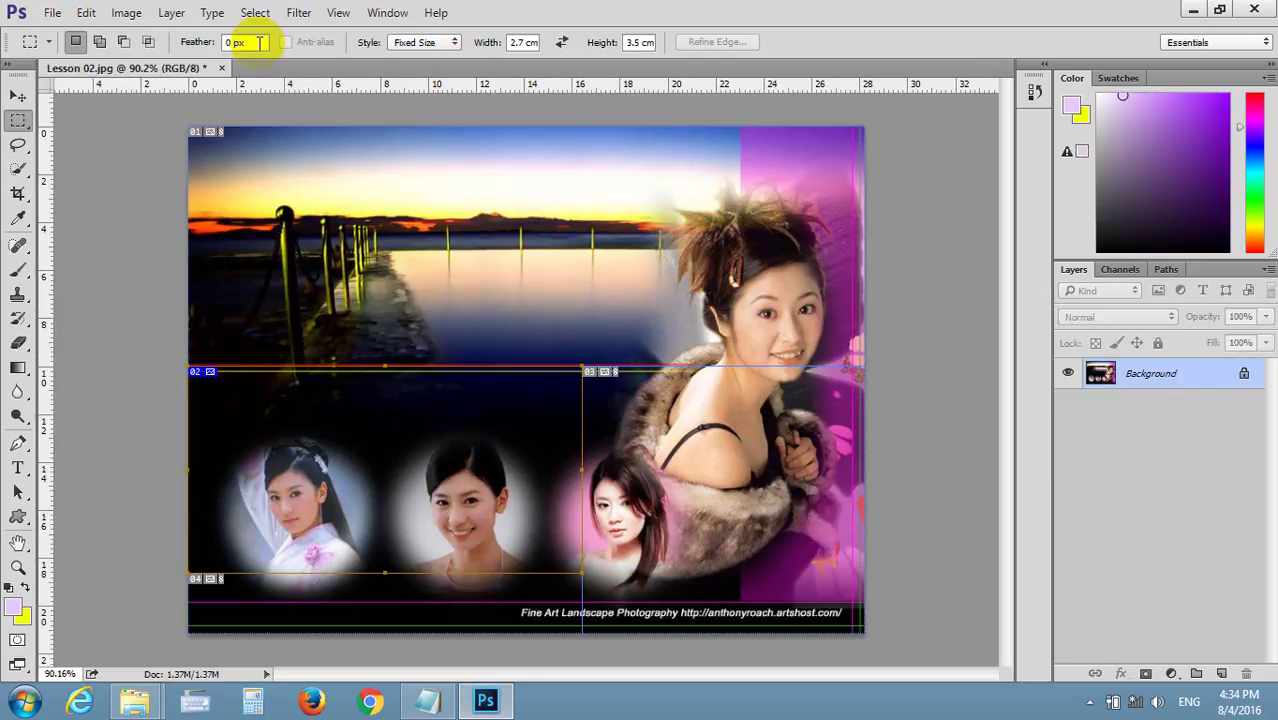
- Undo twice (Ctrl+Alt+Z) in Lesson 02.jpg and select the Crop tool
click(354, 331)
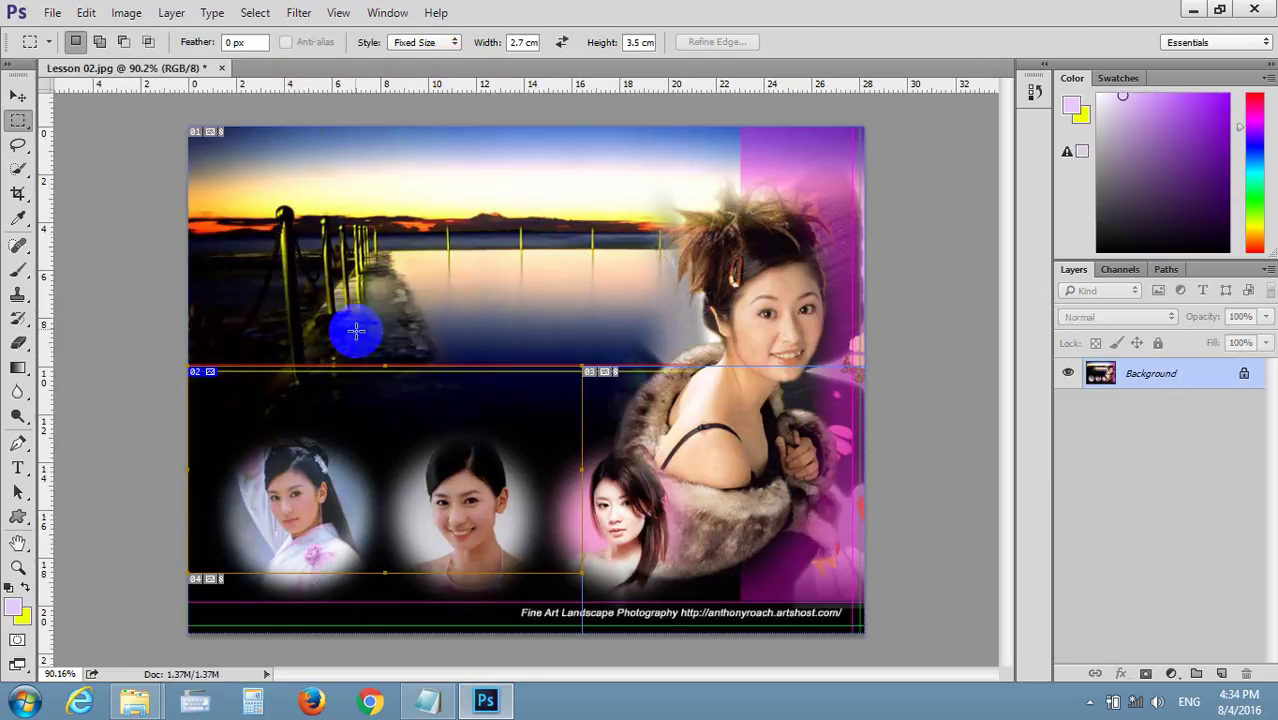
key(ctrl+alt+z)
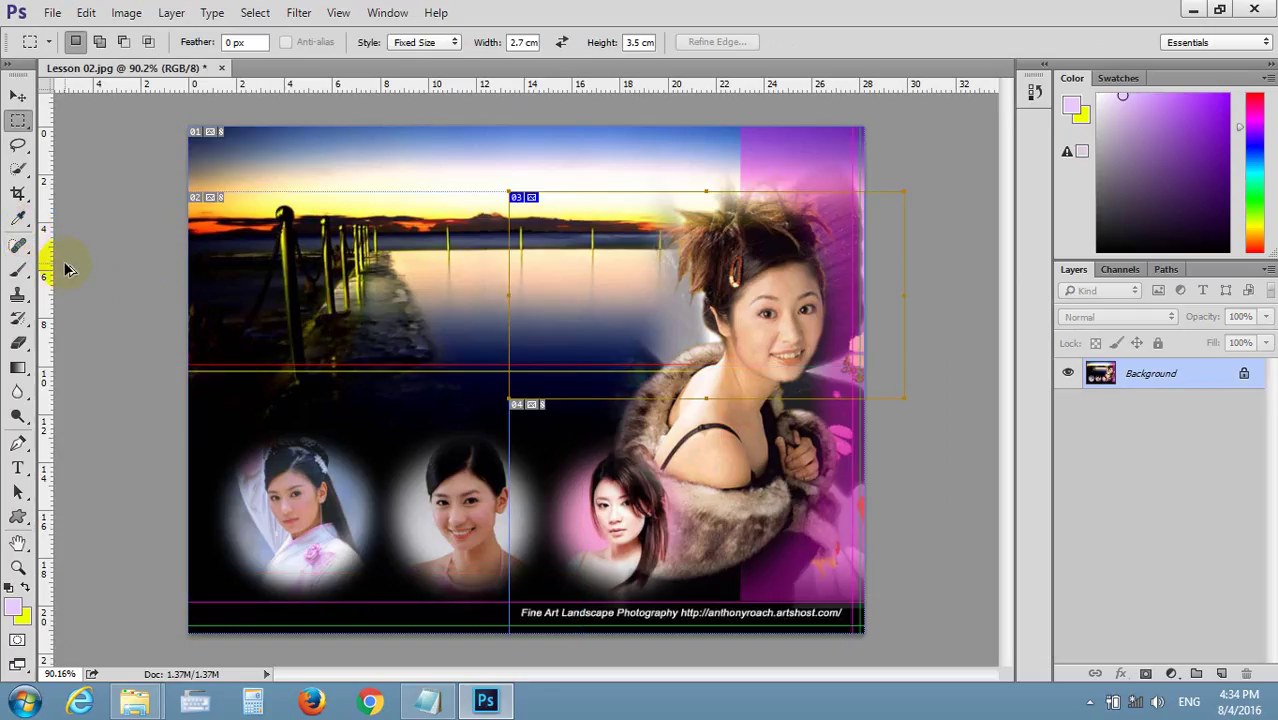
key(ctrl+alt+z)
key(ctrl+alt+z)
key(ctrl+alt+z)
key(ctrl+alt+z)
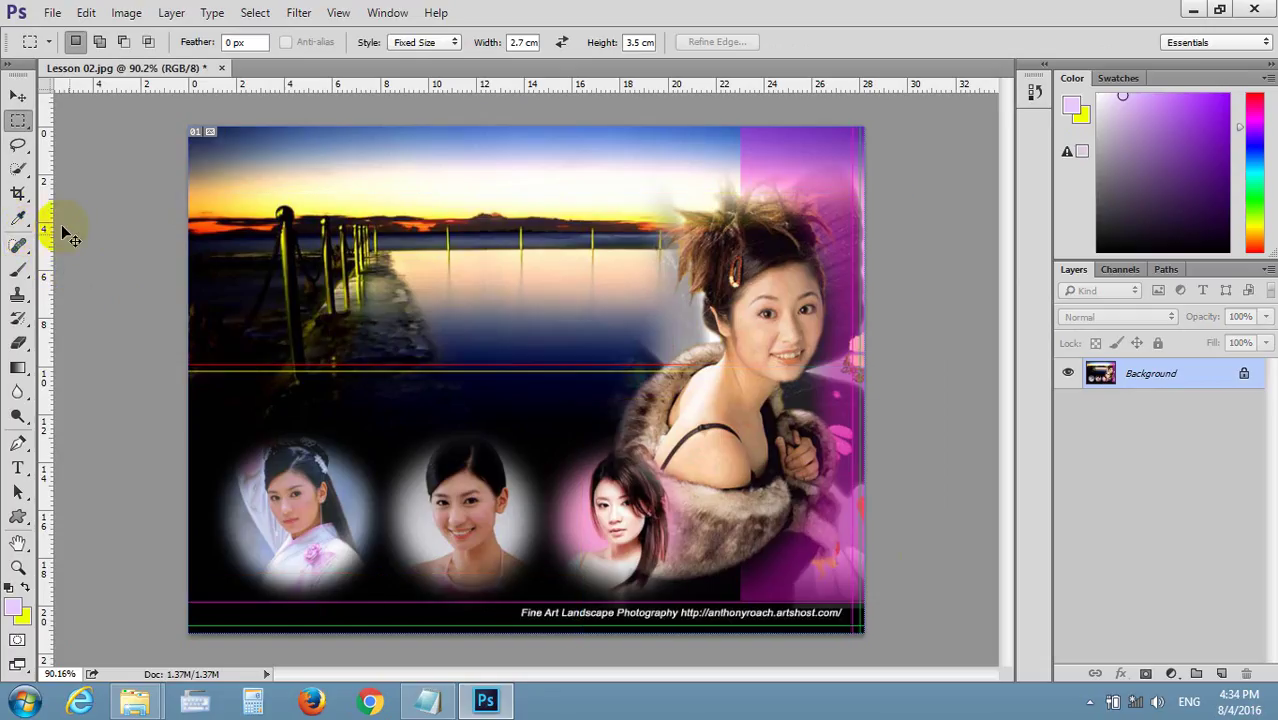
click(18, 193)
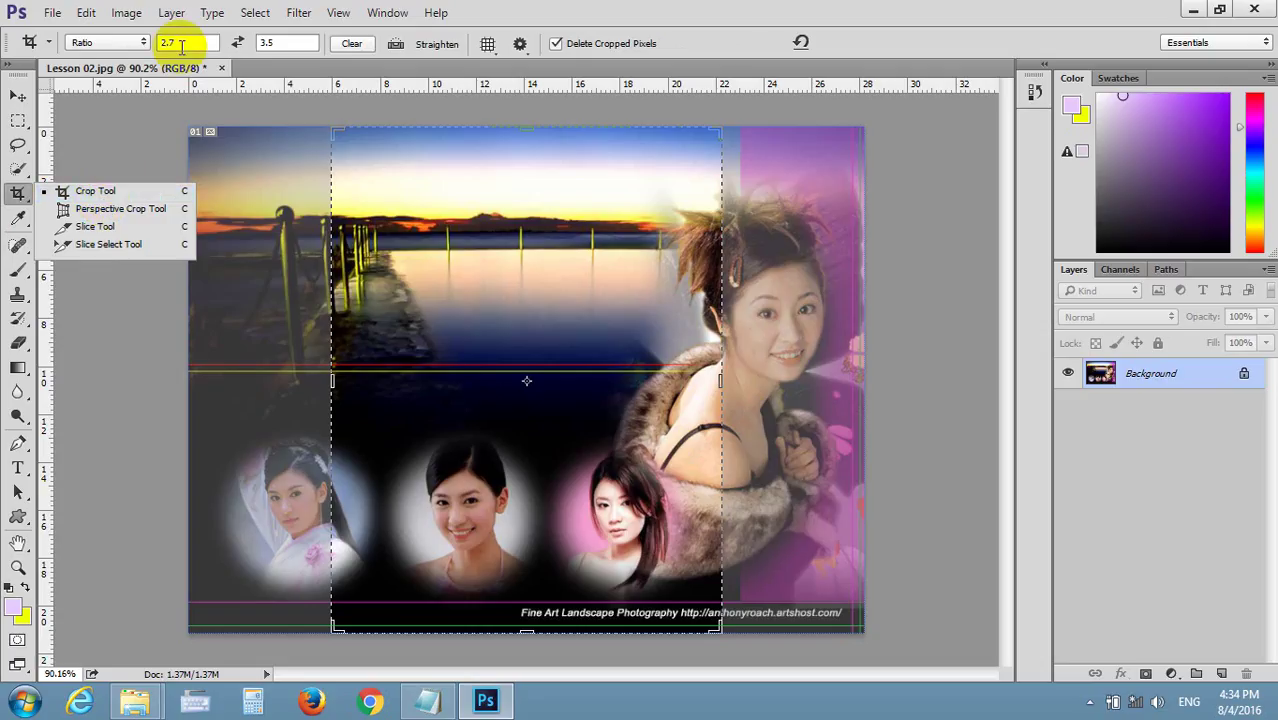
- Clear the crop ratio values and leave cropping without changing the collage
click(175, 43)
click(347, 44)
click(18, 95)
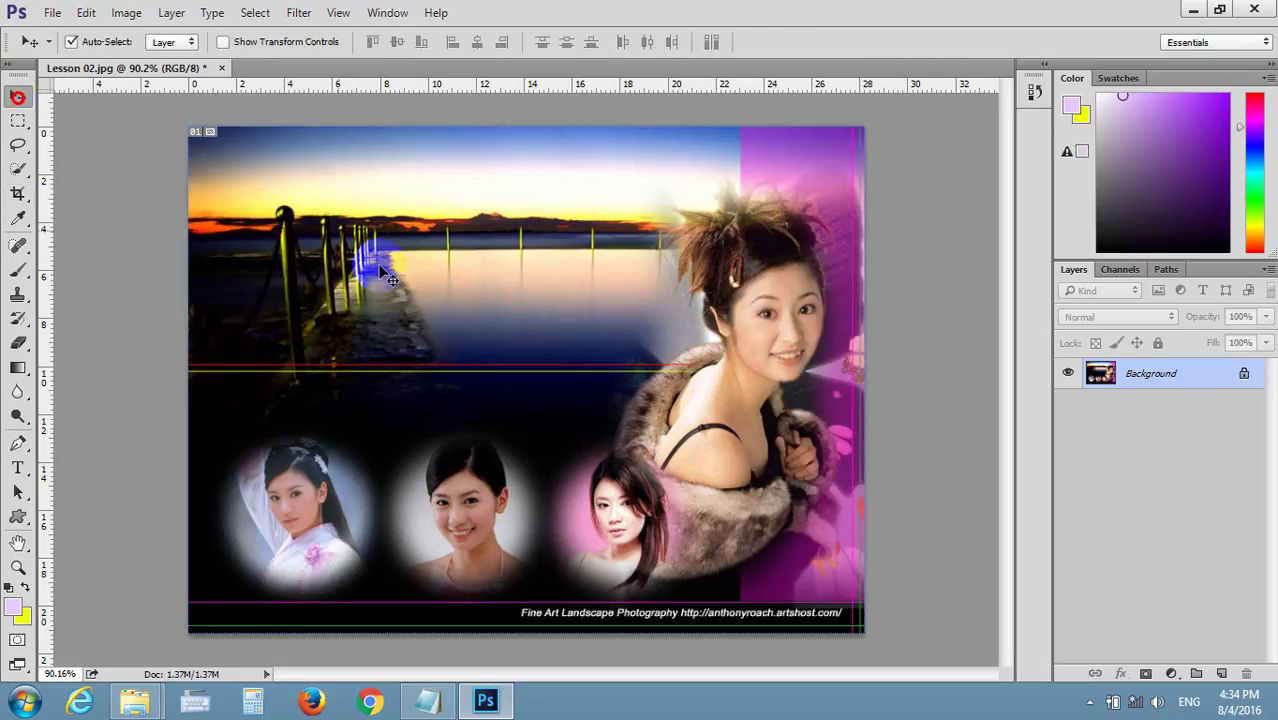
click(18, 193)
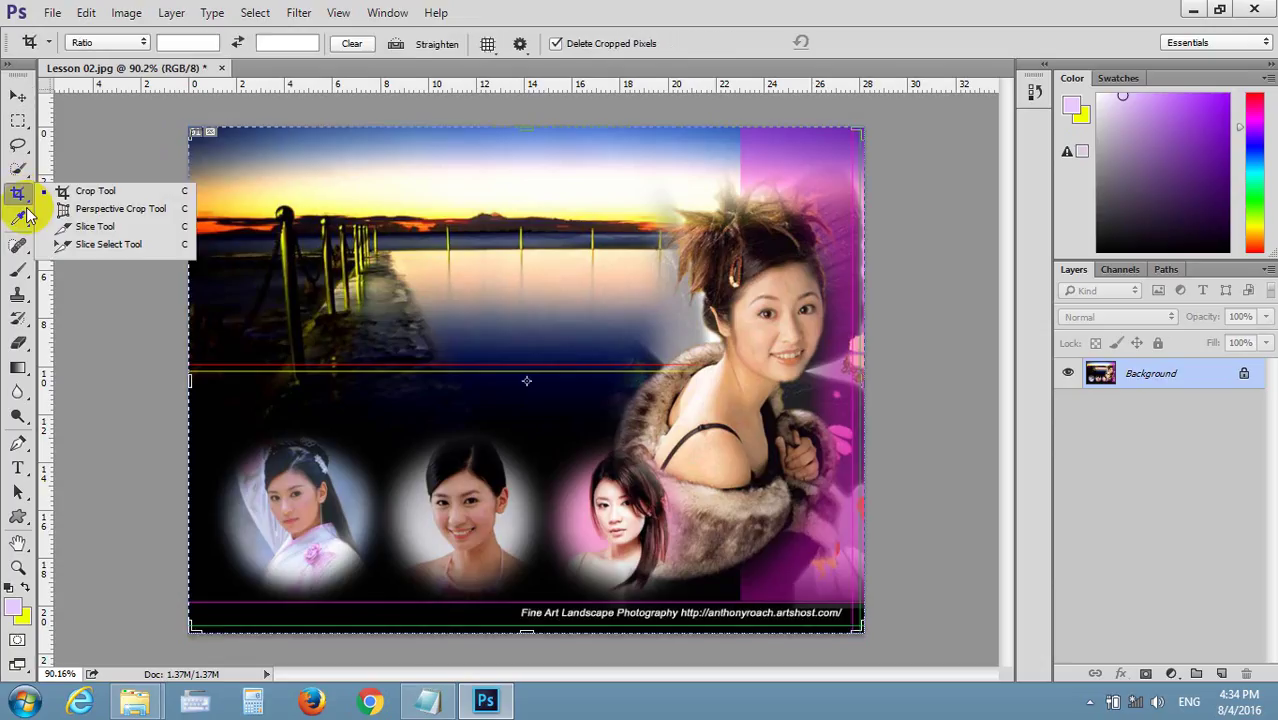
- Browse the colour sampling tools, then open the Foreground Color picker showing e8cafd
click(28, 216)
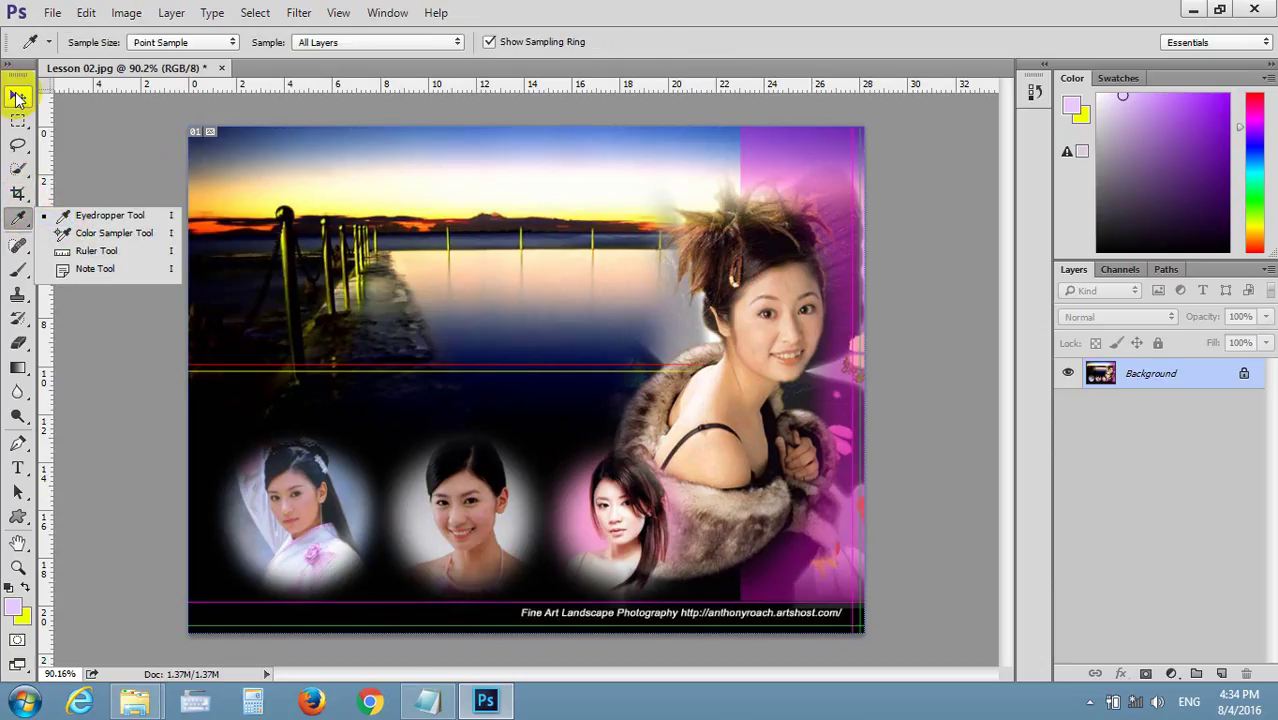
click(16, 96)
click(18, 216)
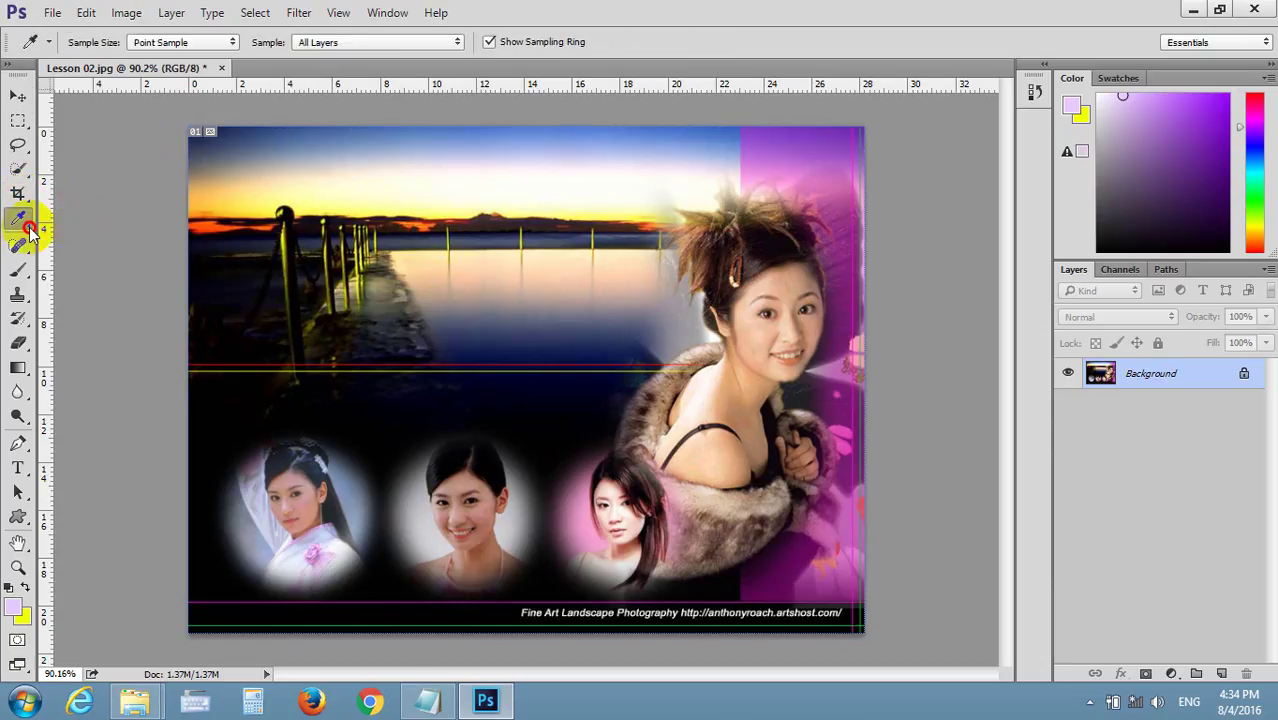
click(28, 228)
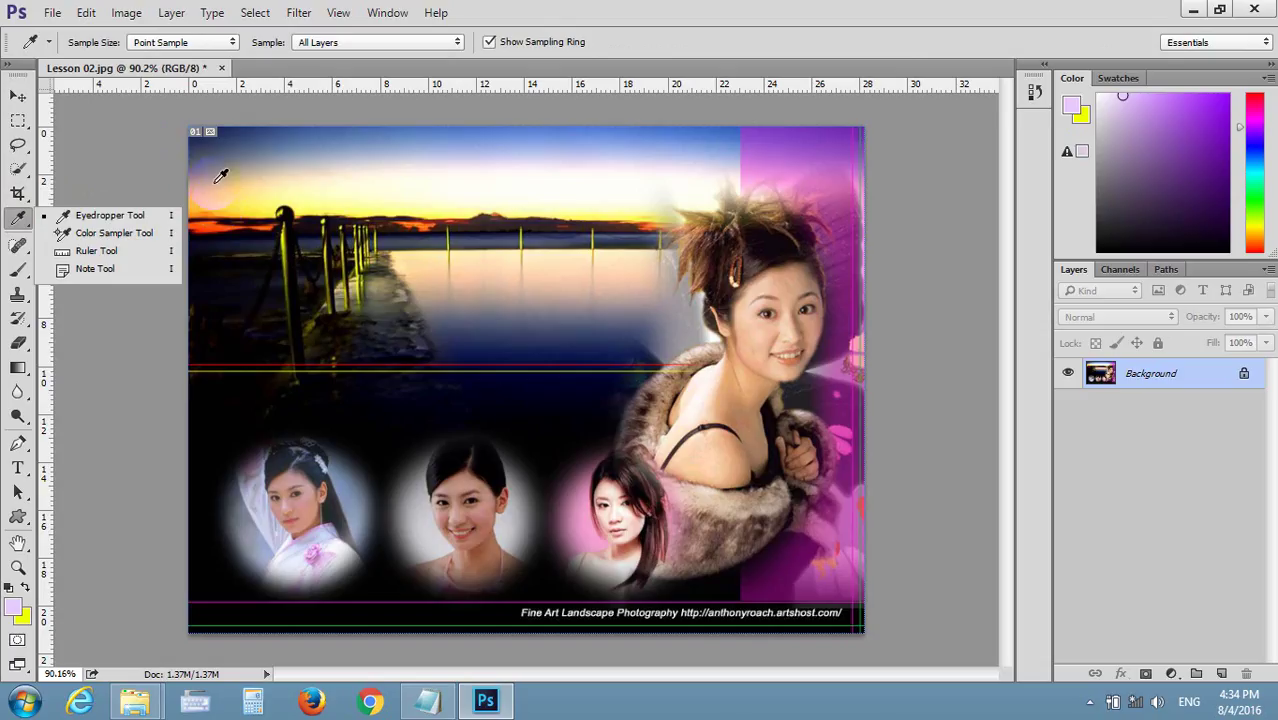
click(17, 96)
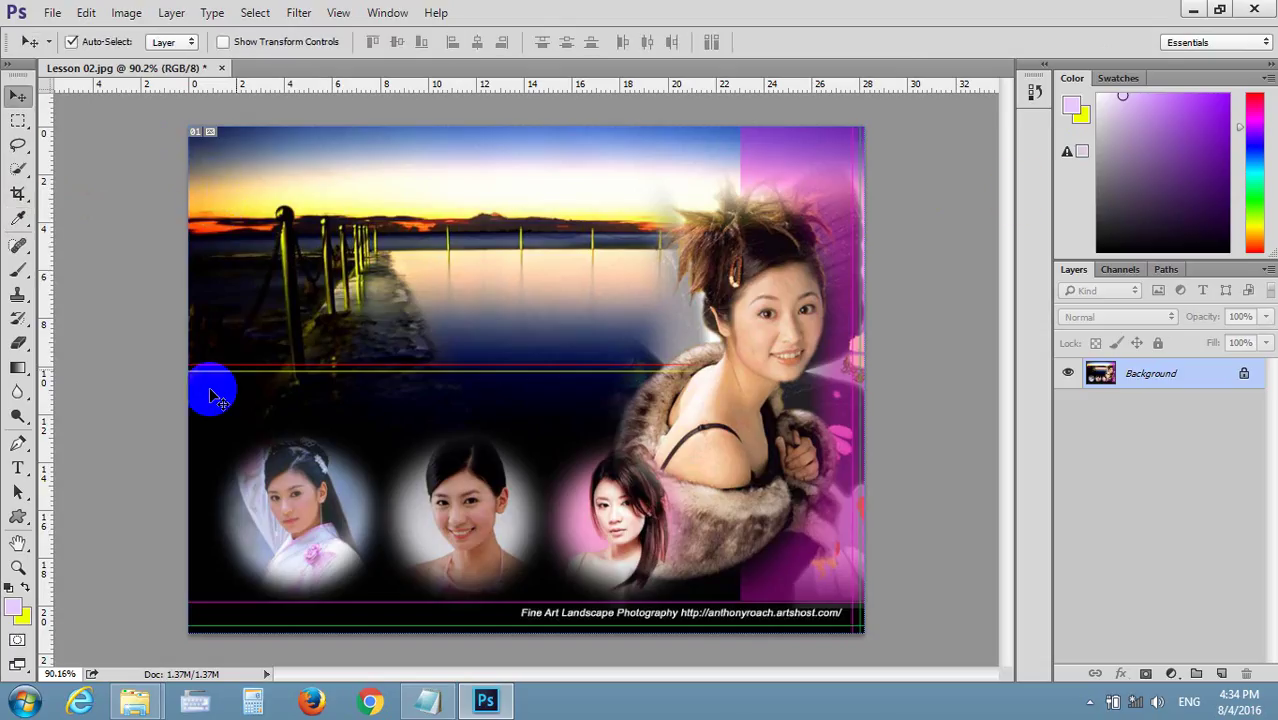
click(17, 606)
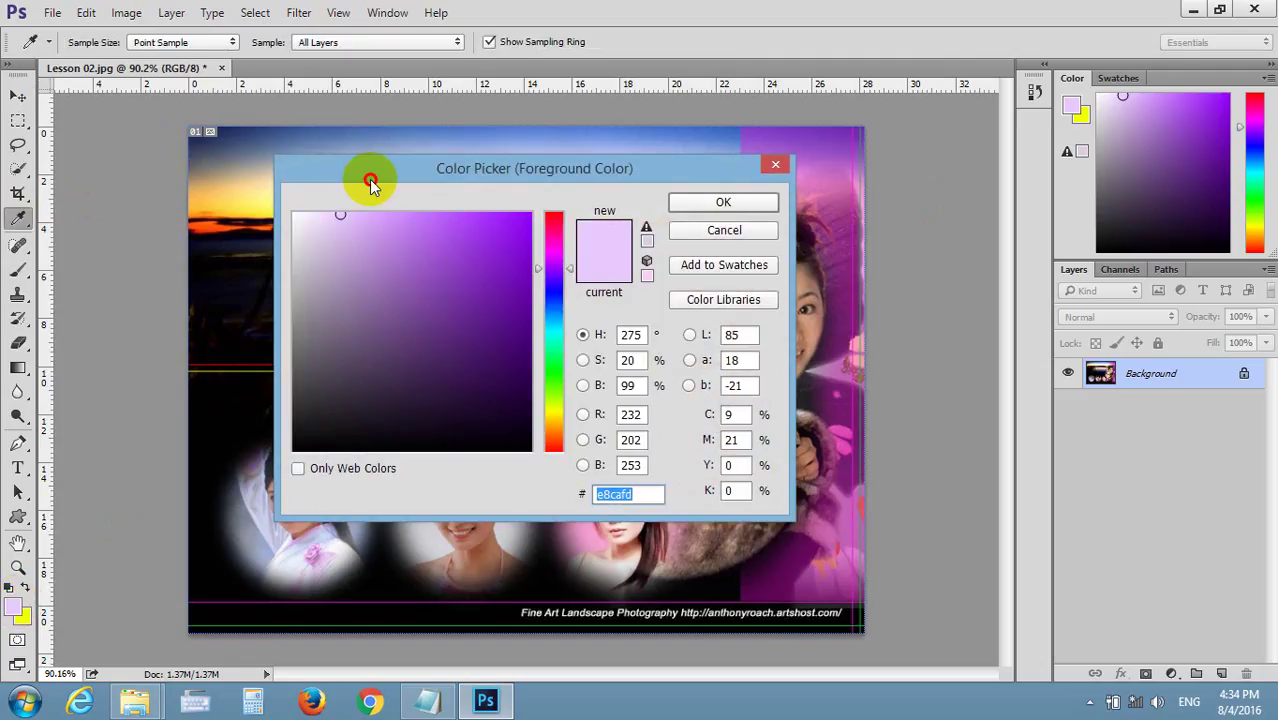
- Try yellow and orange shades such as fbc136 in the Color Picker, then close it without applying
drag(365, 180, 435, 180)
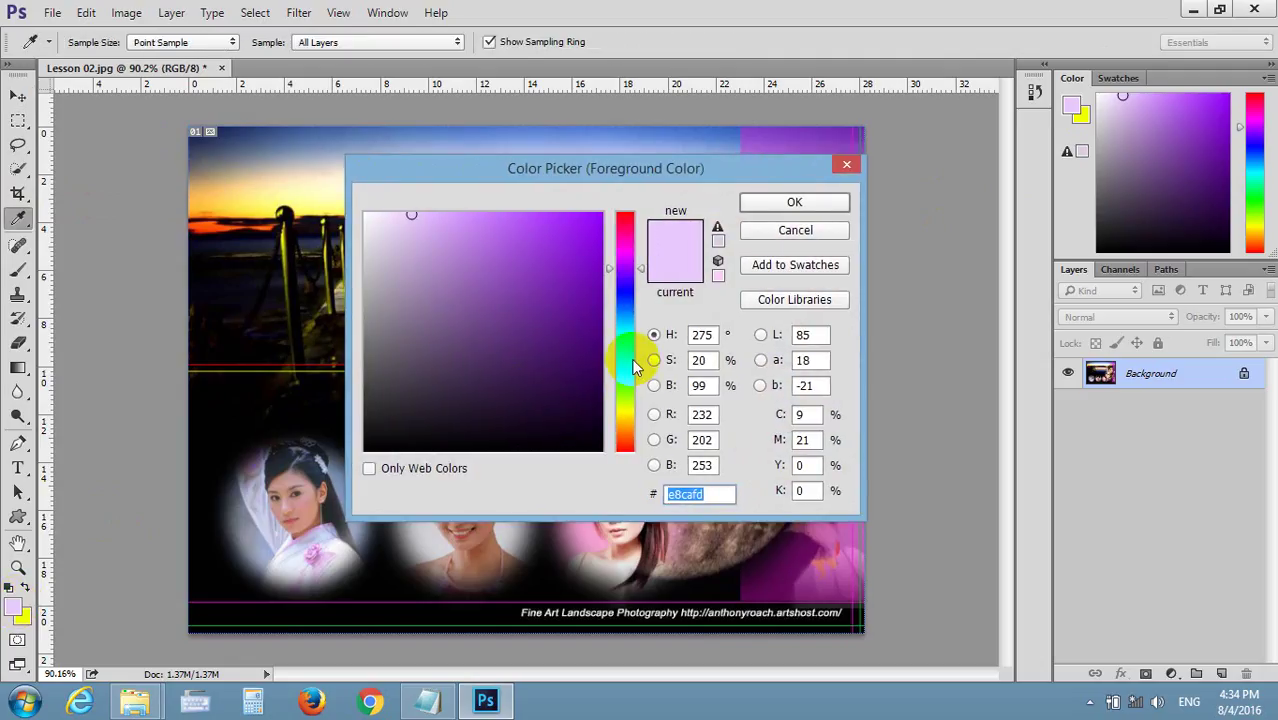
drag(625, 351, 600, 386)
click(585, 360)
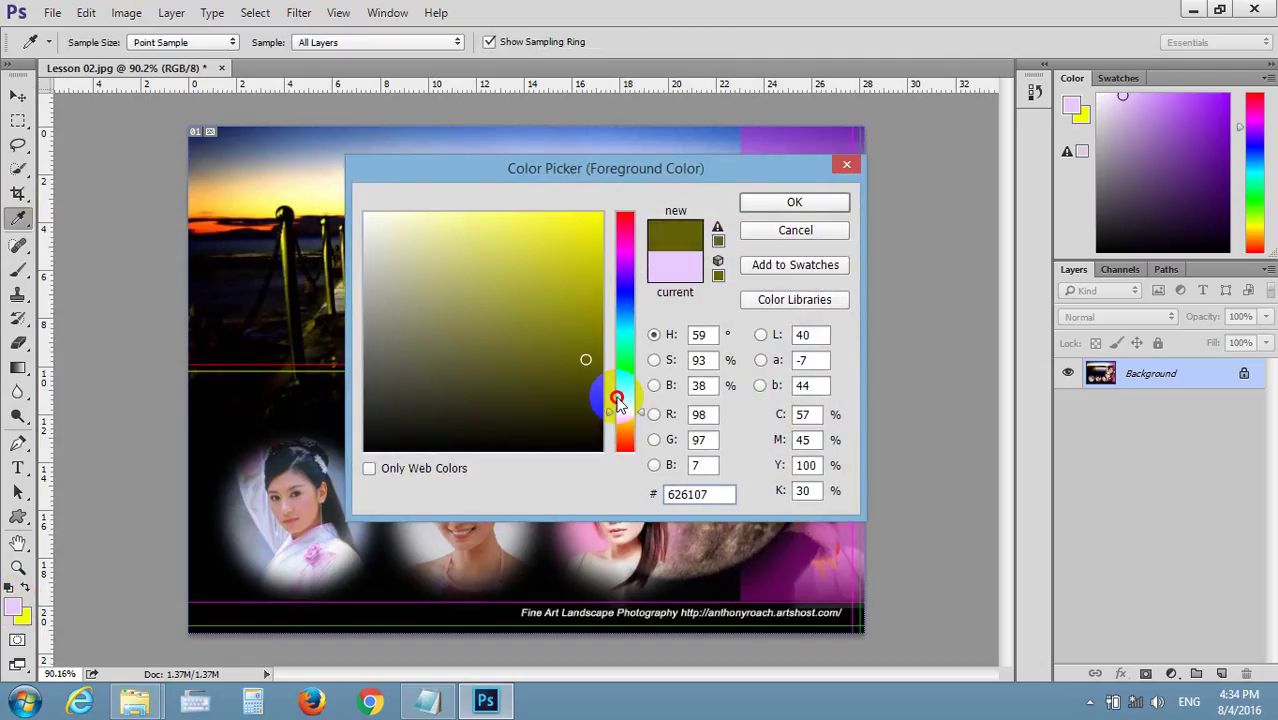
click(632, 425)
click(558, 220)
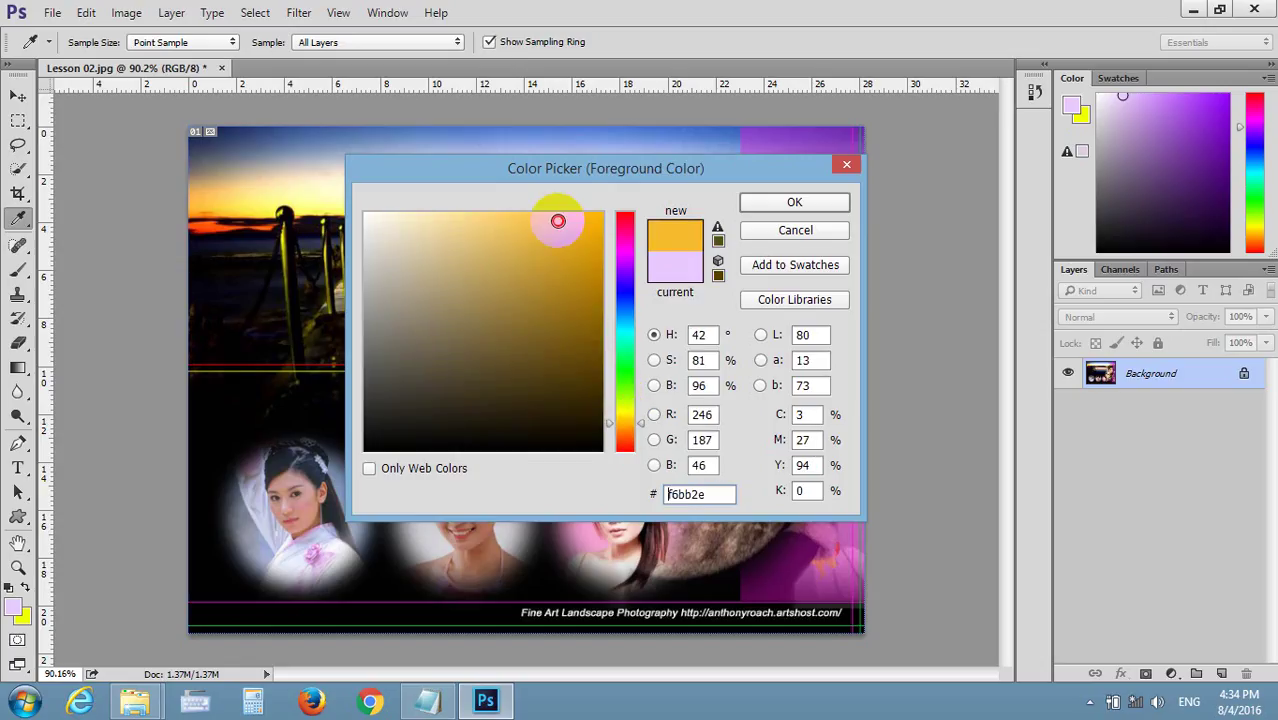
drag(558, 220, 551, 216)
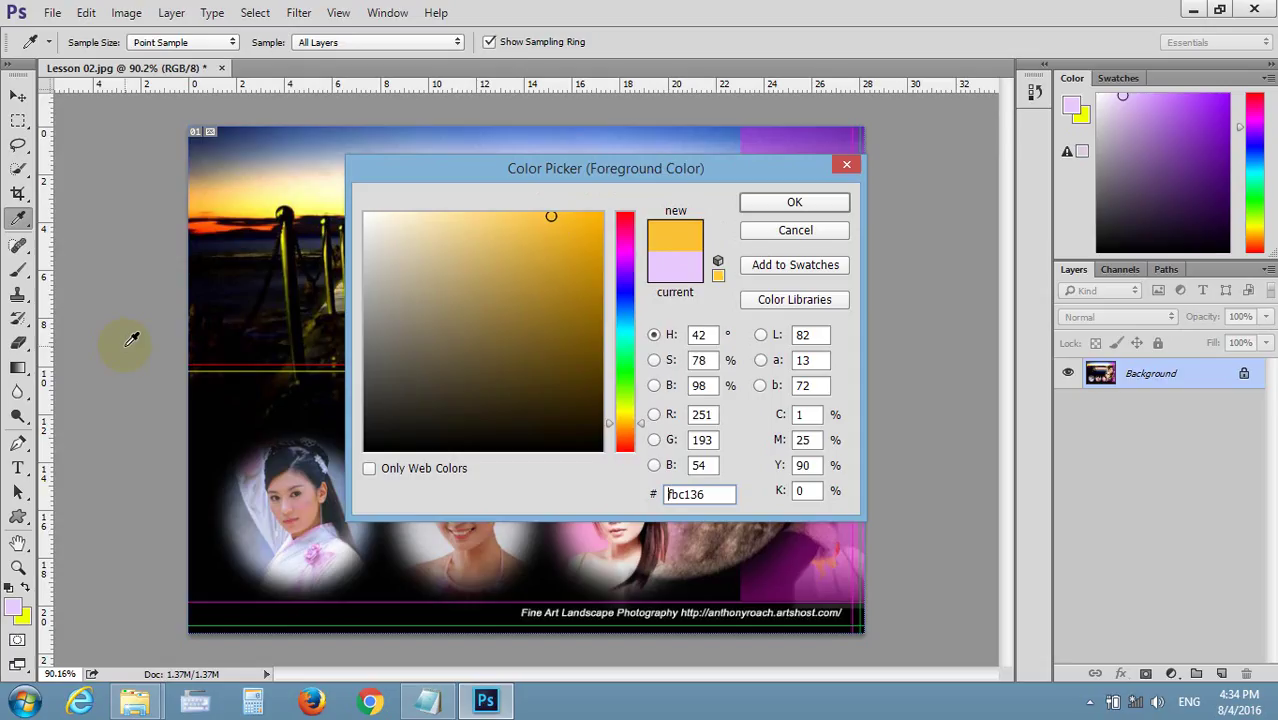
click(847, 165)
key(v)
- Sample the sunset orange with the Eyedropper Tool and read its hex value f7b954
click(17, 218)
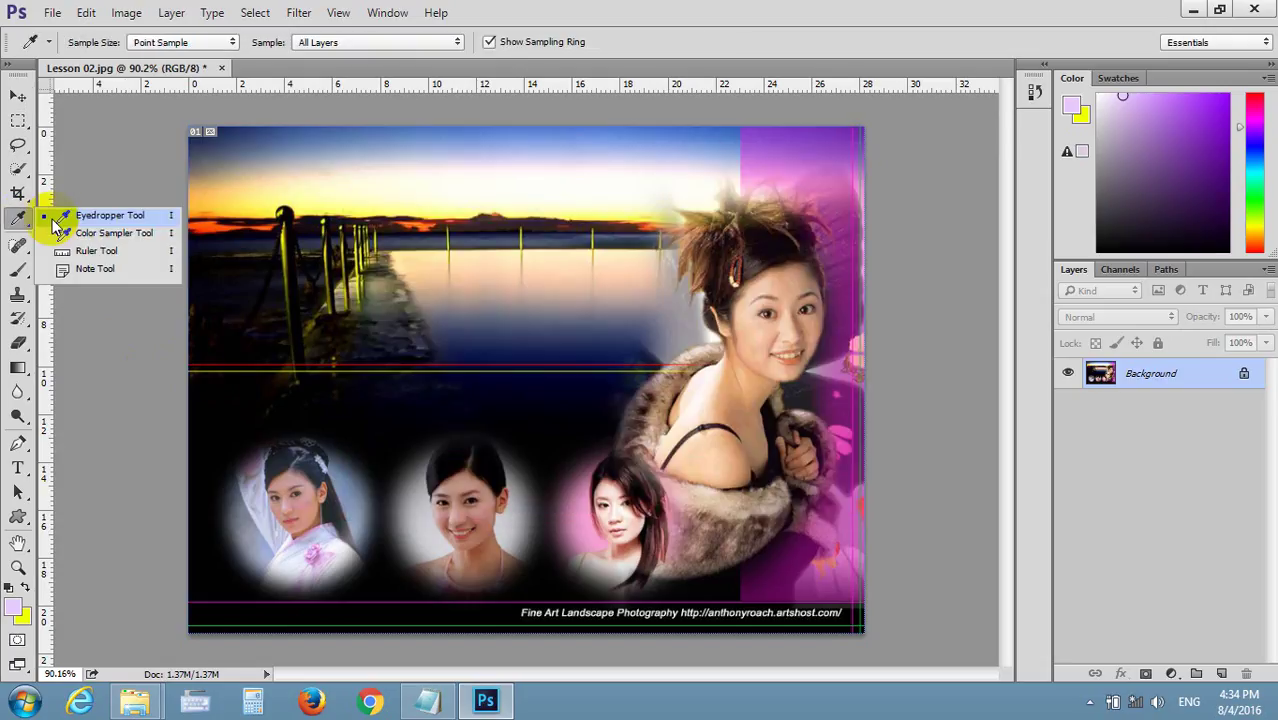
click(66, 217)
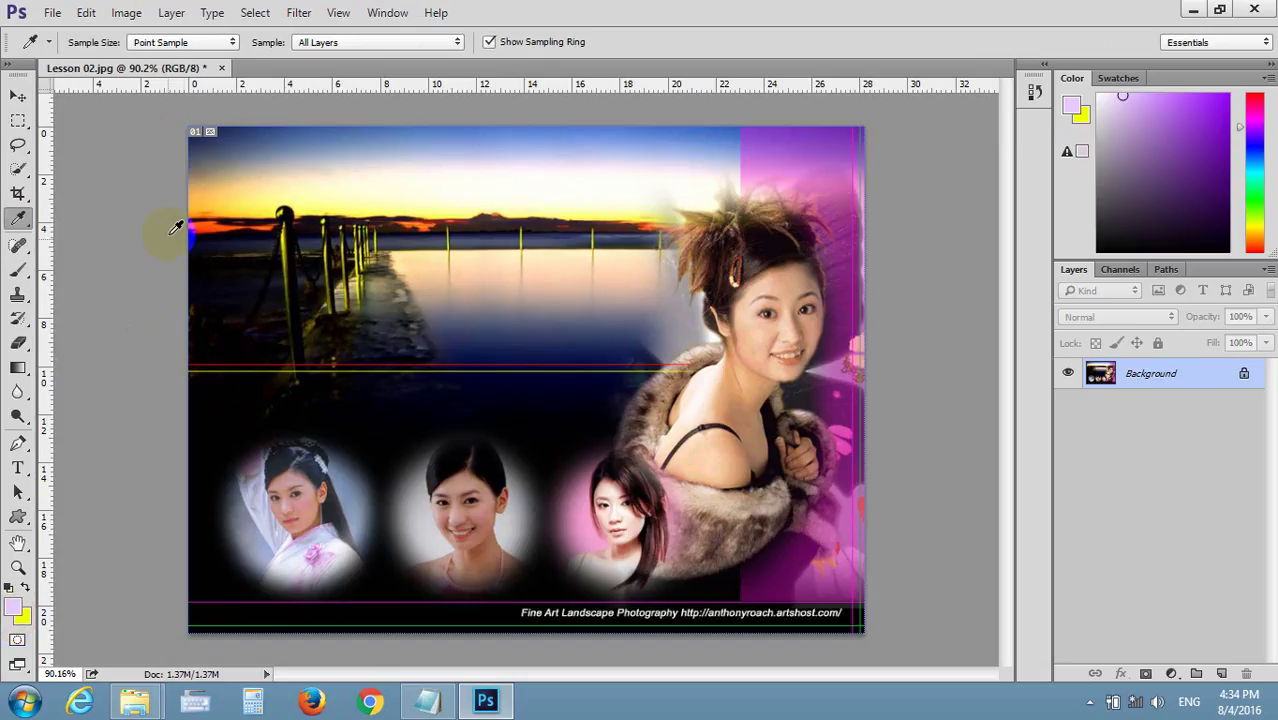
click(207, 224)
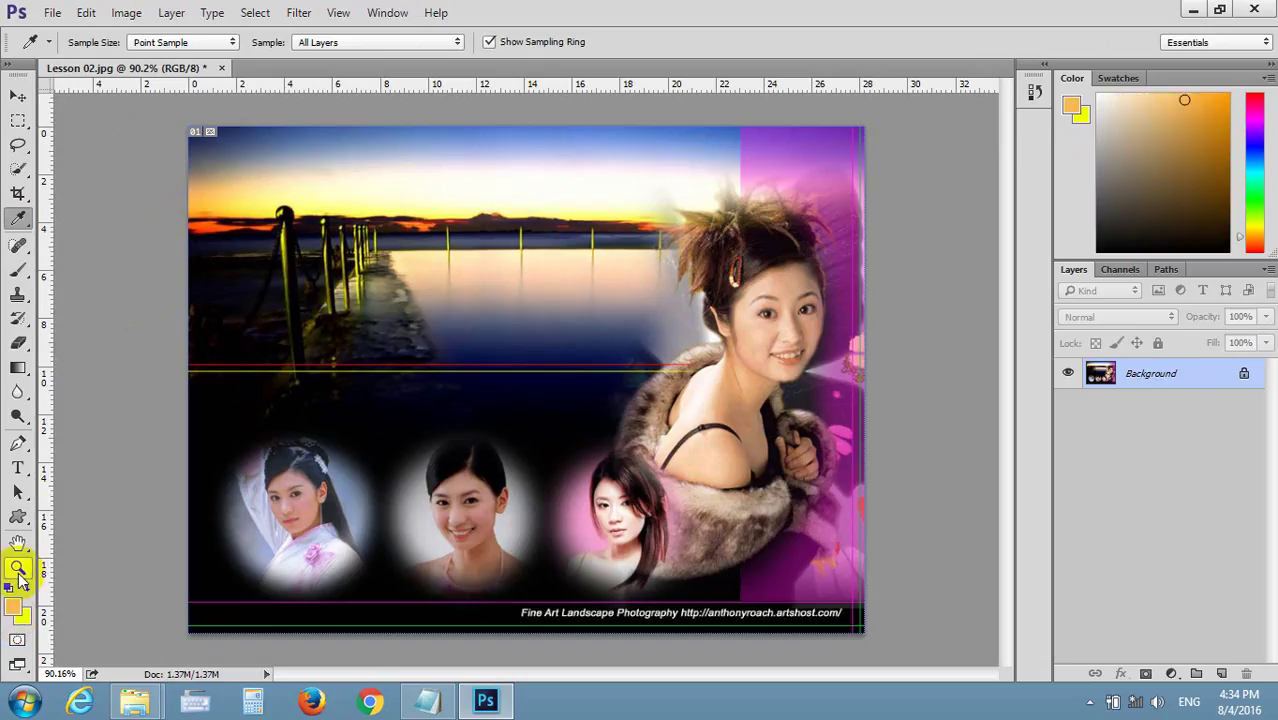
click(18, 607)
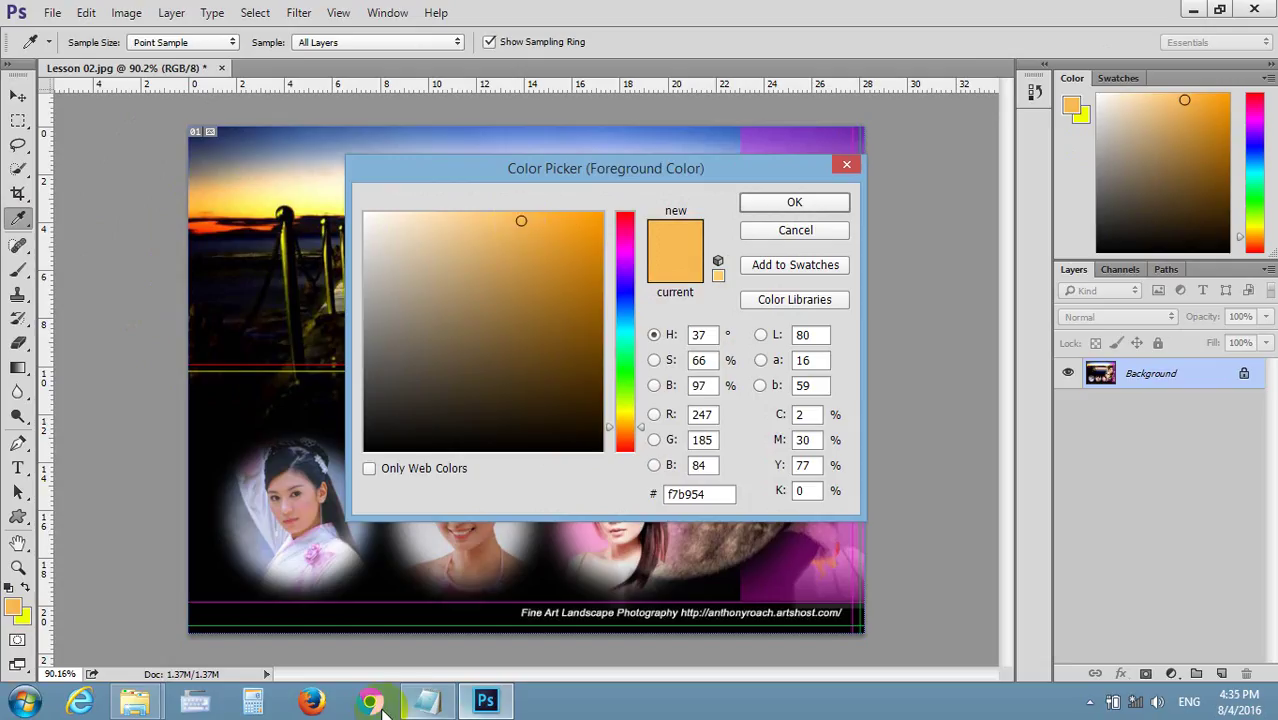
click(700, 494)
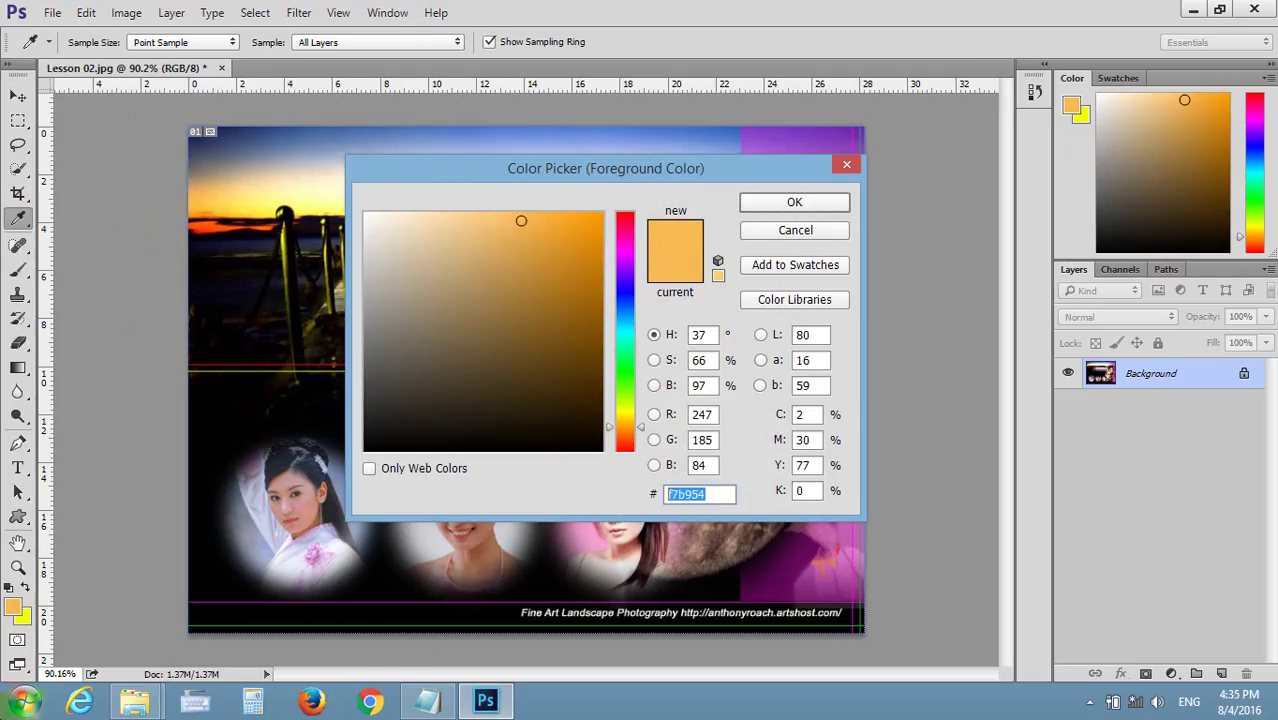
click(846, 165)
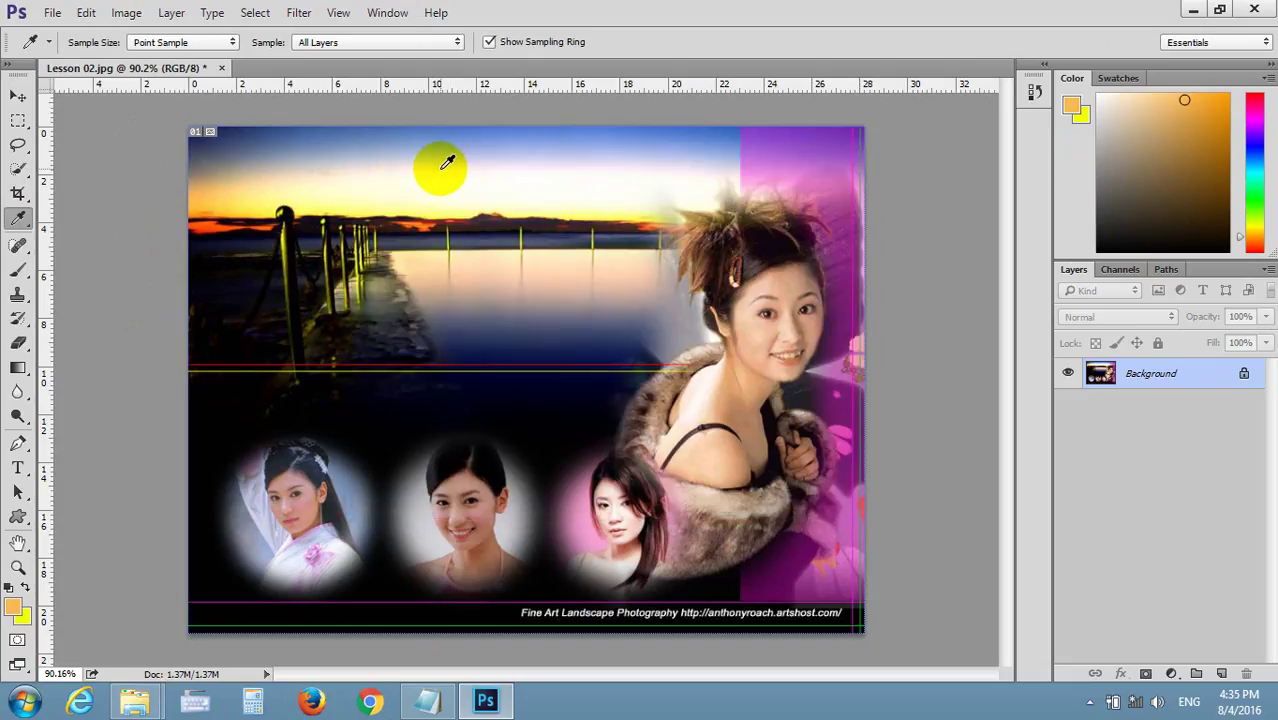
- Sample the pale pinkish-white sky and the peach water, reading each colour in the Color Picker
click(442, 165)
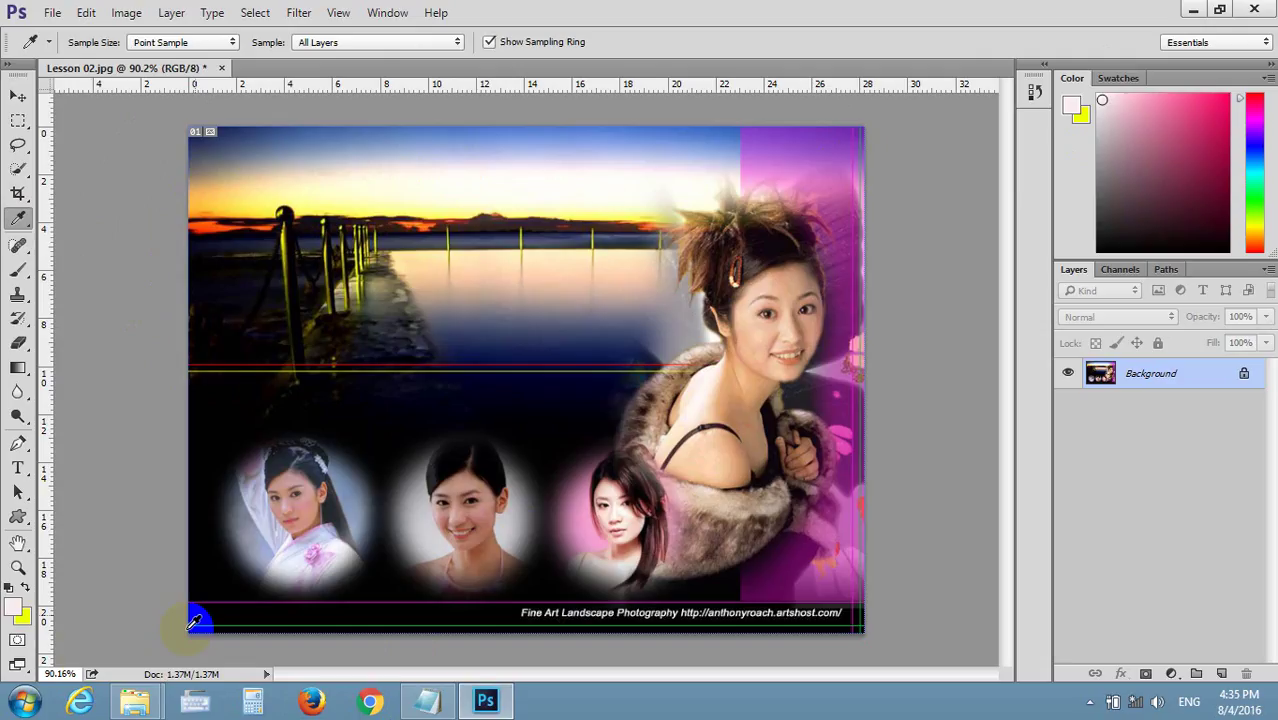
click(14, 607)
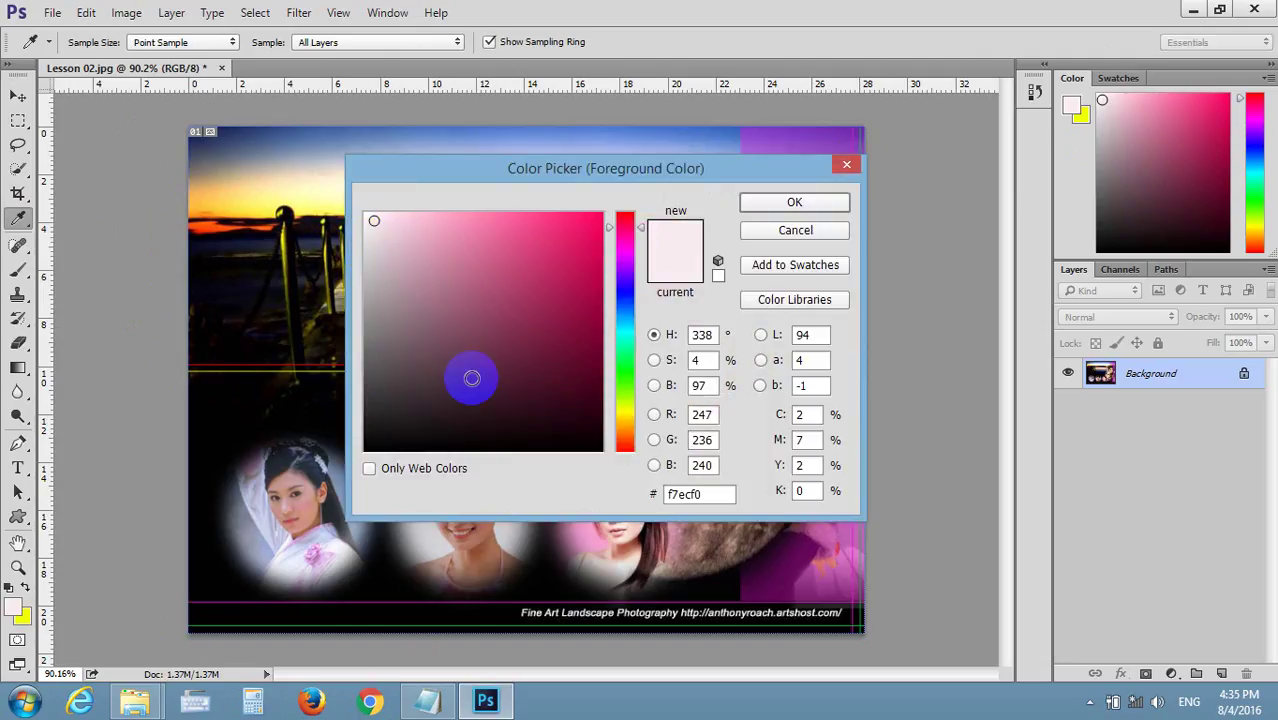
click(847, 166)
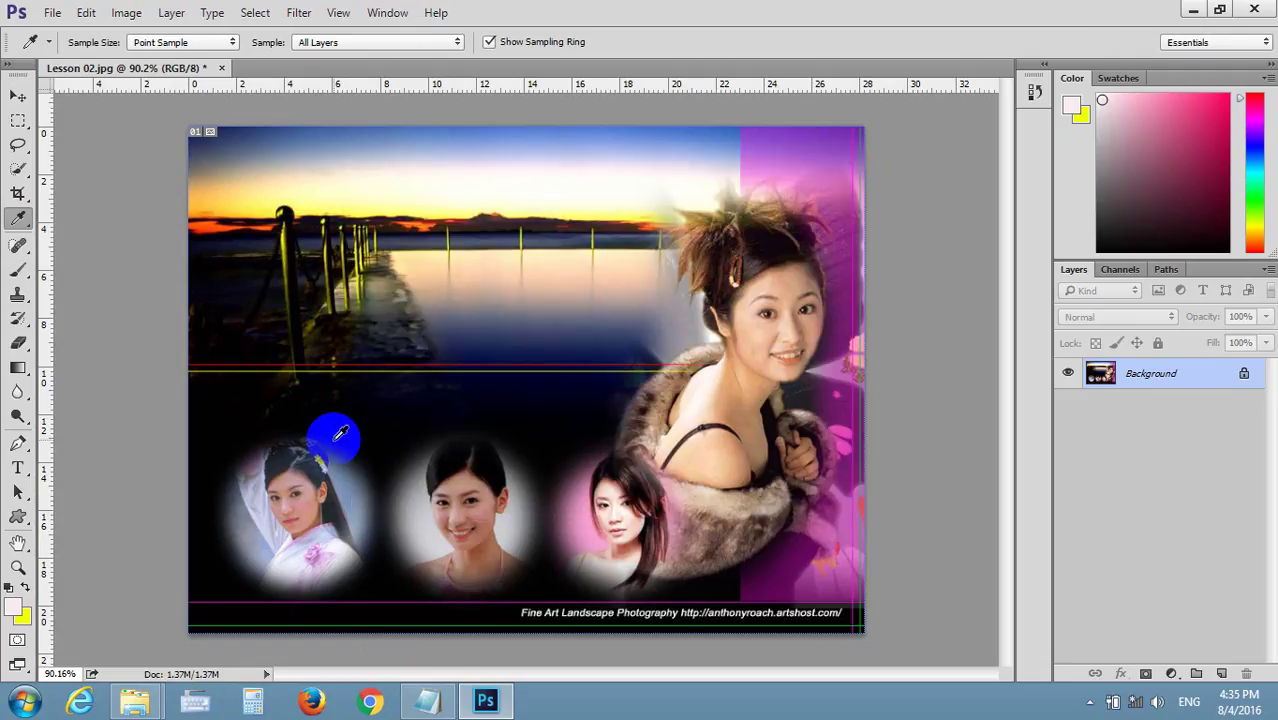
click(549, 267)
click(14, 606)
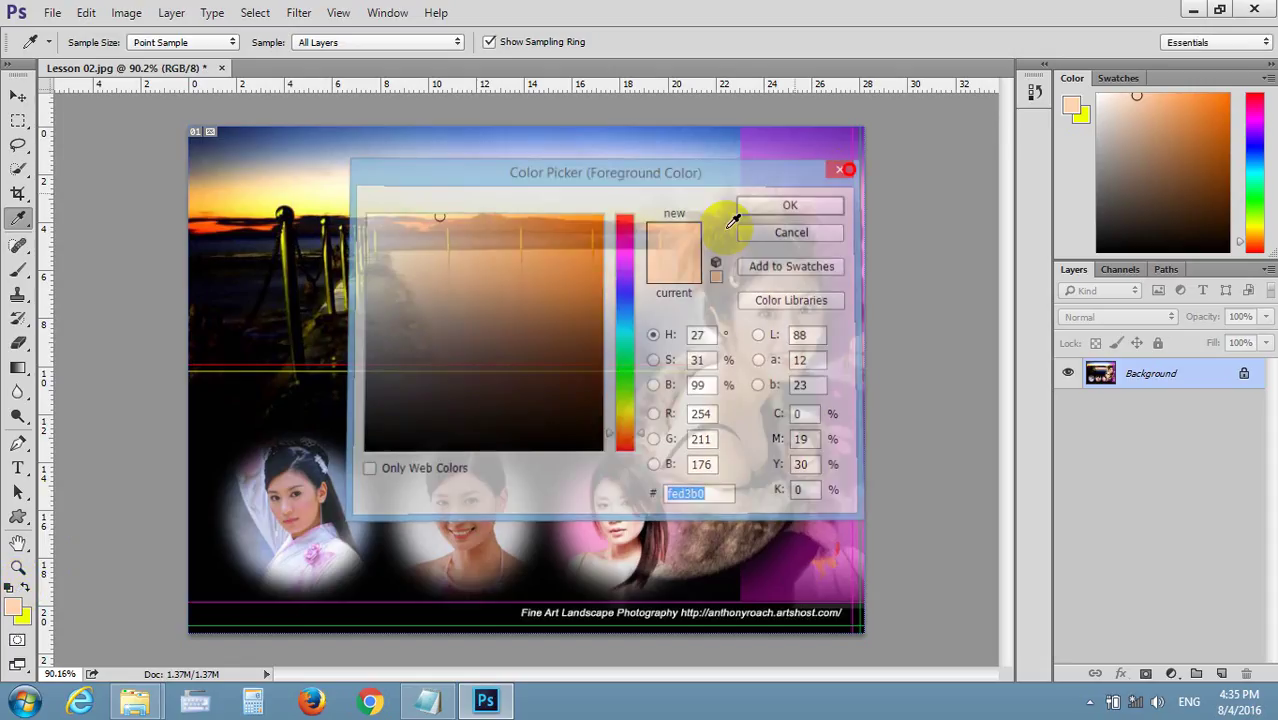
click(847, 165)
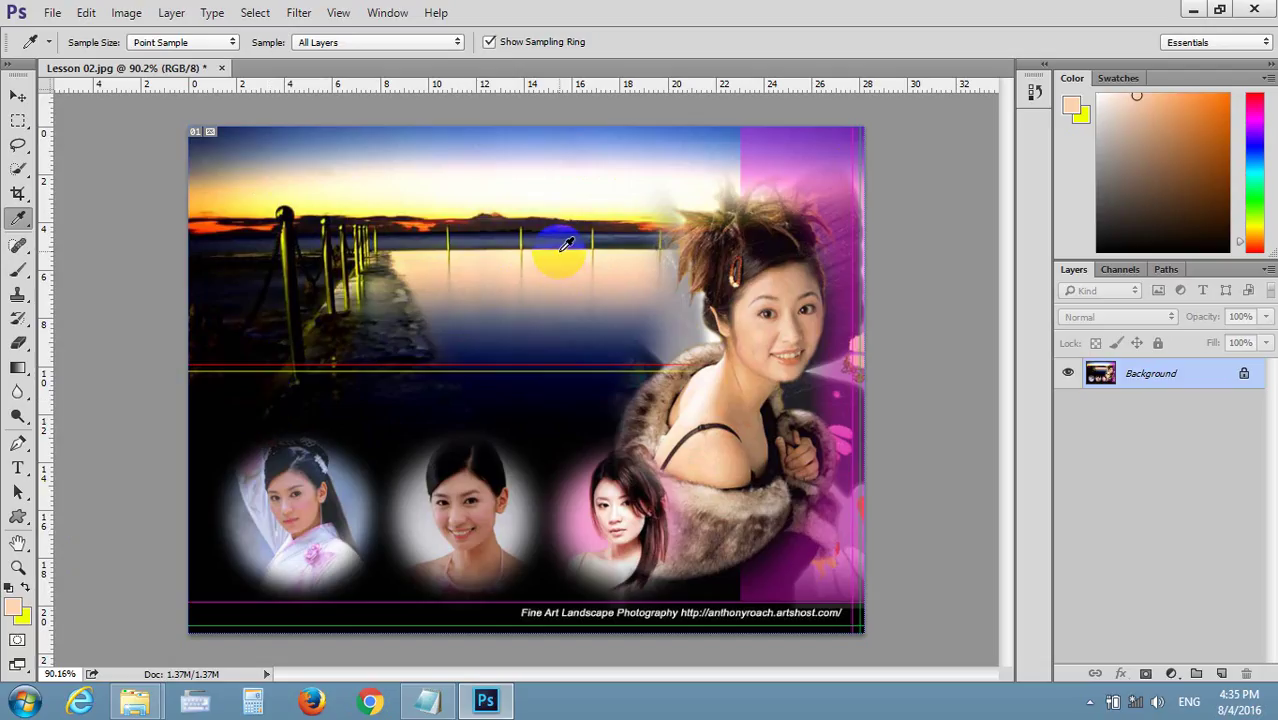
- Sample a pale yellow, then the shoulder's peach skin tone, accepting fccaa5 as foreground
click(566, 244)
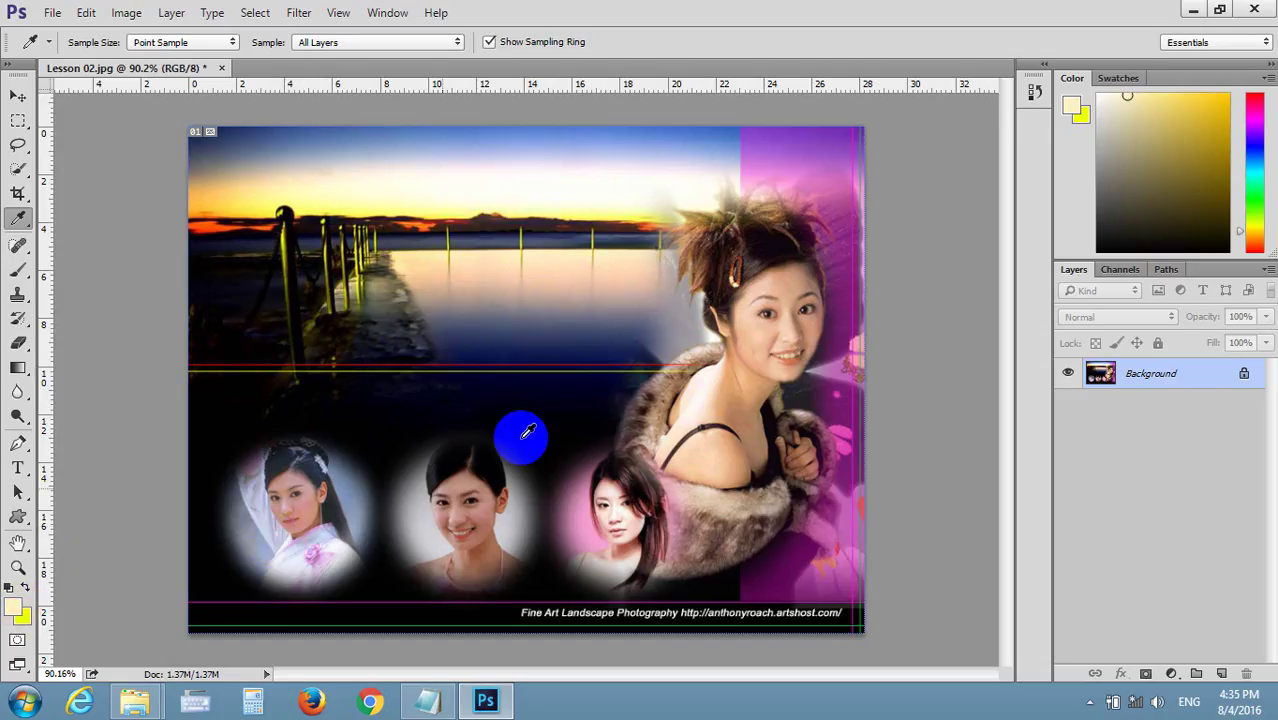
click(720, 448)
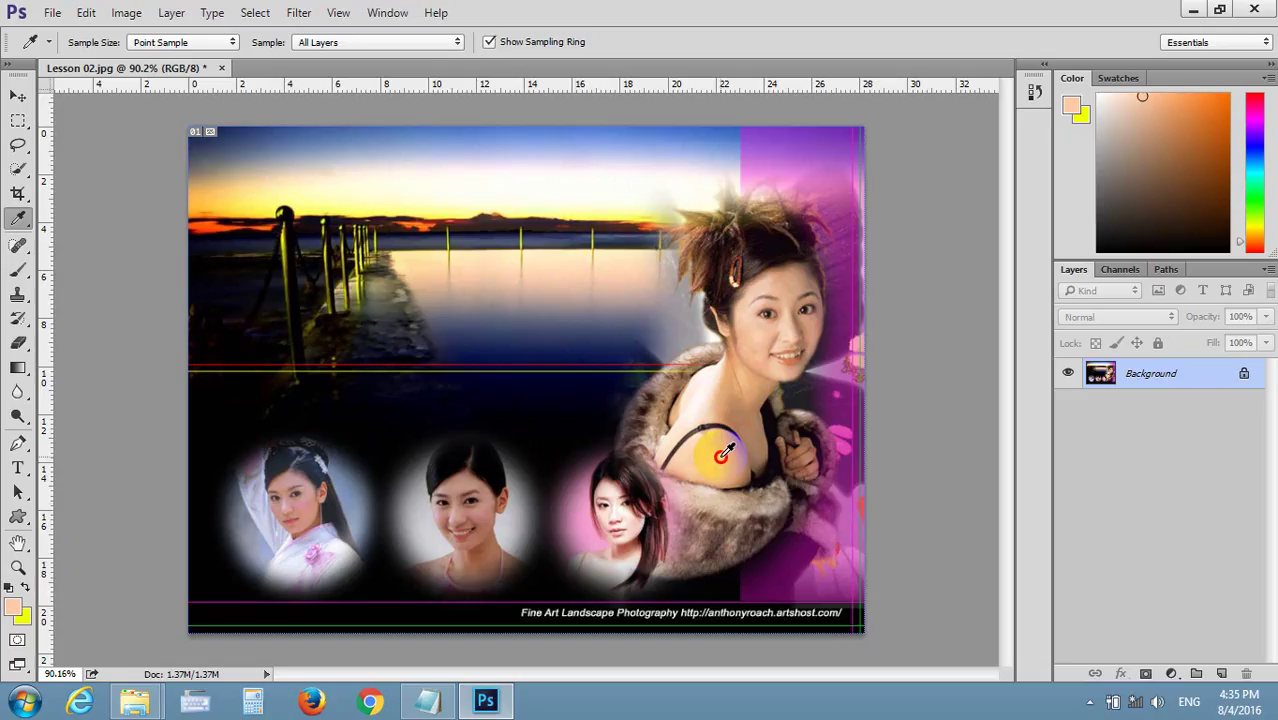
click(13, 606)
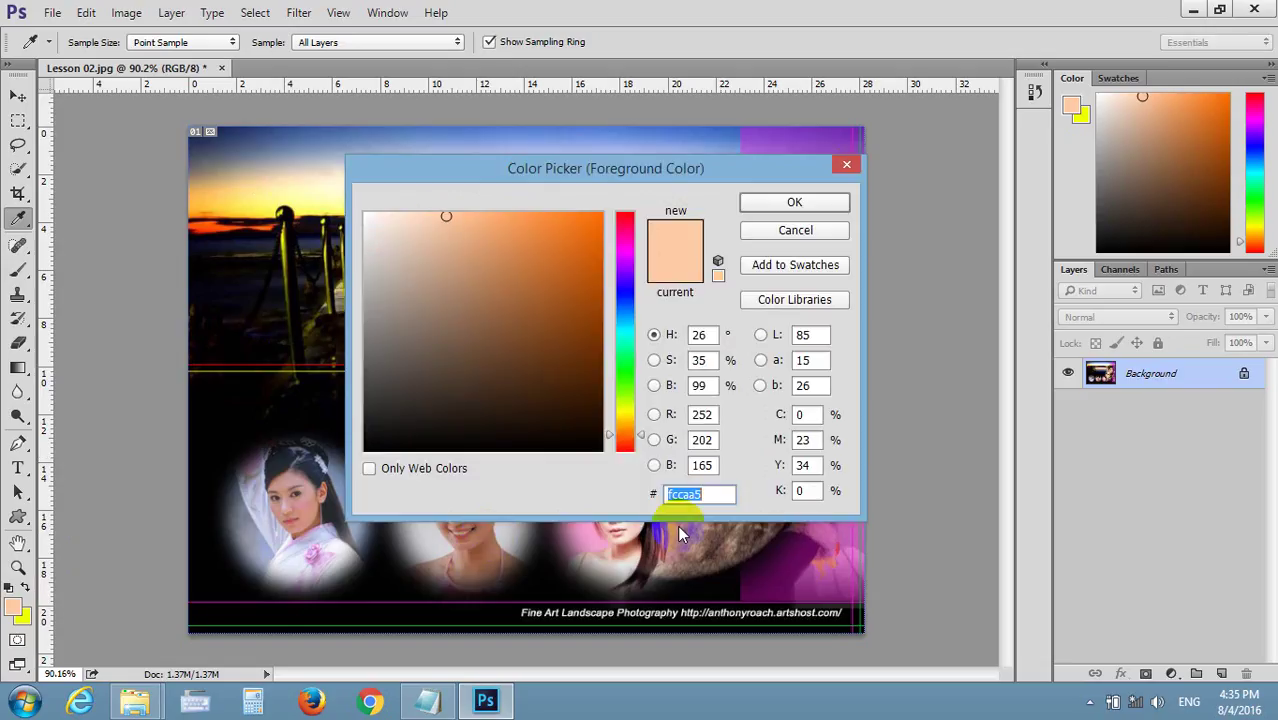
click(806, 205)
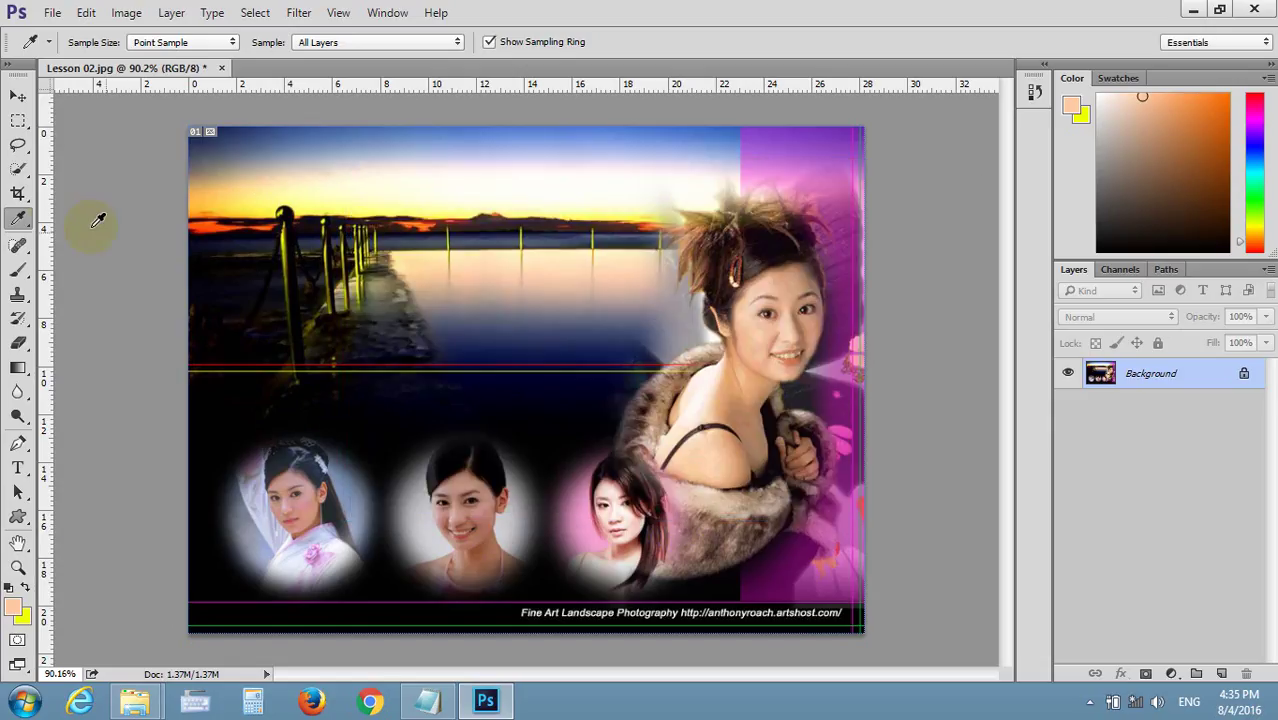
drag(18, 218, 113, 235)
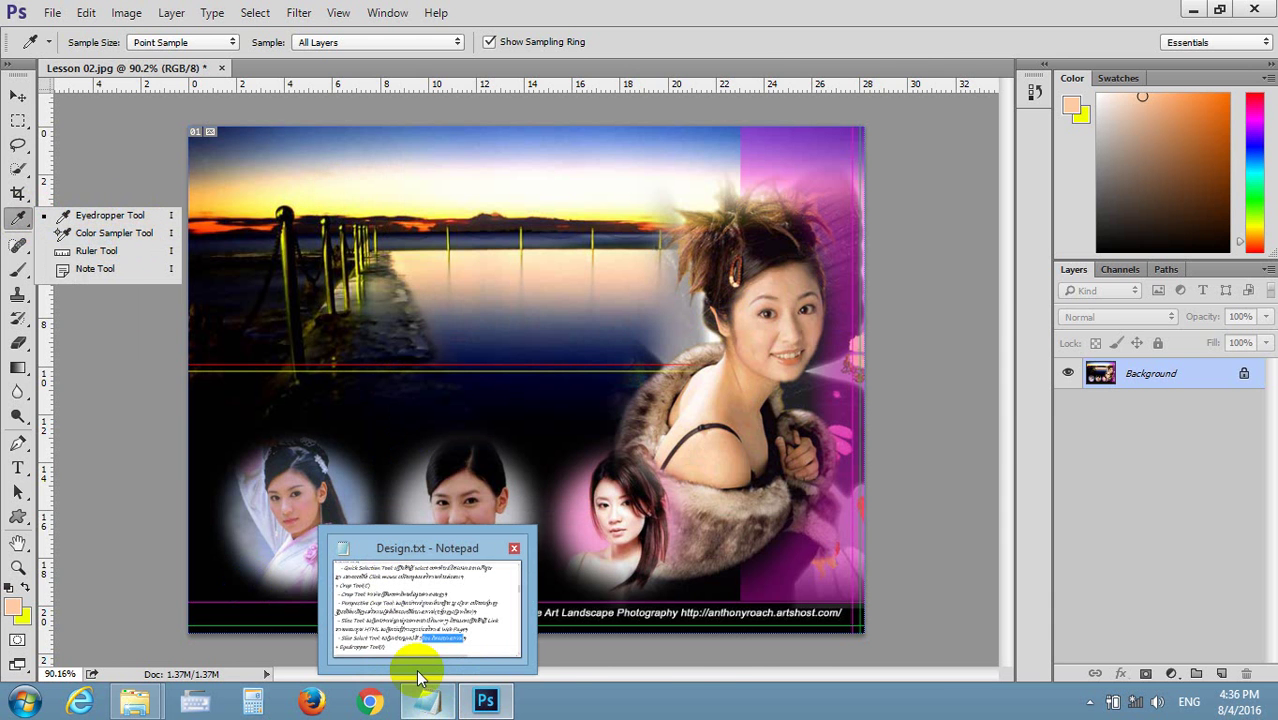
- Sample the pinkish skin tone from the middle face and check it in the Color Picker
click(78, 222)
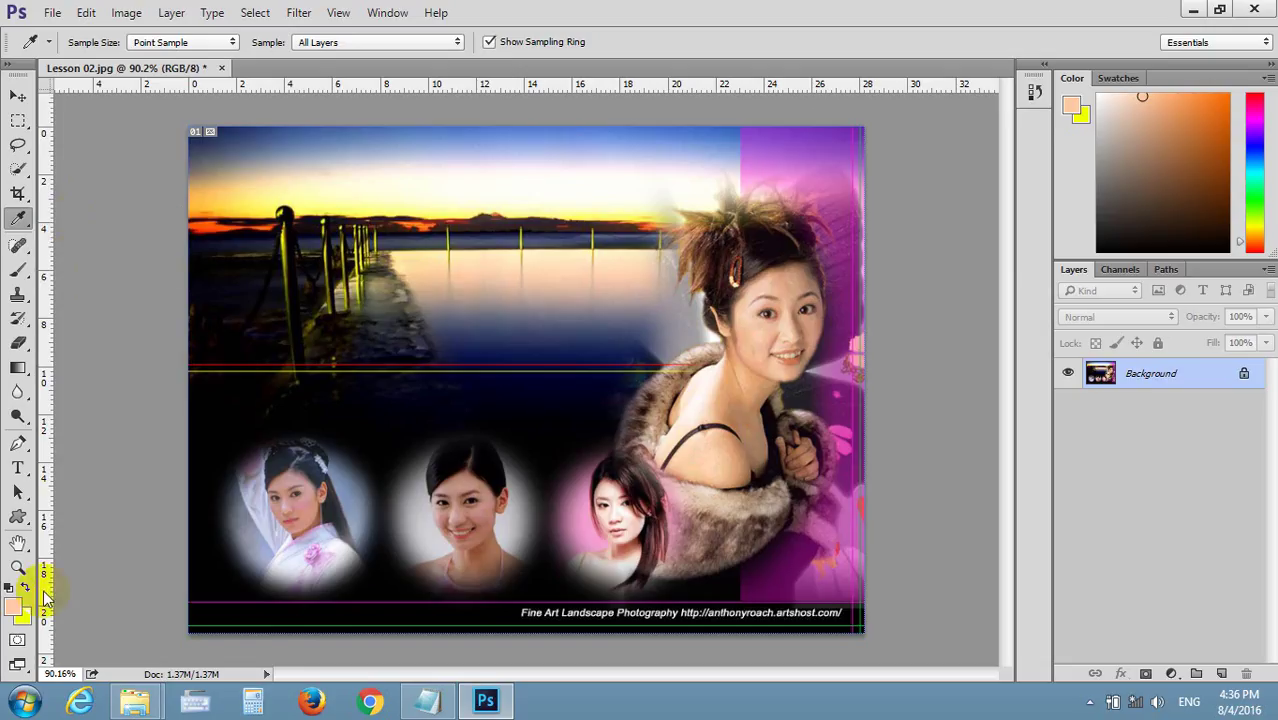
click(483, 510)
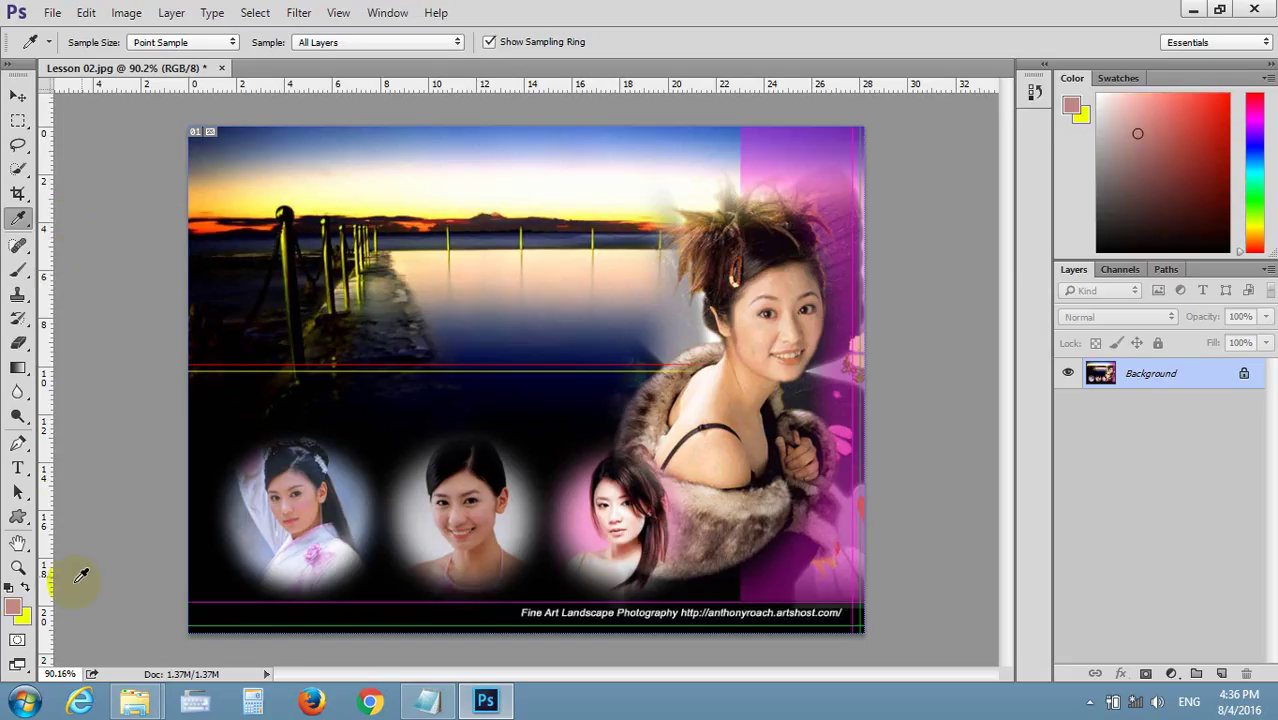
click(18, 606)
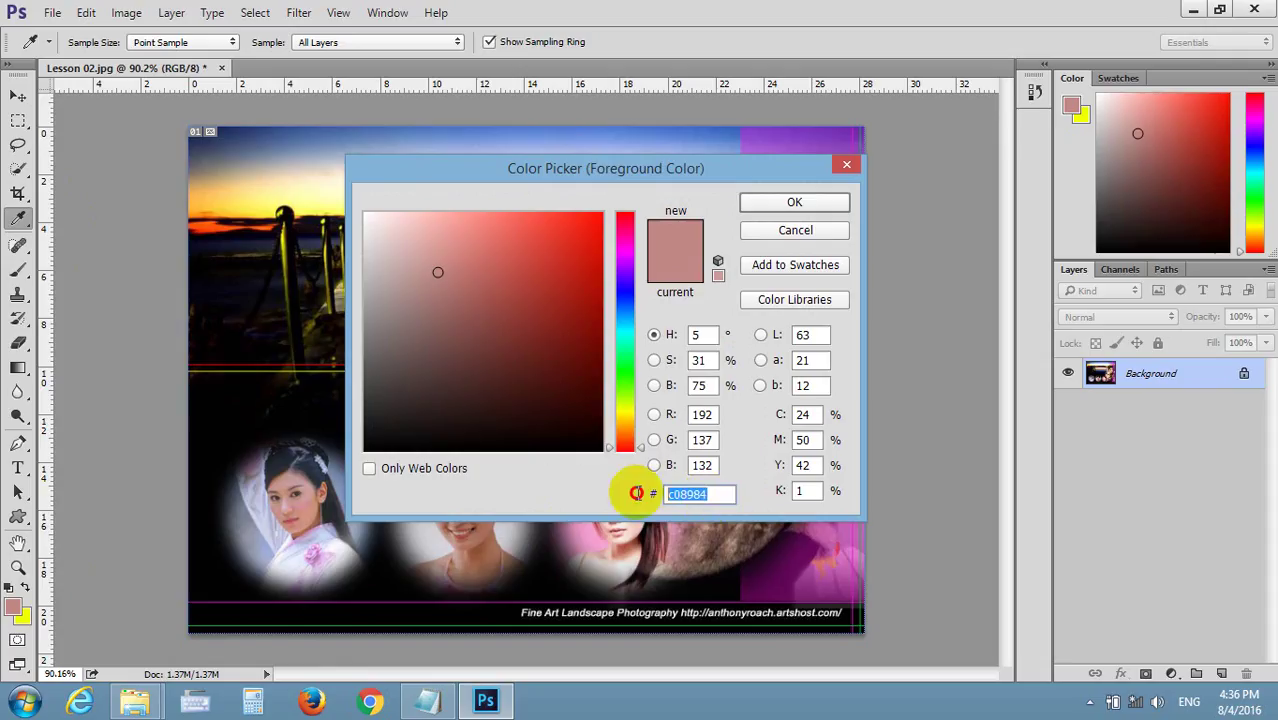
click(847, 164)
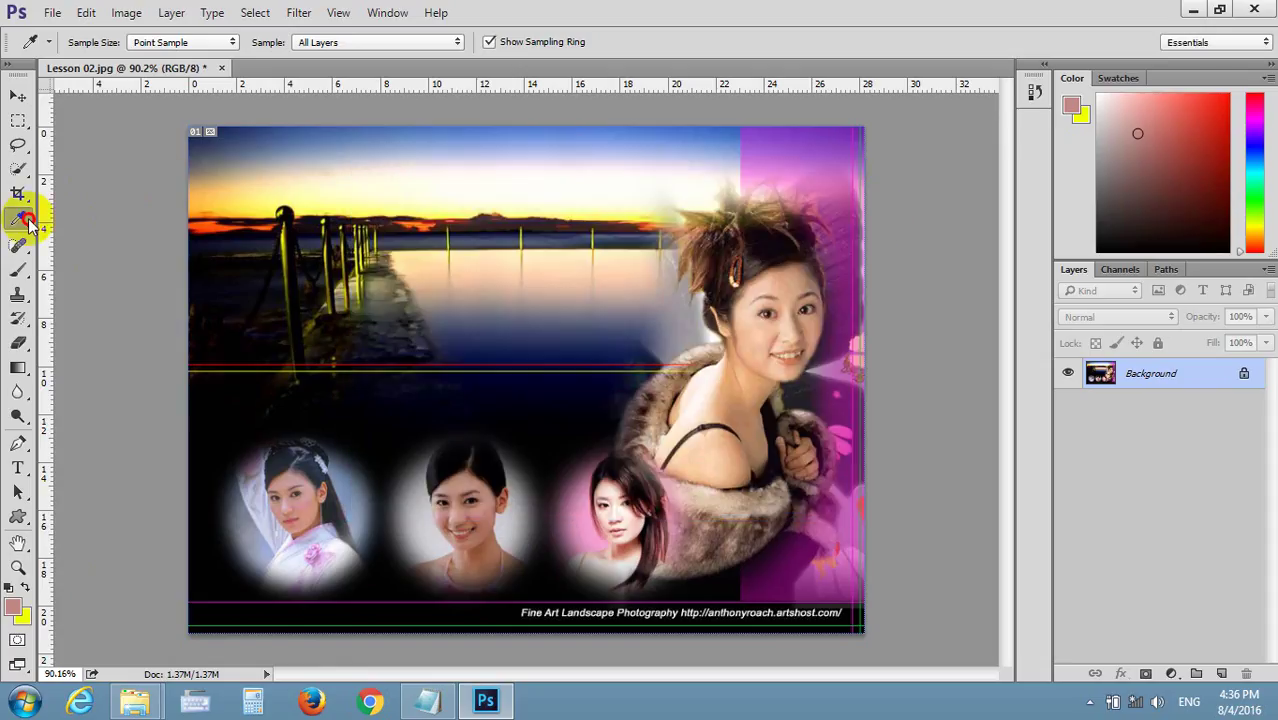
- Place colour sampler #1 on the middle face and show foreground c08984 beside the Calculator
right_click(22, 218)
click(110, 233)
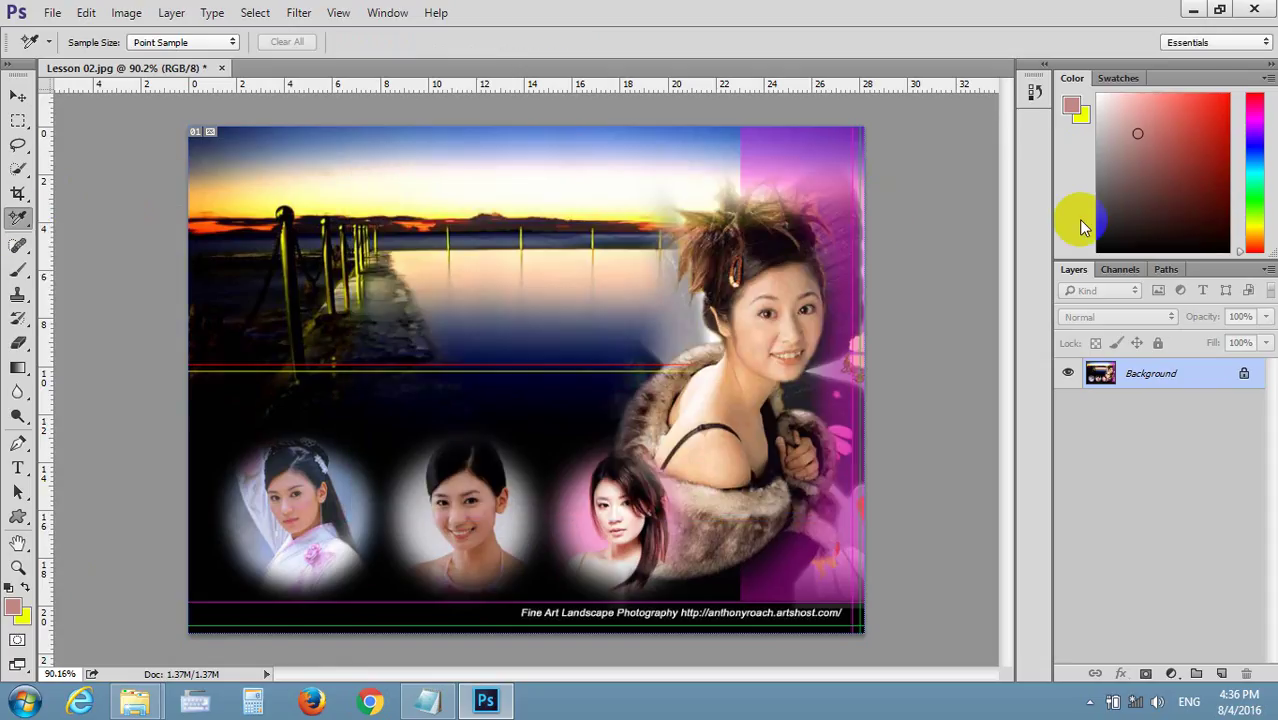
click(482, 518)
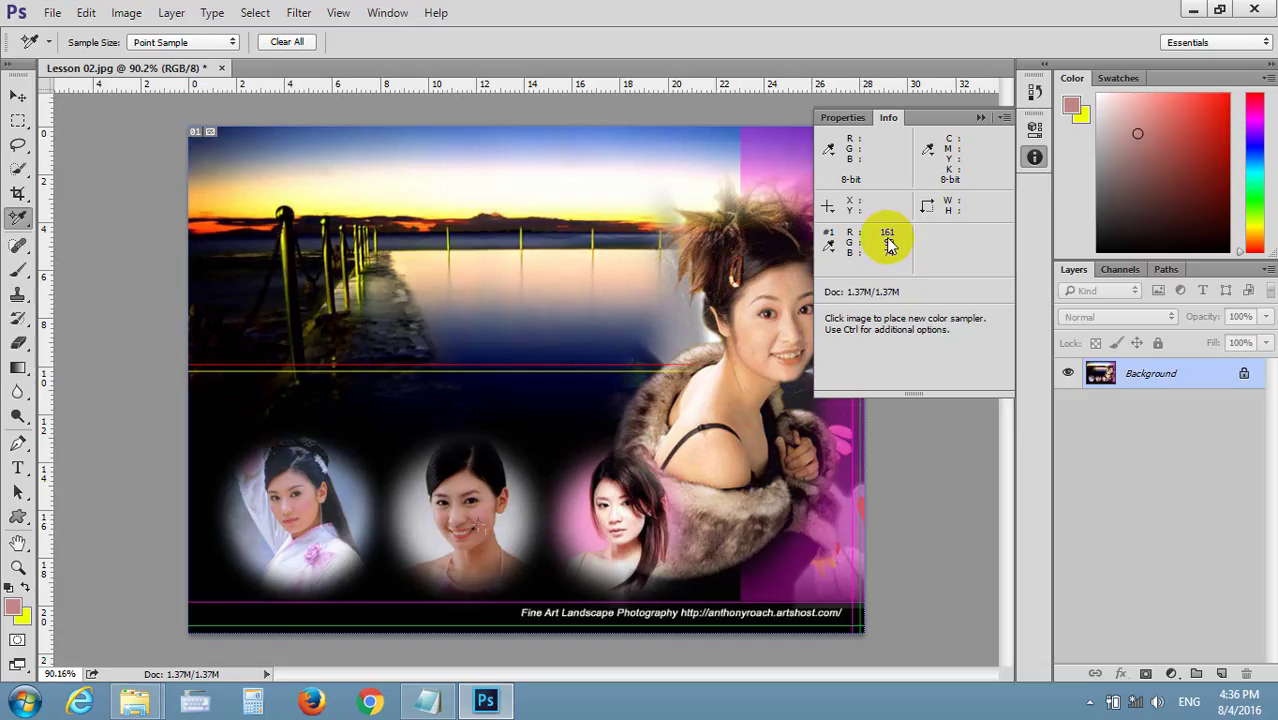
click(14, 612)
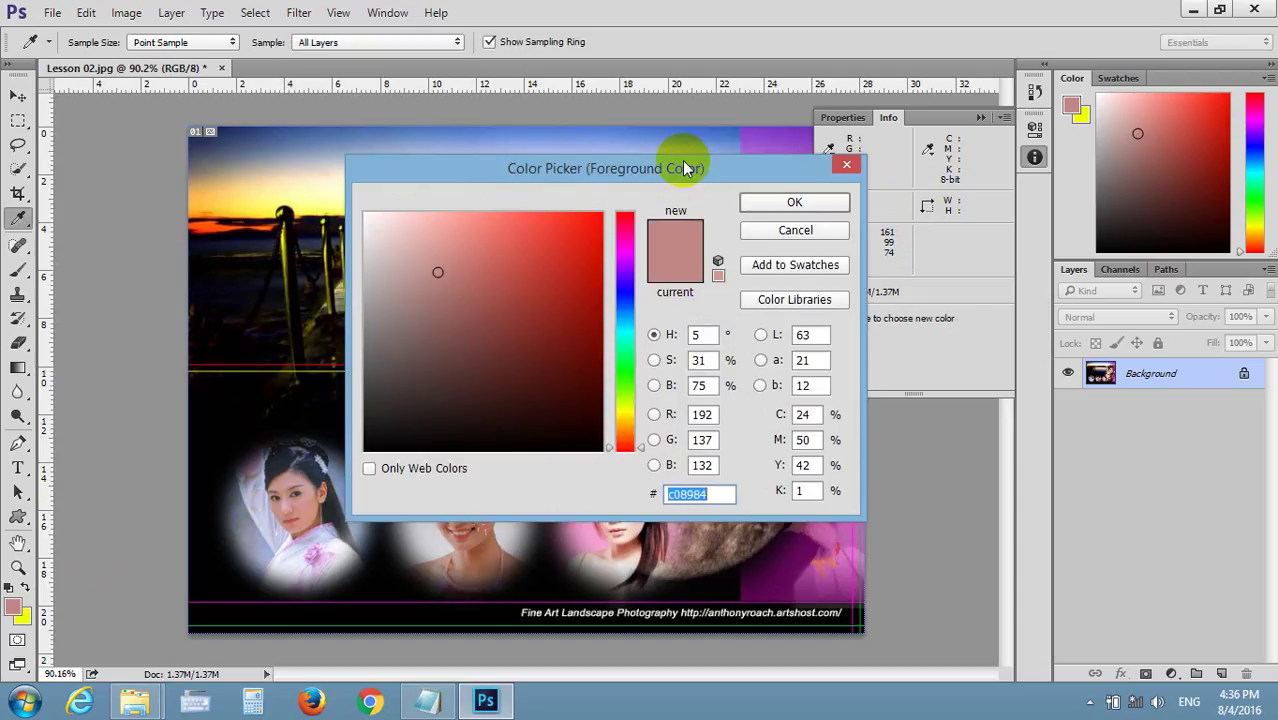
drag(706, 163, 588, 177)
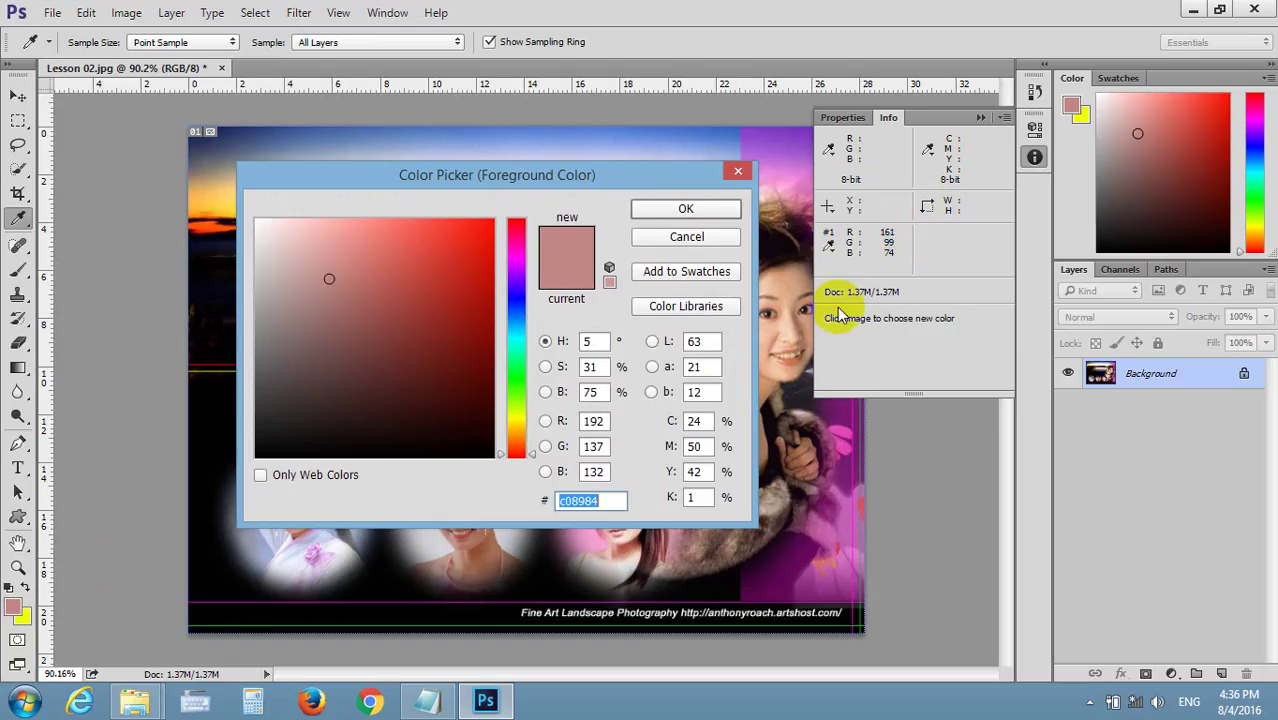
click(238, 706)
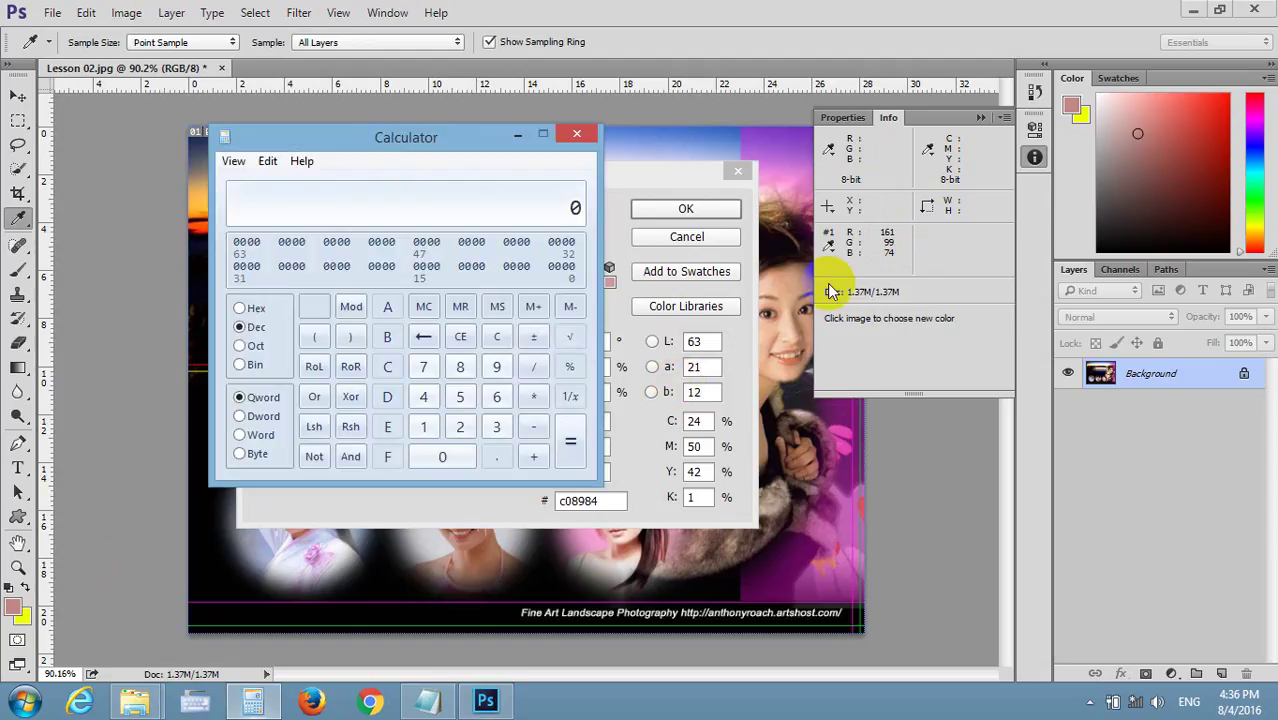
- Convert the red value 161 to hexadecimal A1 in Calculator
click(248, 309)
click(245, 326)
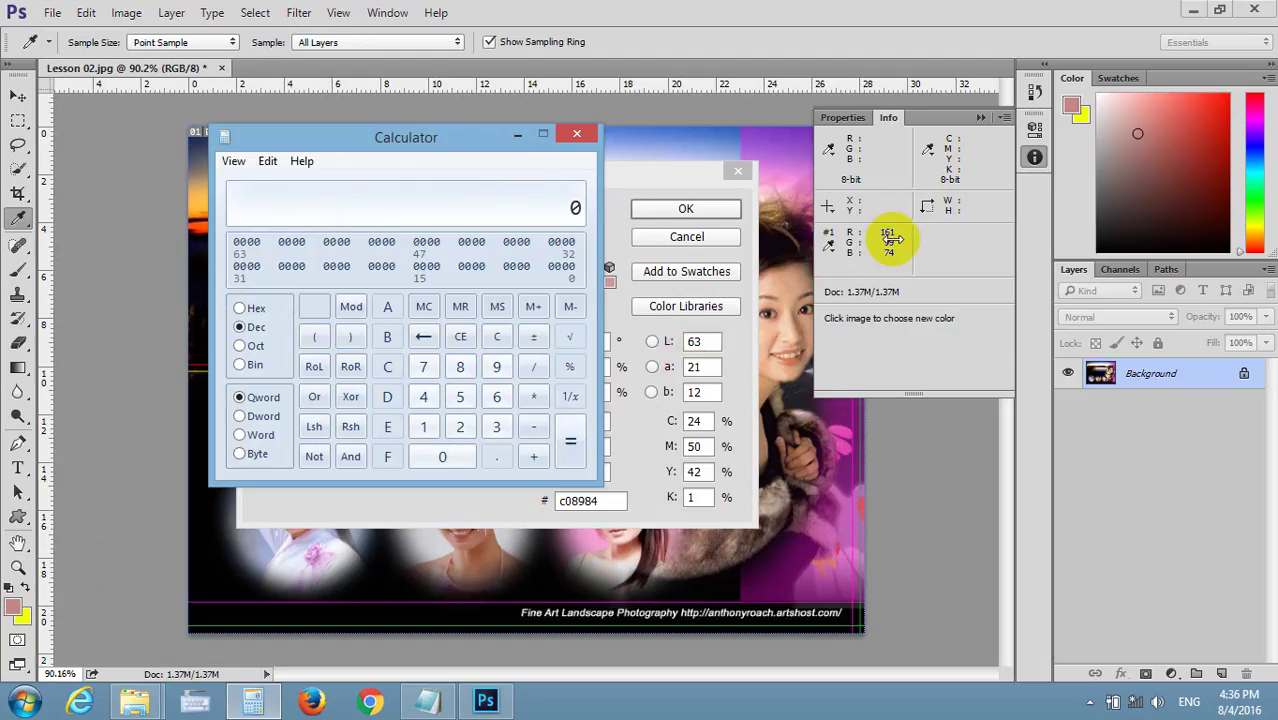
click(424, 428)
click(496, 396)
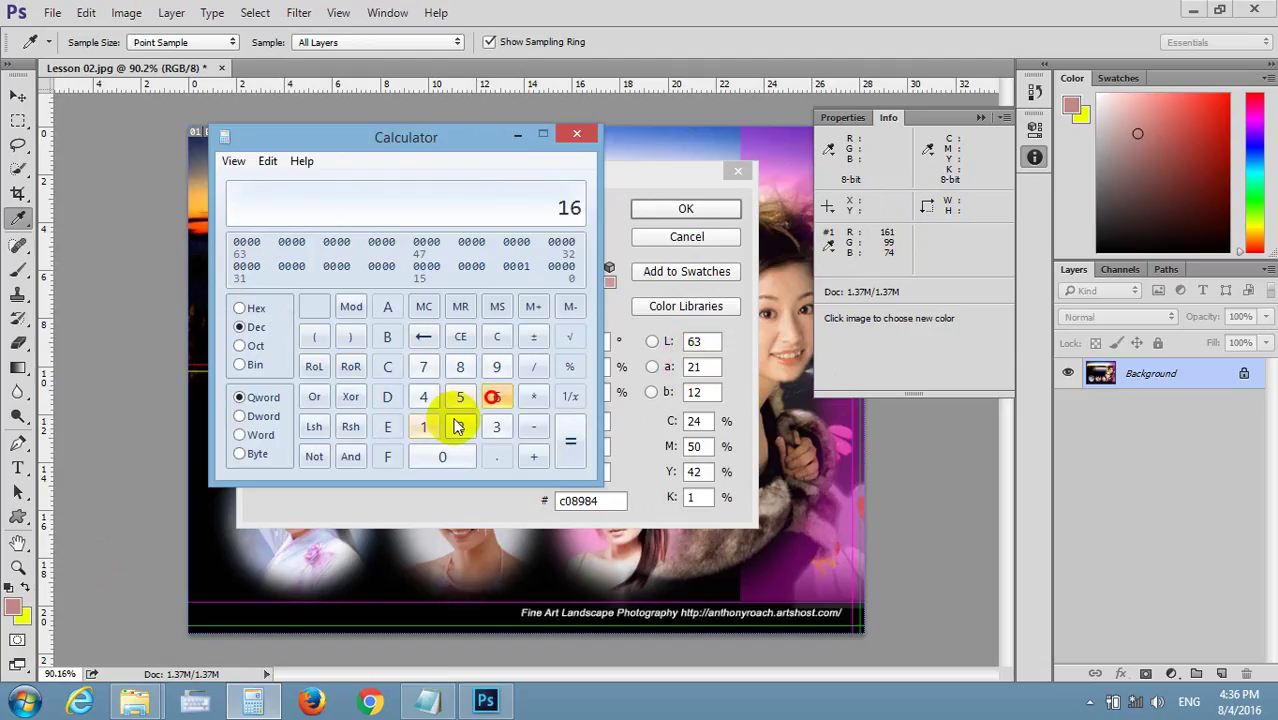
click(424, 428)
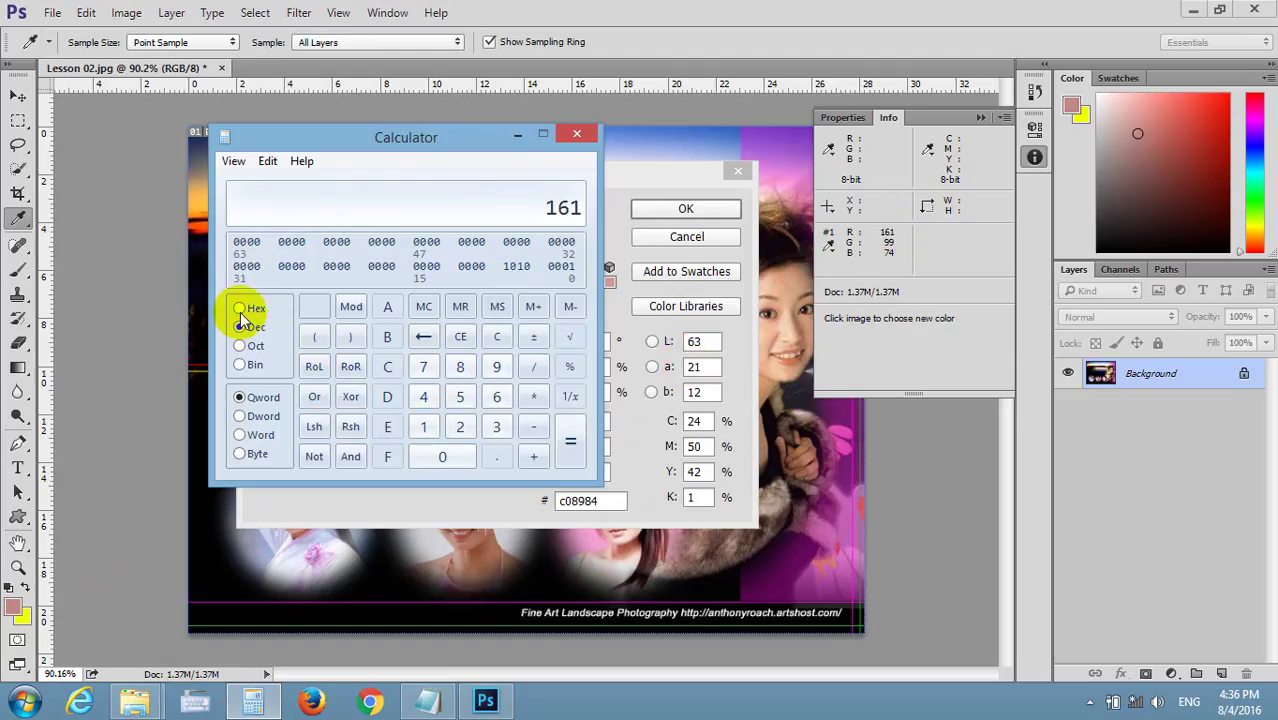
click(240, 309)
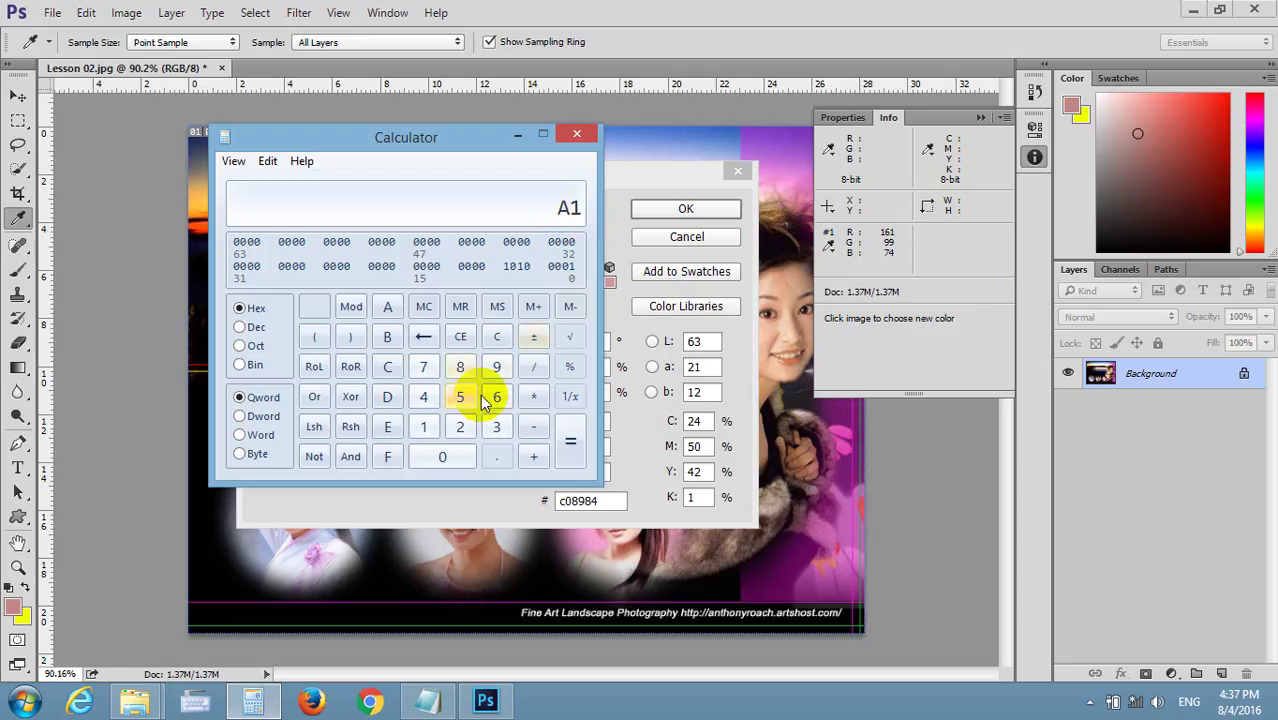
- Convert the green value 99 to hexadecimal 63, then close Calculator
click(239, 327)
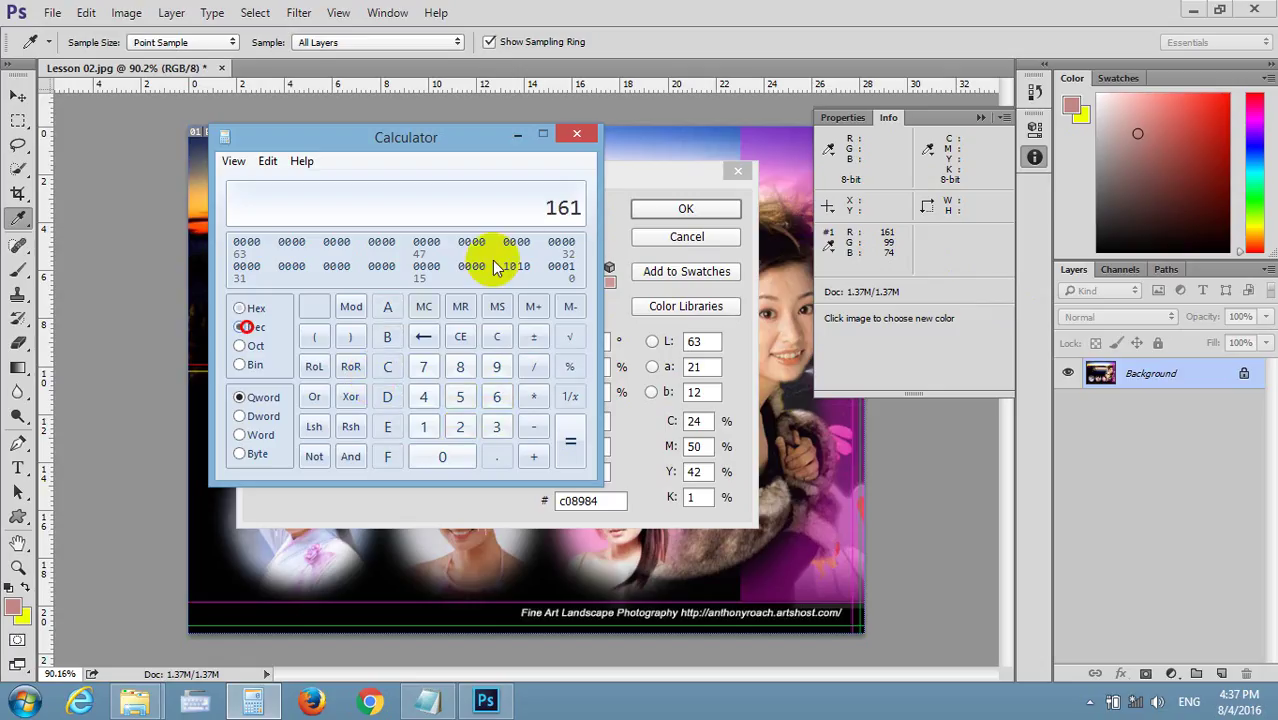
click(497, 337)
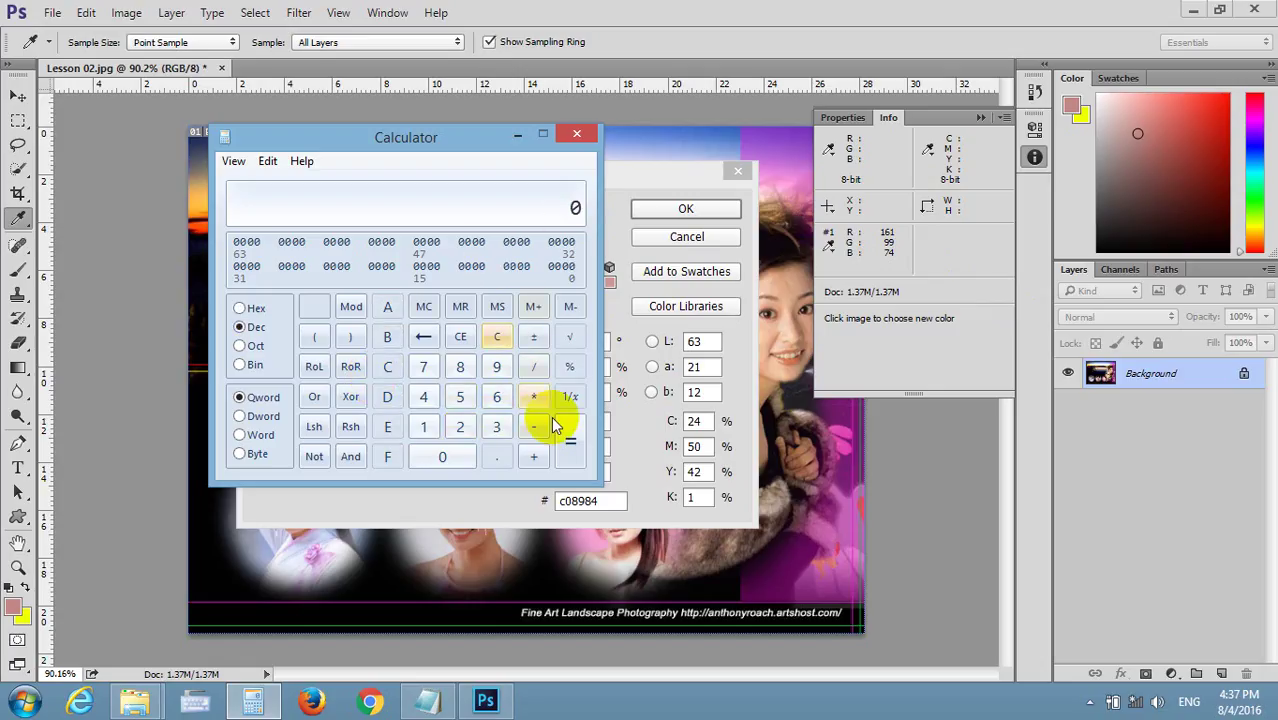
double_click(494, 364)
click(240, 308)
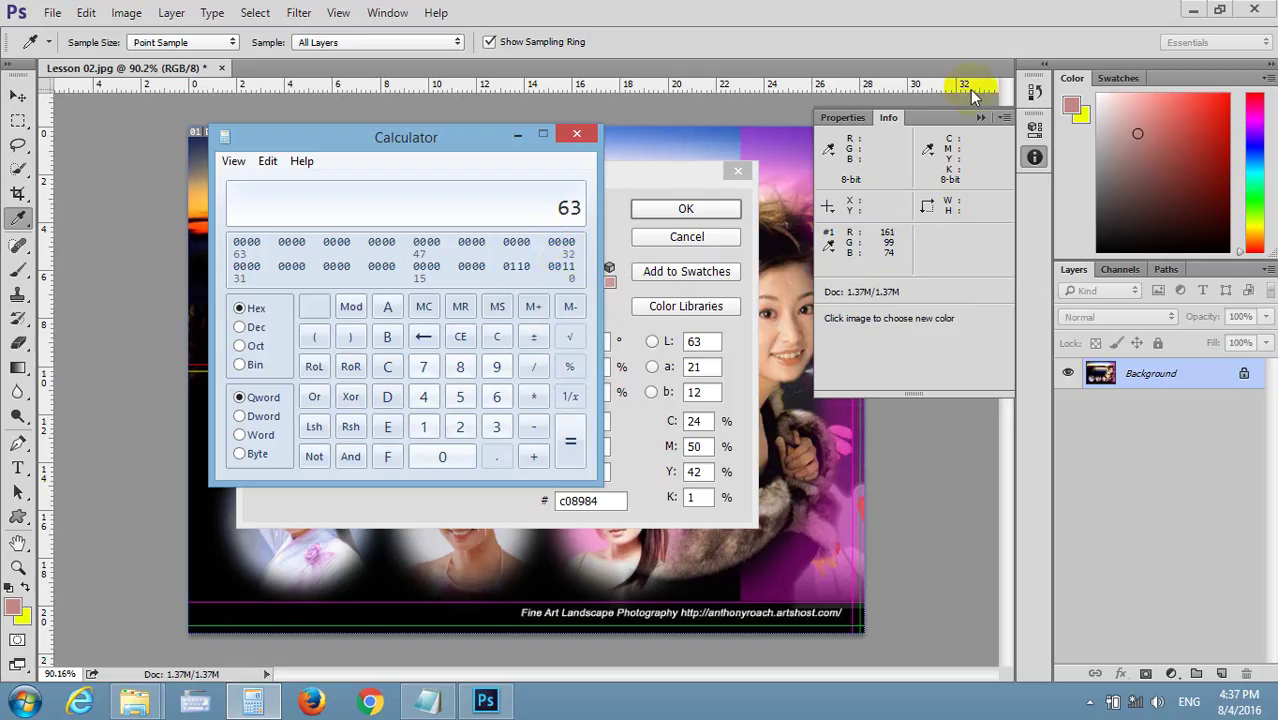
click(578, 134)
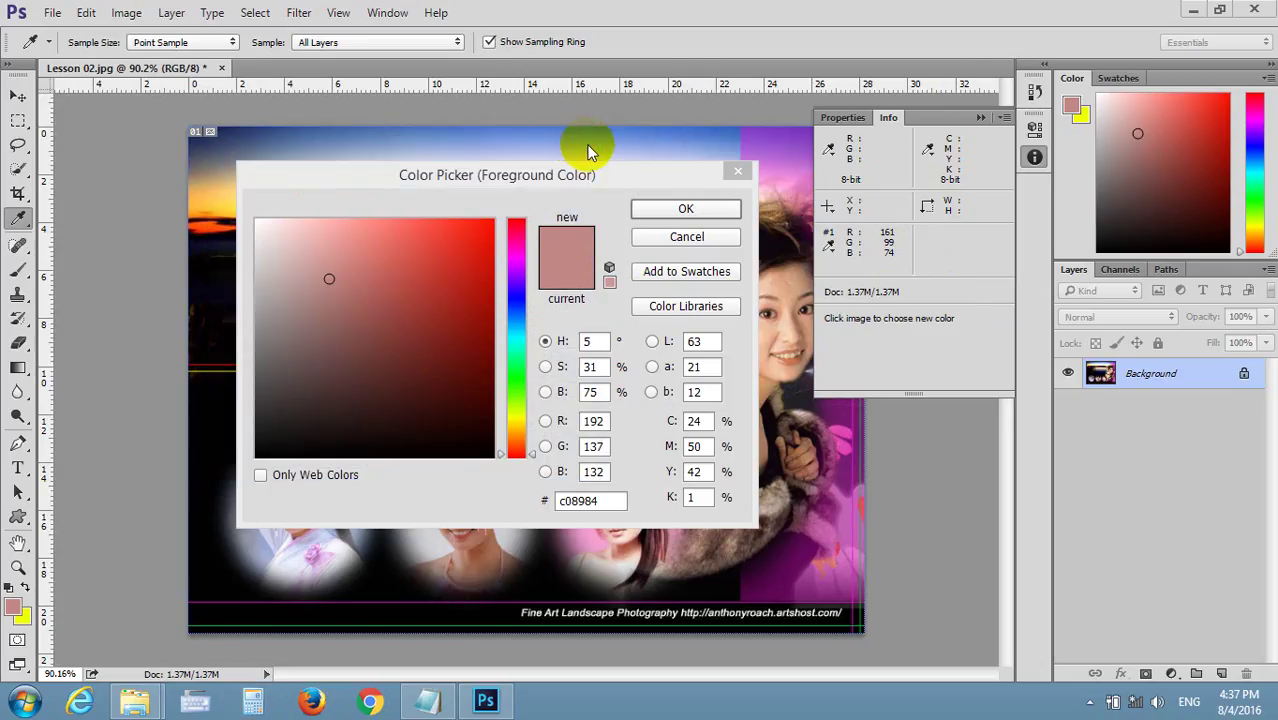
- Sample the middle face's skin with the Eyedropper Tool and read its hex 996045
click(737, 170)
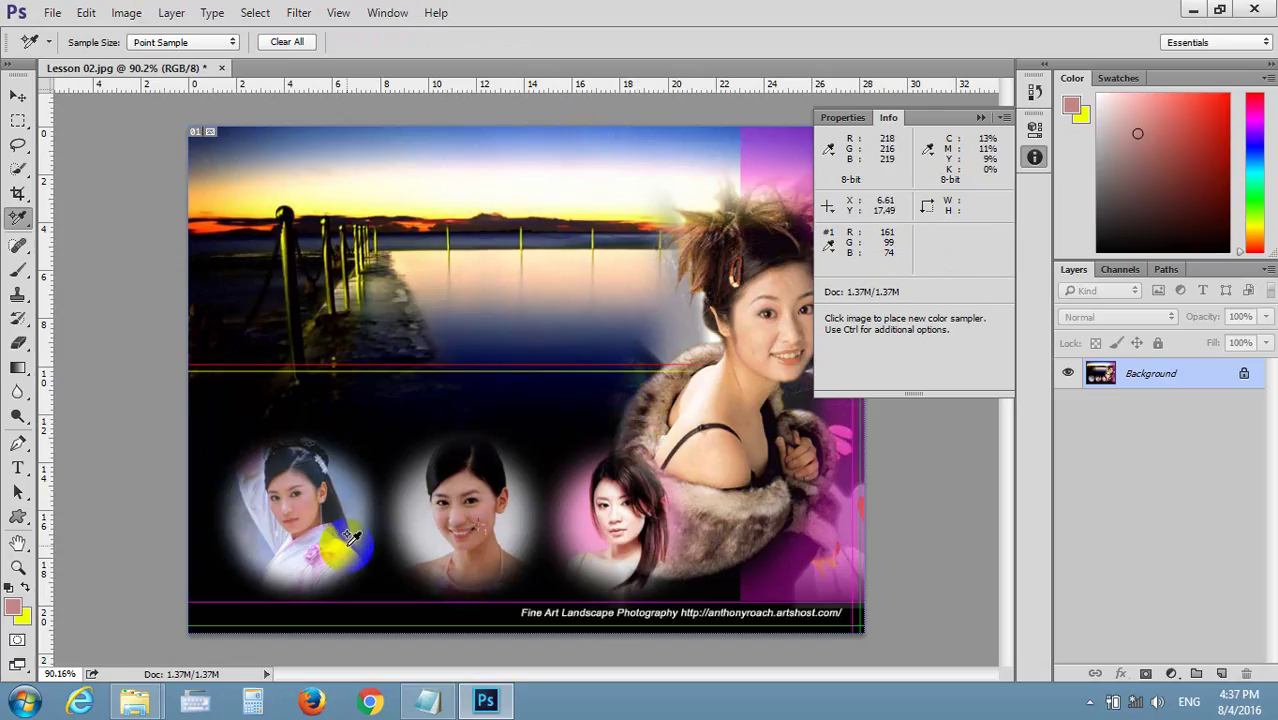
click(18, 216)
click(63, 217)
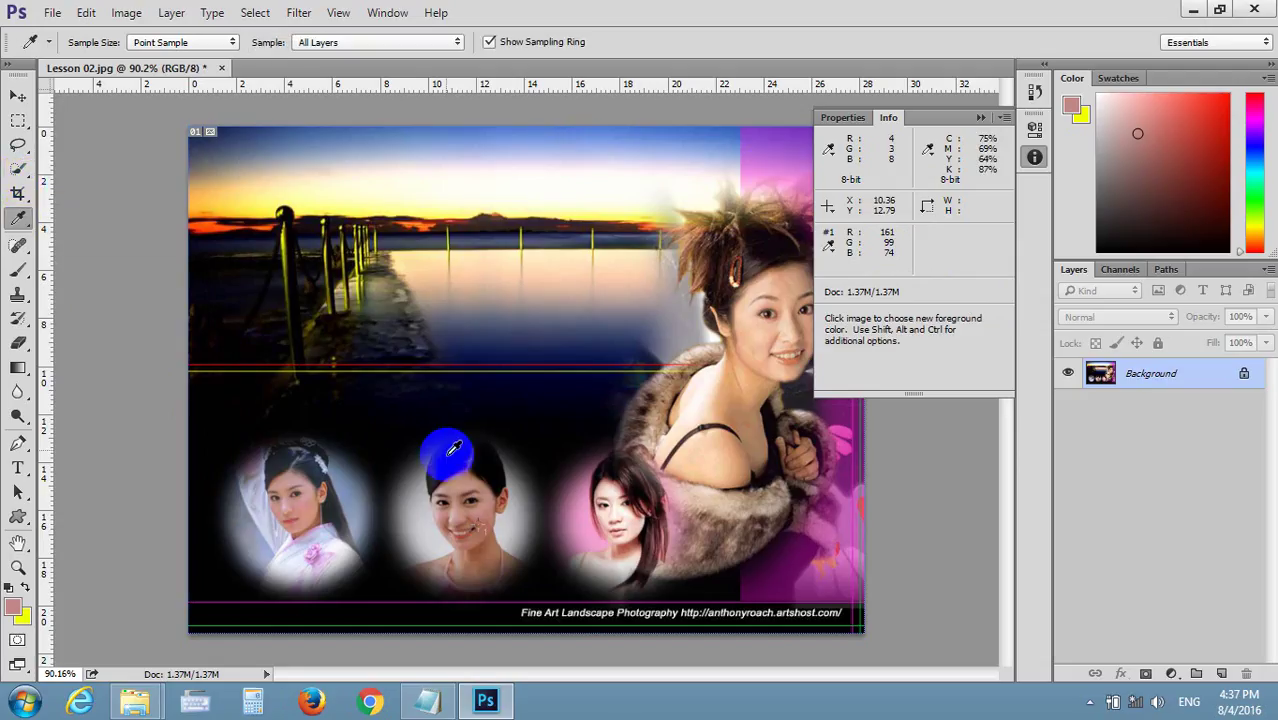
click(483, 517)
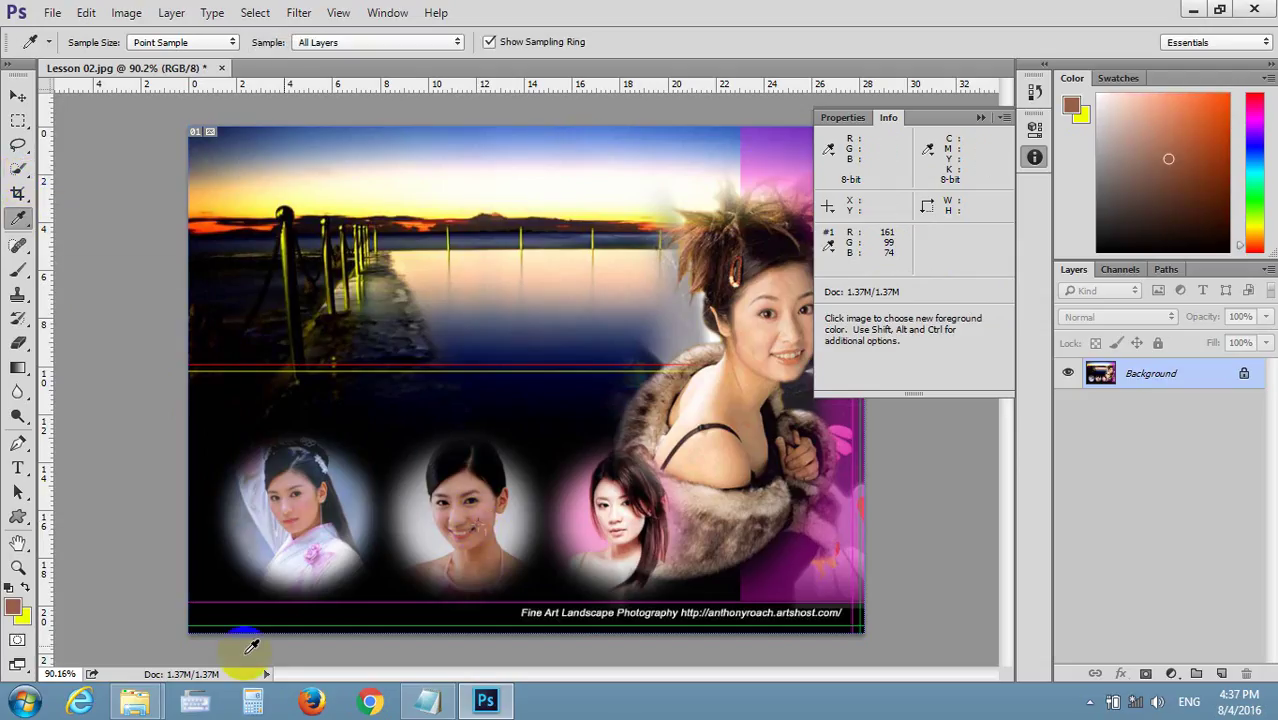
click(15, 606)
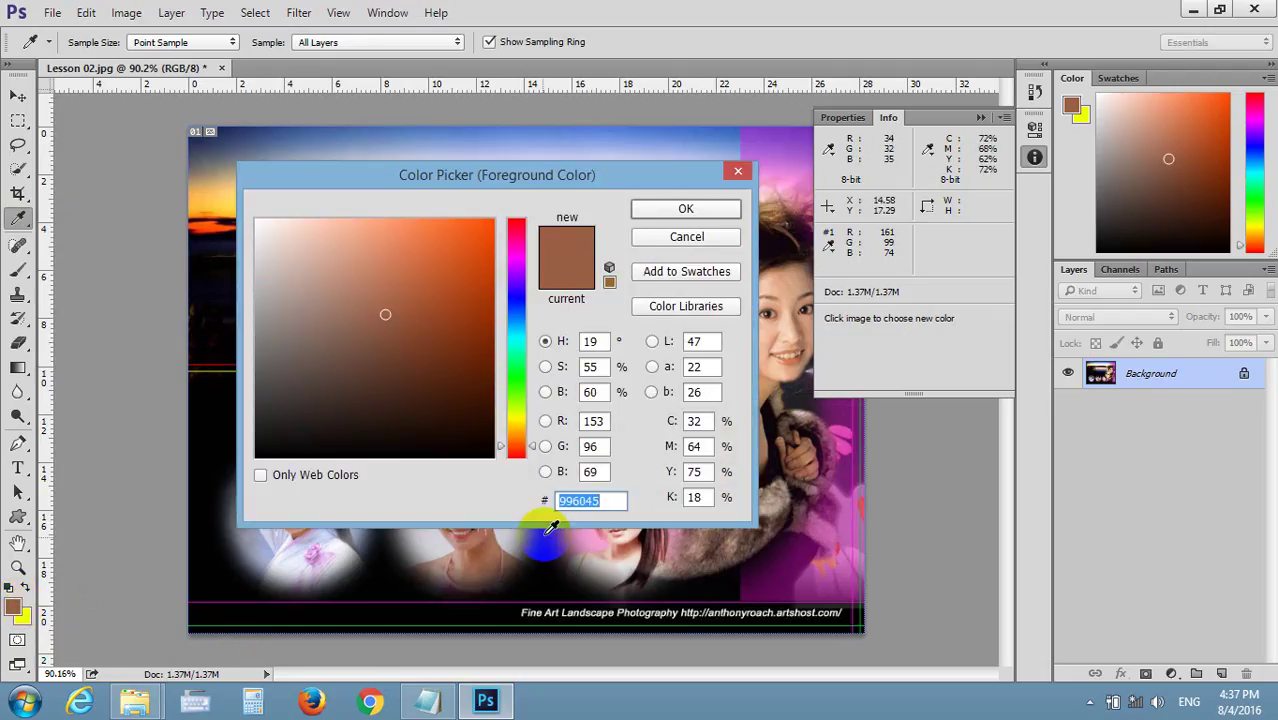
click(568, 501)
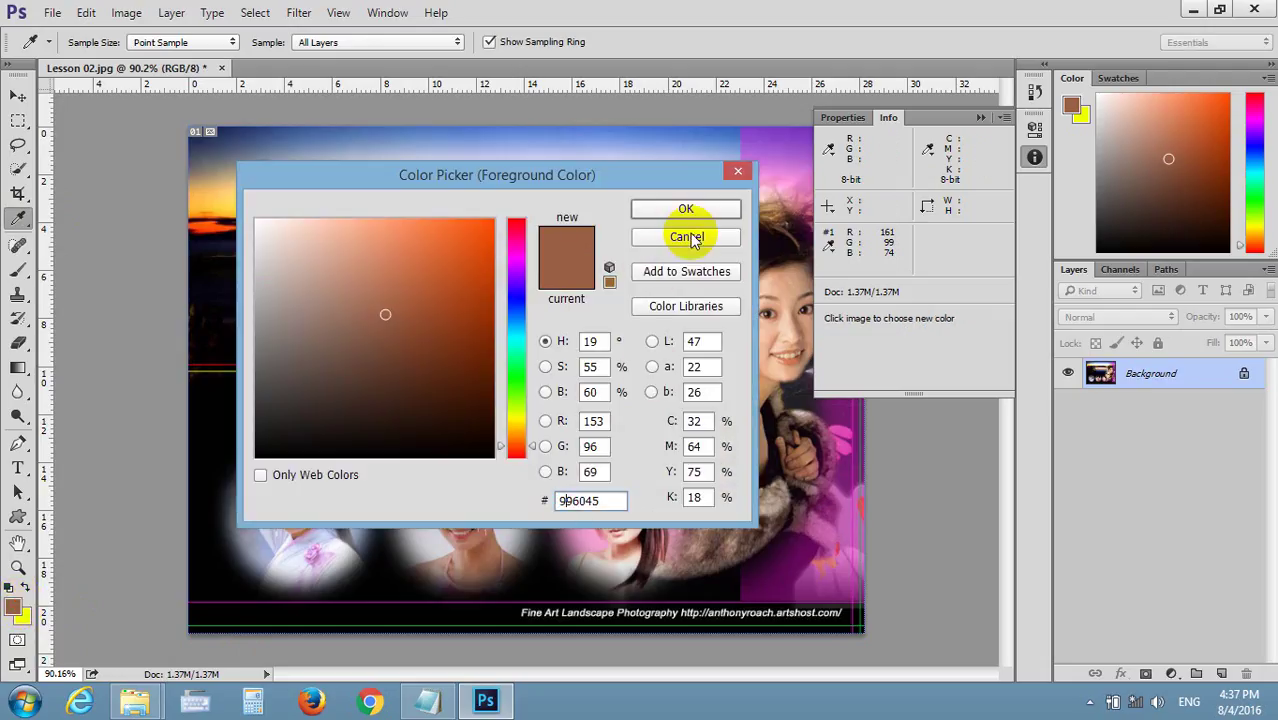
click(738, 171)
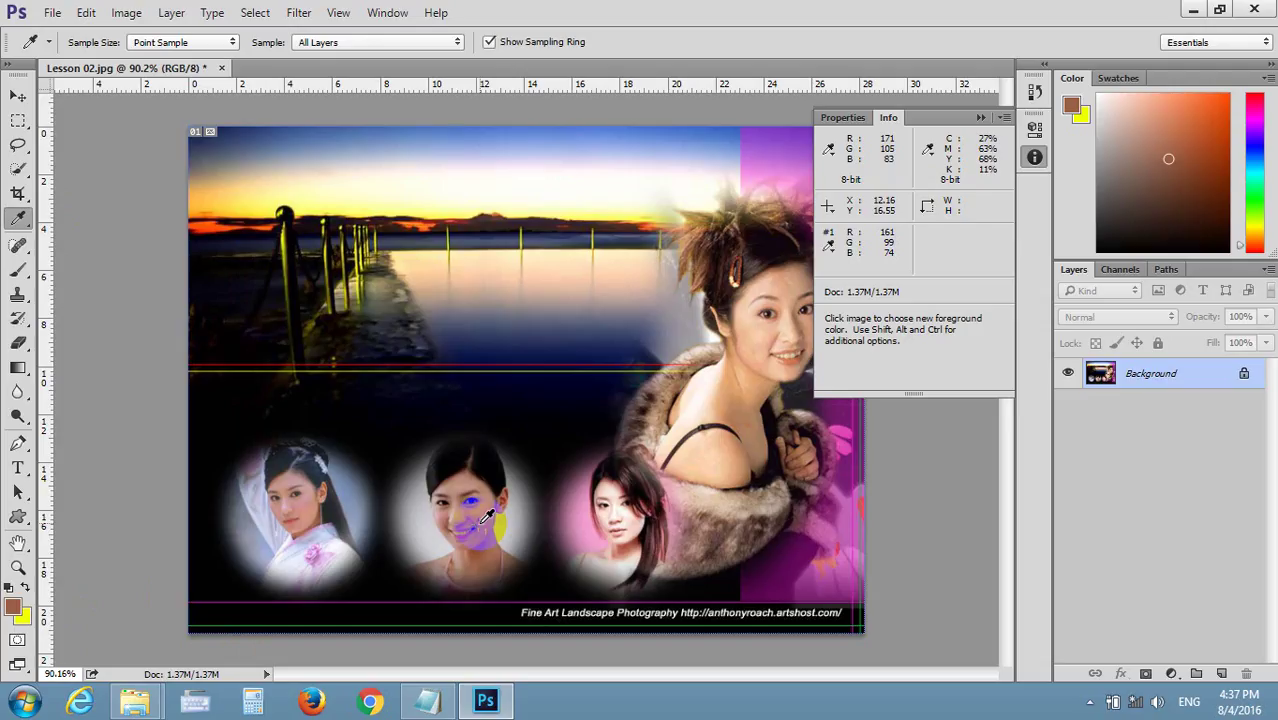
- Resample the middle face, reading aa6c57 then a76950, and collapse the Info panel
click(14, 604)
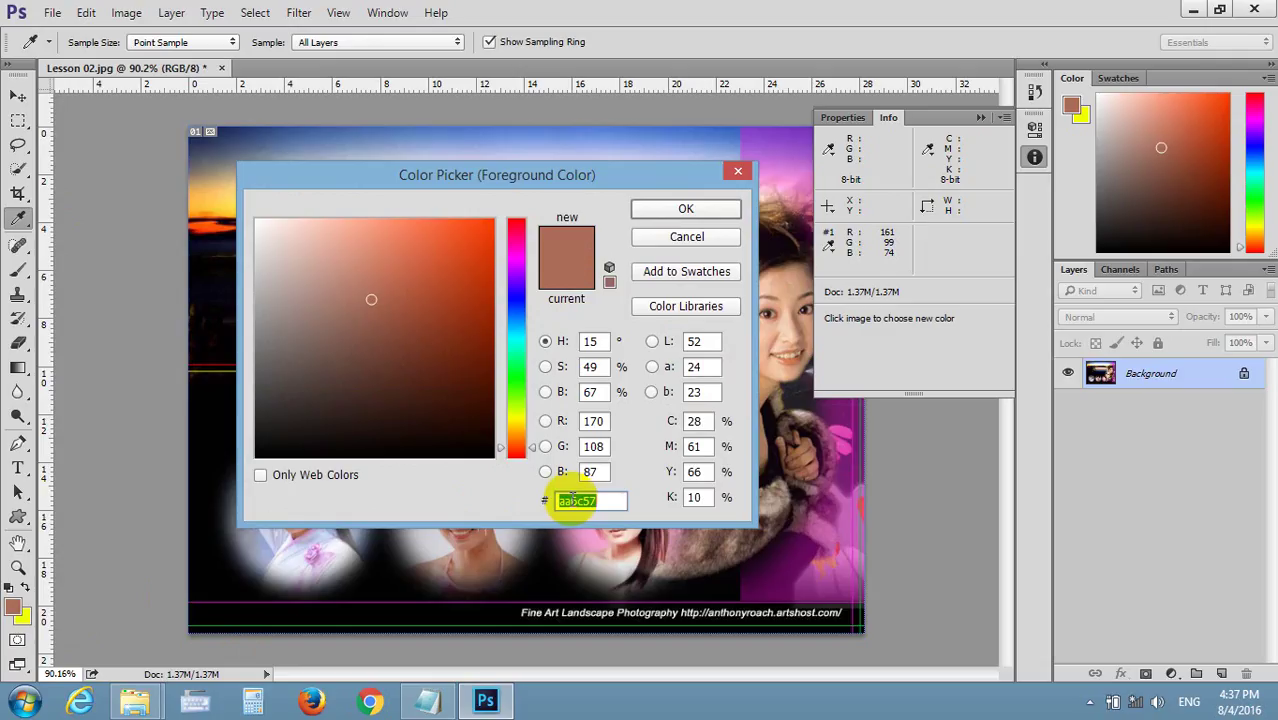
click(705, 210)
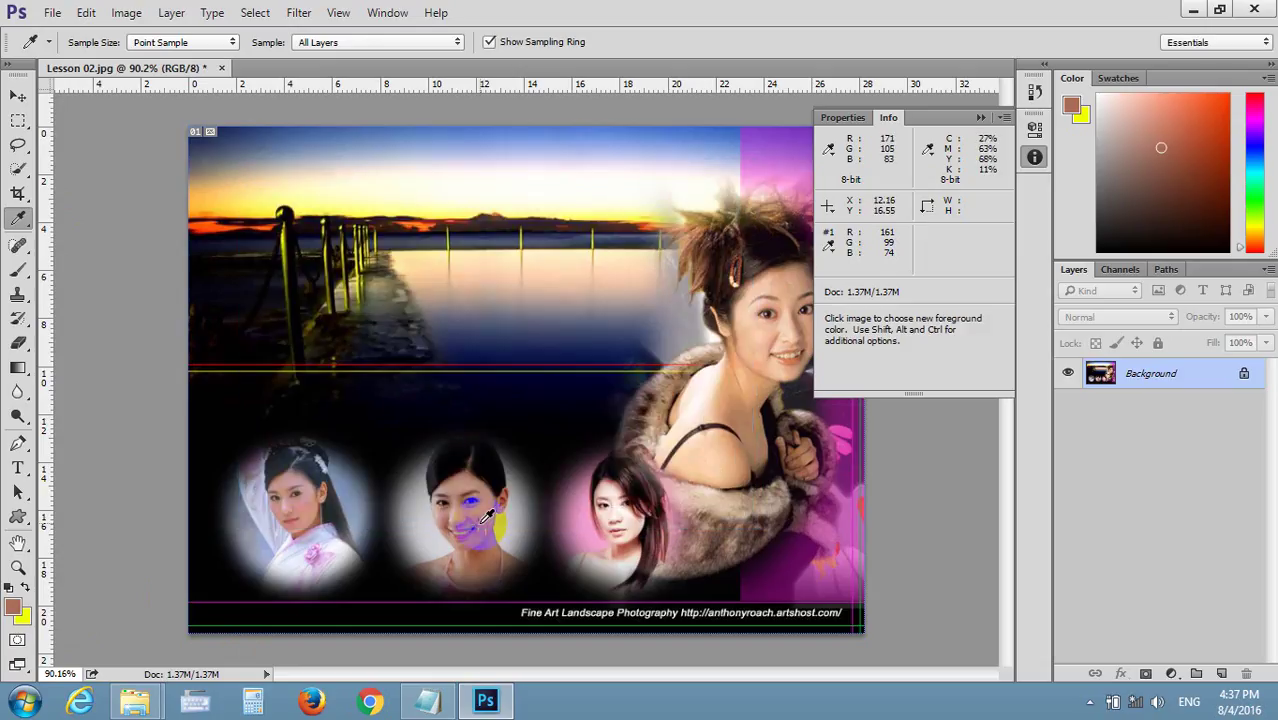
click(14, 605)
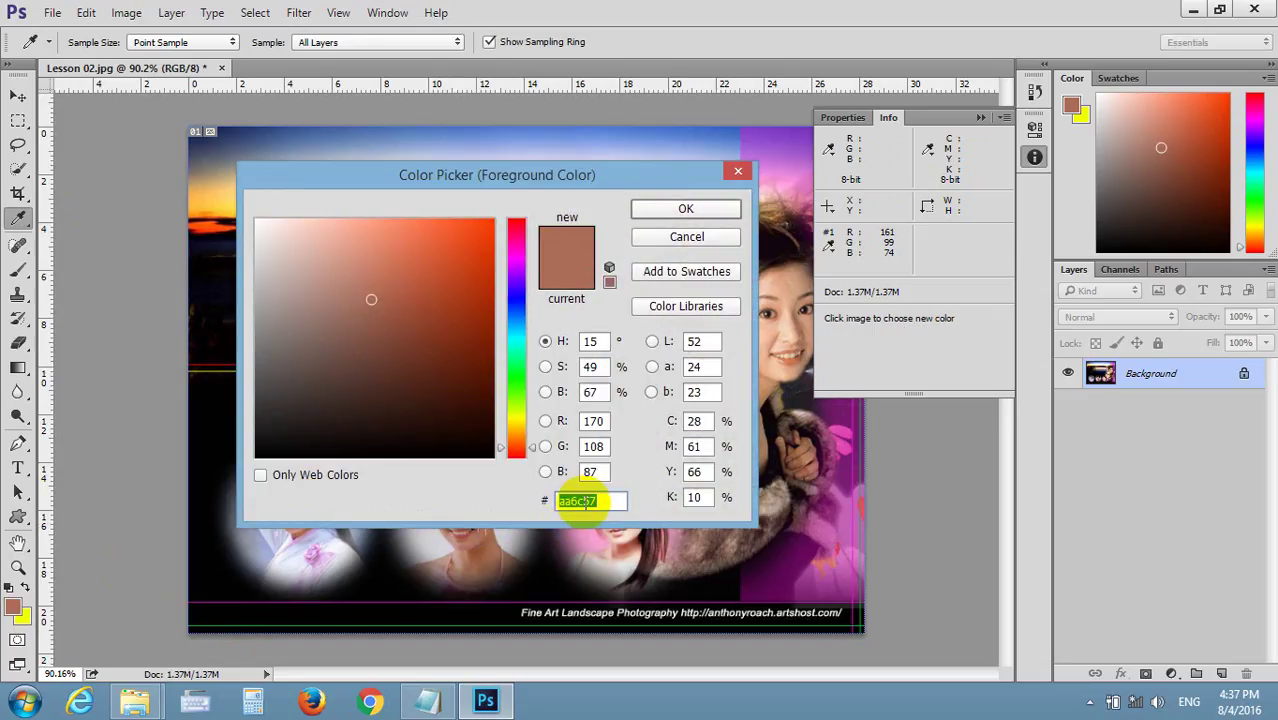
click(738, 171)
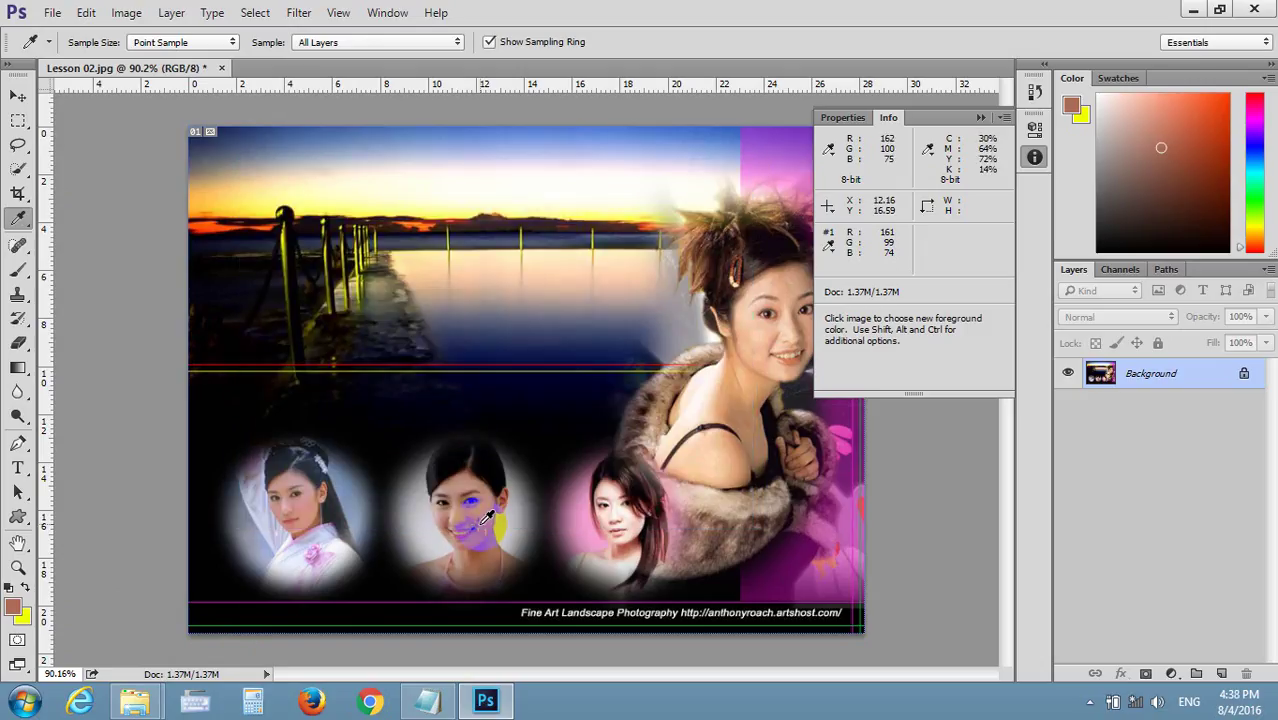
click(238, 550)
click(12, 606)
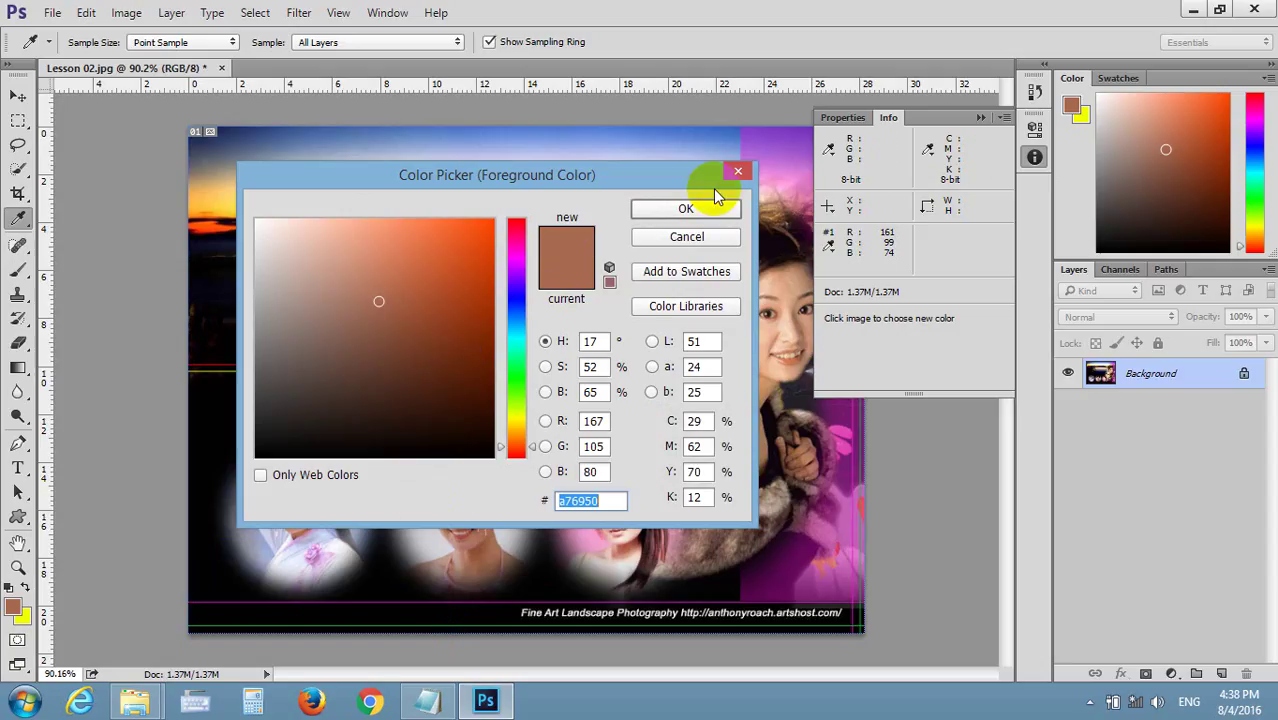
click(737, 172)
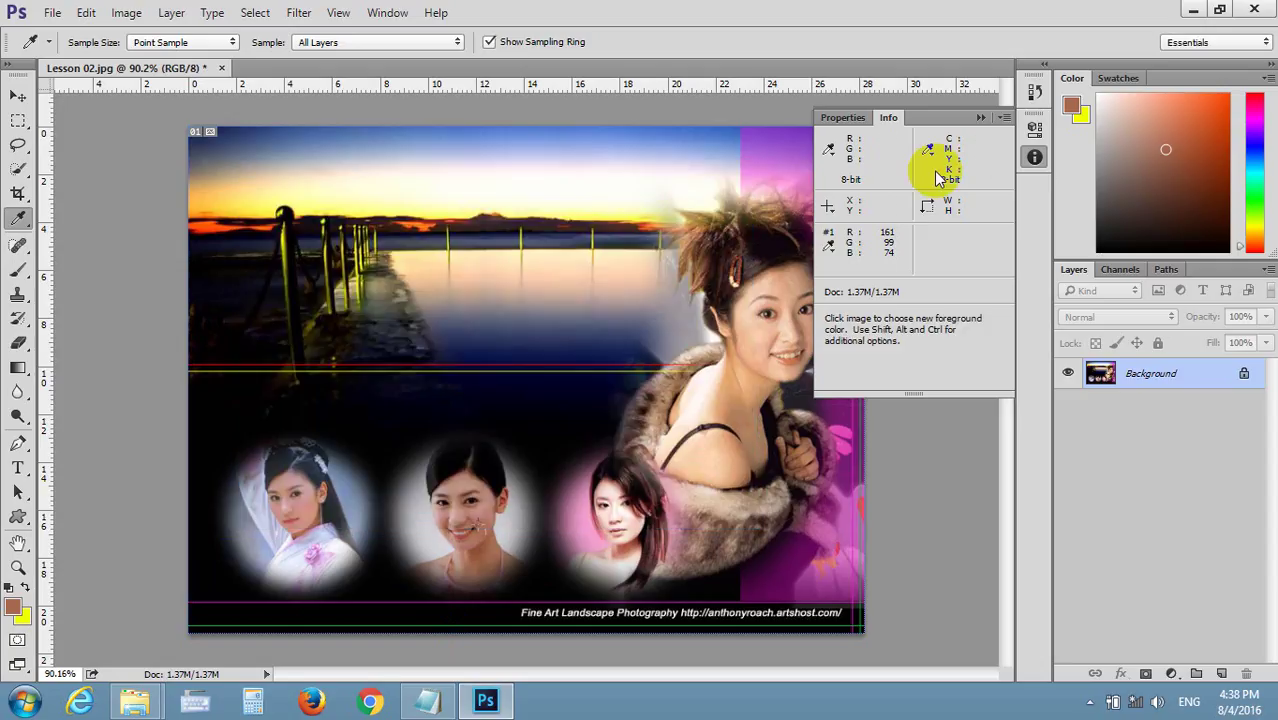
click(981, 118)
- Draw a Ruler Tool measurement horizontally across the pier photo, about 13.13 long
right_click(17, 218)
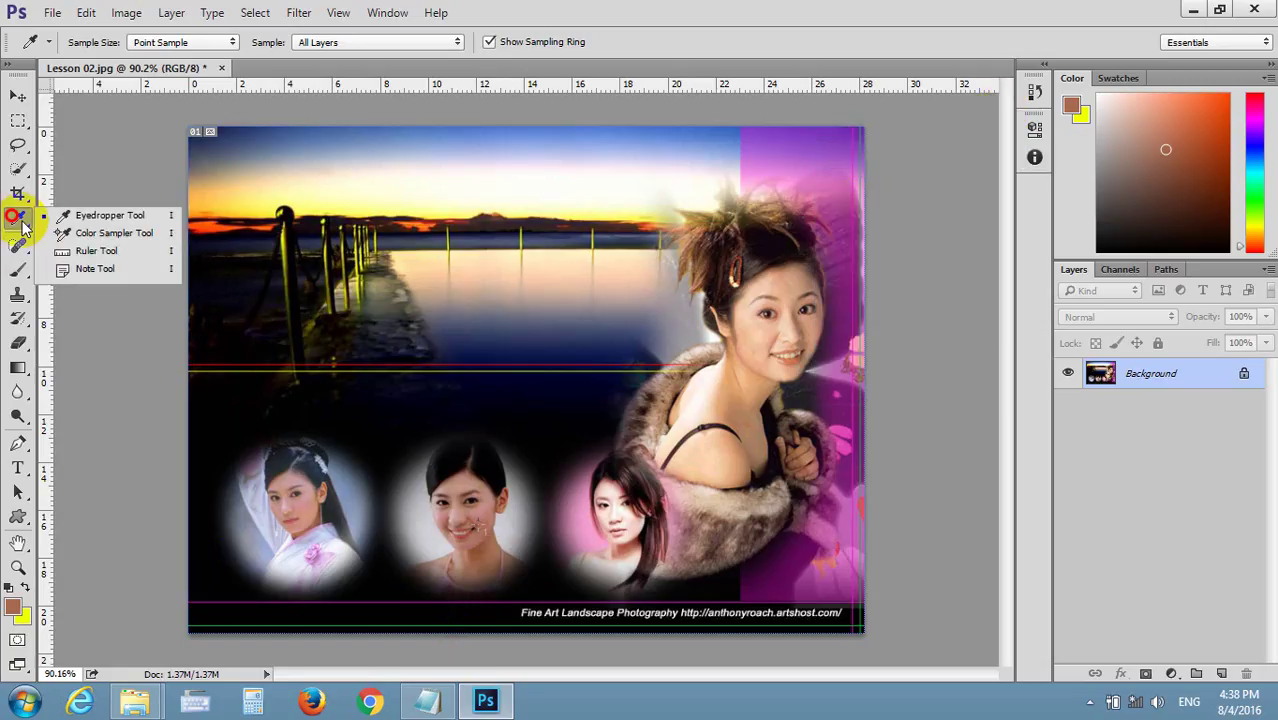
click(96, 251)
mouse_move(368, 258)
mouse_down()
mouse_move(528, 371)
mouse_move(476, 448)
mouse_move(365, 428)
mouse_move(352, 368)
mouse_move(681, 272)
mouse_up()
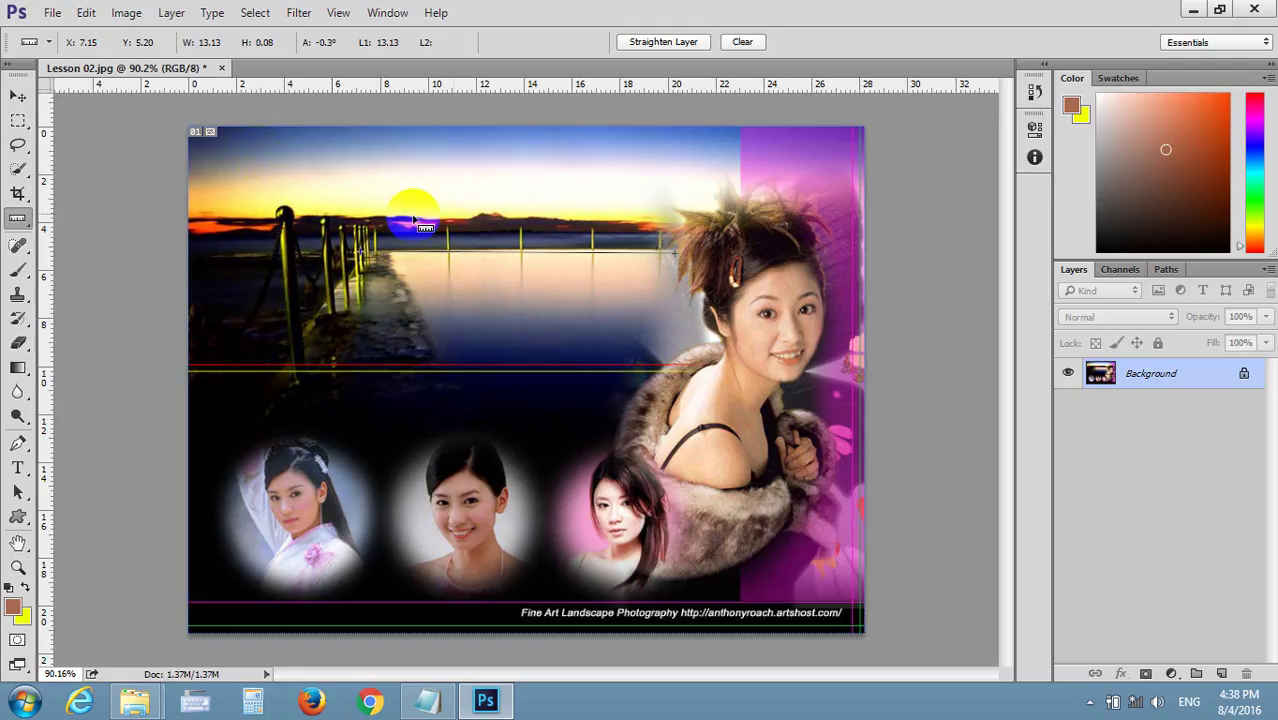
click(422, 245)
click(362, 258)
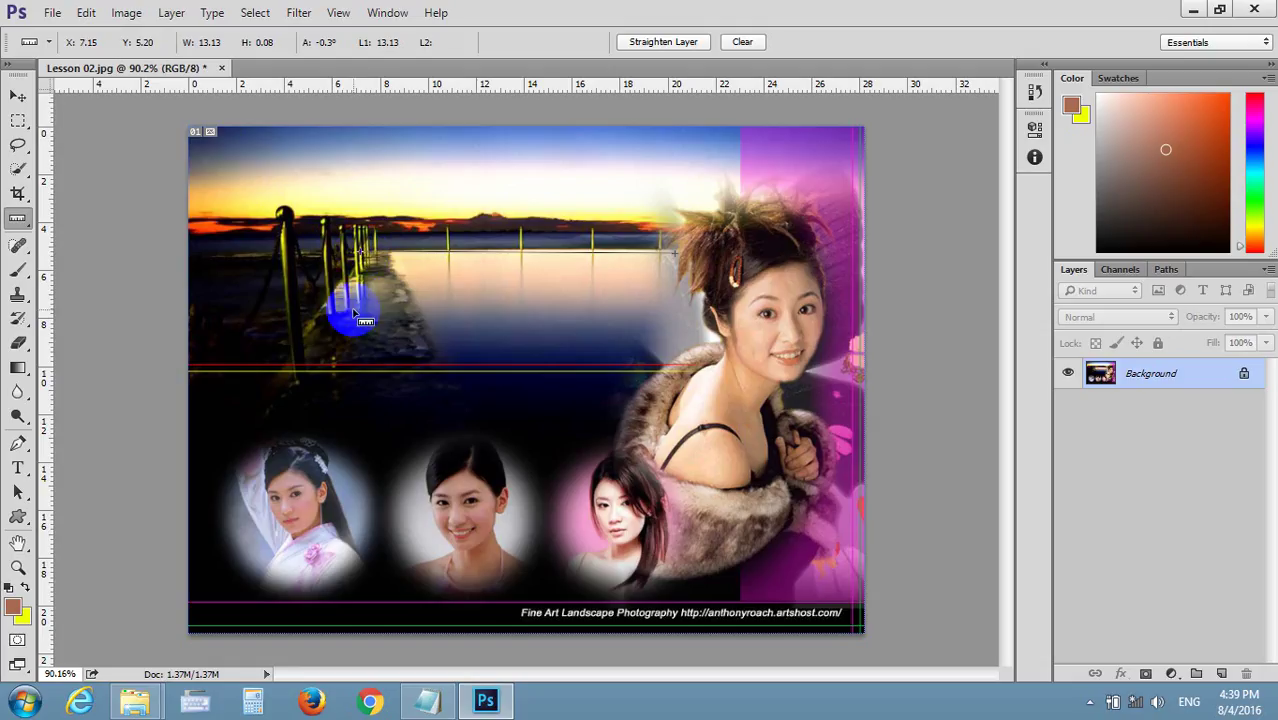
- Draw trial measurements across the pier and water, stretching one along the horizon
drag(352, 311, 600, 328)
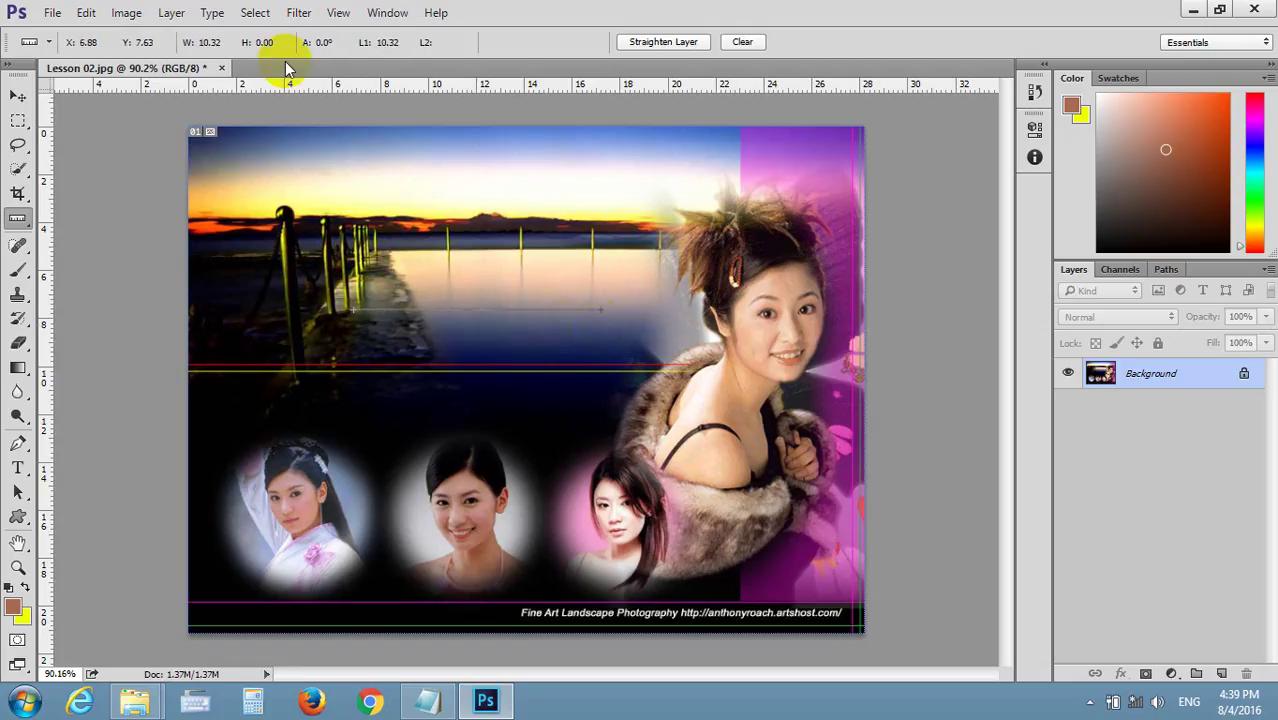
drag(397, 232, 580, 292)
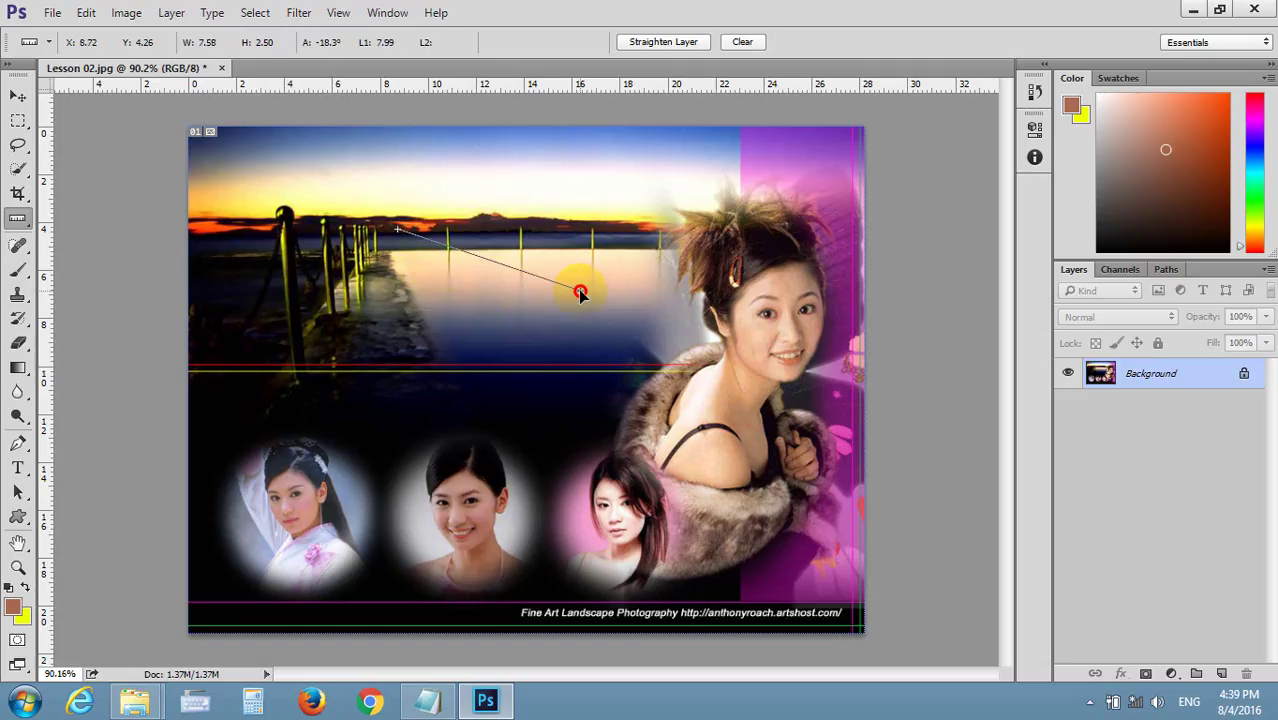
drag(580, 292, 592, 291)
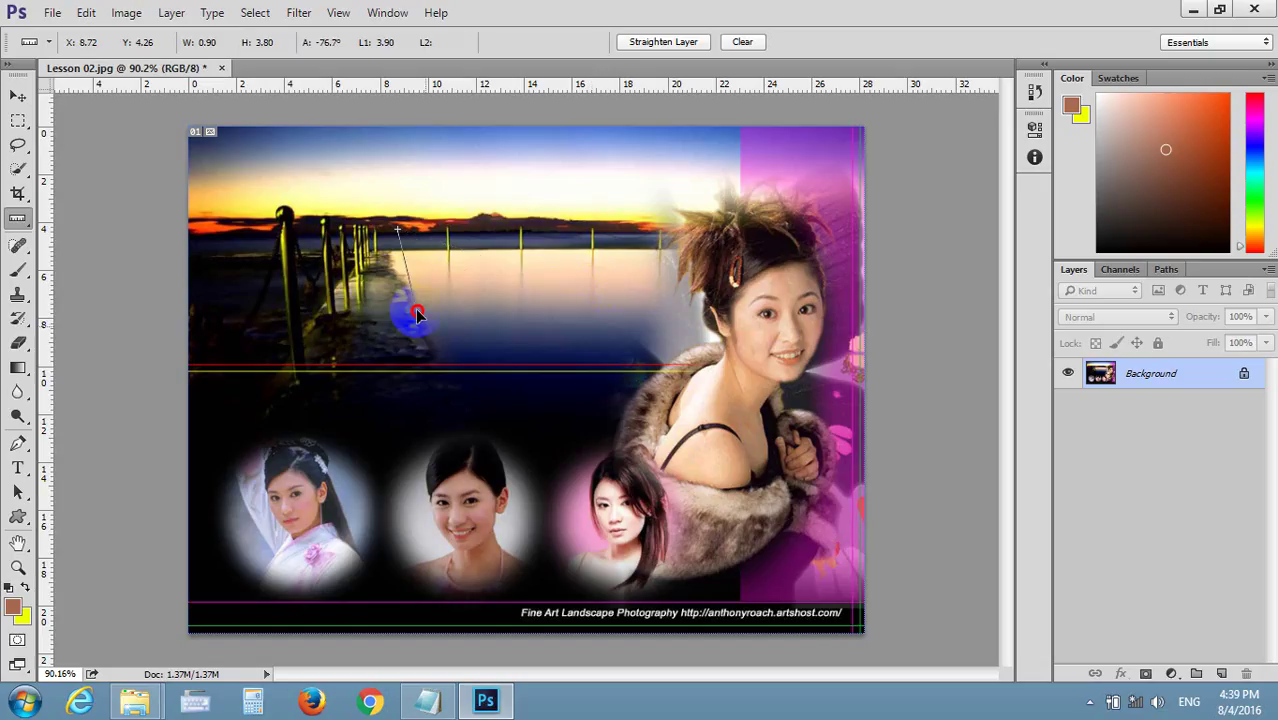
mouse_move(592, 291)
mouse_down()
mouse_move(707, 241)
mouse_move(658, 232)
mouse_up()
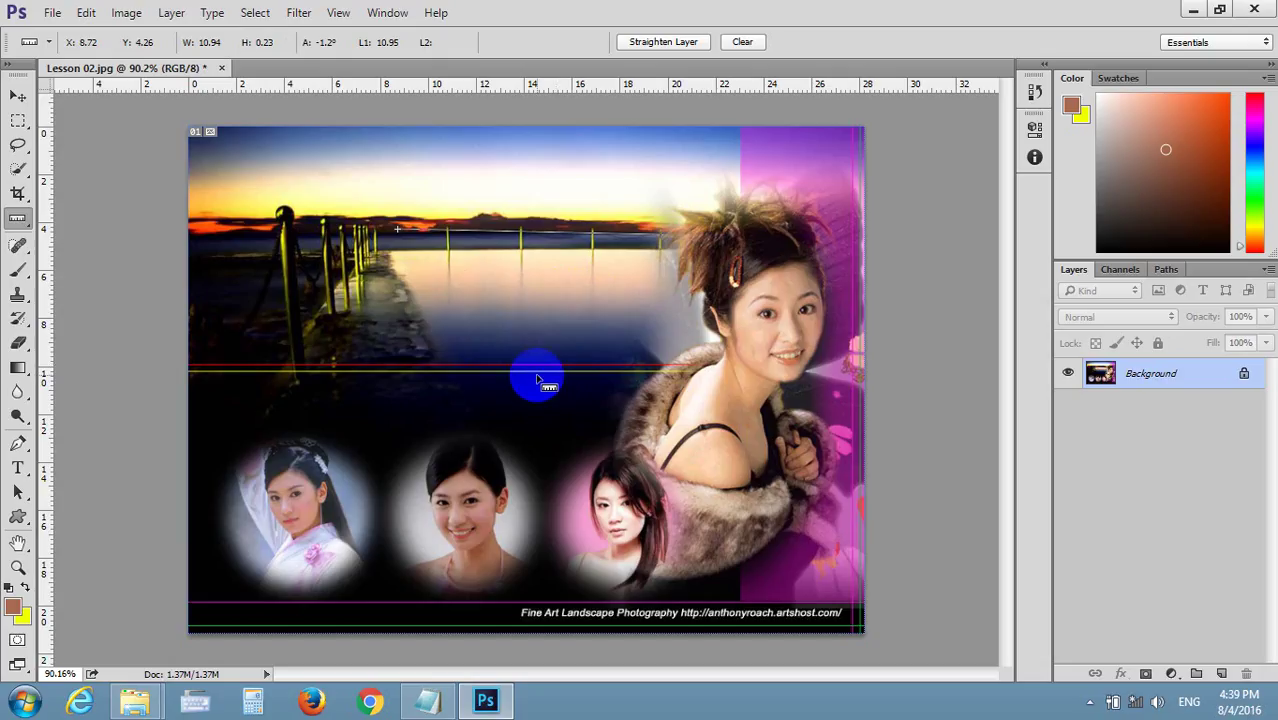
- Measure vertically from the middle guide down to the bottom guide, reading 9.59
drag(537, 375, 537, 606)
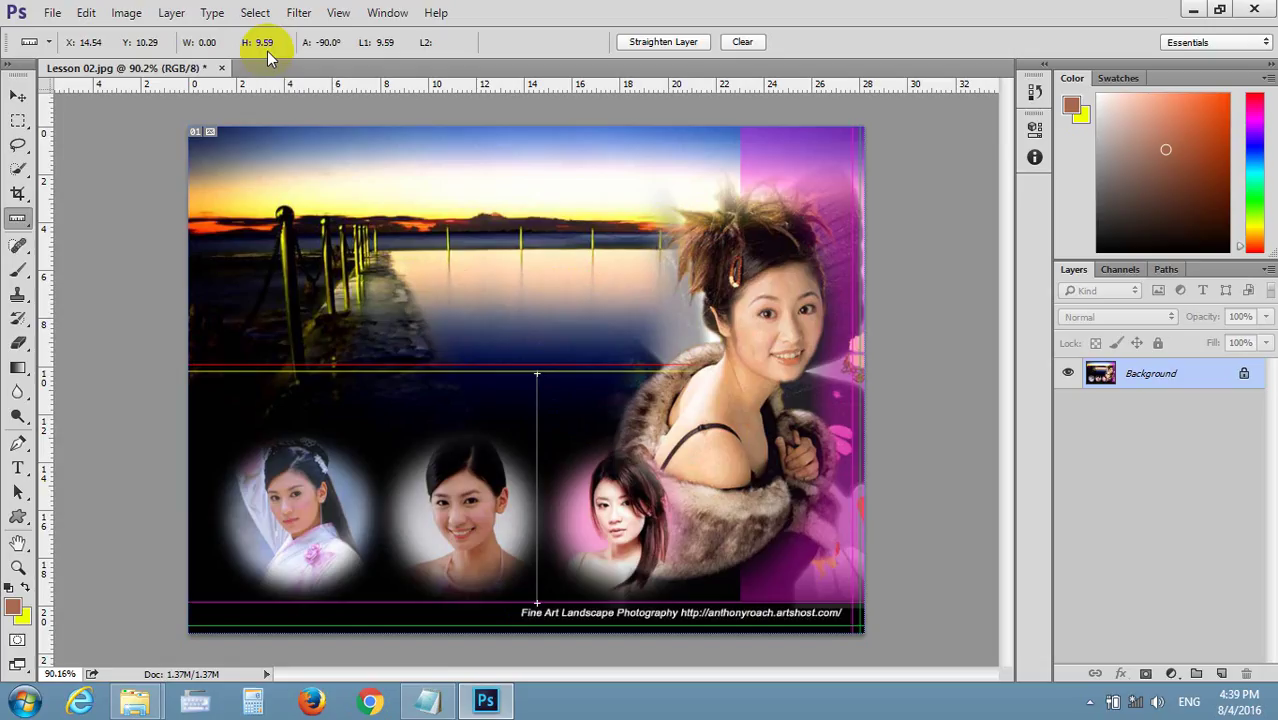
click(540, 422)
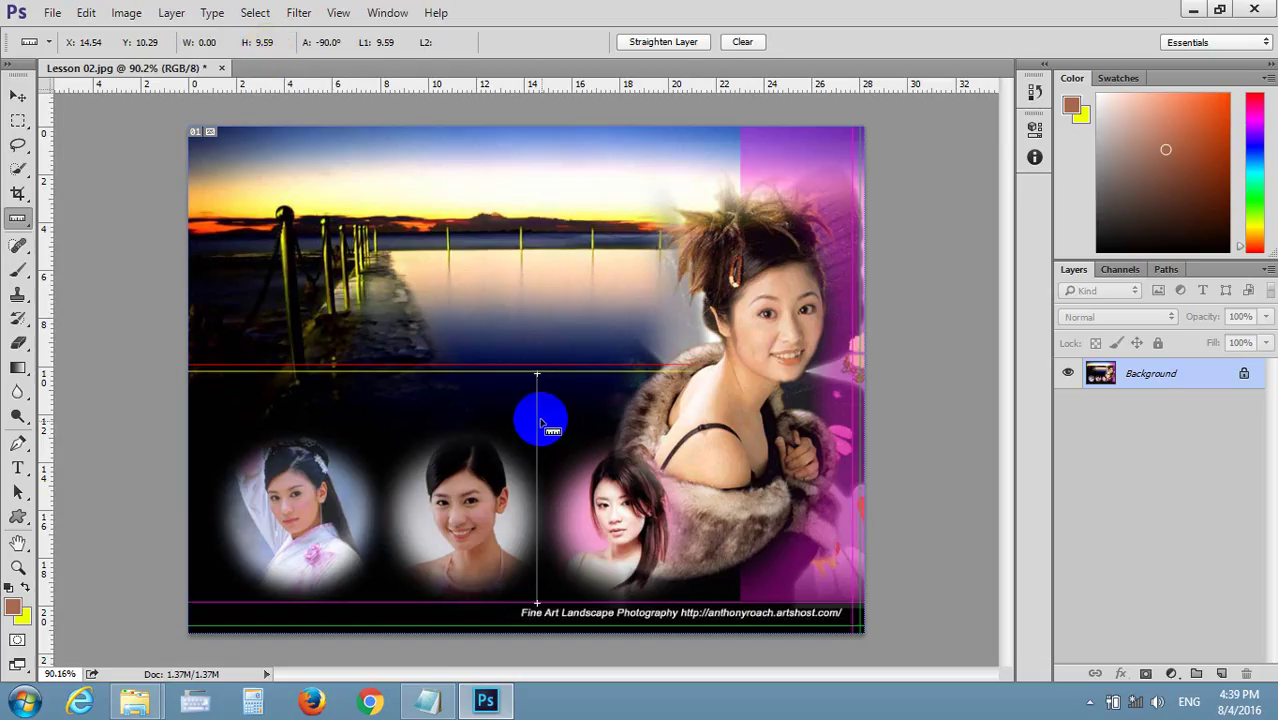
click(543, 393)
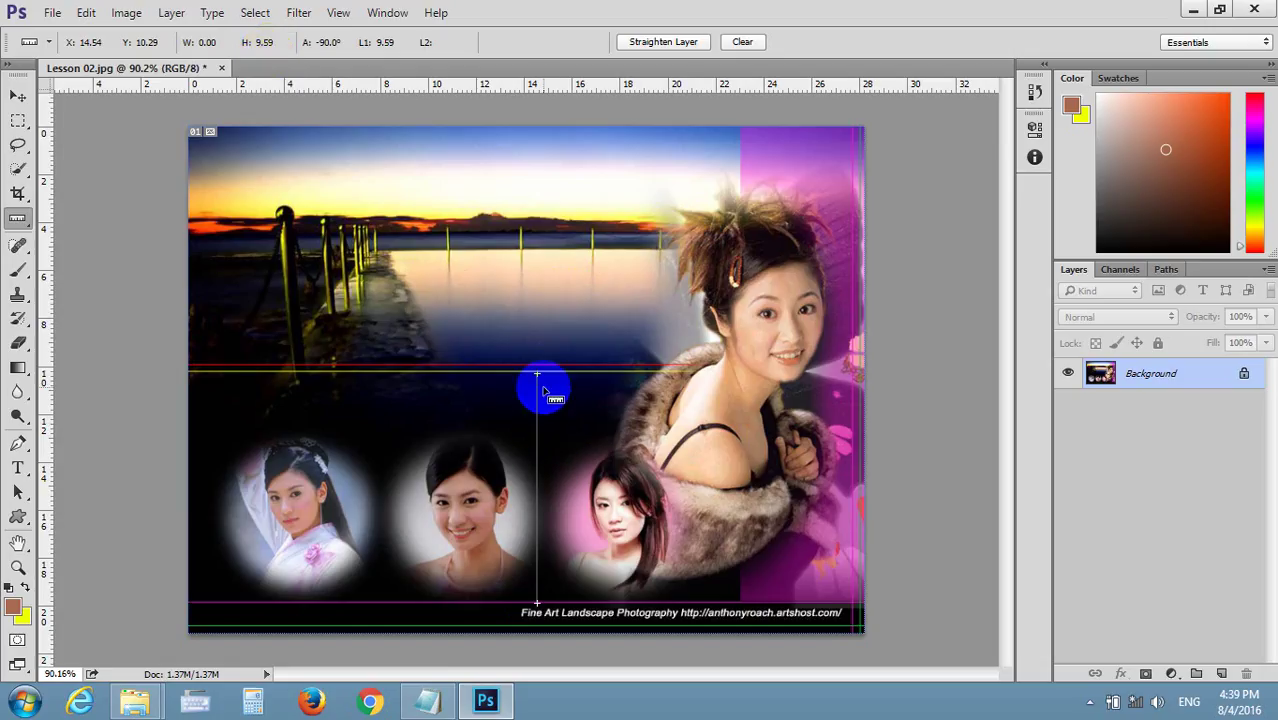
click(523, 442)
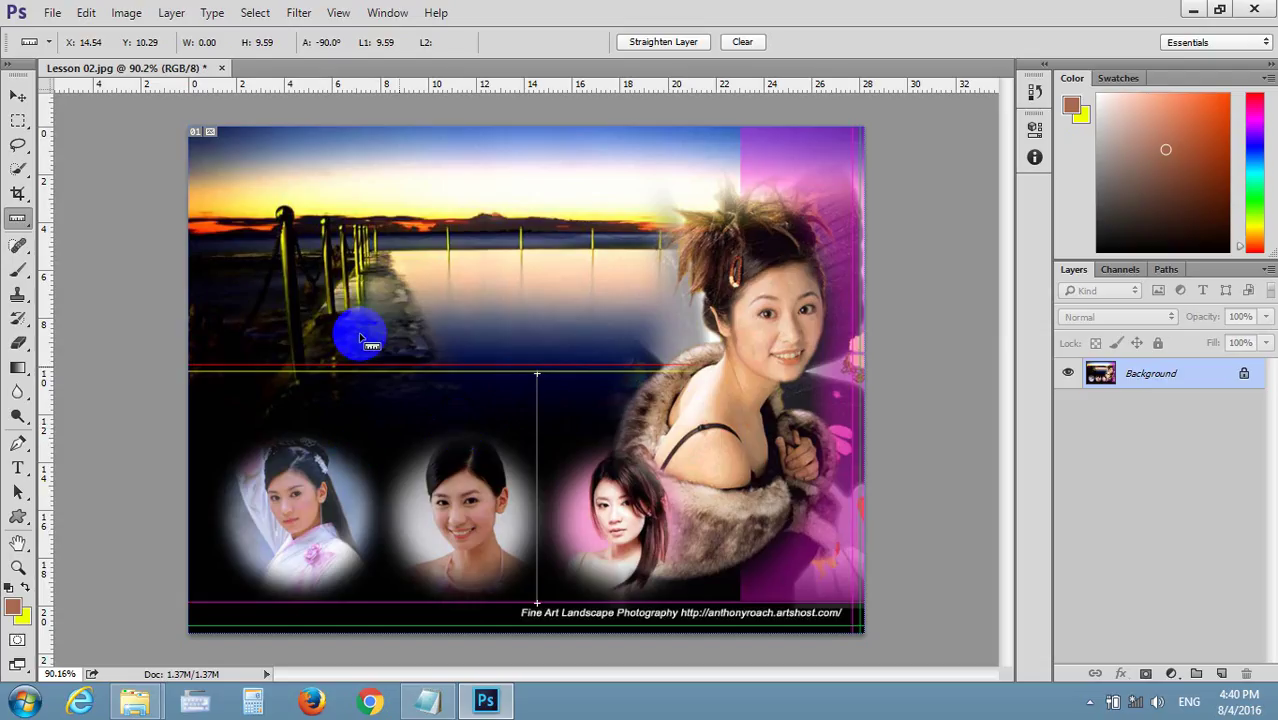
- Place a Note Tool note on the middle face reading 'Eliptical marquee tool feather'
click(18, 95)
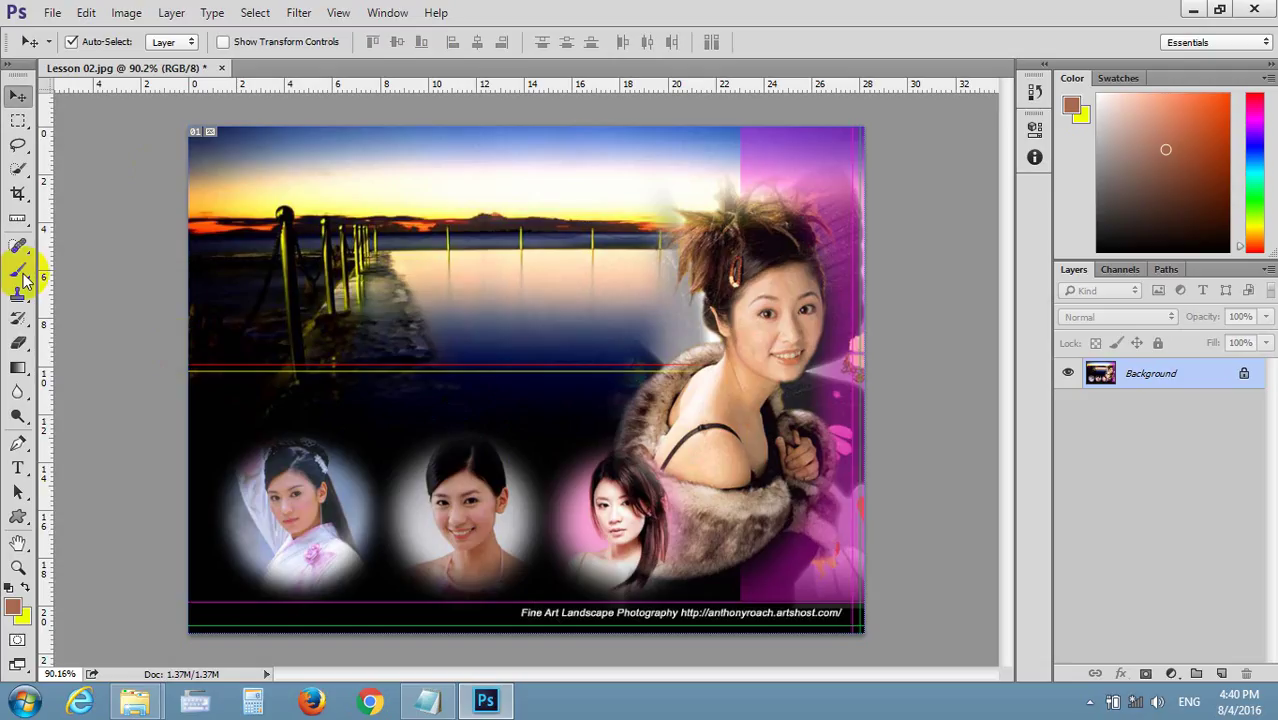
click(17, 218)
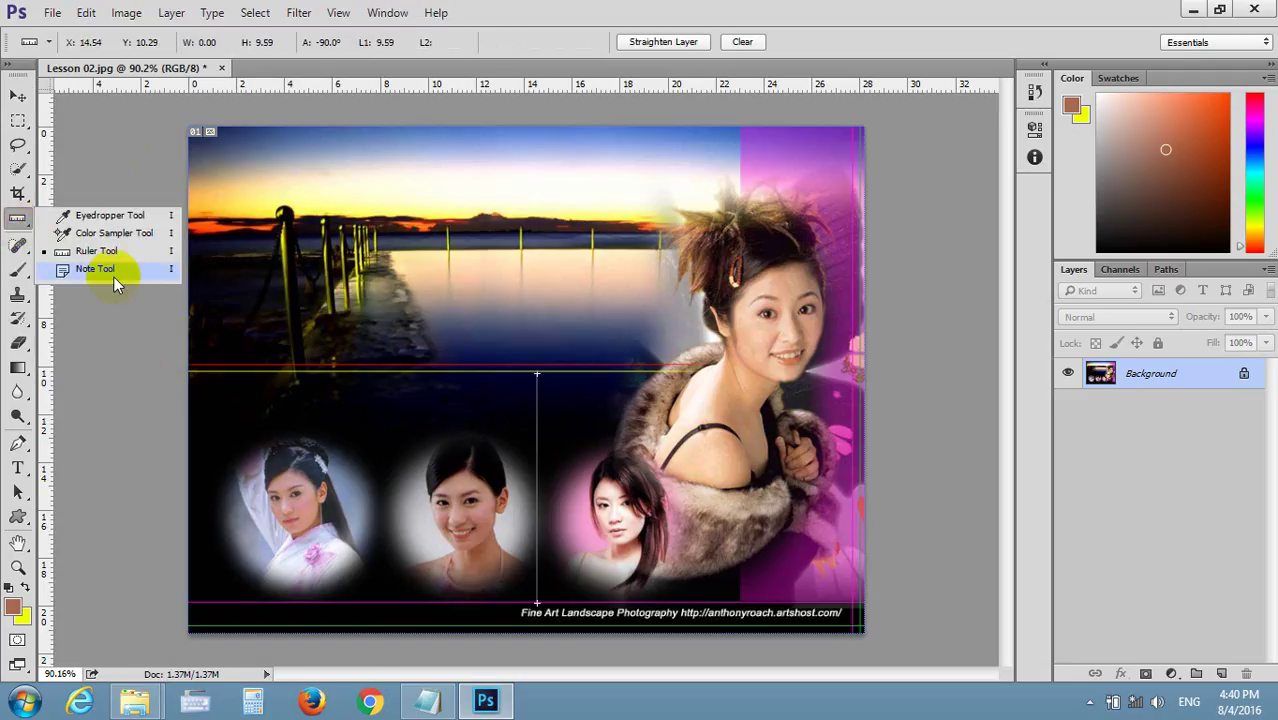
click(111, 272)
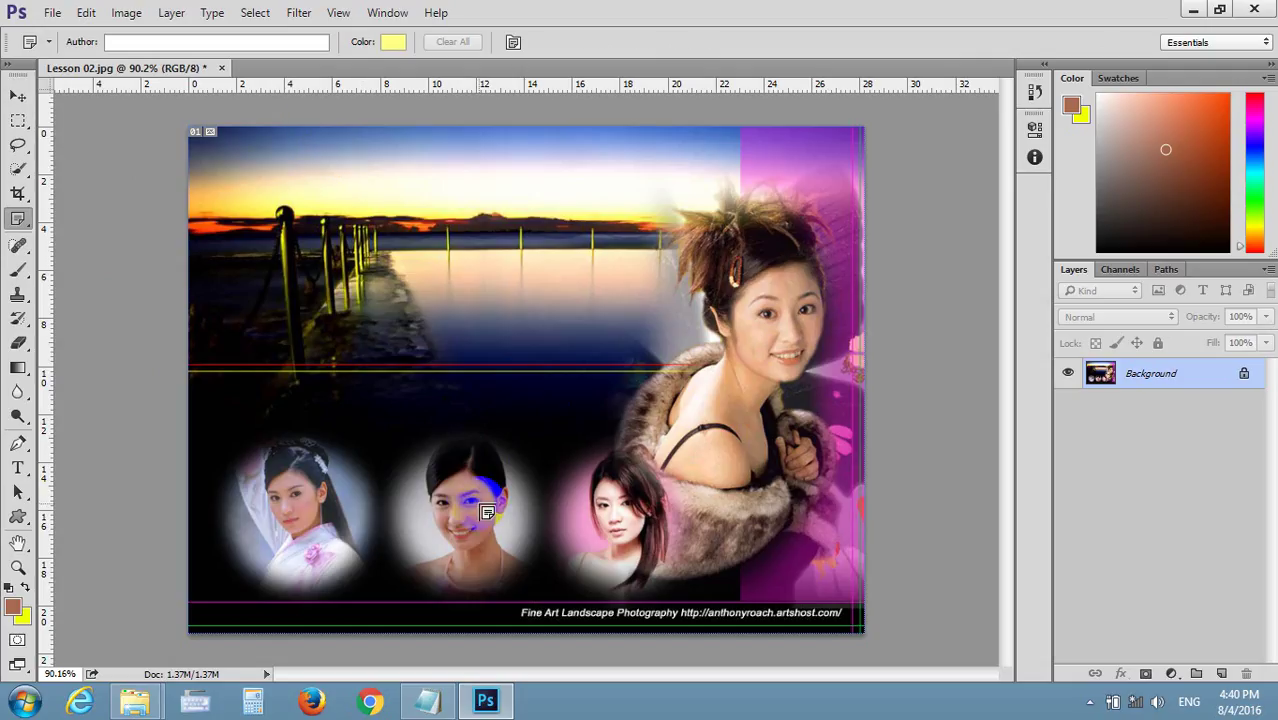
drag(482, 511, 477, 506)
click(477, 506)
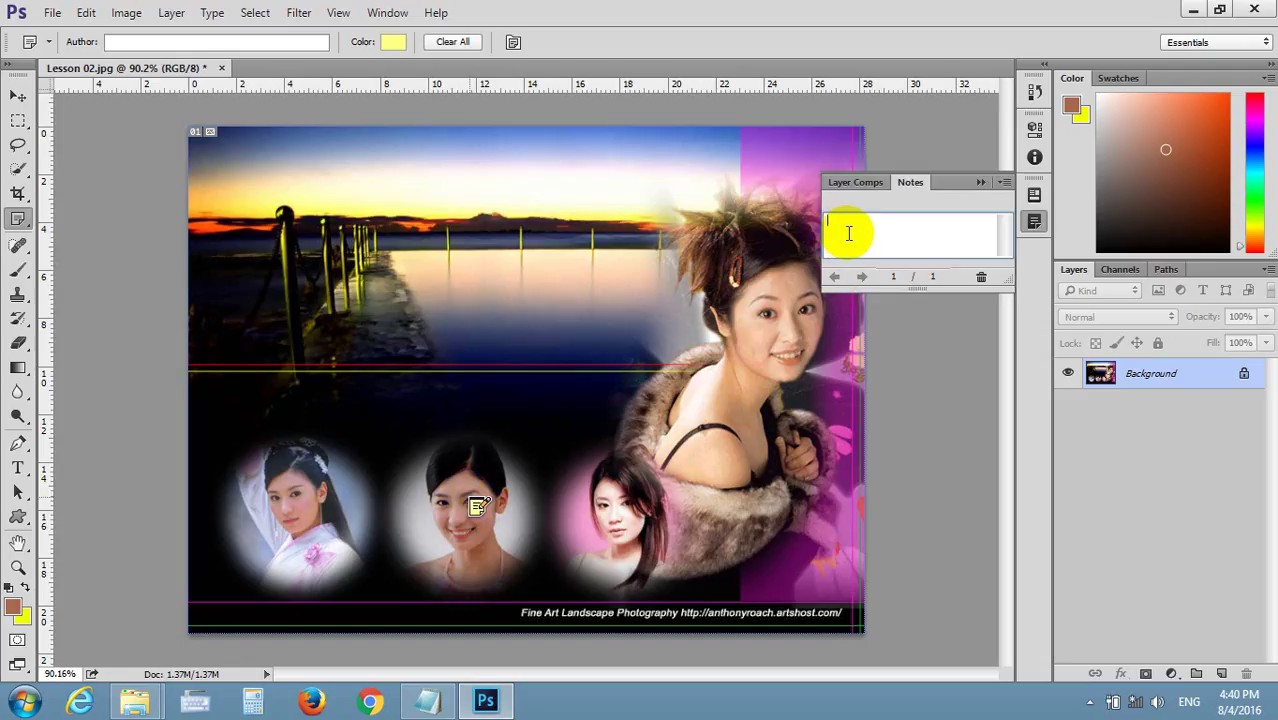
text(E)
text(lip)
text(ti)
text(ca)
text(l )
text(marqu)
text(ee to)
text(ol f)
text(eather)
click(980, 183)
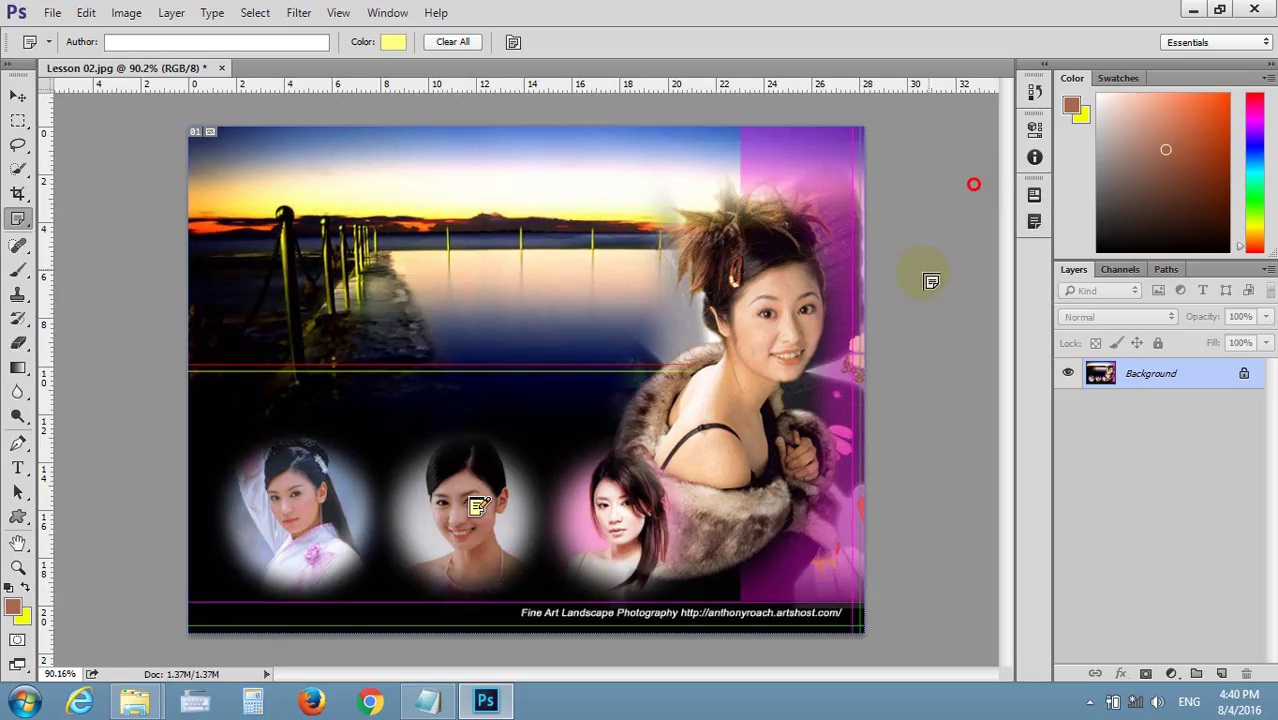
key(v)
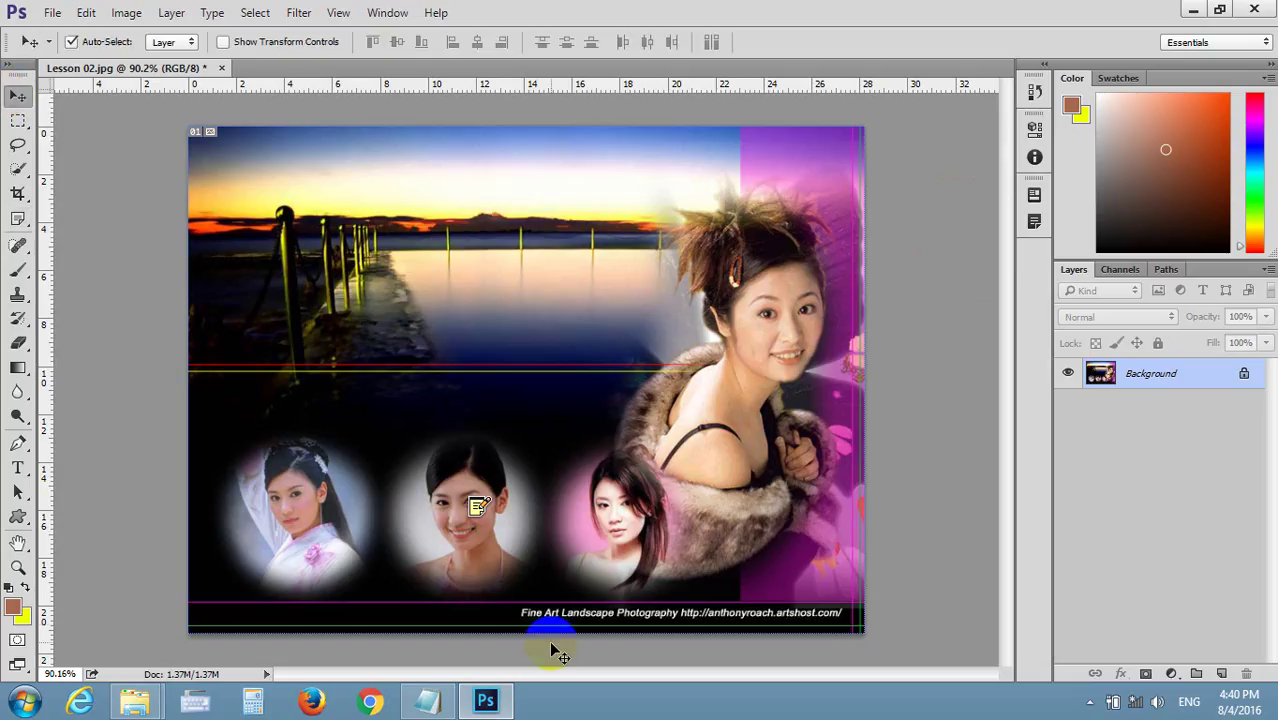
double_click(475, 506)
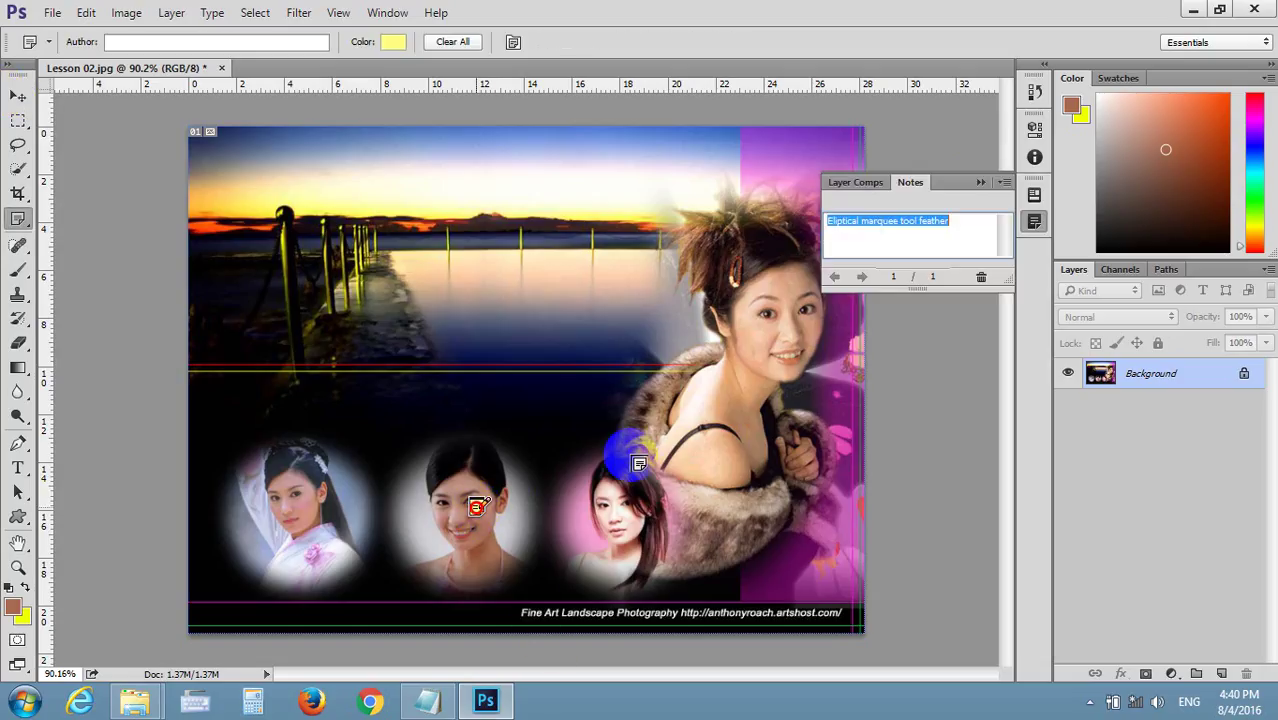
click(963, 221)
drag(936, 220, 870, 209)
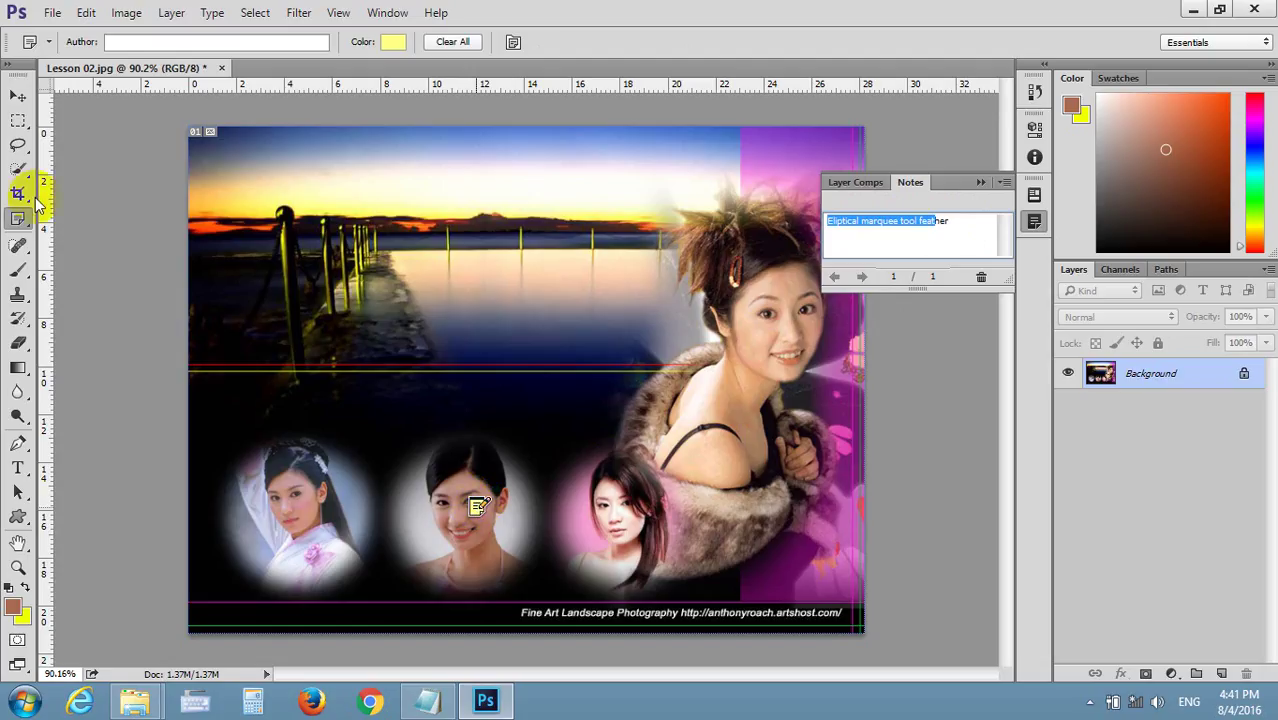
drag(18, 193, 70, 203)
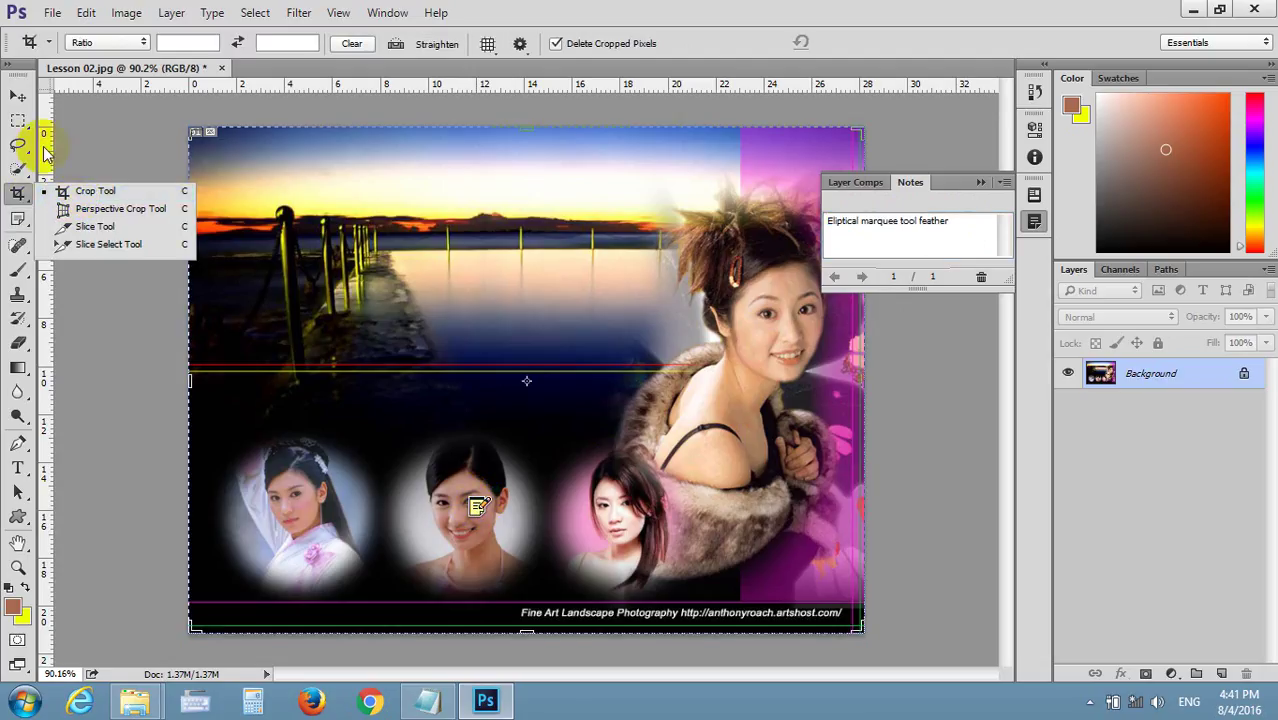
click(35, 213)
drag(22, 218, 80, 228)
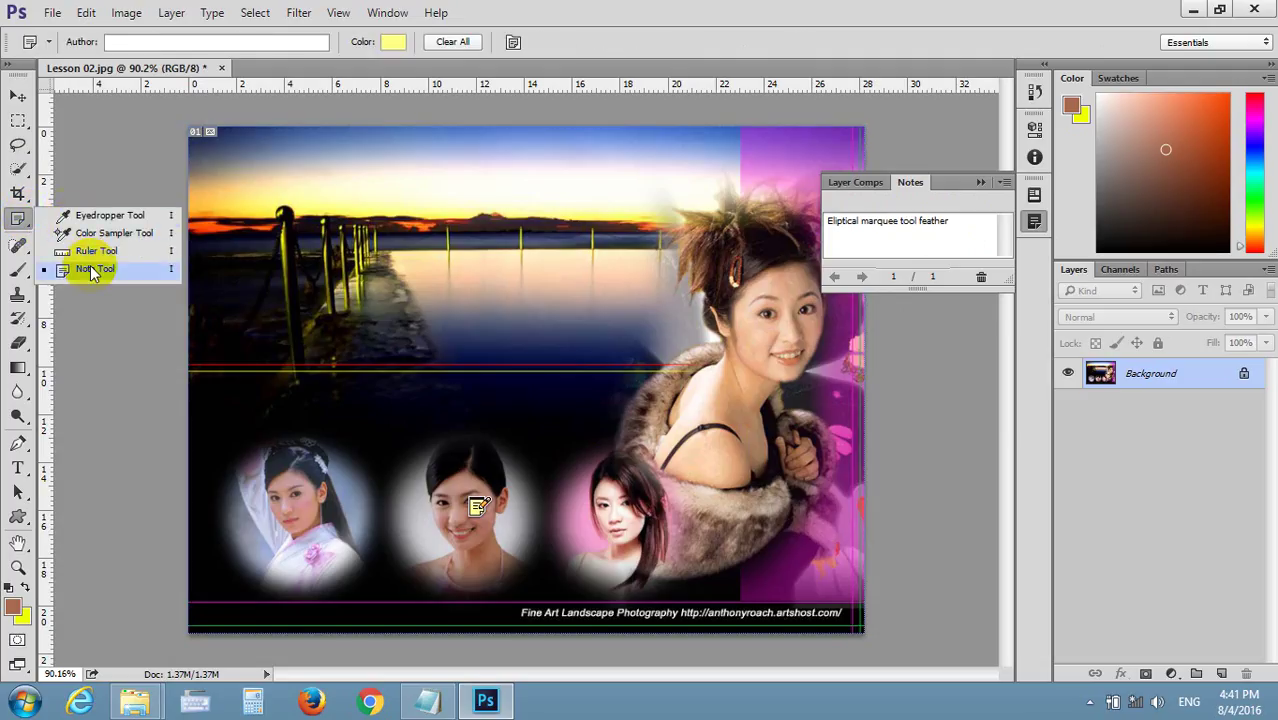
drag(92, 272, 485, 505)
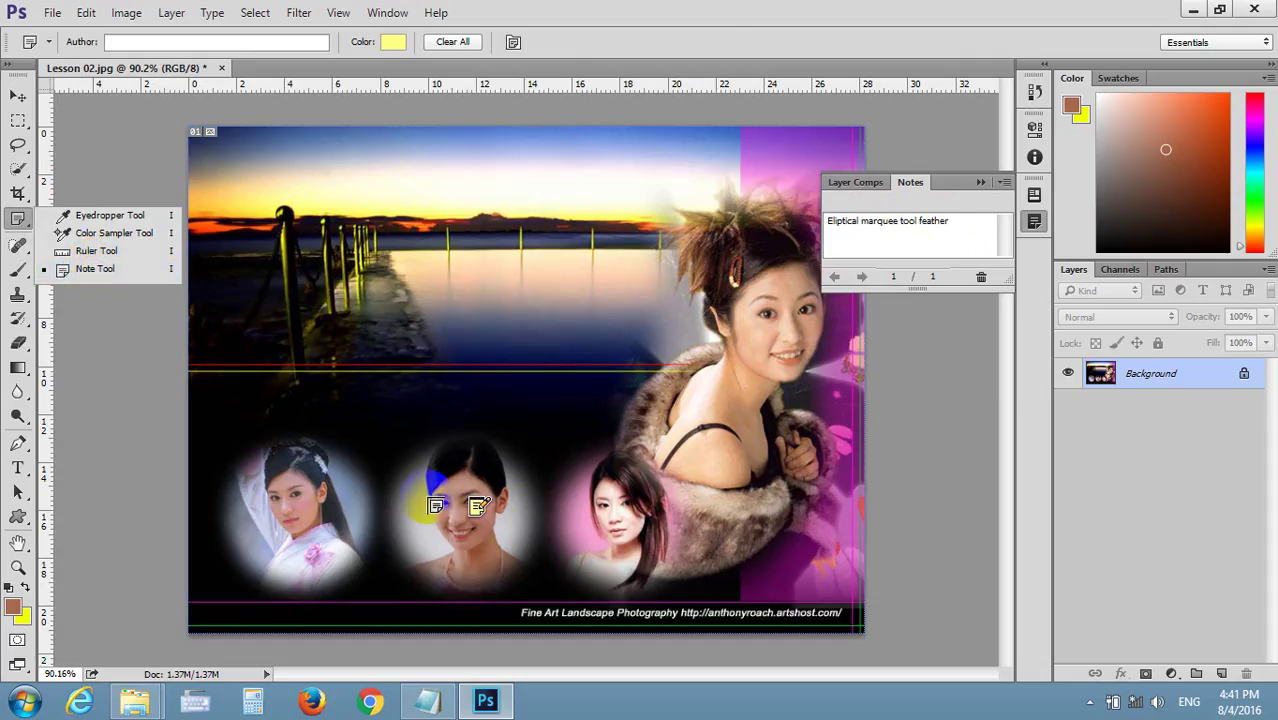
click(574, 532)
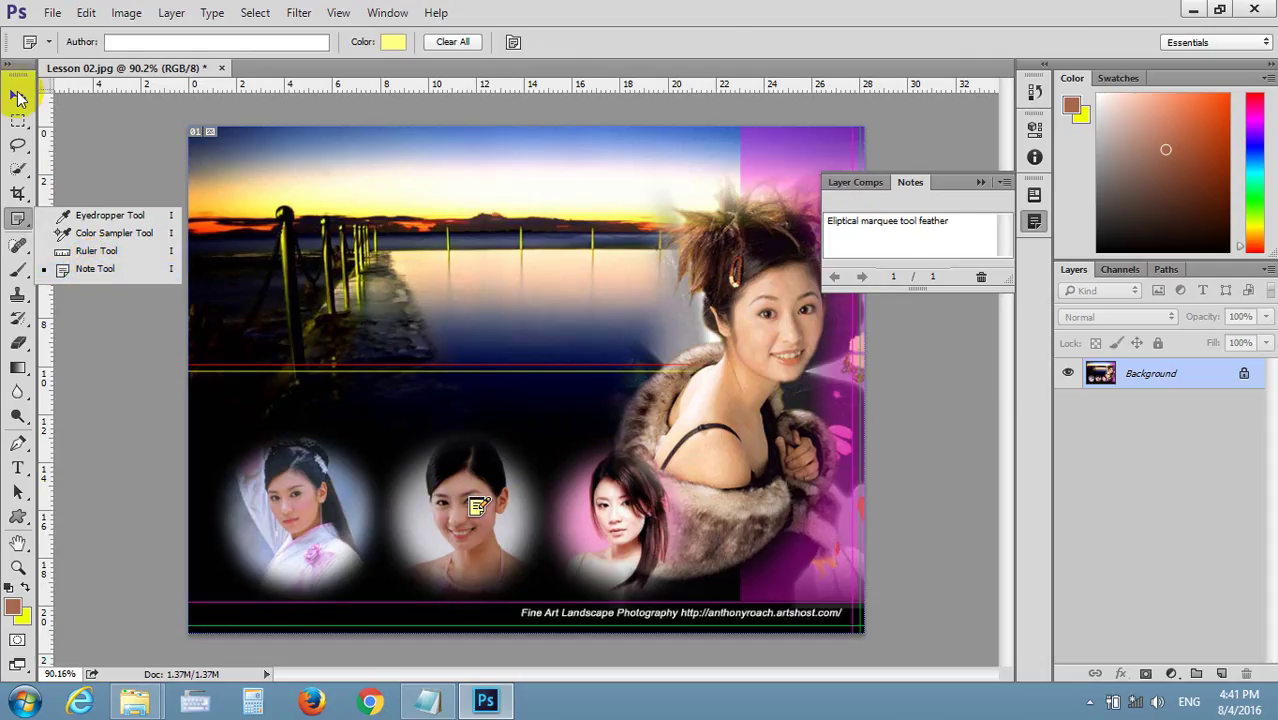
click(17, 93)
click(242, 241)
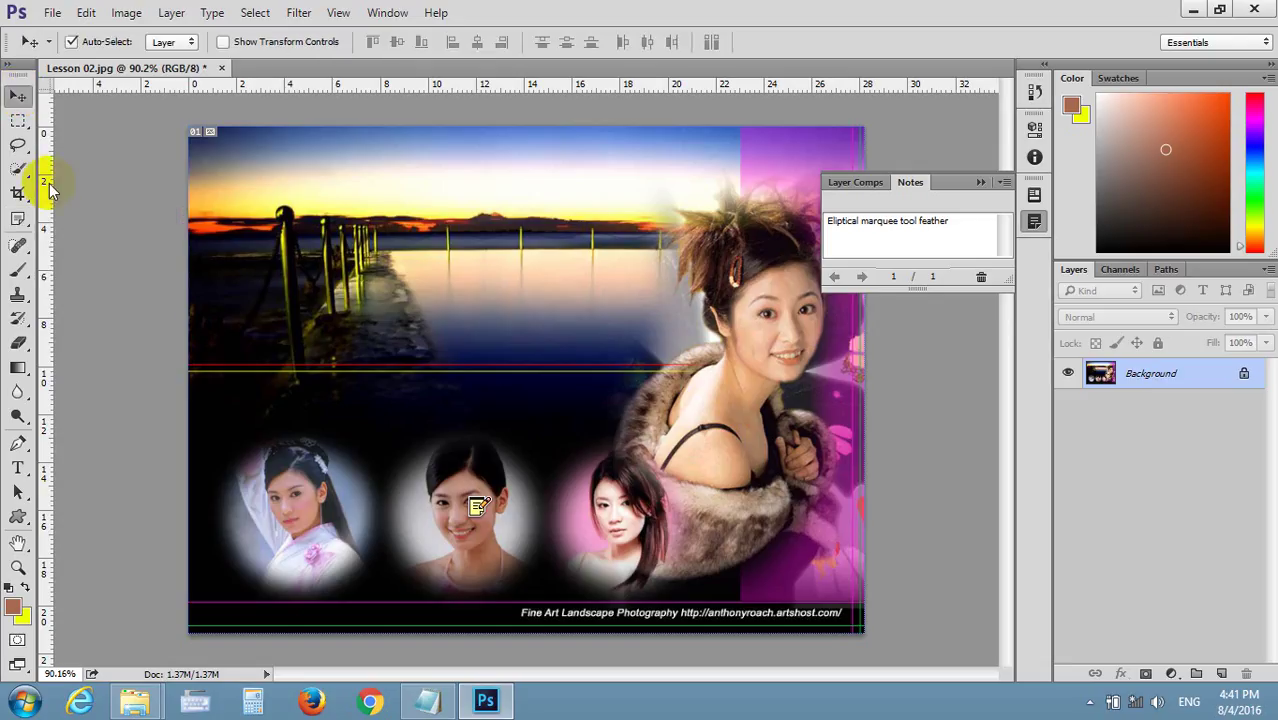
click(18, 245)
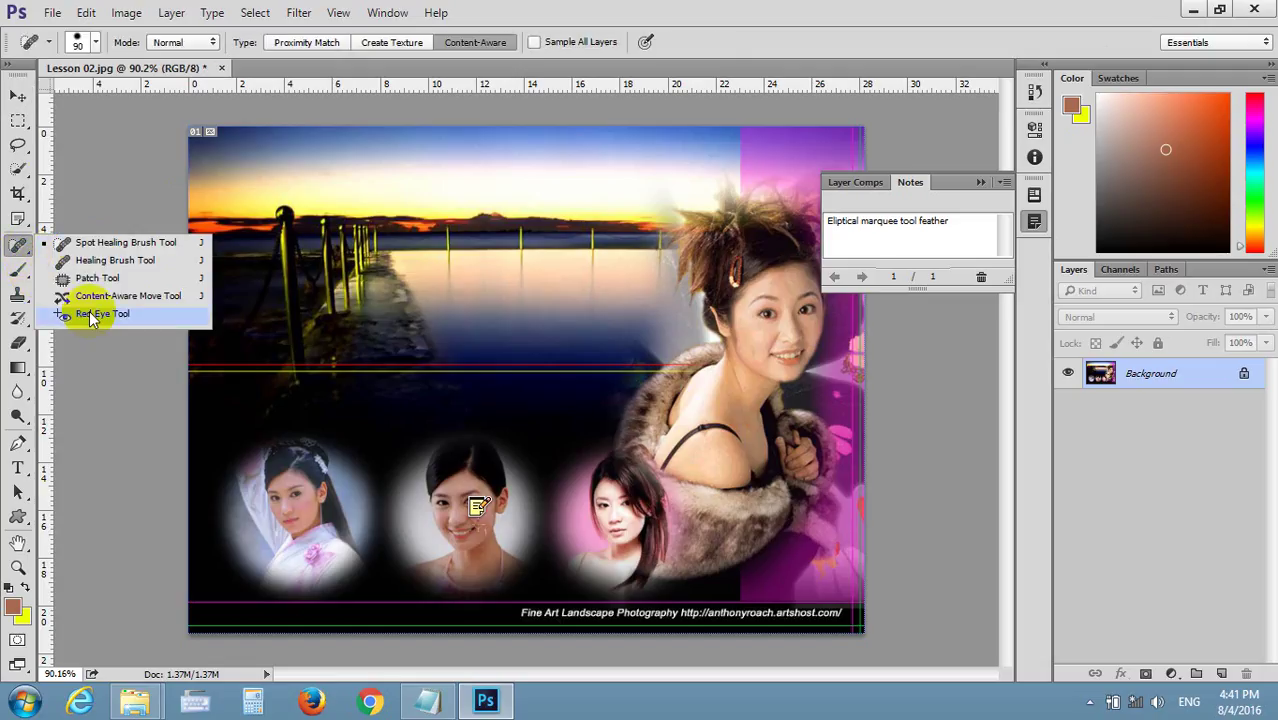
click(27, 281)
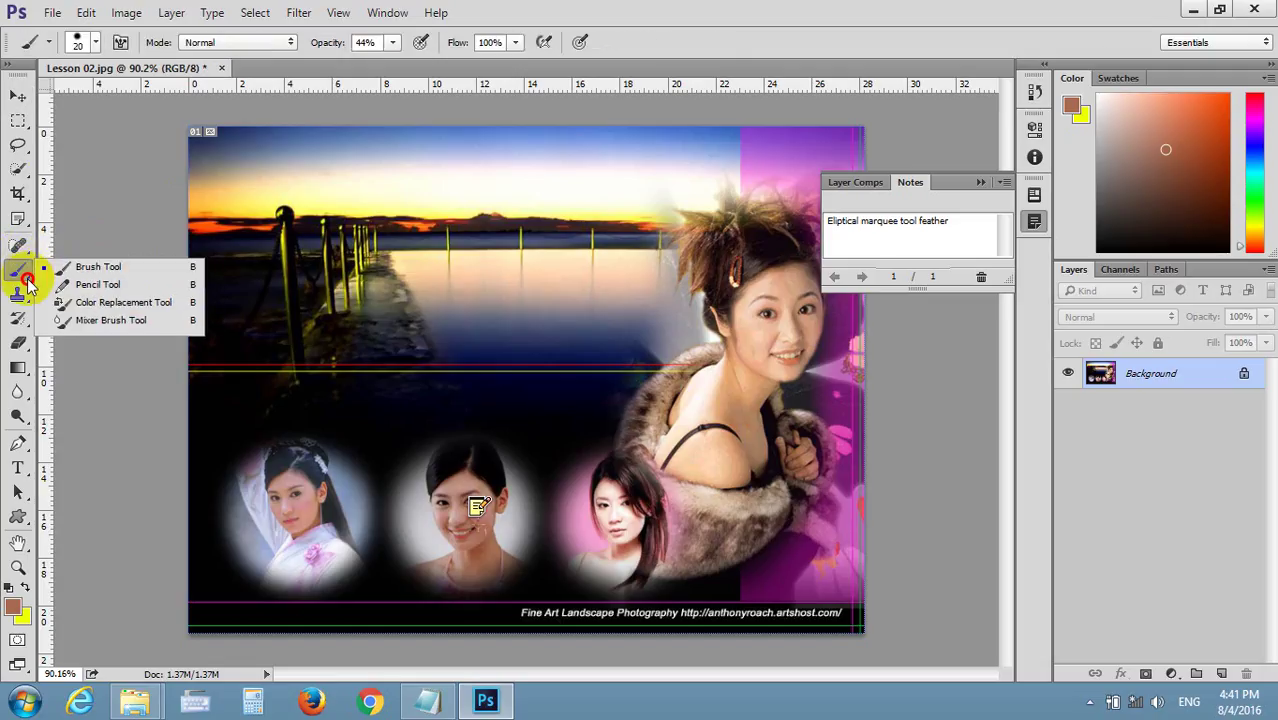
click(28, 300)
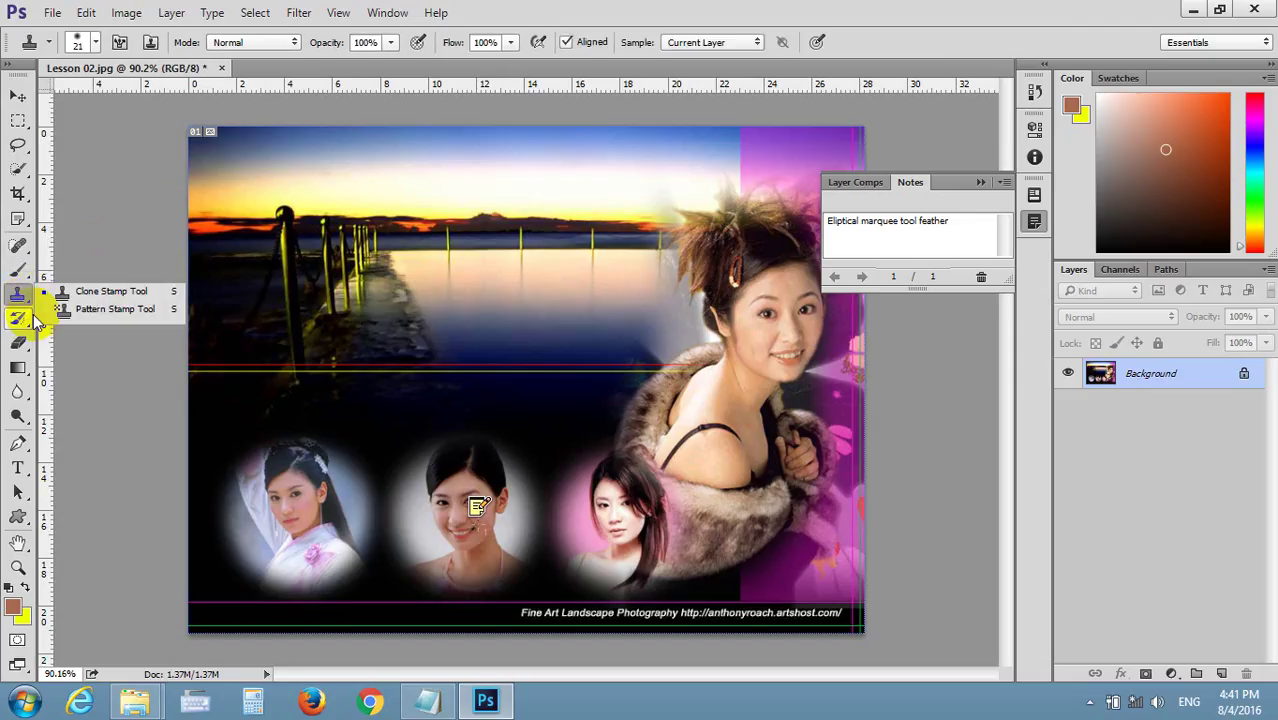
click(27, 318)
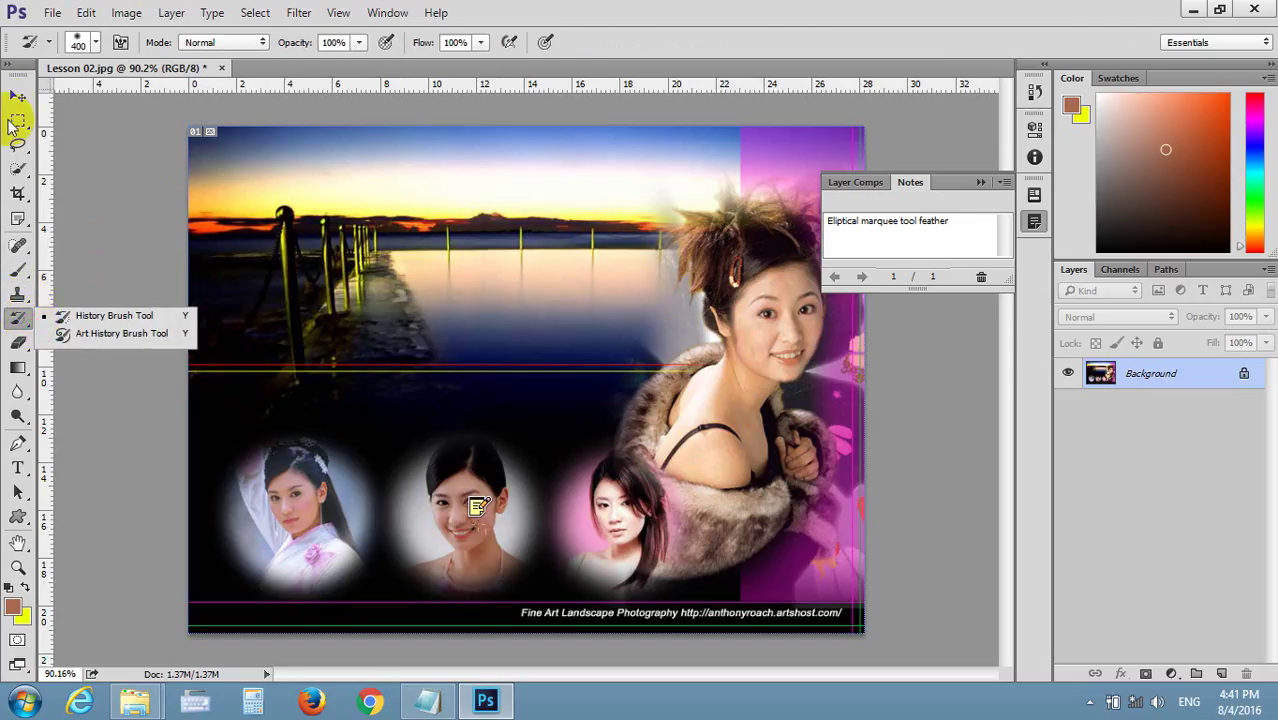
click(18, 96)
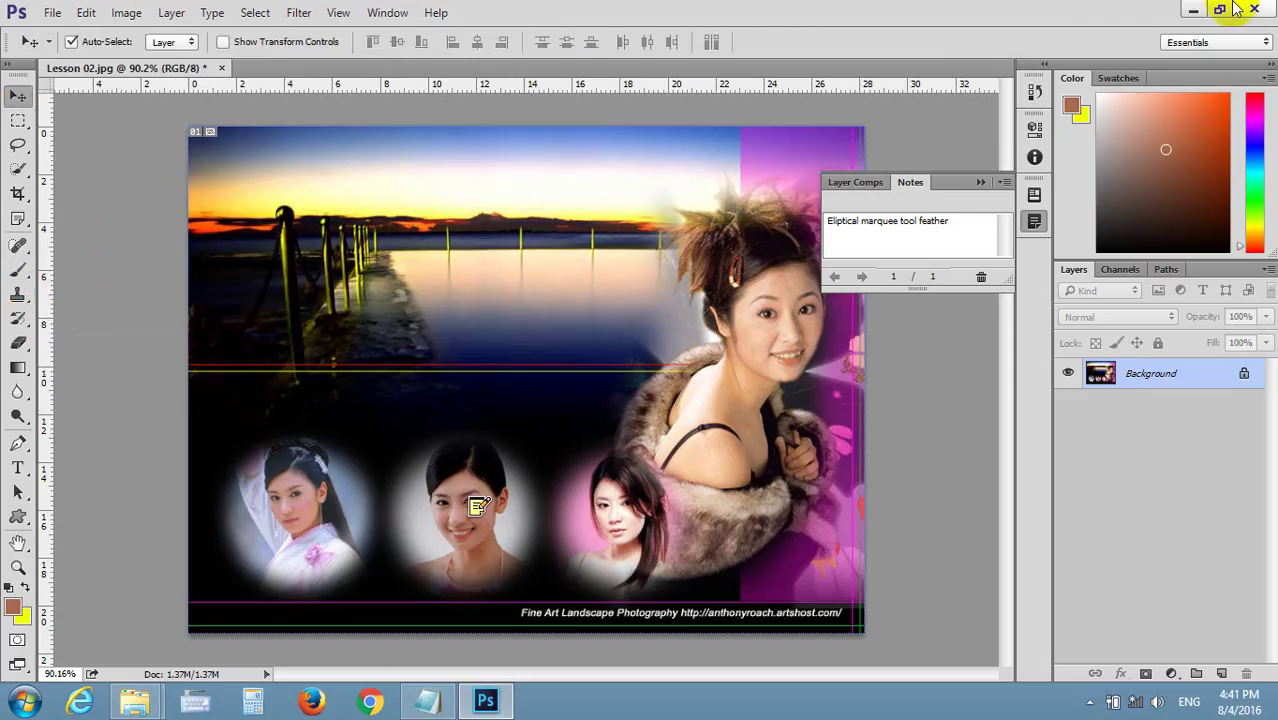